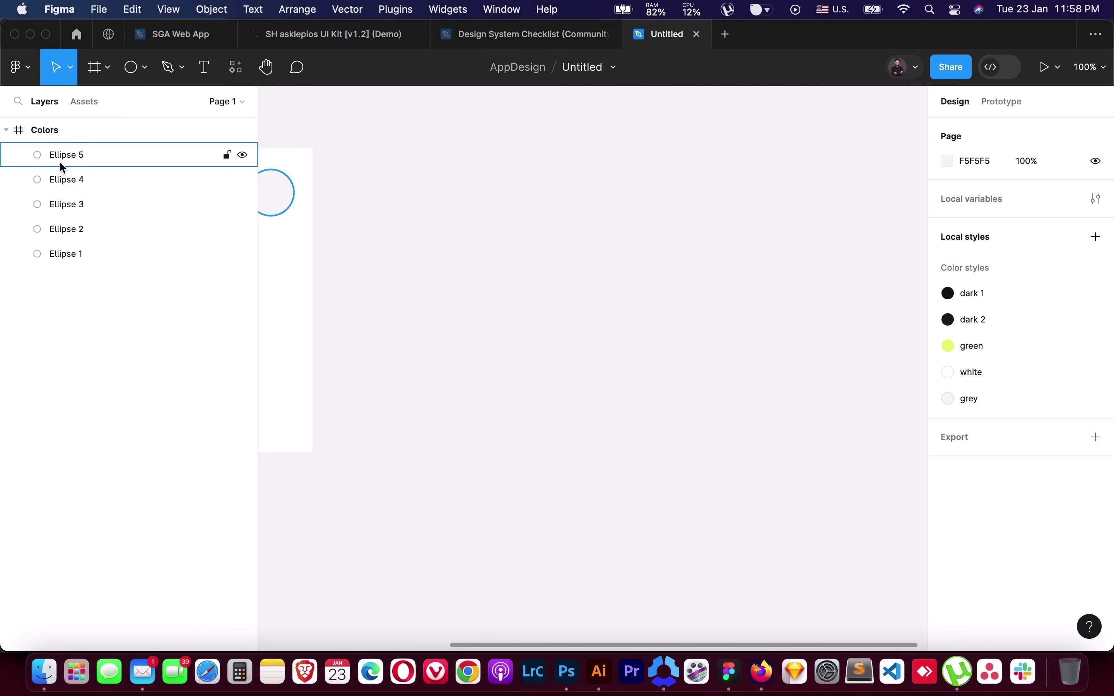
Create a 430×932 iPhone 14 & 15 Pro Max frame and move it into place
left_click(19, 134)
key("f")
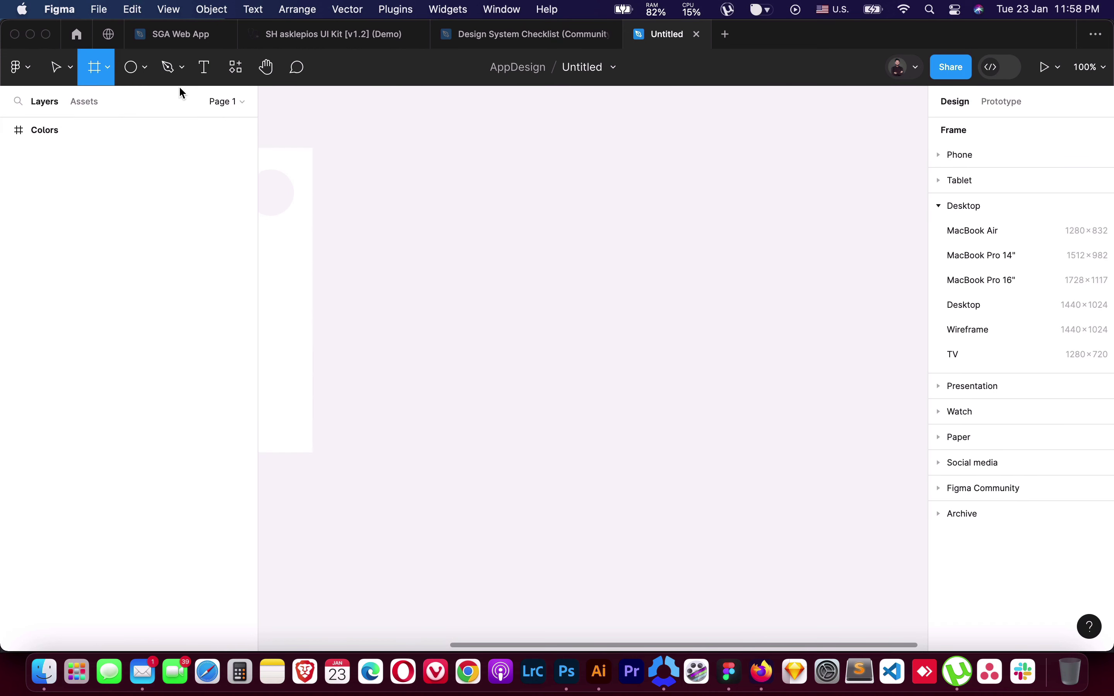
left_click(942, 156)
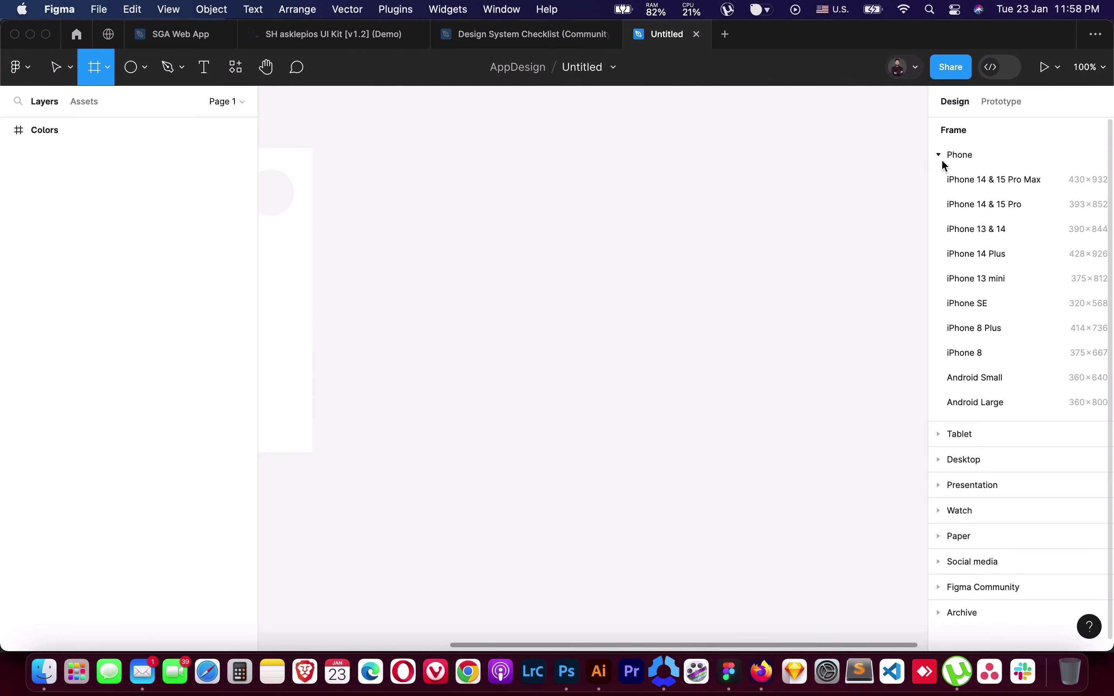
left_click(997, 181)
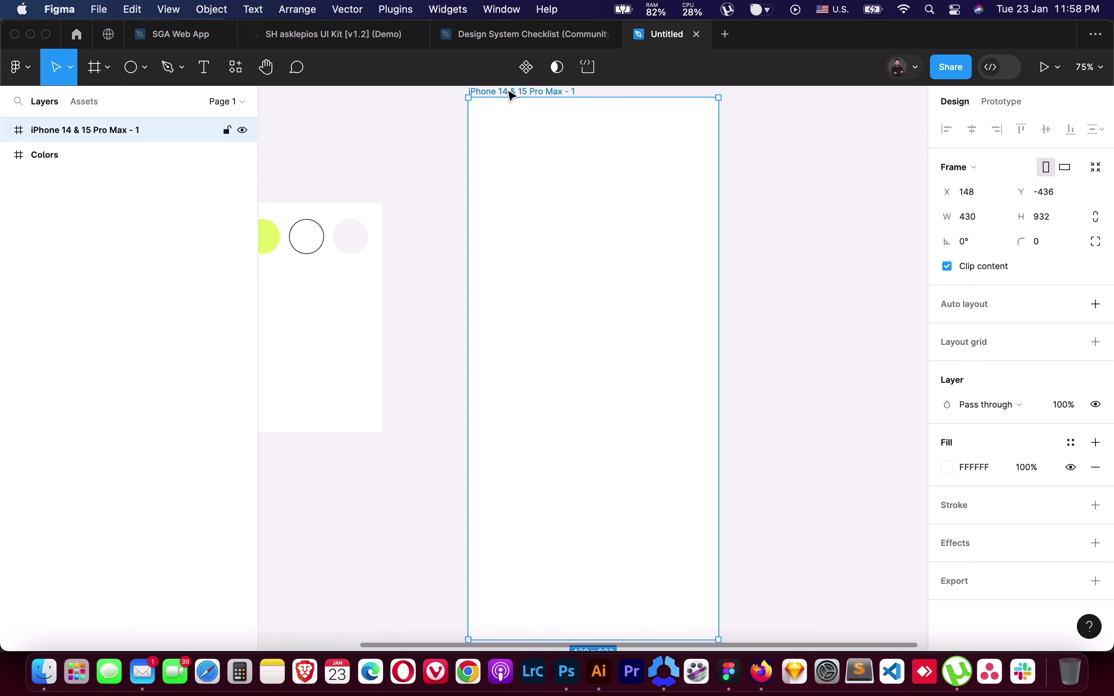
left_click_drag(511, 94, 494, 206)
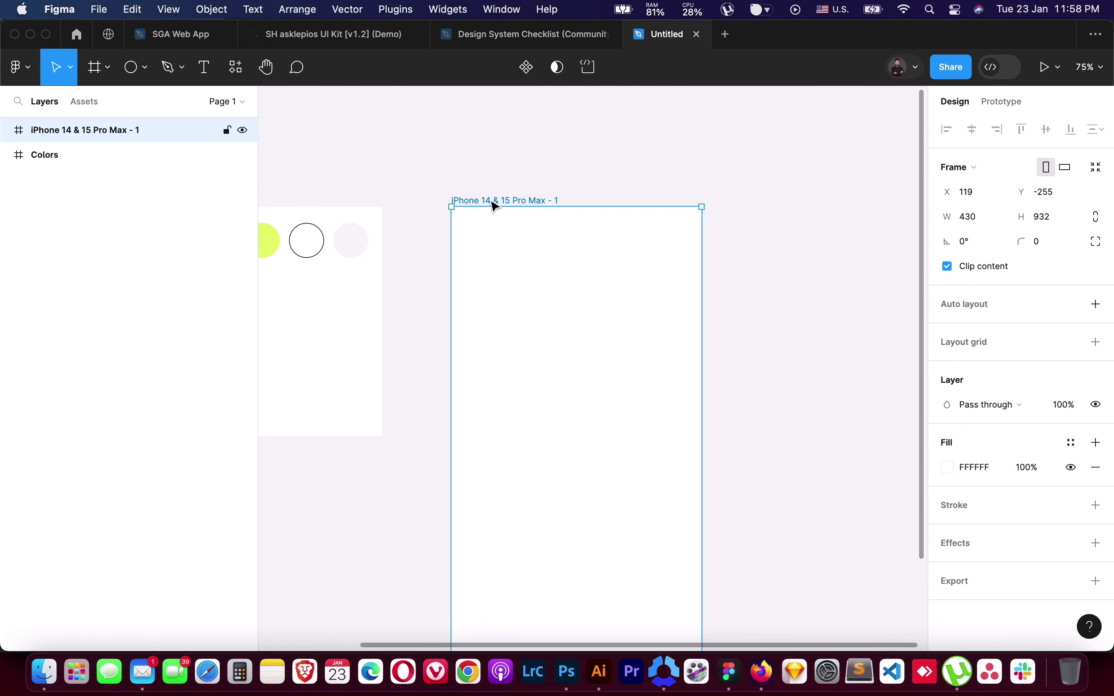
Rename the phone frame to 'screen 1'
double_click(495, 201)
type("1")
left_click(552, 184)
left_click(465, 208)
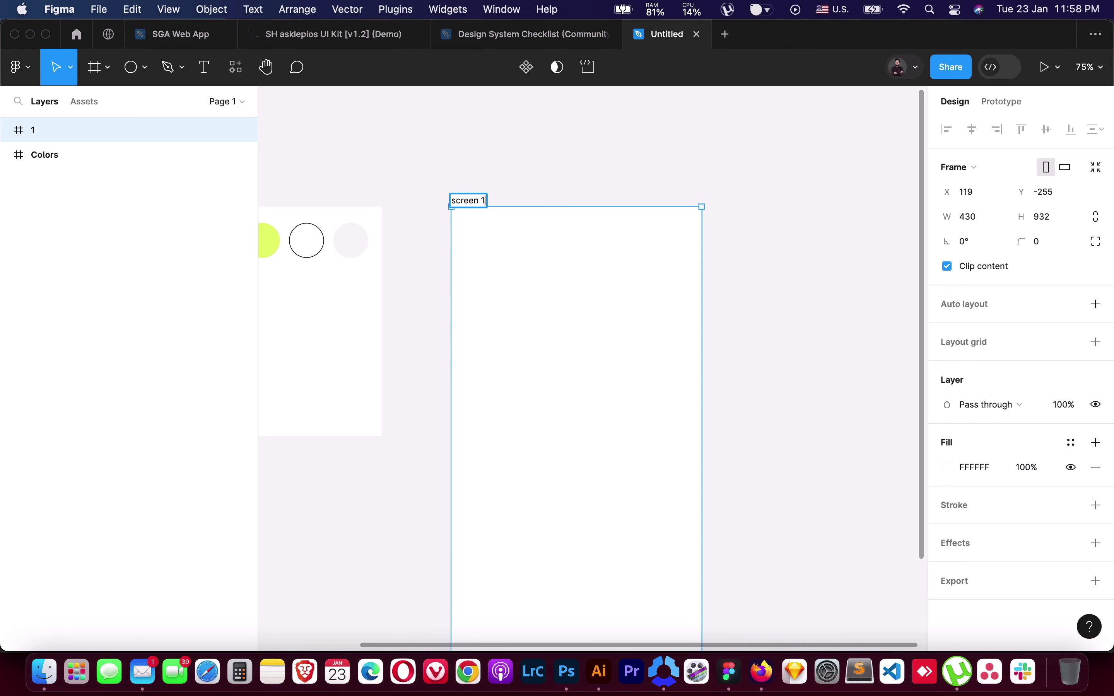
key("Return")
Fill screen 1 with the dark 1 colour style
left_click(1071, 444)
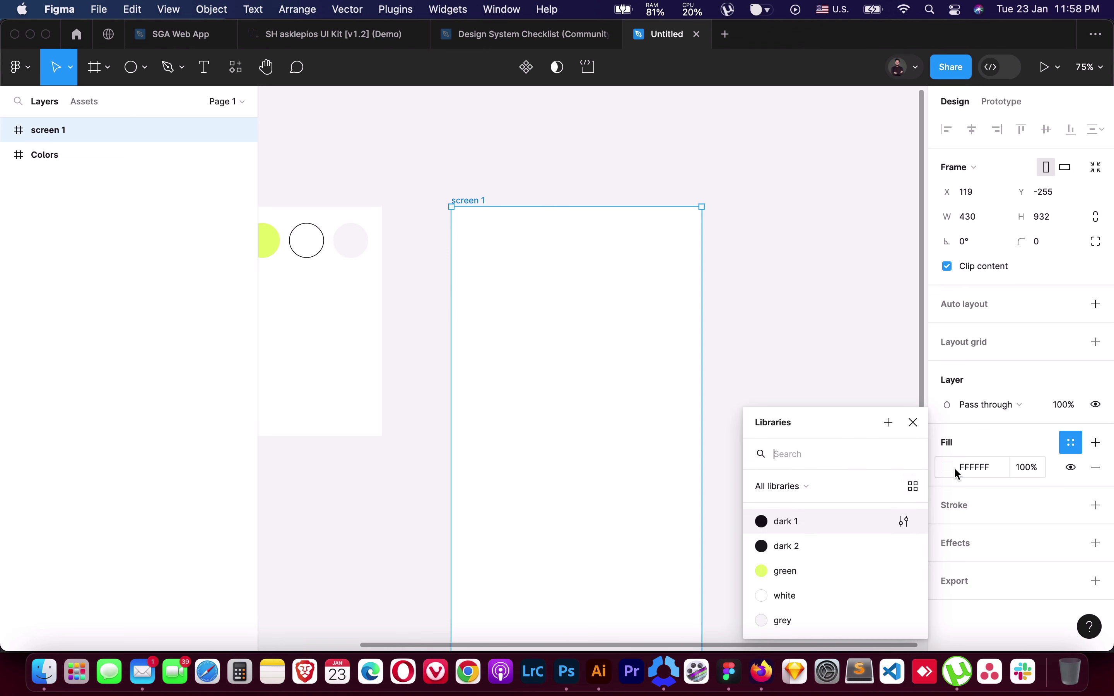
left_click(765, 523)
left_click(794, 368)
scroll(774, 300, "left", 5)
scroll(775, 300, "right", 3)
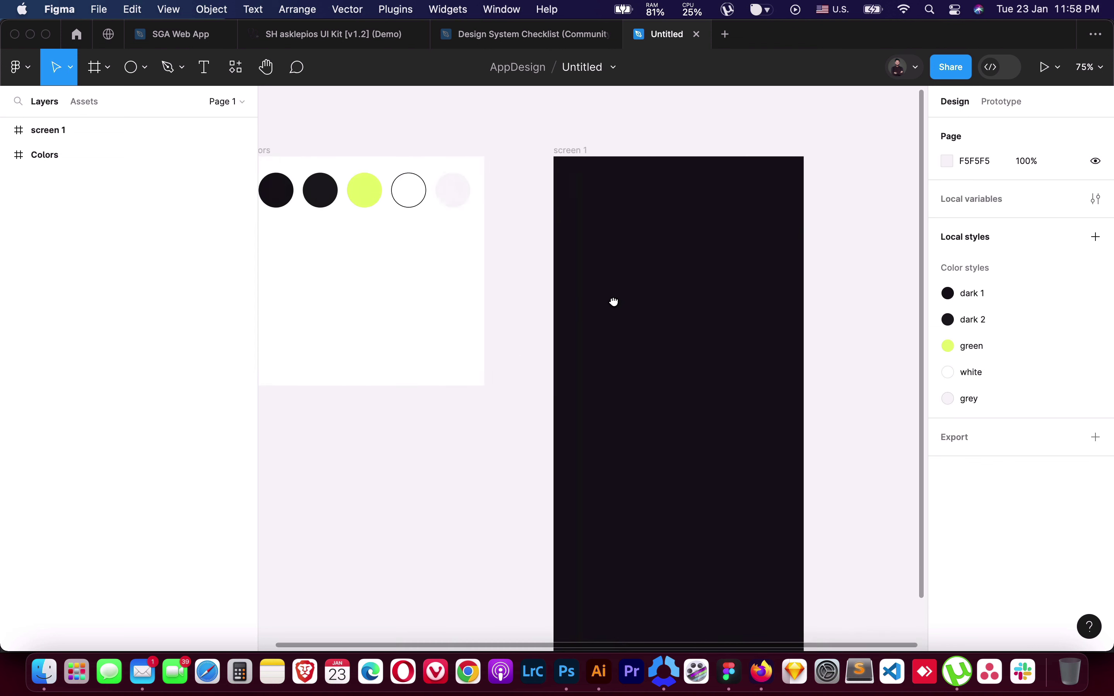
scroll(615, 301, "right", 3)
scroll(685, 292, "right", 1)
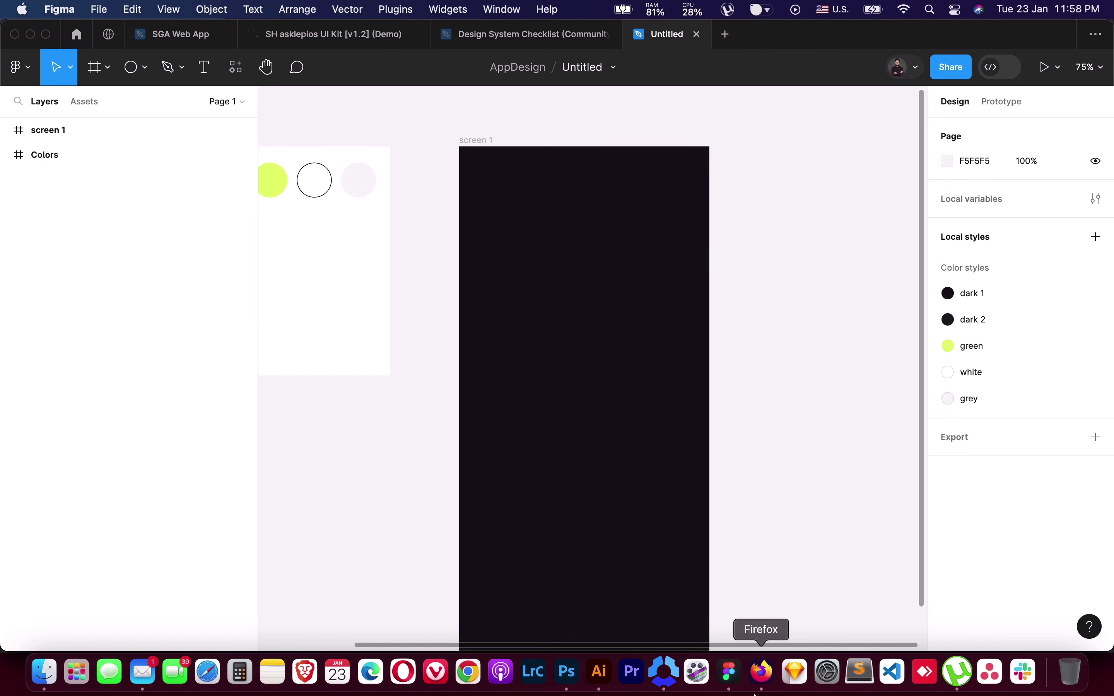
Draw a grey rectangle aligned to screen 1's top-left and stretched to 430 wide
left_click(145, 68)
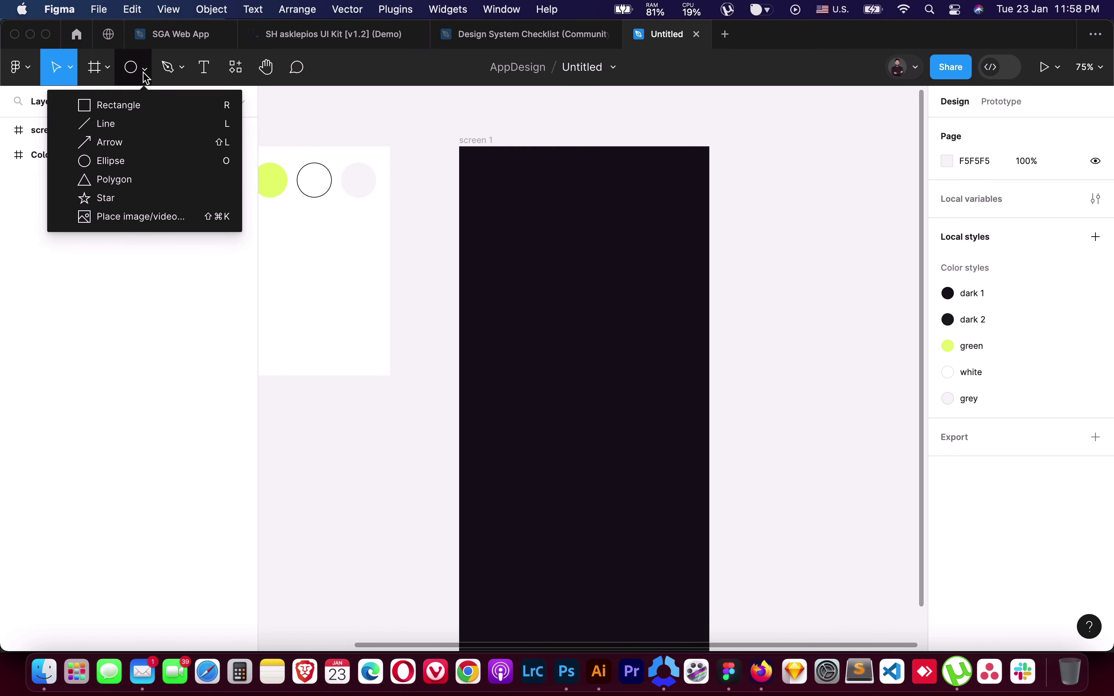
left_click(111, 104)
left_click_drag(482, 212, 704, 563)
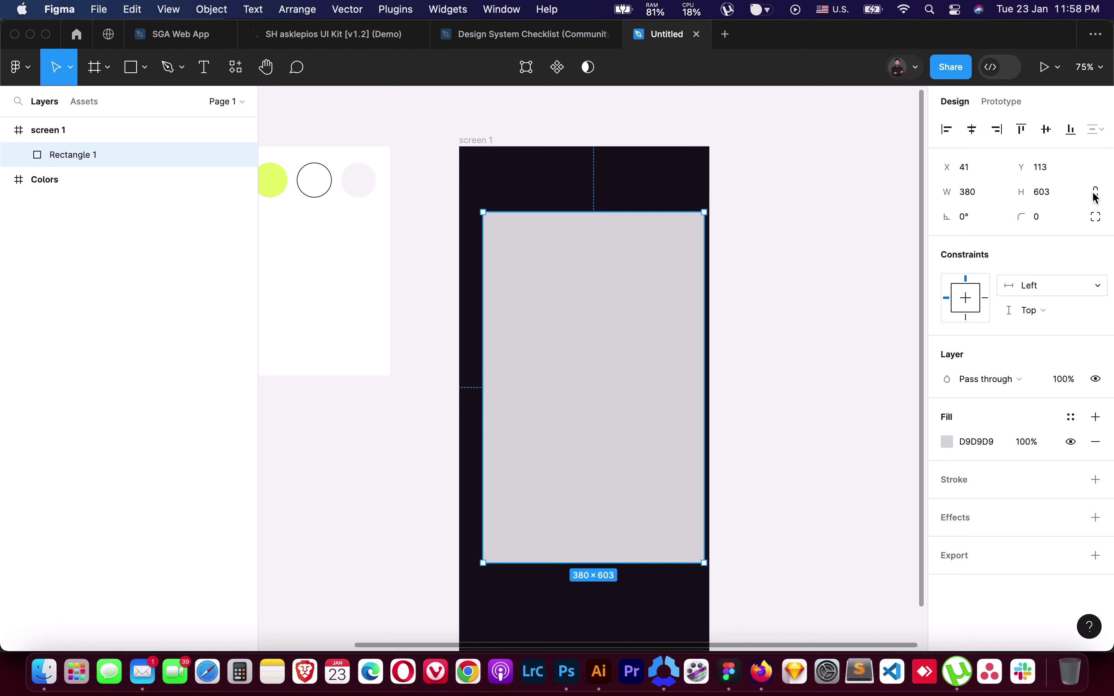
left_click(947, 129)
left_click(1022, 129)
left_click_drag(680, 295, 710, 297)
scroll(727, 449, "down", 5)
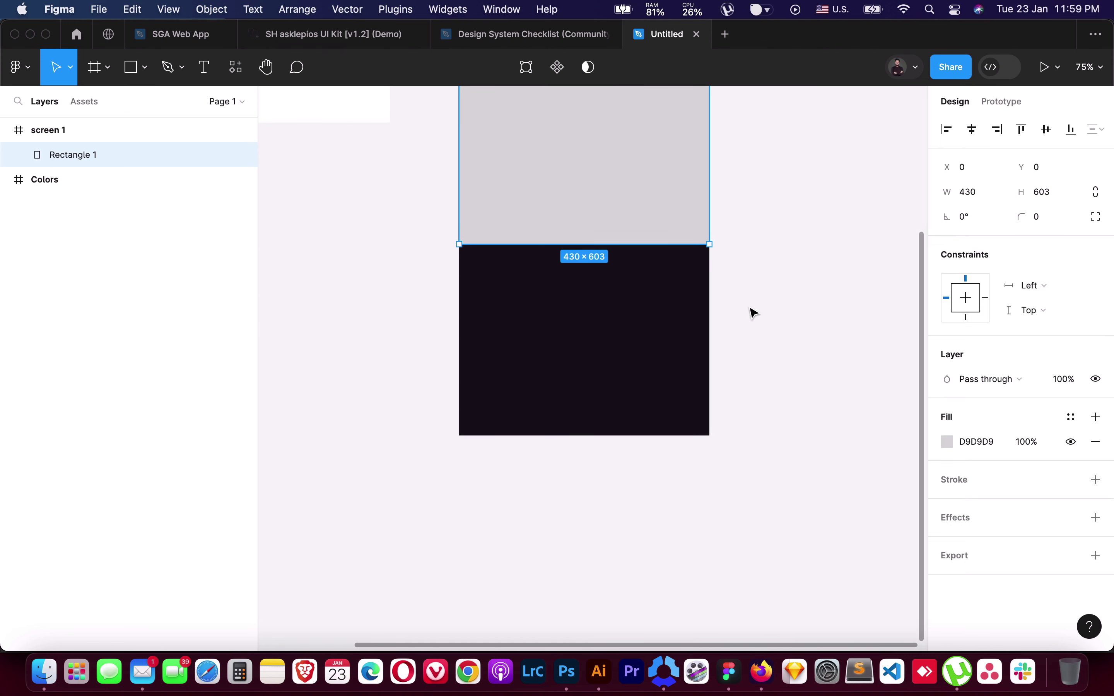
left_click(812, 352)
scroll(808, 356, "up", 3)
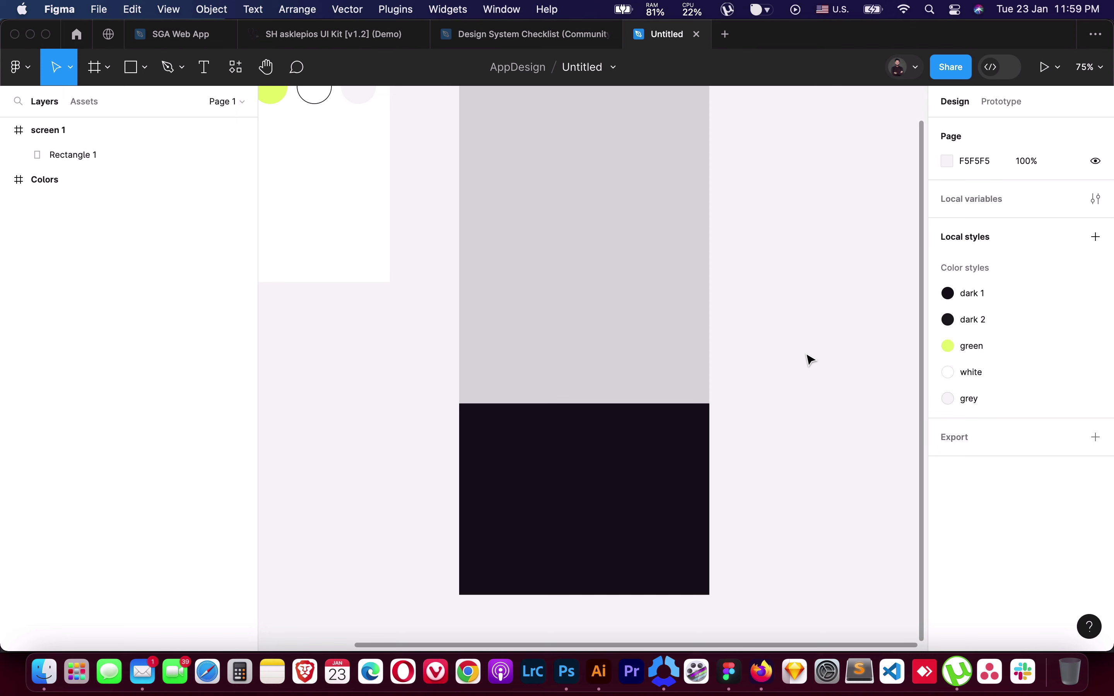
Copy the Pexels gym photo from Firefox and return to Figma
left_click(757, 671)
right_click(470, 309)
left_click(520, 362)
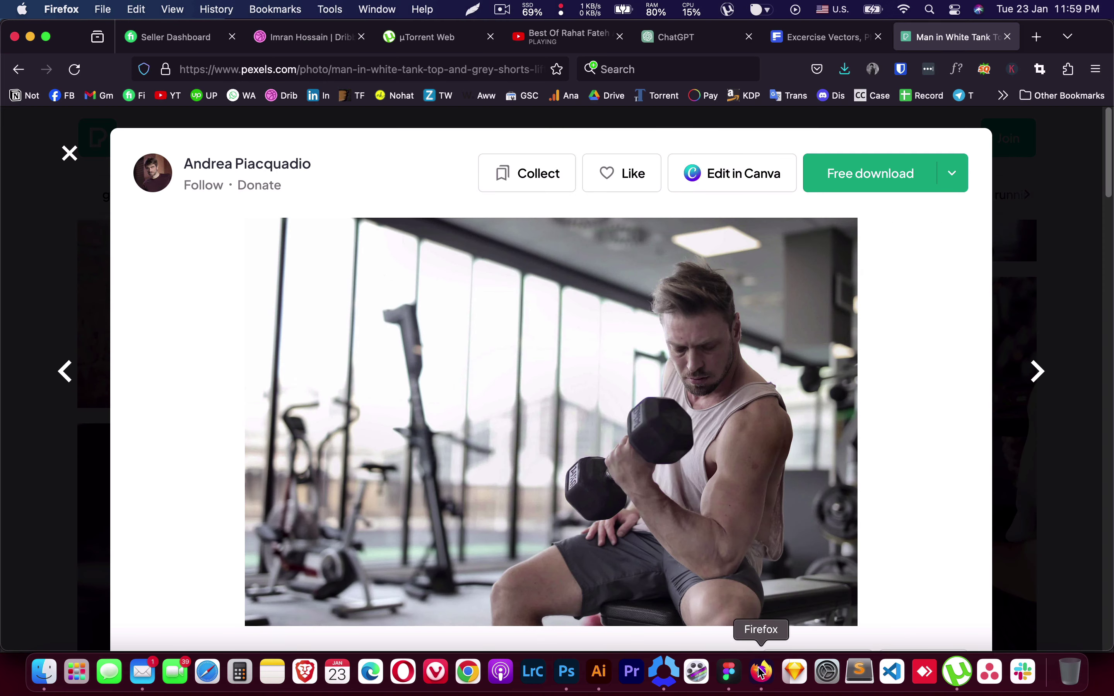
left_click(729, 672)
scroll(487, 316, "up", 5)
Paste the gym photo into screen 1 and scale it to 1006×671 at the top
left_click(477, 300)
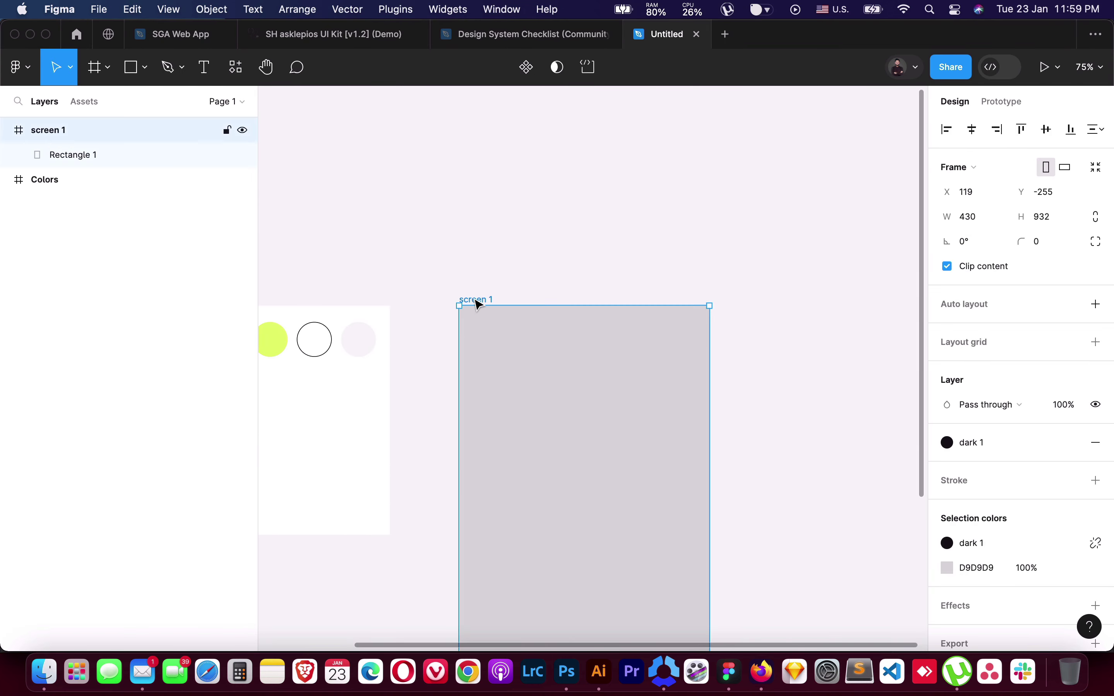
left_click(630, 371)
key("super+v")
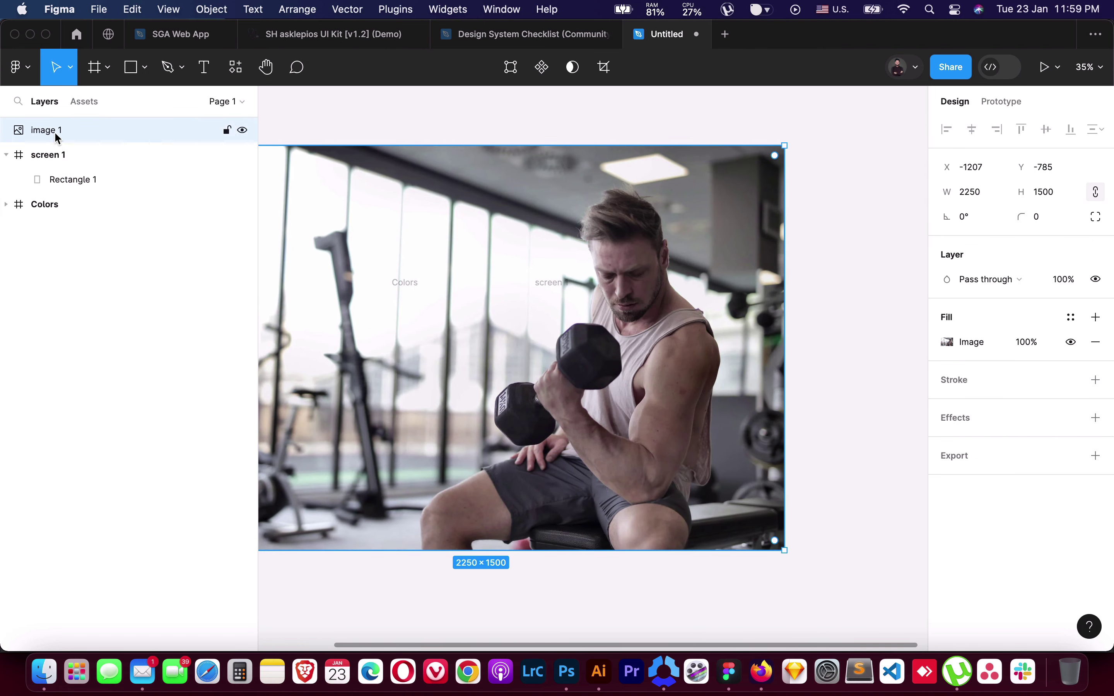
left_click_drag(57, 138, 60, 167)
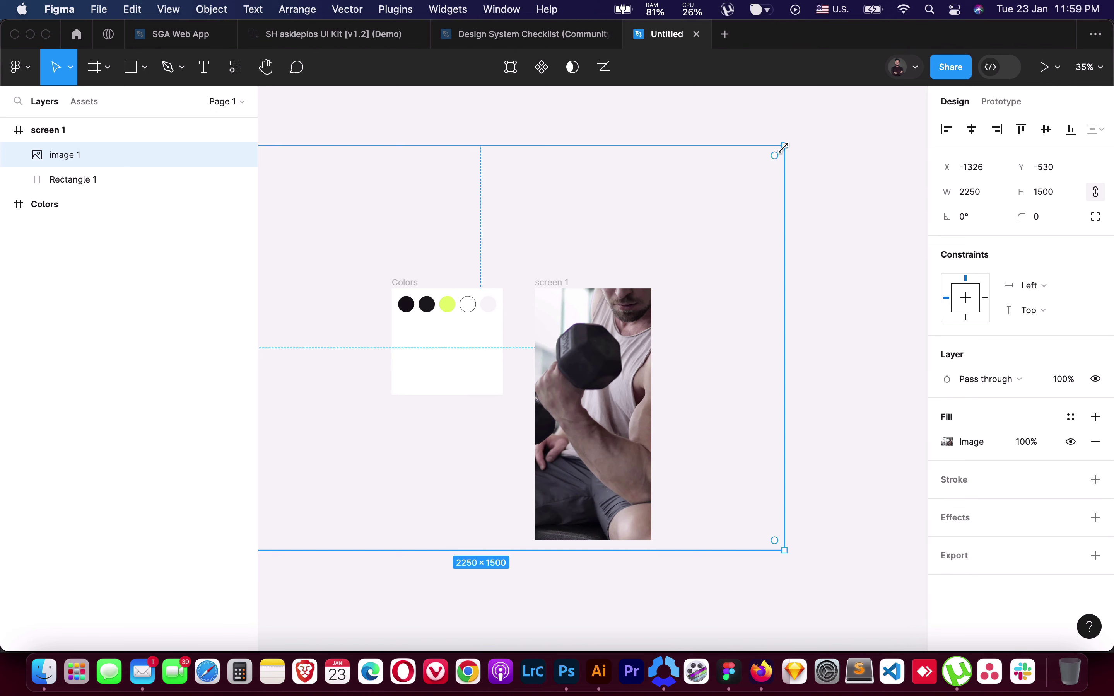
left_click_drag(784, 147, 522, 317)
mouse_move(495, 502)
left_mouse_down()
mouse_move(612, 440)
mouse_move(621, 415)
left_mouse_up()
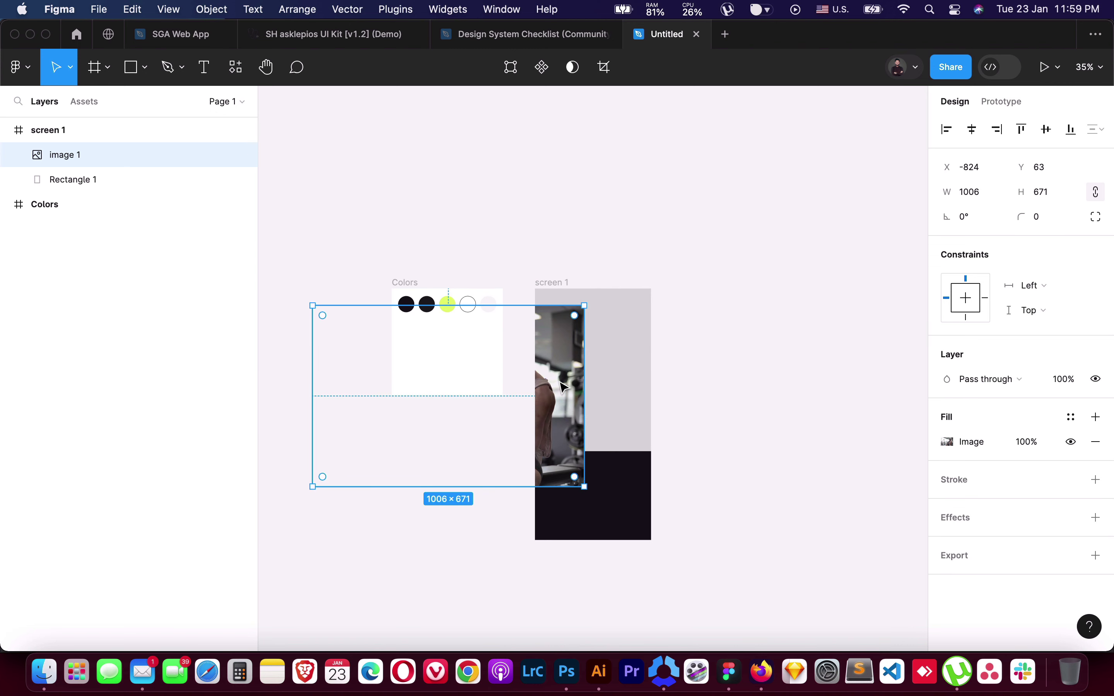
left_click_drag(665, 250, 585, 305)
left_click_drag(540, 397, 610, 378)
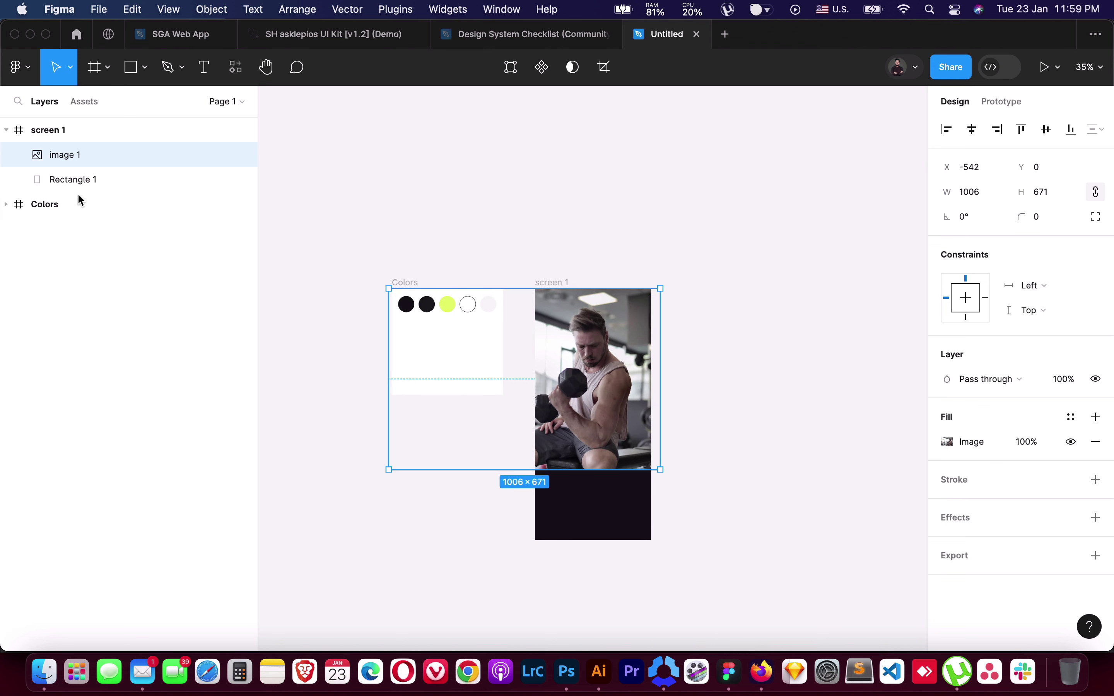
Mask the photo with Rectangle 1 and nudge it into position within the mask
left_click(75, 176, "shift")
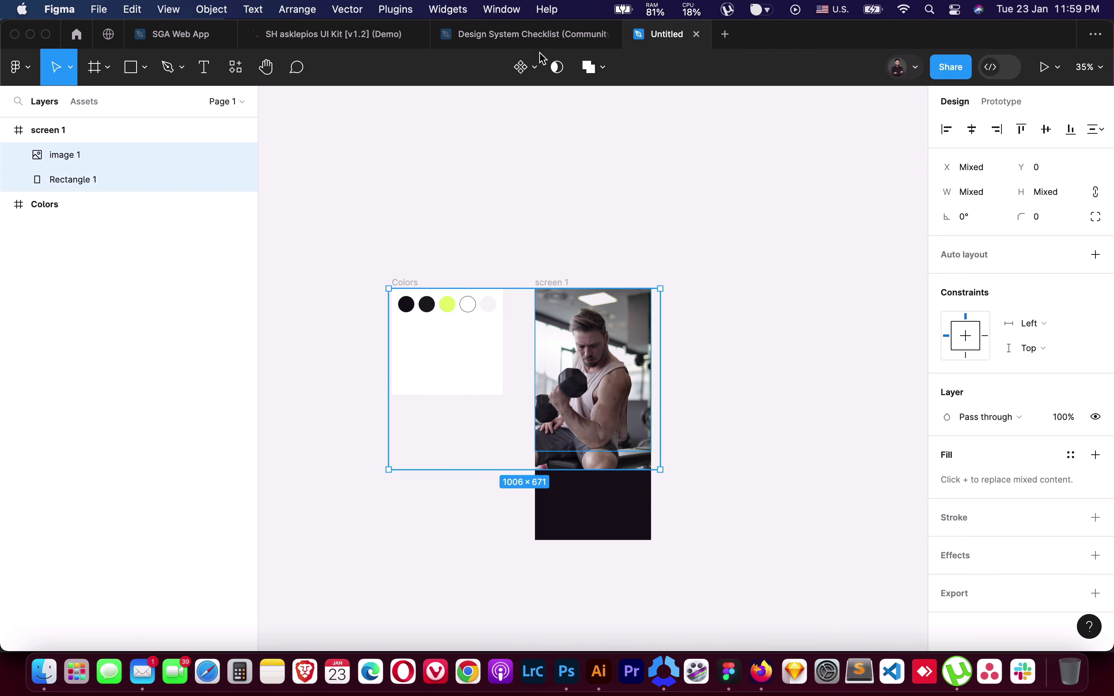
left_click(566, 72)
left_click(638, 364)
key("super+equal")
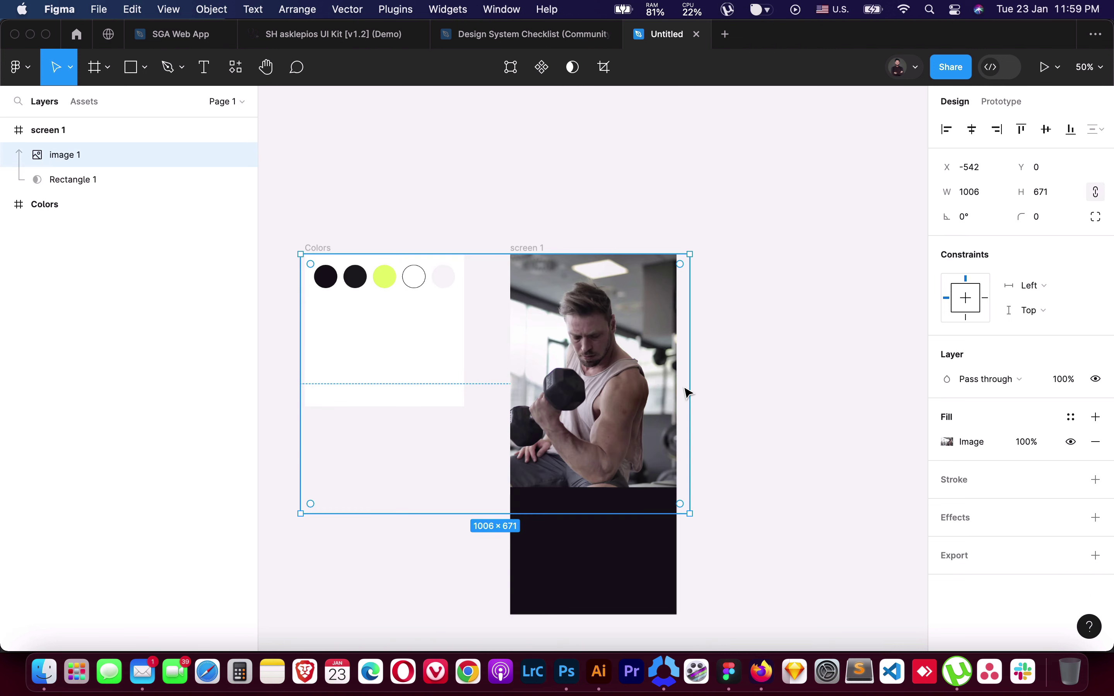
key("Up")
key("Up")
key("Up")
key("Right")
key("Right")
key("Right")
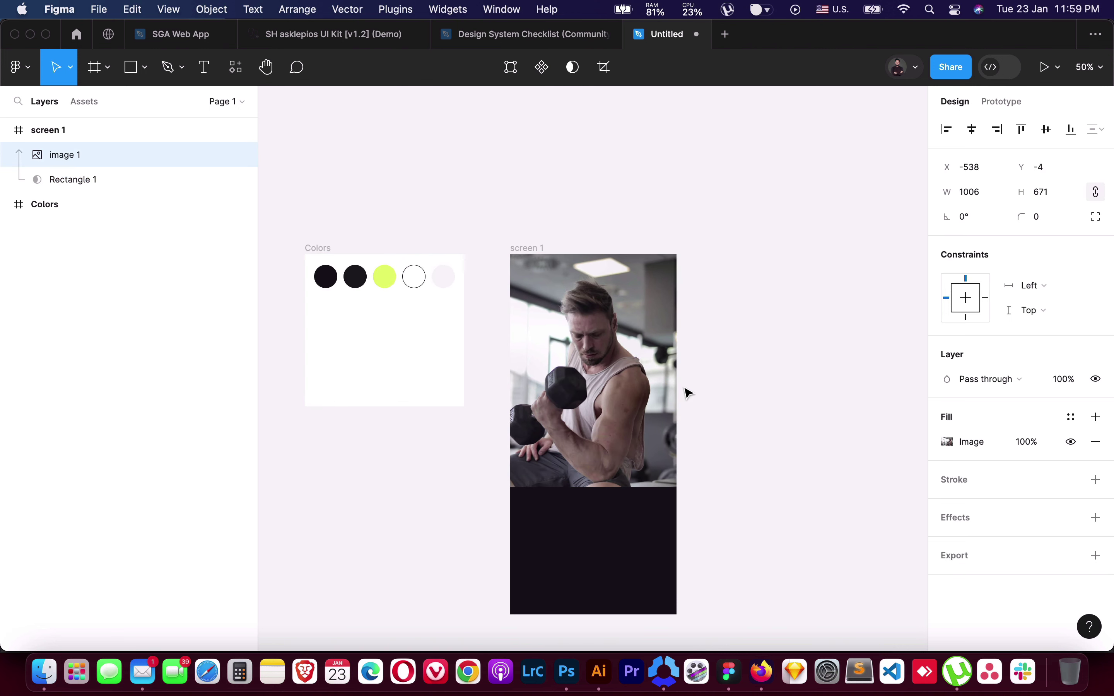
key("Up")
key("Up")
key("Up")
key("Up")
key("Up")
key("Up")
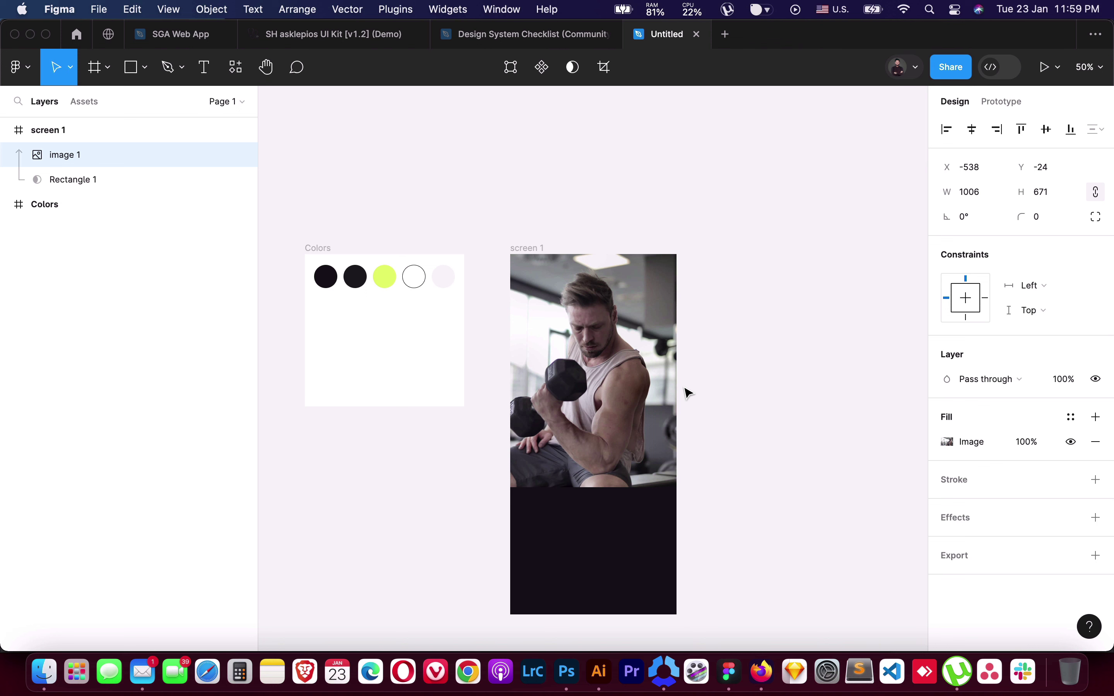
key("Up")
key("Up")
key("Up")
key("Up")
key("Up")
key("Up")
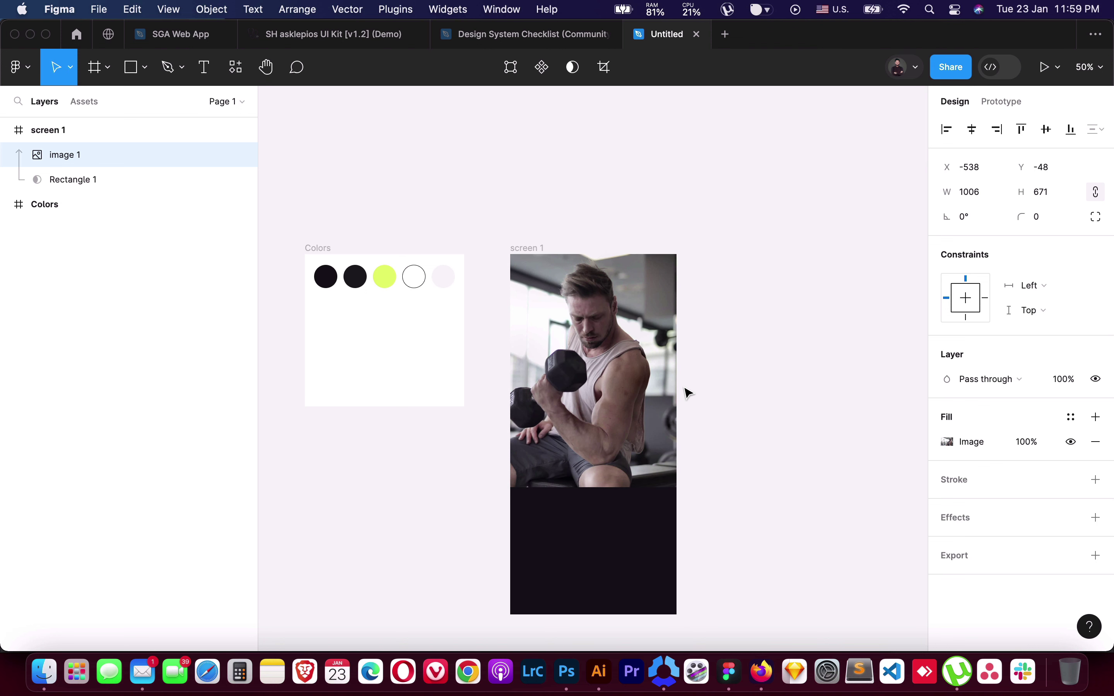
key("Right")
key("shift+0")
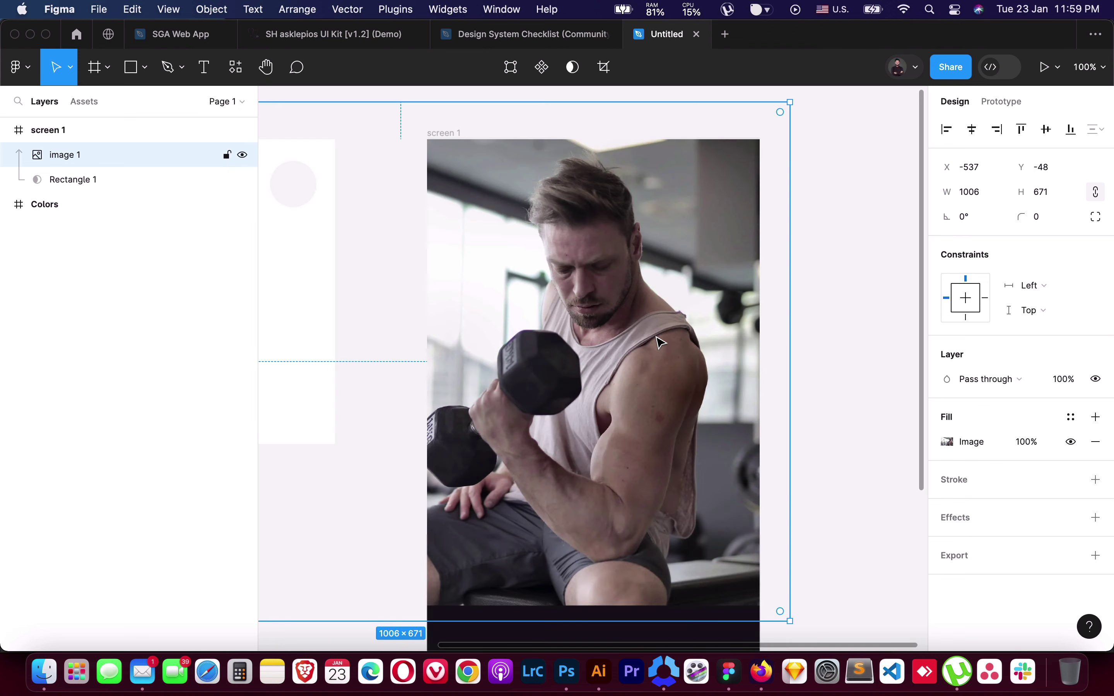
Test the photo's Exposure slider in its image fill settings, then reset it
left_click(947, 442)
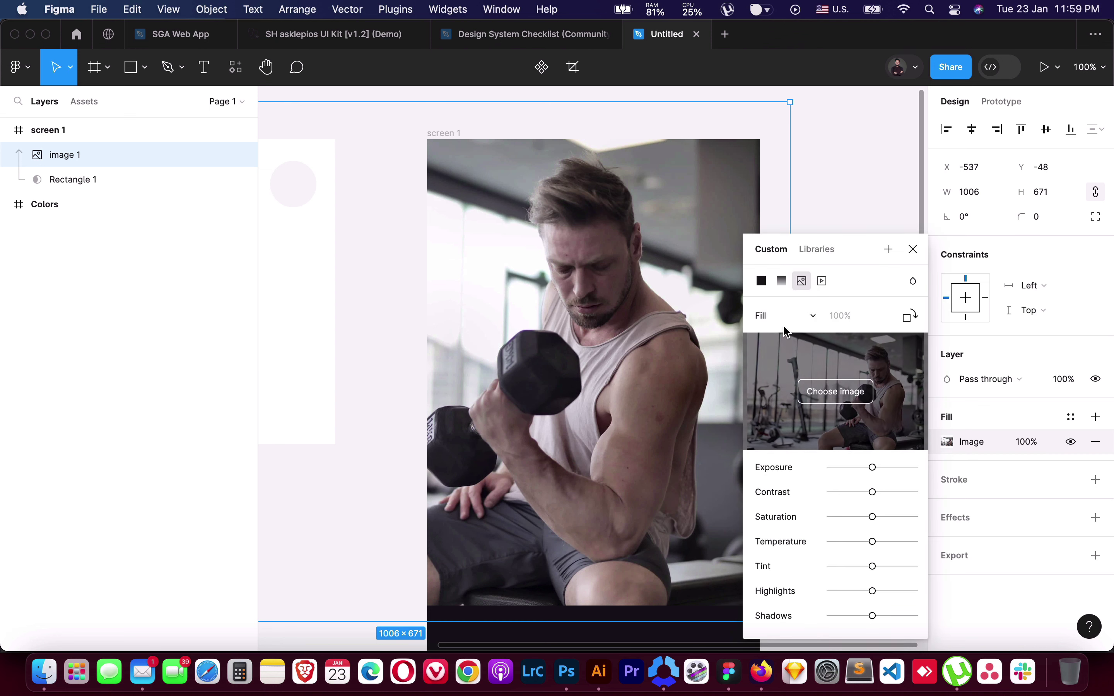
mouse_move(870, 470)
left_mouse_down()
mouse_move(877, 474)
mouse_move(867, 470)
mouse_move(858, 493)
mouse_move(877, 495)
left_mouse_up()
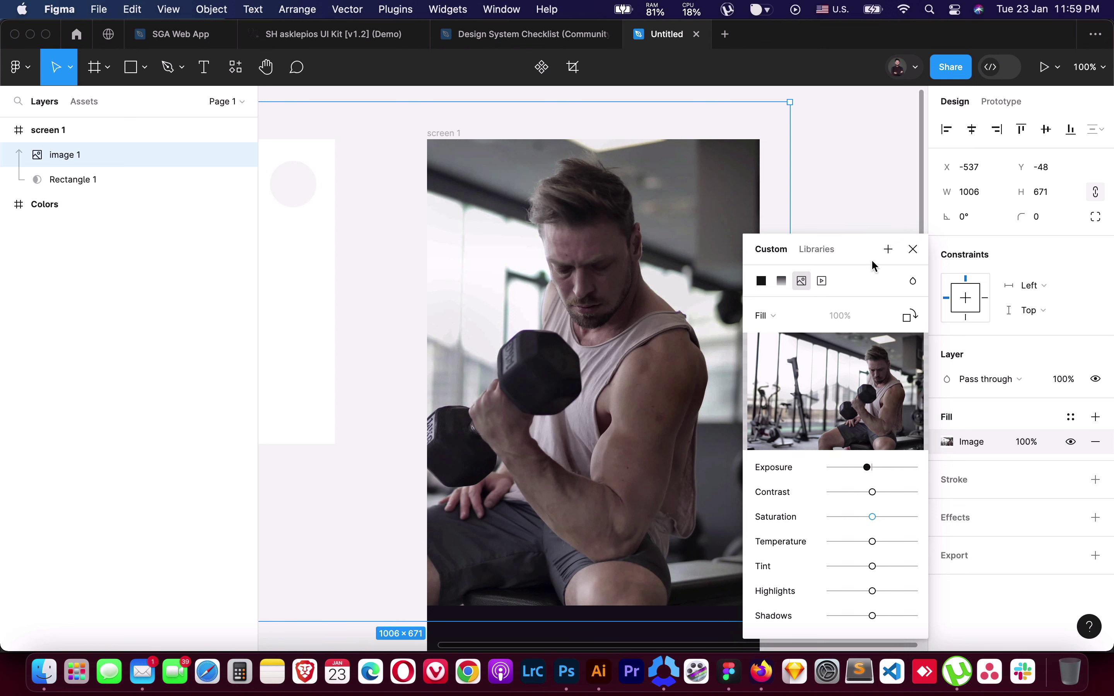
left_click(829, 239)
scroll(612, 369, "down", 5)
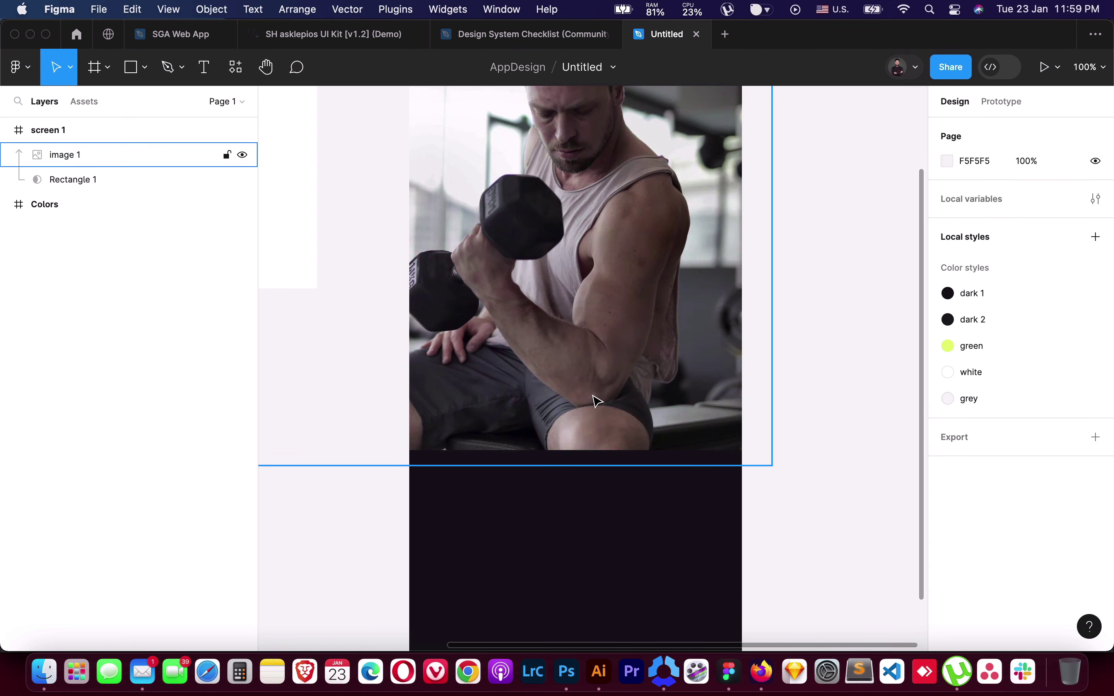
key("minus")
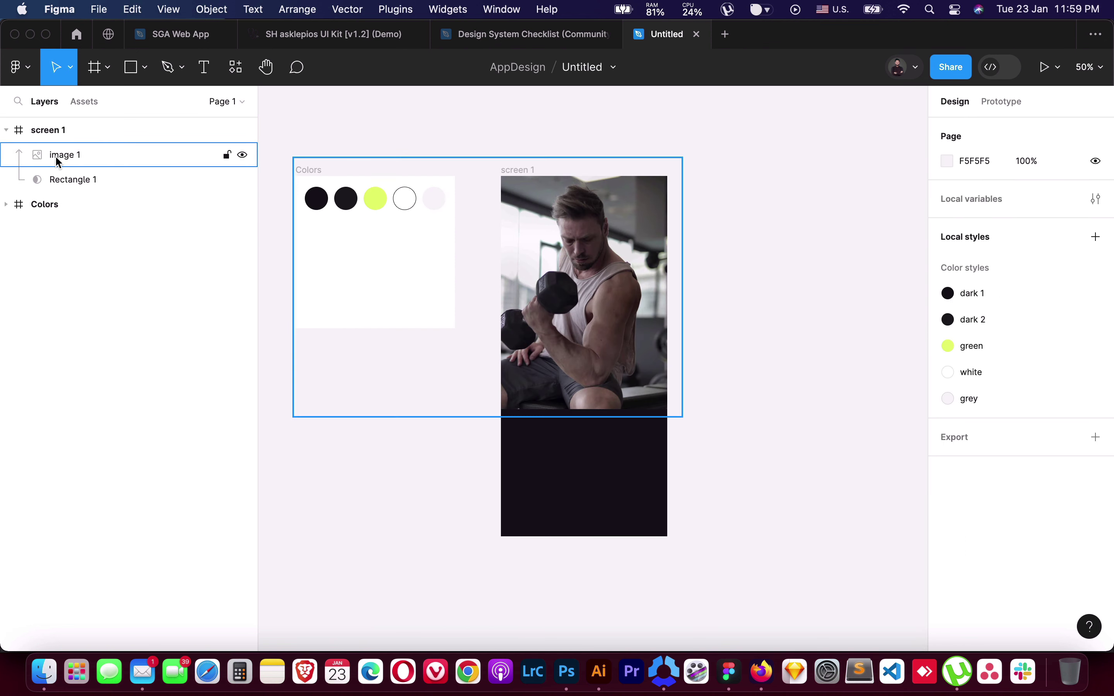
Group image 1 and Rectangle 1 together as Group 1
left_click(58, 156)
left_click(69, 181, "shift")
key("super+g")
double_click(78, 156)
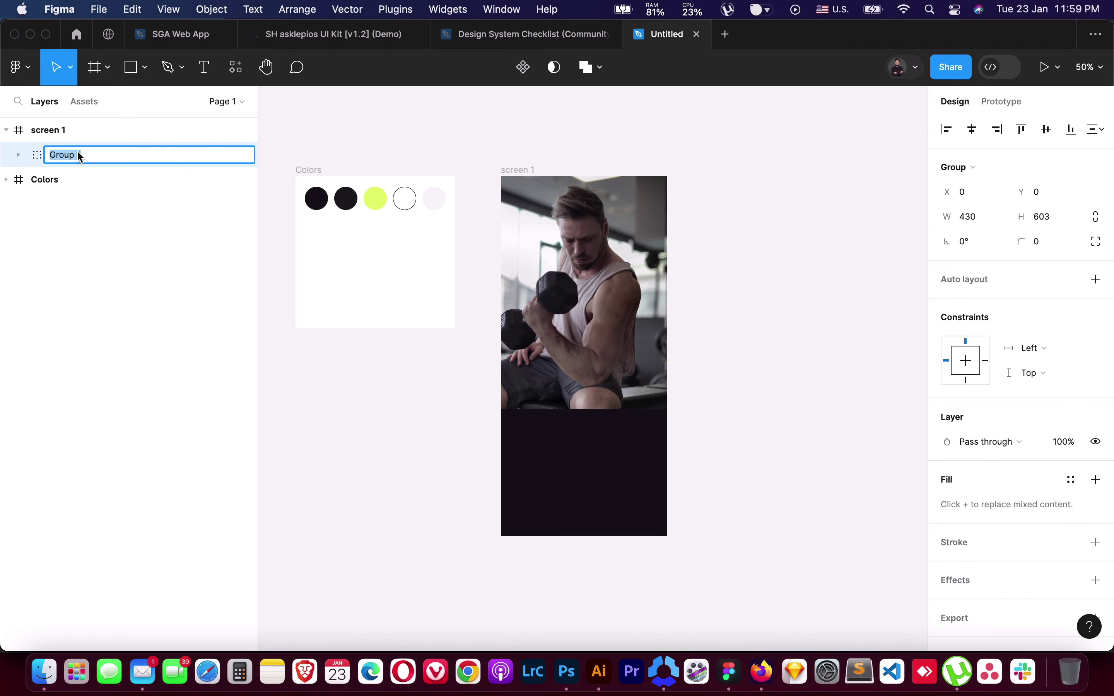
left_click(278, 311)
scroll(598, 368, "down", 1)
Draw Rectangle 2 and stretch it to cover all of screen 1 at 430×932
key("r")
left_click_drag(501, 178, 601, 400)
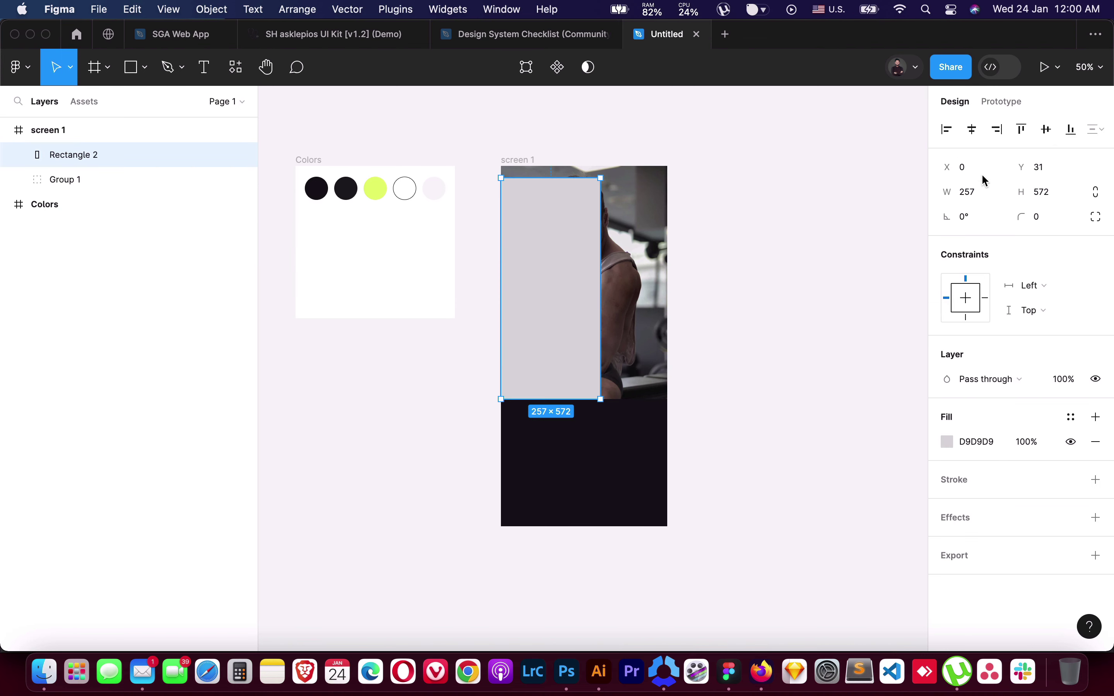
left_click(1022, 129)
left_click_drag(601, 258, 667, 252)
left_click_drag(577, 387, 578, 527)
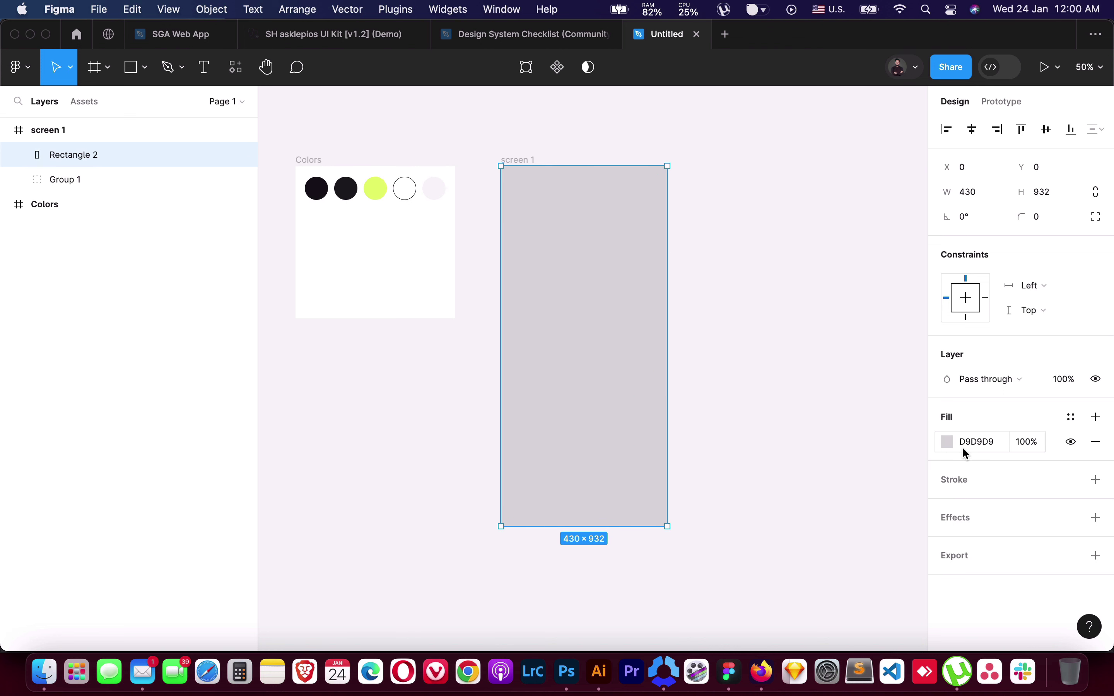
Change Rectangle 2's fill to a linear gradient with a 141416 colour stop
left_click(948, 442)
left_click(784, 237)
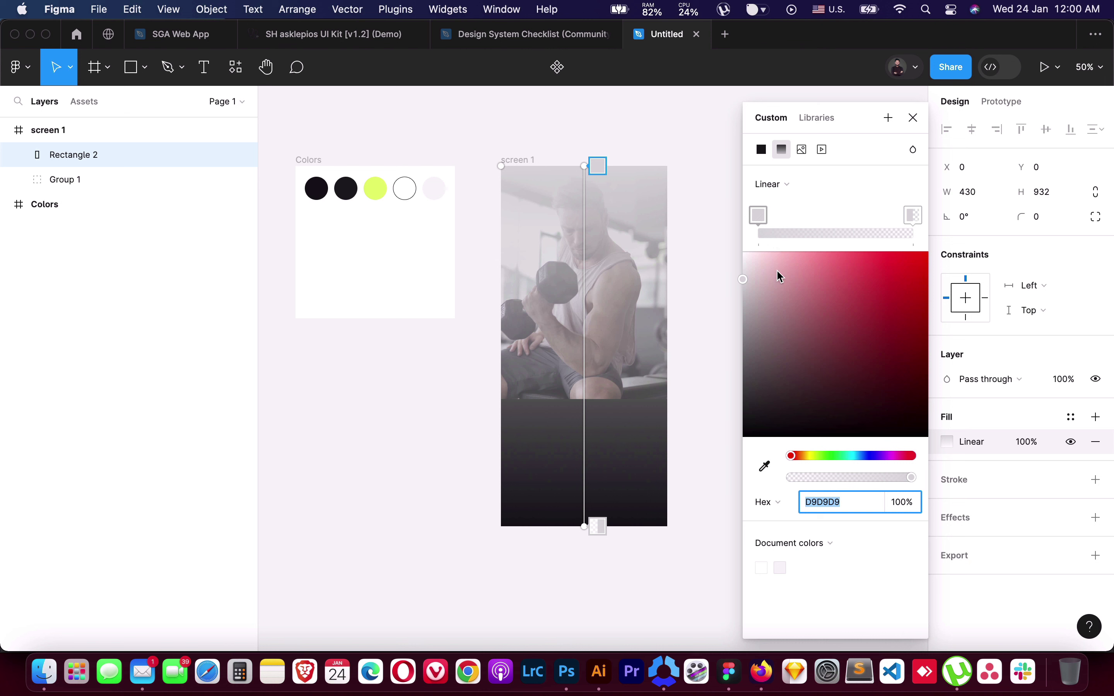
left_click(760, 217)
left_click(830, 501)
left_click(913, 221)
left_click(845, 502)
type("141416")
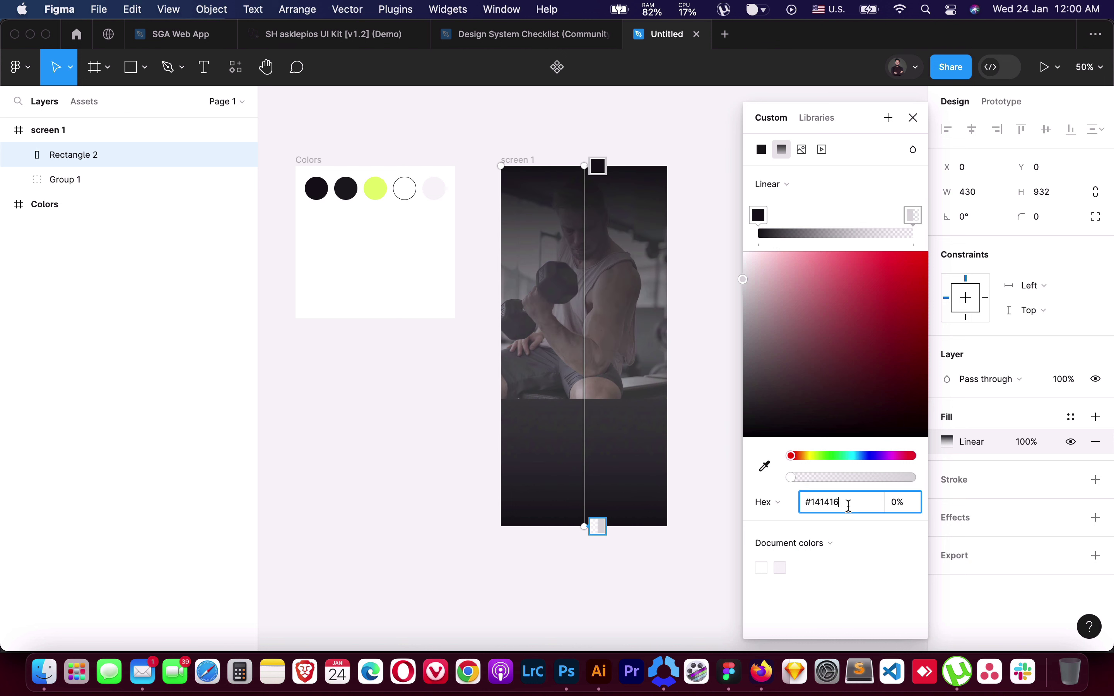
key("Return")
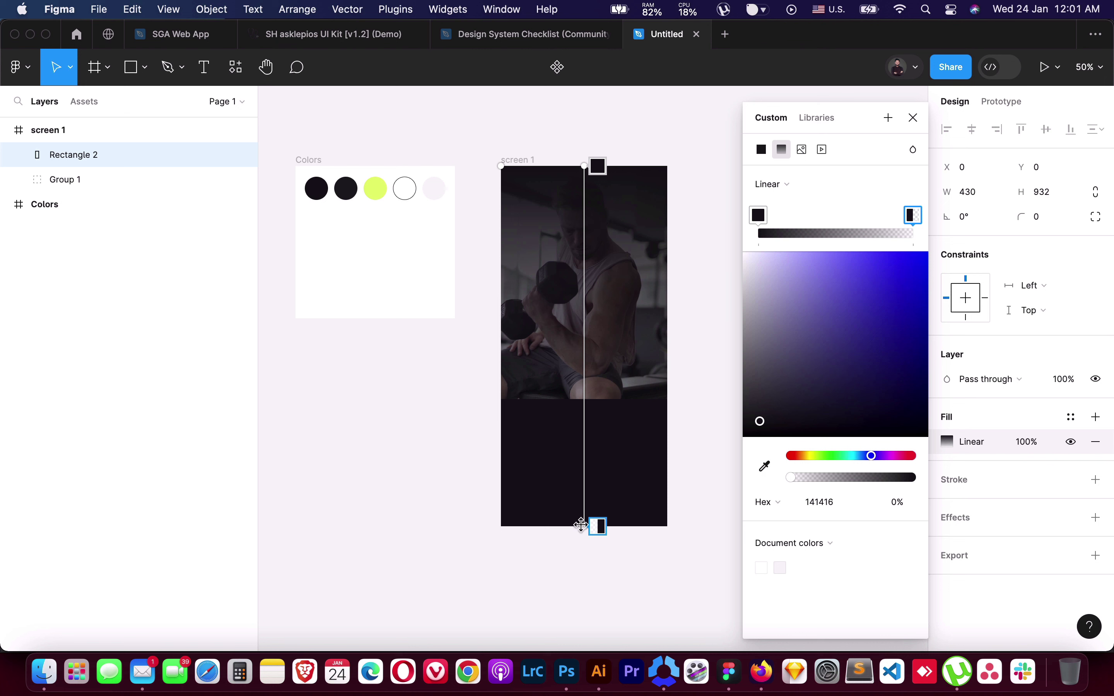
Make the gradient run vertically, fading into dark from mid-height
mouse_move(581, 525)
left_mouse_down()
mouse_move(521, 166)
mouse_move(576, 527)
left_mouse_up()
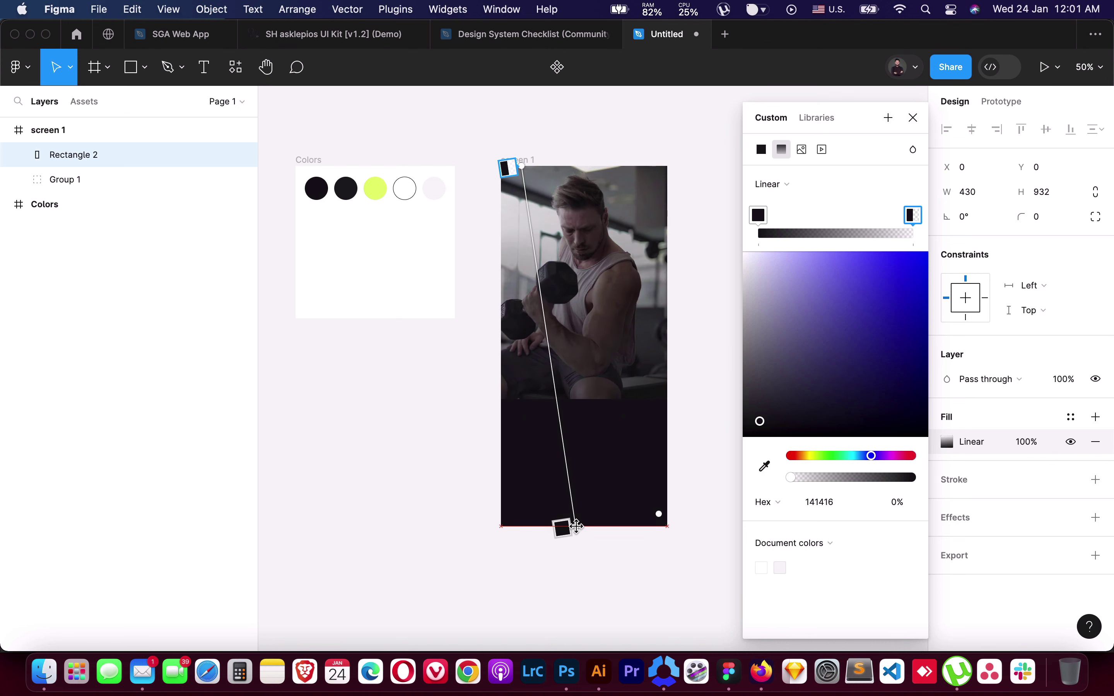
left_click_drag(521, 164, 585, 170)
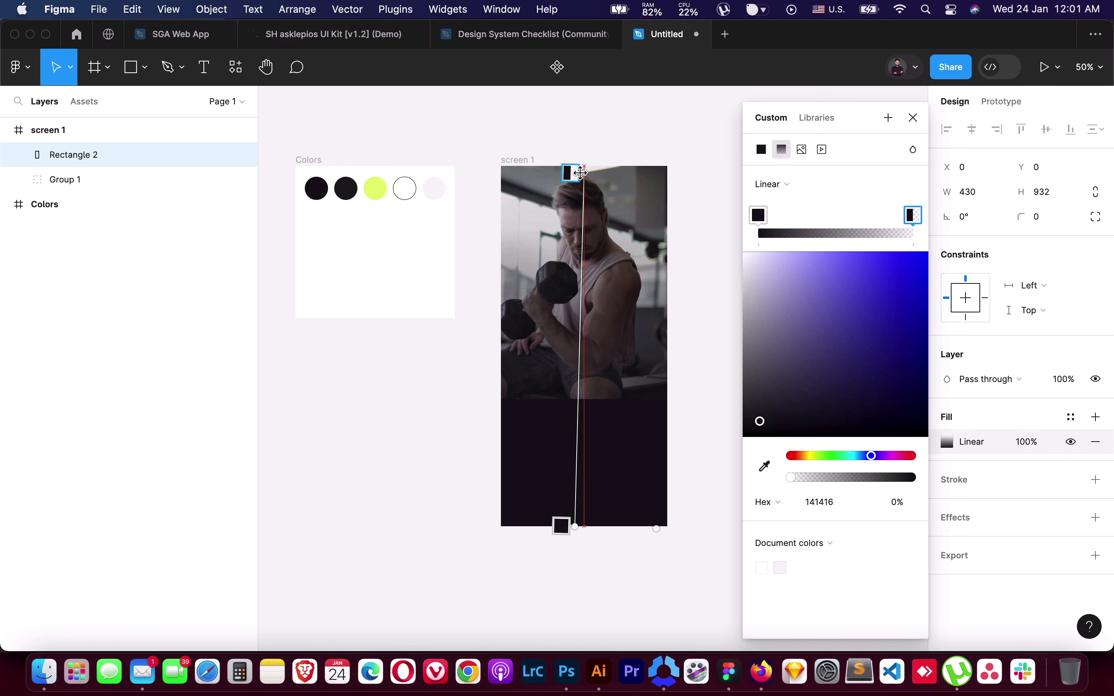
left_click_drag(570, 526, 585, 386)
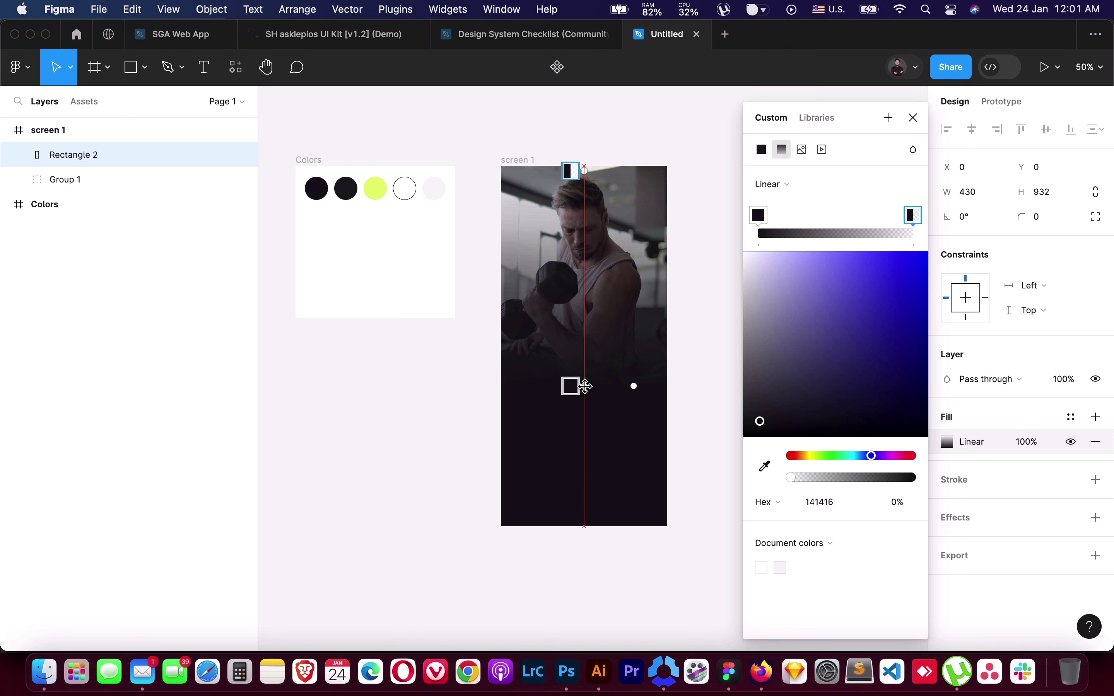
left_click(914, 117)
left_click(731, 269)
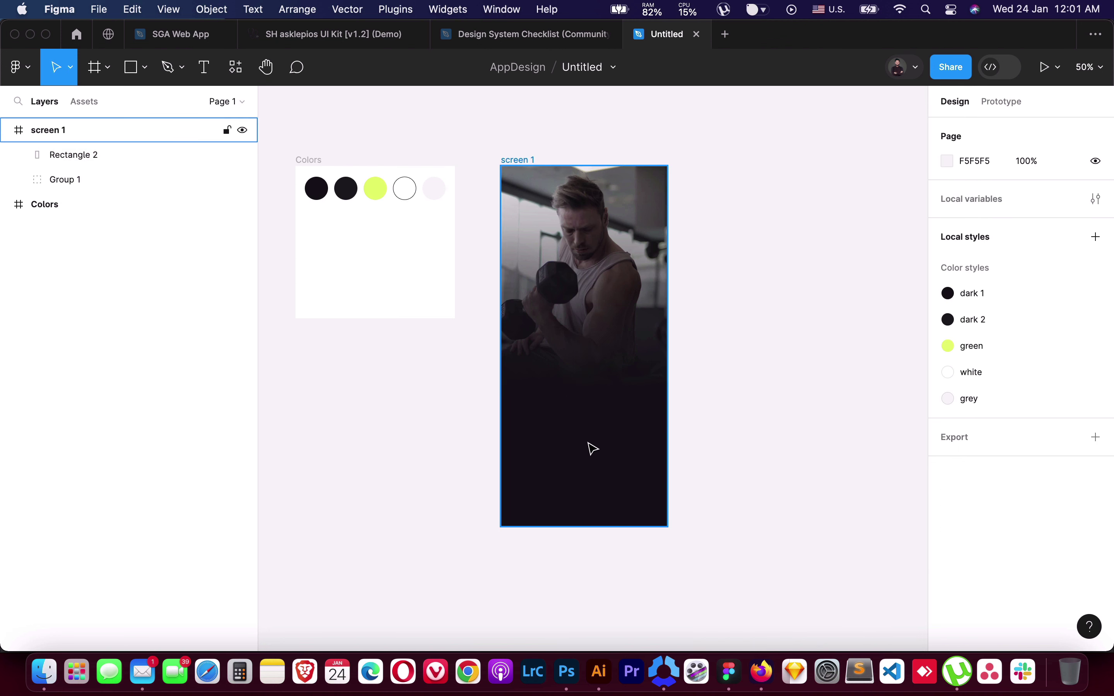
Start a text box on screen 1, undoing a mistakenly pasted hex code
key("t")
key("shift+0")
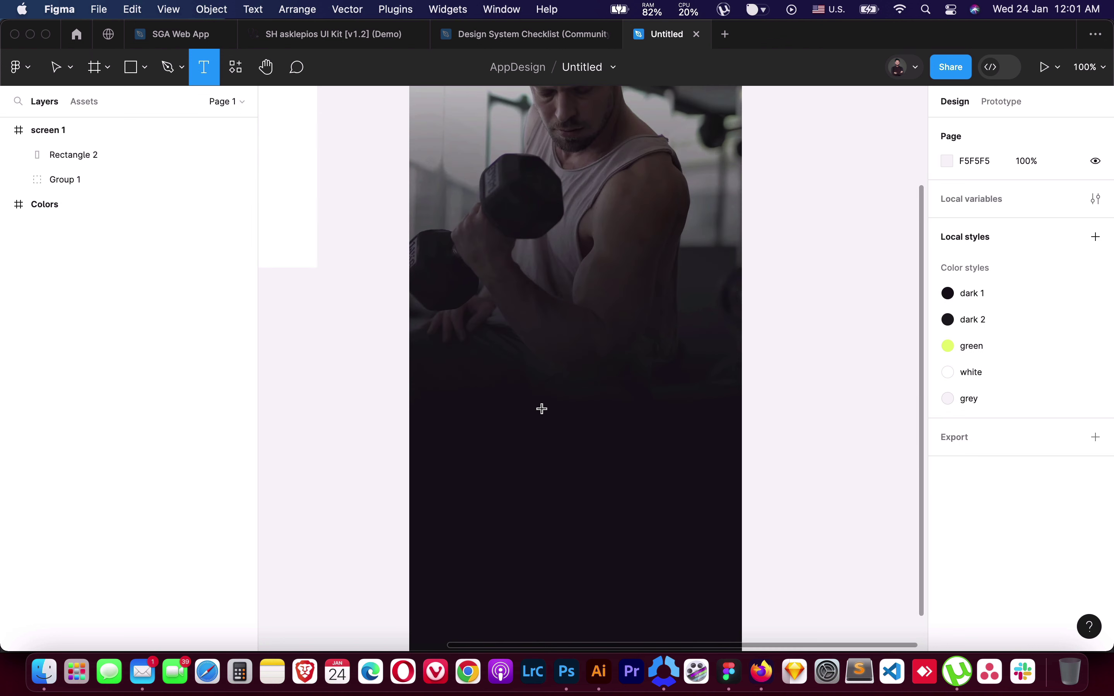
left_click(479, 376)
type("#141416")
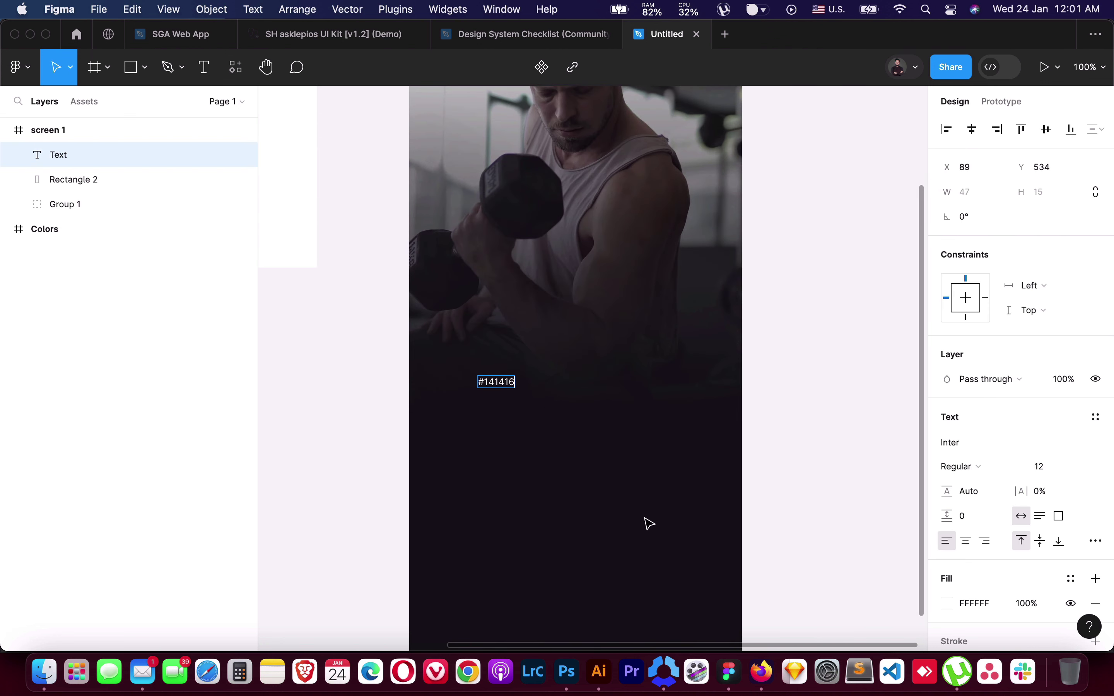
key("super+z")
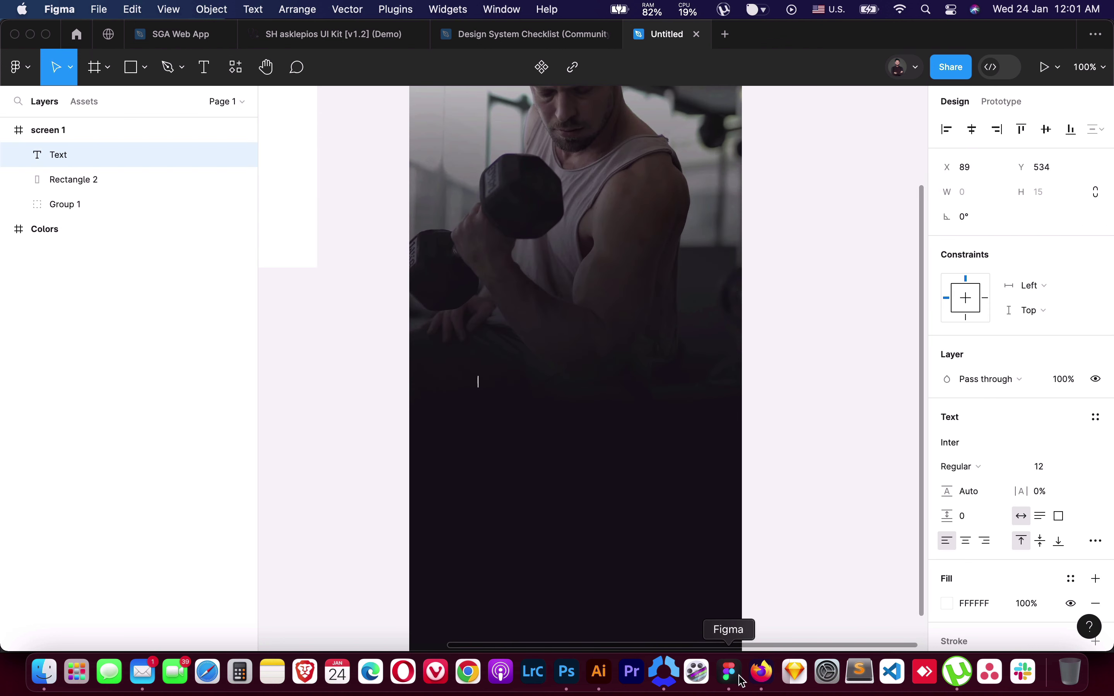
Fetch the fitness tagline from ChatGPT in Firefox and paste it as text on screen 1
left_click(783, 467)
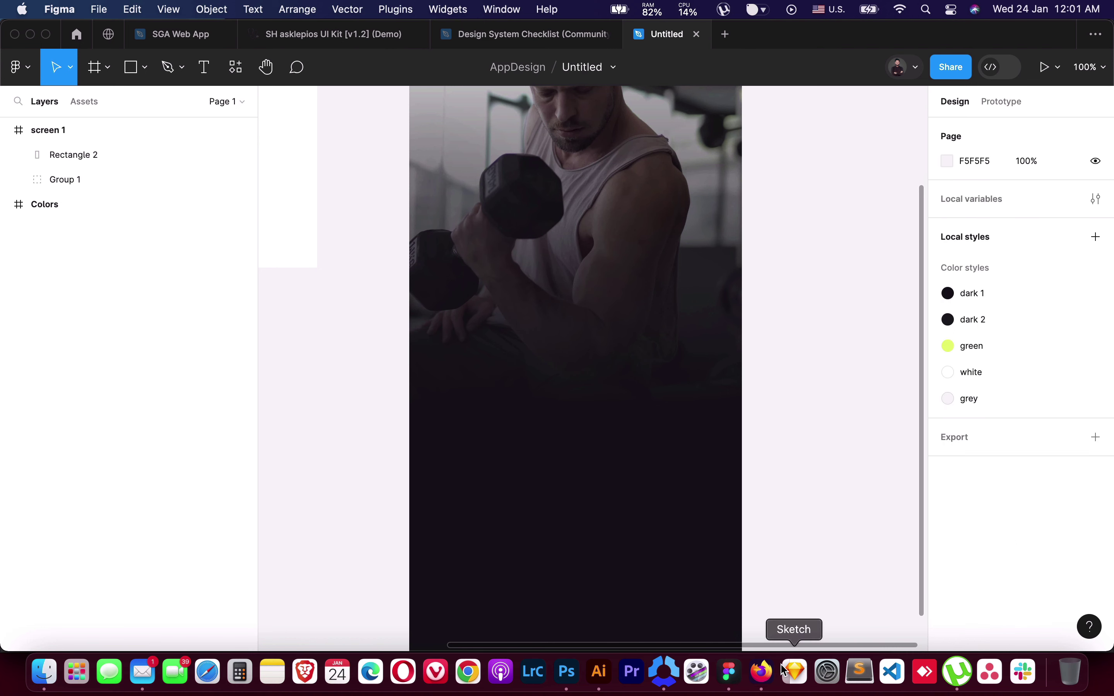
left_click(762, 672)
left_click(697, 41)
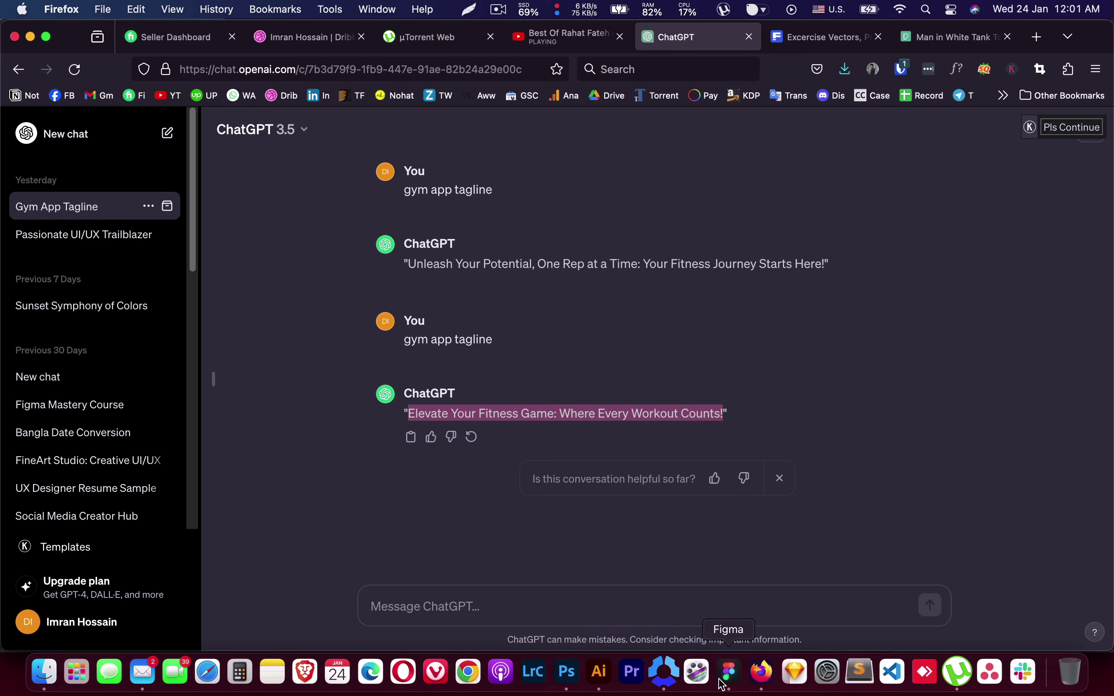
left_click(729, 673)
scroll(517, 459, "down", 2)
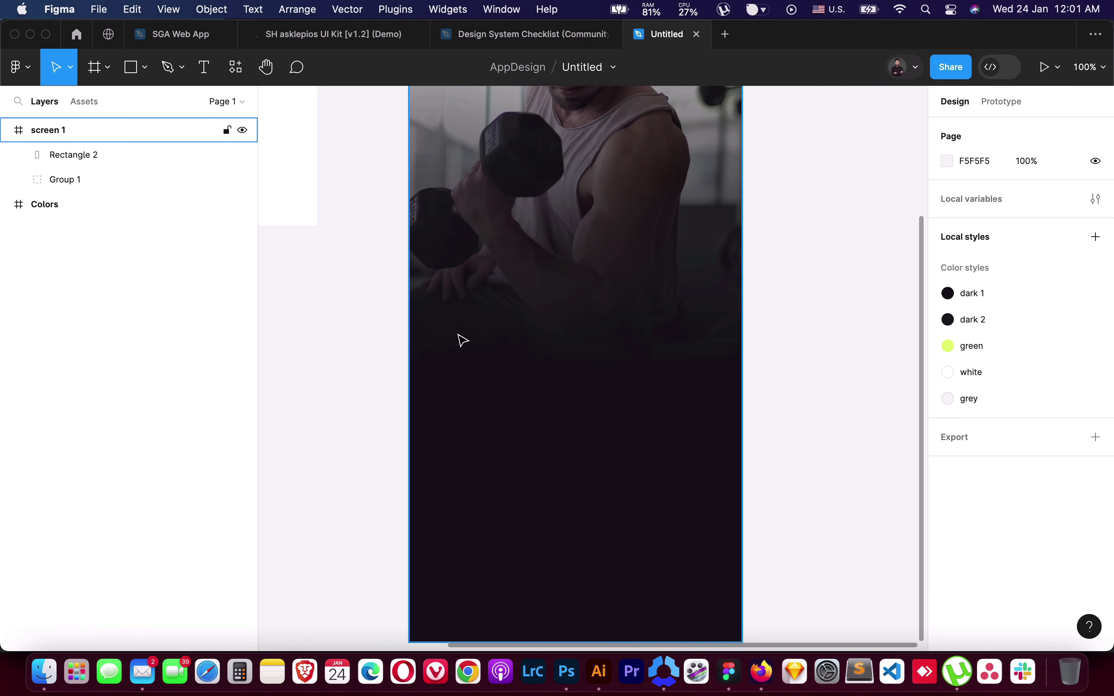
key("t")
left_click(450, 349)
key("super+v")
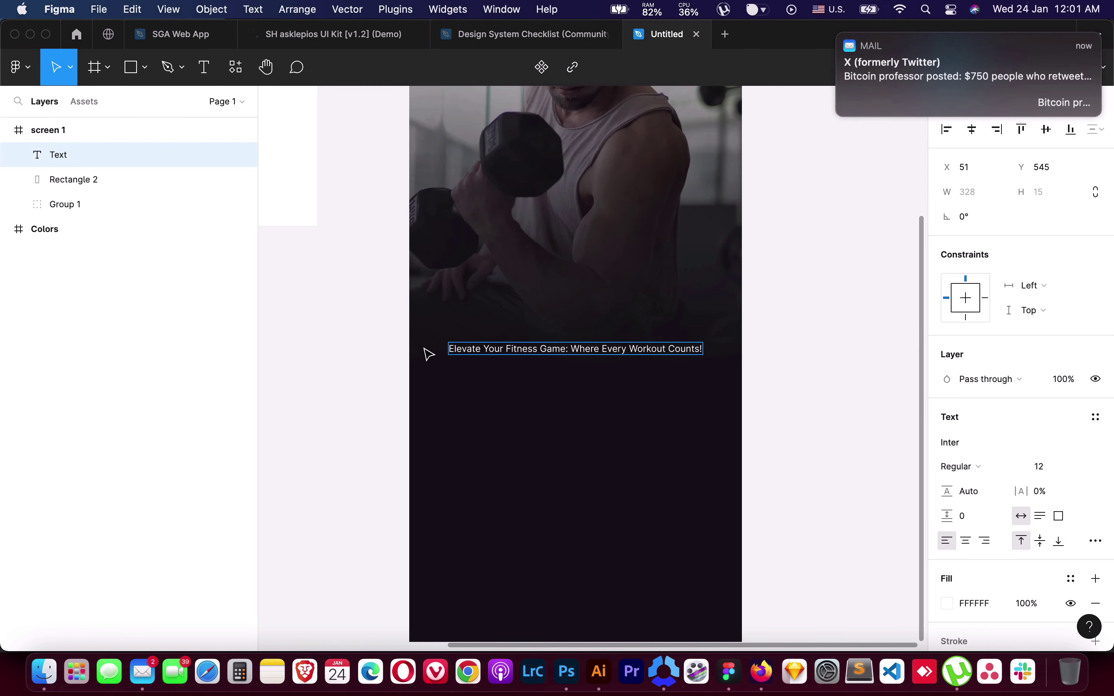
Narrow the tagline's text box so it wraps and set its size to 30
key("Escape")
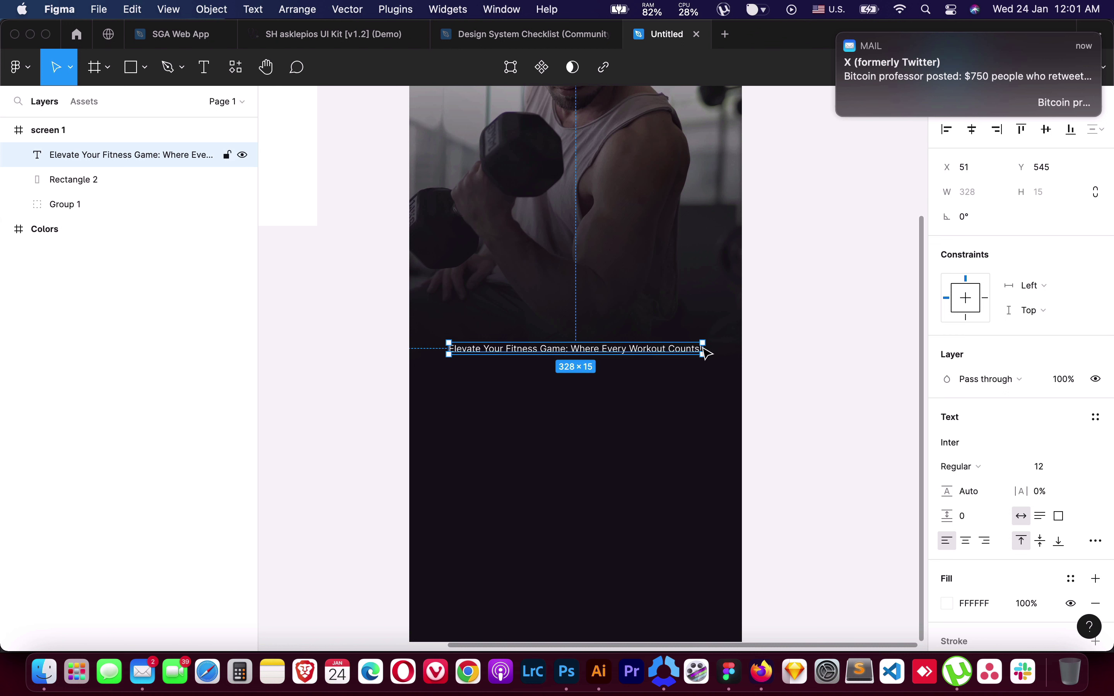
left_click_drag(703, 349, 694, 348)
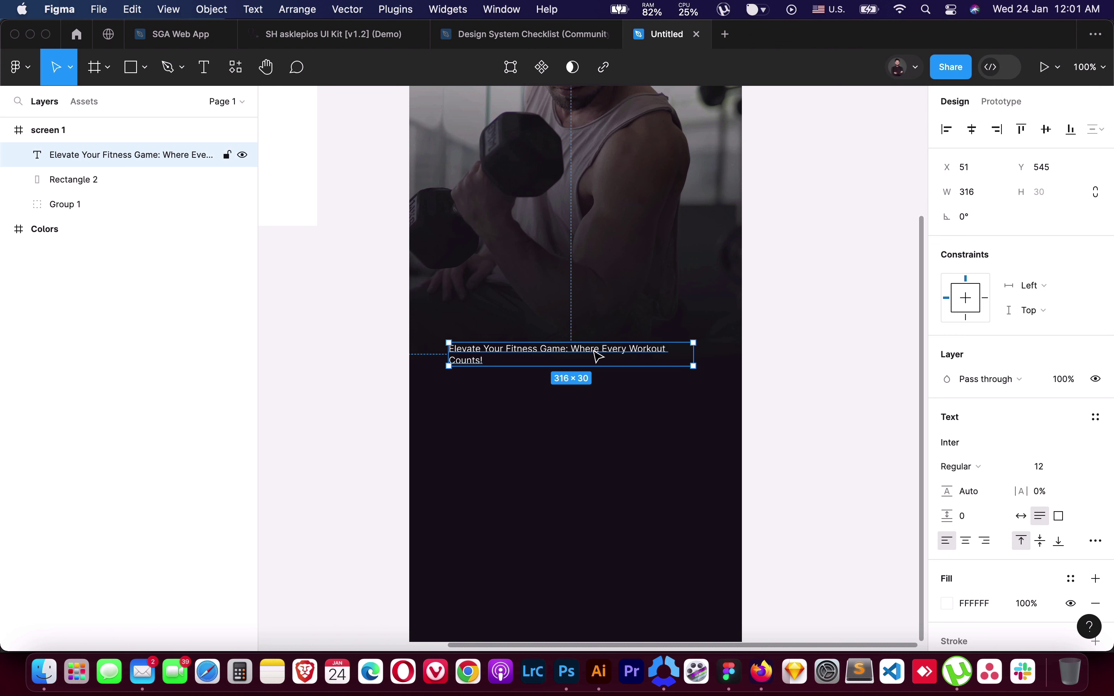
left_click(1044, 468)
type("30")
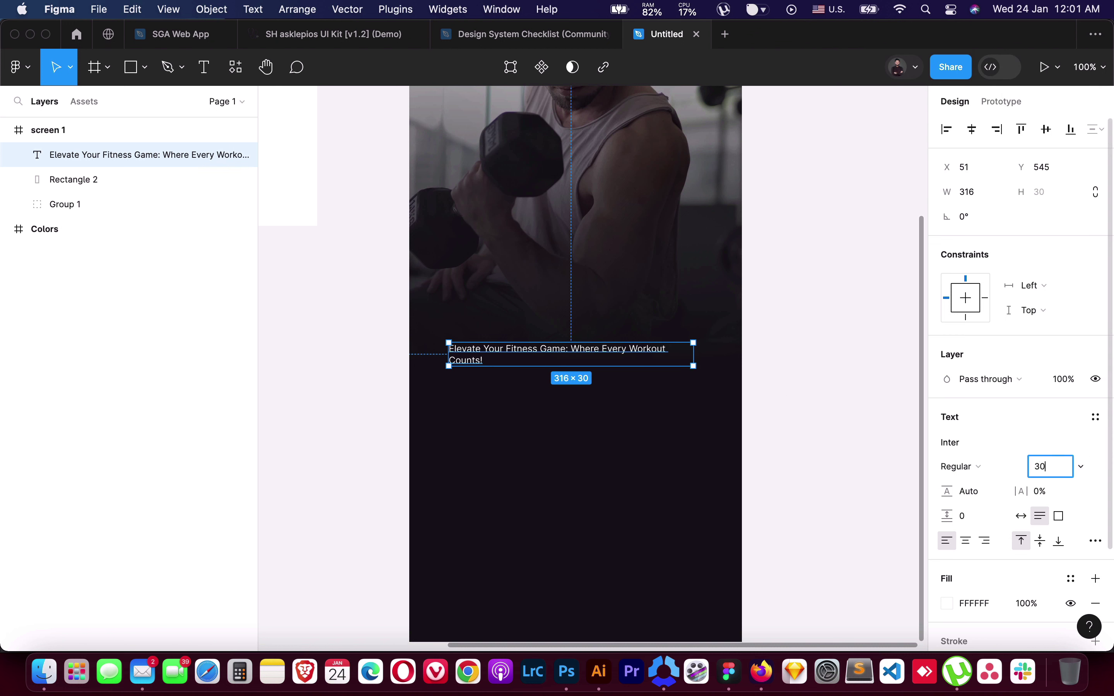
key("Return")
Set the tagline to Satoshi Bold at size 38
left_click(976, 443)
type("s")
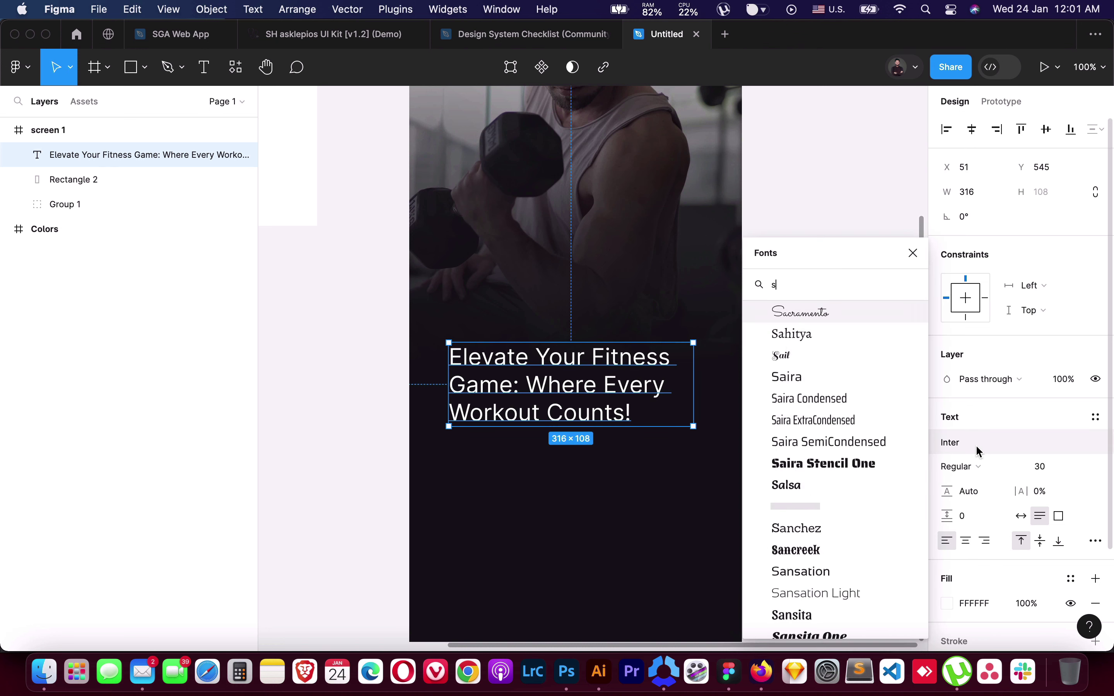
type("pace")
key("Return")
left_click(966, 467)
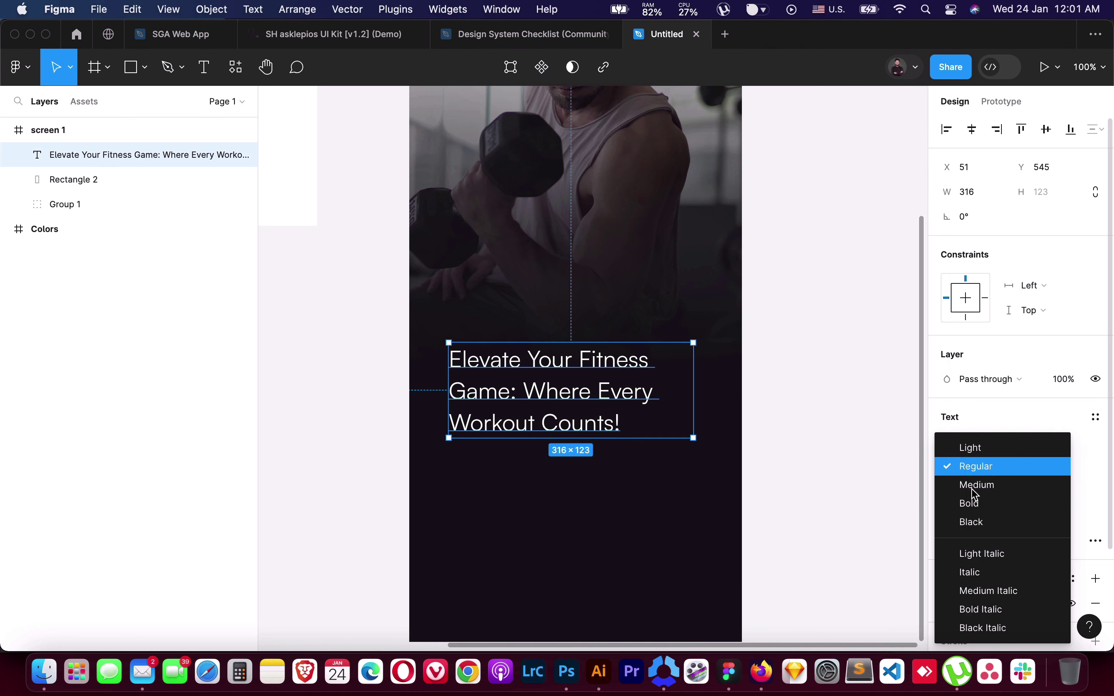
left_click(971, 503)
left_click(1043, 474)
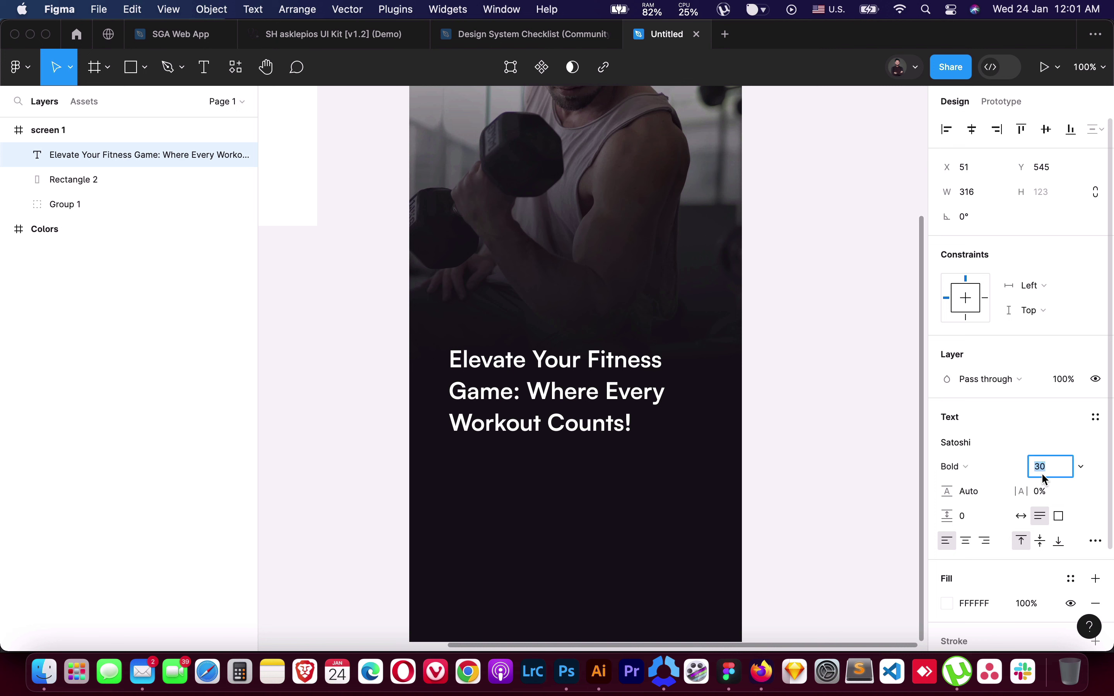
key("Up")
key("Up")
key("Up")
key("Up")
key("Up")
key("Up")
key("Up")
key("Up")
key("Up")
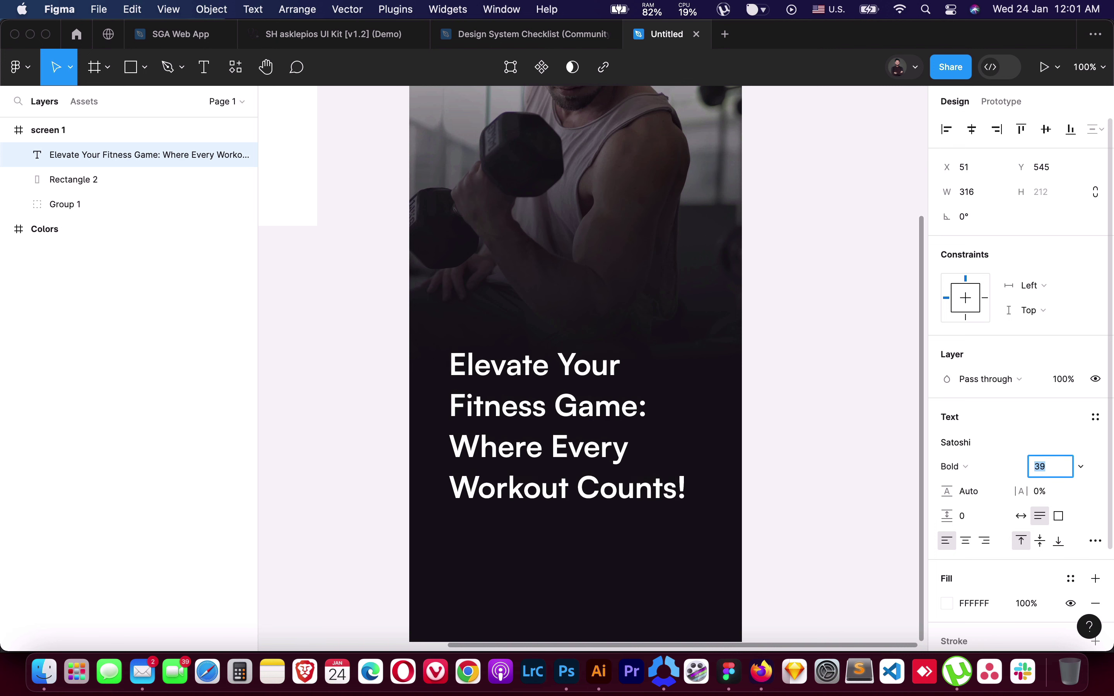
key("Down")
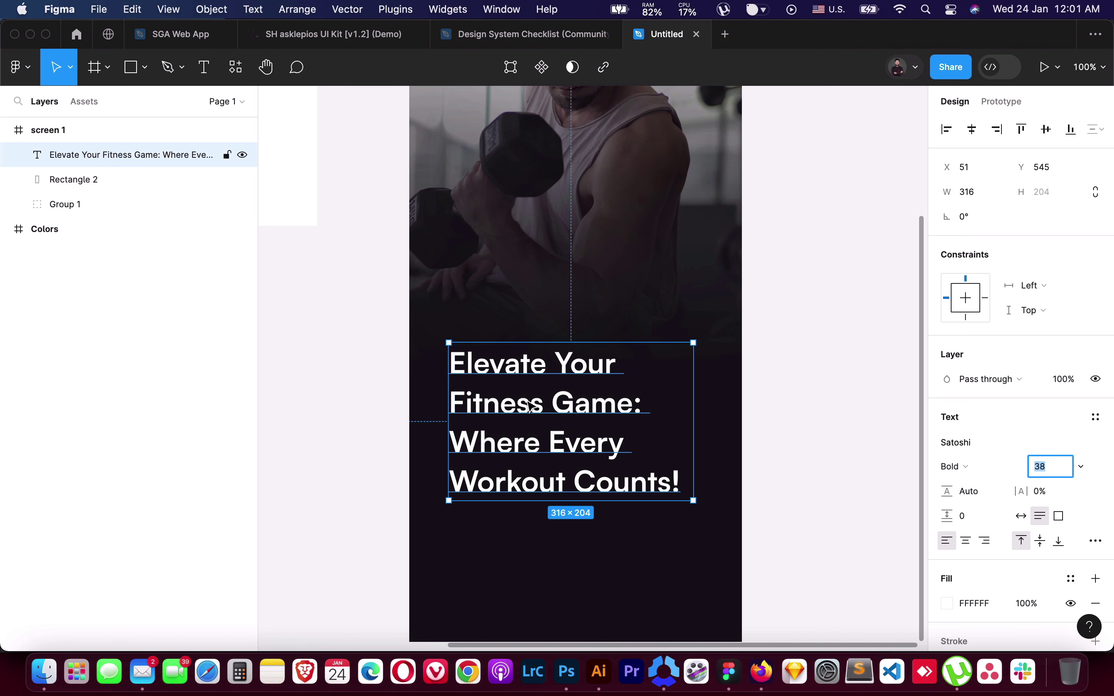
Reposition the heading, widen its box to about 368, and centre it horizontally
left_click_drag(530, 406, 515, 392)
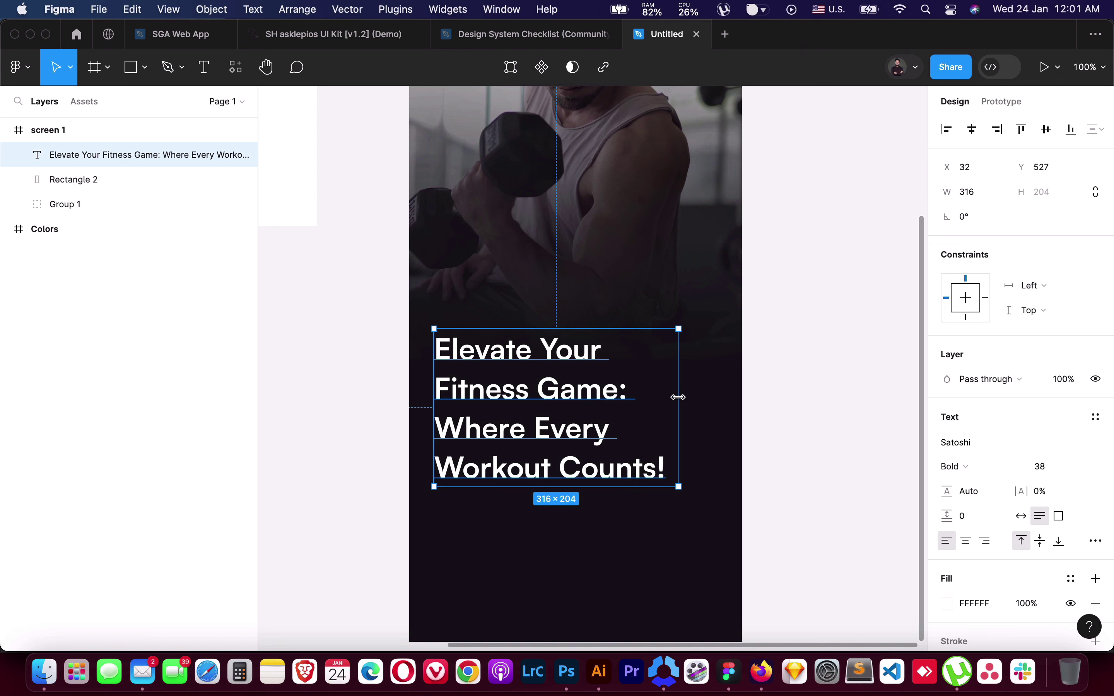
left_click_drag(678, 397, 714, 399)
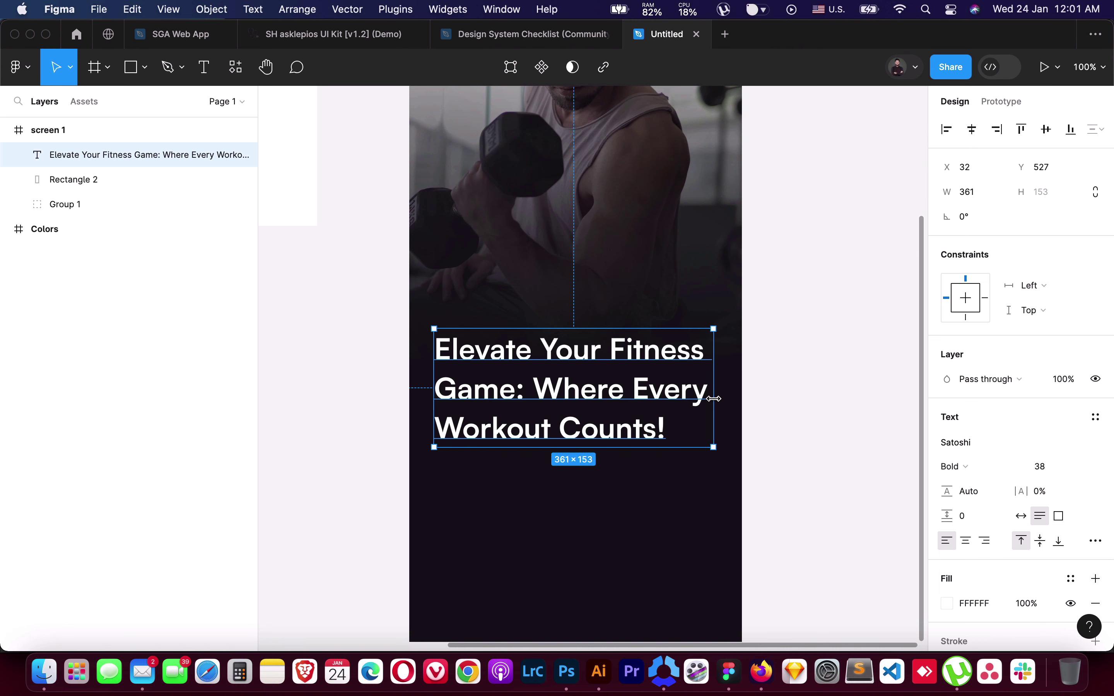
left_click_drag(714, 399, 719, 398)
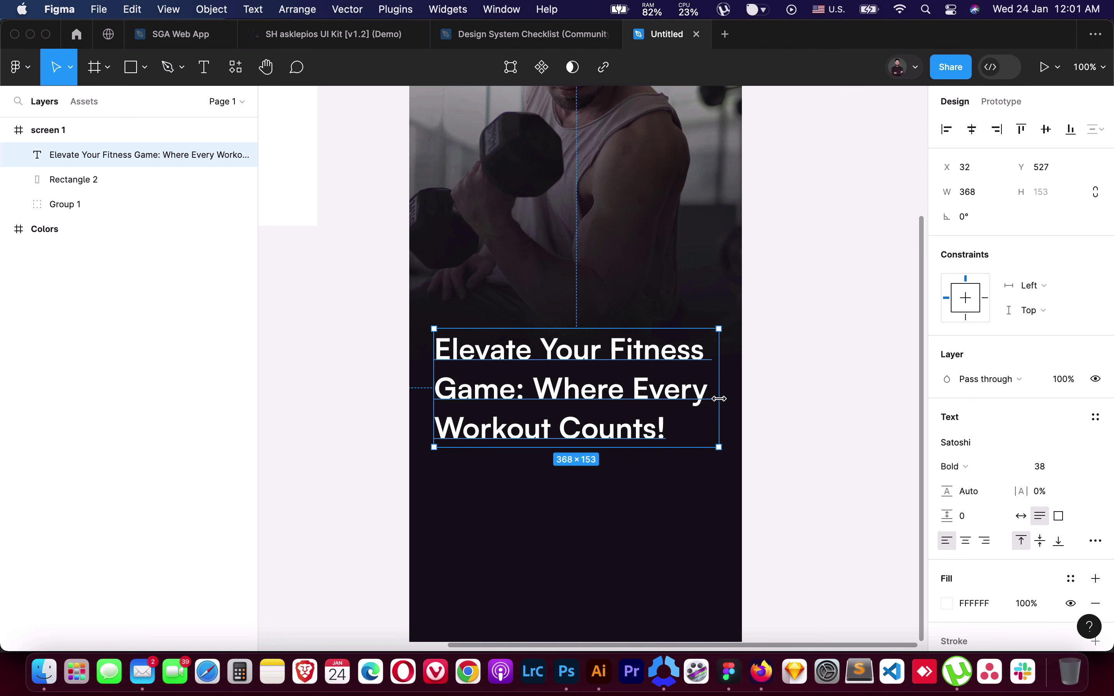
left_click(971, 298)
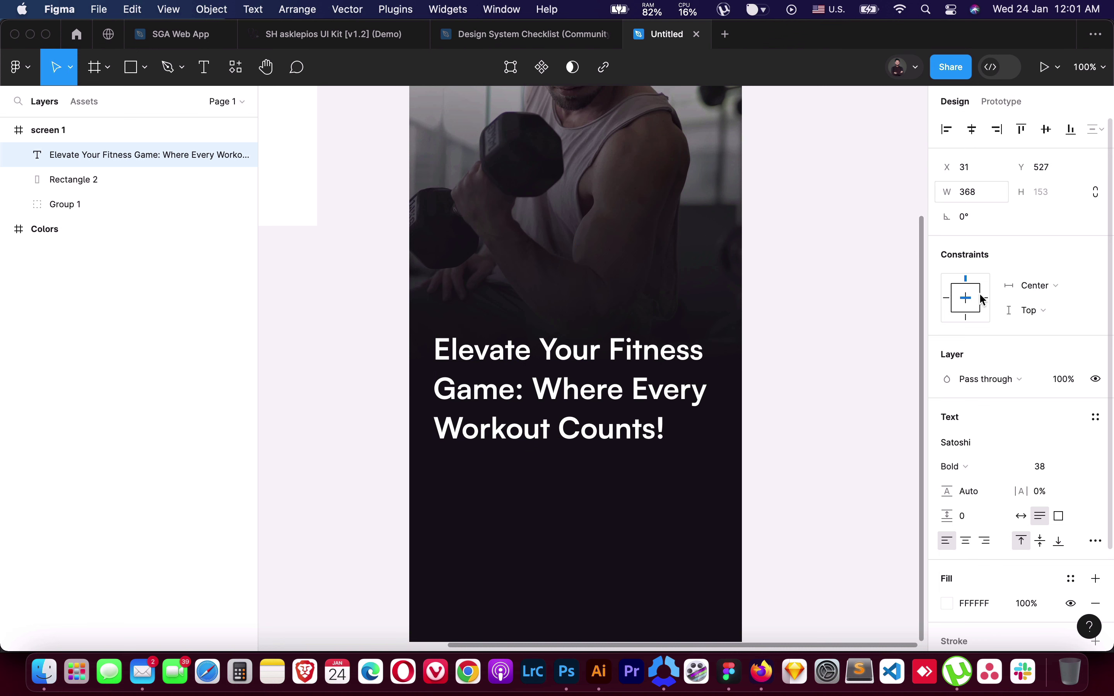
left_click(1063, 464)
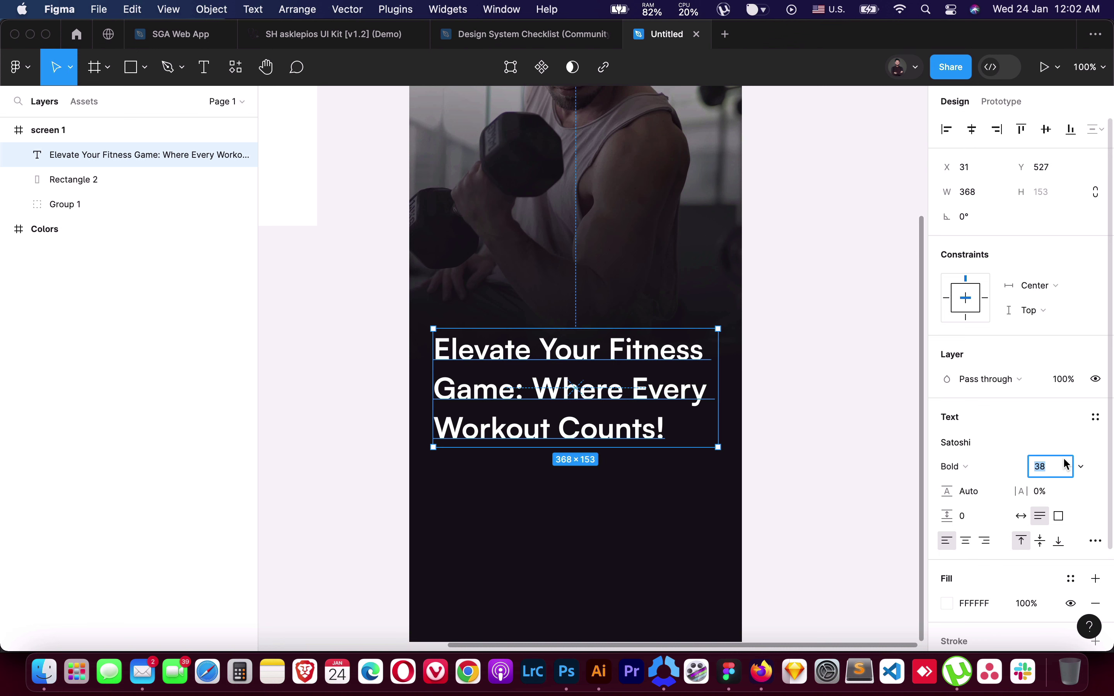
key("Up")
key("Up")
key("Up")
key("Up")
key("Down")
key("Down")
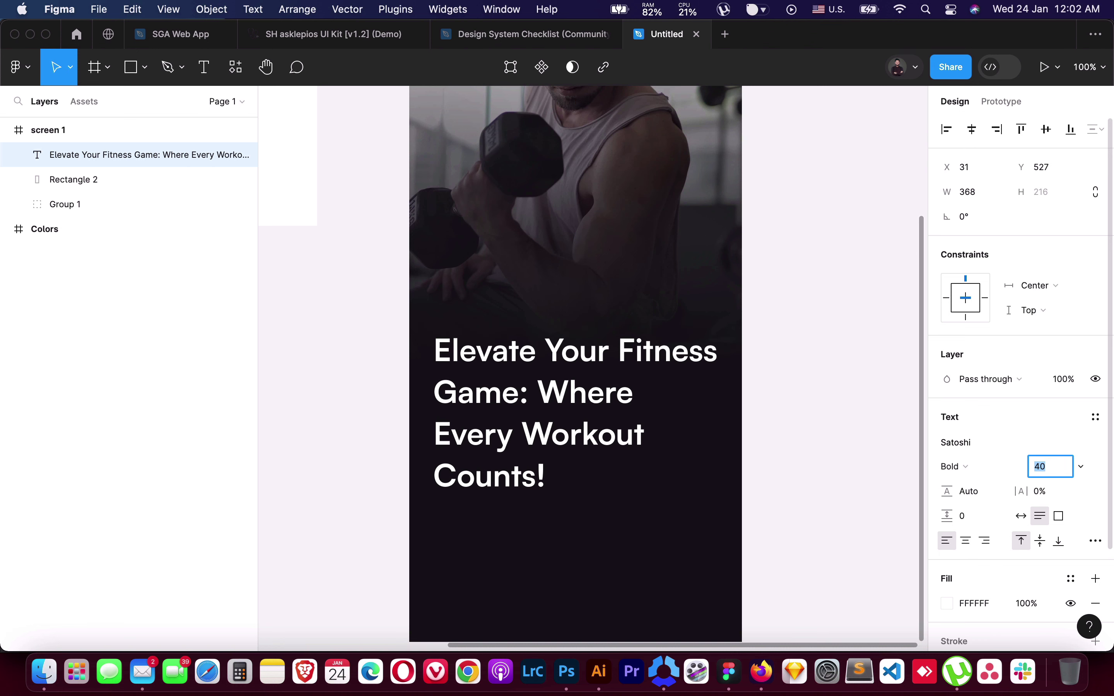
key("Up")
Set -2% letter spacing and break the headline onto a new line after 'Game:'
left_click(1061, 500)
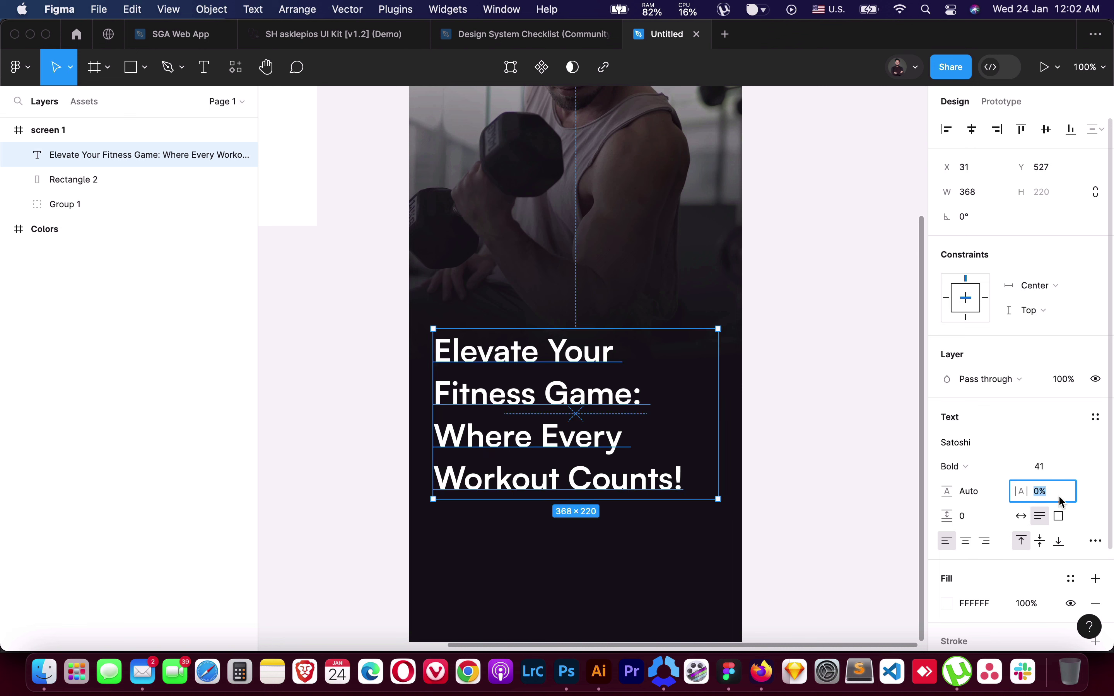
type("-2")
key("Return")
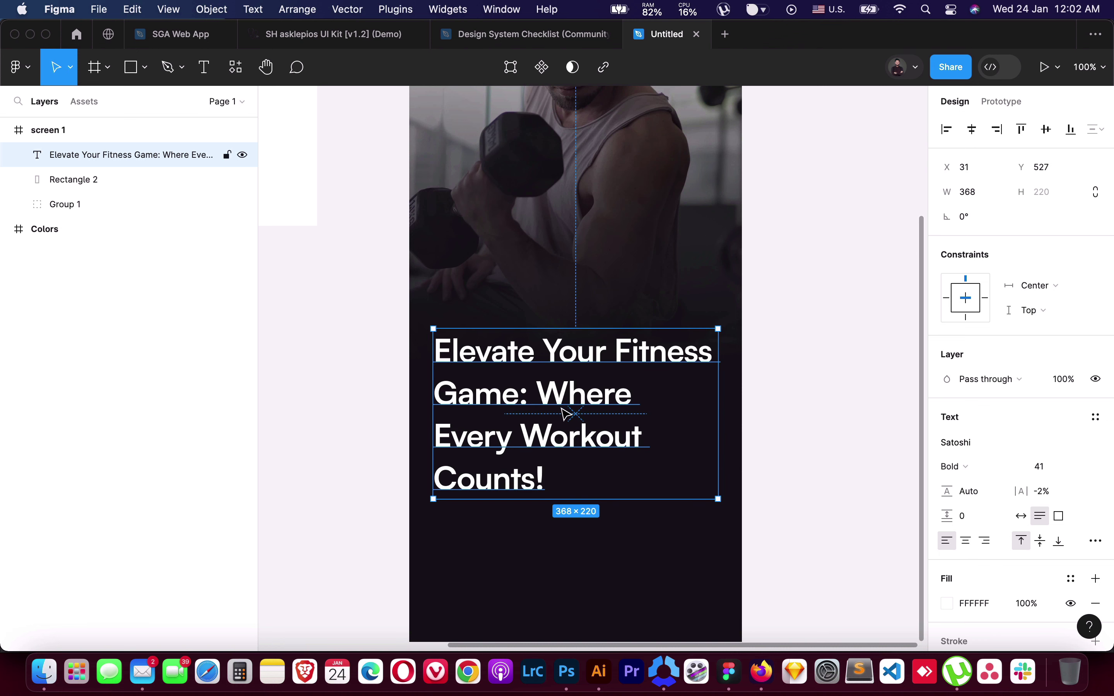
double_click(532, 389)
left_click(534, 391)
key("BackSpace")
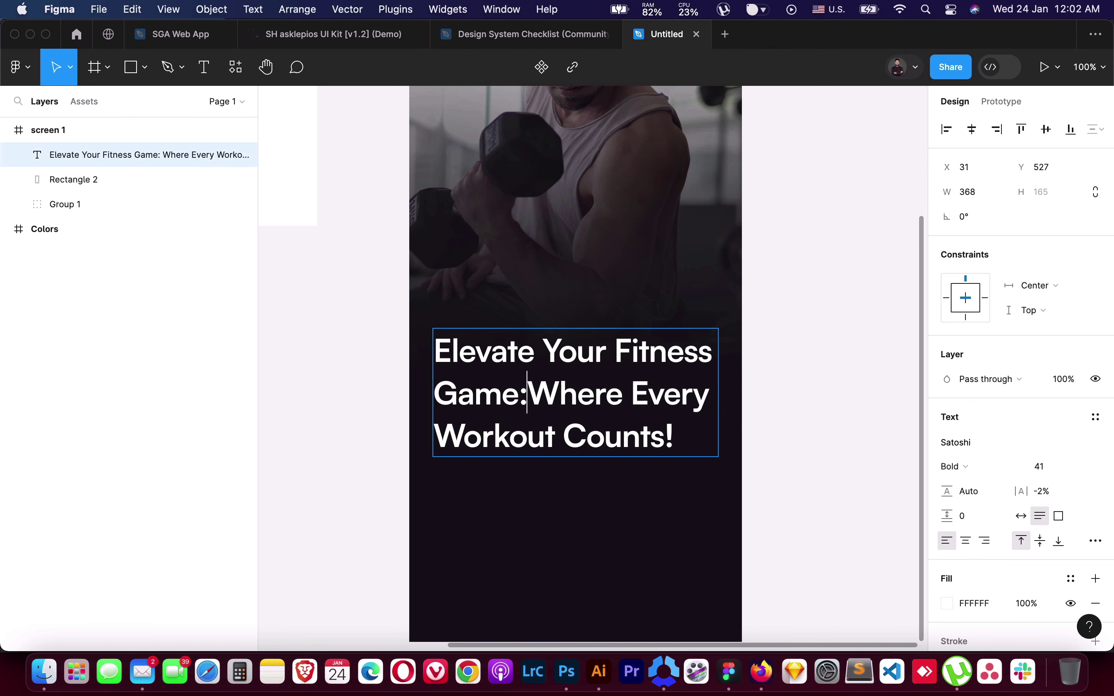
key("Return")
key("Escape")
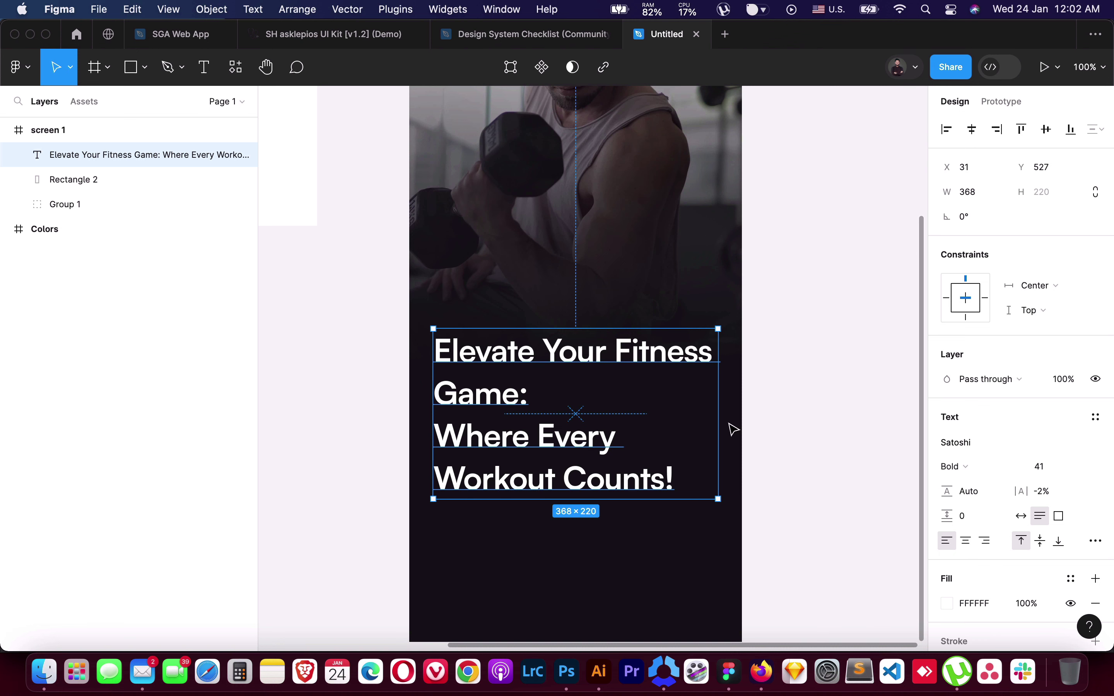
Raise the headline font size to 48
left_click(1049, 470)
type("43")
key("Return")
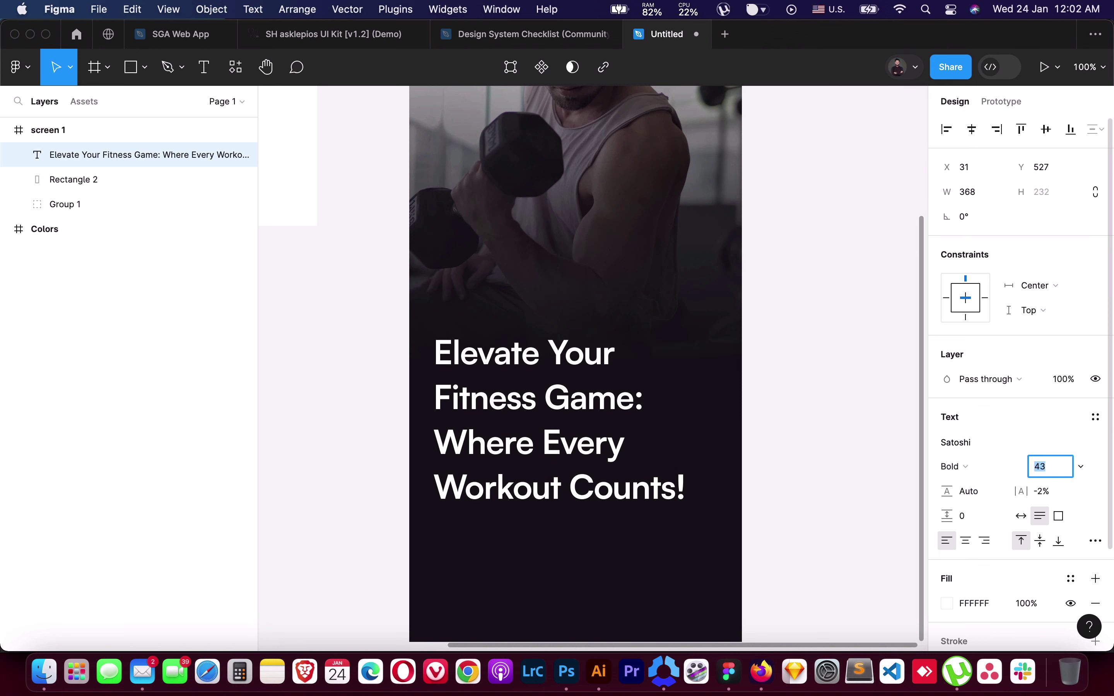
key("Up")
key("Up")
key("Up")
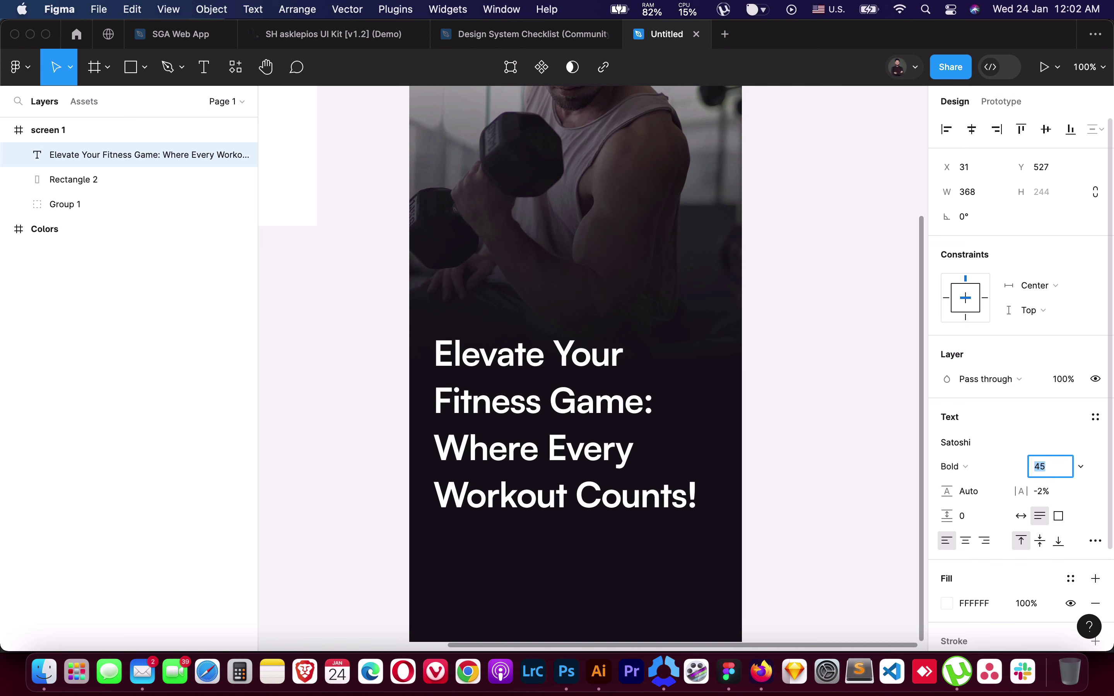
key("Up")
key("Up")
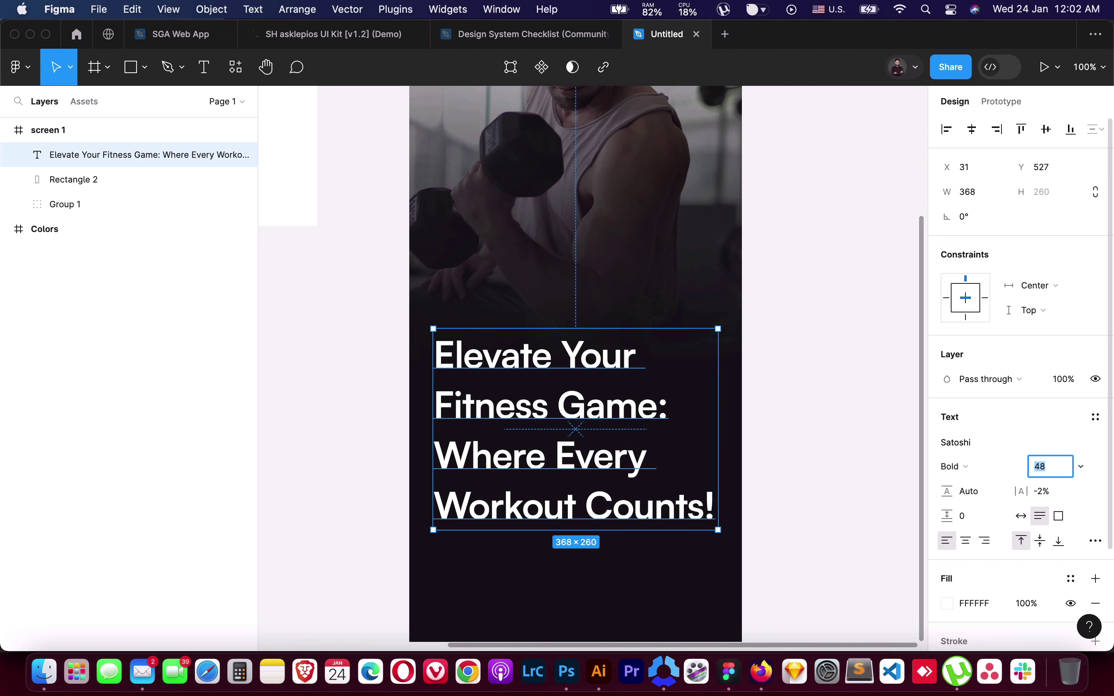
Move the headline higher on the screen
key("Escape")
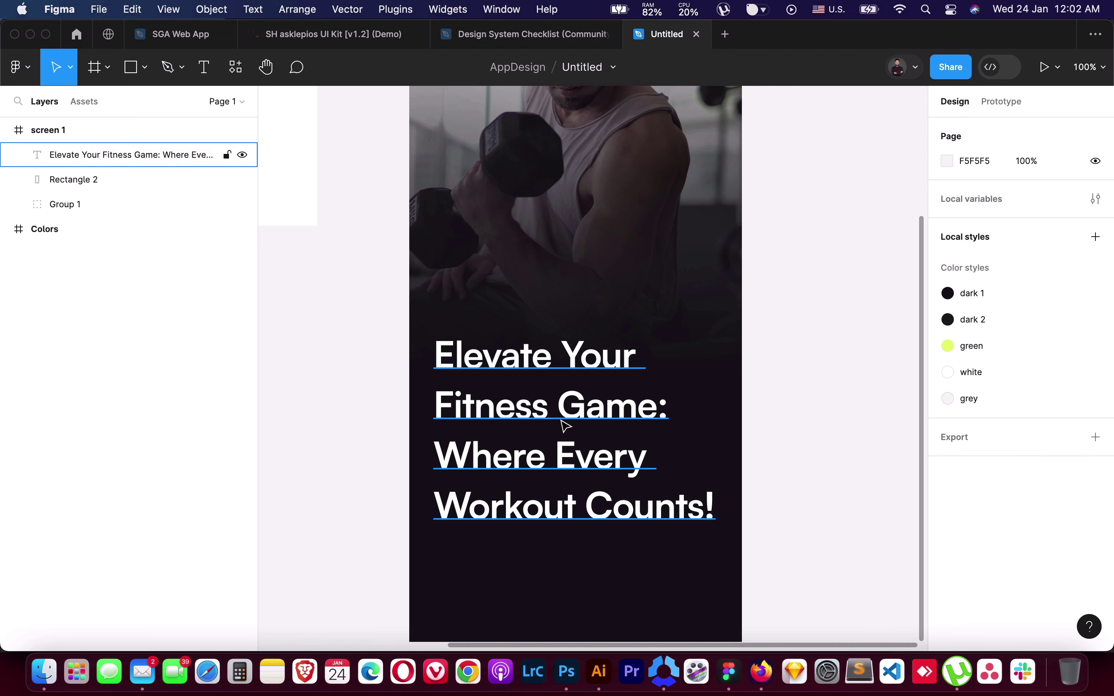
mouse_move(565, 425)
left_mouse_down()
mouse_move(572, 365)
mouse_move(563, 371)
left_mouse_up()
key("Return")
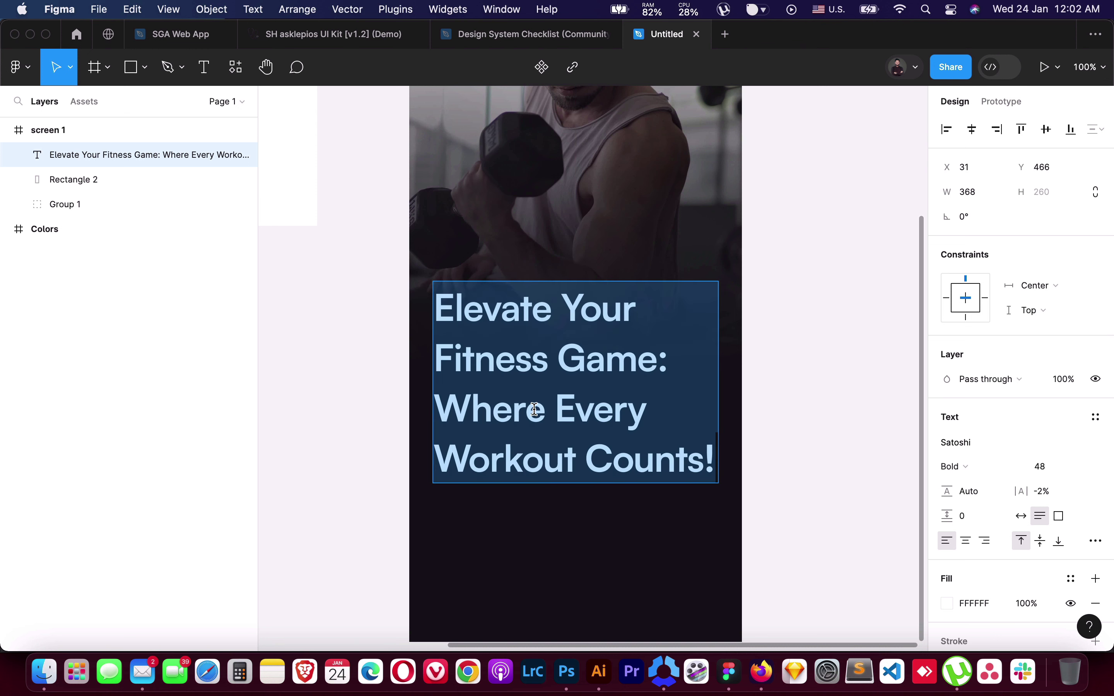
left_click(526, 407)
key("Escape")
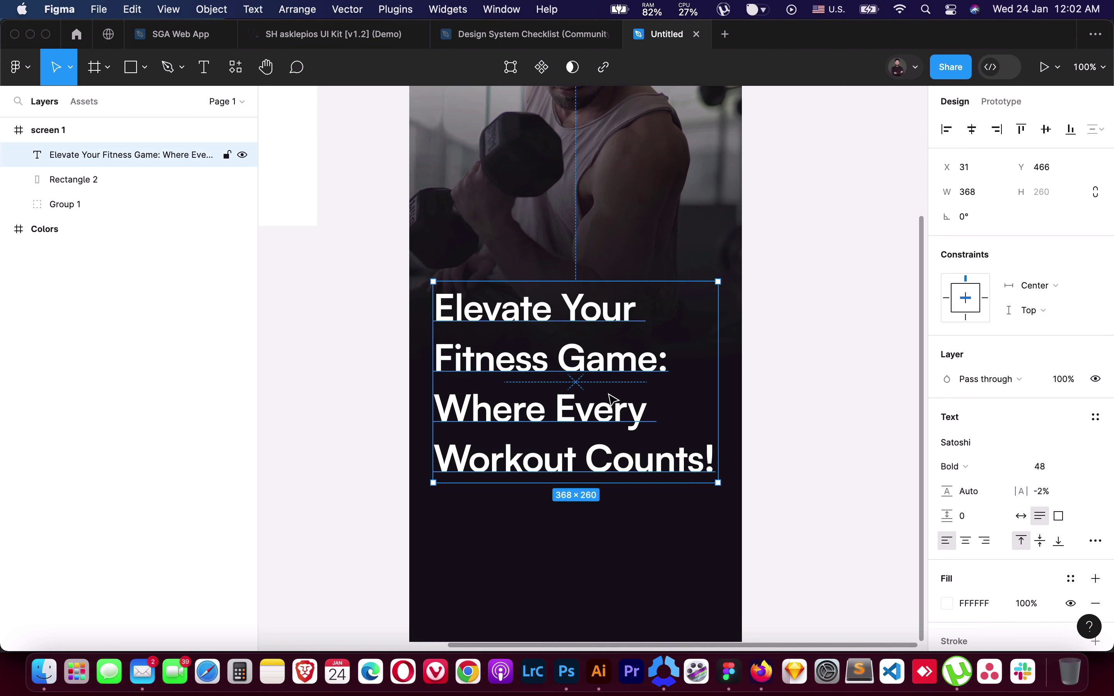
Colour the words 'Where Every Workout Counts!' with the green colour style
double_click(586, 400)
left_click(644, 423)
left_click_drag(436, 403, 716, 474)
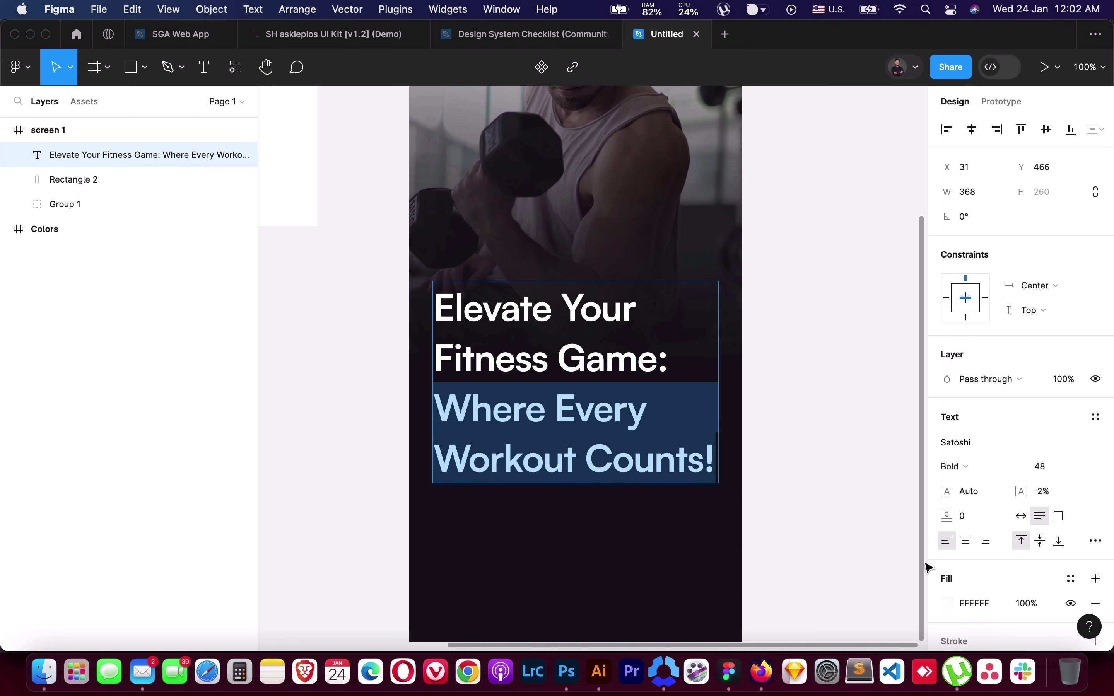
left_click(1070, 578)
left_click(815, 571)
key("Escape")
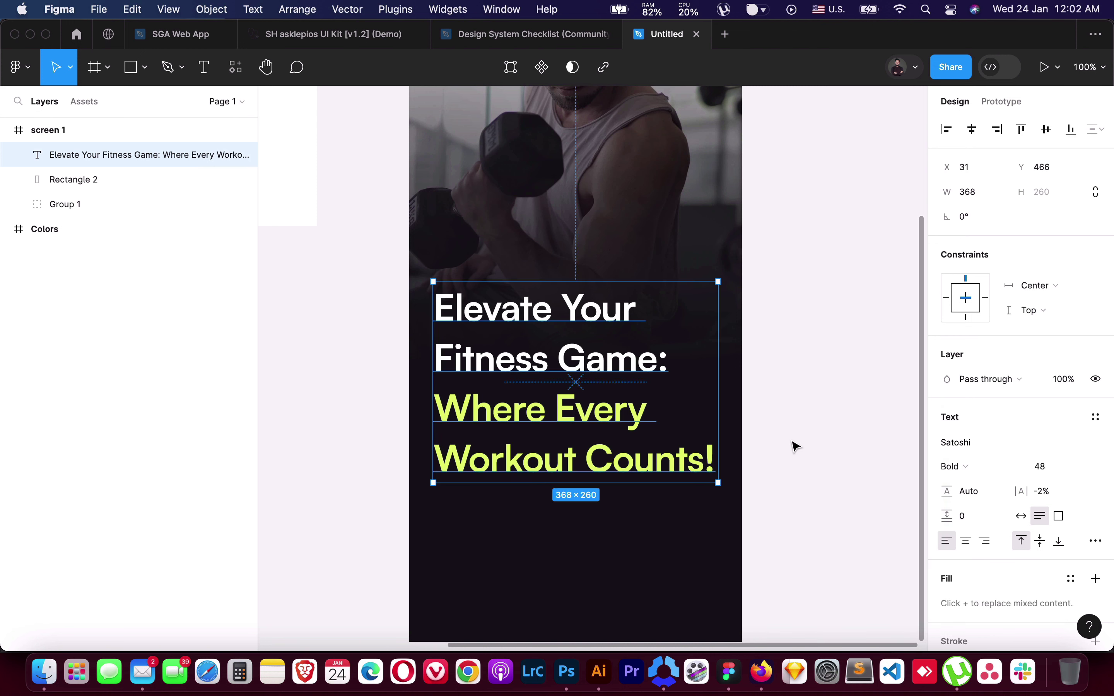
left_click(790, 445)
Check the whole screen, then nudge the headline up a little more
key("minus")
left_click(587, 373)
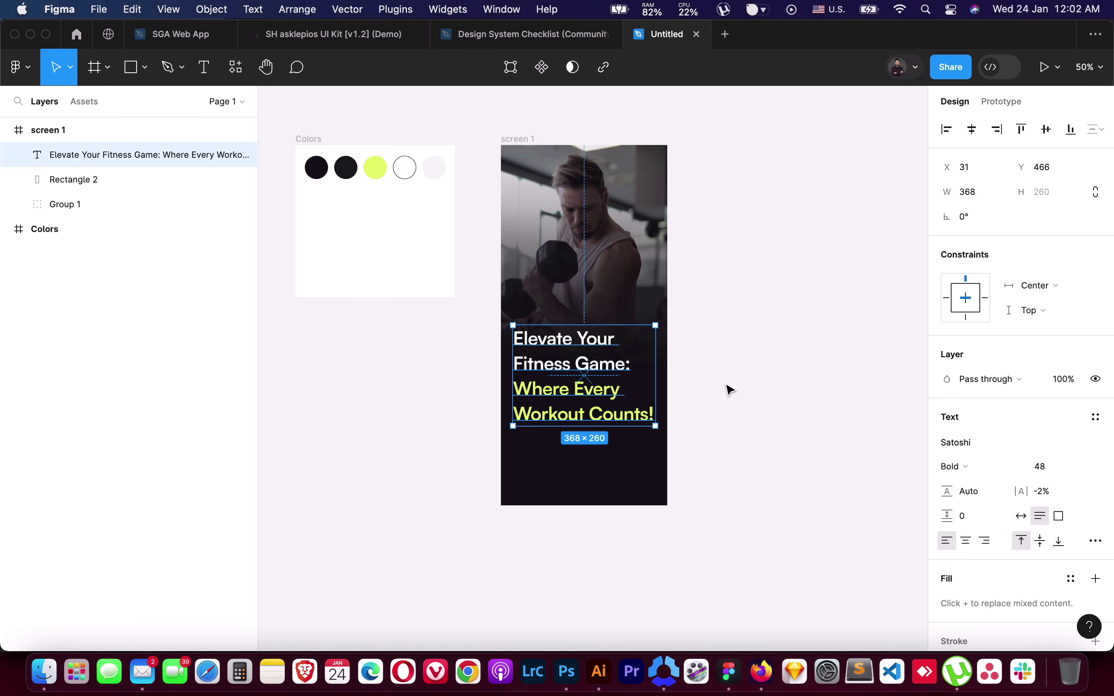
key("shift+0")
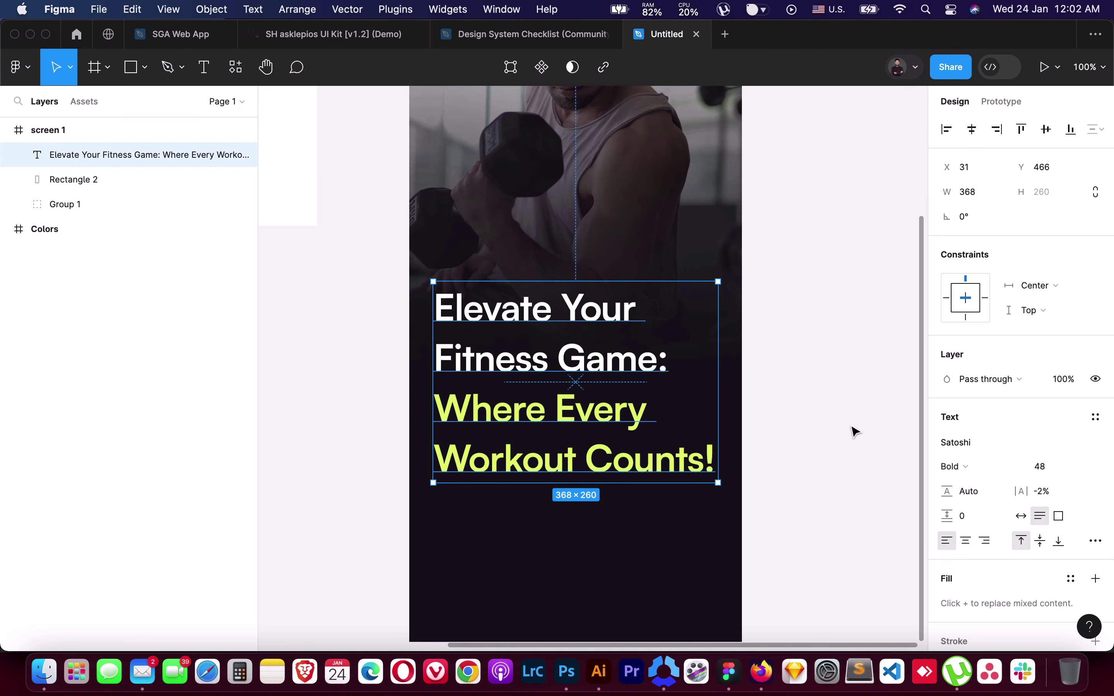
left_click(809, 506)
left_click(596, 378)
key("shift+Up")
key("shift+Up")
key("shift+Up")
left_click(831, 519)
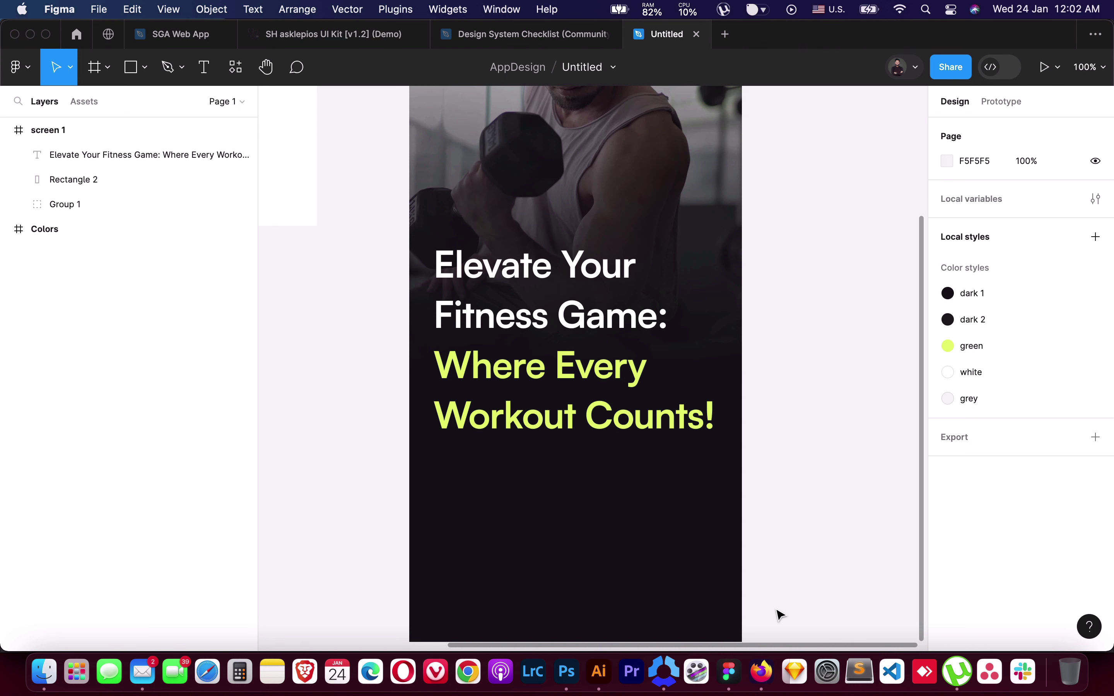
Drag the headline slightly up over the photo's lower edge, to Y 375
scroll(571, 453, "down", 5)
left_click(562, 214)
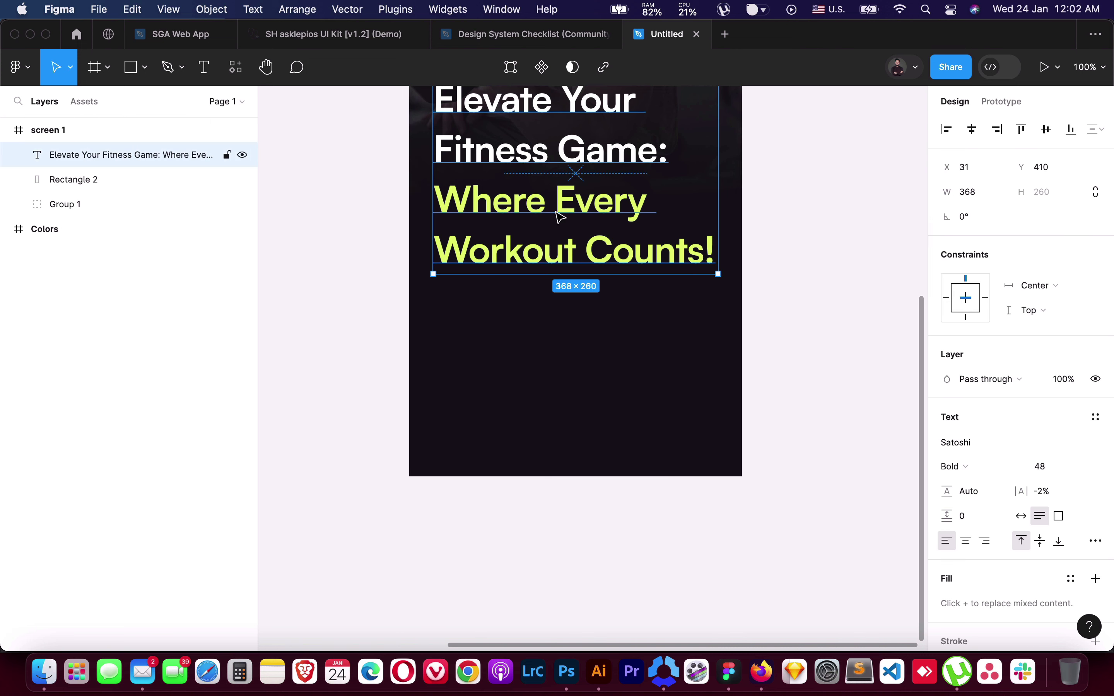
left_click_drag(559, 189, 559, 177)
scroll(598, 346, "up", 10)
scroll(576, 460, "down", 3)
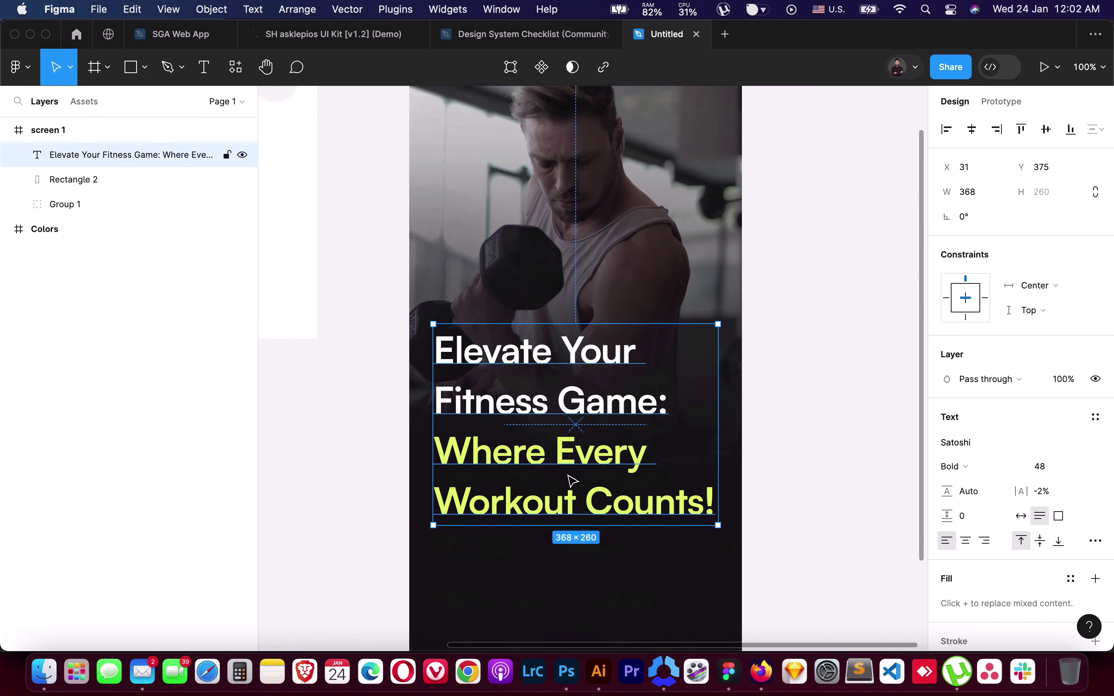
scroll(582, 506, "down", 2)
left_click(794, 451)
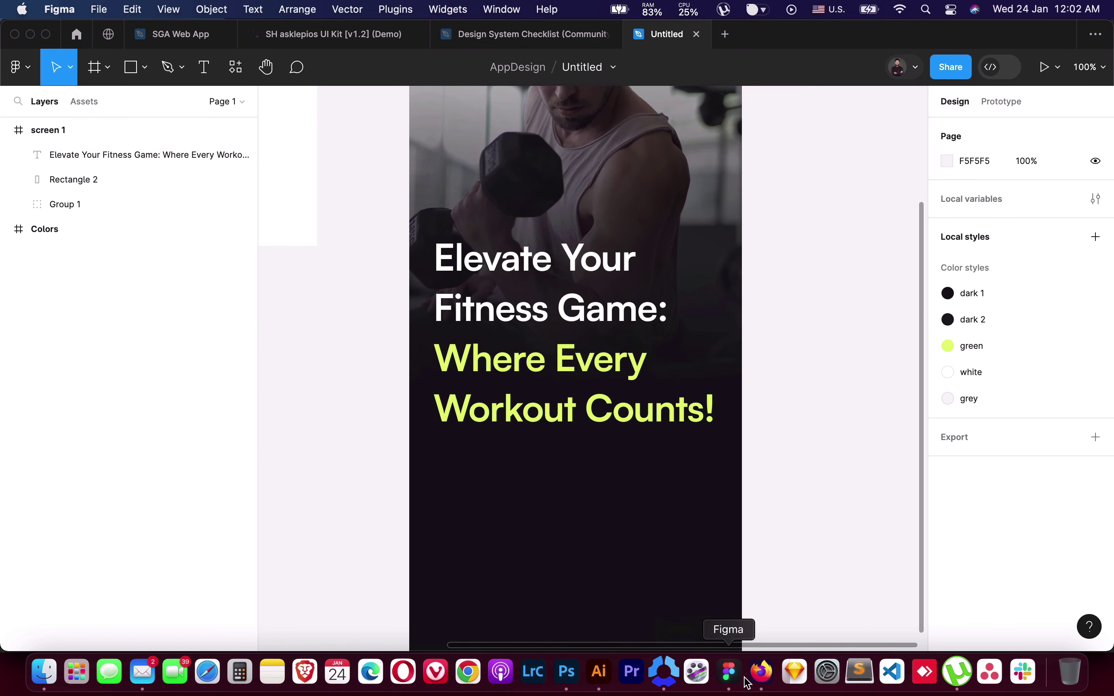
Try center alignment on the headline, then undo it to keep it left-aligned
left_click(138, 155)
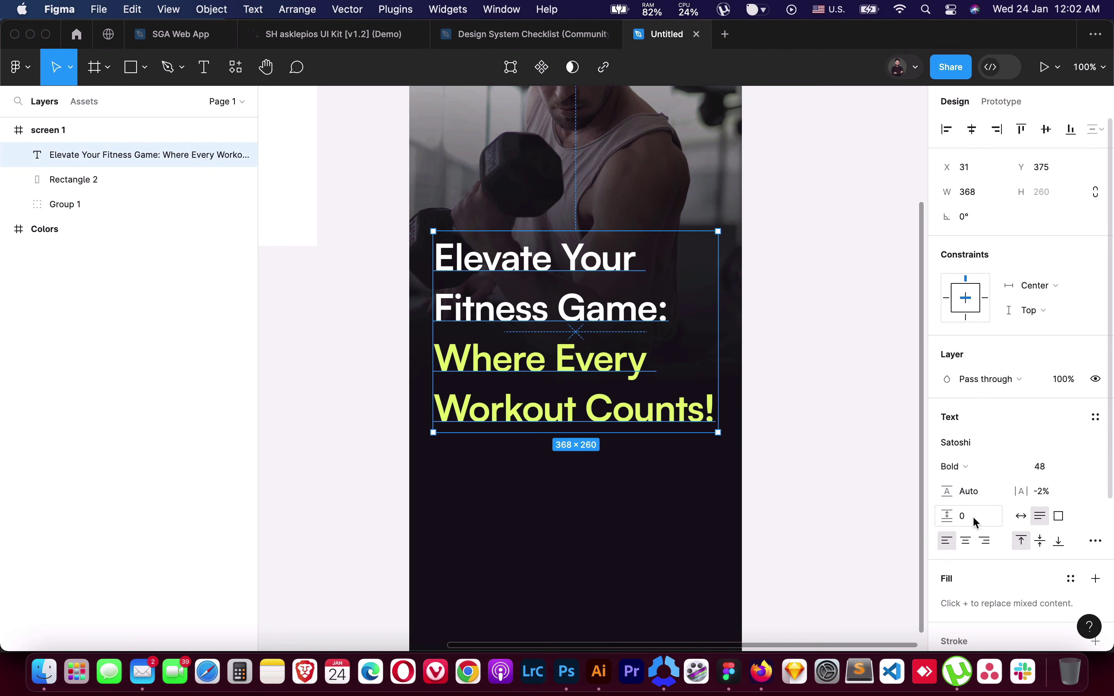
left_click(958, 542)
key("super+z")
left_click(832, 410)
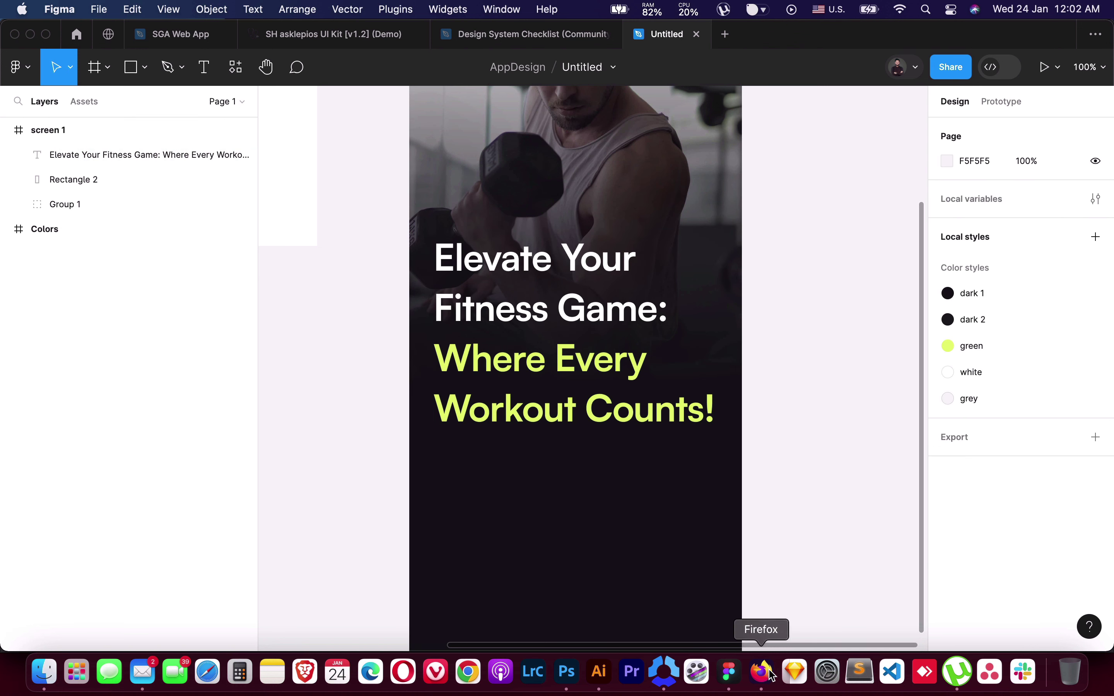
Draw a small ellipse below the headline and zoom in on it
left_click(144, 68)
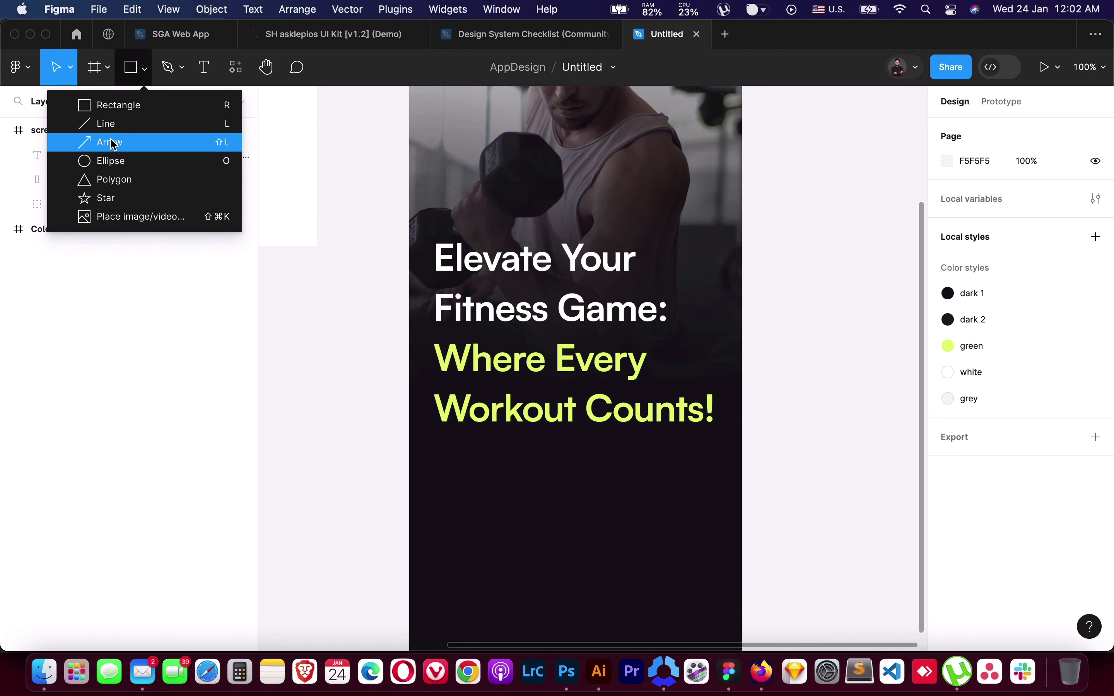
left_click(110, 160)
scroll(520, 497, "down", 1)
mouse_move(502, 442)
left_mouse_down()
mouse_move(519, 462)
mouse_move(457, 446)
left_mouse_up()
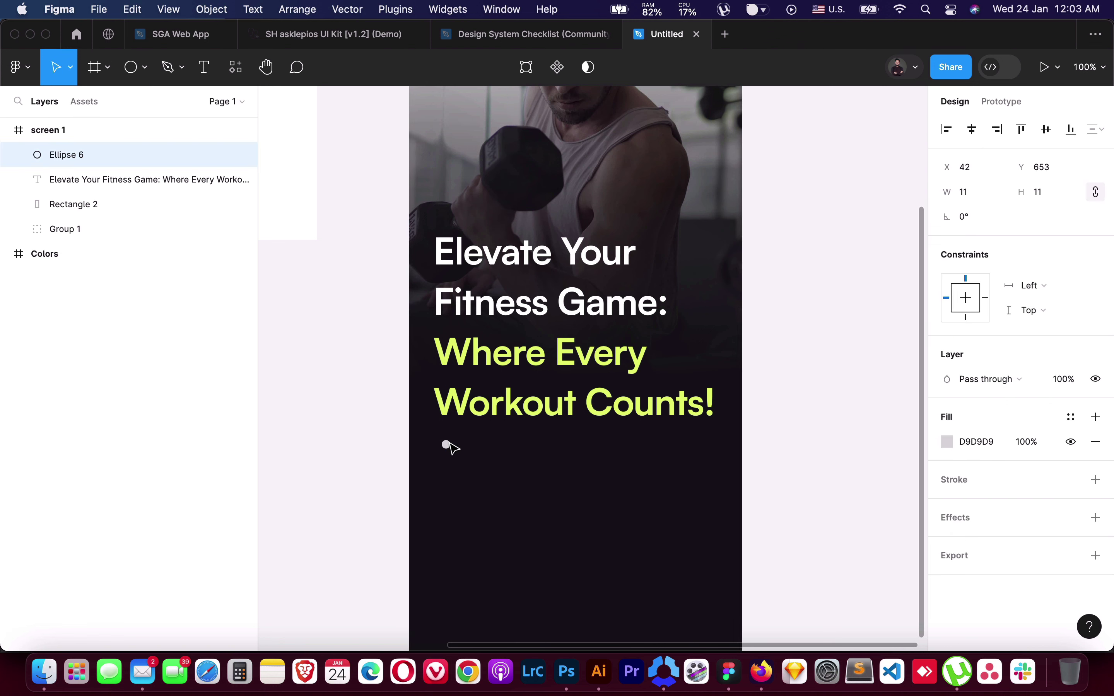
scroll(454, 445, "up", 5)
left_click_drag(455, 440, 706, 256)
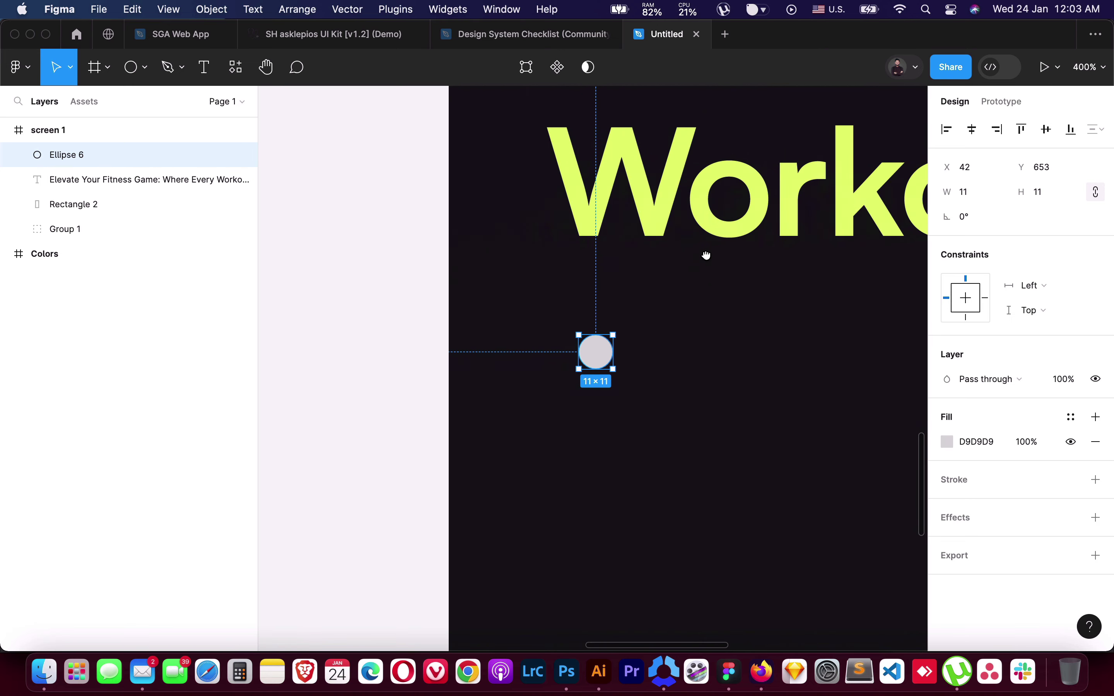
Resize the circle to 9 px, fill it with the white style, and duplicate it rightward
left_click(971, 192)
type("10")
key("Return")
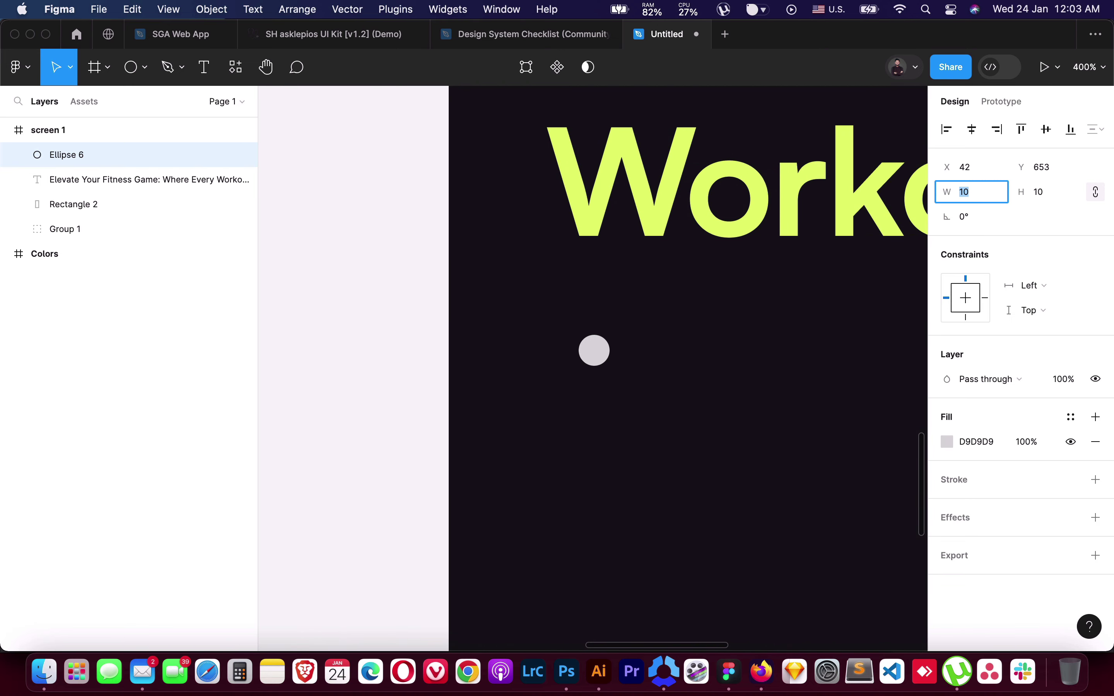
type("9")
key("Return")
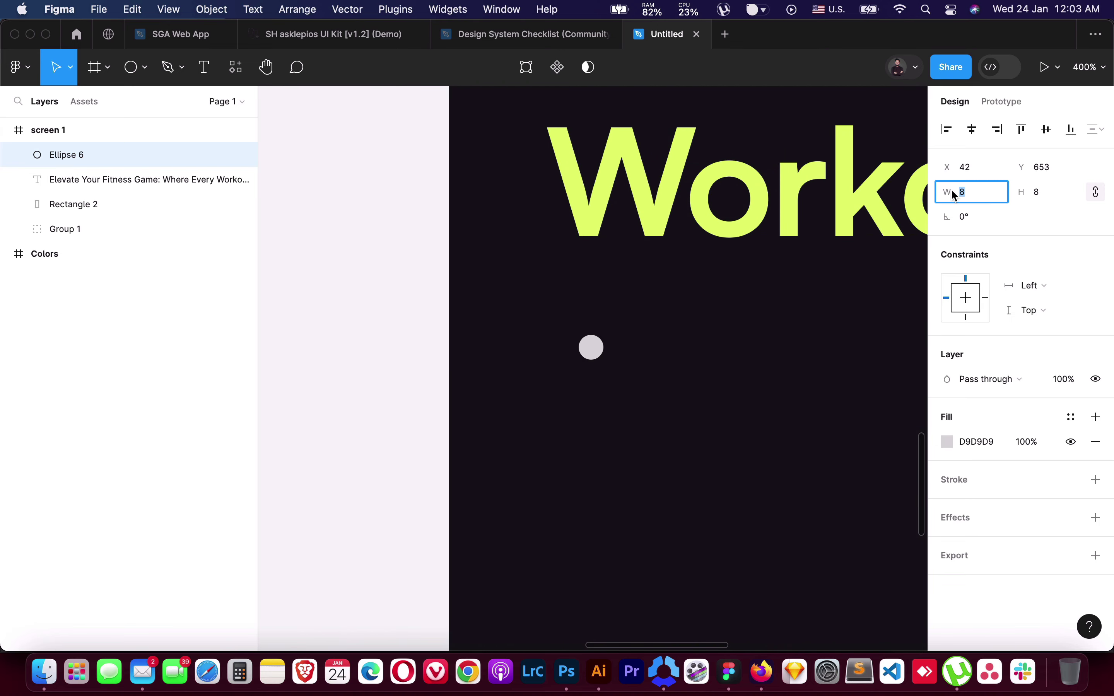
left_click(1071, 419)
left_click(792, 595)
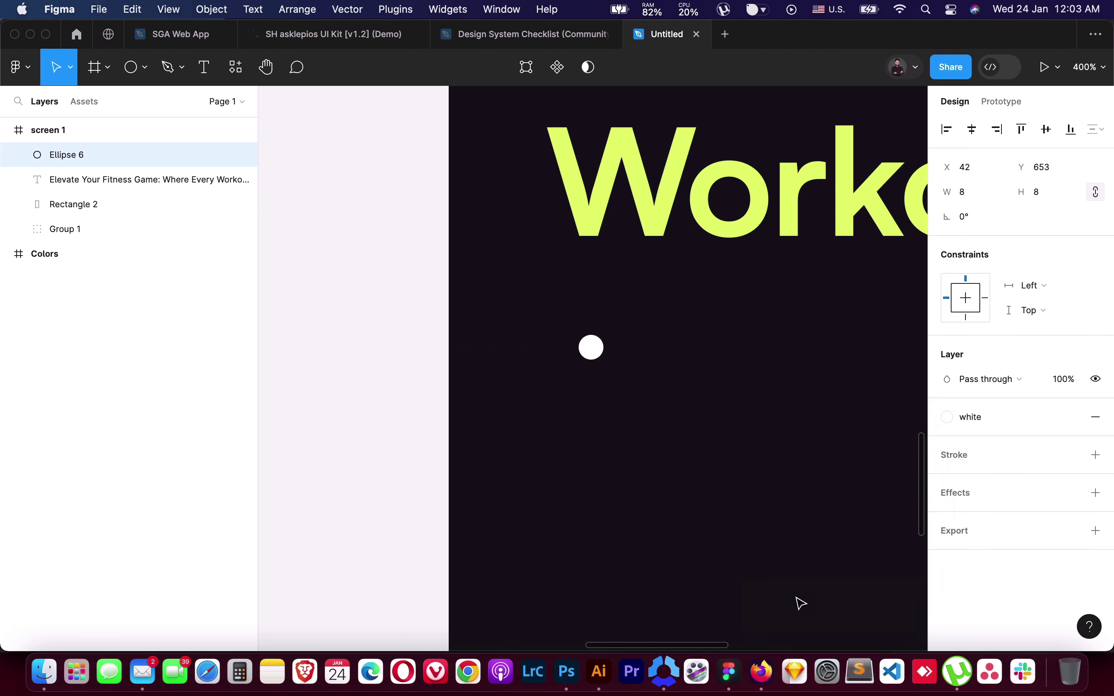
left_click_drag(596, 357, 637, 357)
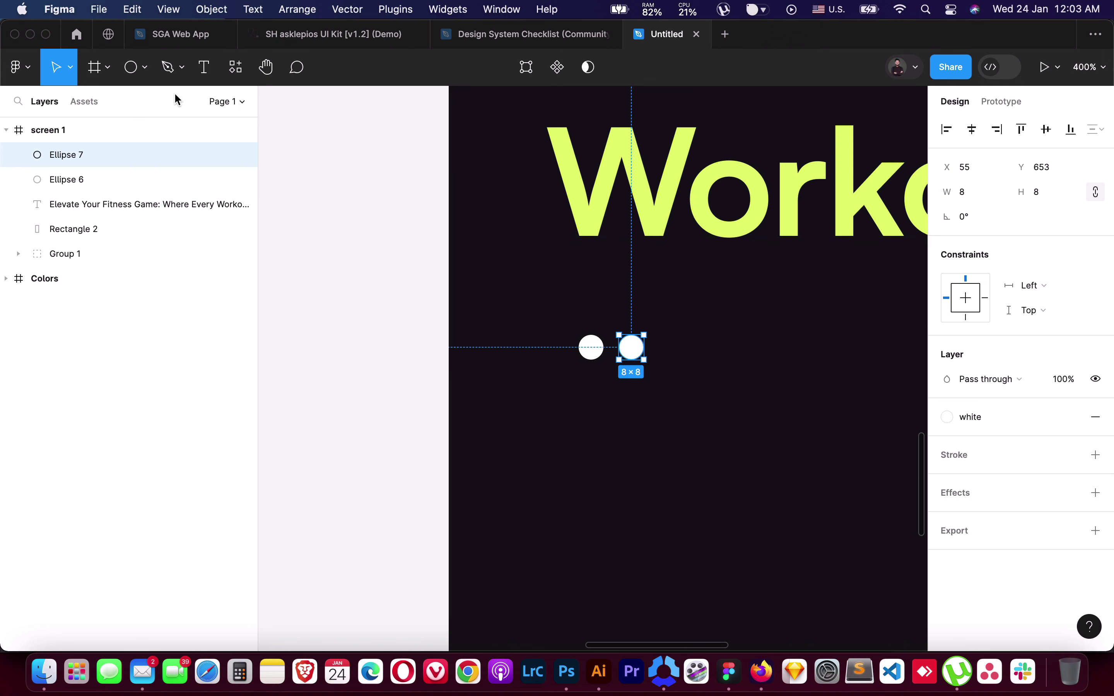
Draw a 12×8 rectangle to the right of the two circles
left_click(144, 69)
left_click(136, 105)
left_click_drag(681, 332, 723, 355)
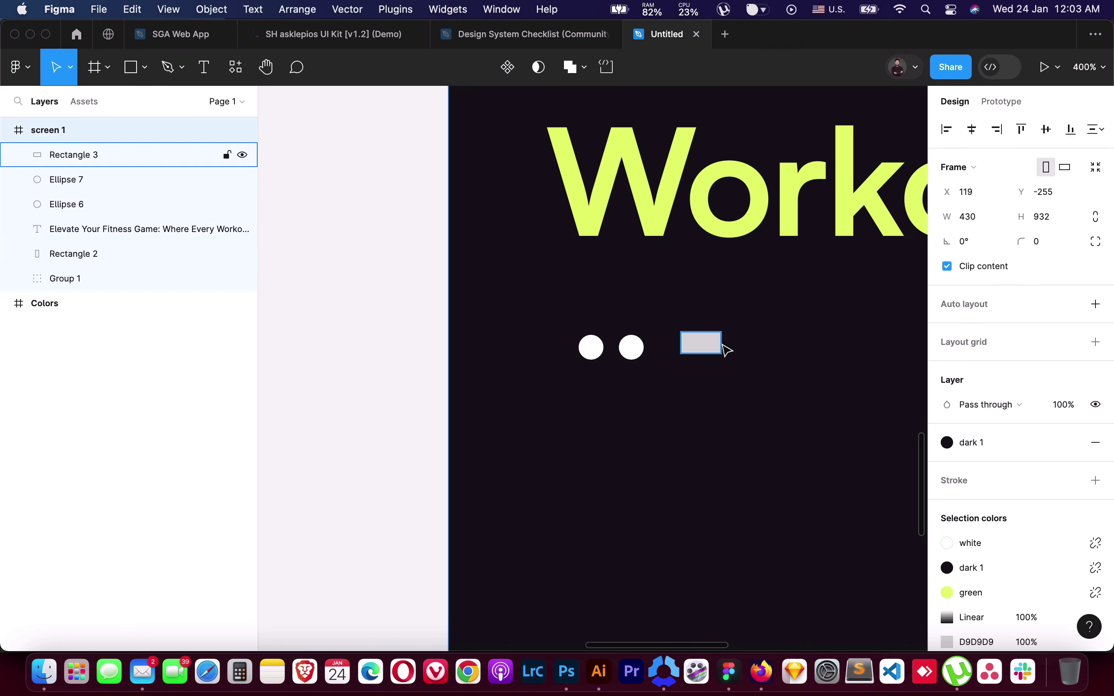
left_click(967, 192)
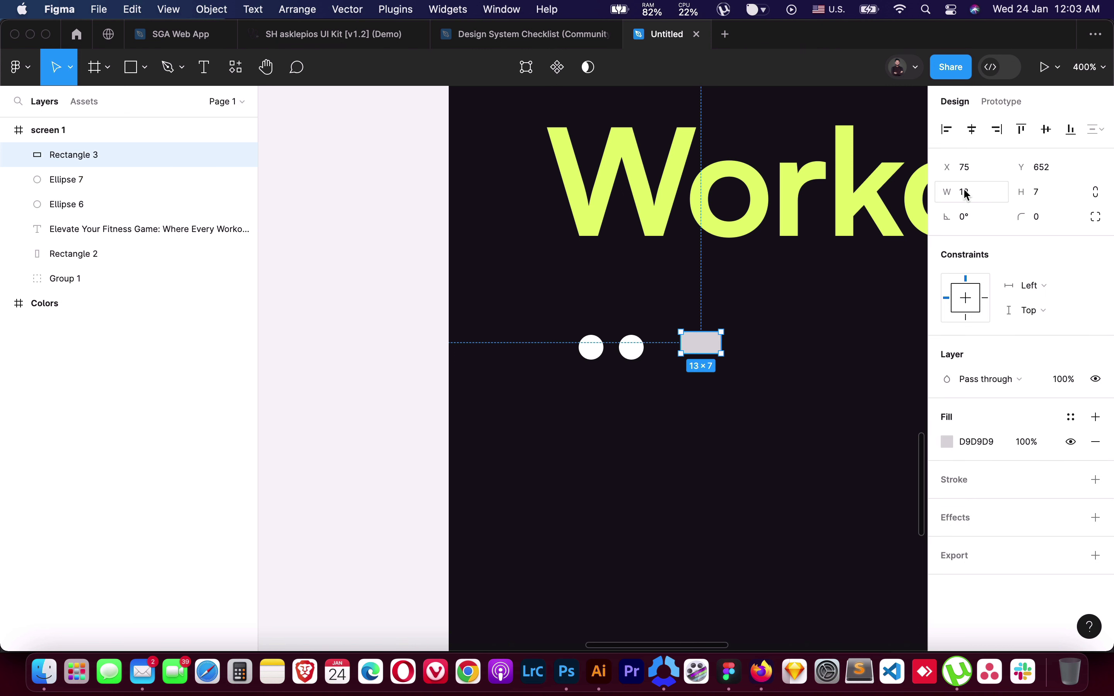
type("12")
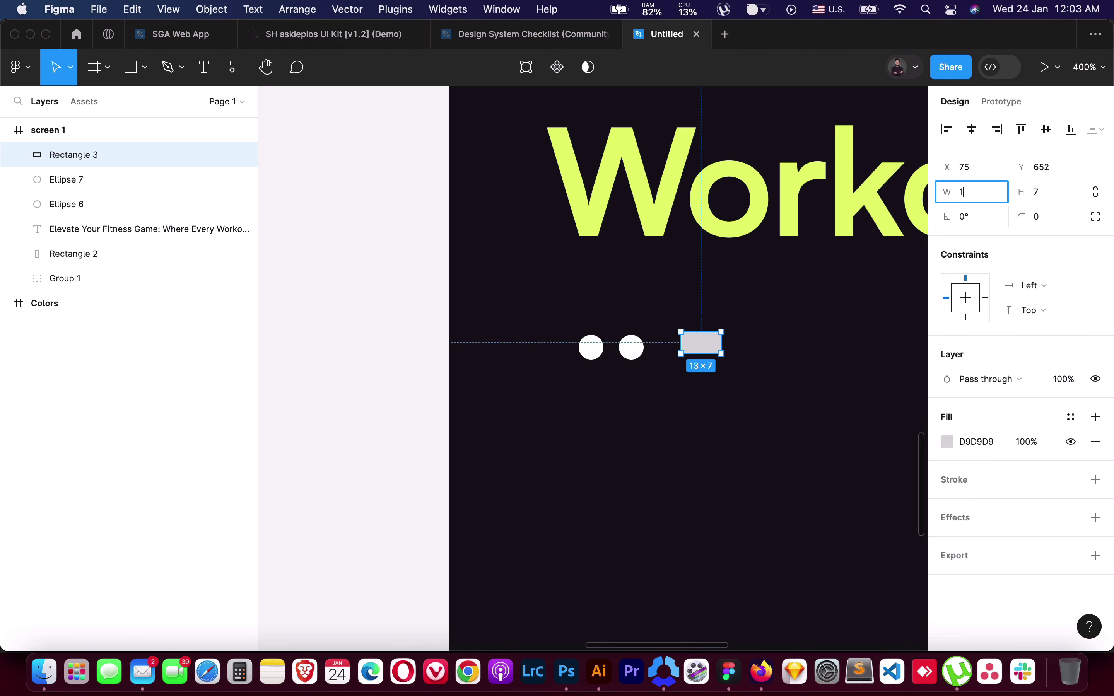
key("Tab")
type("8")
key("Return")
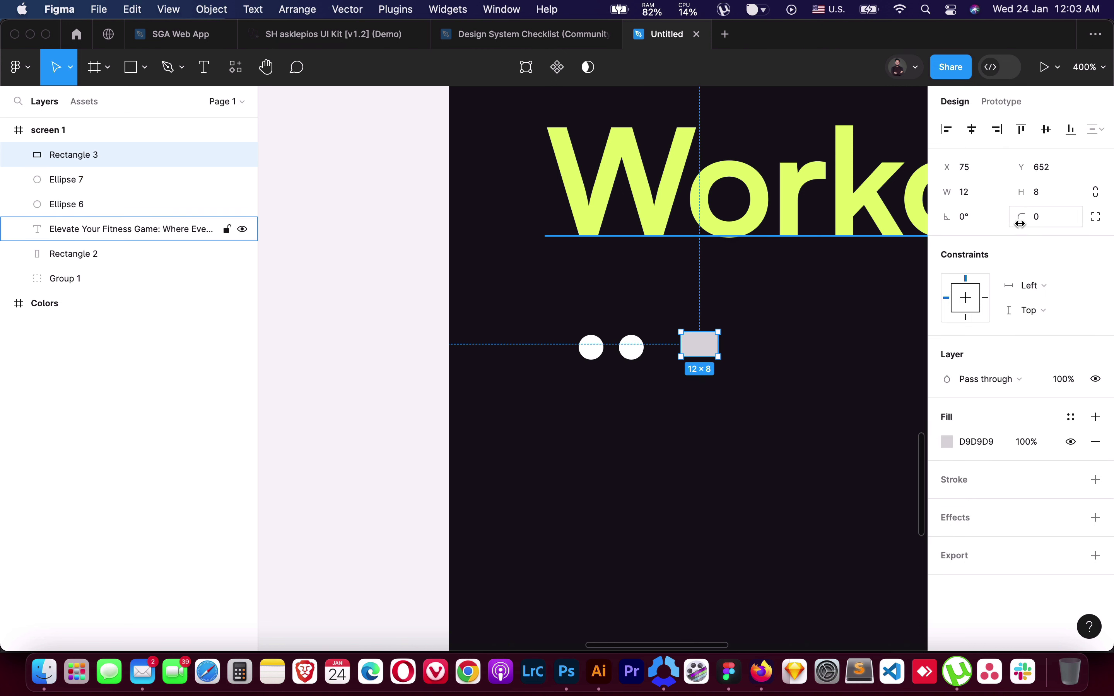
Give the rectangle corner radius 50 and the green fill, and place it left of the circles
left_click(1040, 220)
type("50")
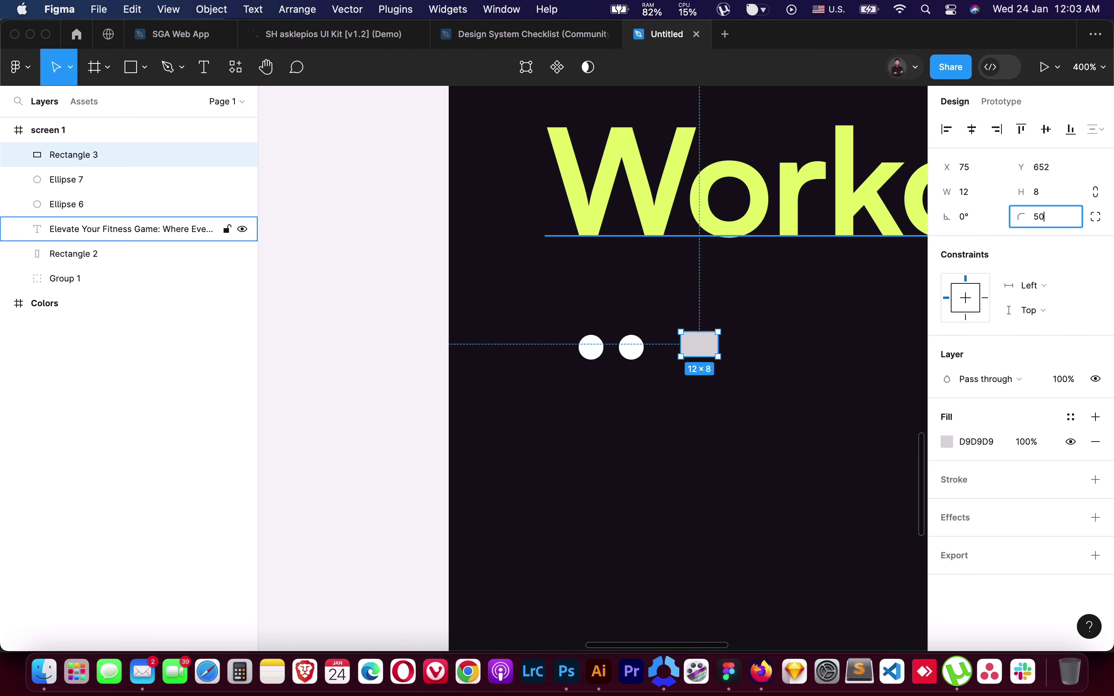
key("Return")
left_click(1072, 417)
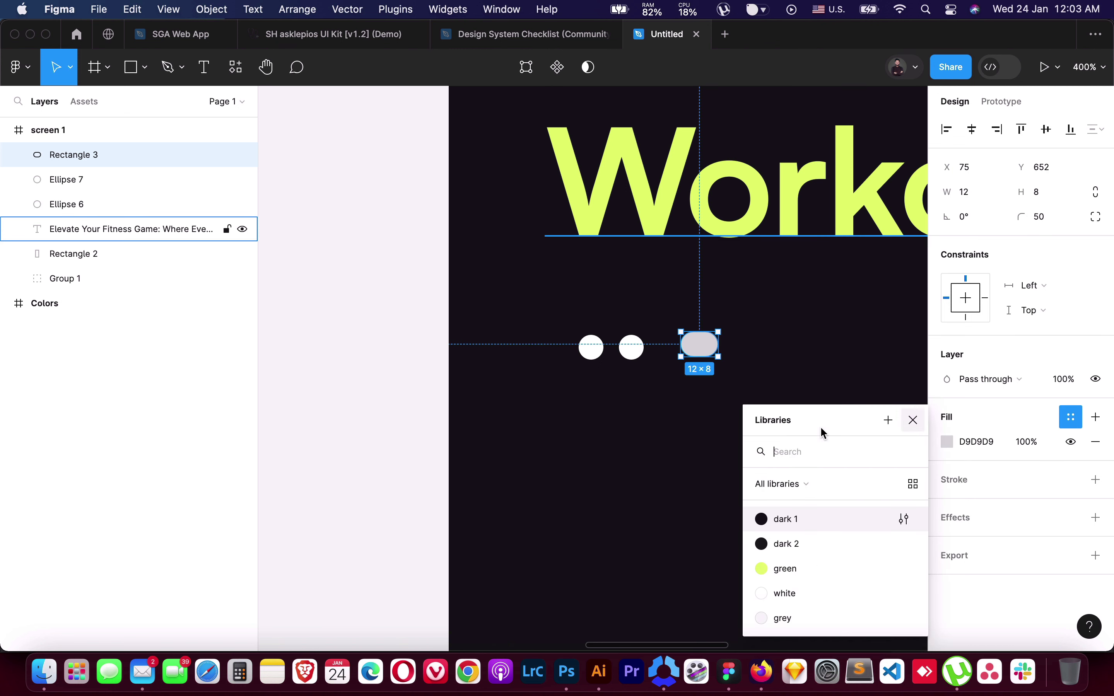
left_click(785, 569)
mouse_move(690, 345)
left_mouse_down()
mouse_move(565, 382)
mouse_move(545, 347)
left_mouse_up()
left_click(591, 347)
left_click(632, 347, "shift")
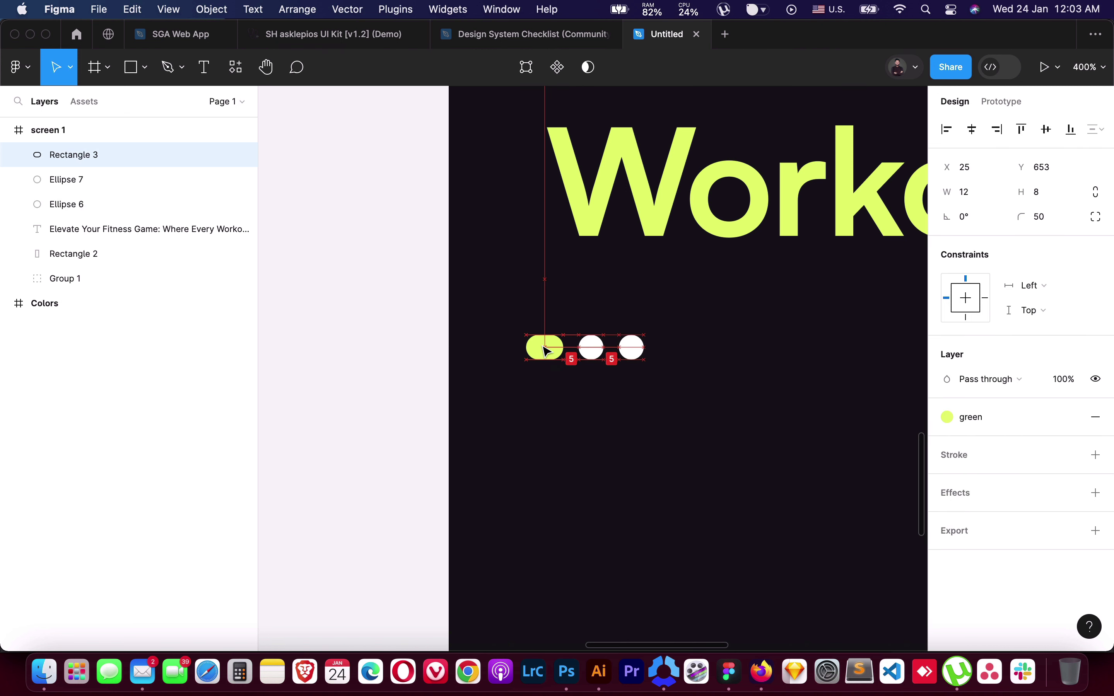
left_click(592, 346, "shift")
Wrap the pill and dots in auto layout with a 4 px gap and widen the pill to 20
left_click(631, 346, "shift")
key("shift+a")
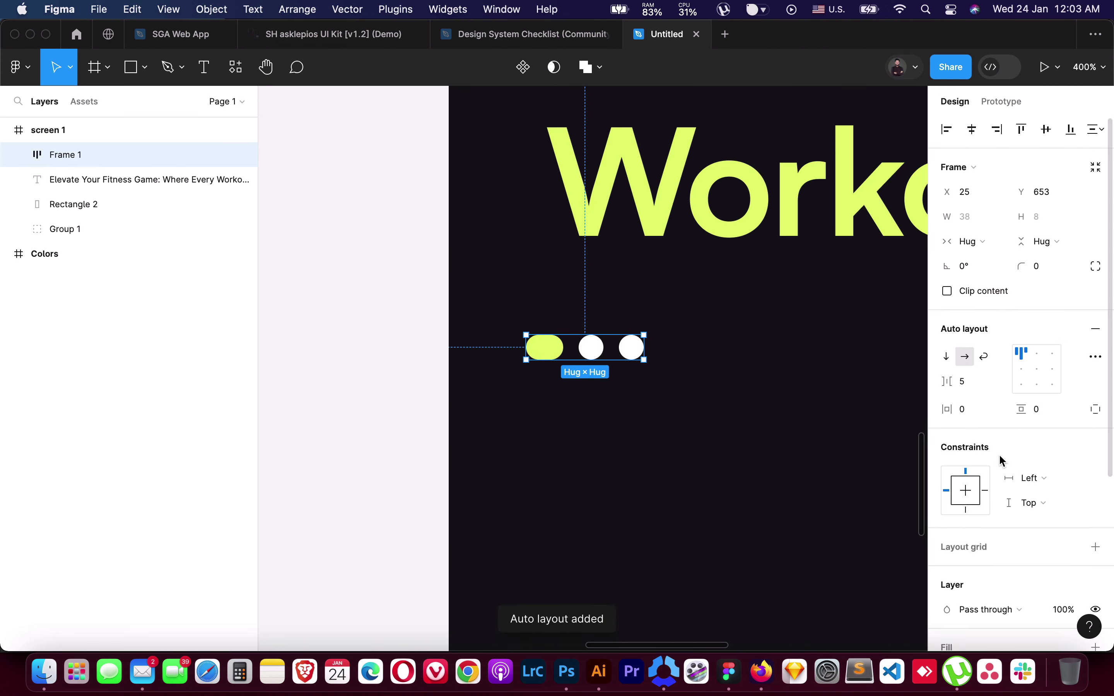
key("Down")
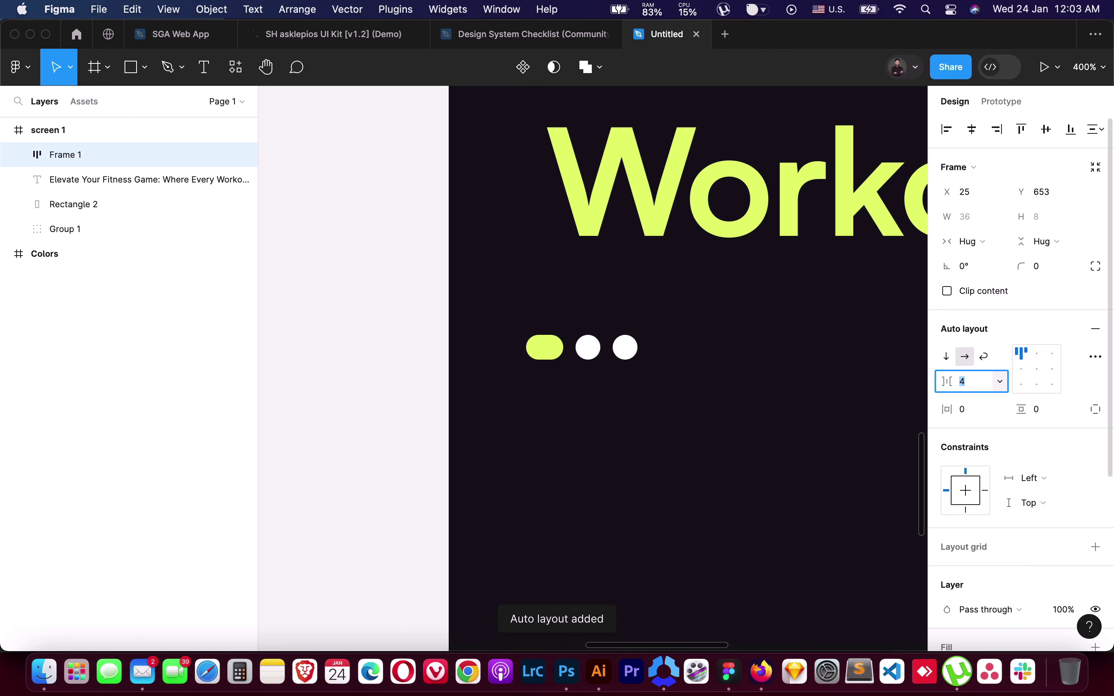
left_click(550, 349)
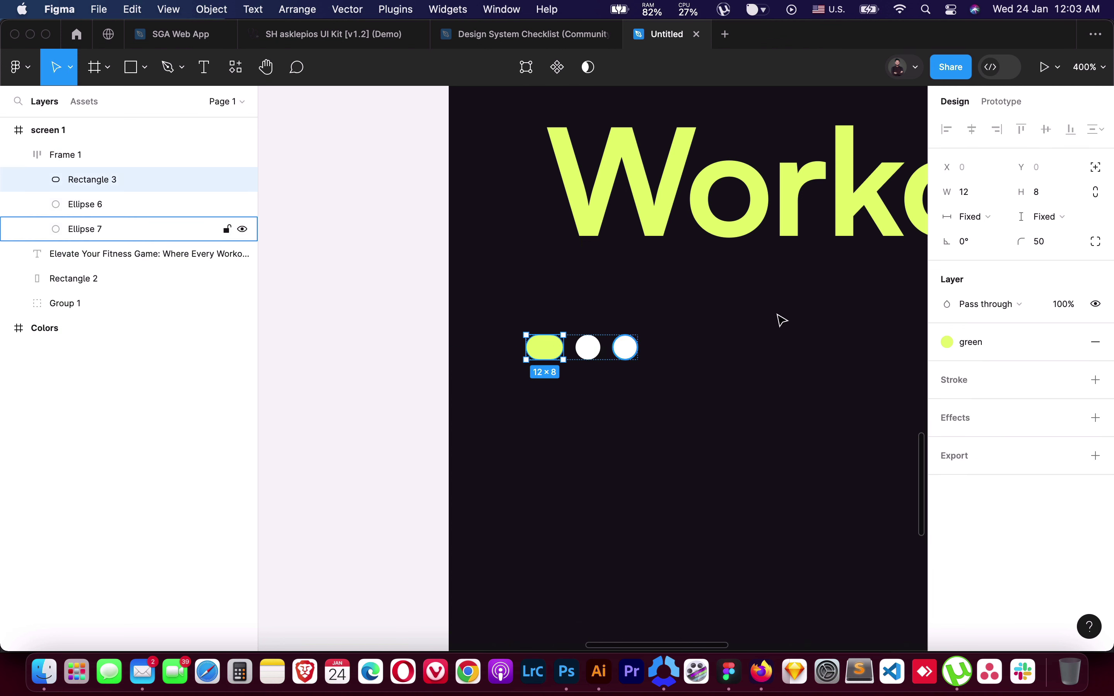
left_click(967, 192)
key("Up")
key("Up")
key("Up")
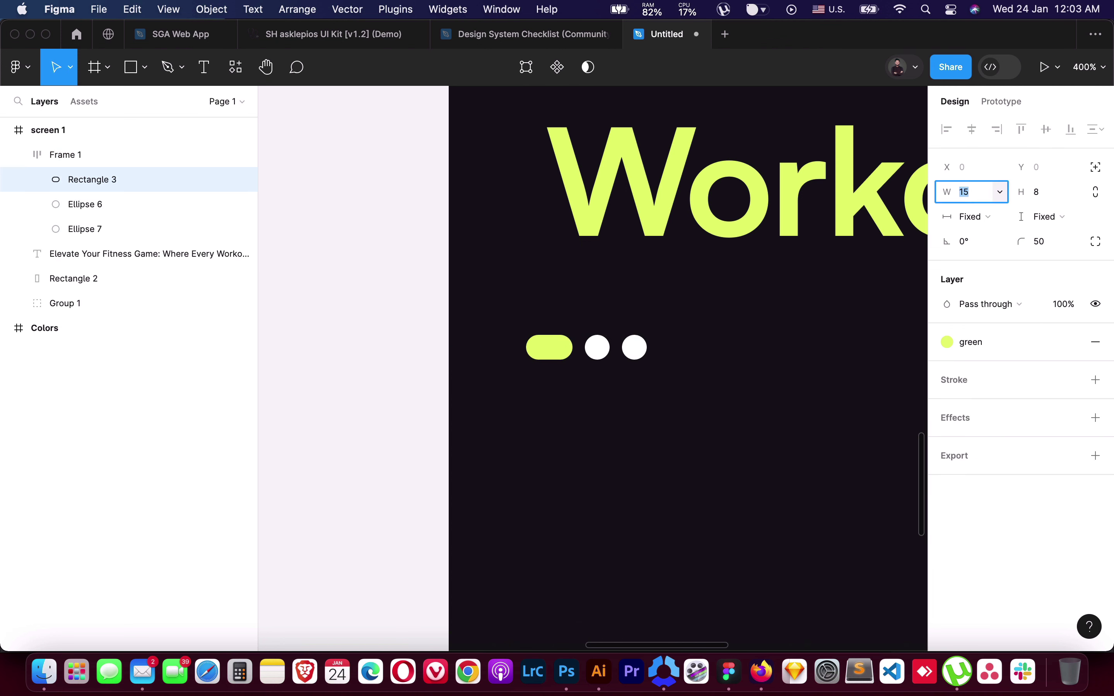
key("Up")
key("Up")
key("Up")
key("Up")
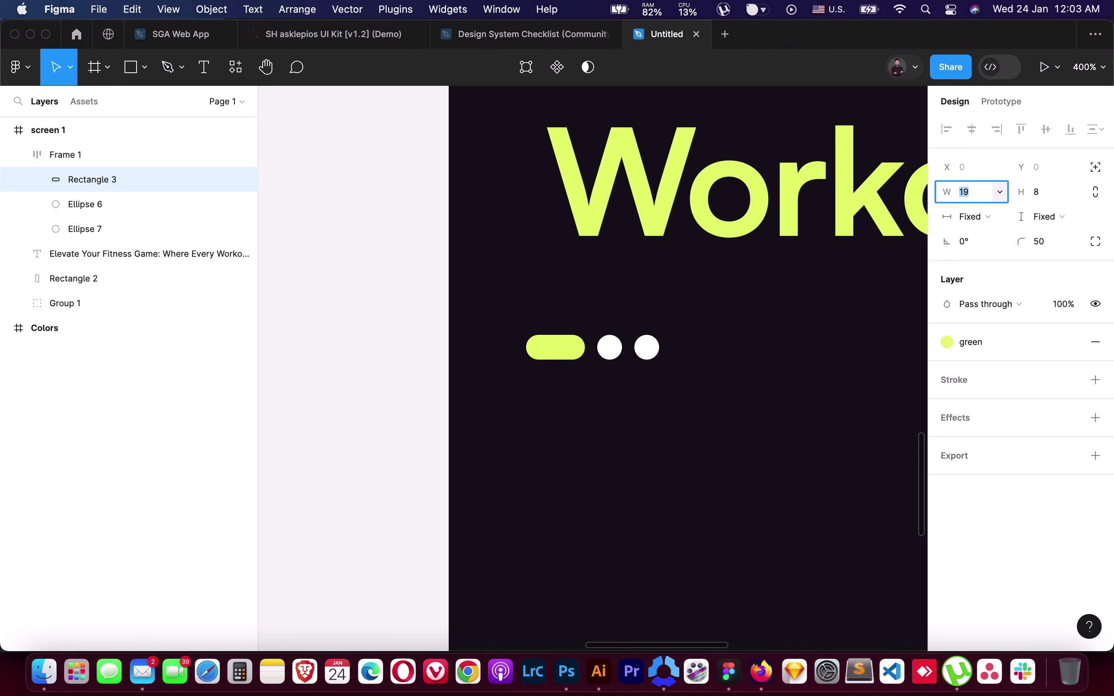
key("Up")
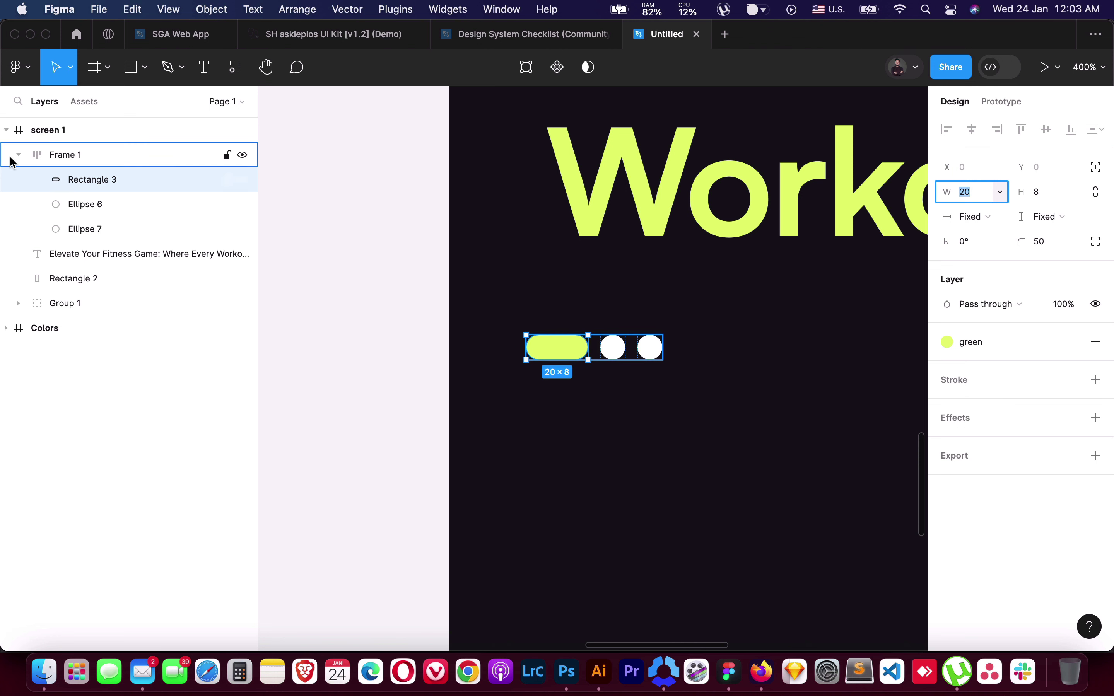
Position the dots row under the headline at X 31, Y 656
left_click(10, 158)
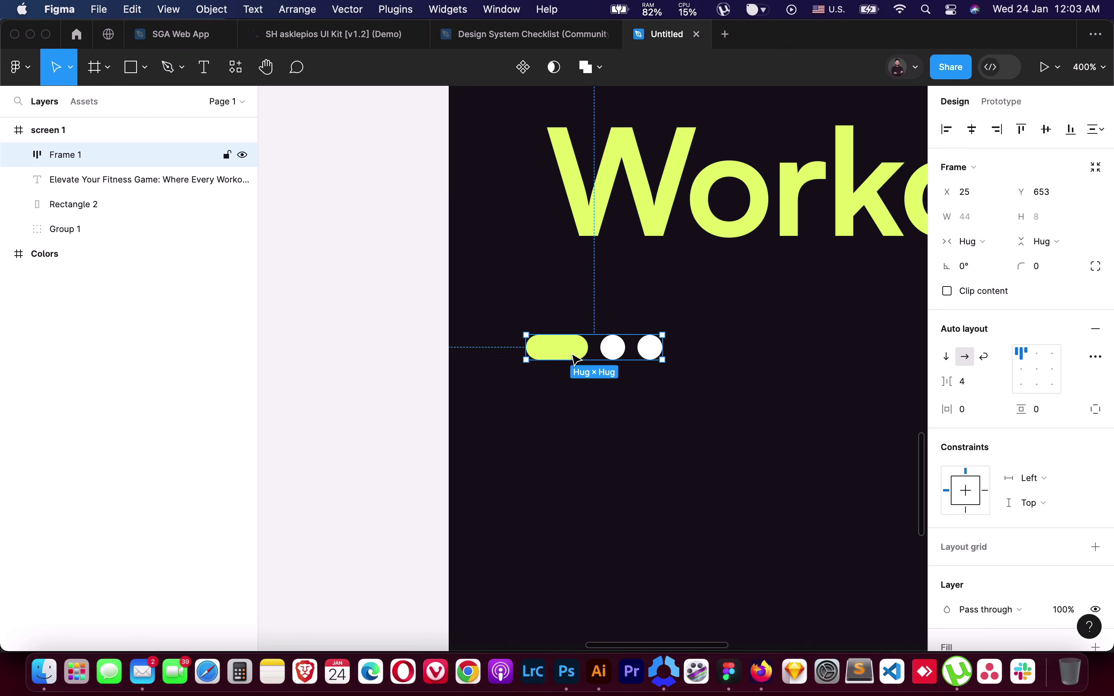
left_click_drag(577, 358, 617, 375)
key("minus")
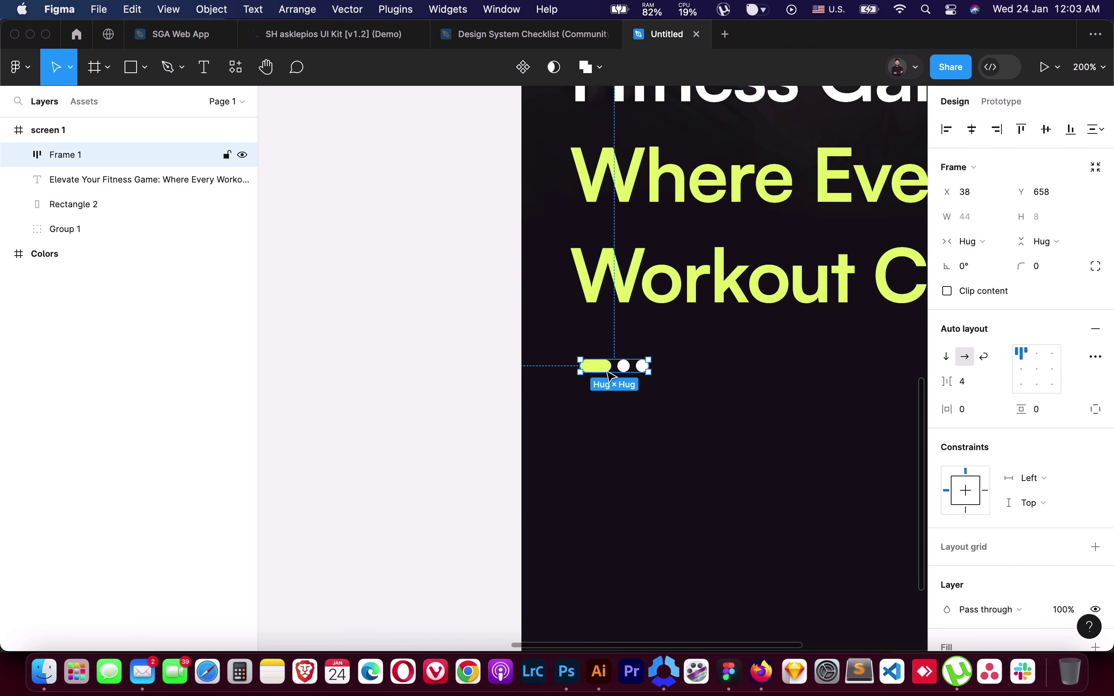
key("Left")
key("Left")
key("Left")
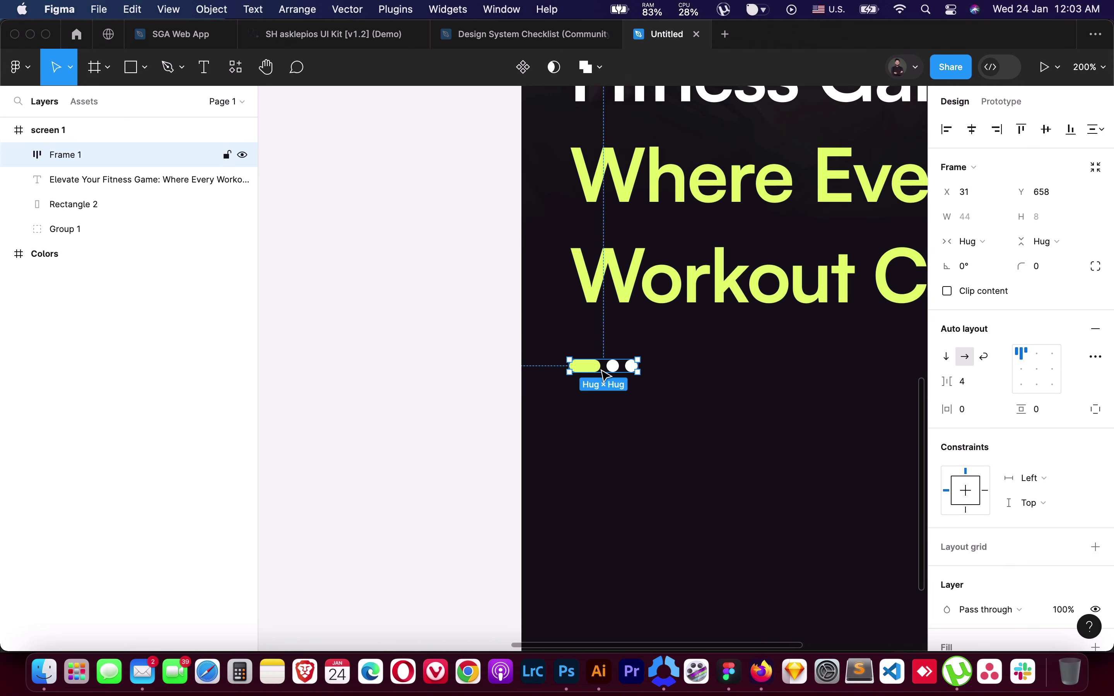
left_click(460, 370)
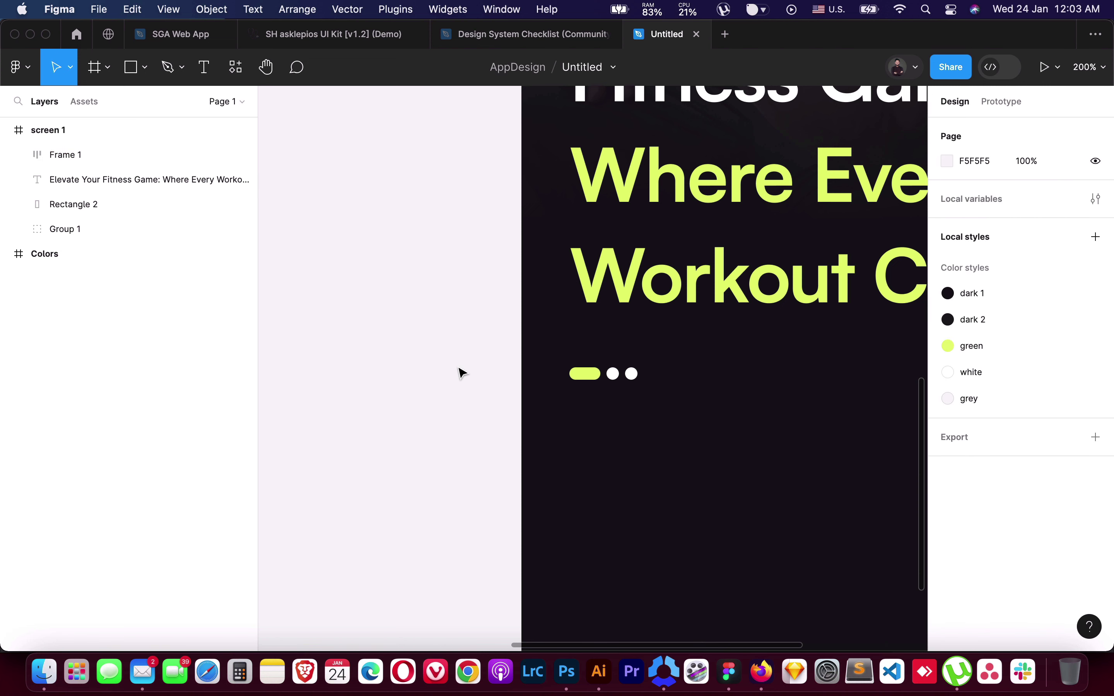
key("minus")
key("minus")
key("plus")
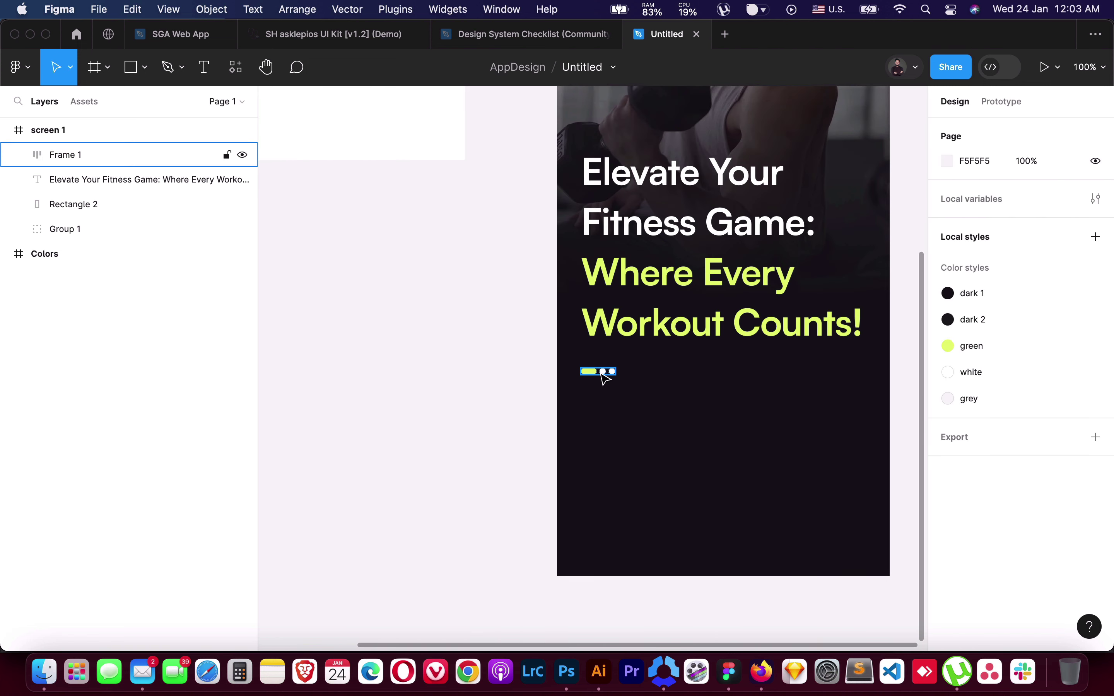
left_click(605, 374)
left_click_drag(603, 374, 603, 368)
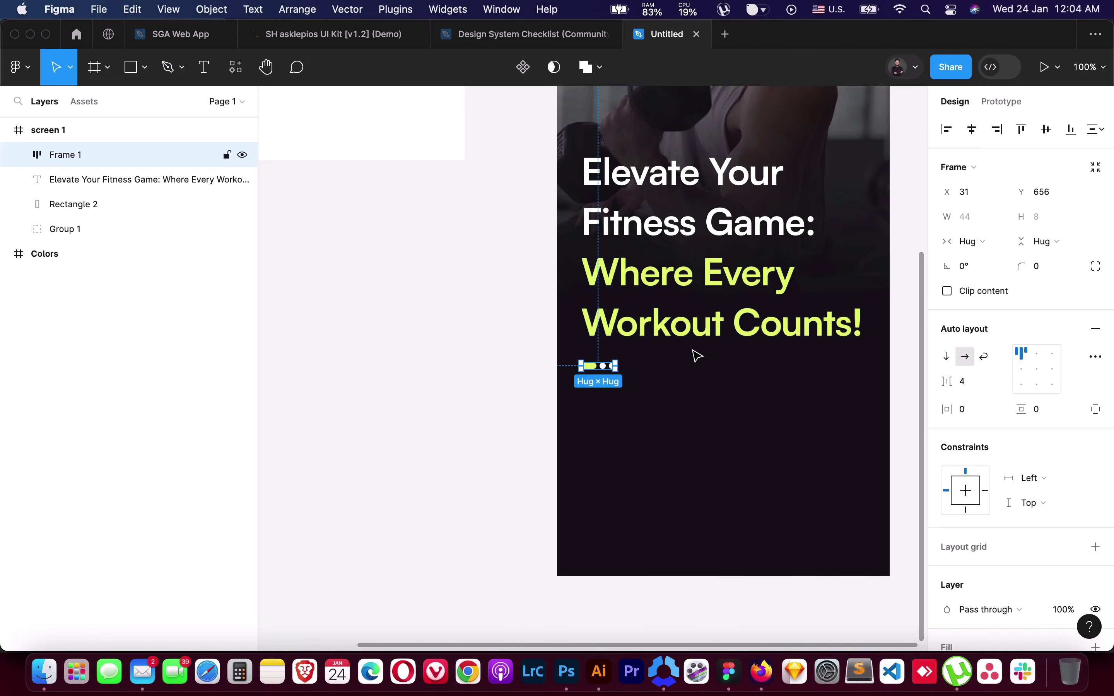
left_click(478, 490)
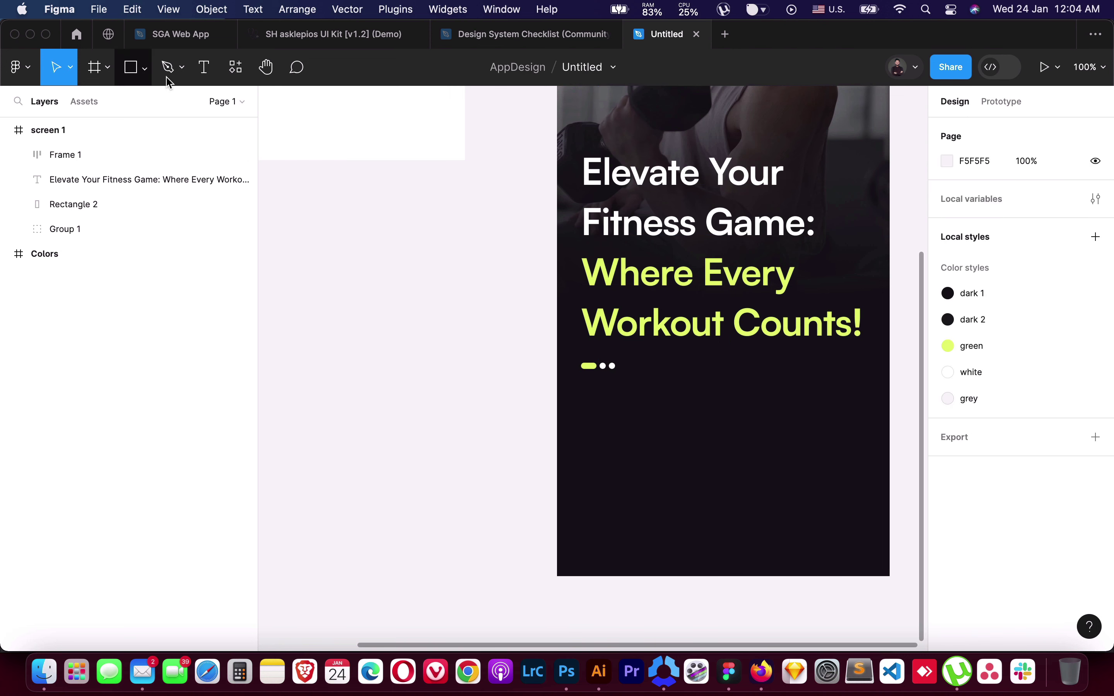
left_click(760, 673)
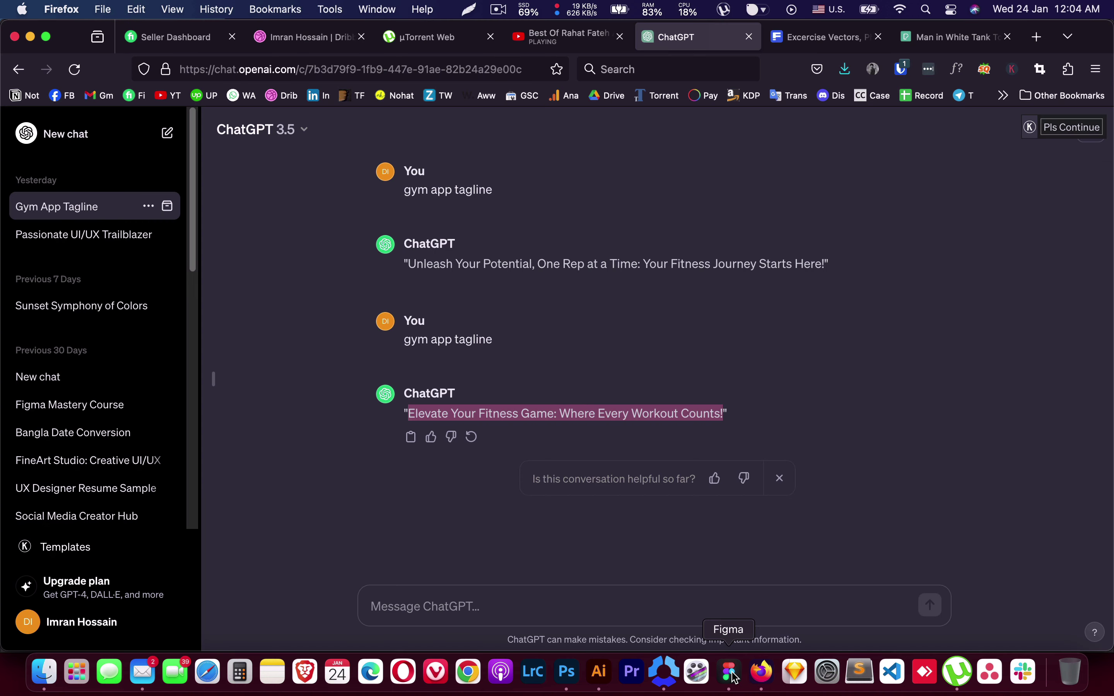
left_click(732, 673)
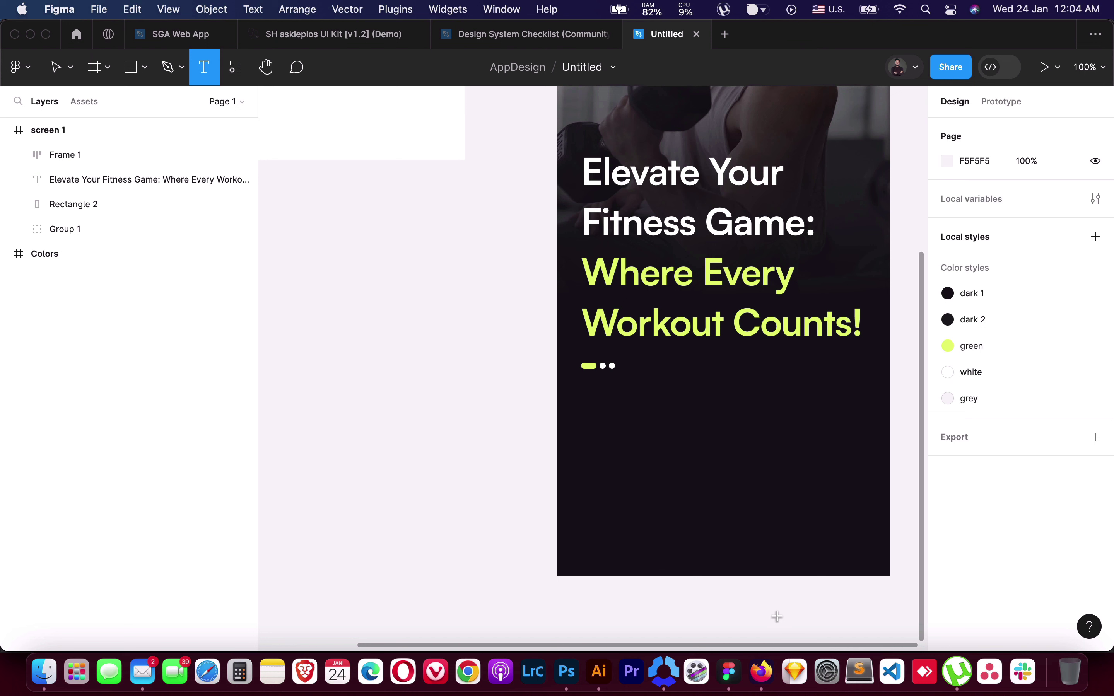
Add a 'Create Account' text layer below the dots in Regular weight, size 20
left_click(663, 435)
type("C")
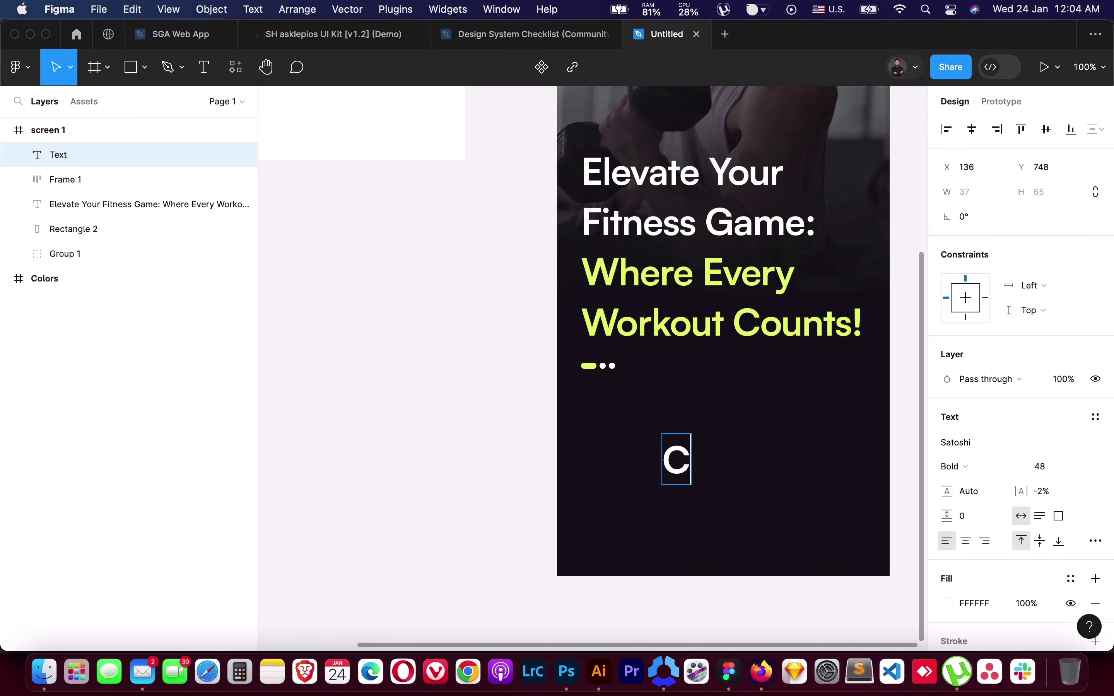
type("reate Accou")
key("super+a")
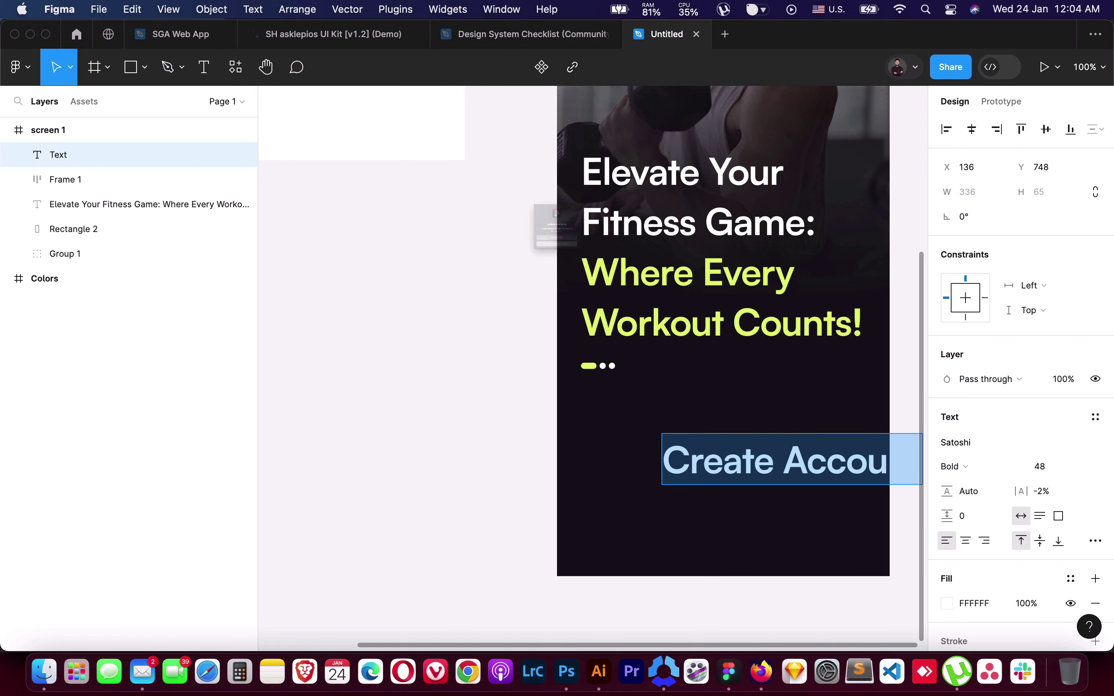
left_click(566, 297)
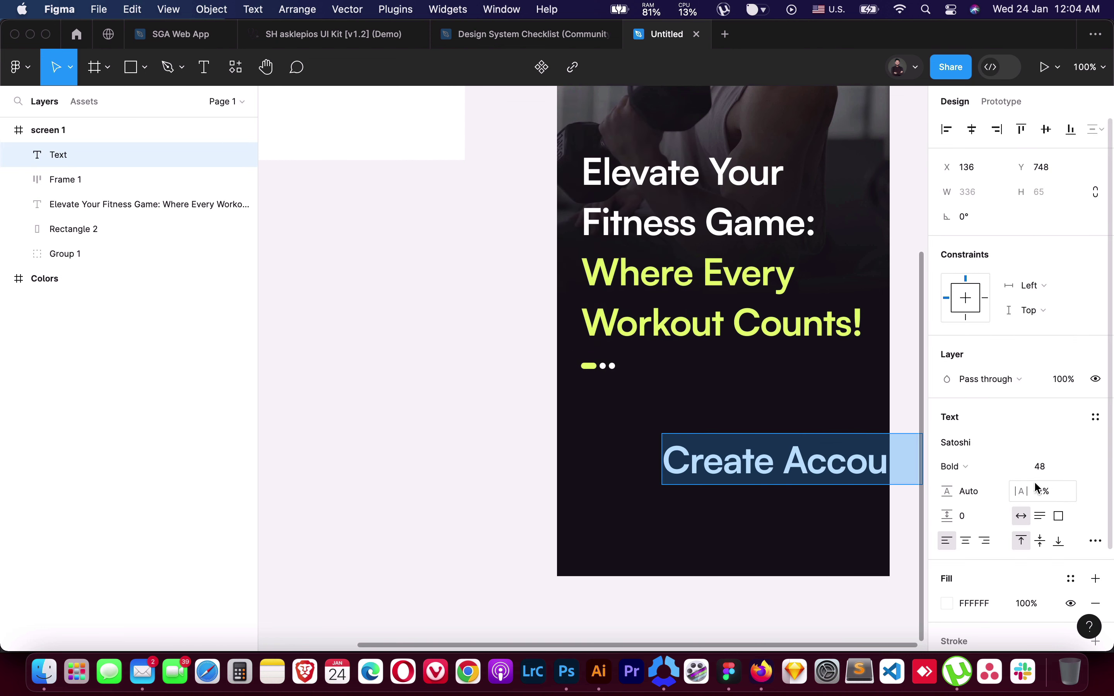
left_click(958, 467)
left_click(958, 432)
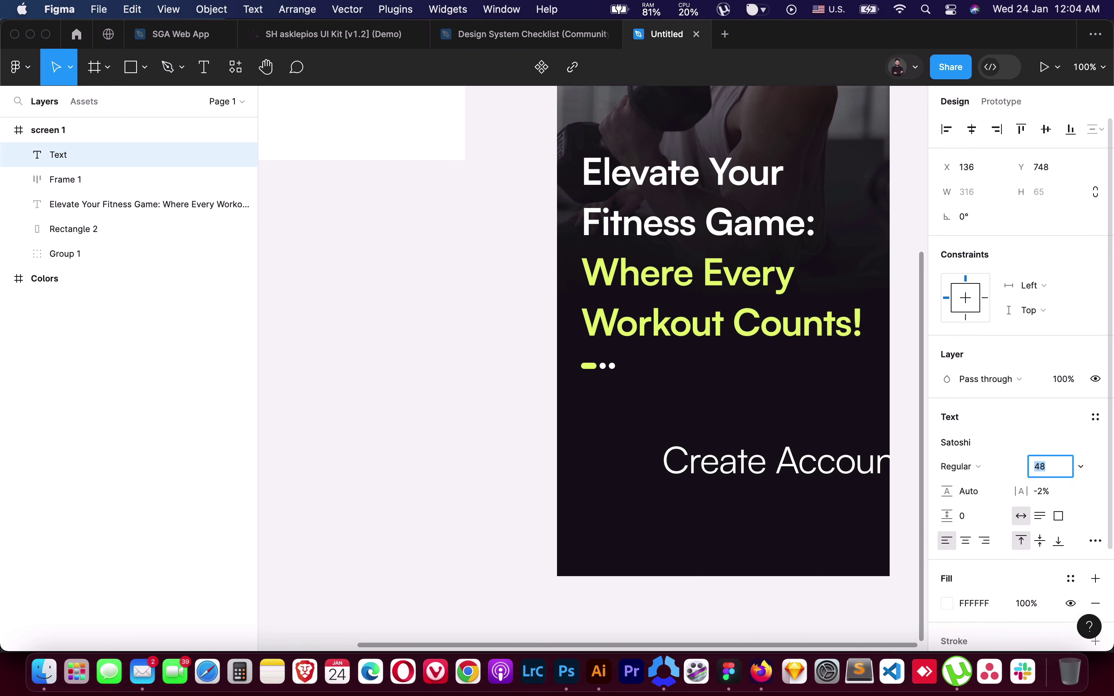
type("20")
key("Return")
type("2")
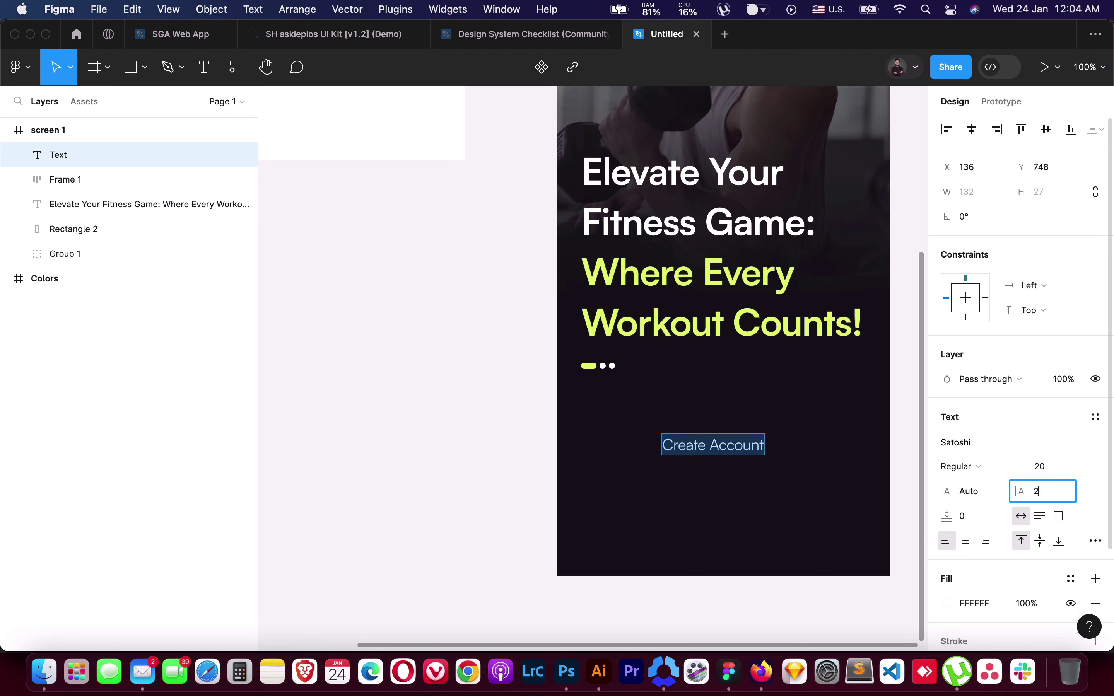
Set the label to 0% letter spacing, size 18, Medium weight, and wrap it in auto layout
type("0")
key("Return")
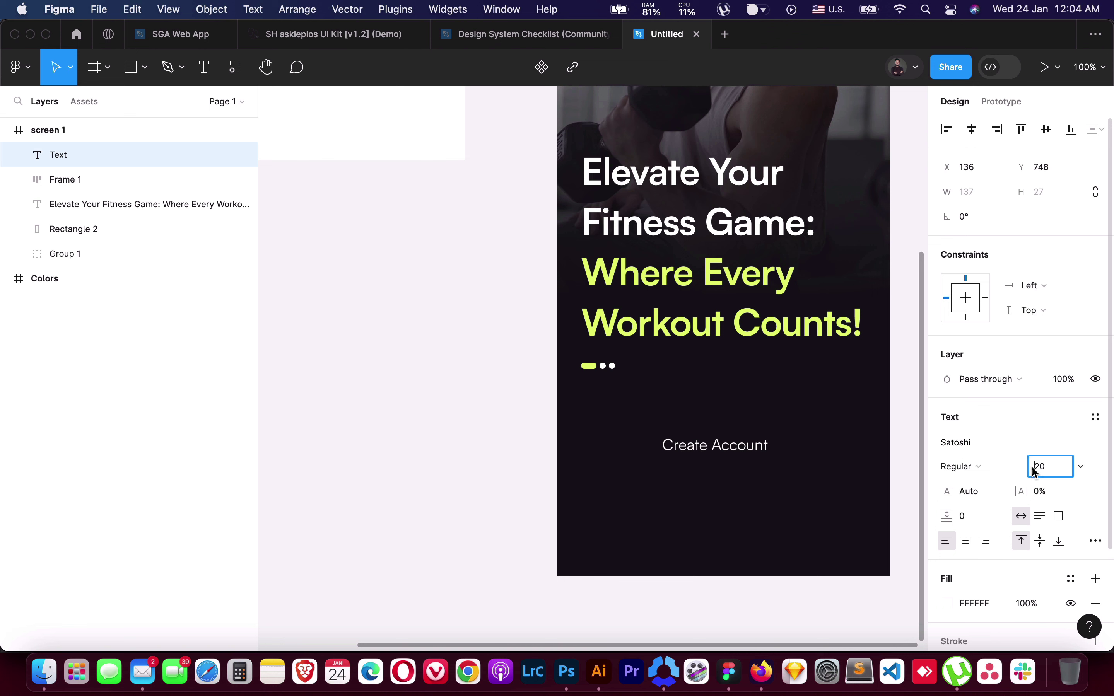
type("18")
key("Return")
left_click(960, 466)
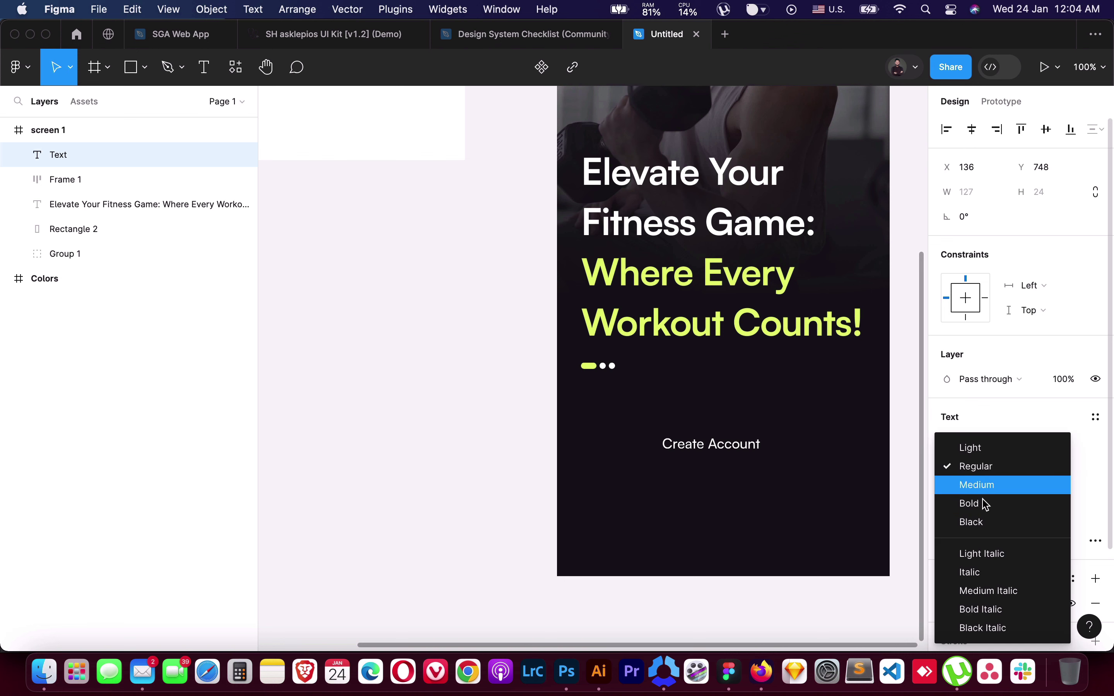
left_click(985, 486)
key("shift+a")
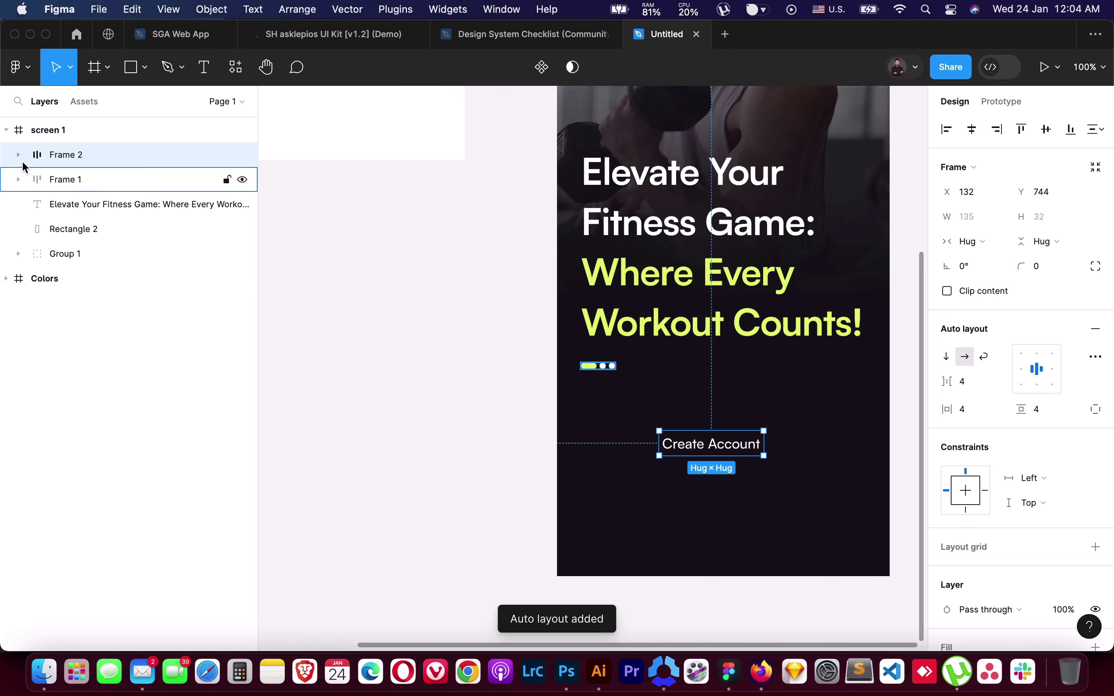
Fill the button frame with the green style and the Create Account text with dark 1
scroll(1017, 460, "down", 3)
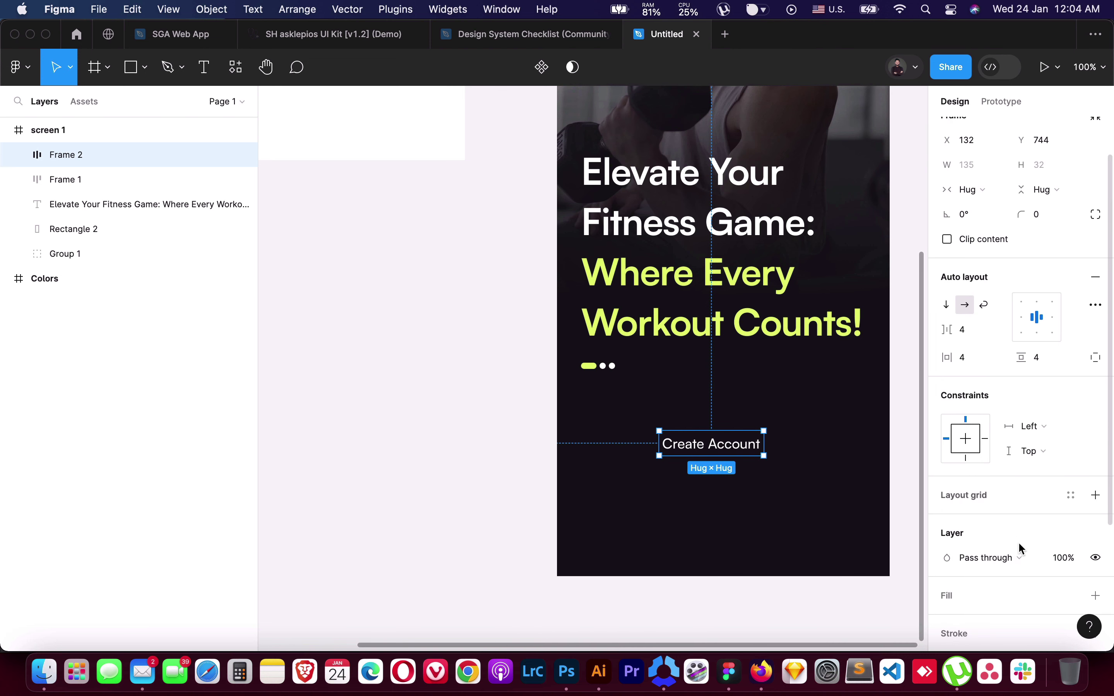
left_click(1099, 597)
left_click(810, 570)
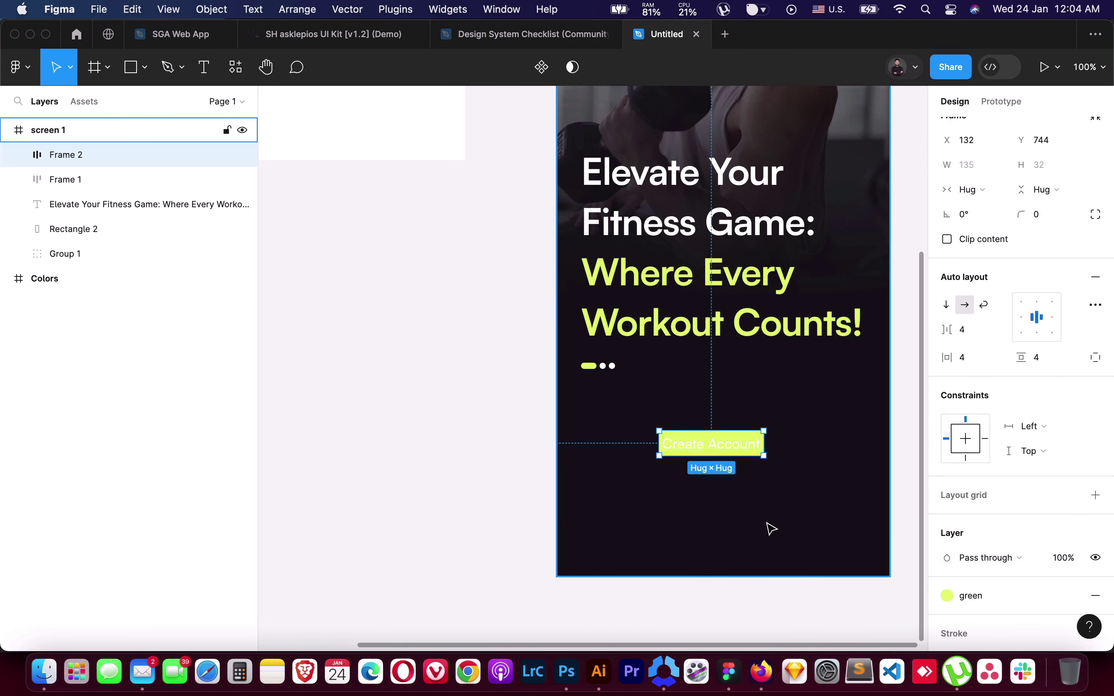
double_click(724, 445)
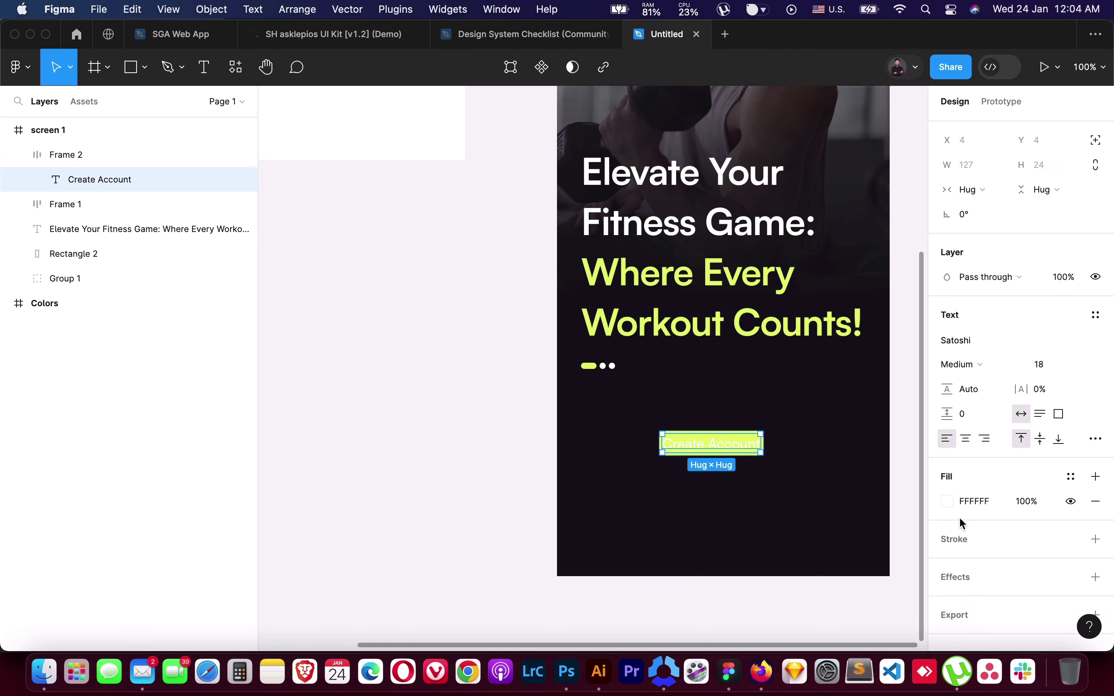
left_click(1071, 476)
left_click(789, 520)
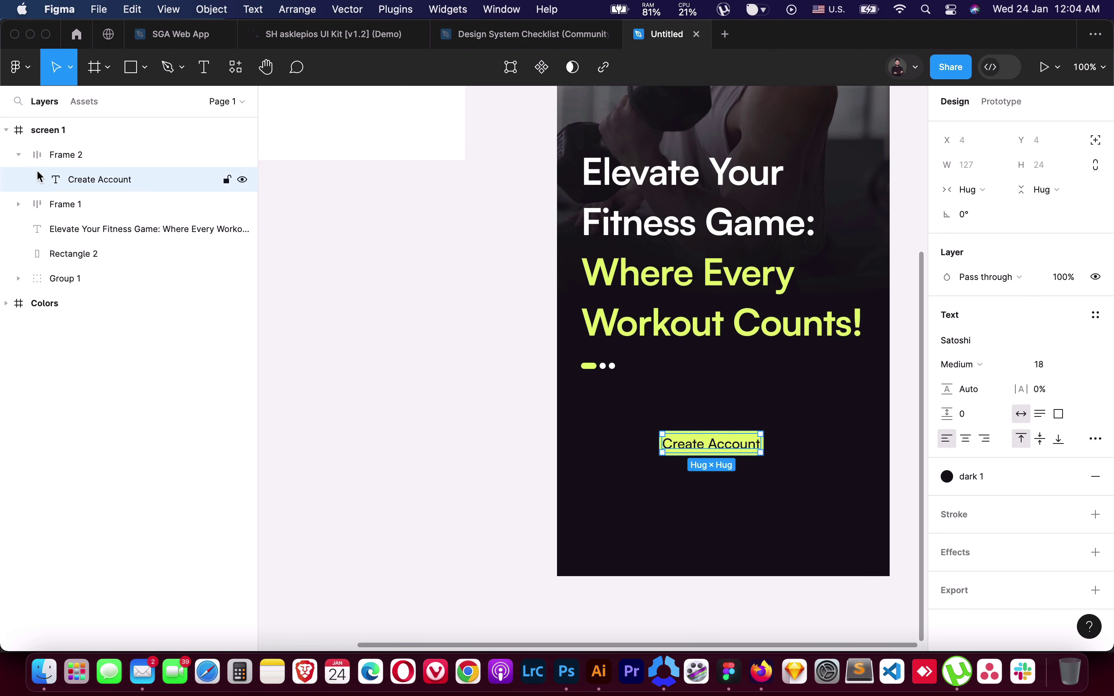
Give the button frame 24 px side padding and 14 px top and bottom padding
left_click(18, 155)
left_click(55, 154)
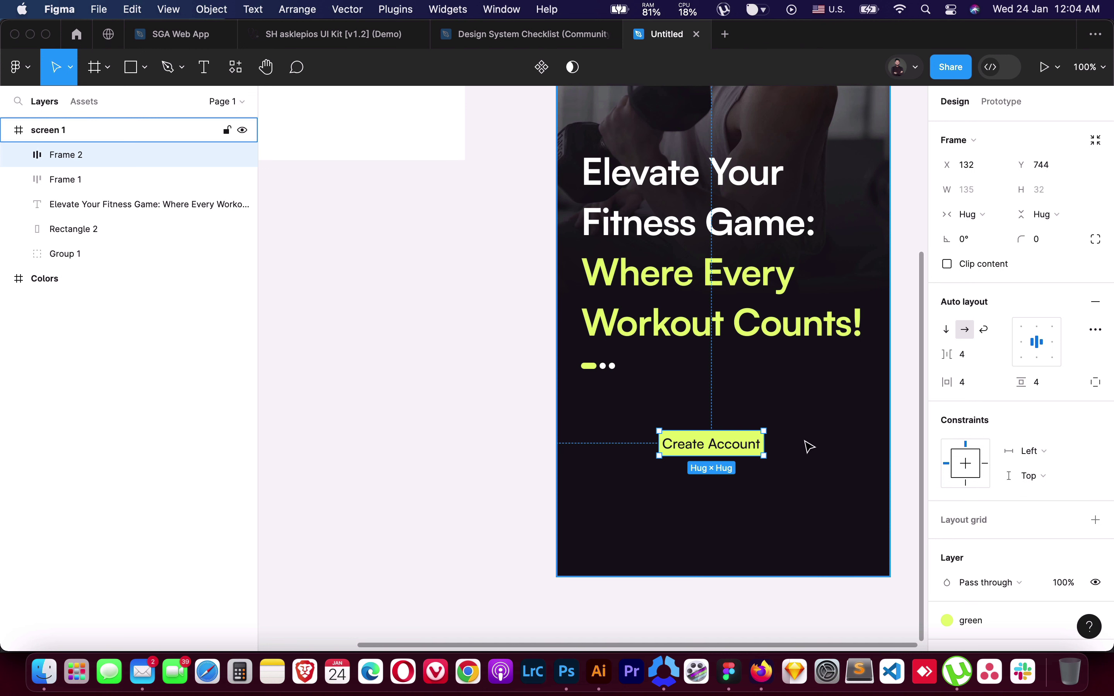
left_click_drag(692, 438, 636, 431)
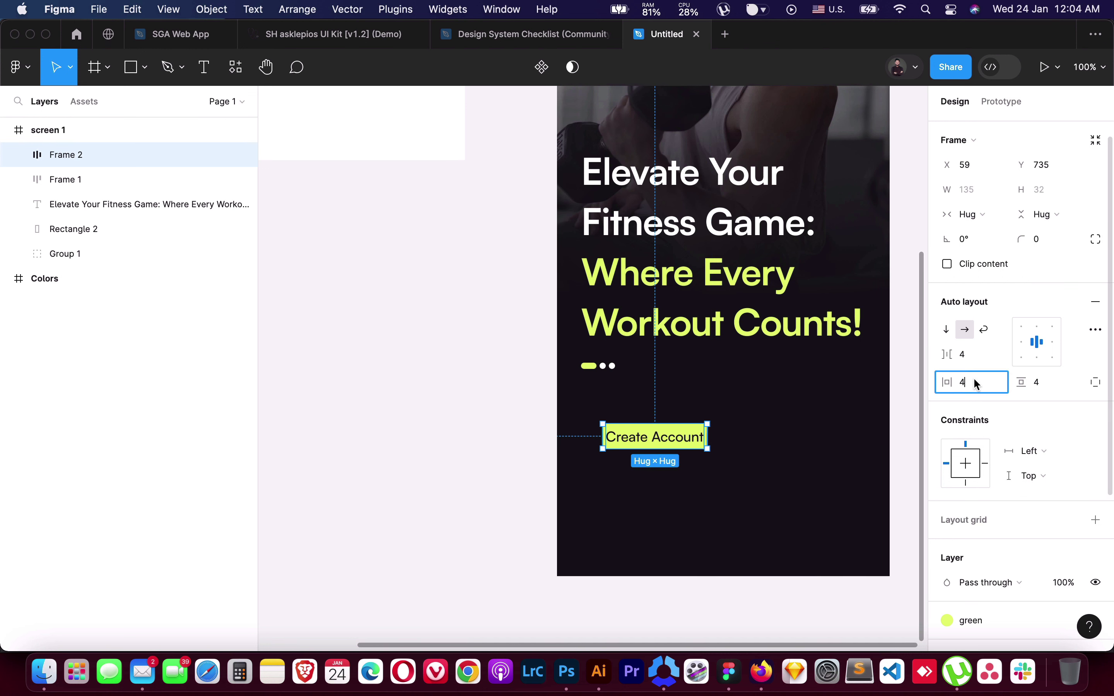
type("24")
key("Tab")
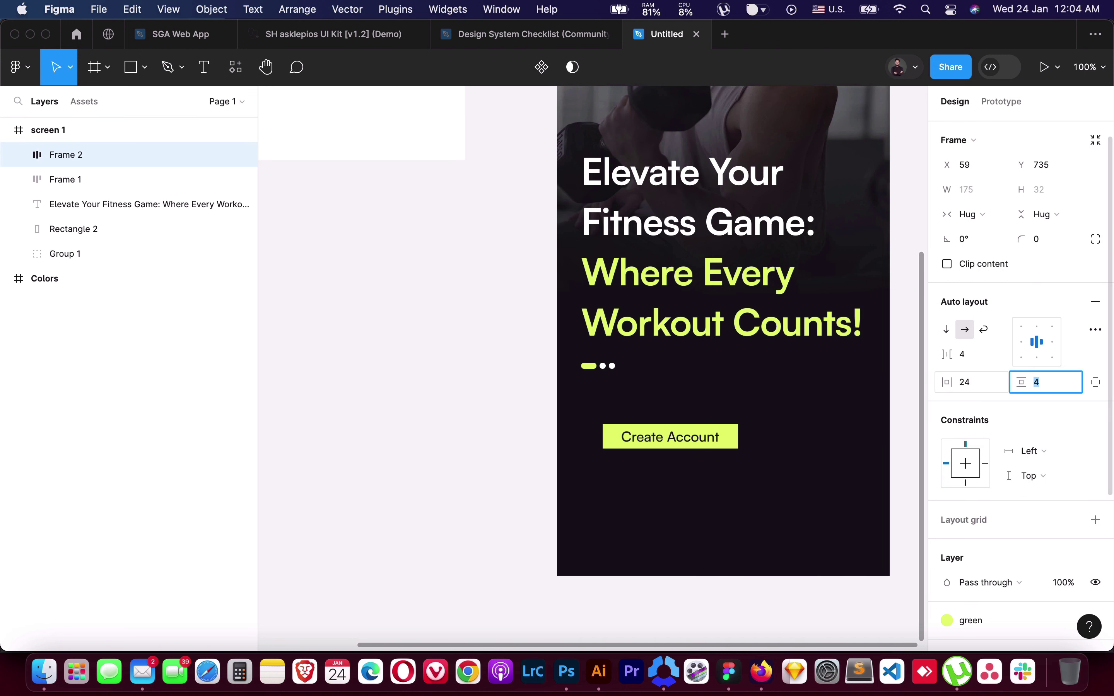
key("Up")
key("Up")
key("Up")
key("Up")
key("Up")
key("Up")
key("Up")
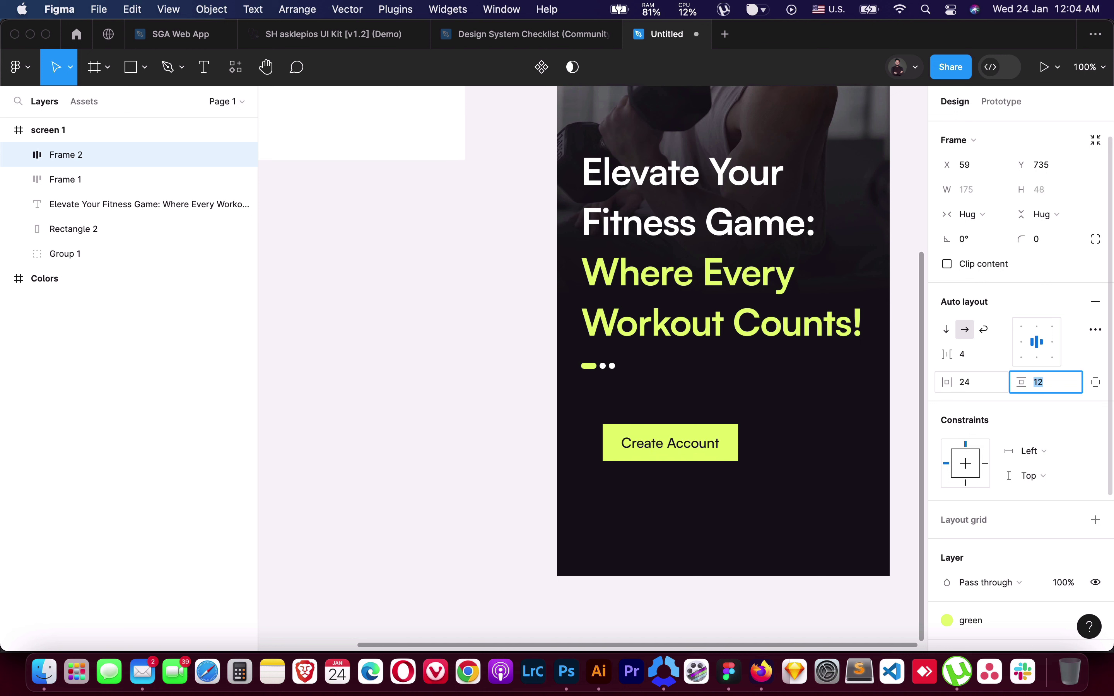
key("Up")
key("Up")
key("Down")
key("Up")
key("Up")
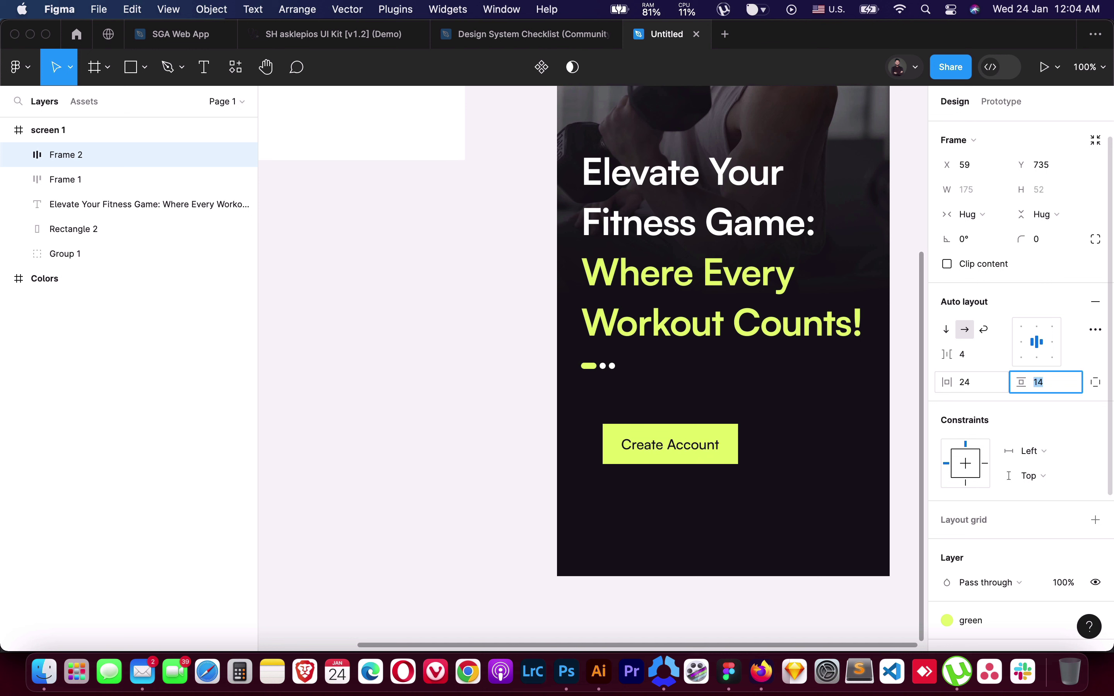
Round the button's corners to an 8 px radius
left_click(1042, 240)
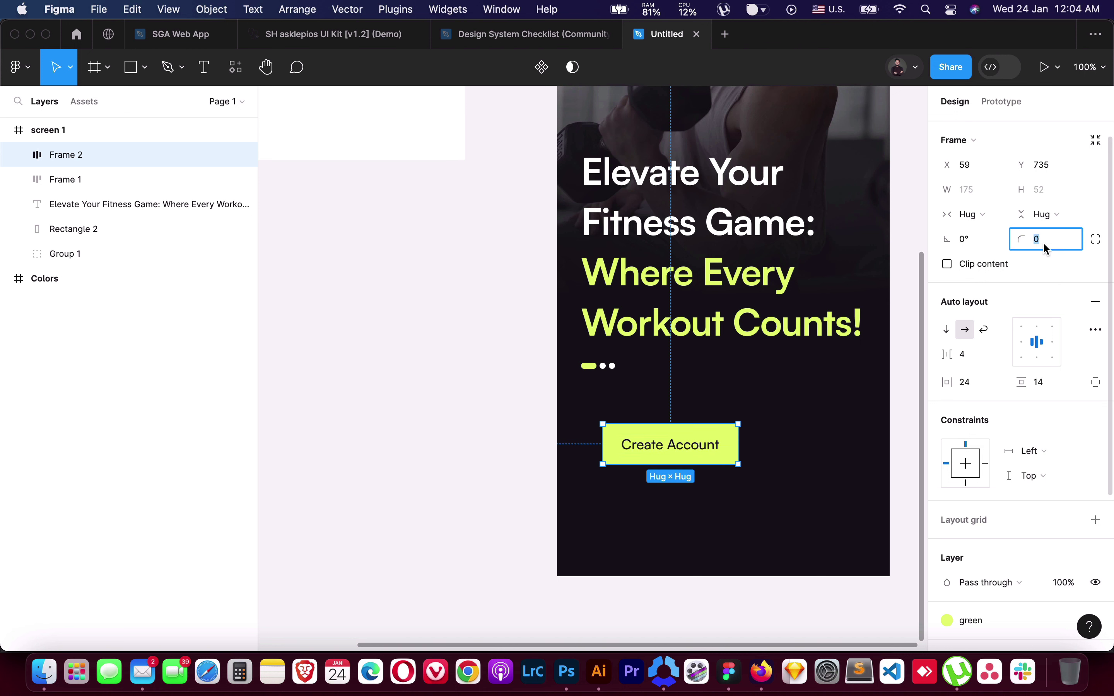
type("1")
key("Return")
type("5")
key("Return")
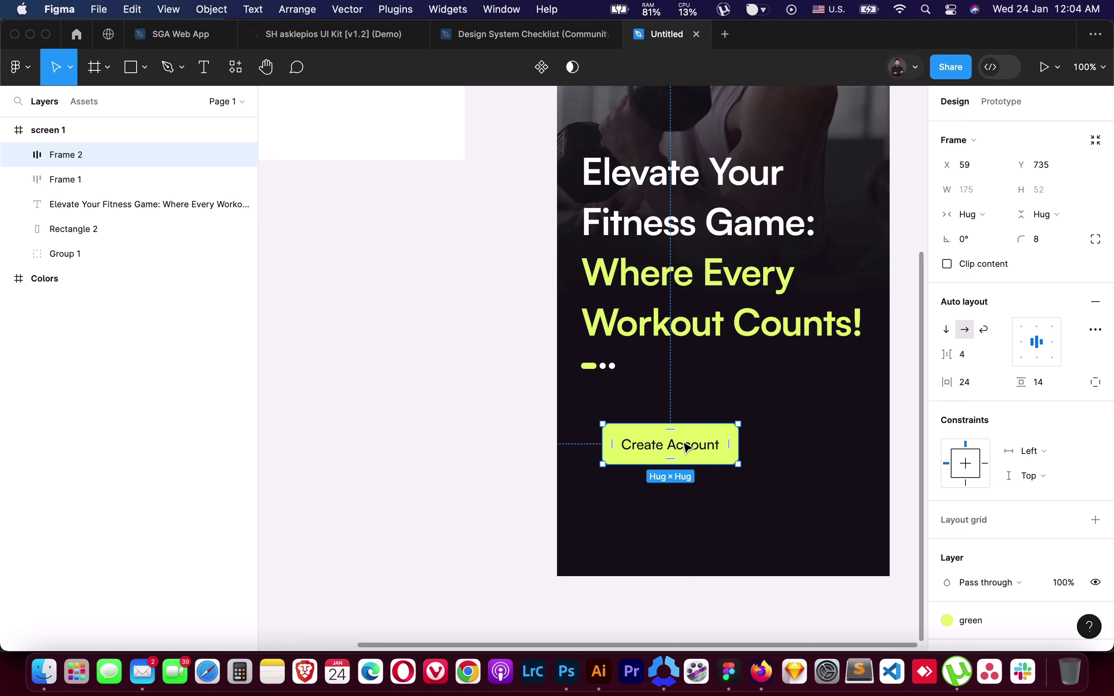
left_click_drag(708, 448, 680, 458)
Wrap the button in a new auto-layout frame with a 12 gap and zero padding
key("shift+a")
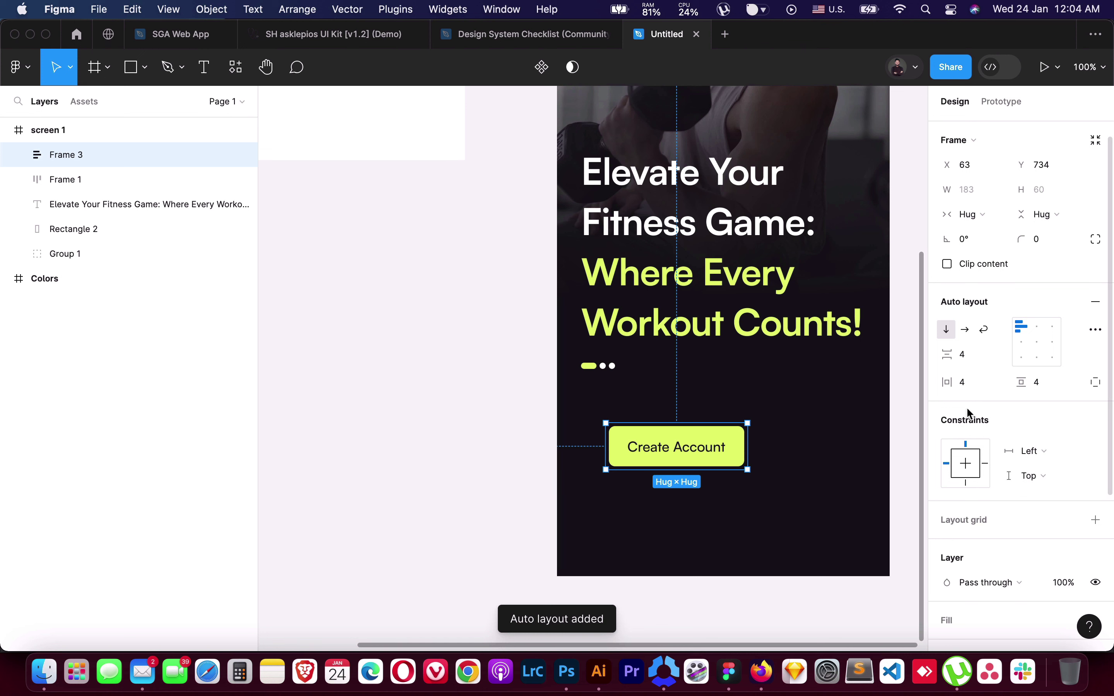
left_click(971, 354)
type("5")
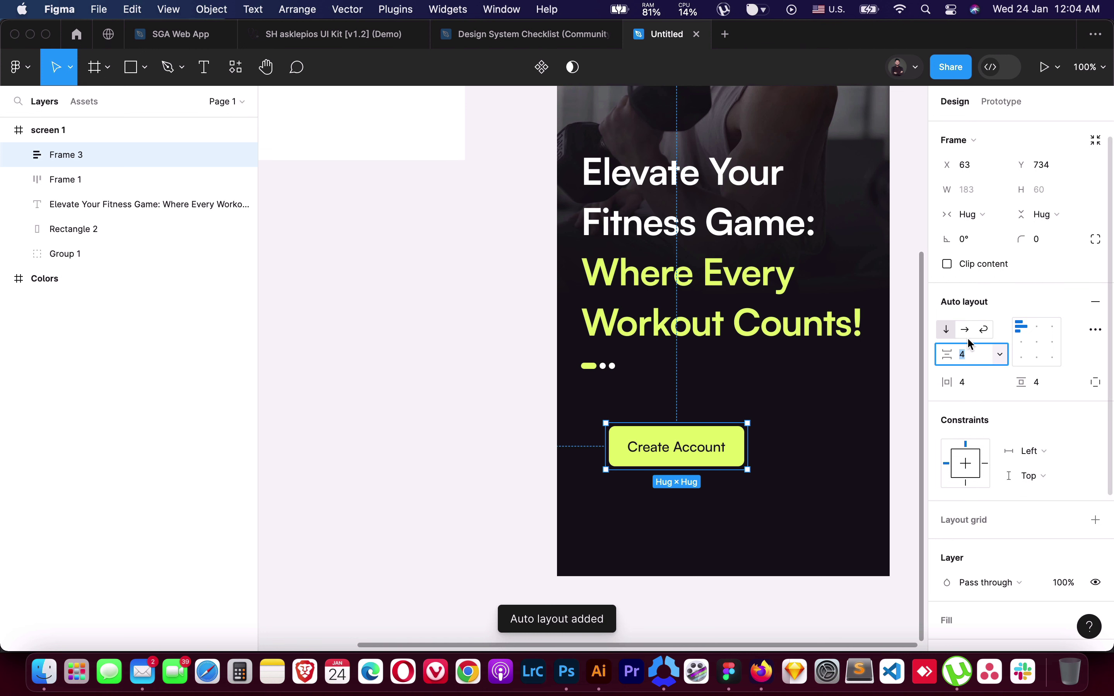
left_click(964, 353)
left_click(992, 357)
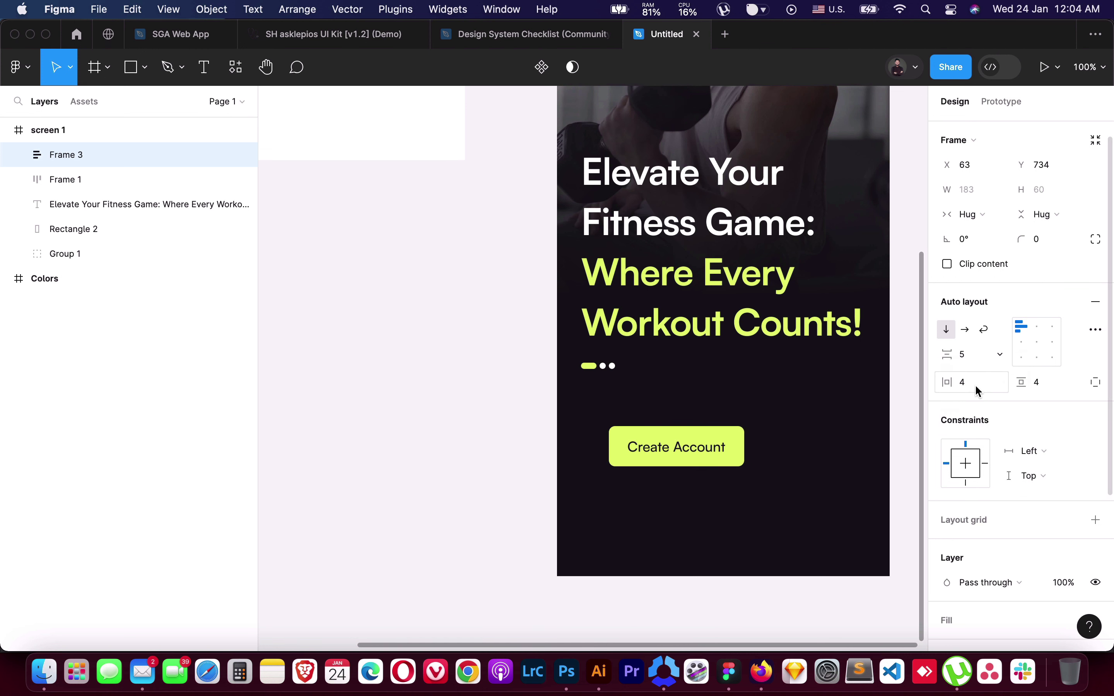
type("12")
key("Return")
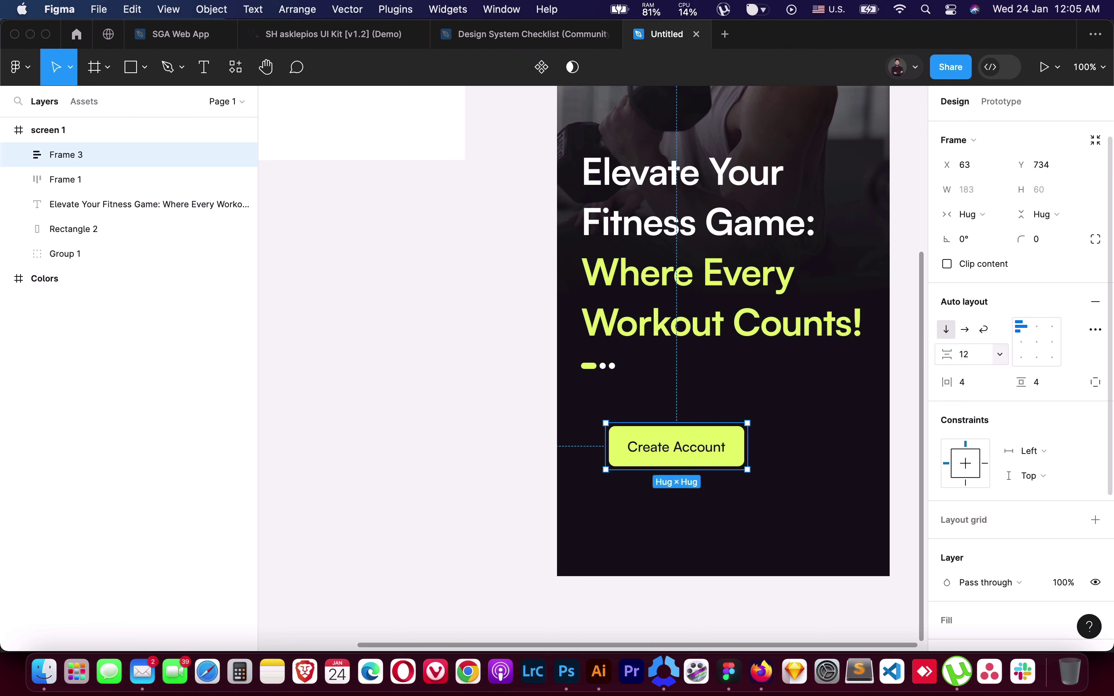
left_click(969, 383)
type("0")
key("Tab")
type("0")
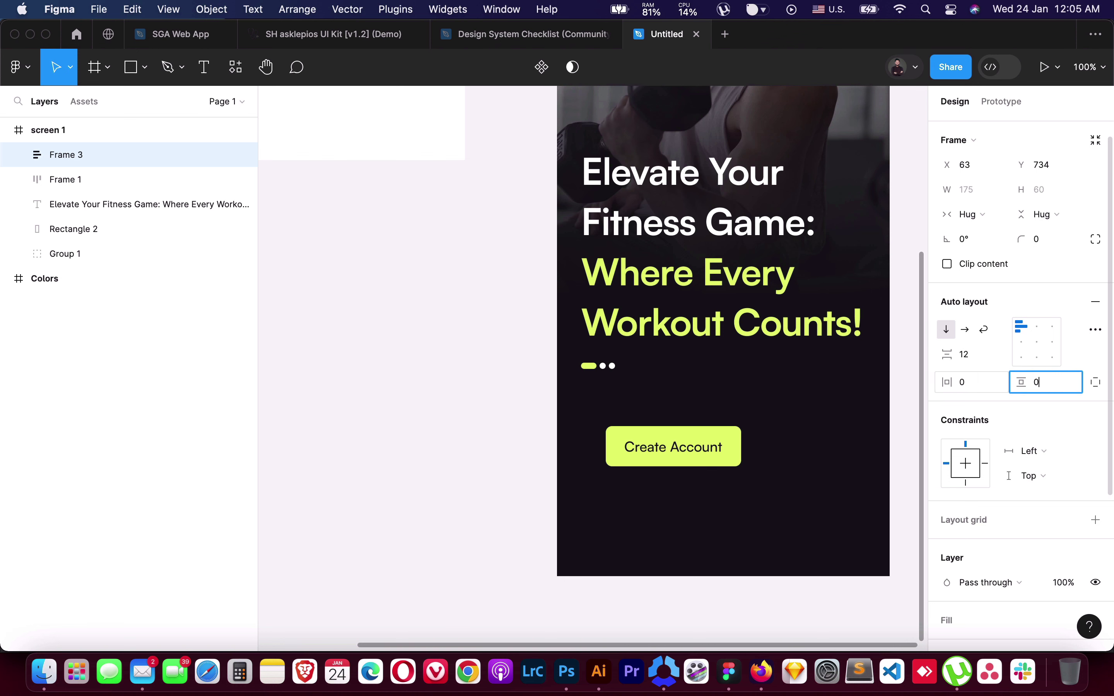
key("Return")
Widen the wrapper to 365 under the headline and set the button to Fill container
mouse_move(659, 447)
left_mouse_down()
mouse_move(682, 449)
mouse_move(646, 431)
left_mouse_up()
left_click_drag(717, 422, 863, 421)
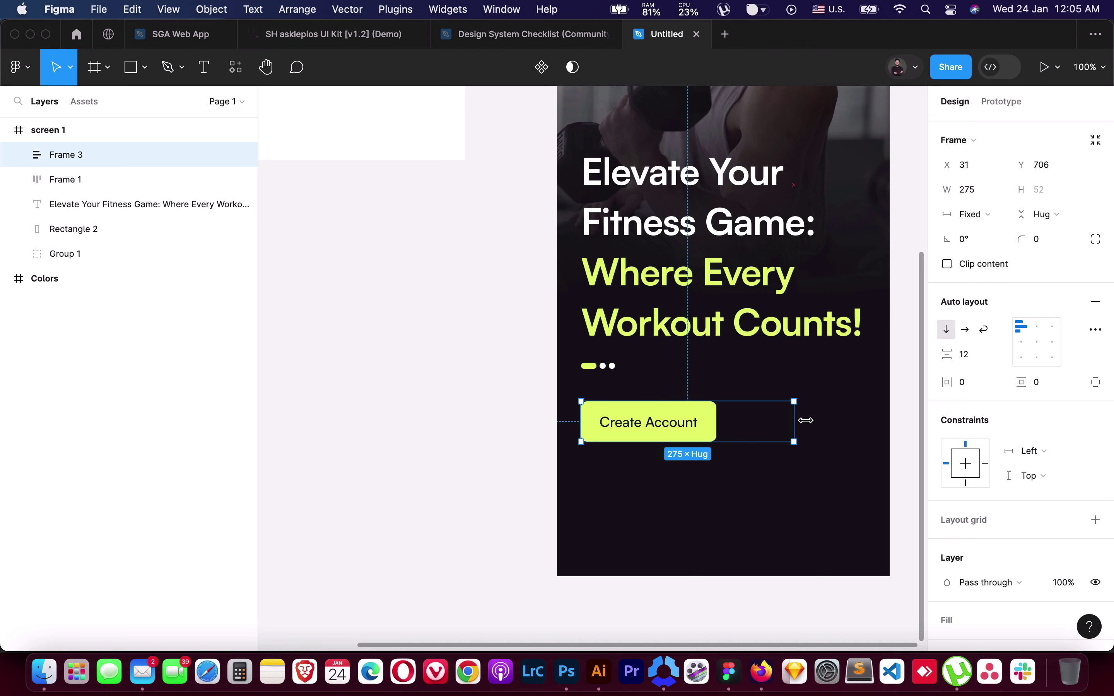
mouse_move(130, 179)
left_click(19, 155)
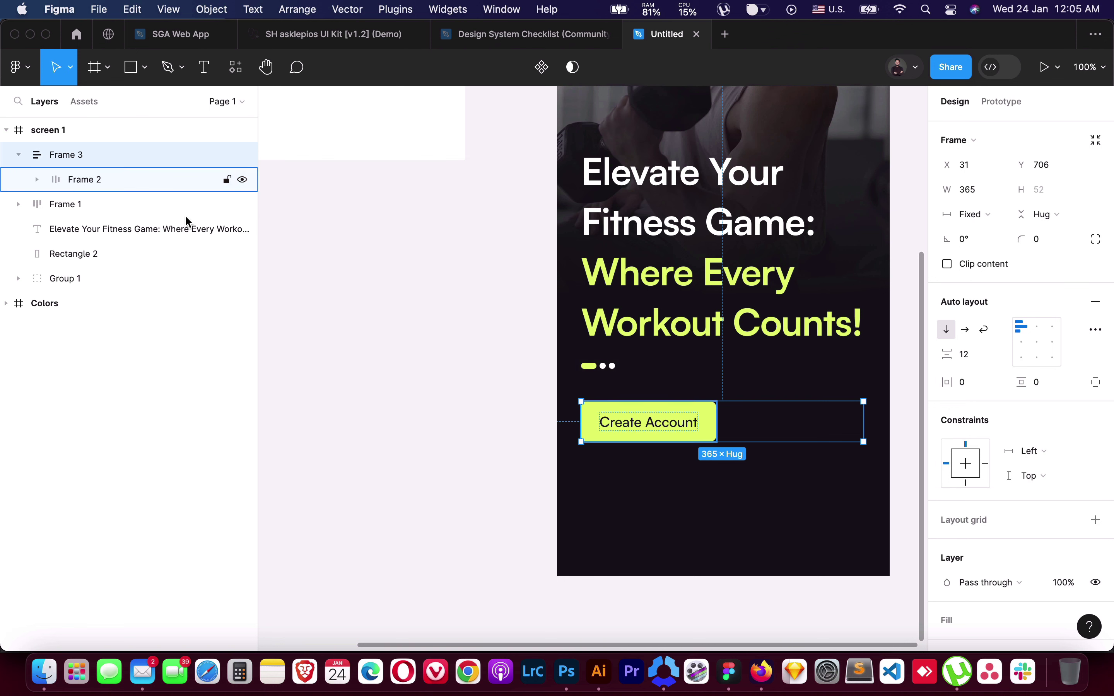
left_click(184, 179)
left_click(976, 215)
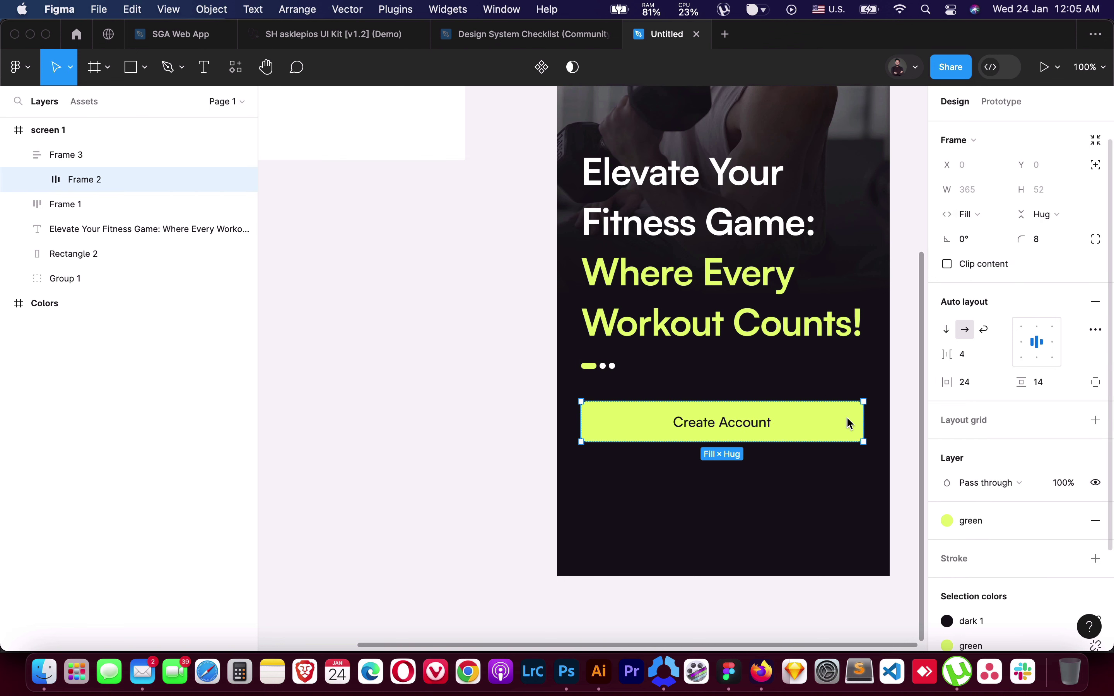
Duplicate the Create Account button and set the gap between the buttons to 18
key("super+d")
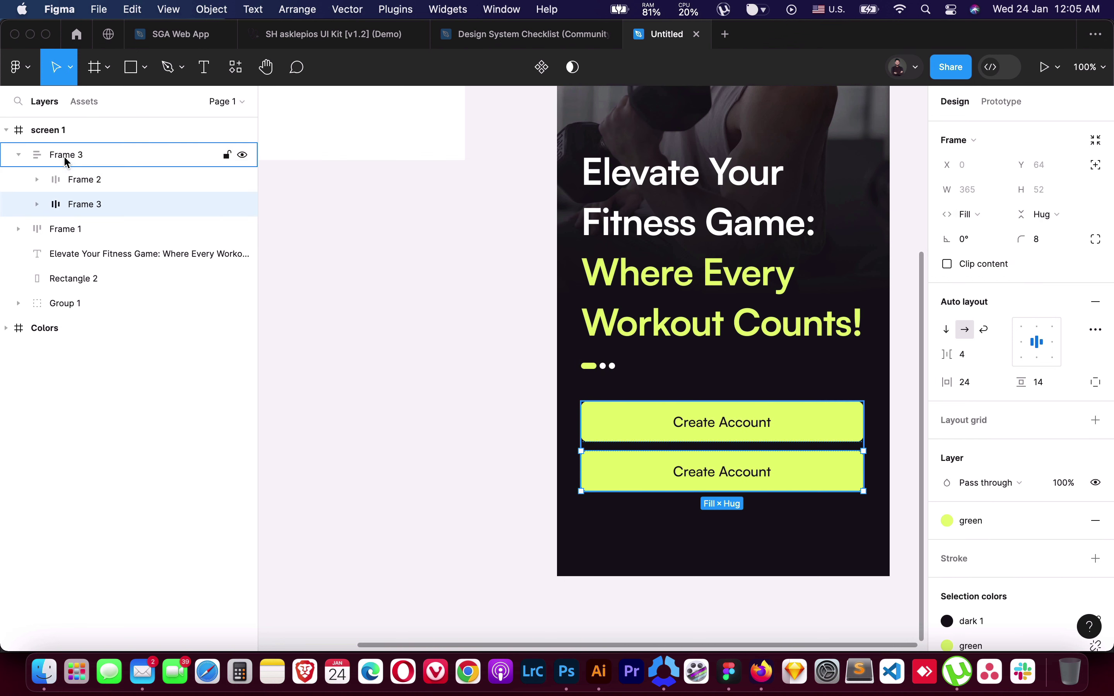
left_click(64, 155)
left_click(974, 355)
key("Up")
key("Up")
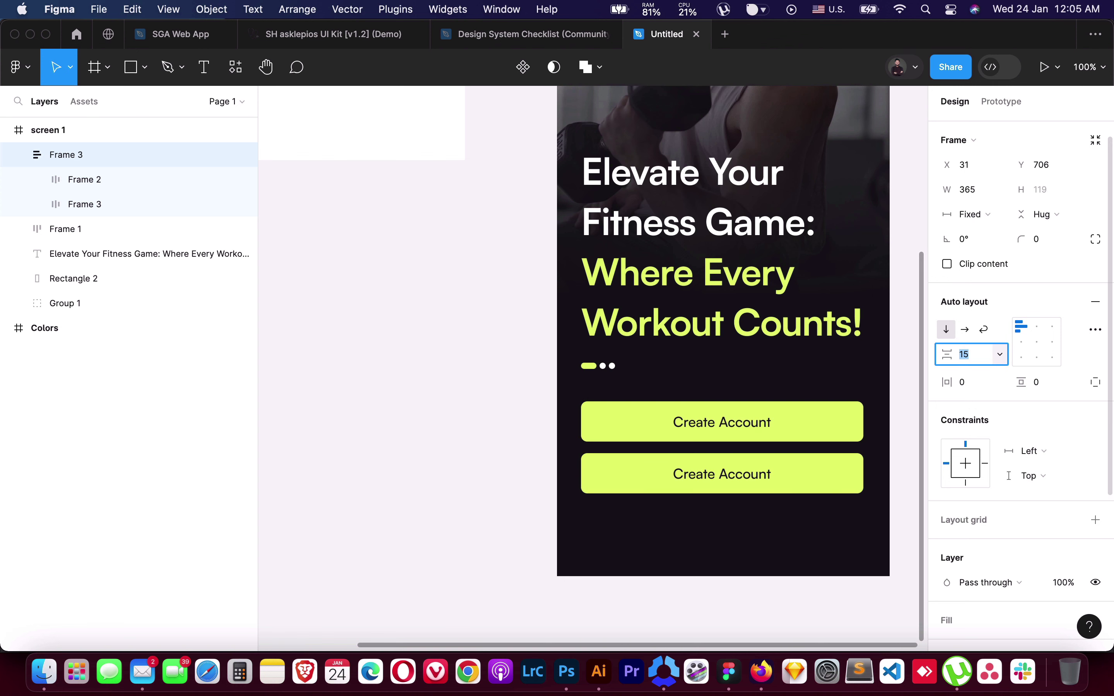
key("Up")
key("Up")
key("Up")
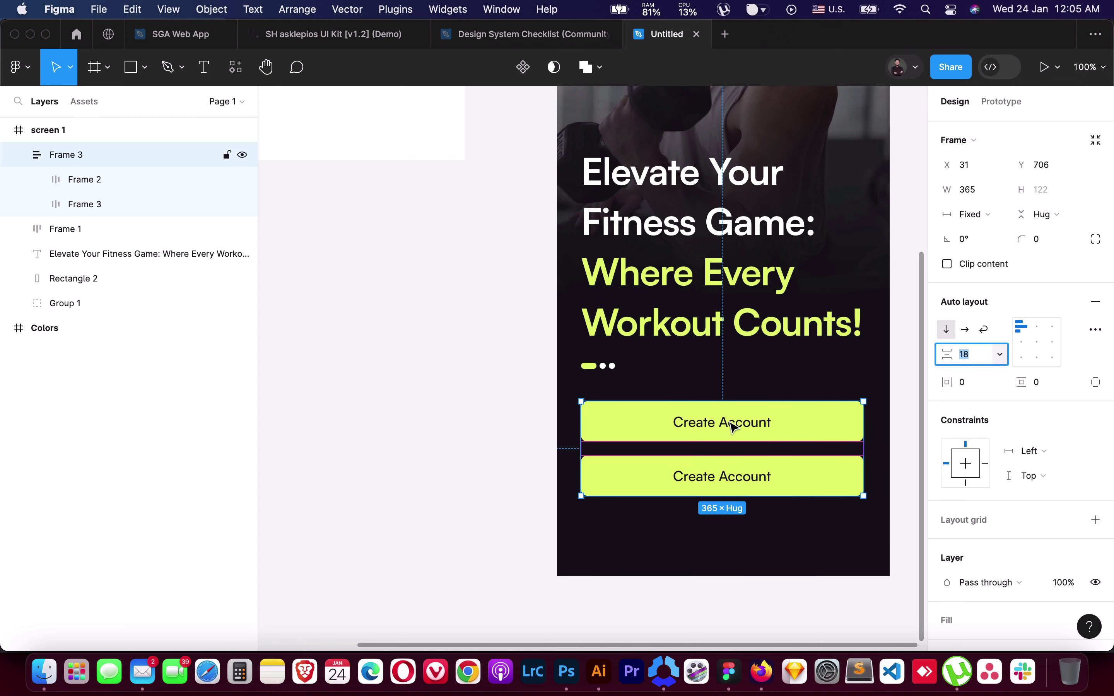
left_click_drag(728, 425, 729, 430)
Give the second button the white fill style and relabel it 'Log In'
left_click(818, 483)
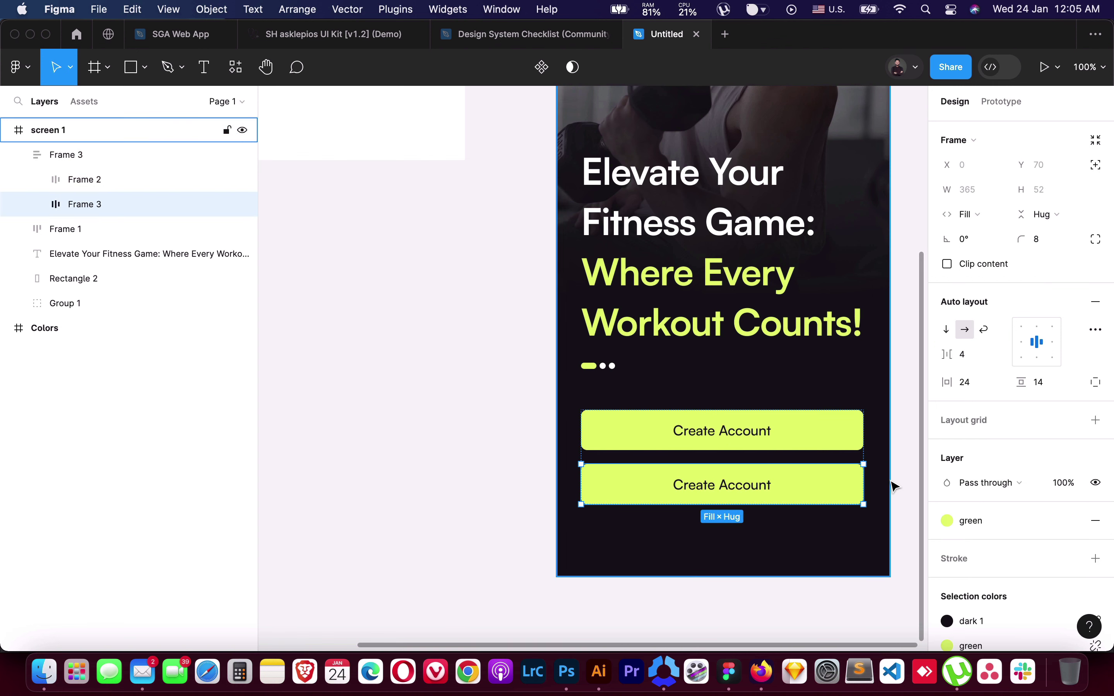
left_click(1019, 521)
left_click(792, 595)
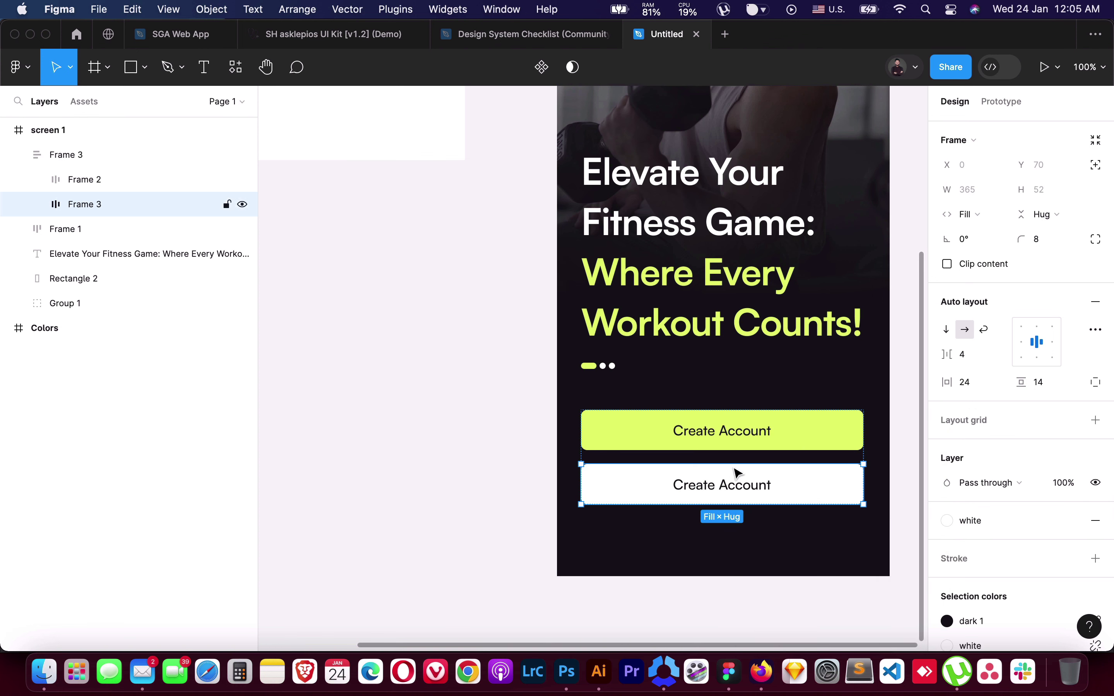
double_click(742, 489)
type("Log In")
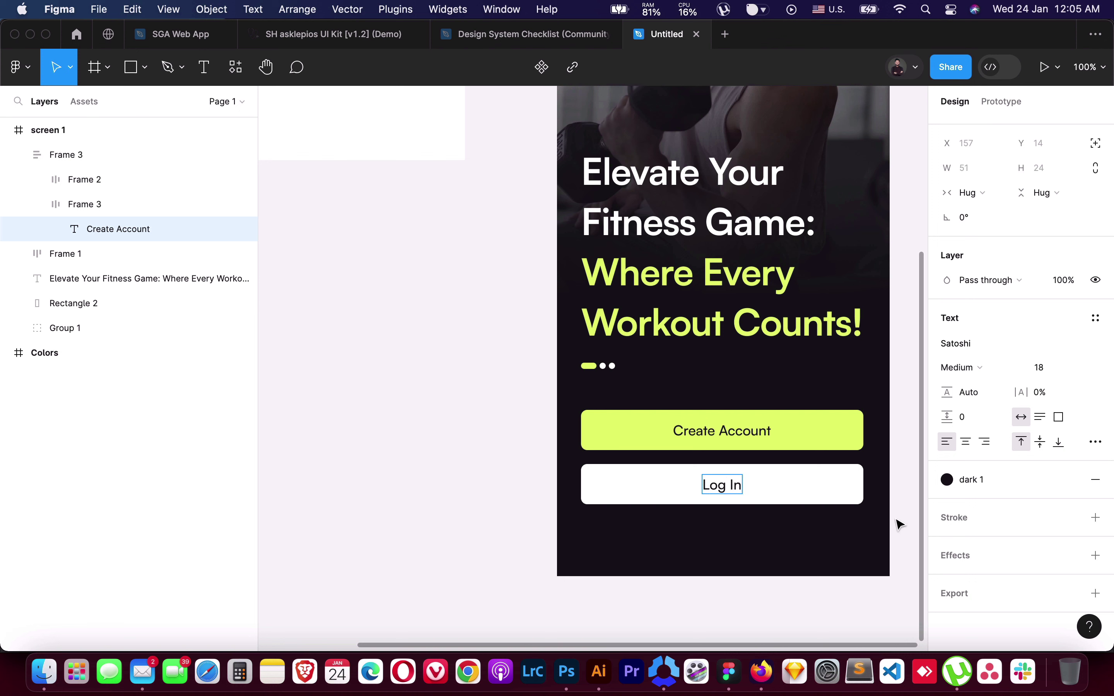
key("Escape")
Reselect the button group, then zoom out to view the whole screen
left_click(32, 203)
left_click(18, 155)
left_click(489, 617)
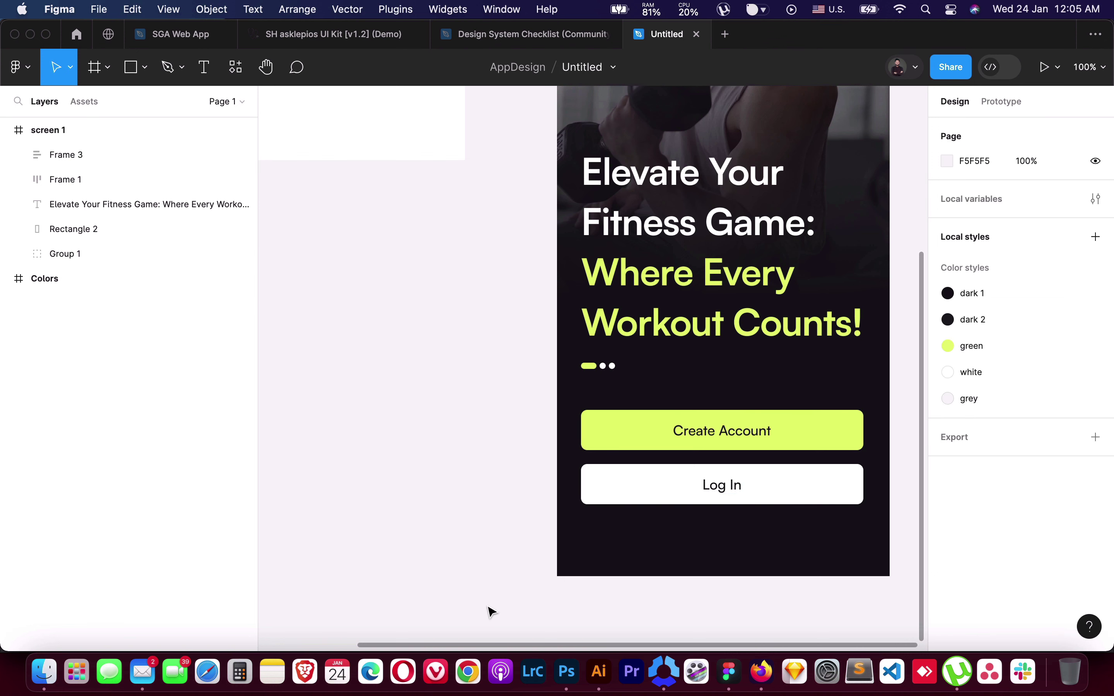
left_click(684, 449)
scroll(683, 449, "down", 5)
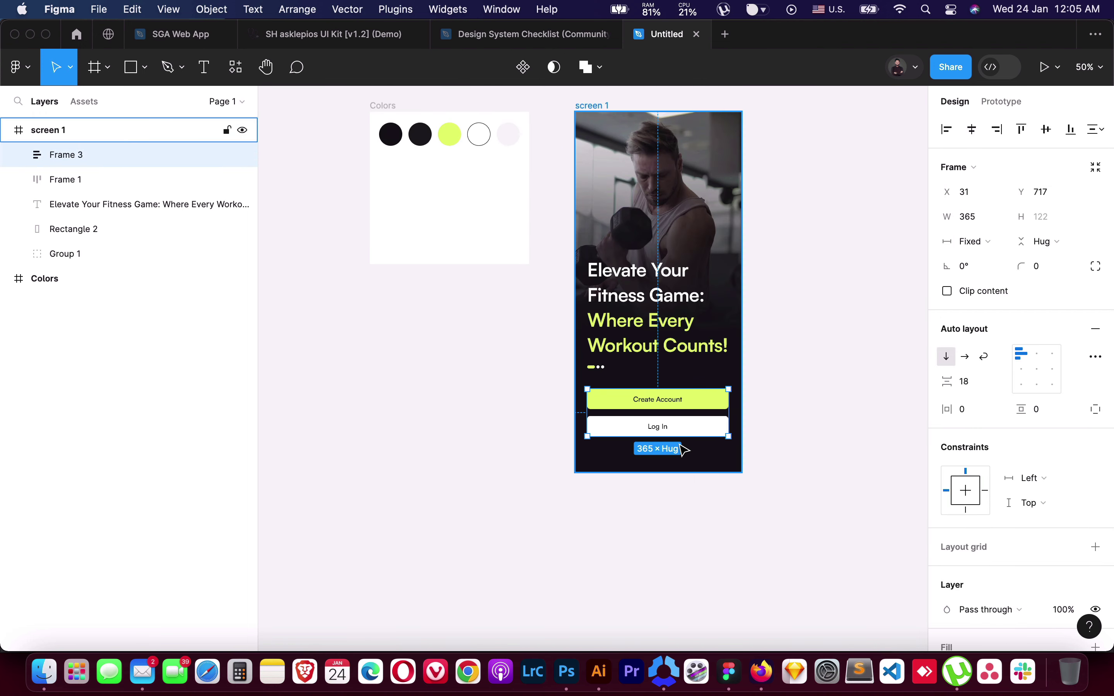
left_click(751, 428)
scroll(751, 428, "up", 5)
scroll(755, 430, "right", 3)
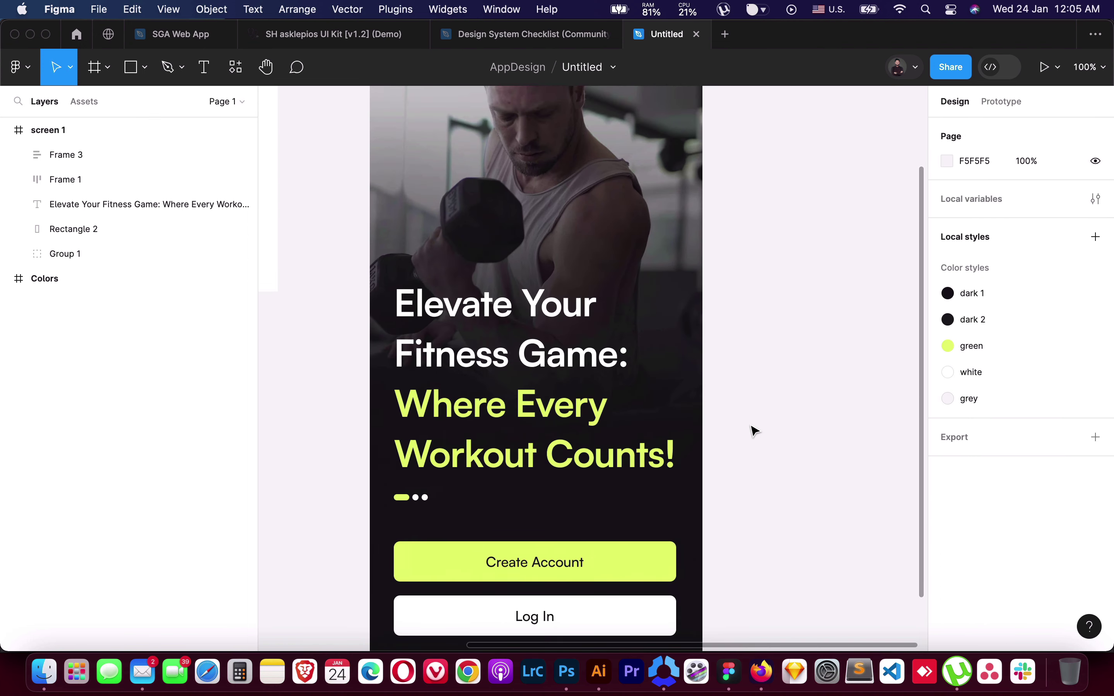
key("minus")
Duplicate screen 1 as screen 2 and replace the name in the greeting
left_click(498, 171)
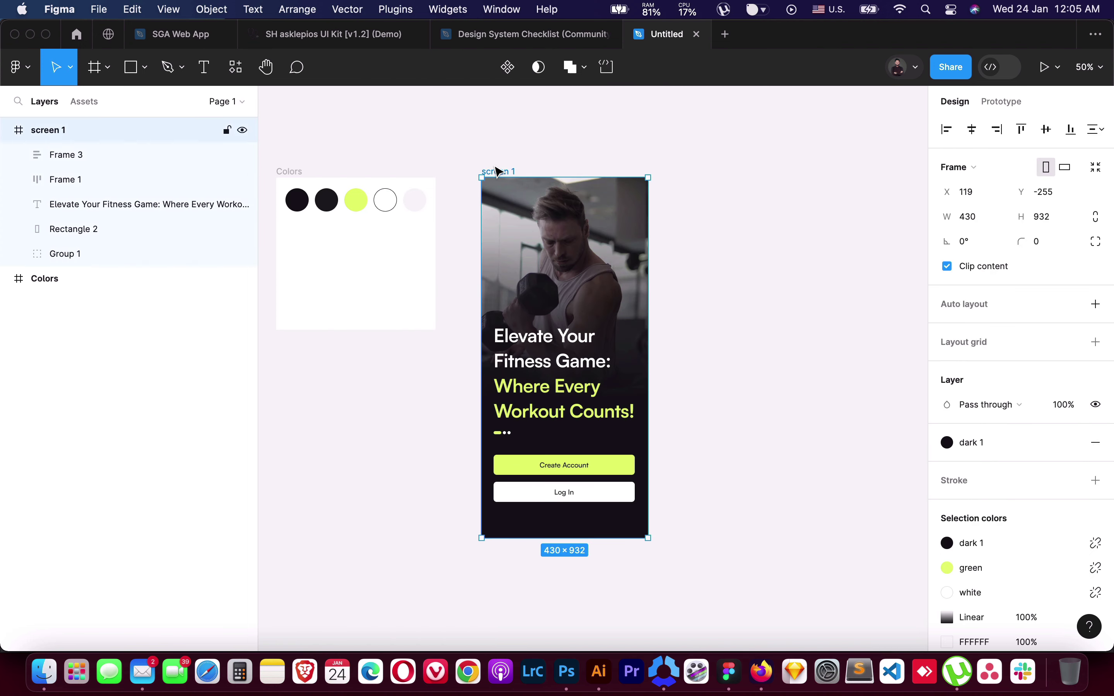
key("super+d")
type("Hi,")
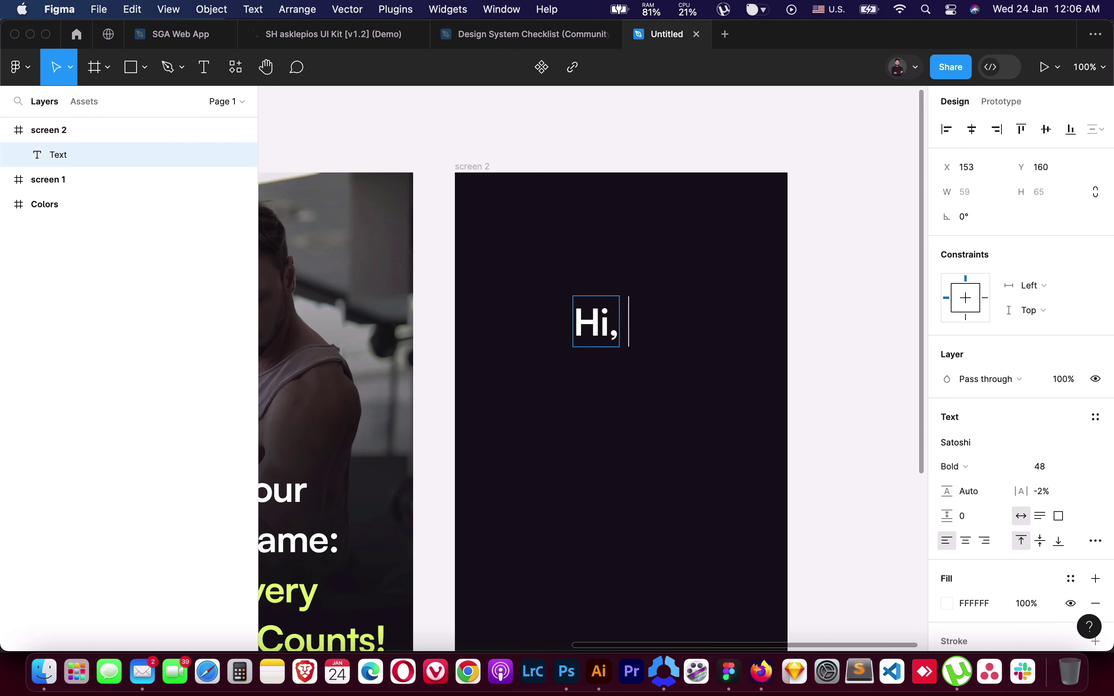
type("Mike")
key("Escape")
Make the greeting Regular weight and set its font size to about 12
left_click(983, 467)
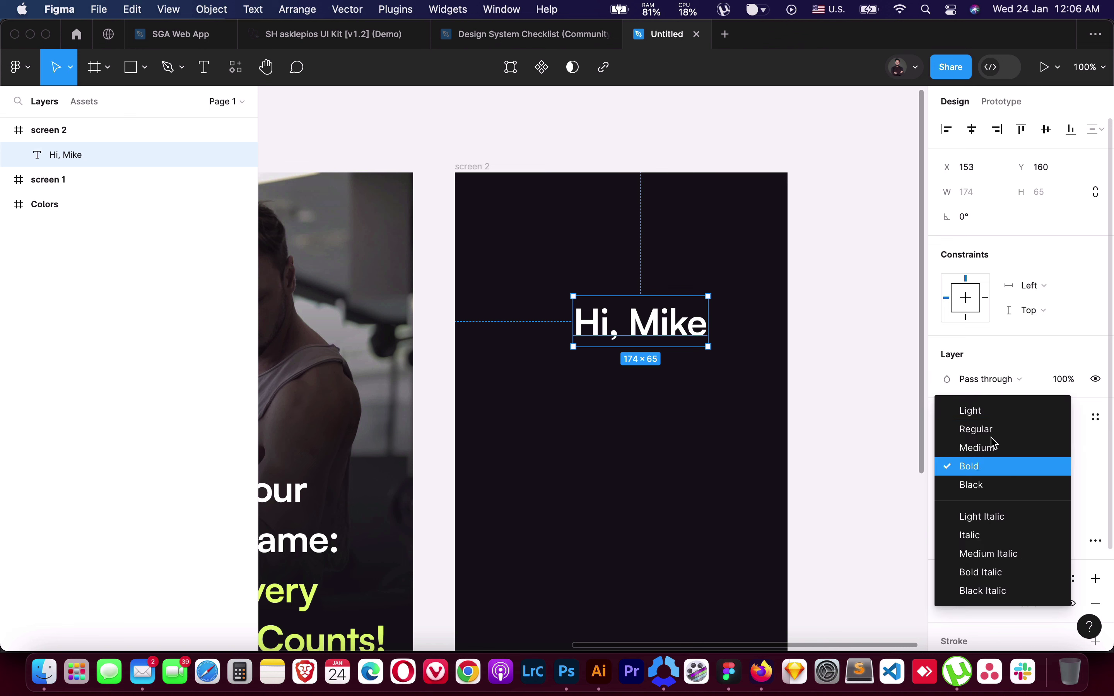
left_click(990, 429)
left_click(1055, 474)
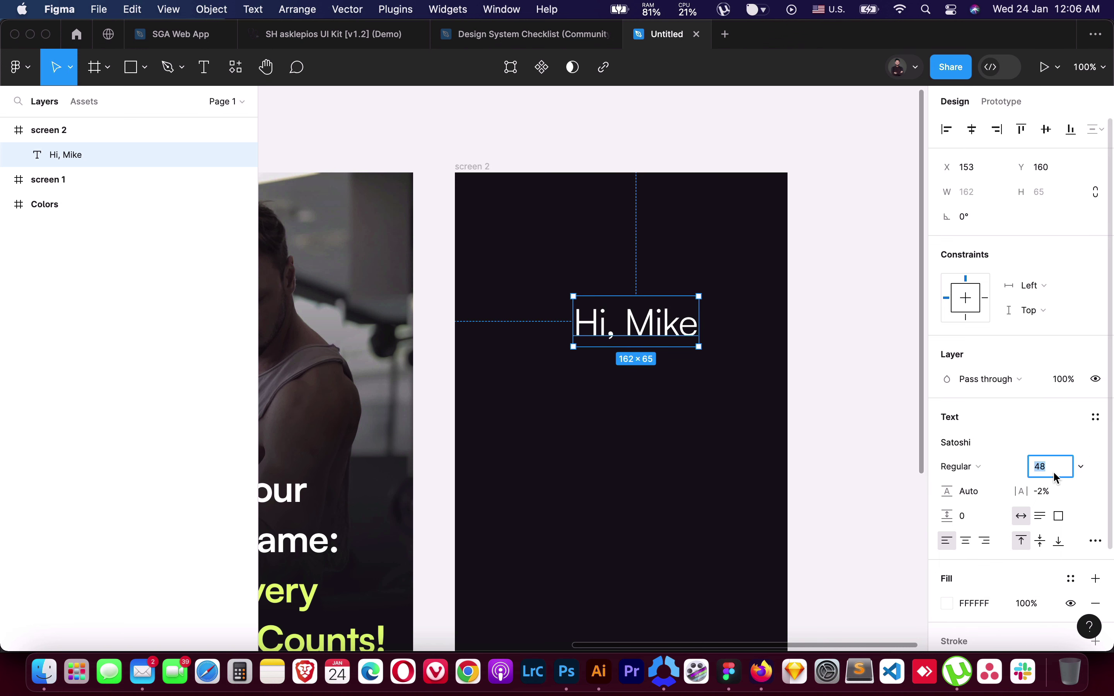
type("12")
left_click(1054, 500)
type("0")
key("Return")
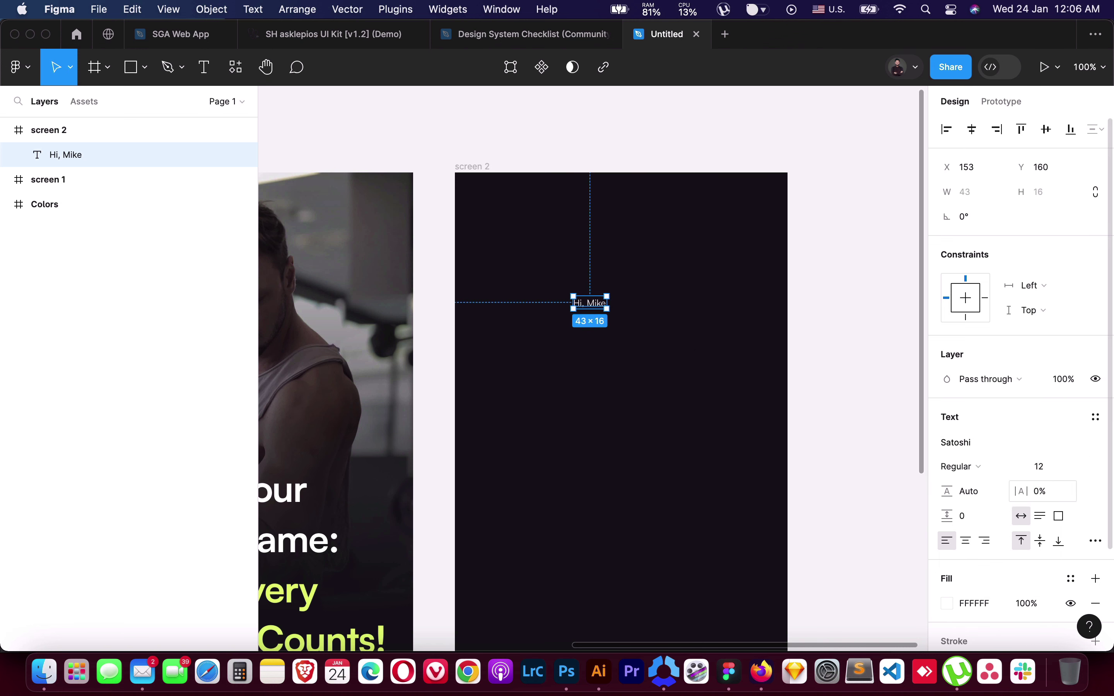
left_click(1050, 467)
key("Up")
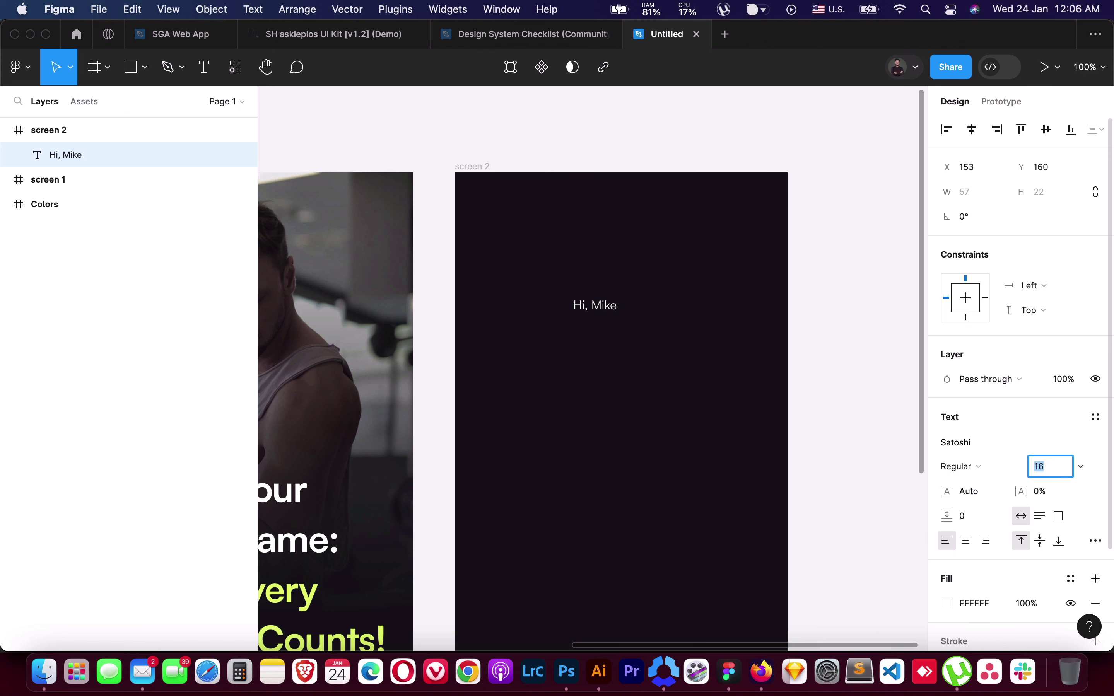
Apply the white colour style to the greeting and move it to screen 2's top-left
left_click(1071, 578)
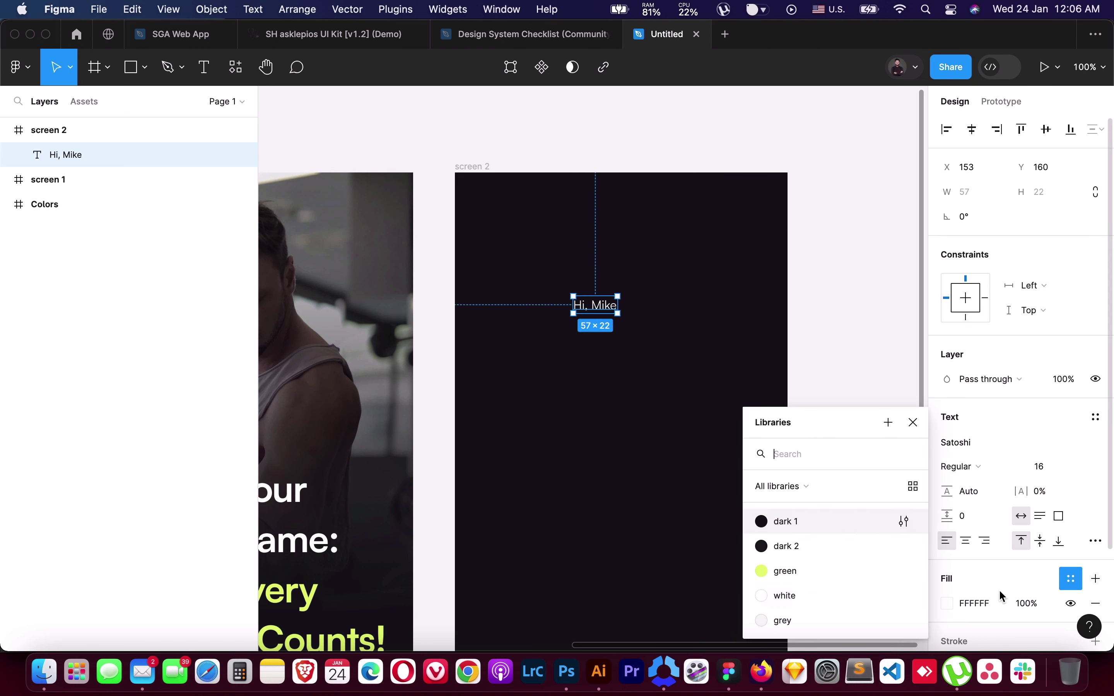
left_click(782, 598)
mouse_move(603, 312)
left_mouse_down()
mouse_move(512, 206)
mouse_move(515, 215)
left_mouse_up()
left_click(681, 228)
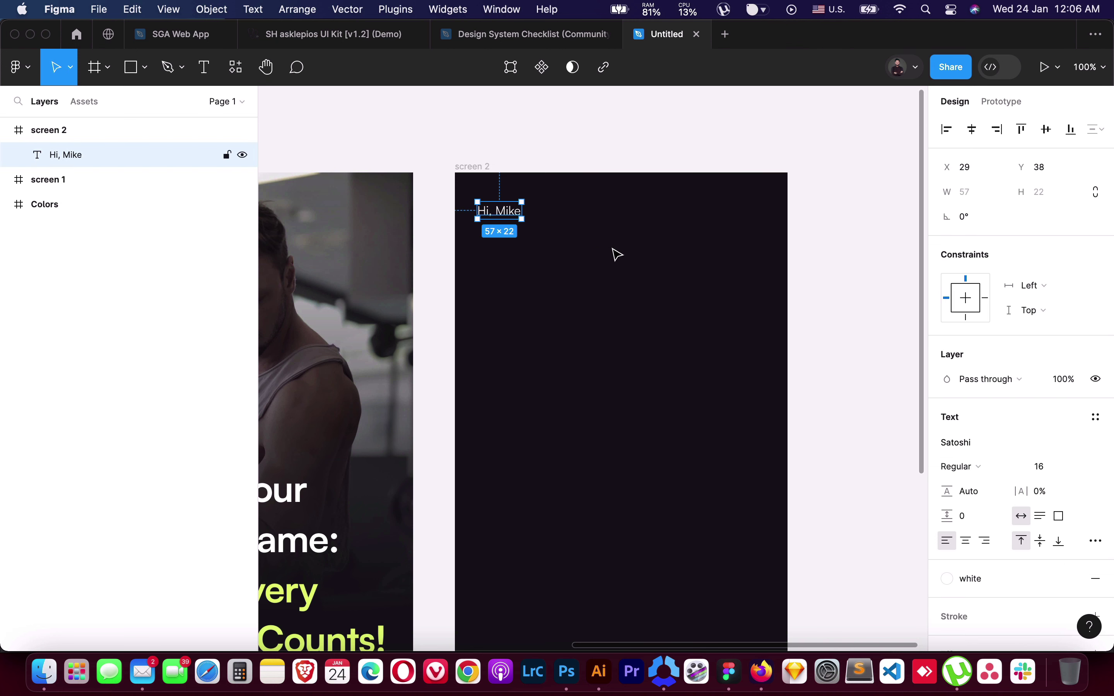
left_click(836, 263)
left_click(514, 252)
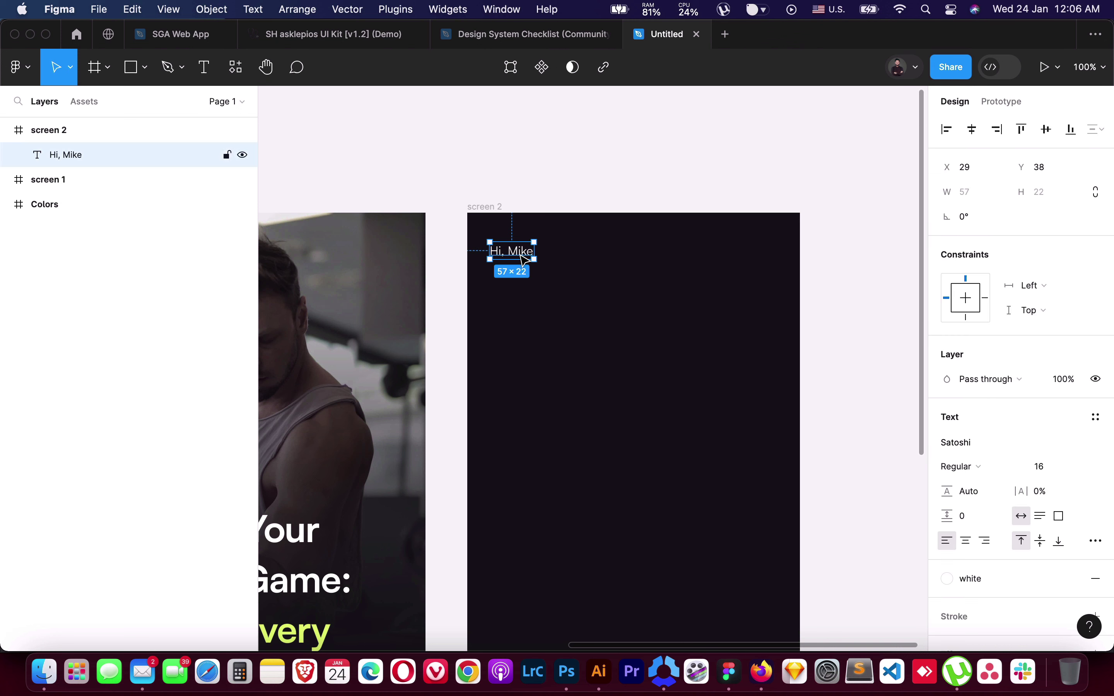
Change the greeting to Medium weight at font size 20
left_click(982, 477)
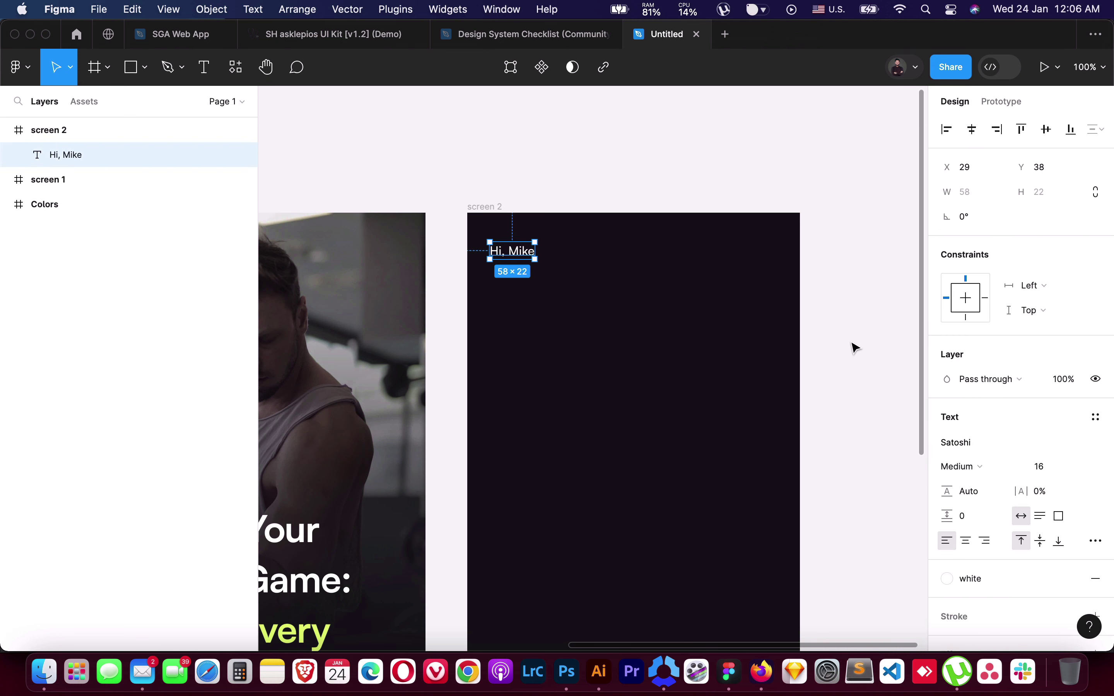
left_click(532, 277)
left_click(514, 252)
left_click(1051, 466)
type("18")
key("Return")
type("20")
key("Return")
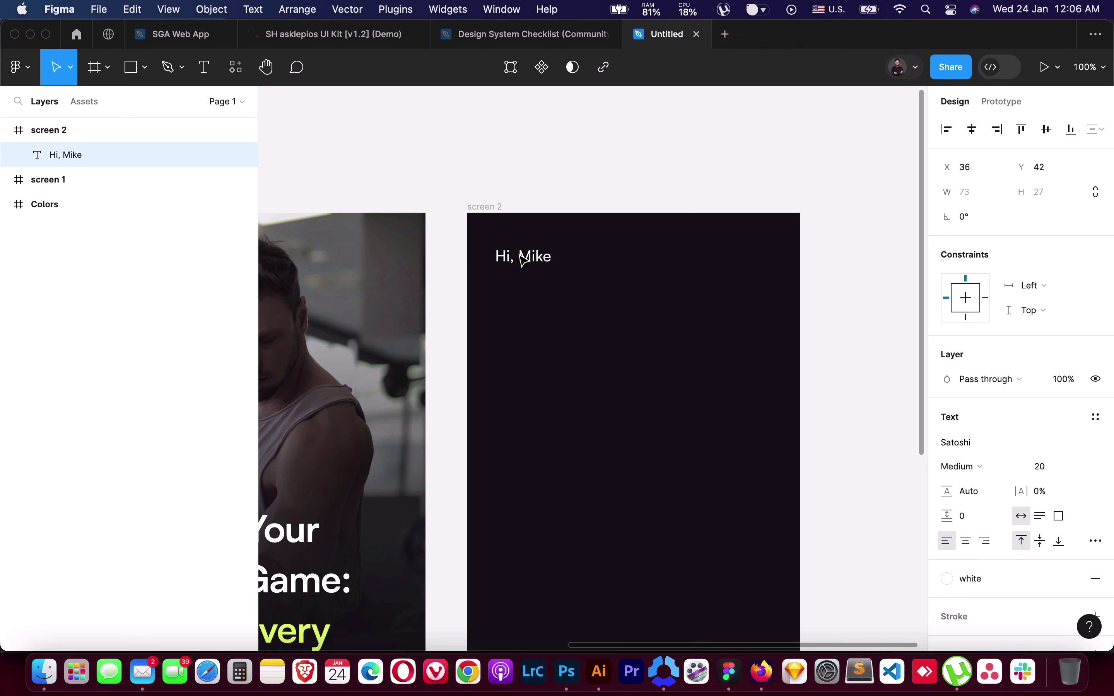
left_click_drag(567, 181, 697, 44)
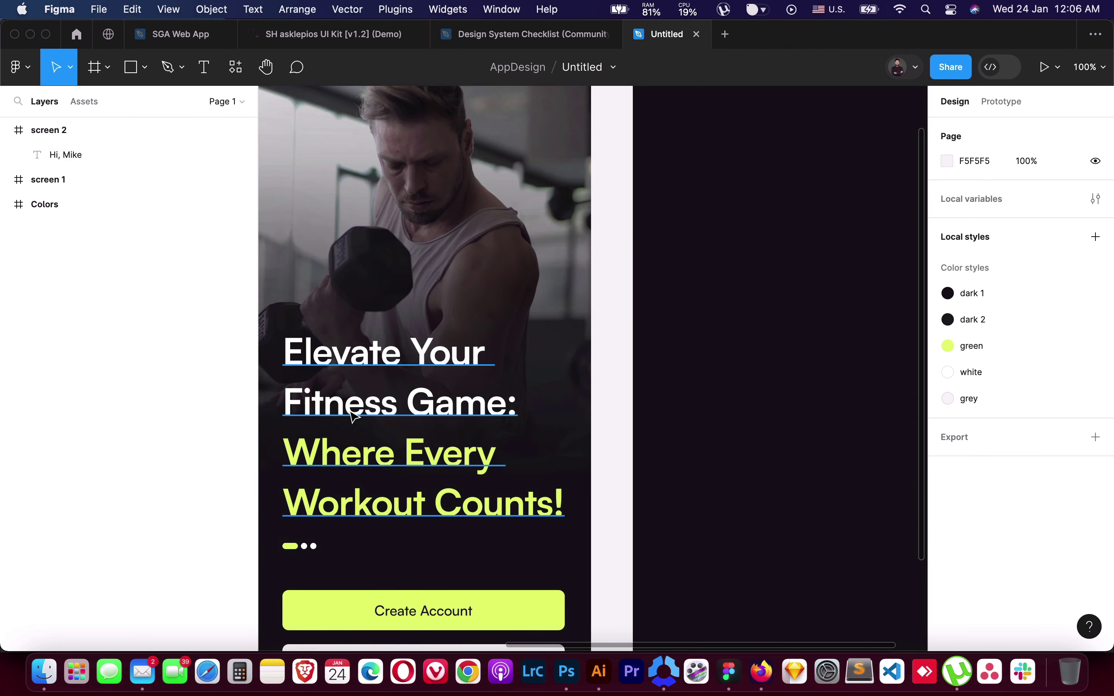
Draw a 43×43 circle at the right end of the greeting row
left_click(414, 415)
left_click(702, 326)
scroll(702, 326, "up", 10)
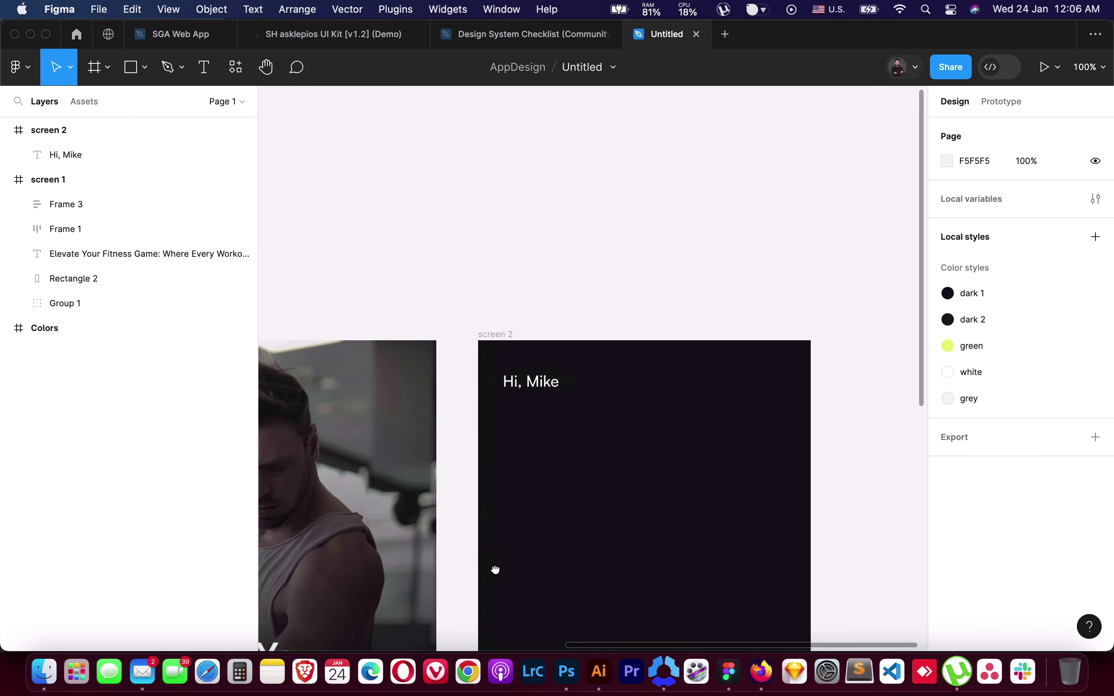
left_click(515, 386)
left_click(692, 386)
scroll(605, 351, "down", 2)
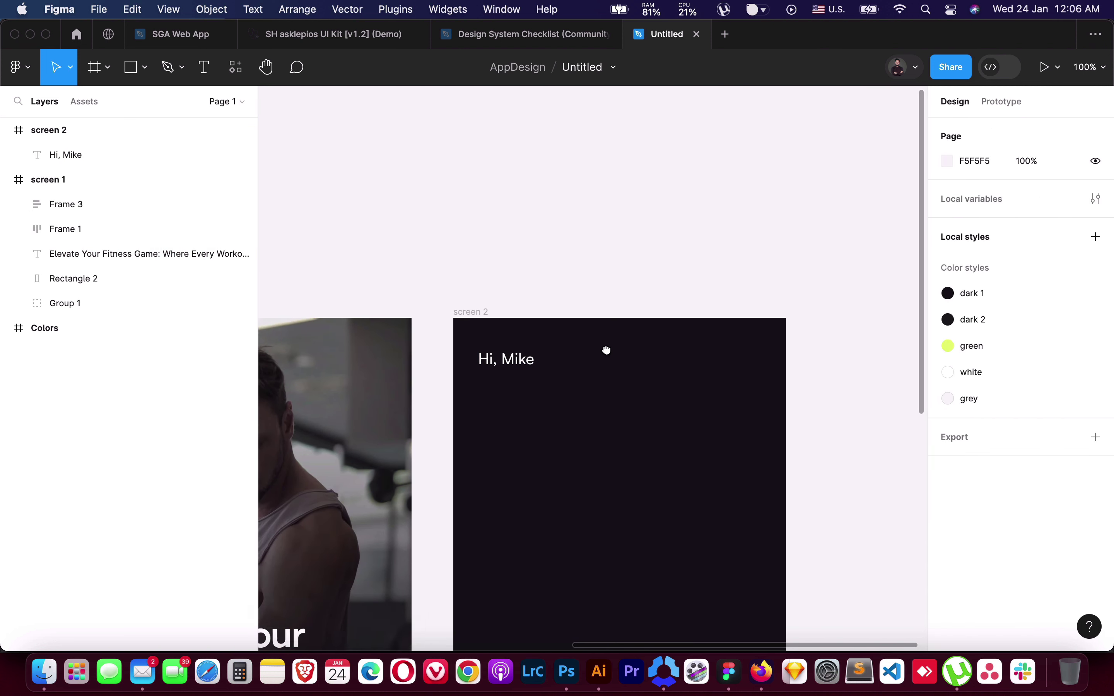
scroll(601, 403, "down", 3)
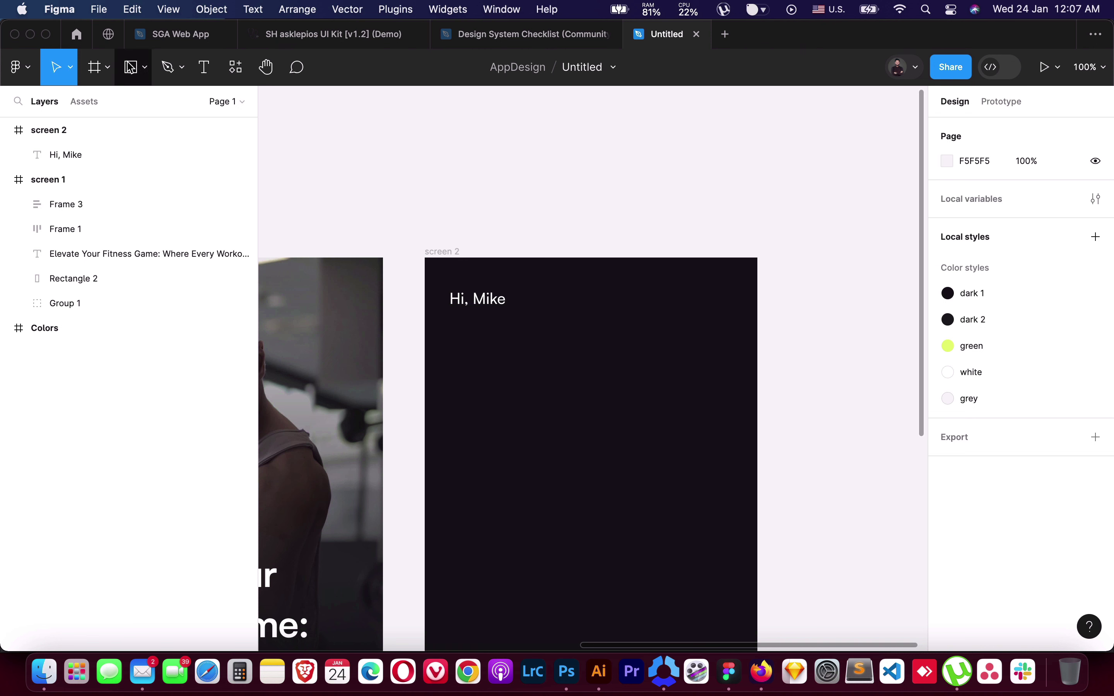
left_click(144, 68)
left_click(92, 159)
mouse_move(591, 319)
left_mouse_down()
mouse_move(627, 354)
mouse_move(714, 304)
left_mouse_up()
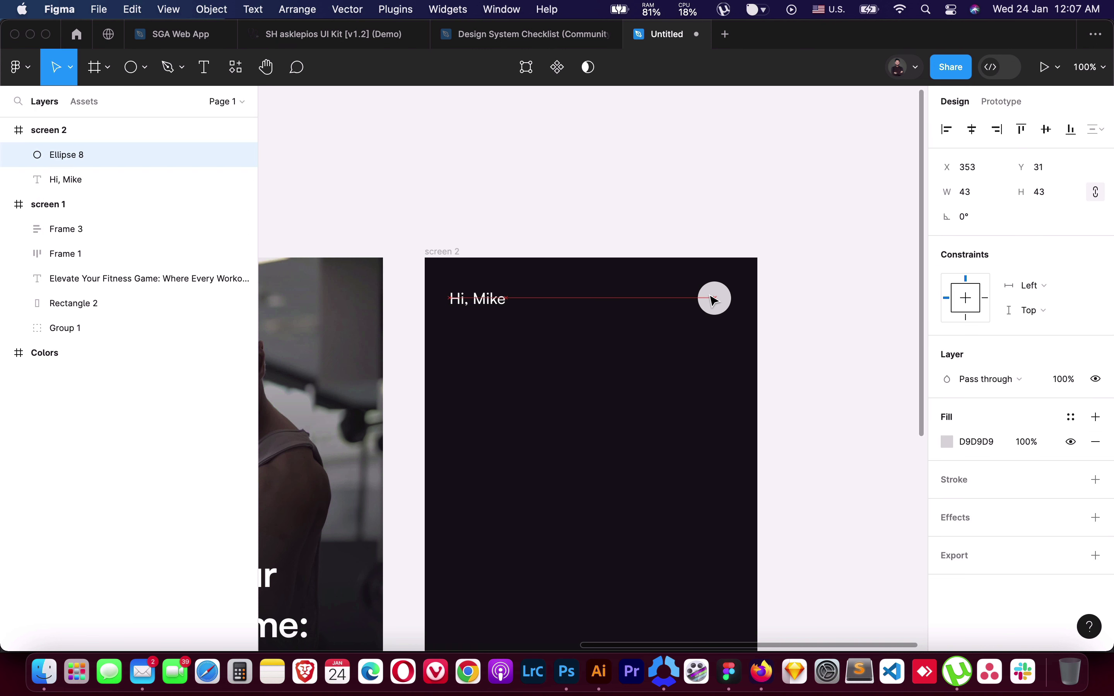
Wrap the greeting and circle in an auto-layout frame centred horizontally in screen 2
left_click(498, 300, "shift")
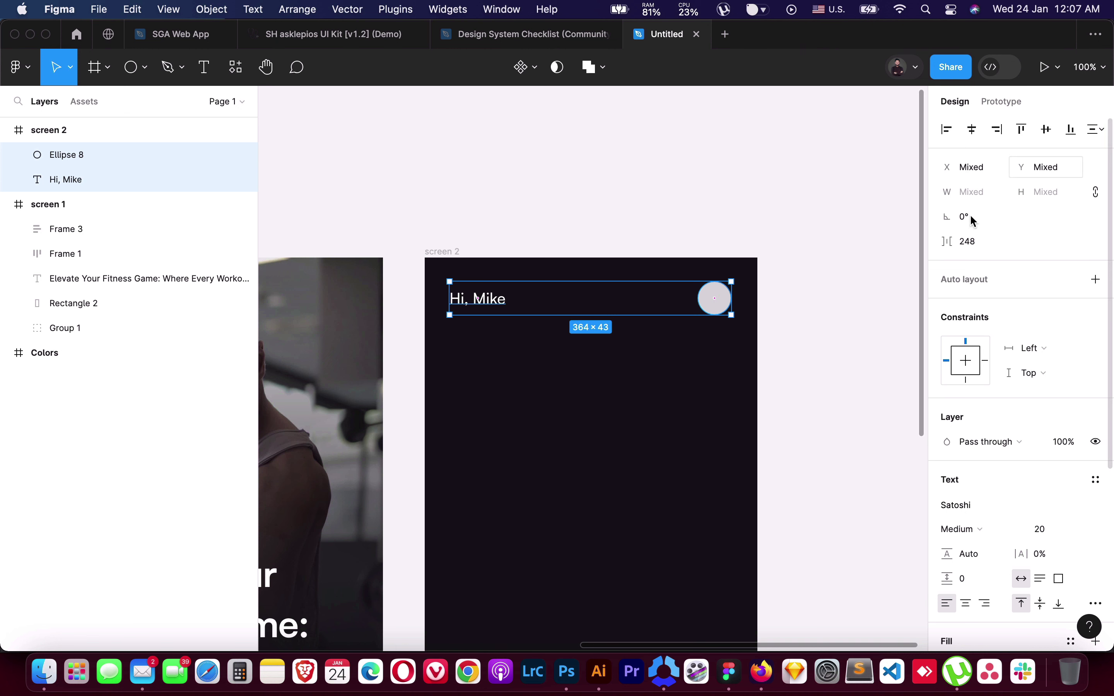
key("shift+a")
left_click(6, 179)
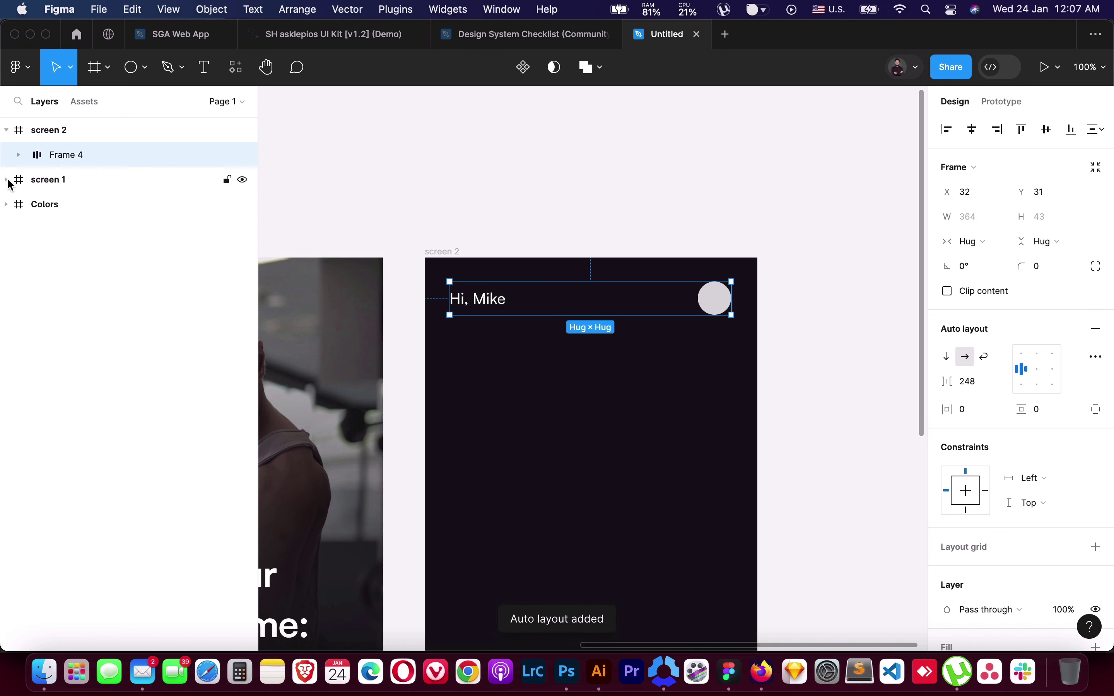
left_click(970, 129)
left_click(820, 368)
left_click(709, 301)
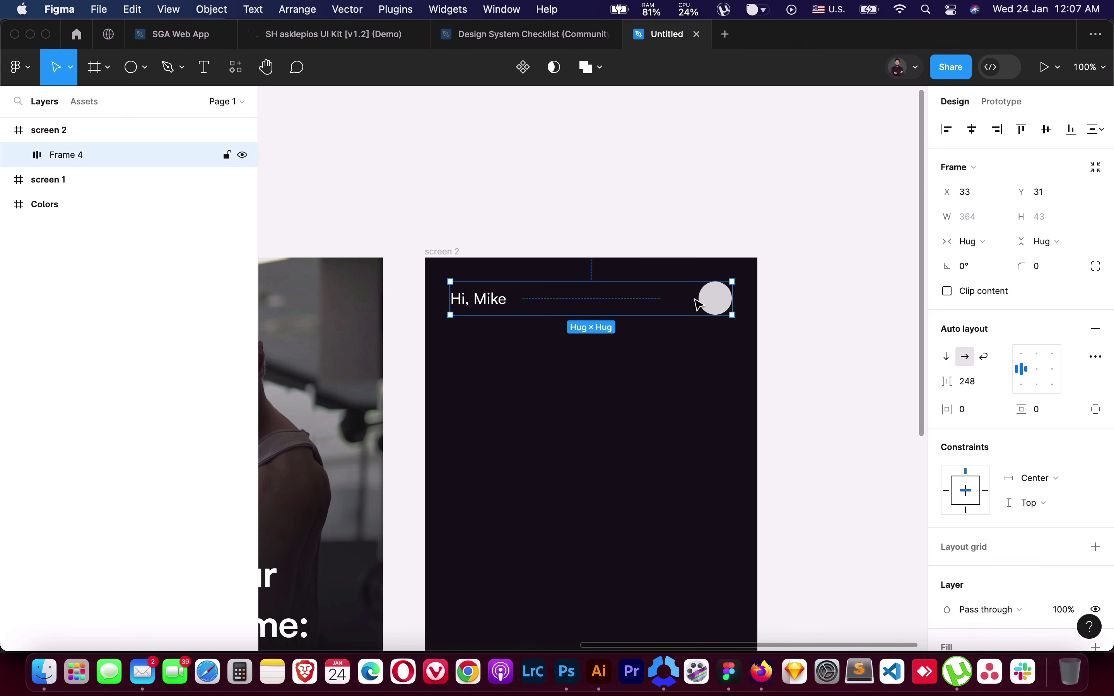
left_click(396, 10)
Fill the circle with a random male photo via the User Profile | Avatar plugin
left_click(442, 220)
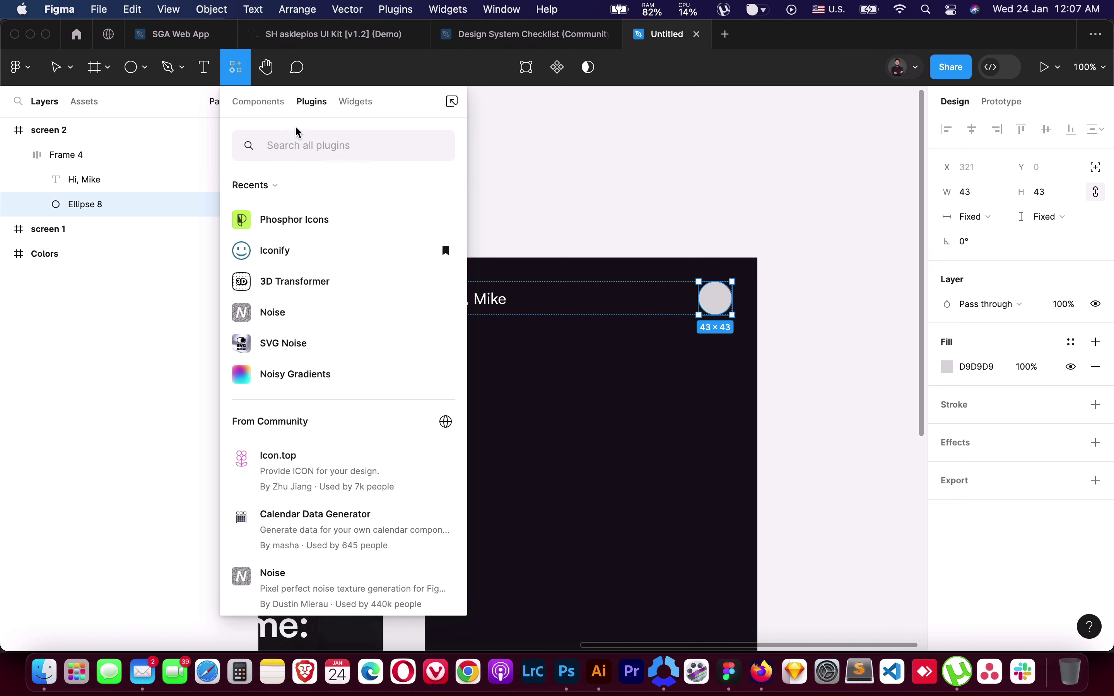
type("a")
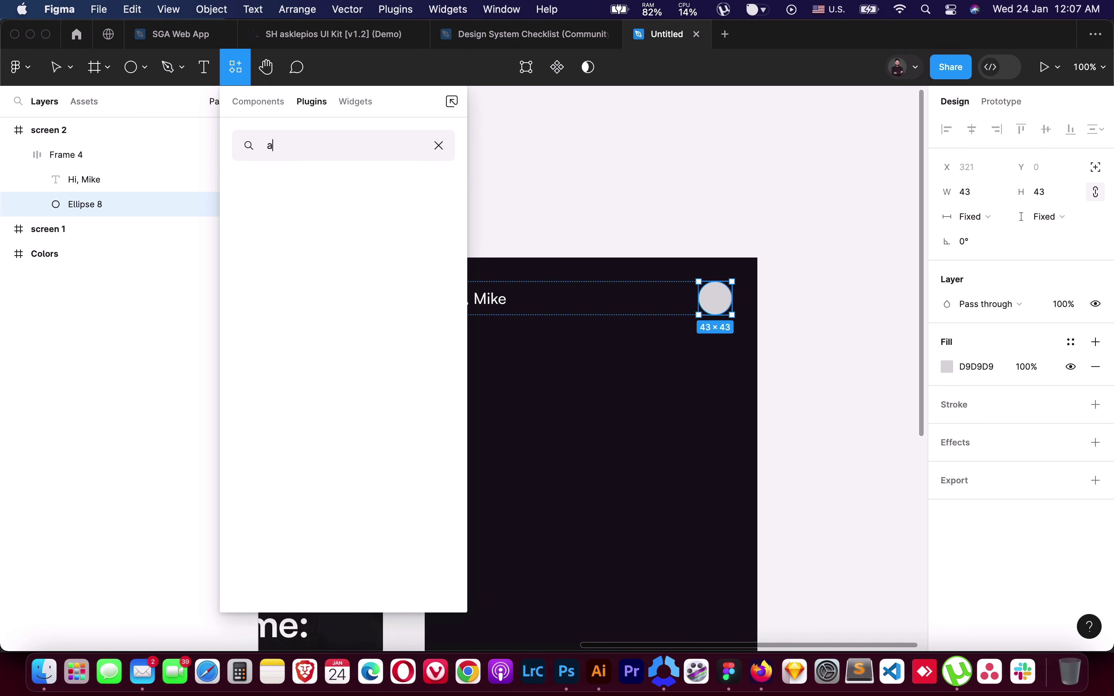
type("vatar")
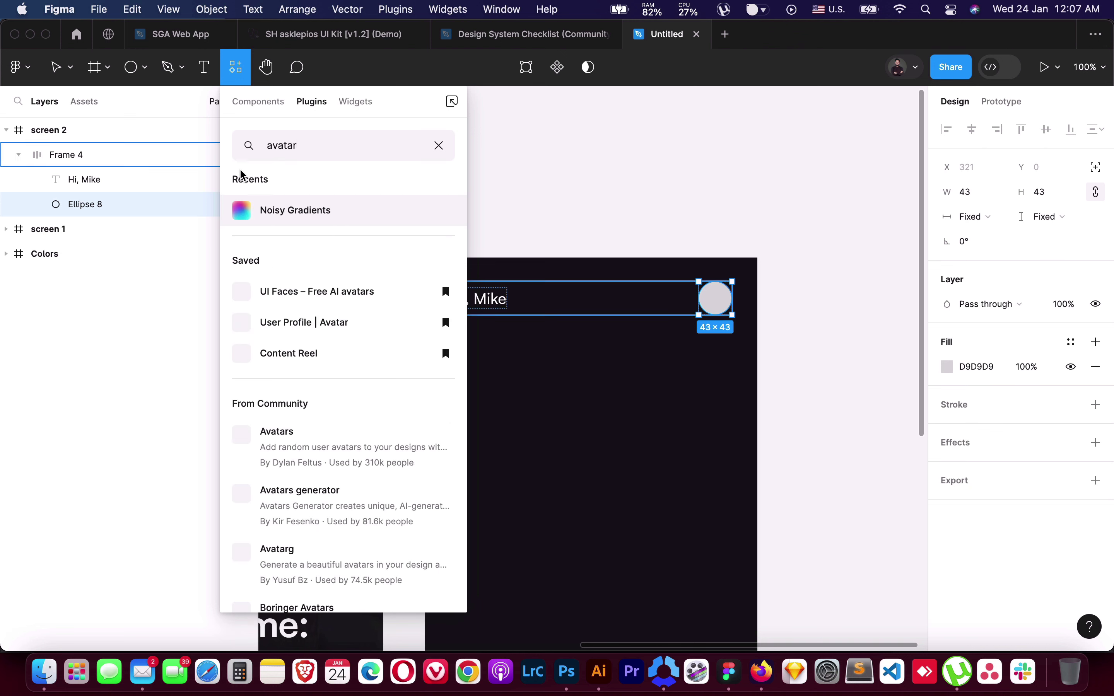
left_click(339, 328)
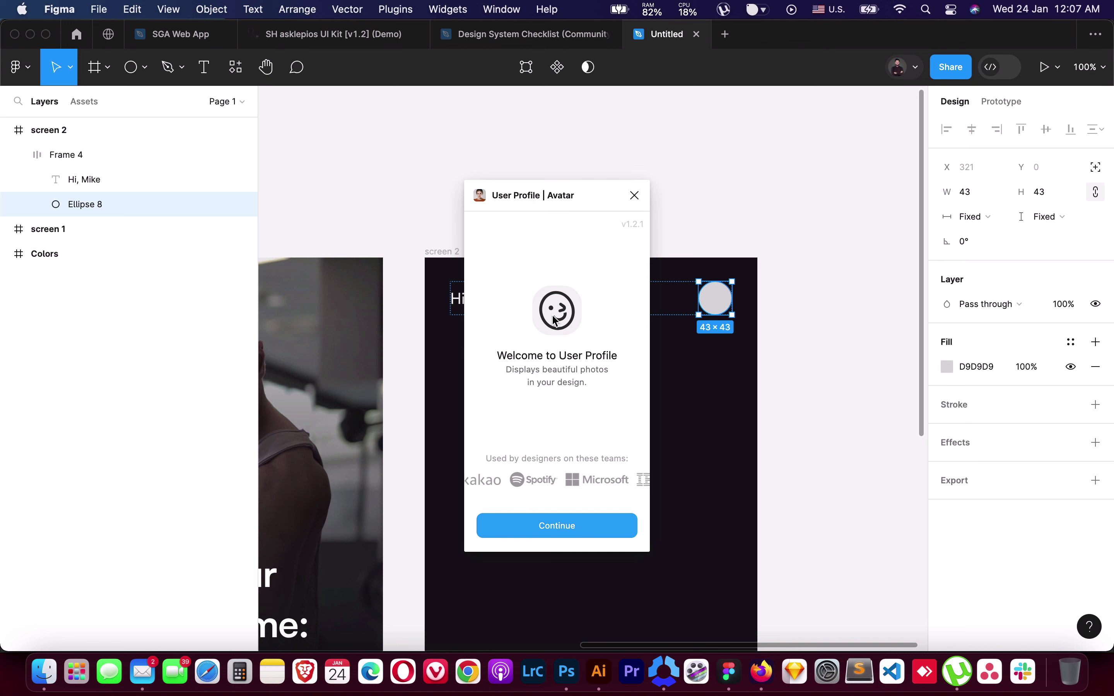
left_click(570, 527)
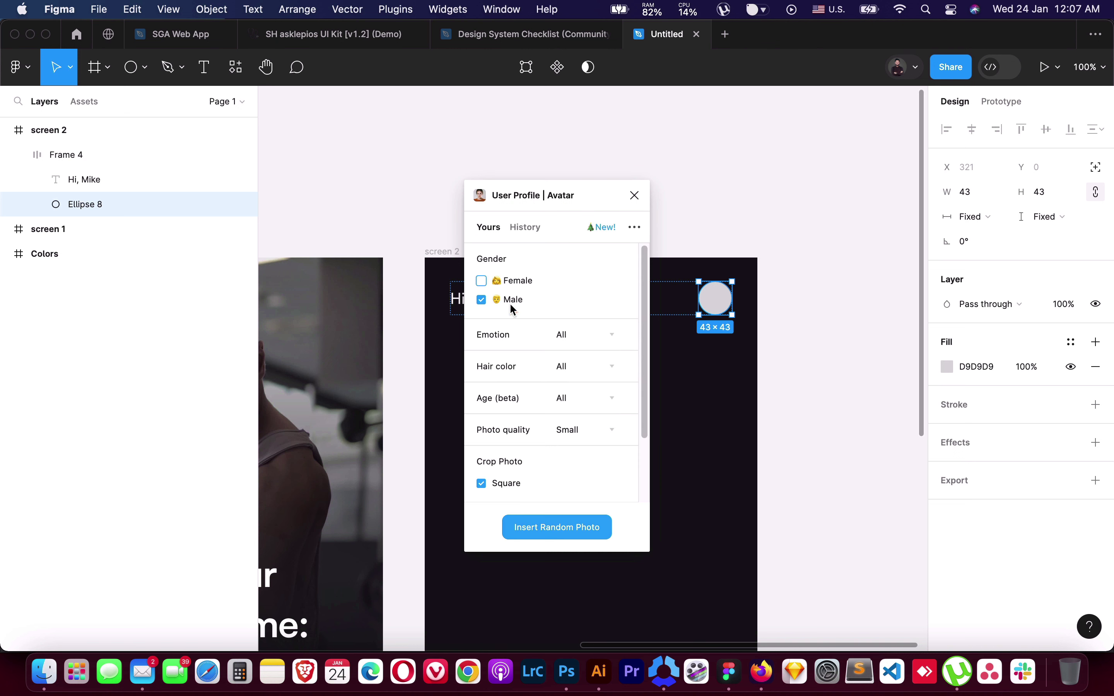
left_click(571, 529)
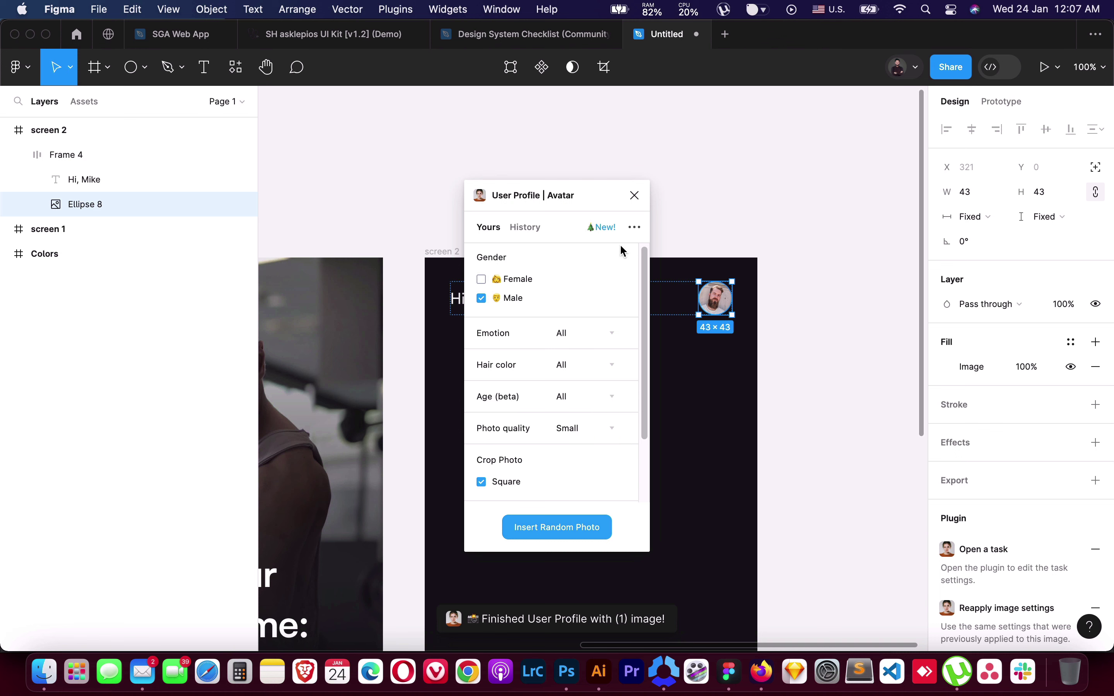
left_click(634, 195)
Reselect auto-layout Frame 4 and collapse its layers
left_click(713, 229)
left_click(670, 294)
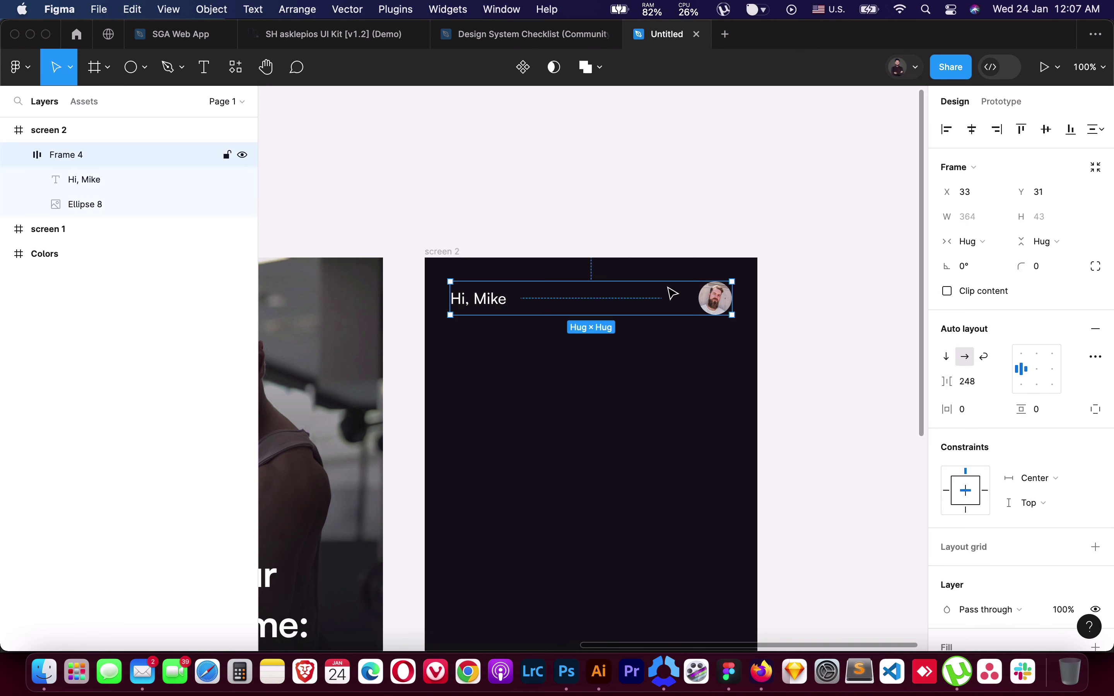
left_click(19, 155)
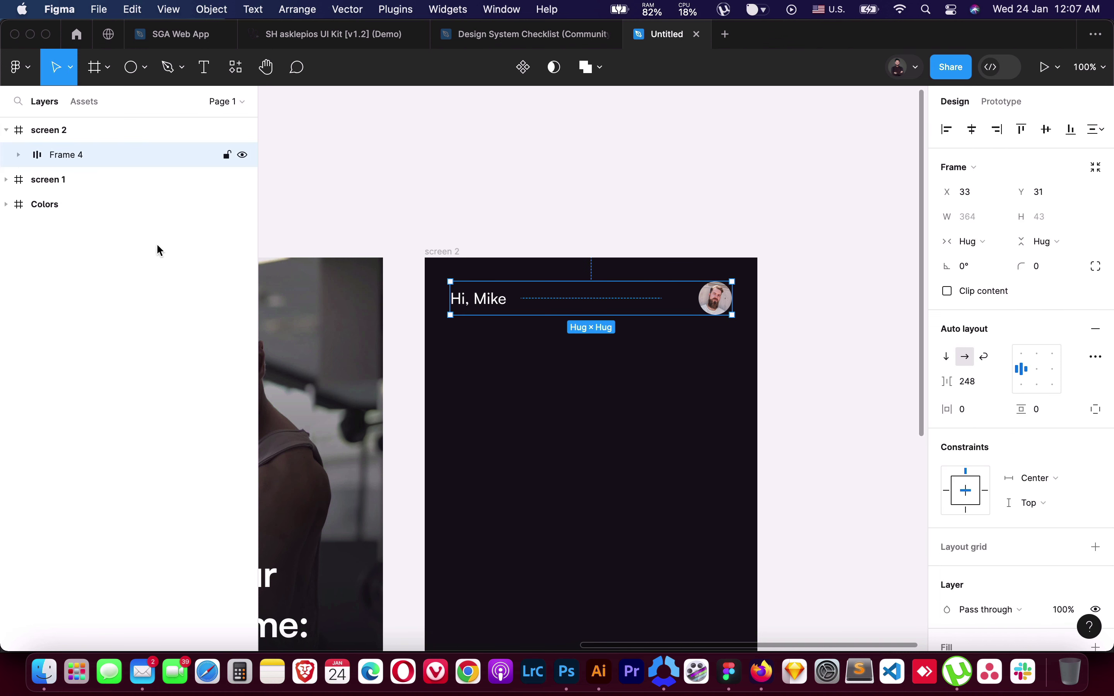
left_click(834, 450)
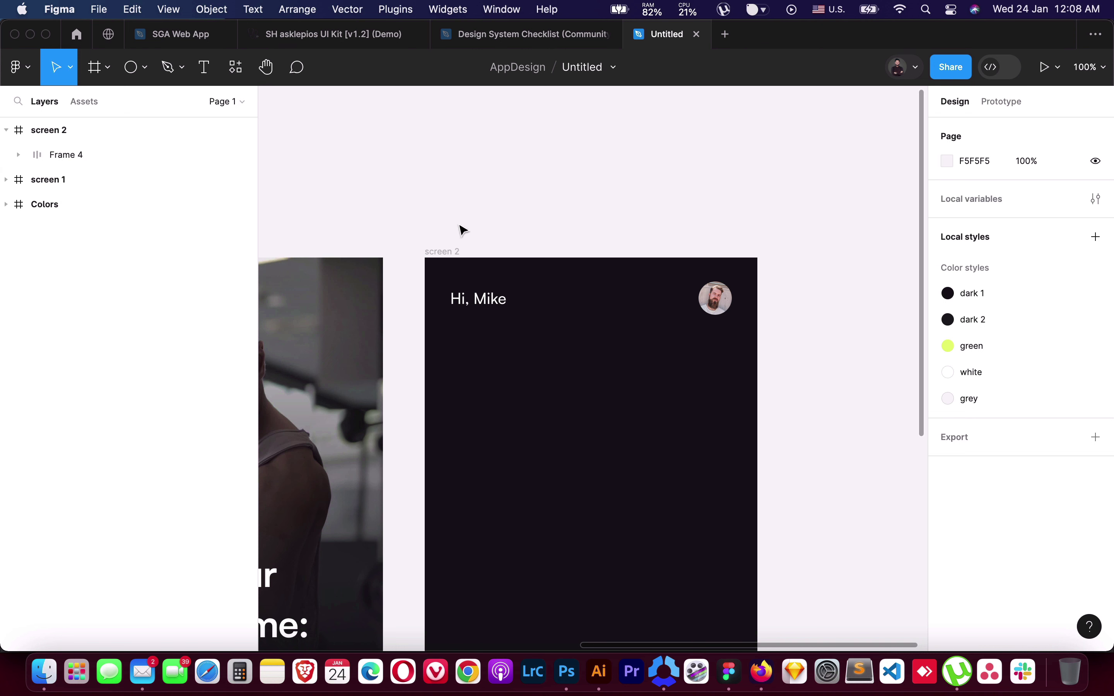
left_click(480, 300)
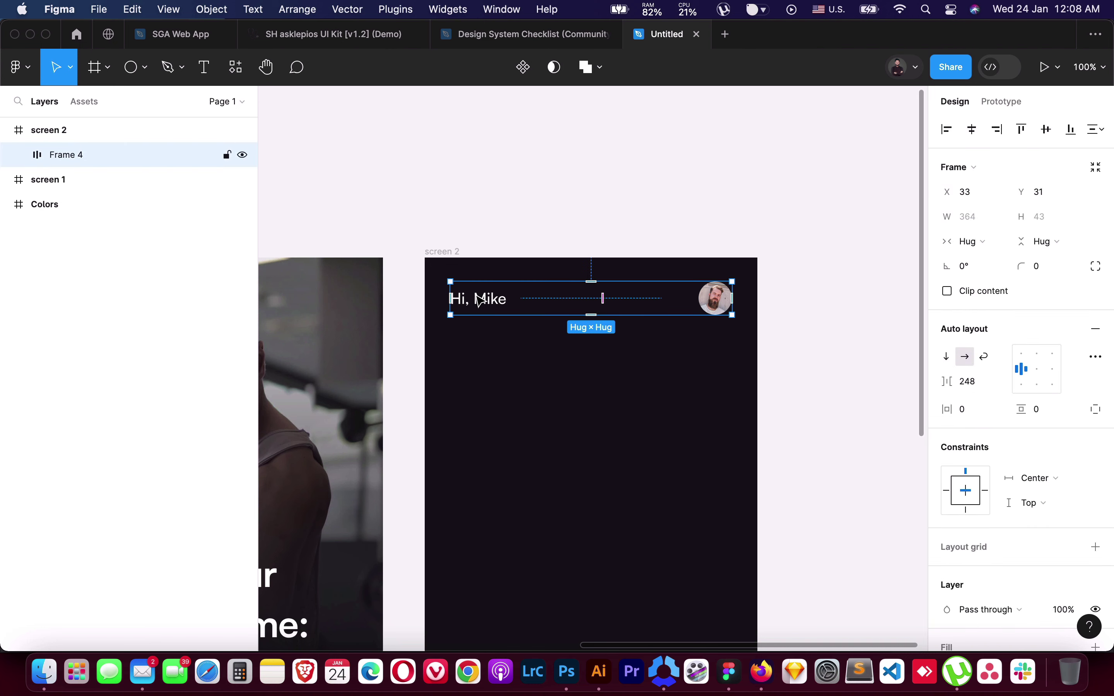
Draw a rectangle just under the greeting row and size it to 364×42
left_click(145, 67)
left_click(128, 106)
mouse_move(451, 331)
left_mouse_down()
mouse_move(475, 353)
mouse_move(741, 392)
left_mouse_up()
left_click_drag(634, 379, 617, 373)
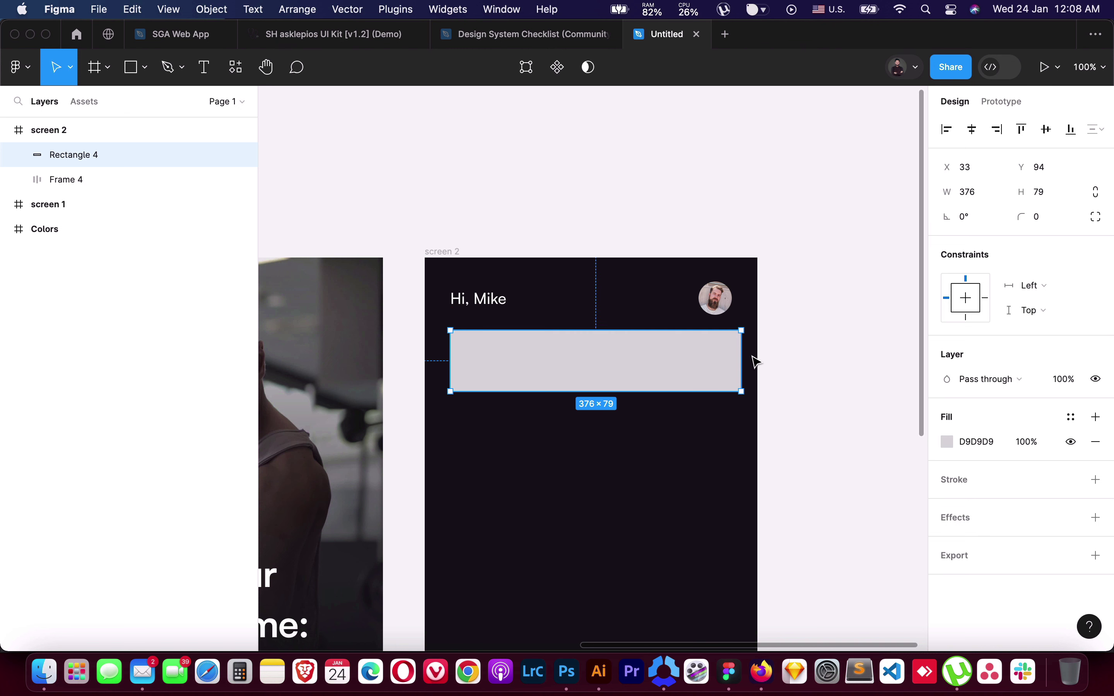
left_click_drag(745, 355, 732, 355)
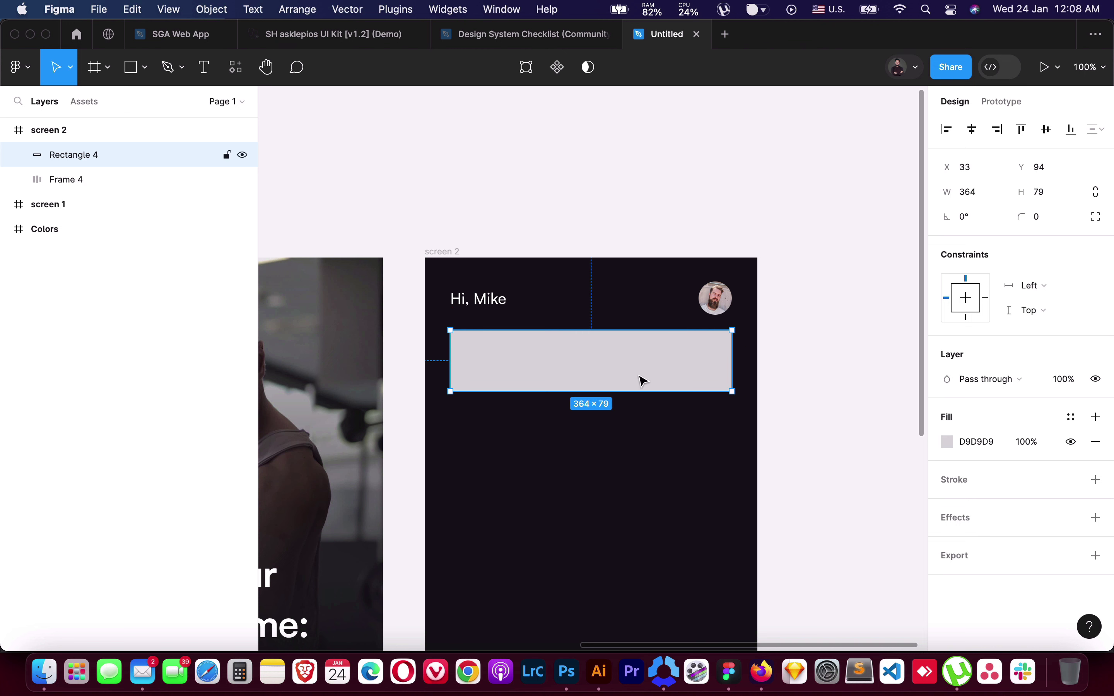
left_click_drag(632, 385, 631, 362)
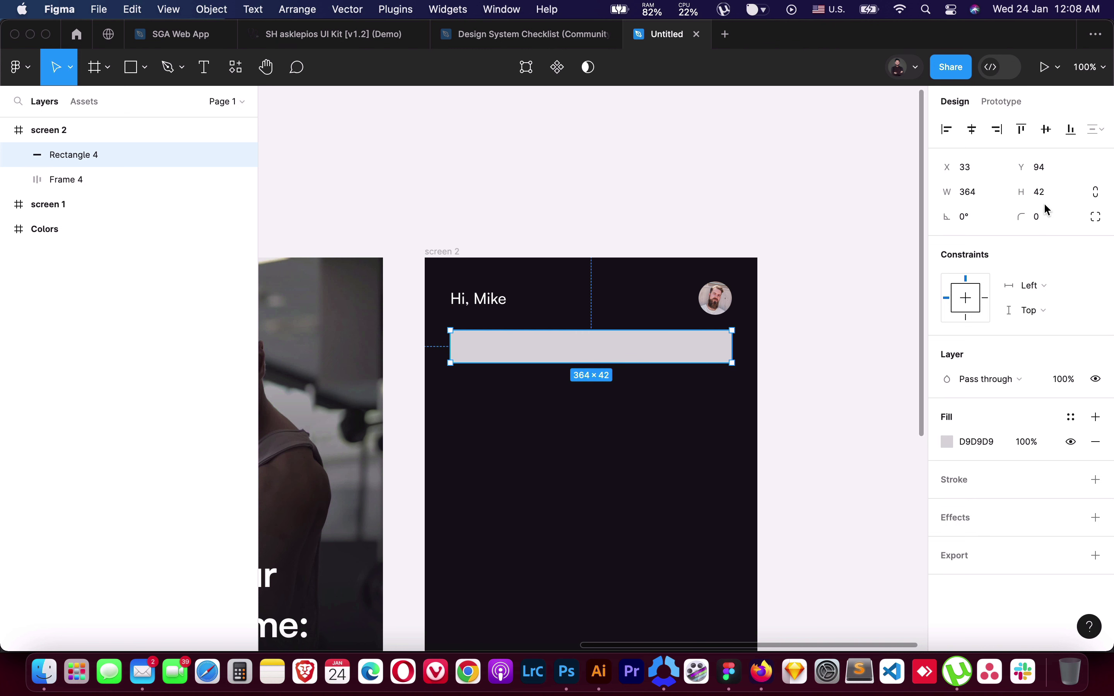
Round the rectangle's corners to 8 and apply the dark 2 fill style
left_click(1044, 220)
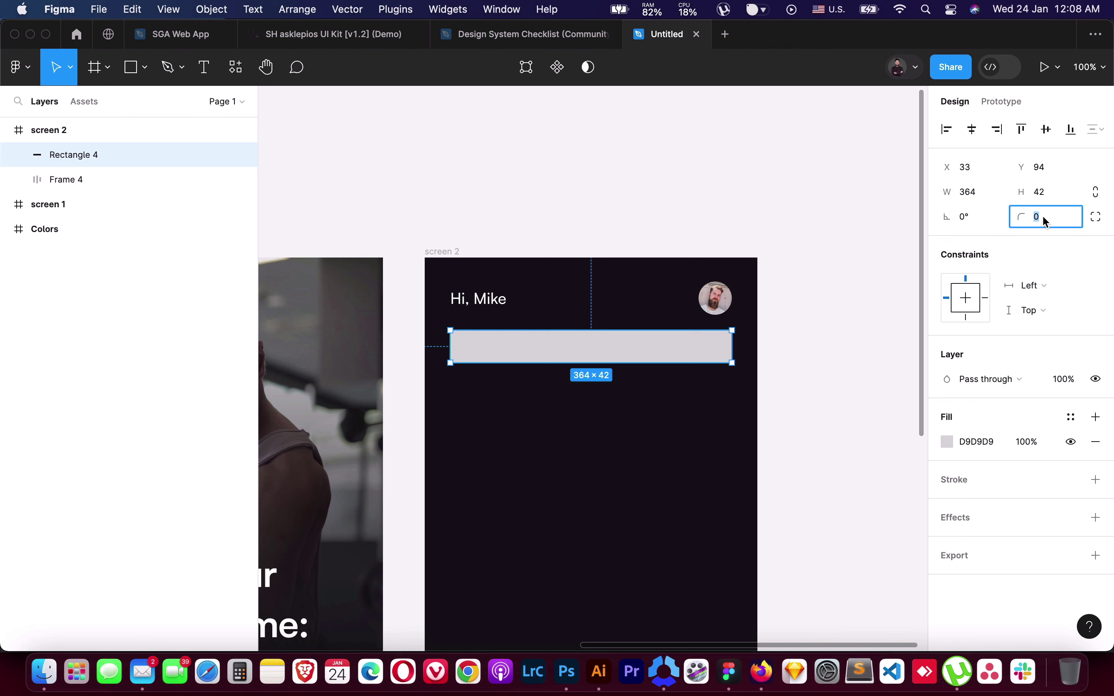
type("8")
key("Return")
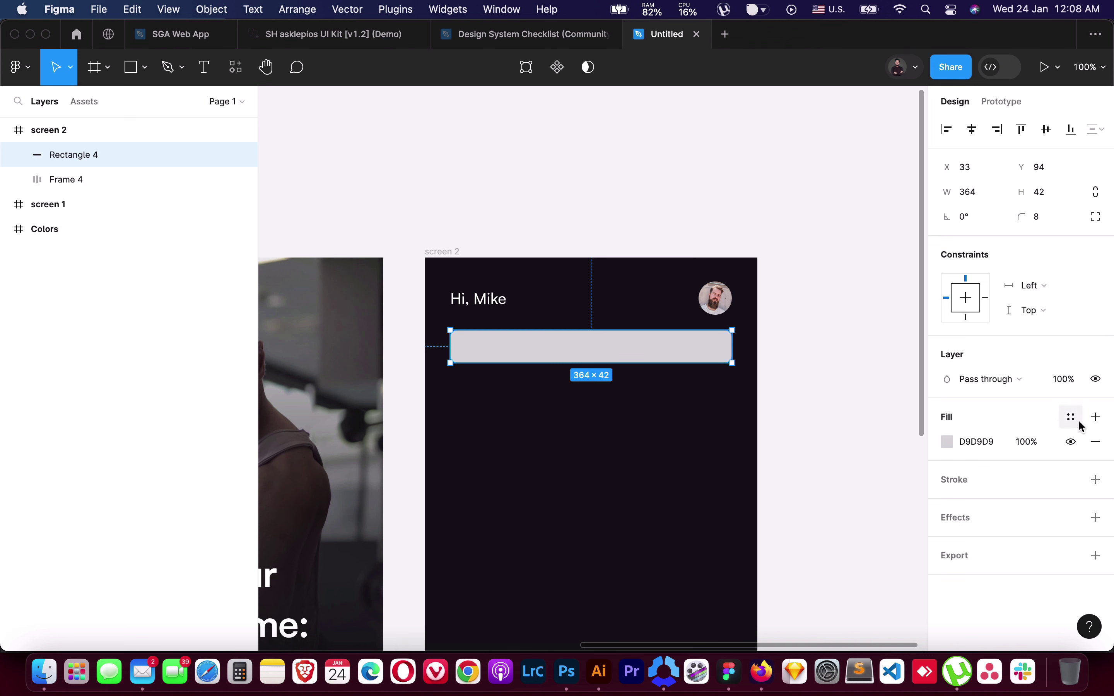
left_click(1071, 417)
left_click(801, 548)
left_click(815, 473)
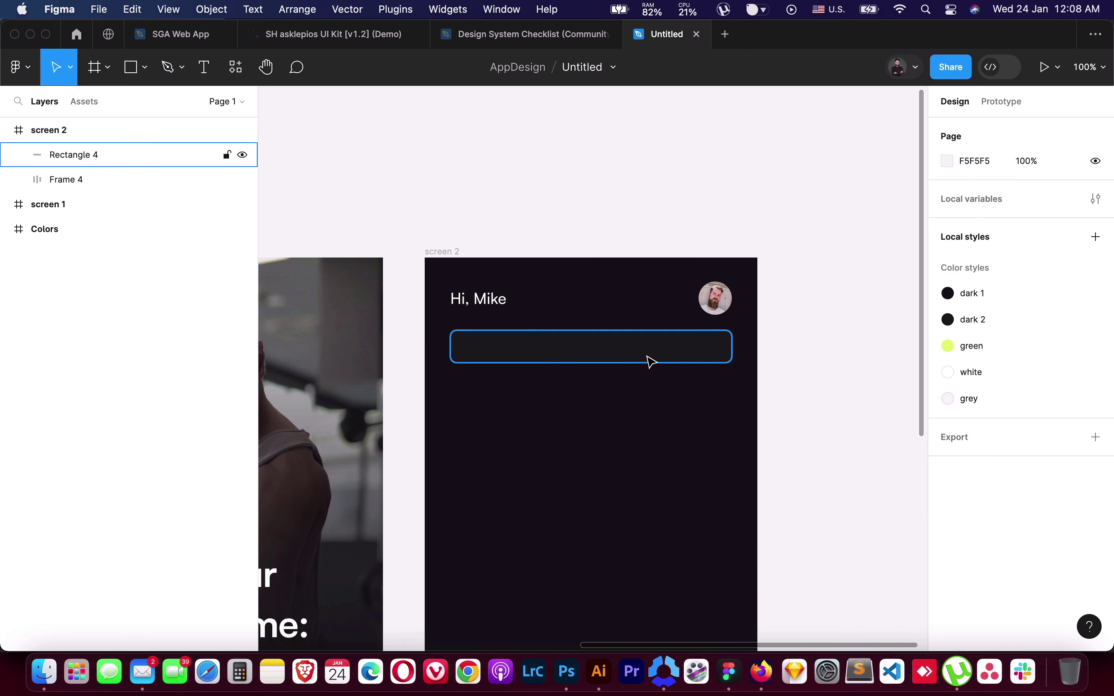
Move the search bar to Y 100 and add a 'Search' text layer inside it
left_click_drag(631, 350, 632, 356)
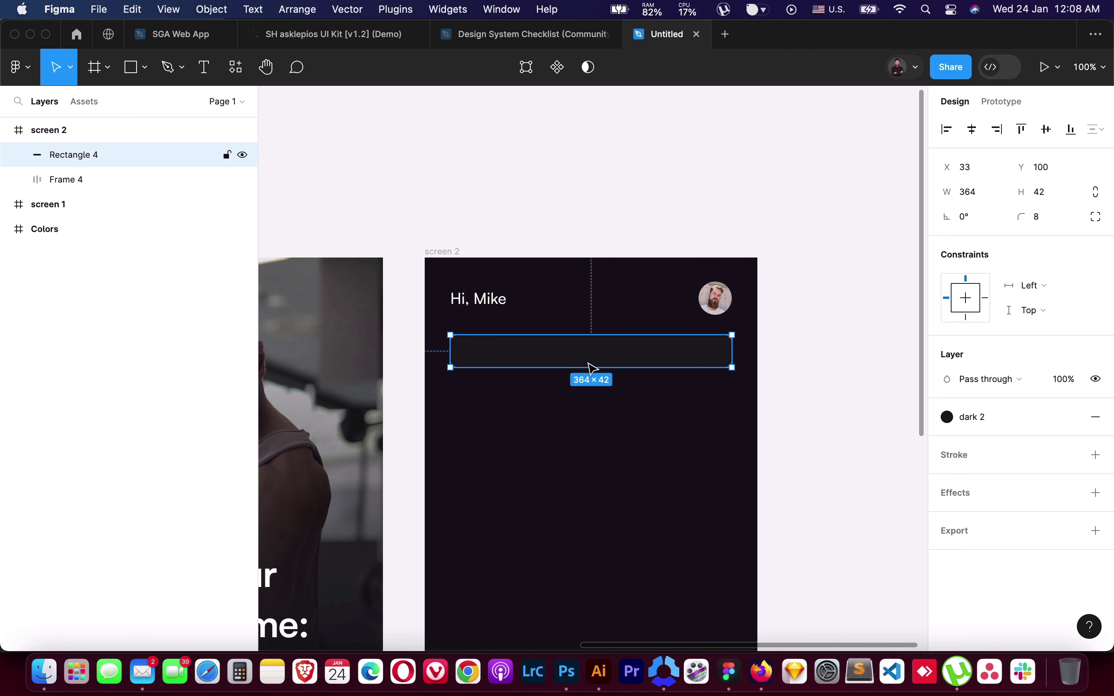
key("t")
left_click(496, 440)
type("S")
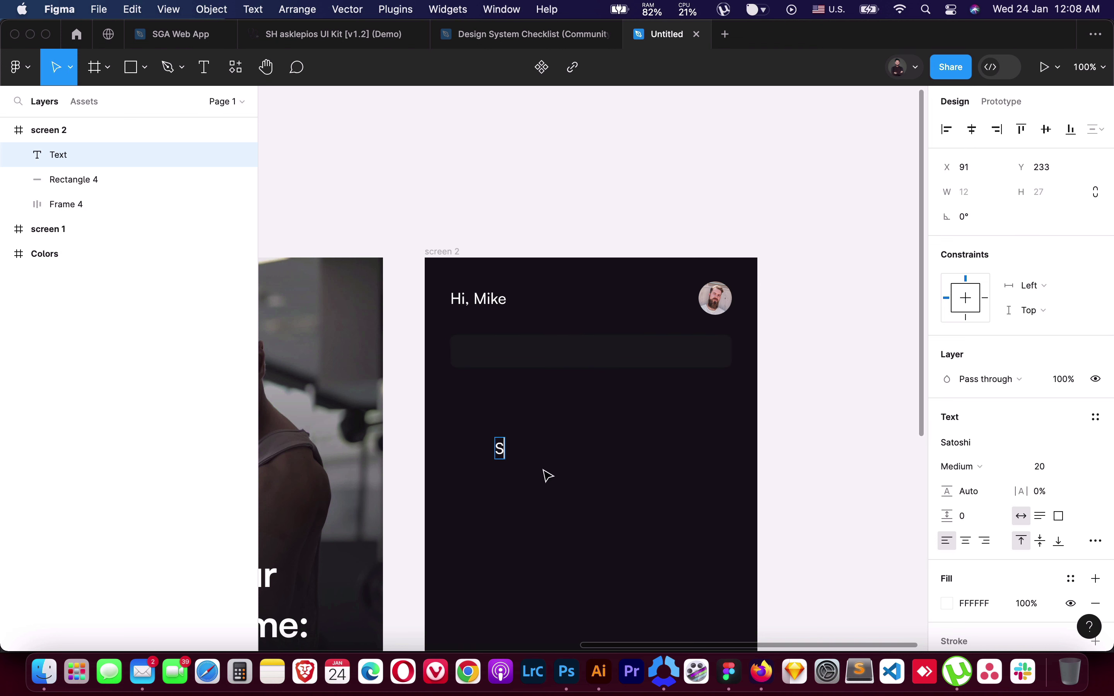
type("earch")
key("Escape")
left_click_drag(534, 449, 502, 352)
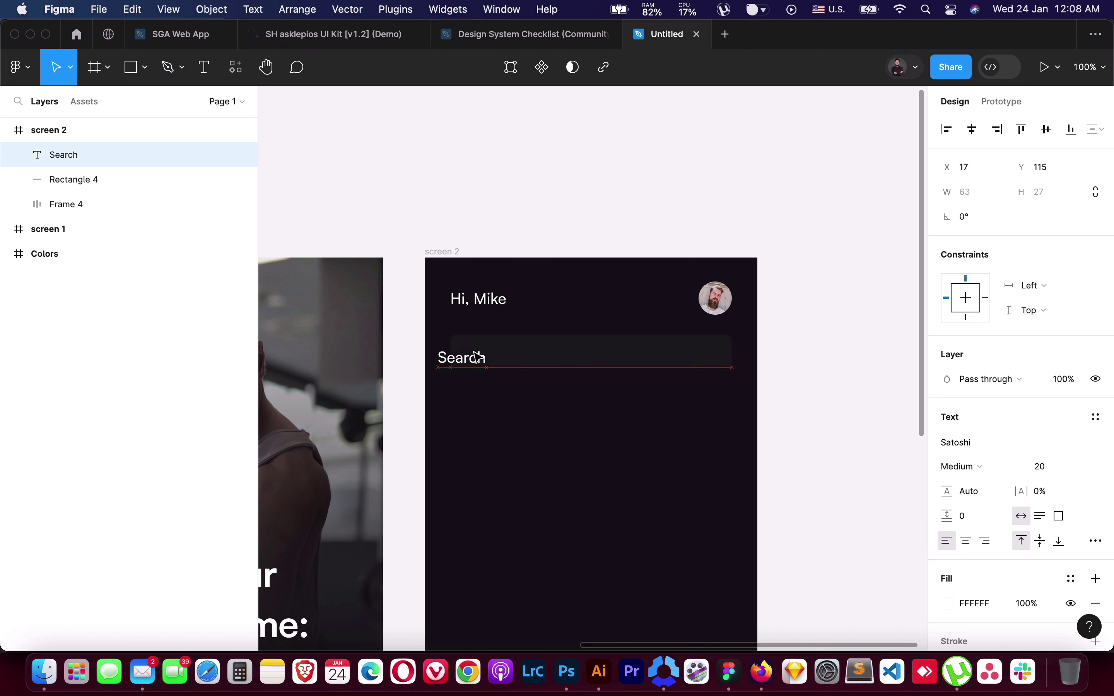
Set the Search text to size 14 Regular and vertically centre it in the bar
left_click(1050, 467)
type("14")
key("Return")
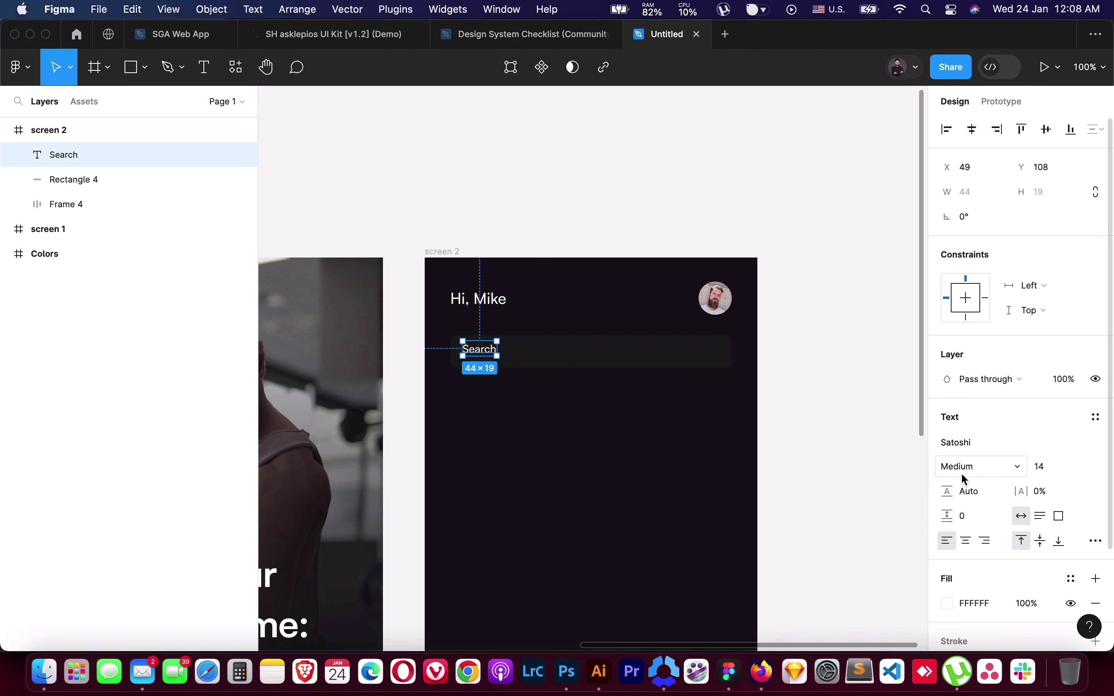
left_click(961, 473)
left_click(974, 449)
left_click(552, 353, "shift")
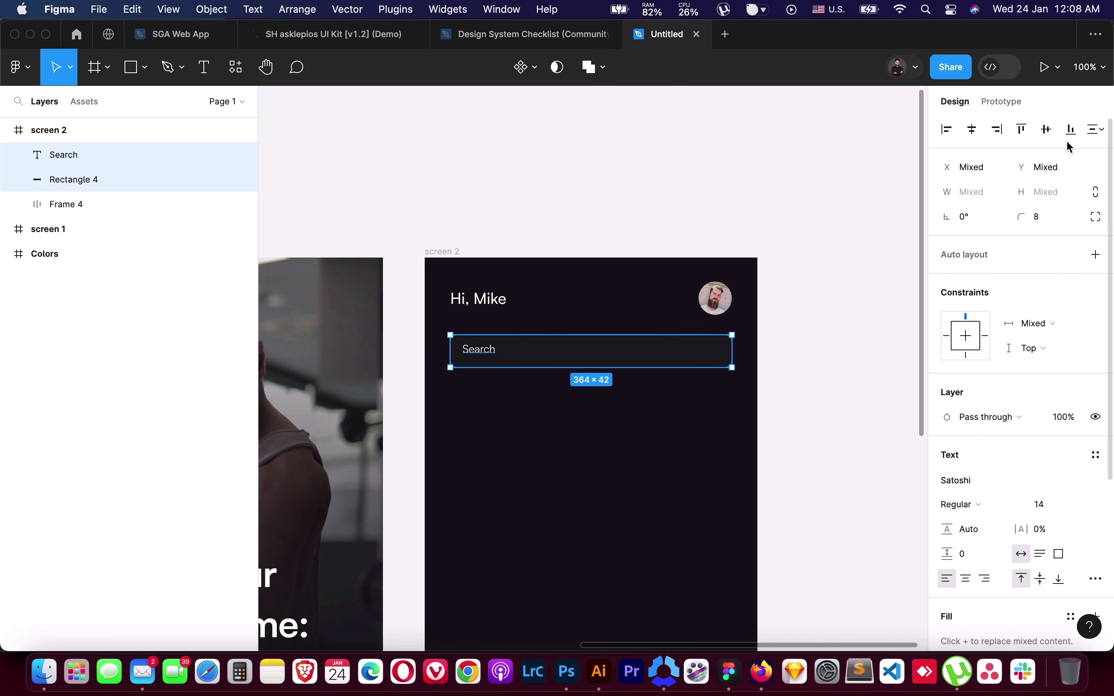
left_click(1046, 129)
left_click(676, 465)
Recolour the Search text to a dim grey
left_click(484, 353)
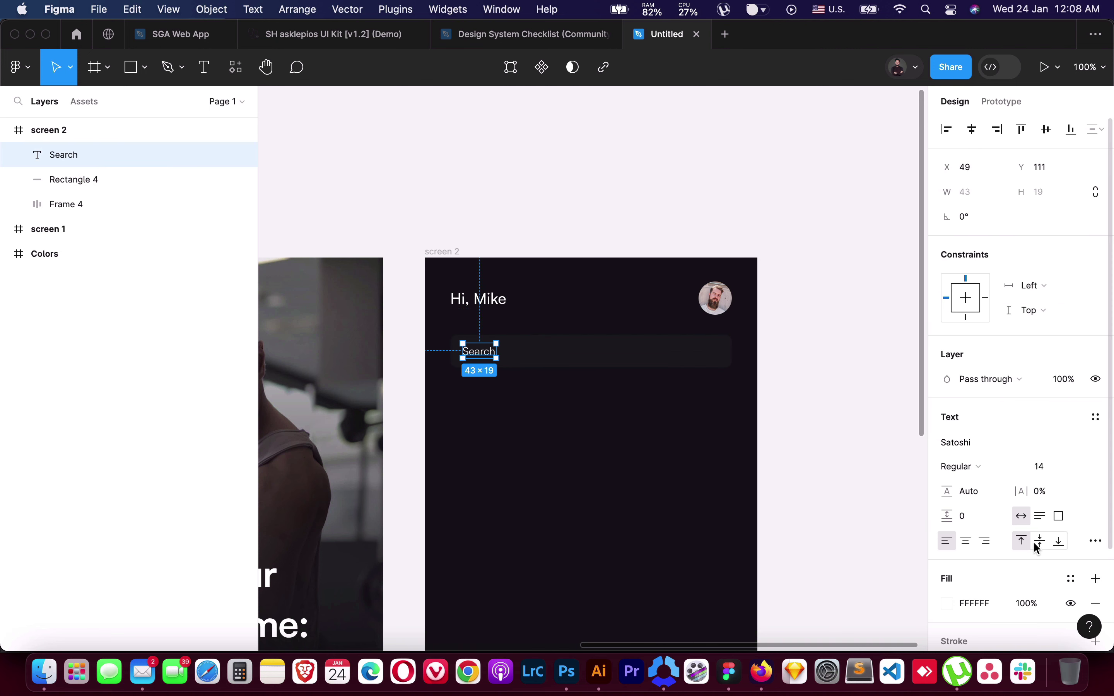
left_click(1071, 579)
left_click(803, 548)
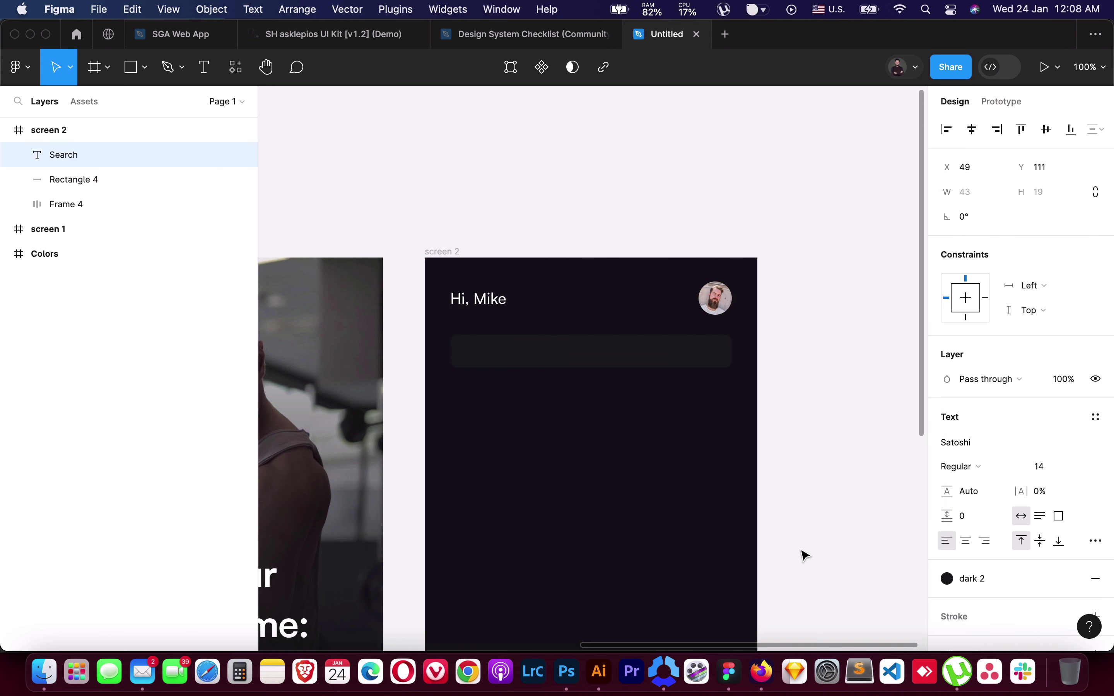
left_click(948, 578)
left_click(797, 622)
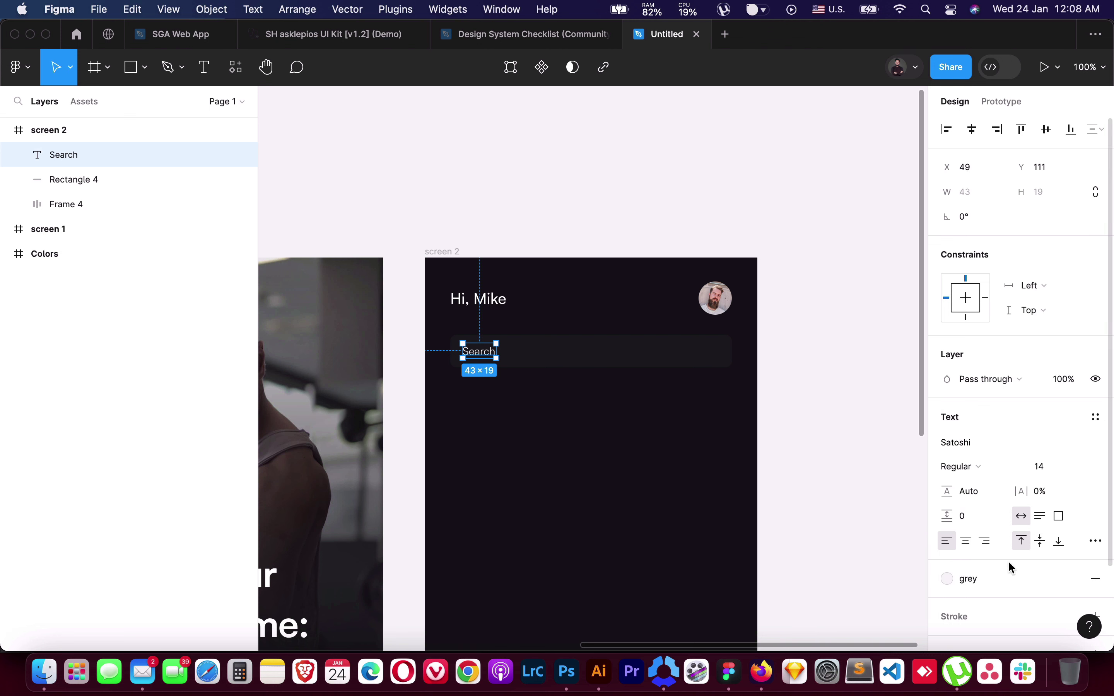
left_click(1071, 578)
left_click(949, 603)
left_click_drag(838, 391, 659, 364)
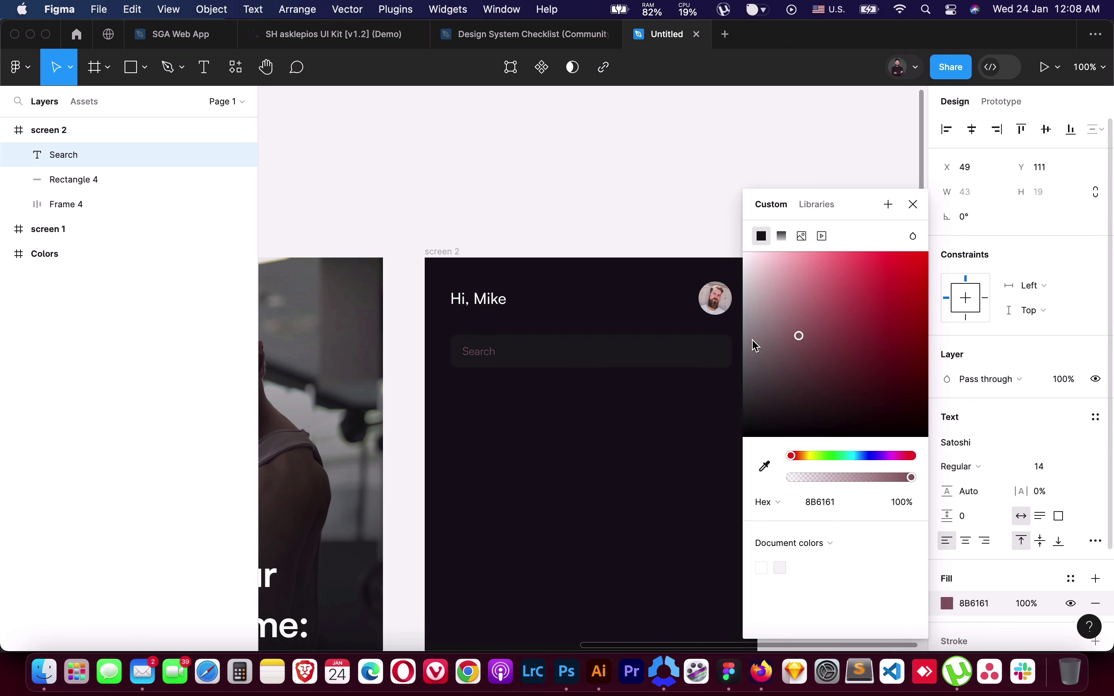
key("Escape")
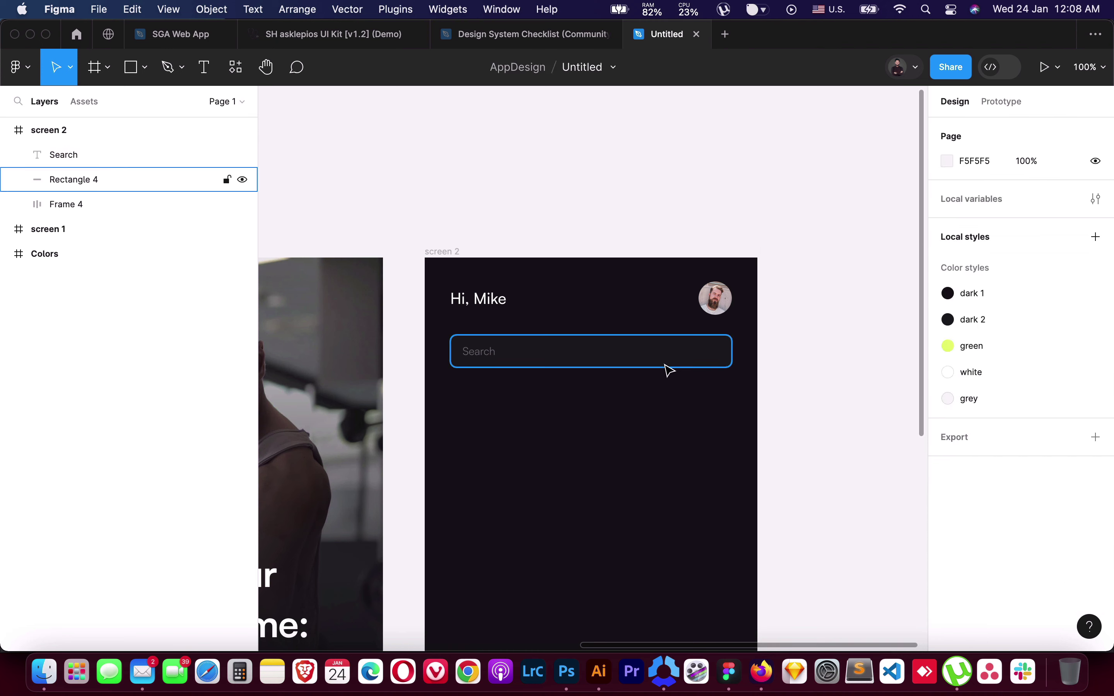
left_click(664, 368)
Import the ri:search-line magnifier icon from the Iconify plugin
left_click(395, 9)
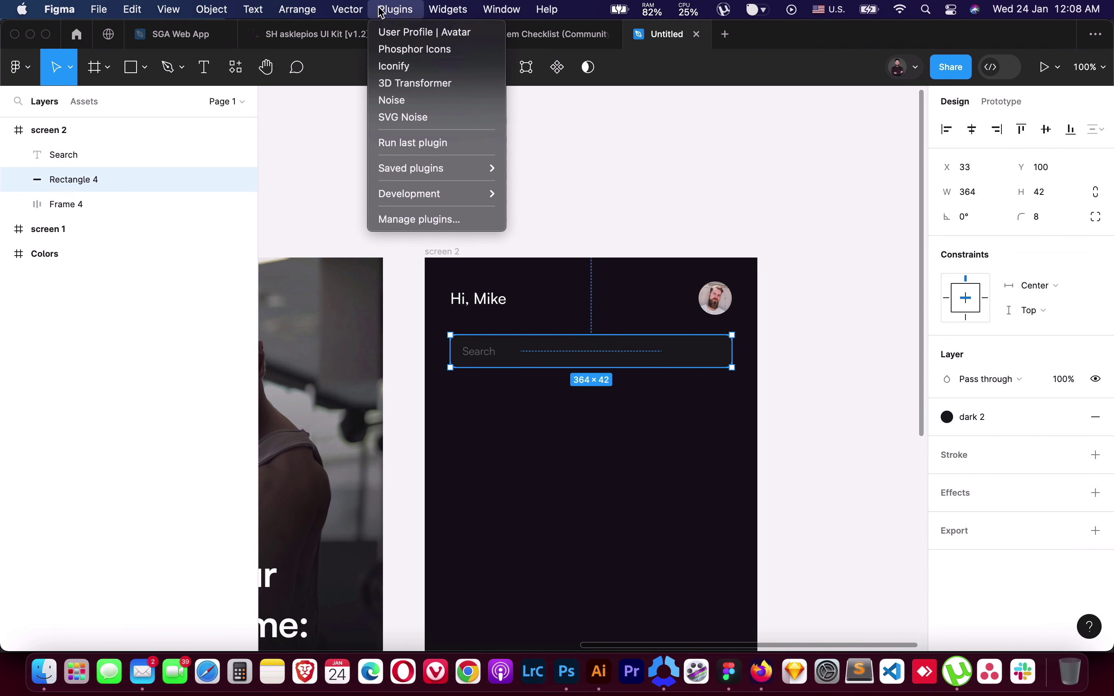
left_click(414, 70)
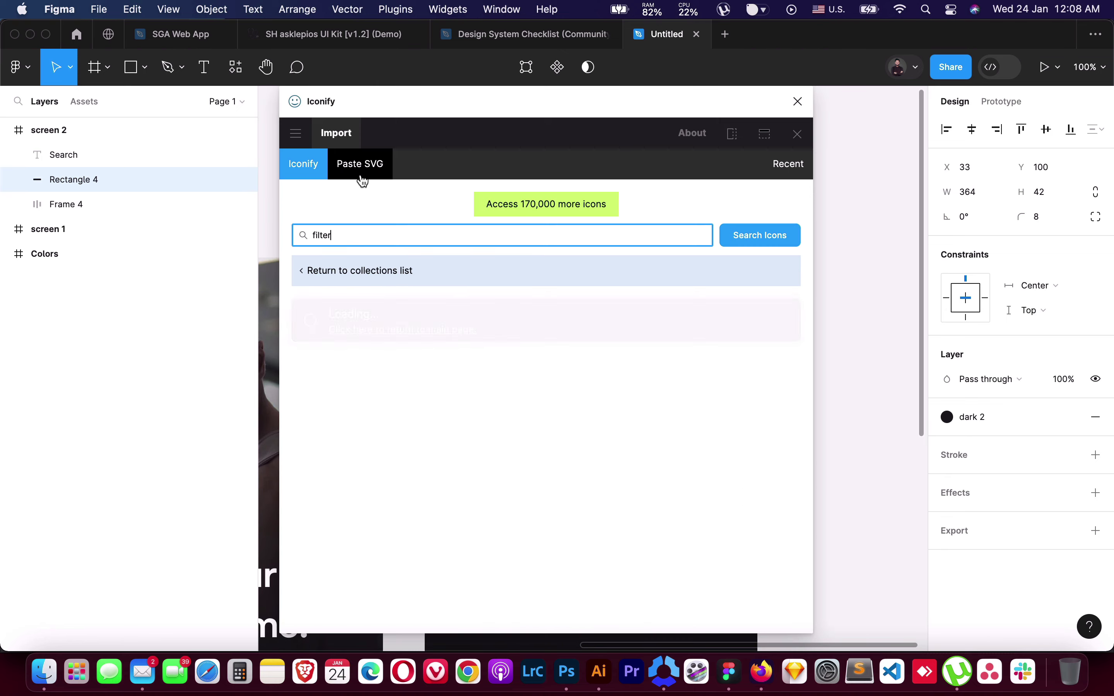
type("search")
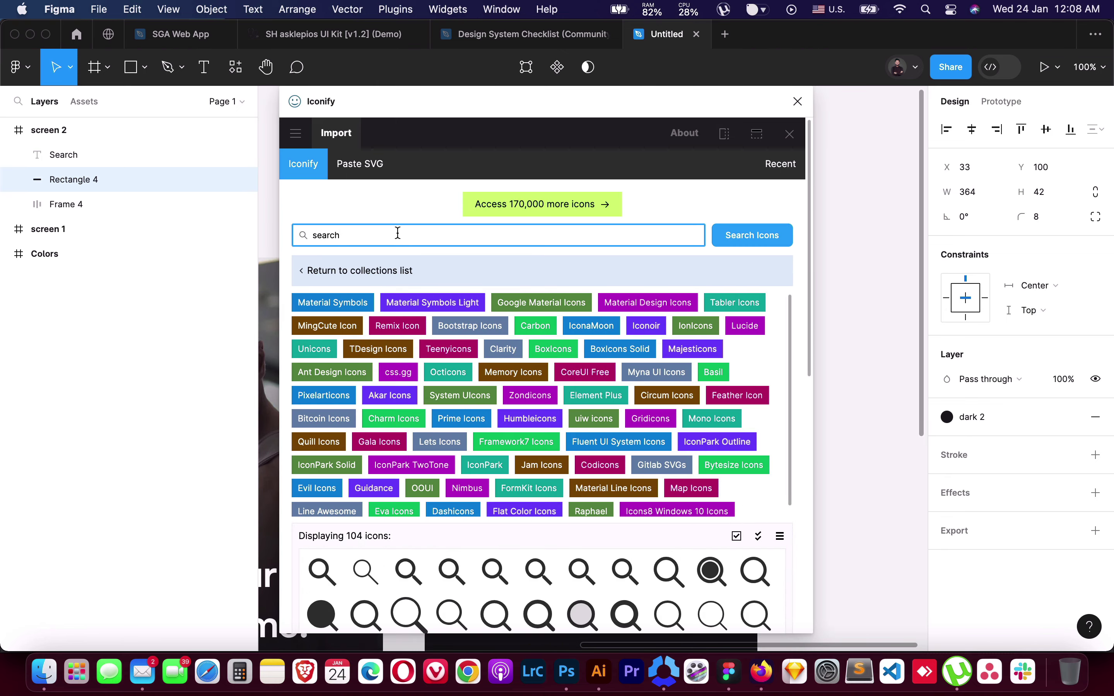
scroll(436, 536, "down", 3)
left_click(366, 480)
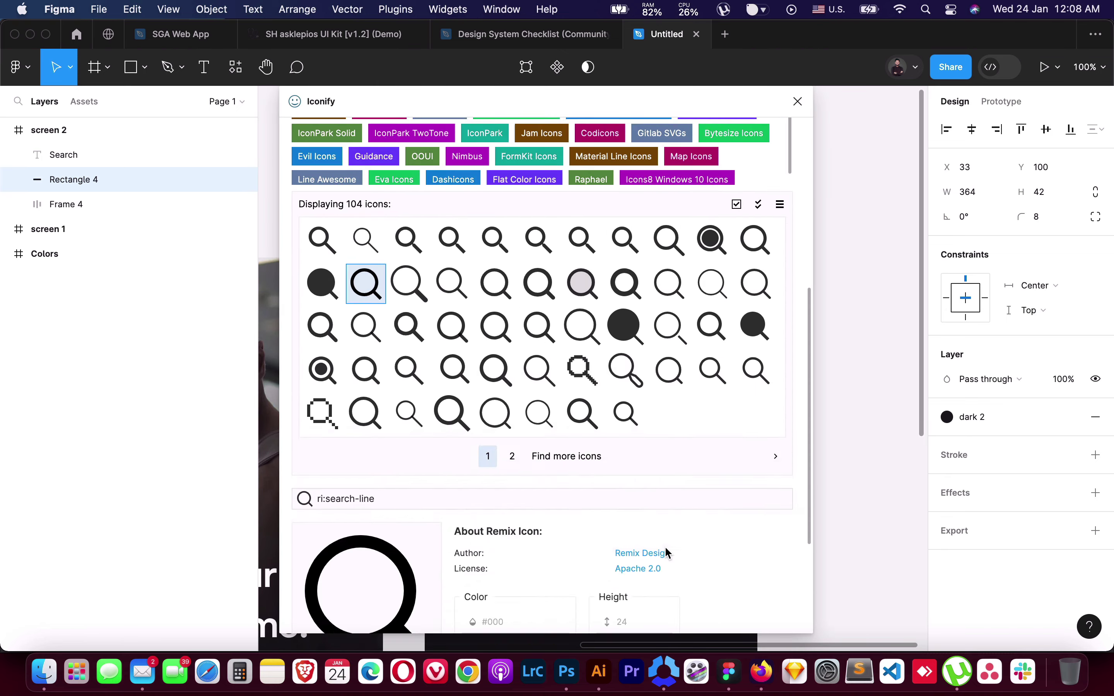
left_click(558, 609)
left_click(798, 101)
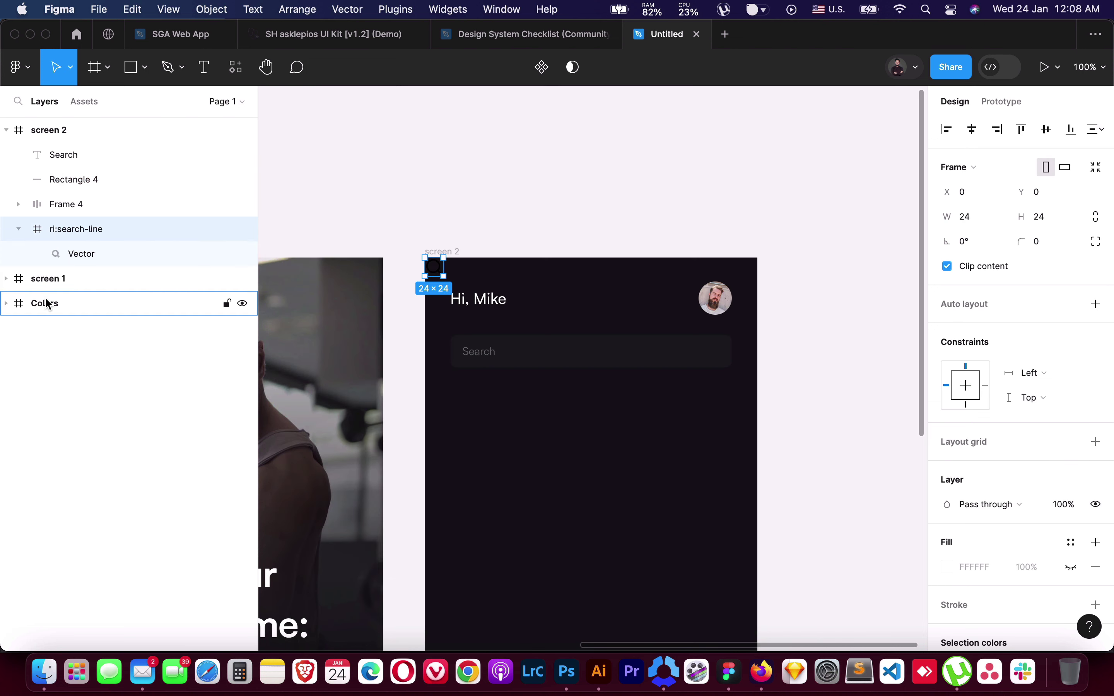
left_click(26, 228)
Place the icon at the search bar's right end and give it the grey style
left_click_drag(435, 266, 776, 395)
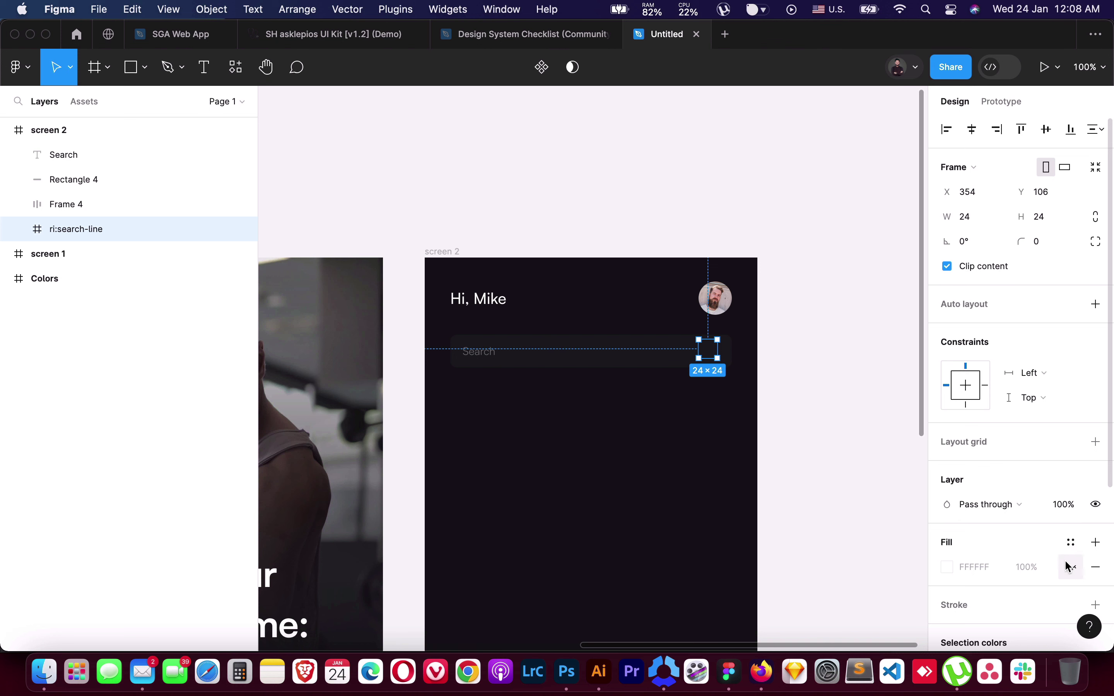
scroll(1068, 561, "down", 5)
left_click(1070, 434)
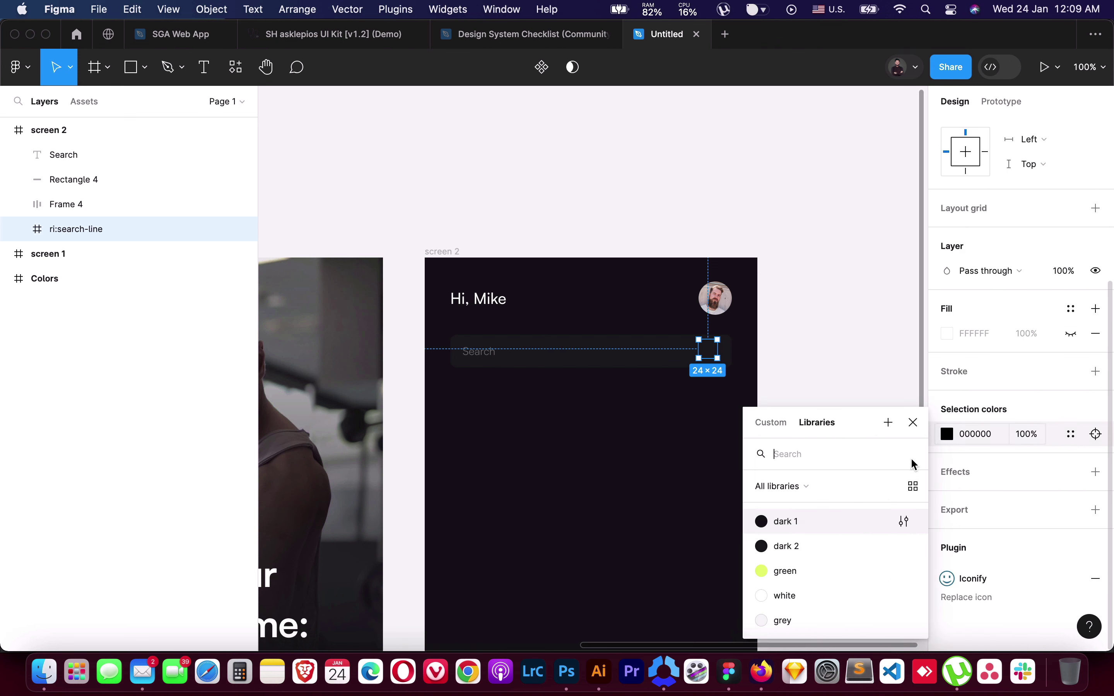
left_click(786, 619)
left_click_drag(65, 229, 70, 173)
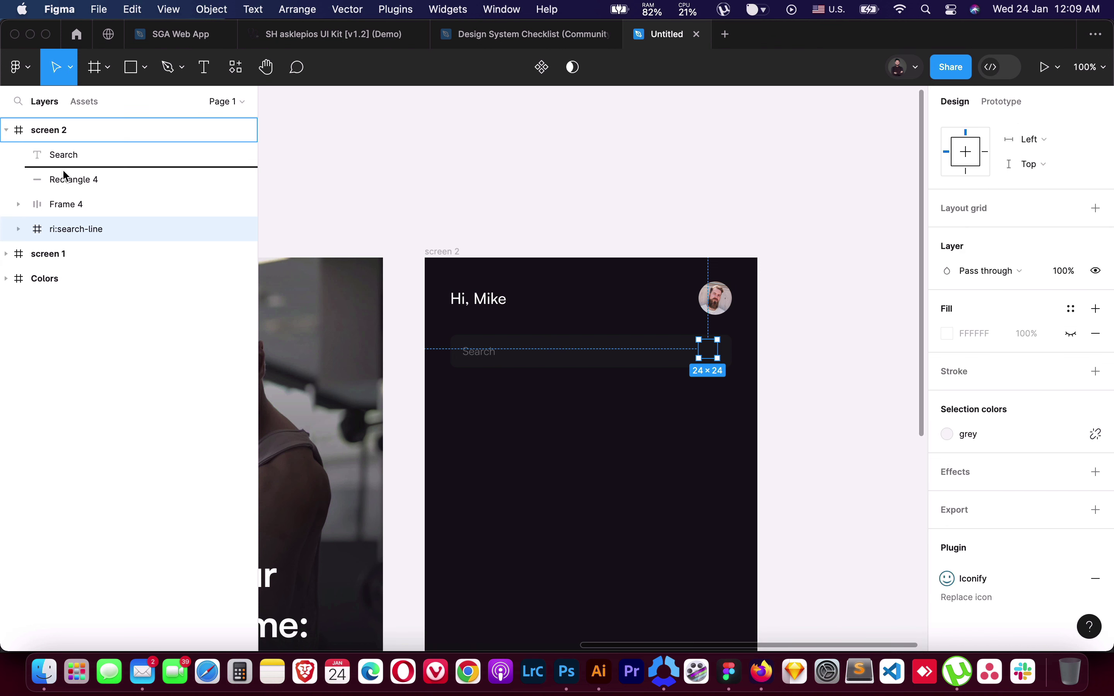
left_click(78, 207, "shift")
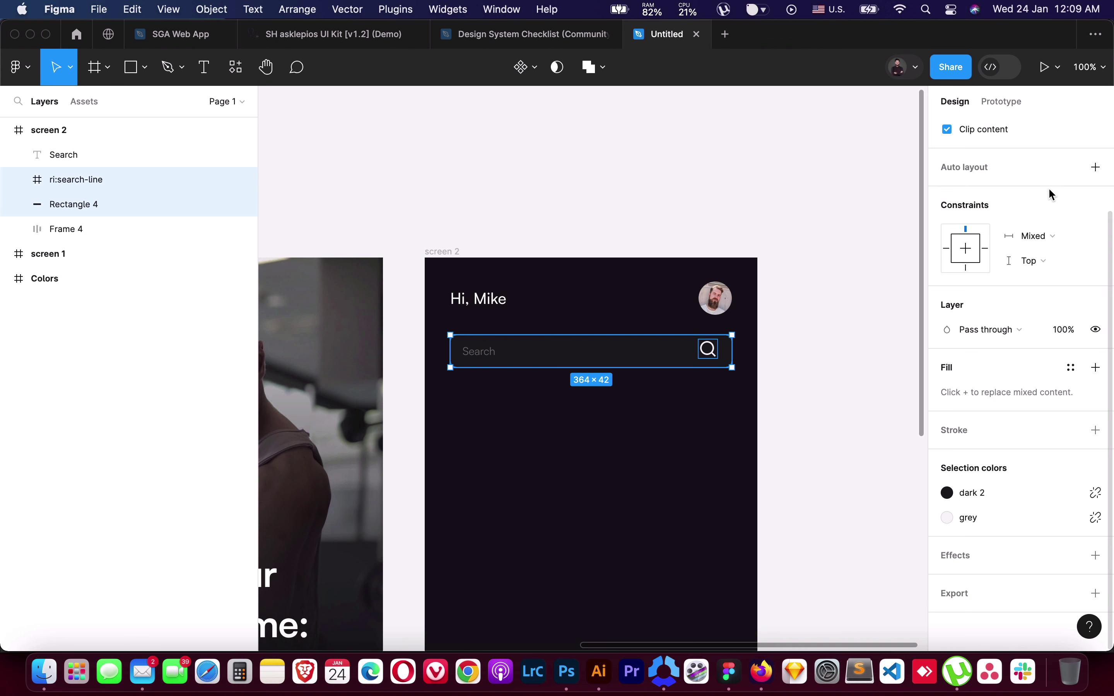
scroll(1047, 190, "up", 3)
left_click(738, 350)
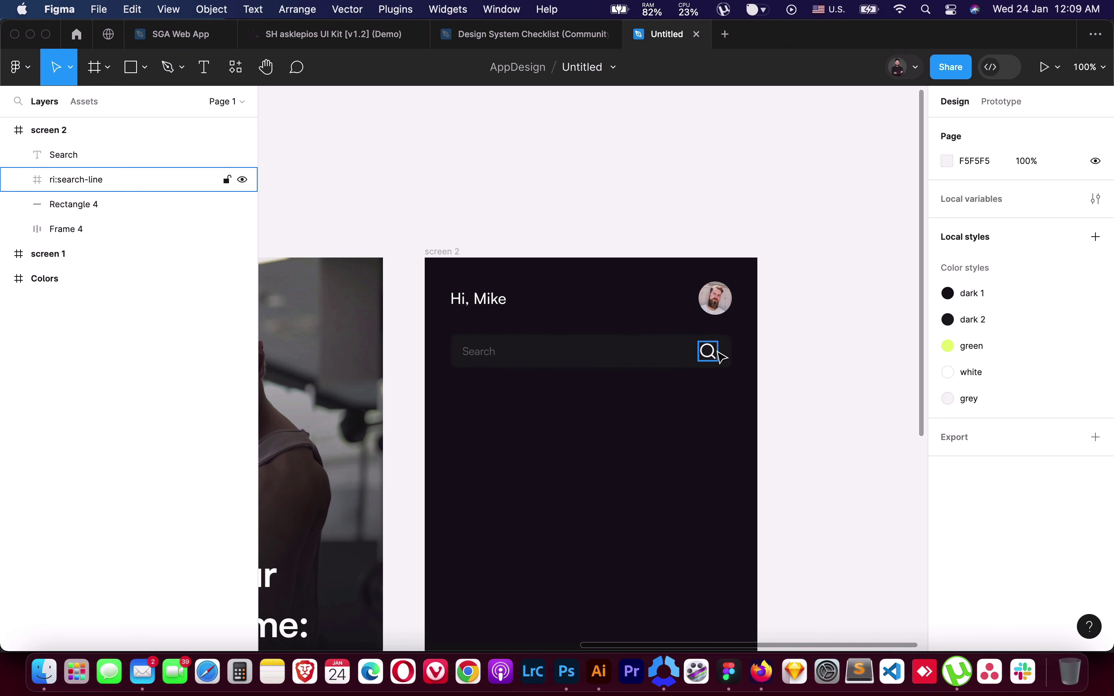
left_click_drag(714, 355, 716, 359)
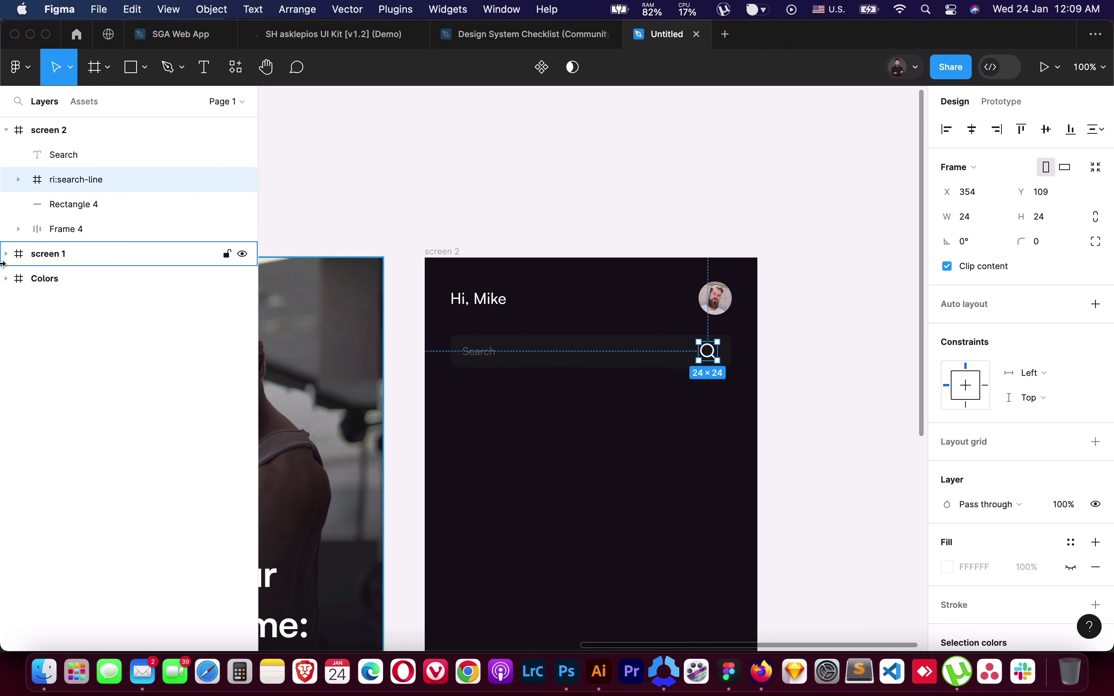
Group the Search text, icon and bar into Group 2
left_click(50, 157)
left_click(73, 205, "shift")
key("super+g")
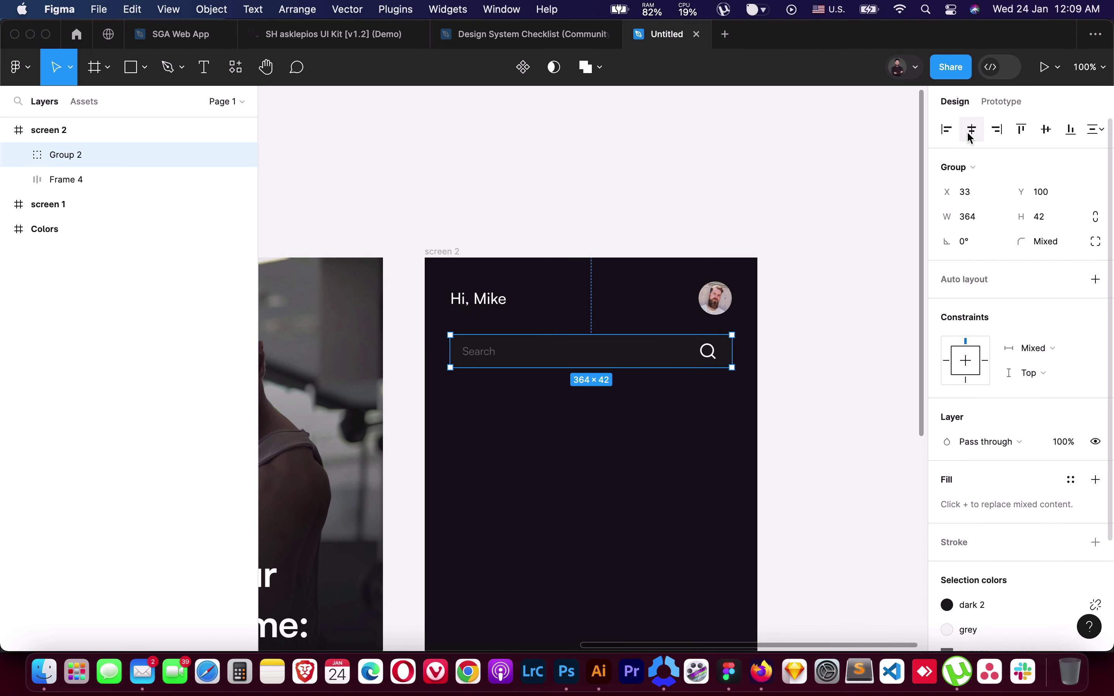
left_click(814, 338)
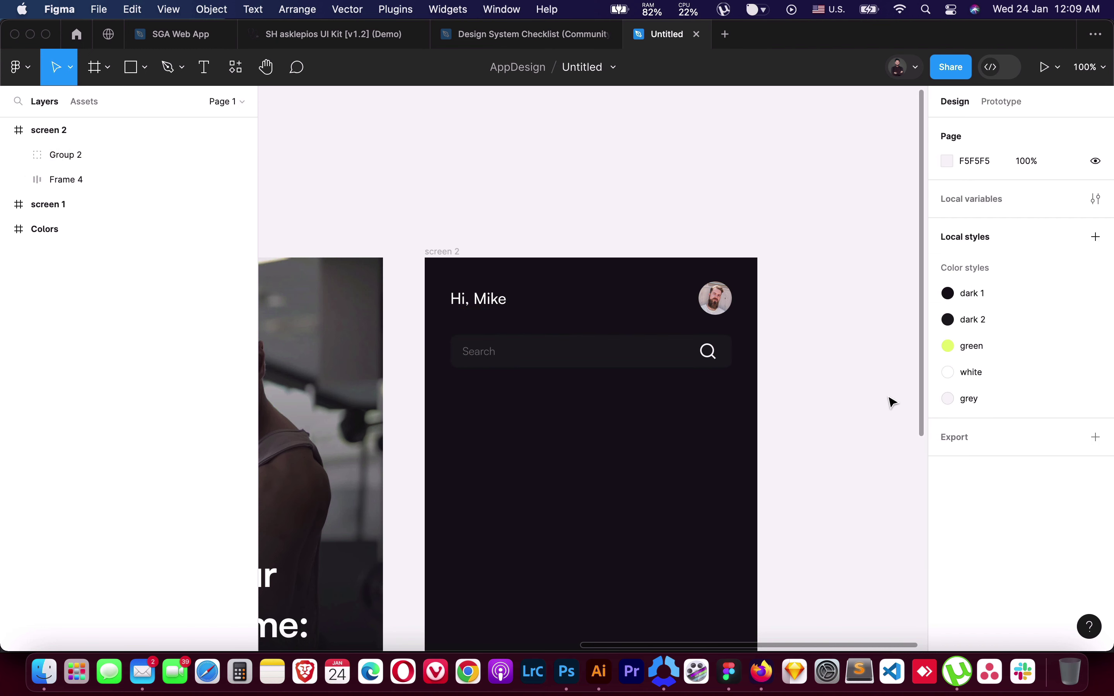
Draw a new rectangle below the search bar
scroll(896, 400, "down", 3)
scroll(893, 400, "down", 1)
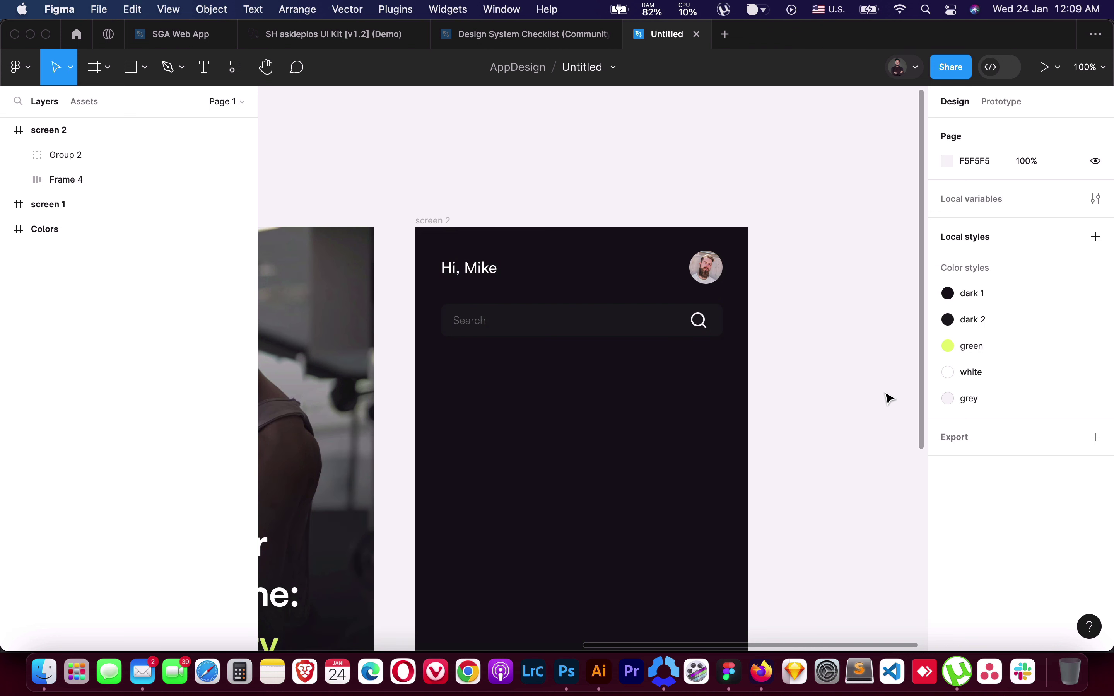
scroll(763, 485, "down", 2)
scroll(603, 360, "down", 4)
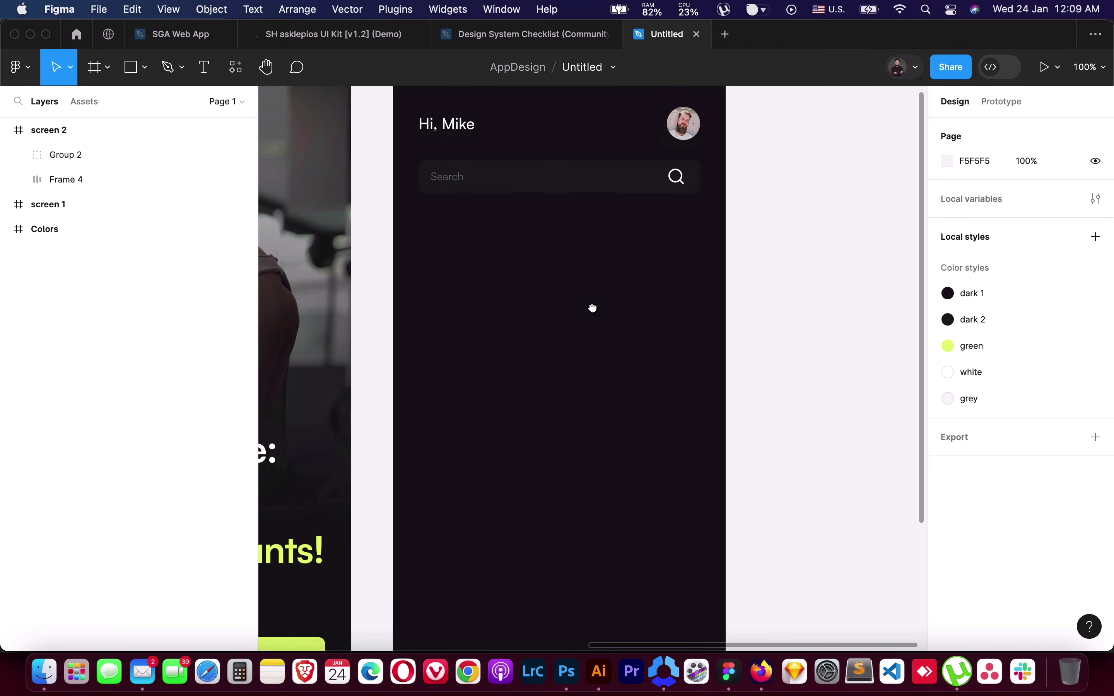
left_click(146, 68)
left_click(69, 105)
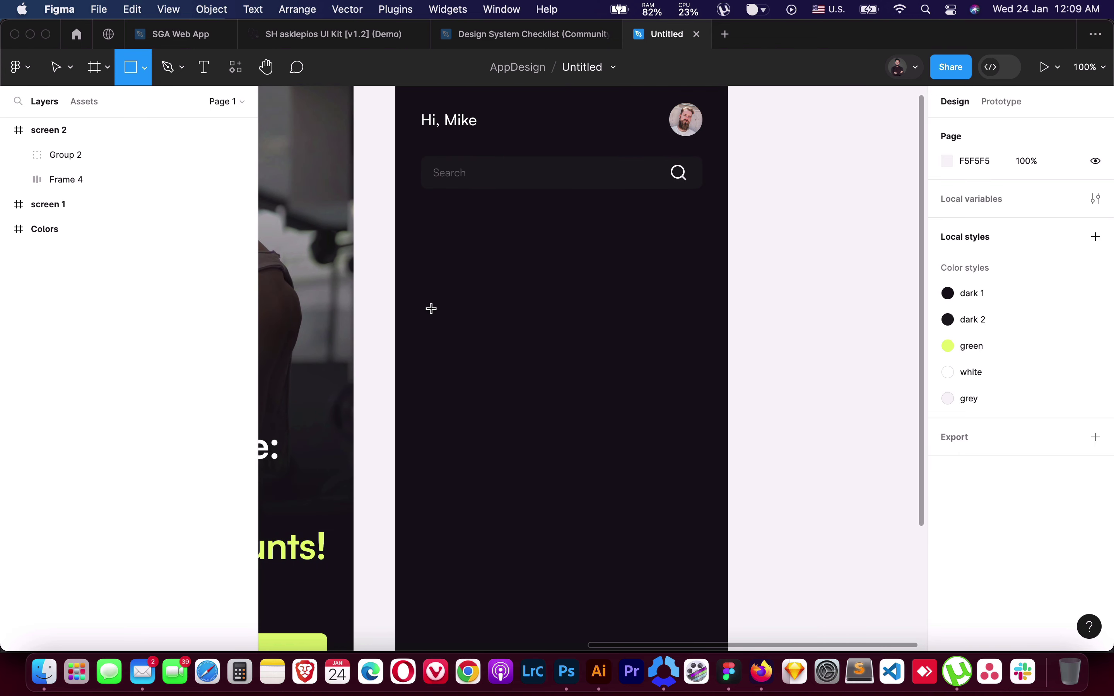
mouse_move(421, 222)
left_mouse_down()
mouse_move(634, 371)
mouse_move(687, 363)
left_mouse_up()
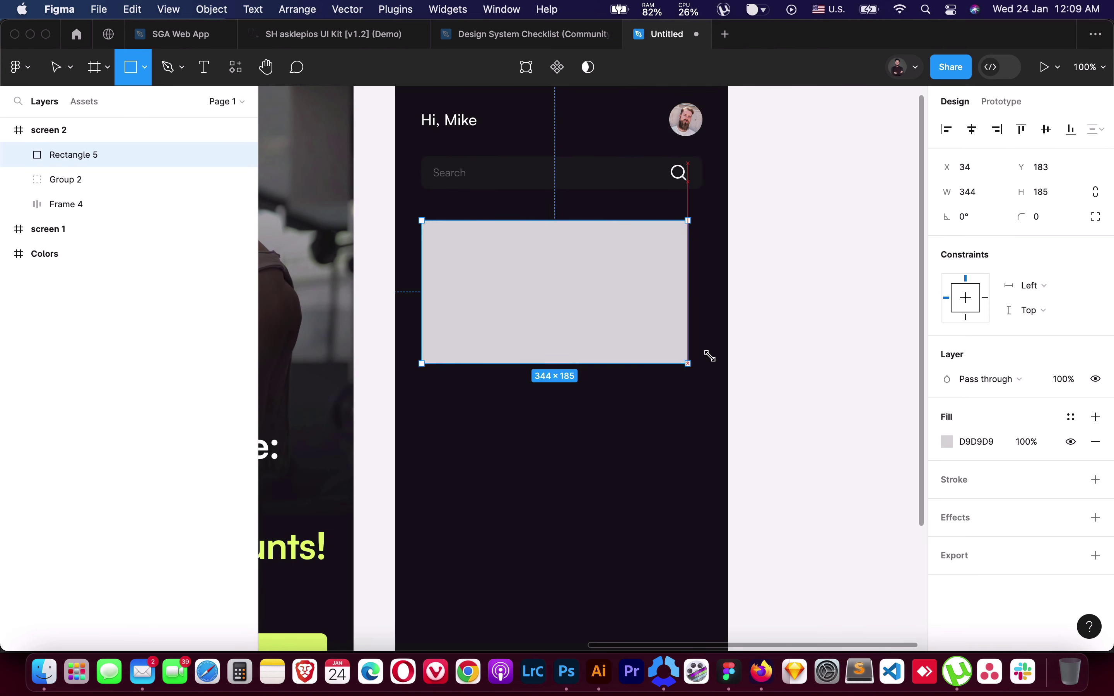
Make the rectangle 364 wide, centred horizontally, with 12 px corner radius
left_click(559, 179)
left_click(607, 257)
left_click(983, 193)
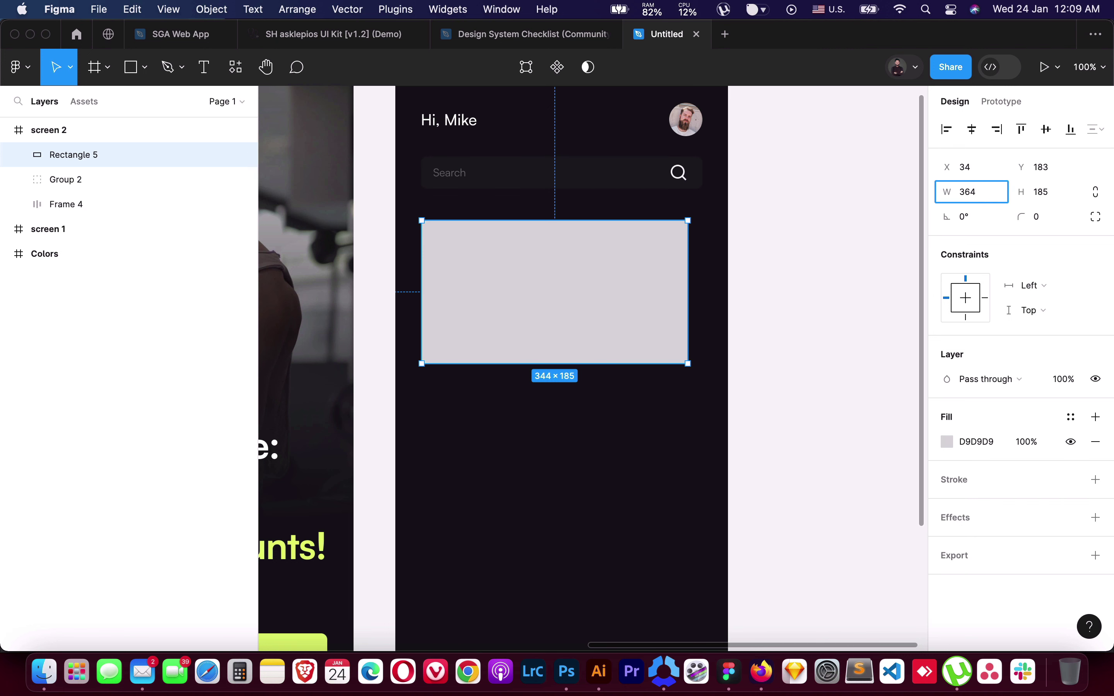
key("Return")
left_click(972, 128)
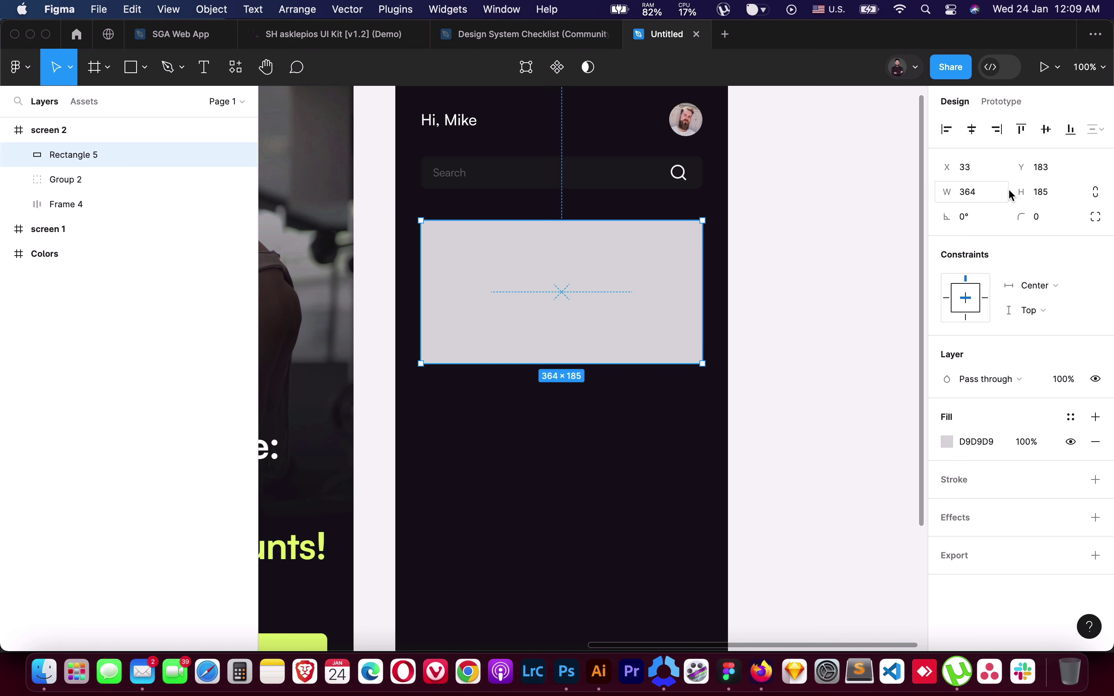
left_click(1036, 217)
type("12")
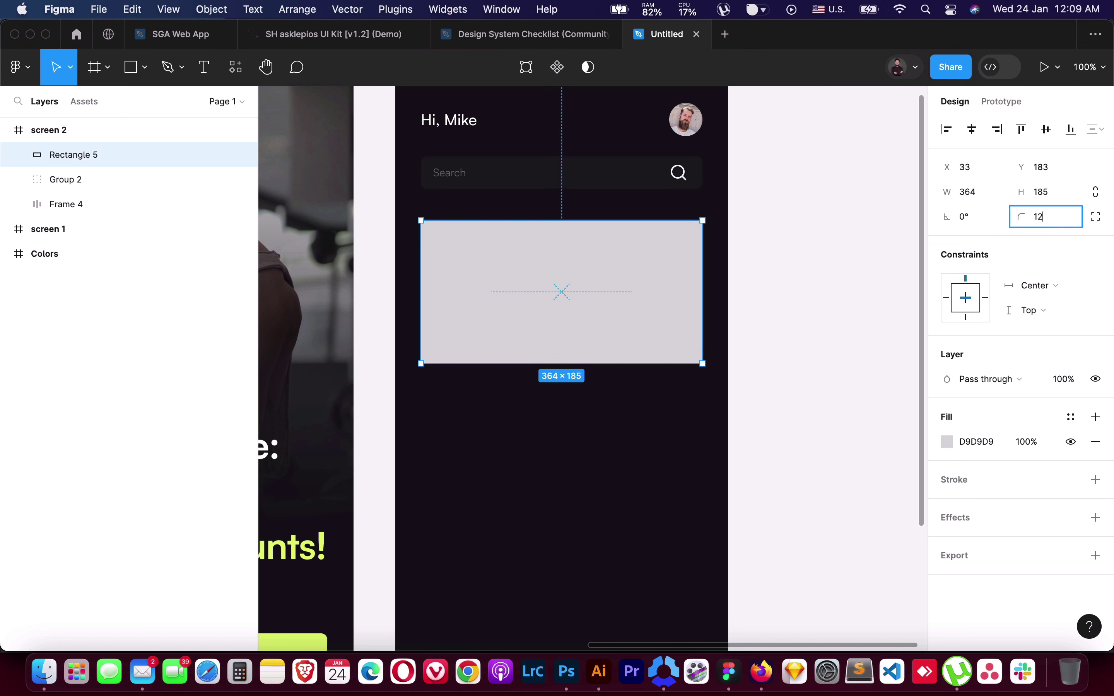
key("Return")
Move the rectangle up toward the search bar and stretch it to 222 px tall
left_click(781, 291)
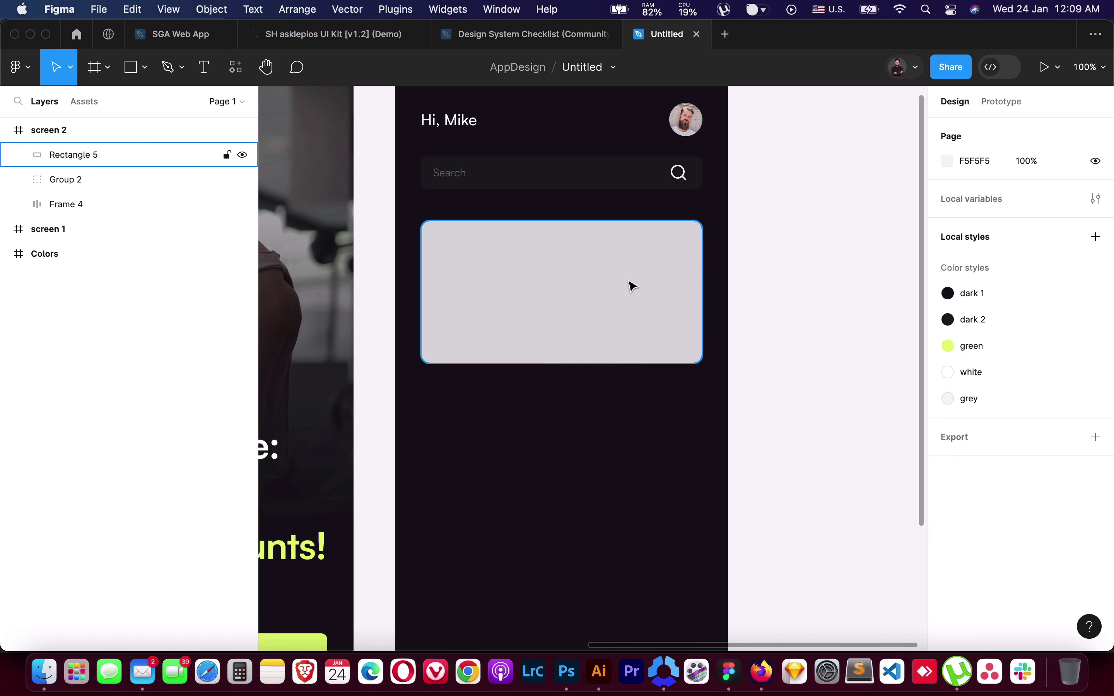
left_click_drag(629, 285, 594, 281)
left_click_drag(596, 352, 596, 380)
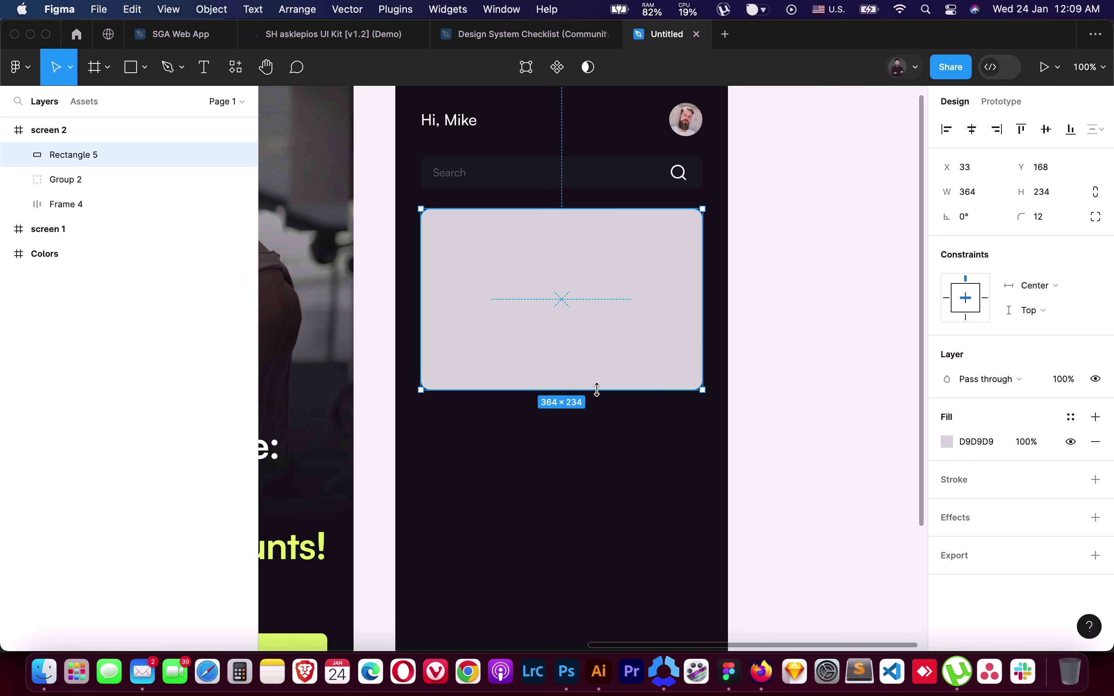
left_click(790, 331)
Fill Rectangle 5 with the green colour style from Libraries
left_click(634, 316)
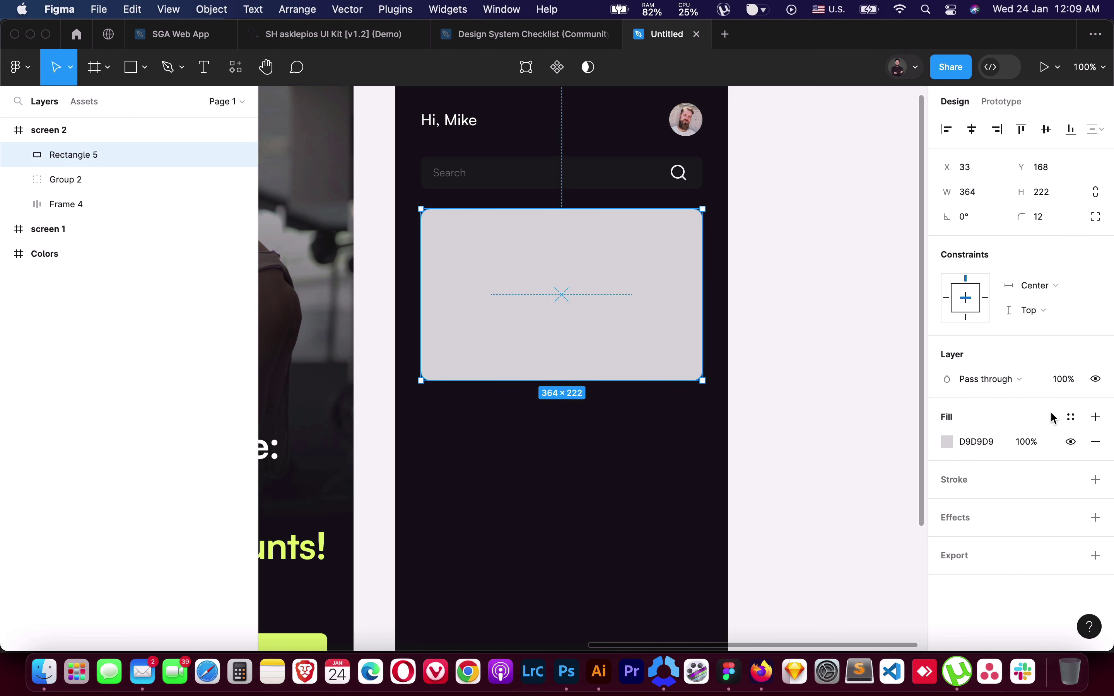
left_click(1072, 416)
left_click(786, 569)
left_click(828, 428)
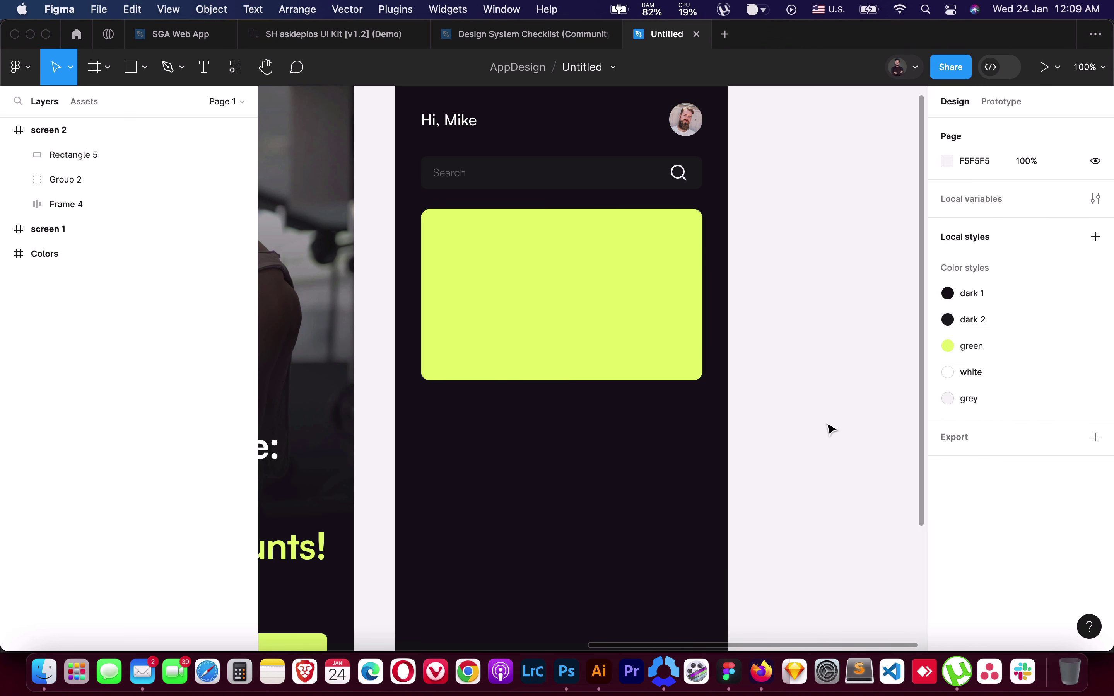
Zoom out to compare both screens, then return to 100% with the card selected
key("minus")
right_click(833, 430)
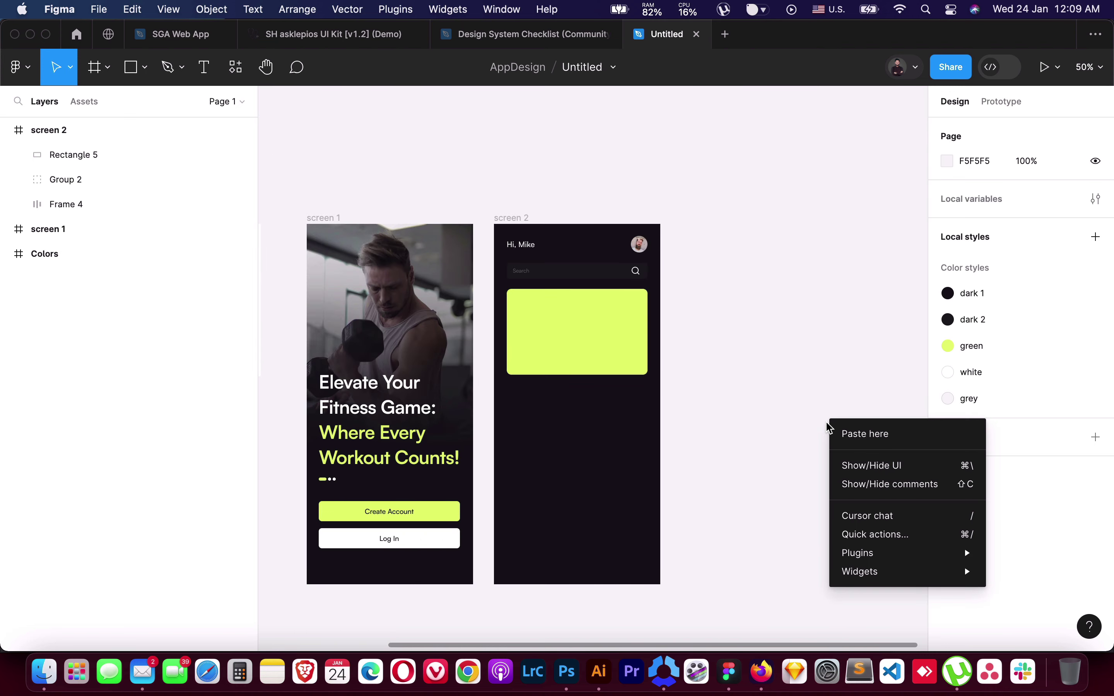
left_click(738, 296)
key("plus")
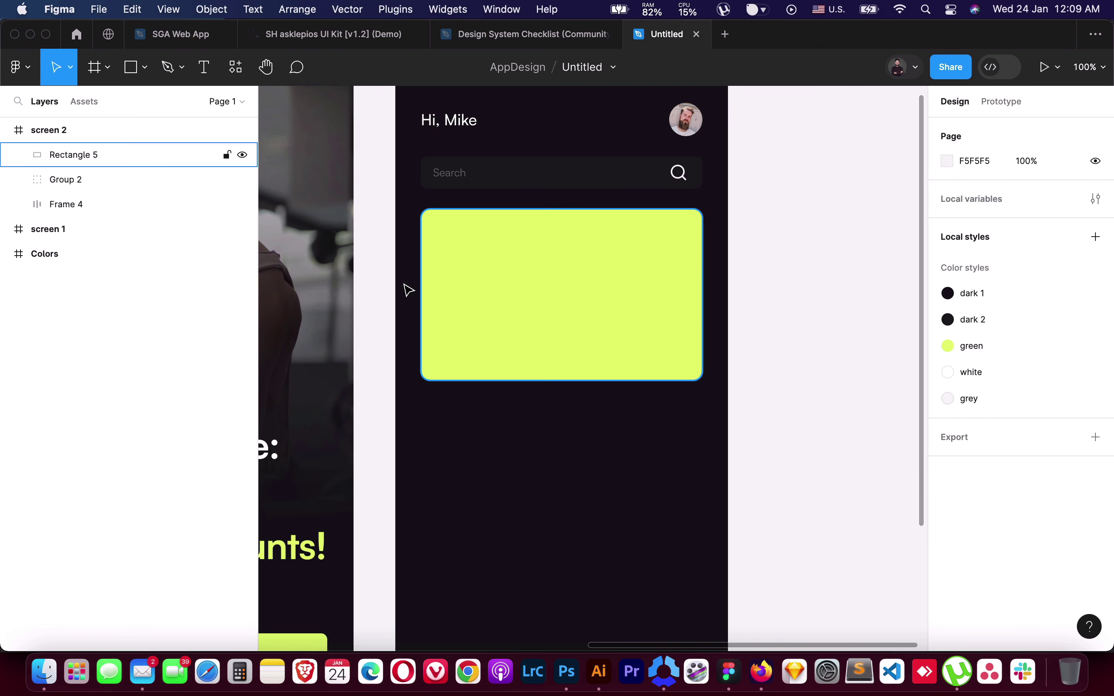
left_click(487, 286)
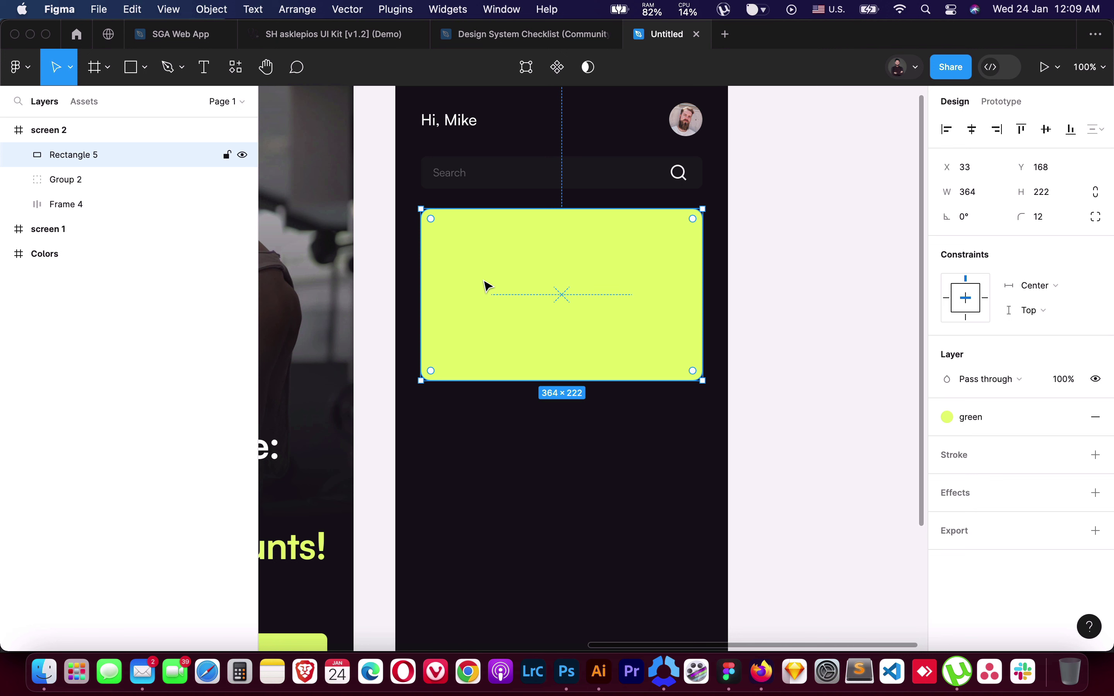
scroll(487, 286, "up", 5)
Add the headline 'Start your workout free' on the green card near its top-left
key("t")
left_click(504, 386)
type("Start your work")
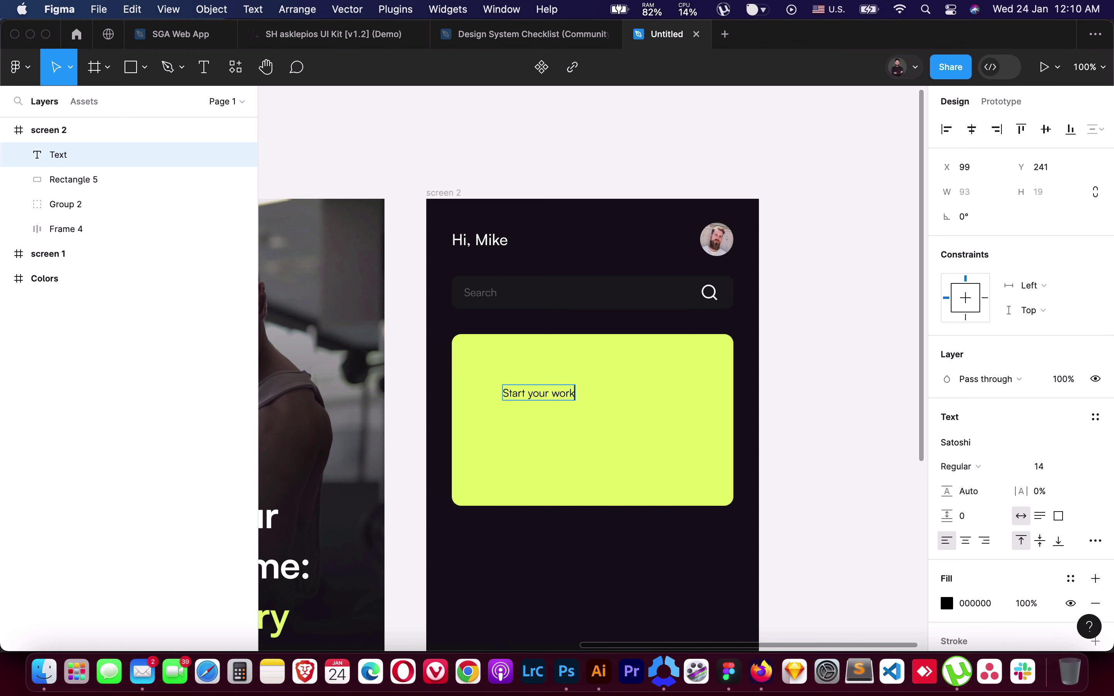
type("out free")
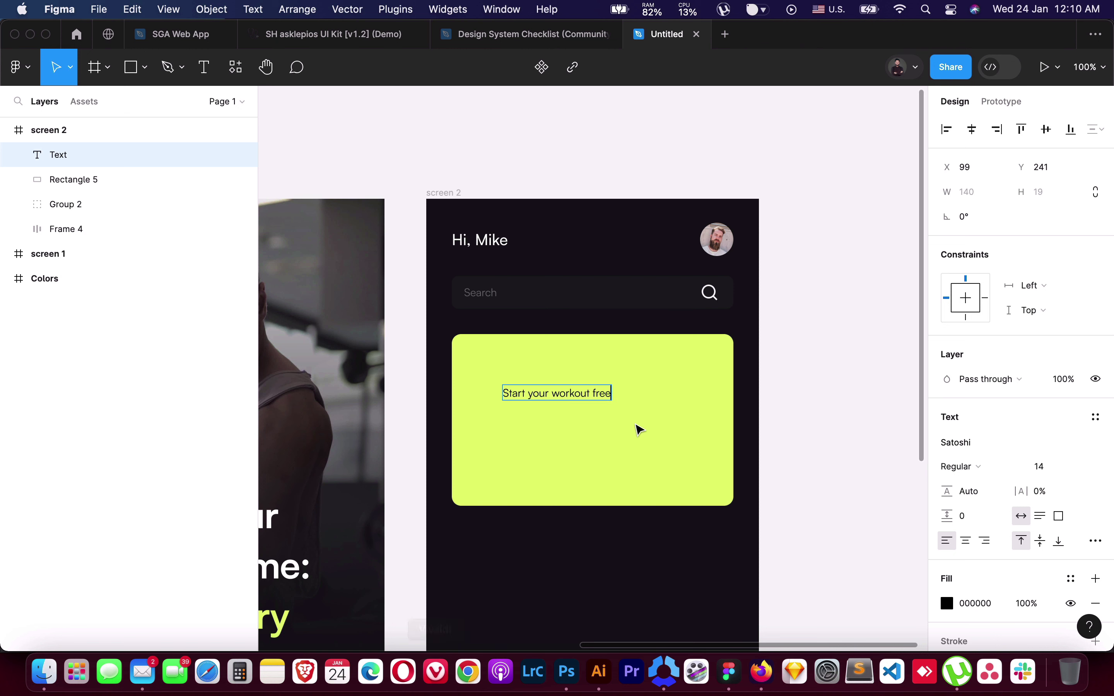
key("Escape")
left_click_drag(543, 398, 516, 380)
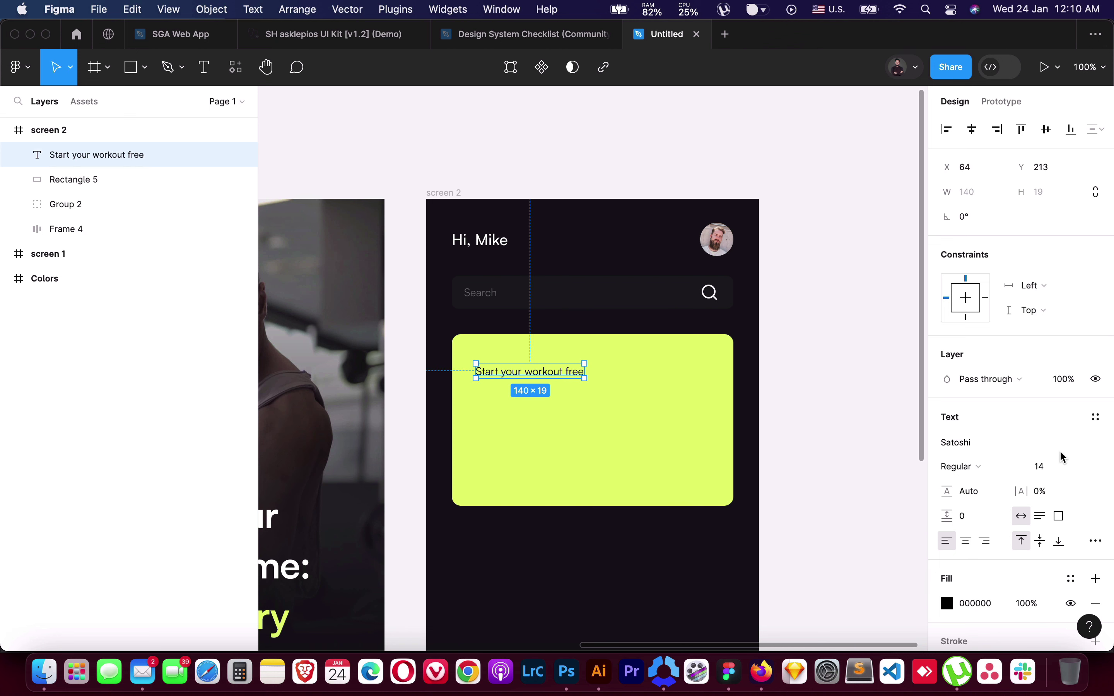
Make the headline Bold at size 26, wrapping onto two lines
left_click(1051, 467)
type("32")
key("Return")
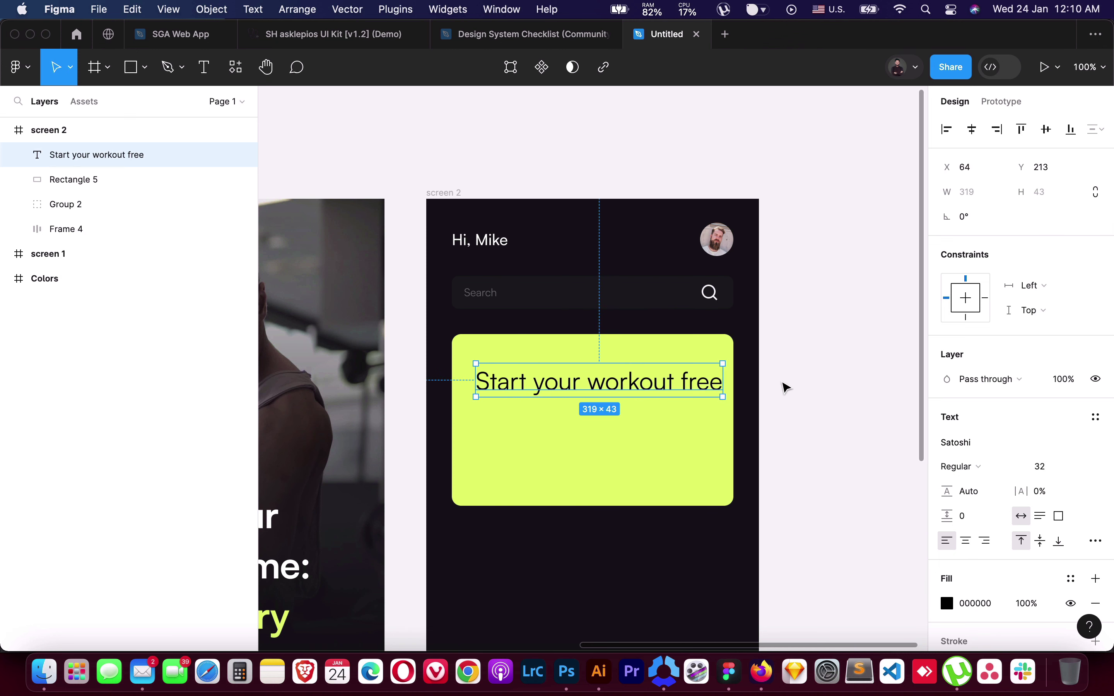
mouse_move(722, 382)
left_mouse_down()
mouse_move(588, 413)
mouse_move(526, 389)
mouse_move(623, 389)
left_mouse_up()
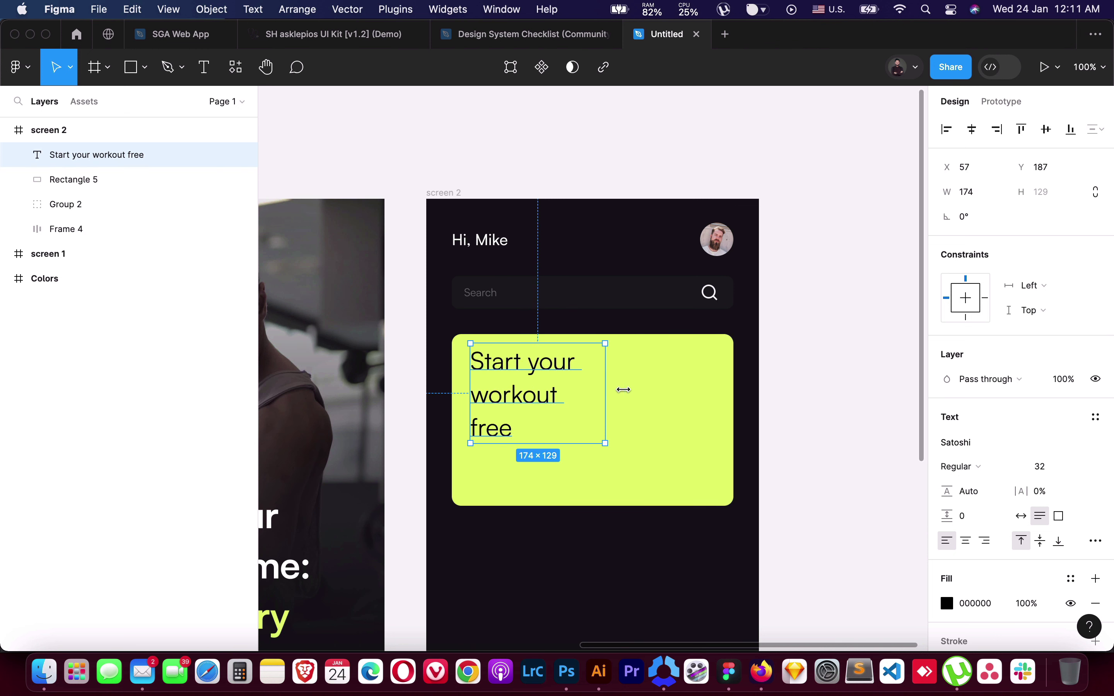
left_click(995, 467)
left_click(1002, 502)
left_click(1068, 472)
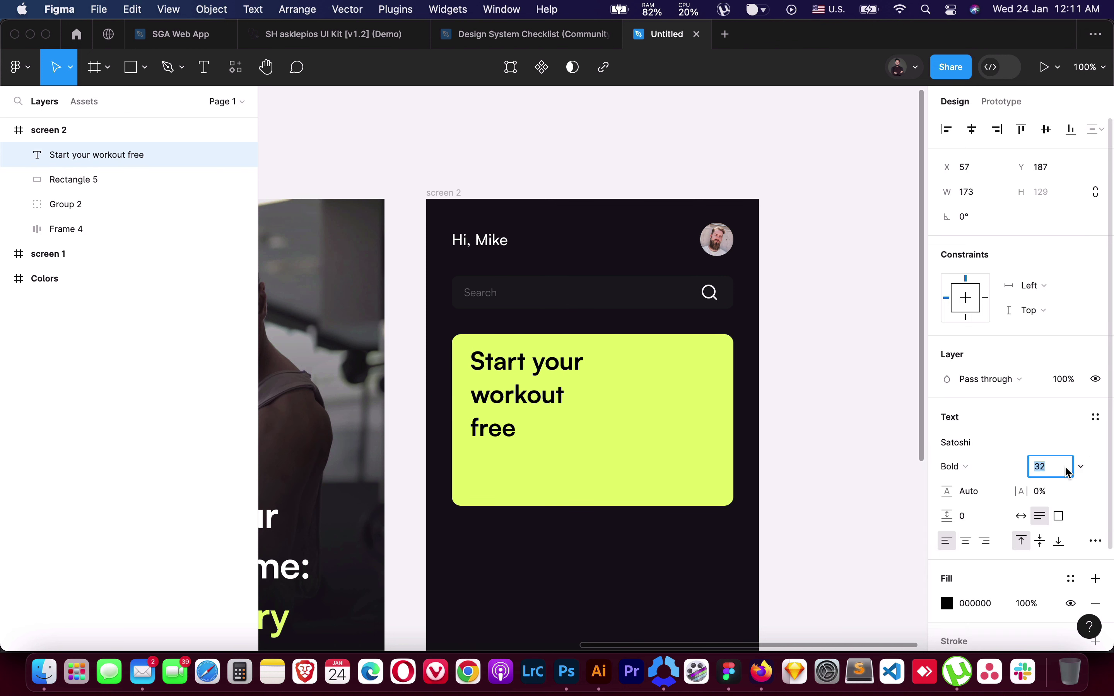
key("Down")
key("Down")
key("Down")
key("Down")
key("Down")
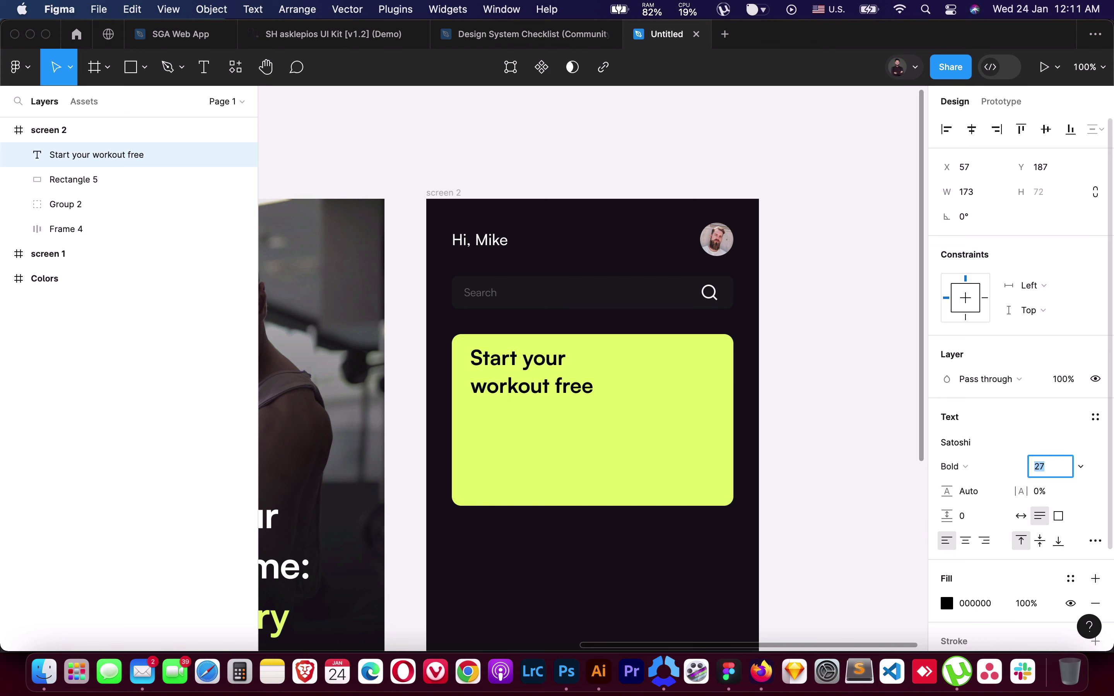
key("Down")
left_click_drag(541, 378, 536, 377)
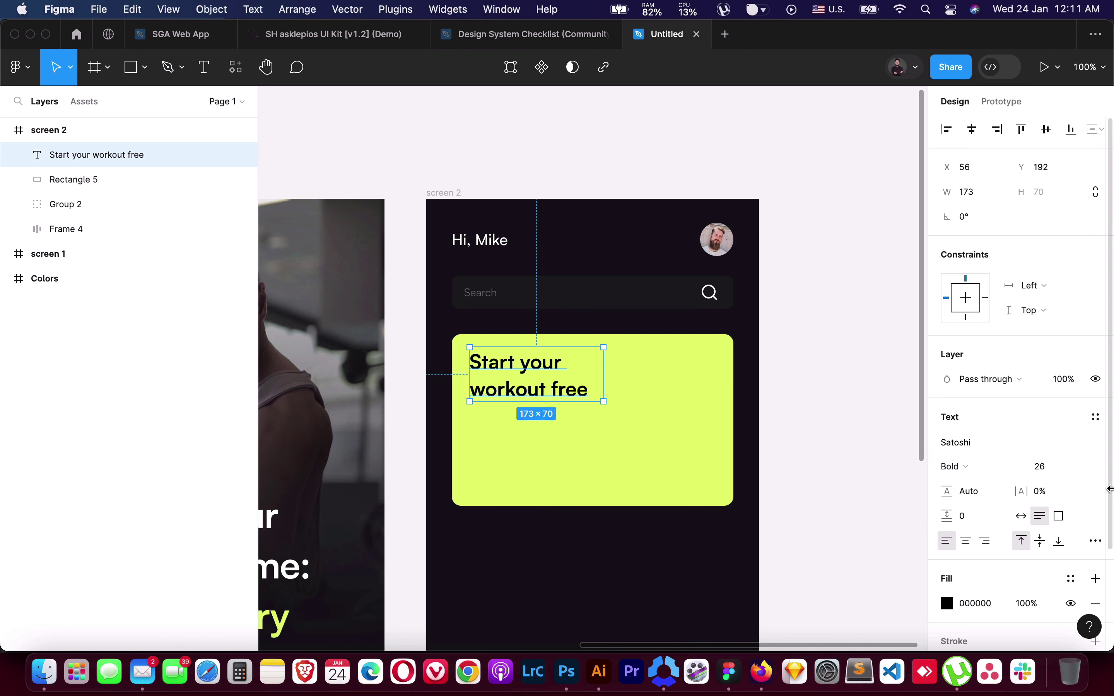
Give the headline line height 32 and the dark 1 colour style, nudging it into place
left_click(1048, 491)
left_click(973, 492)
type("3")
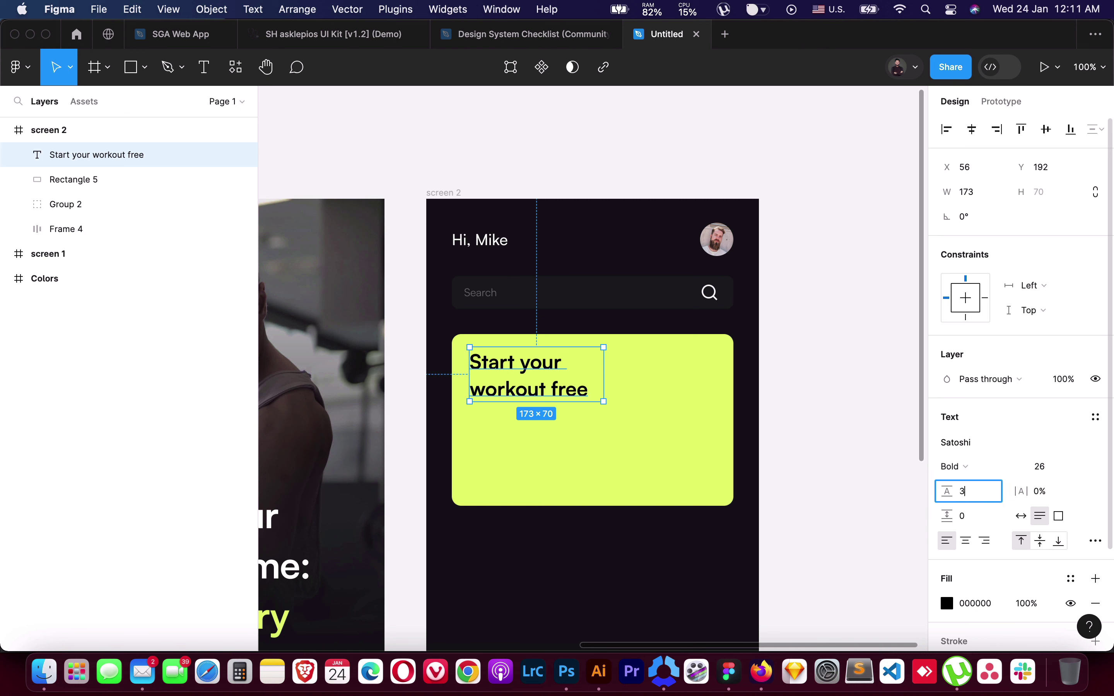
type("2")
key("Return")
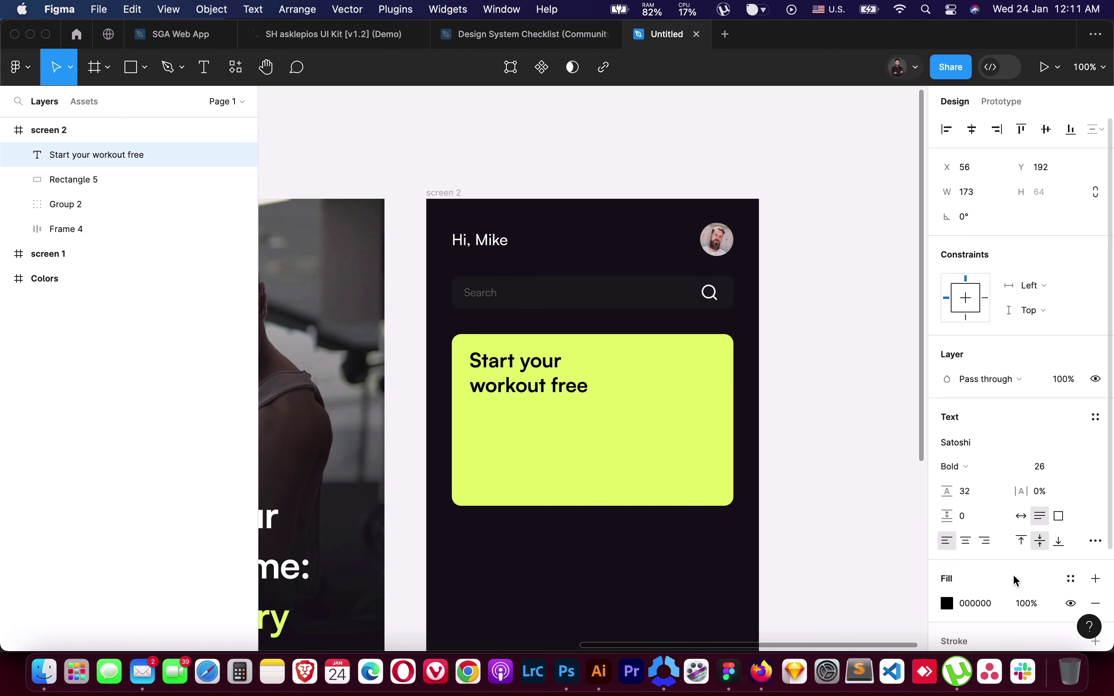
left_click(1079, 578)
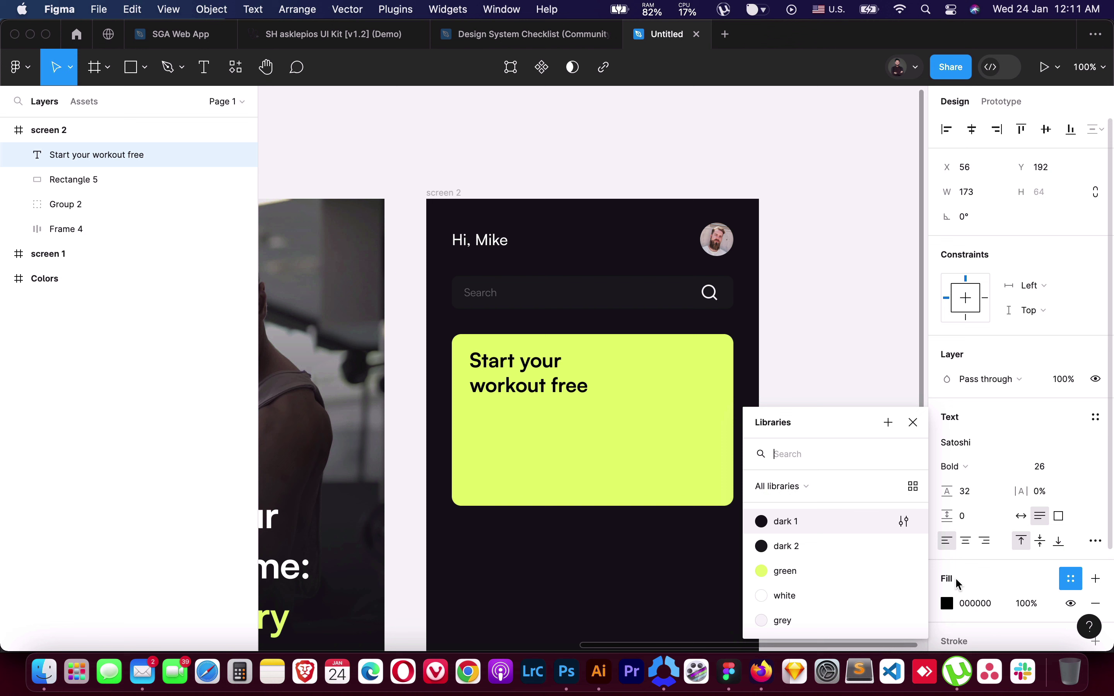
left_click(808, 524)
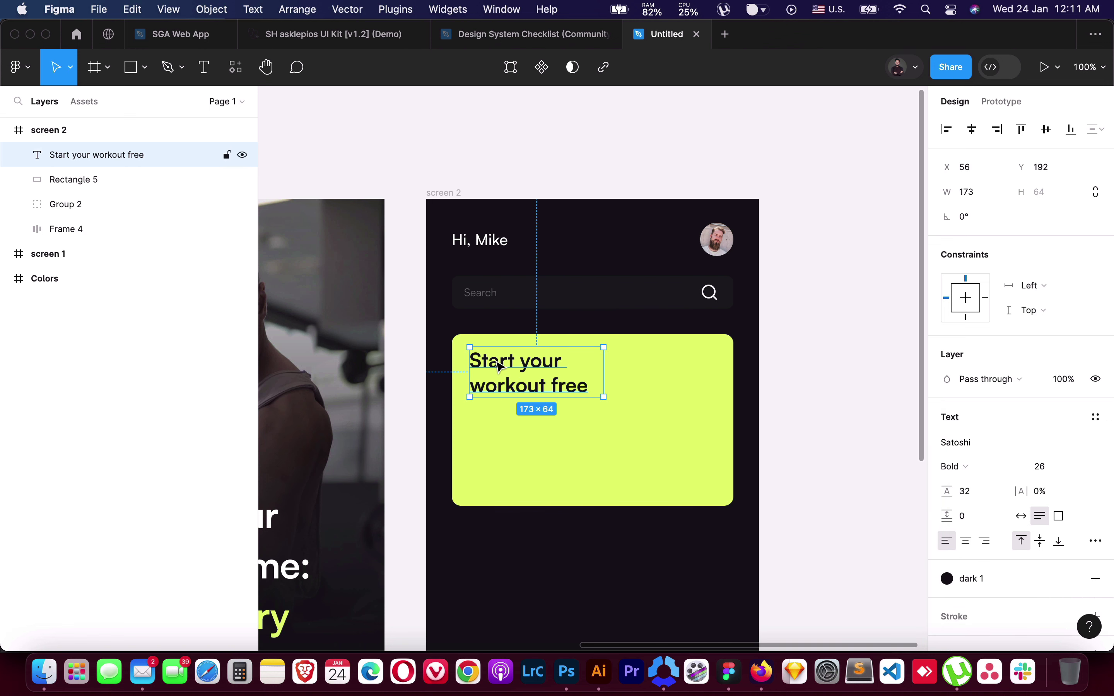
left_click_drag(503, 377, 506, 378)
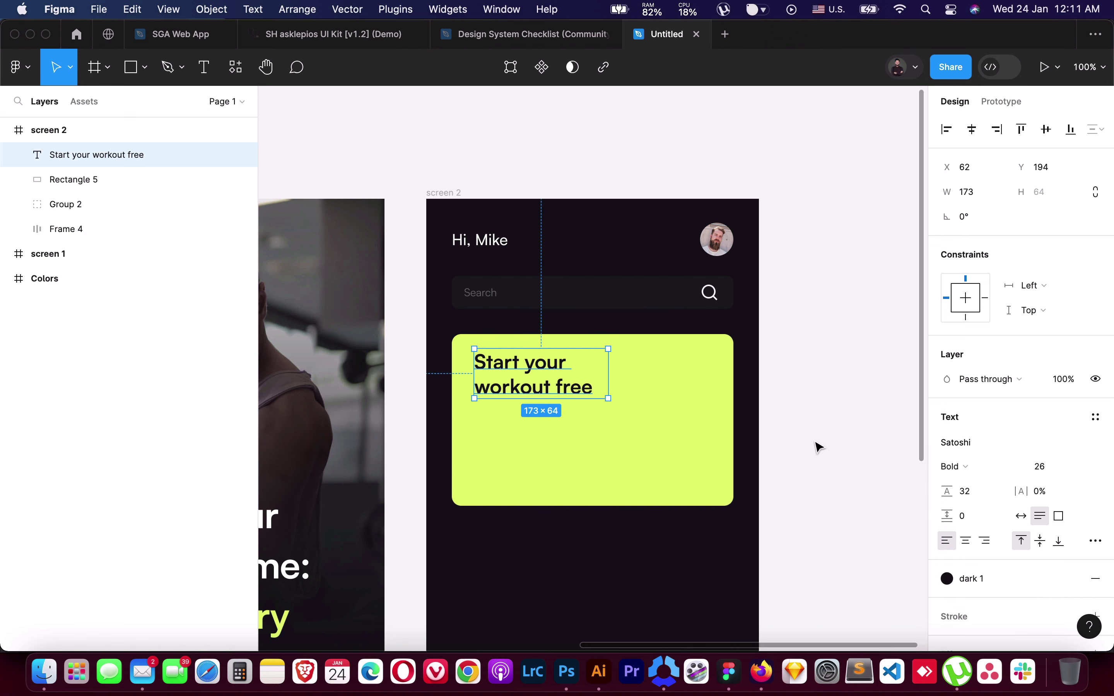
left_click(795, 461)
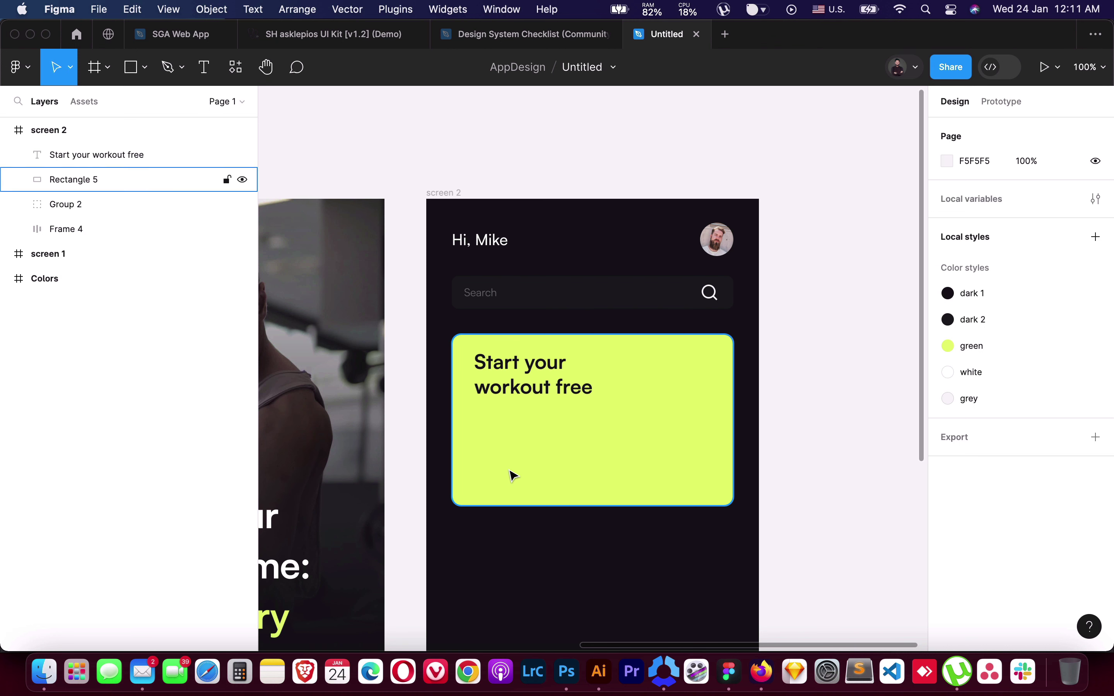
Add a 'Get started now' text label lower on the card
key("t")
left_click(508, 440)
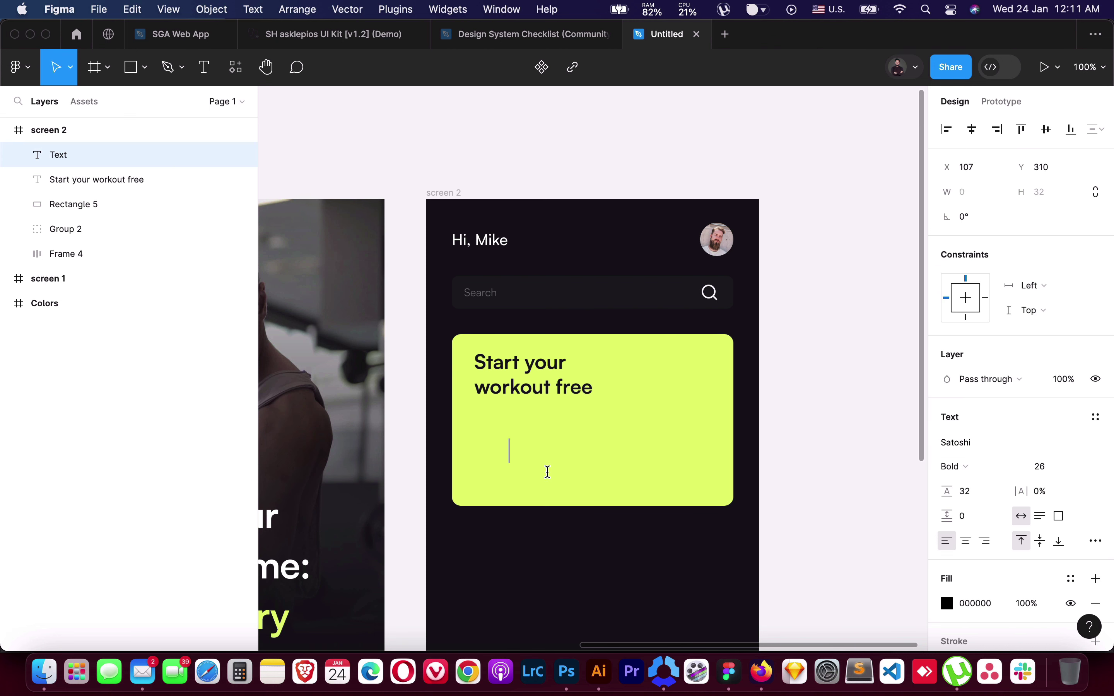
type("Start T")
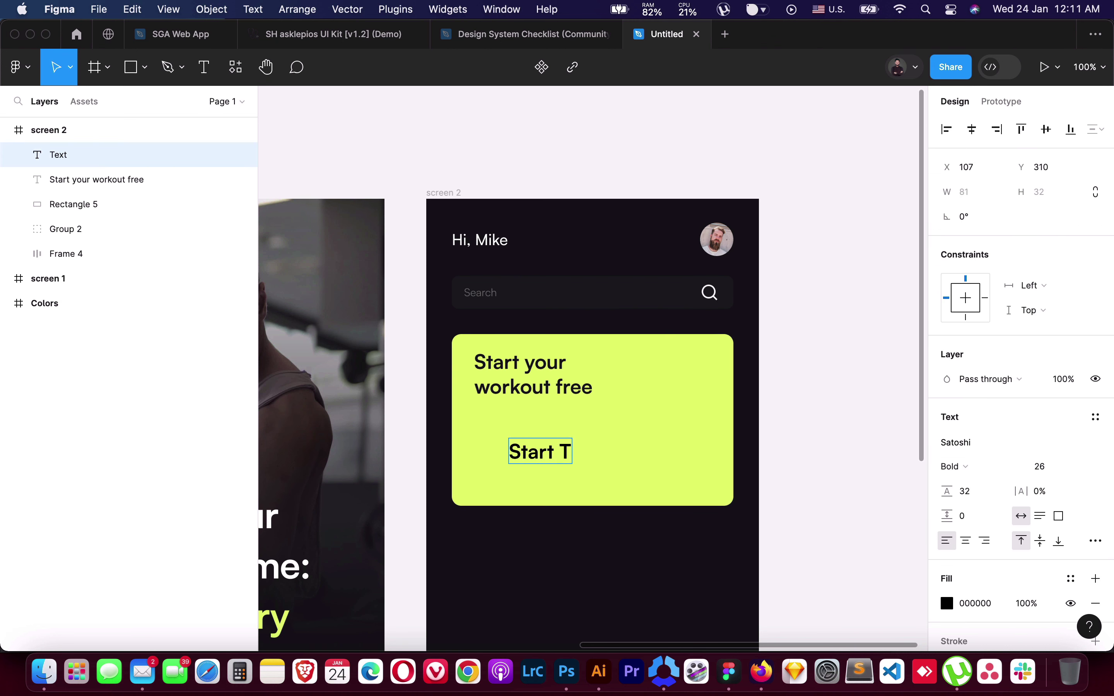
key("BackSpace")
key("super+a")
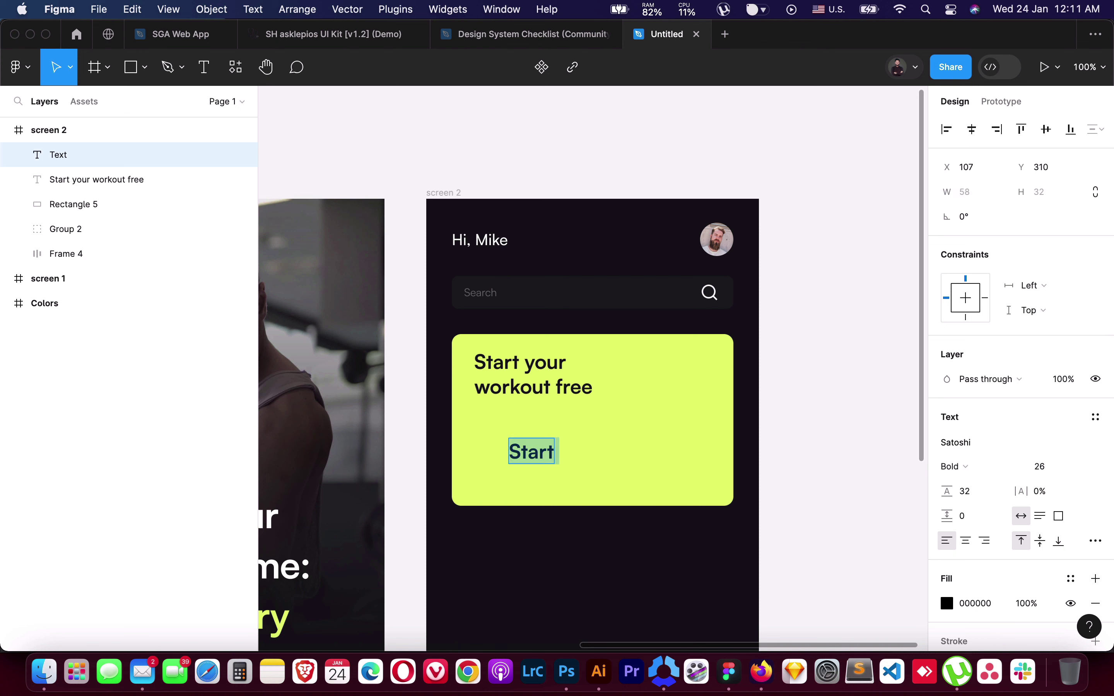
type("Get started now")
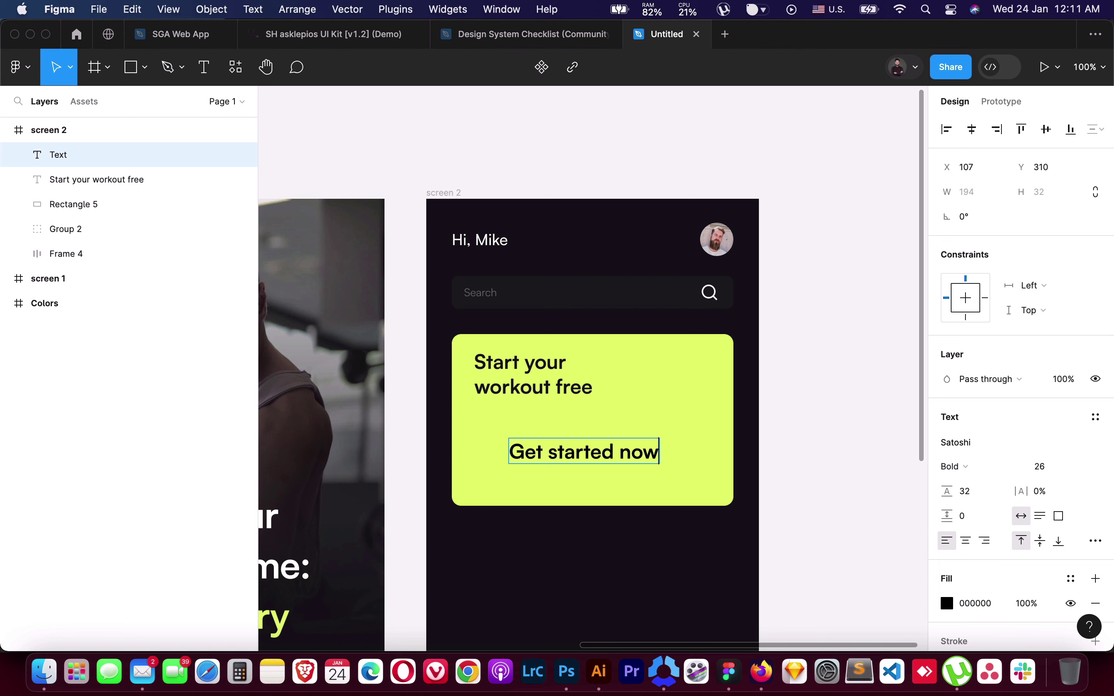
key("super+a")
key("Escape")
Set the label to Regular weight with a smaller font size
left_click(981, 467)
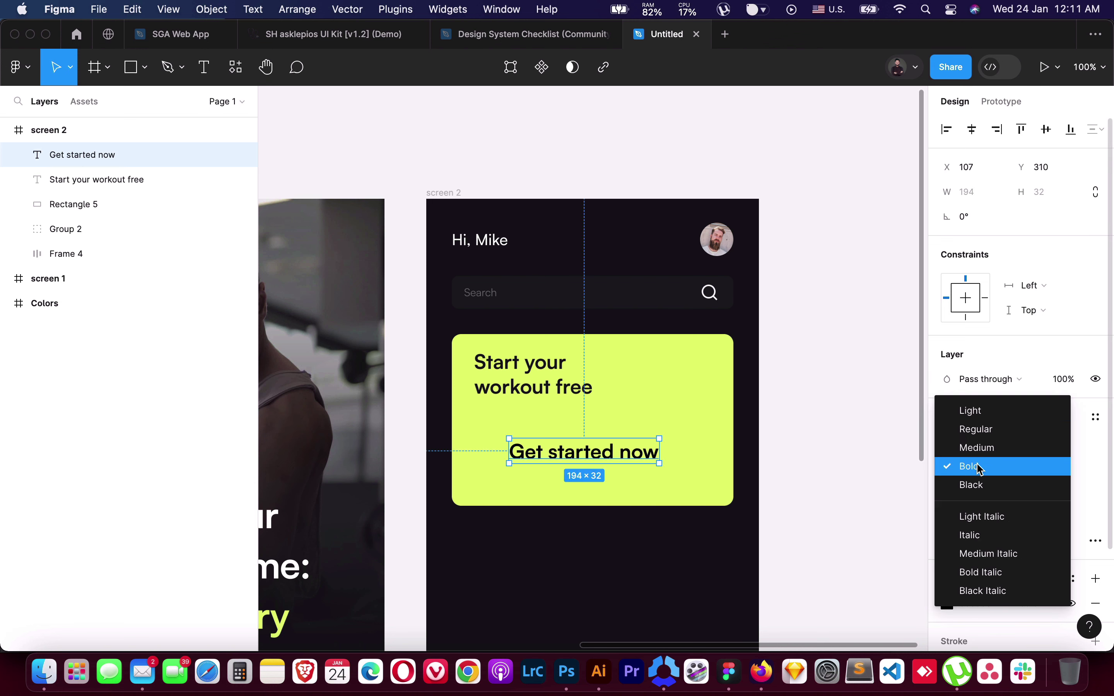
left_click(983, 433)
left_click(1044, 467)
type("106")
key("Return")
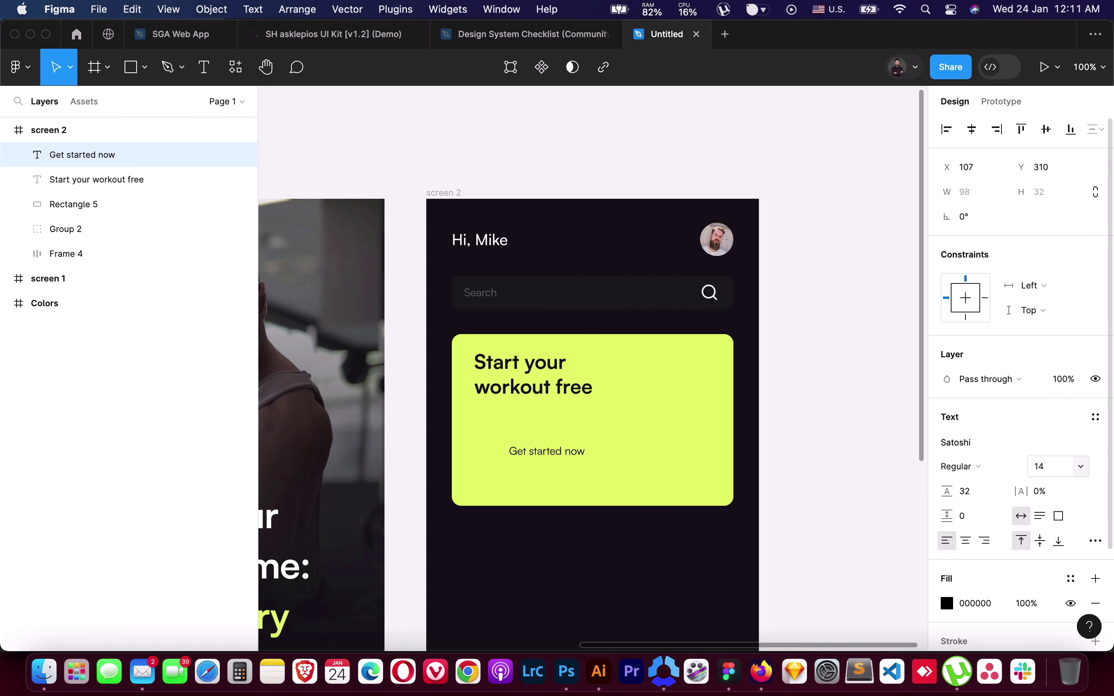
Wrap the label in an auto layout frame and set its line height to Auto
key("shift+a")
double_click(511, 456)
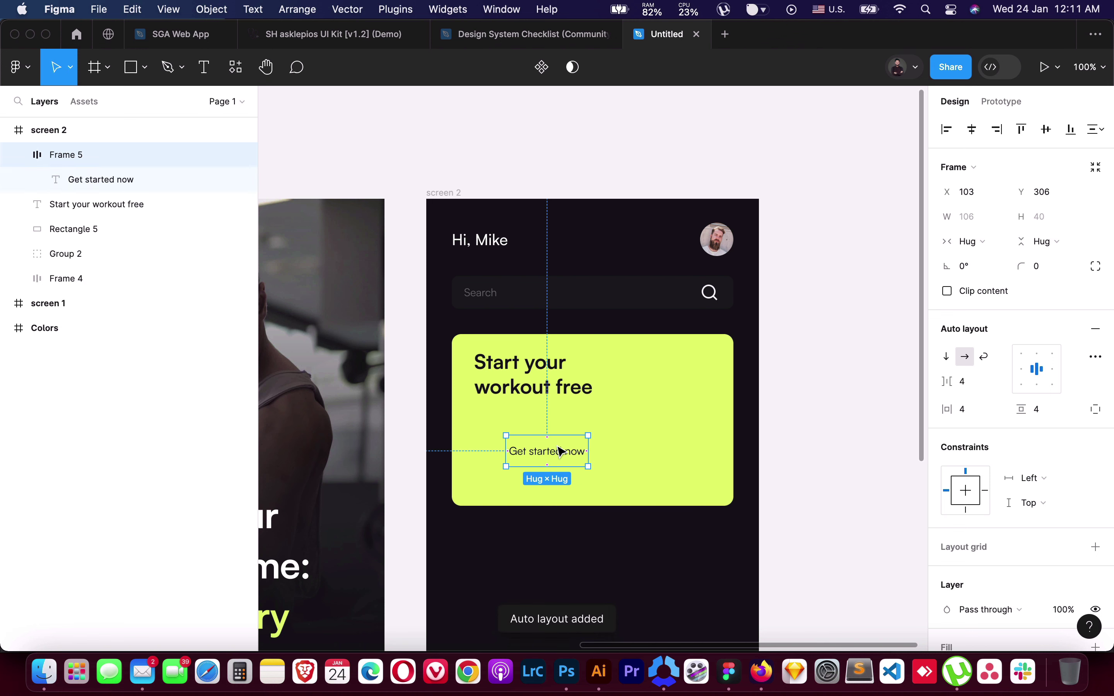
left_click(980, 419)
key("Return")
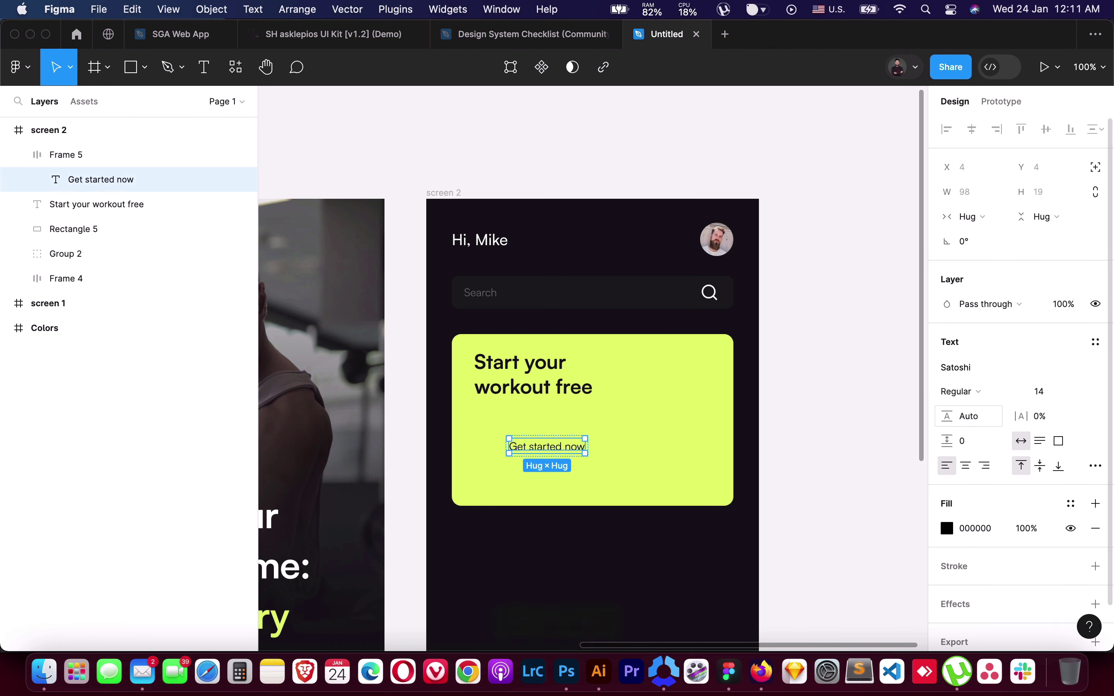
Fill button Frame 5 with dark 1 and make its text white
left_click(24, 161)
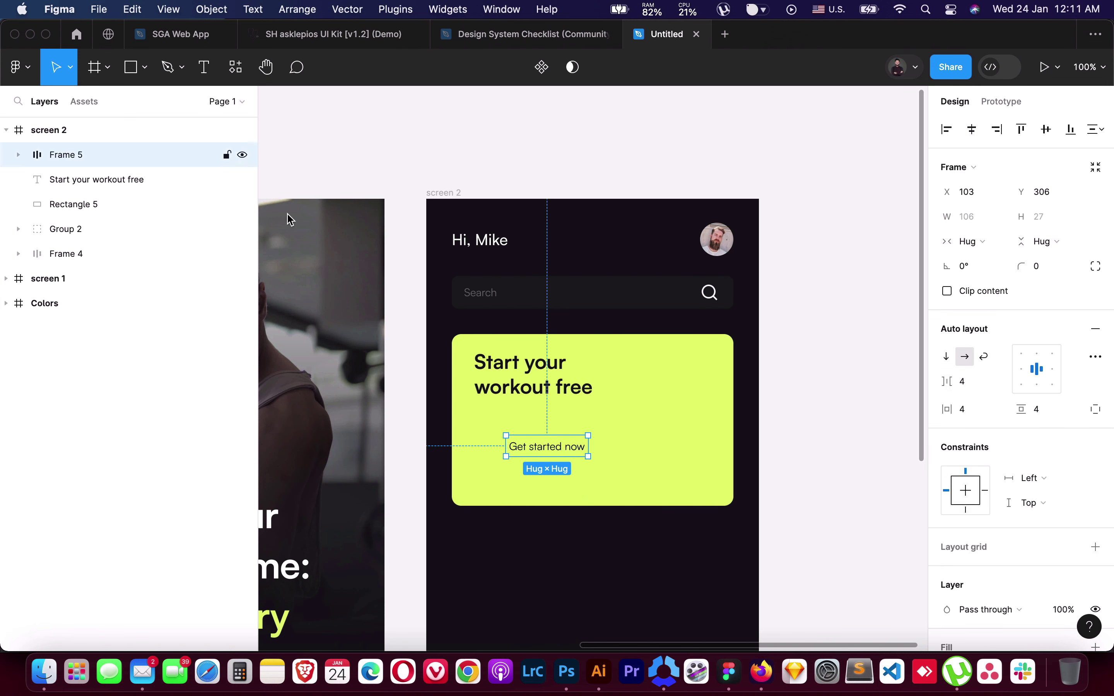
scroll(1007, 530, "down", 5)
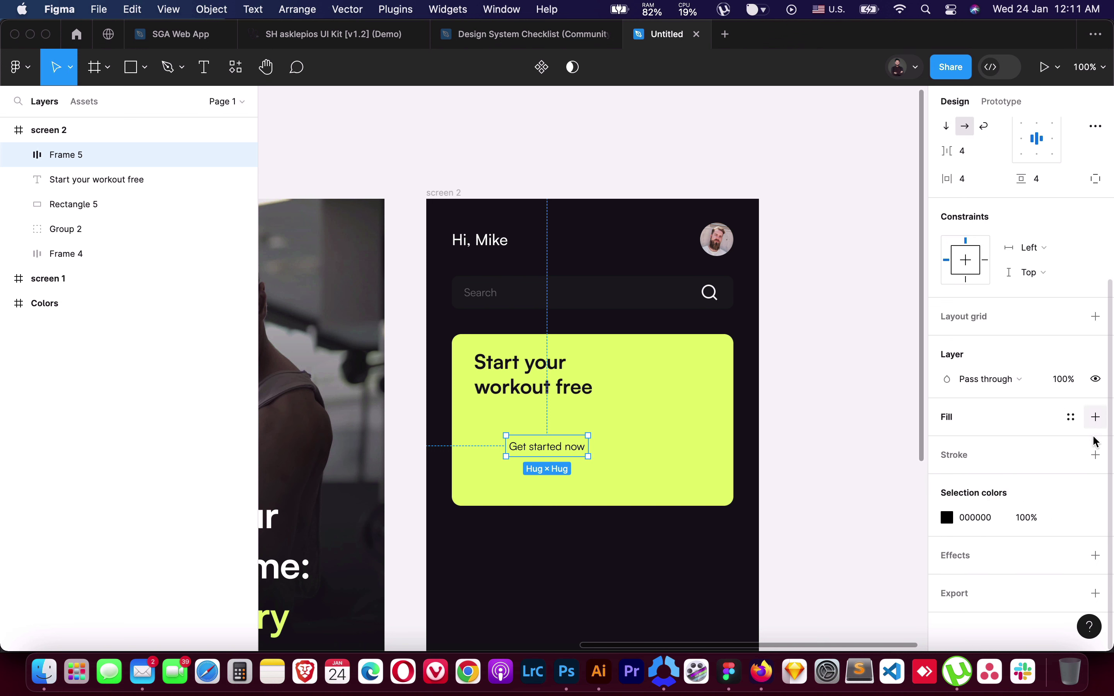
left_click(1097, 417)
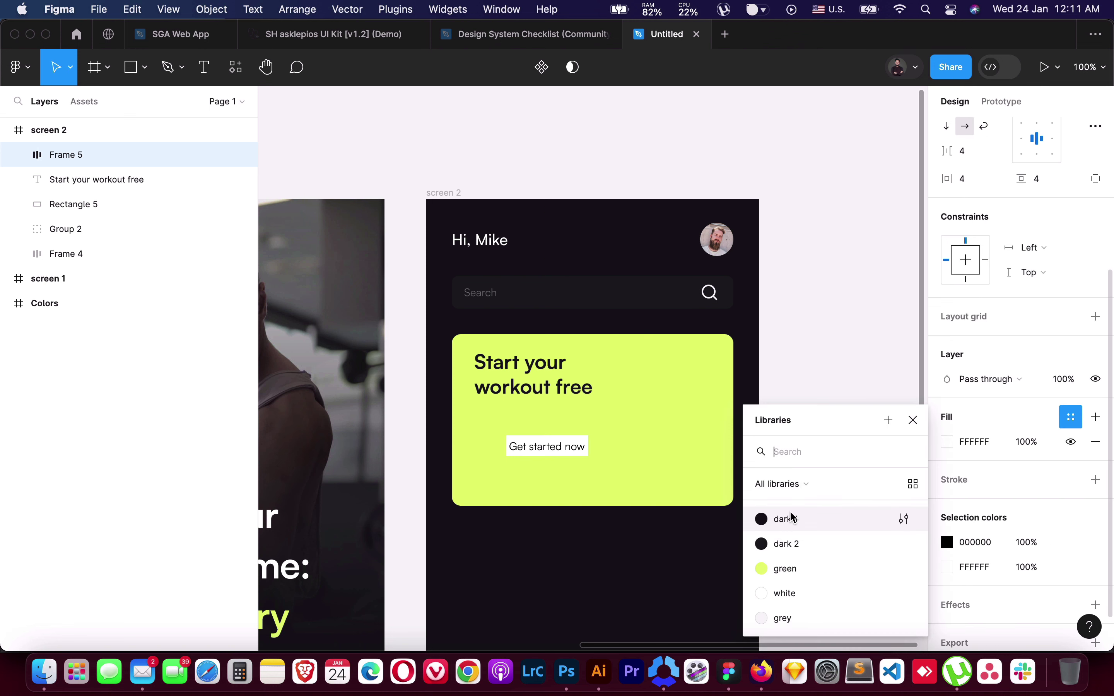
left_click(785, 519)
double_click(523, 446)
left_click(1072, 455)
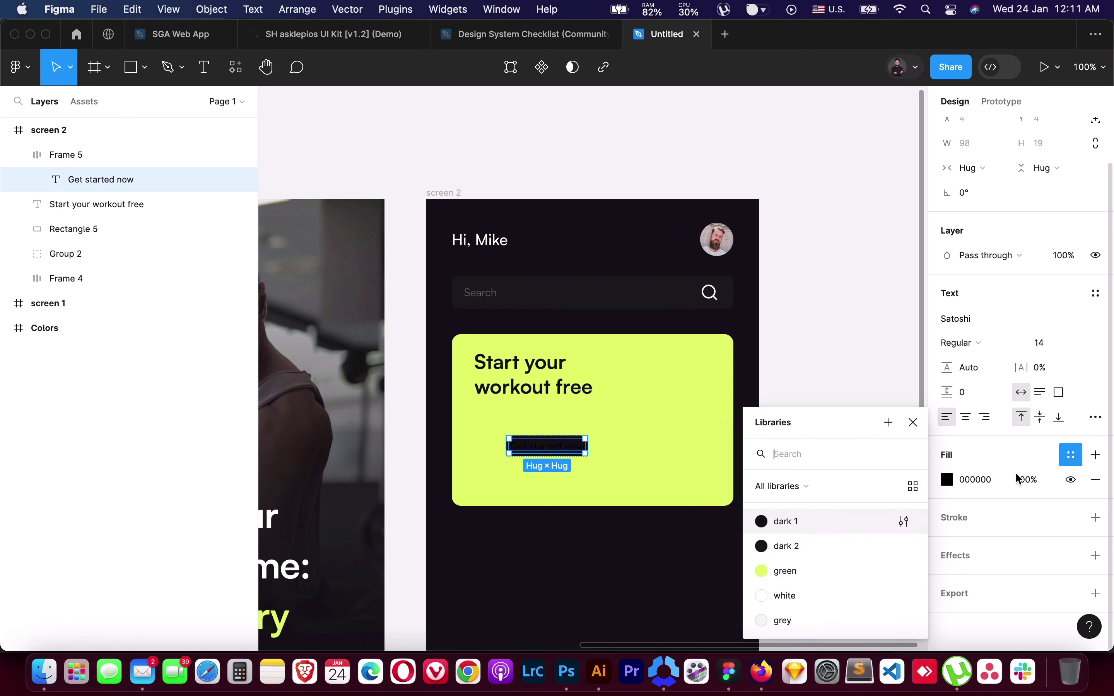
left_click(778, 597)
Give the button 14/11 padding and 6 corner radius, and move it up-left
left_click(38, 156)
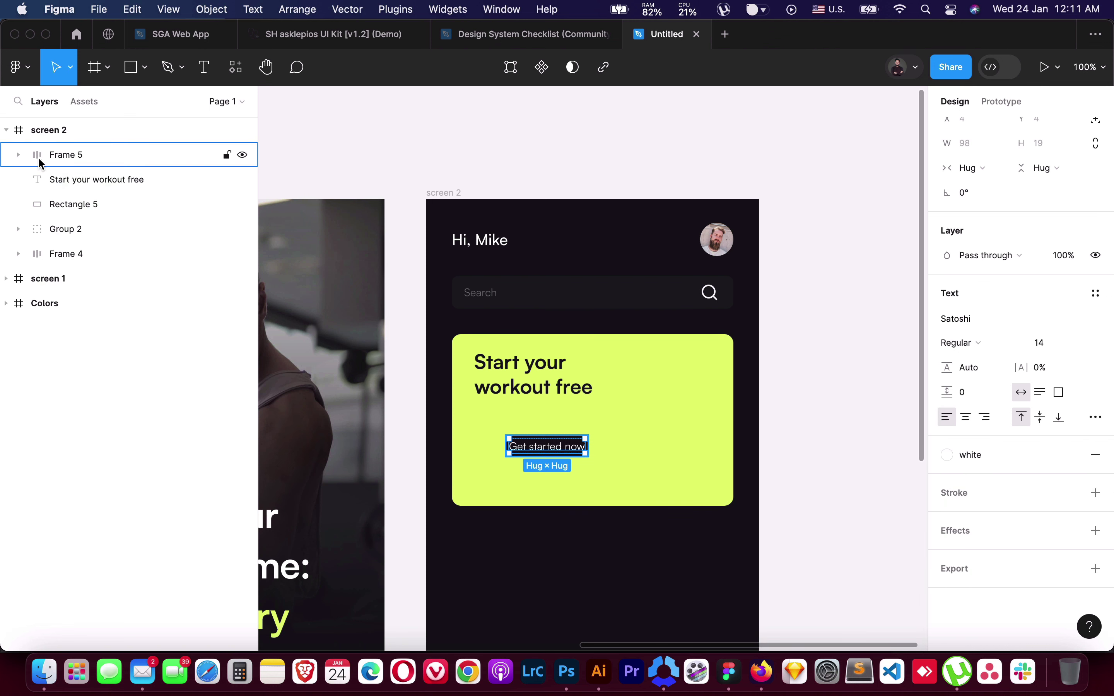
key("Up")
key("Up")
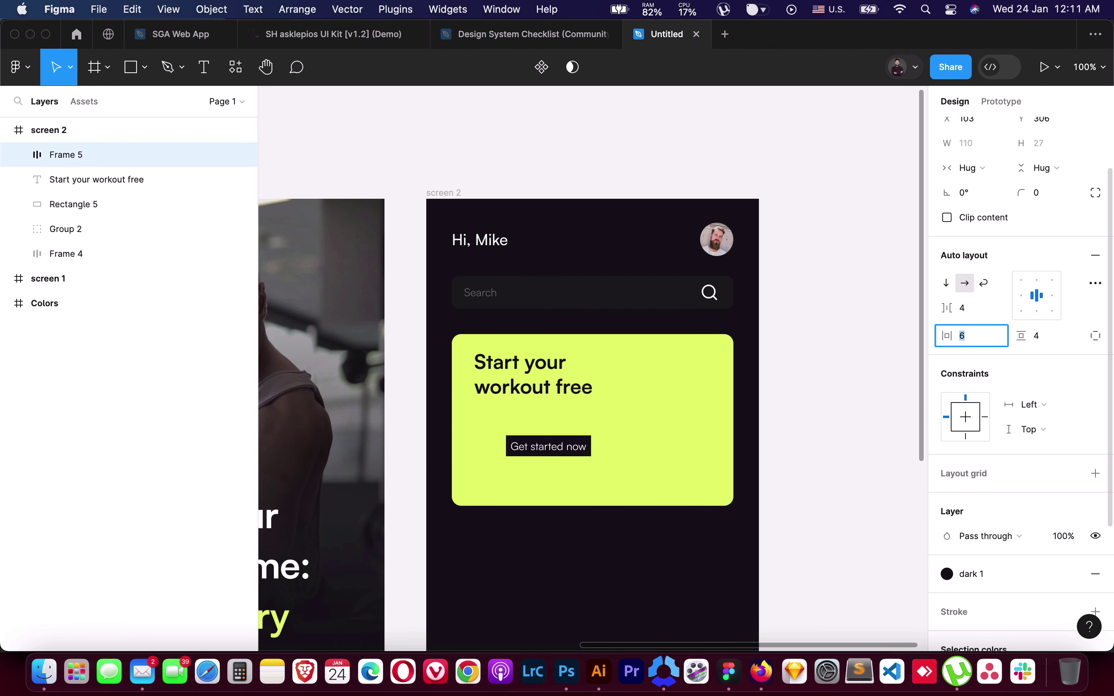
key("Up")
key("Up")
key("Up")
key("Up")
key("Up")
key("Up")
key("Tab")
key("Up")
key("Up")
key("Up")
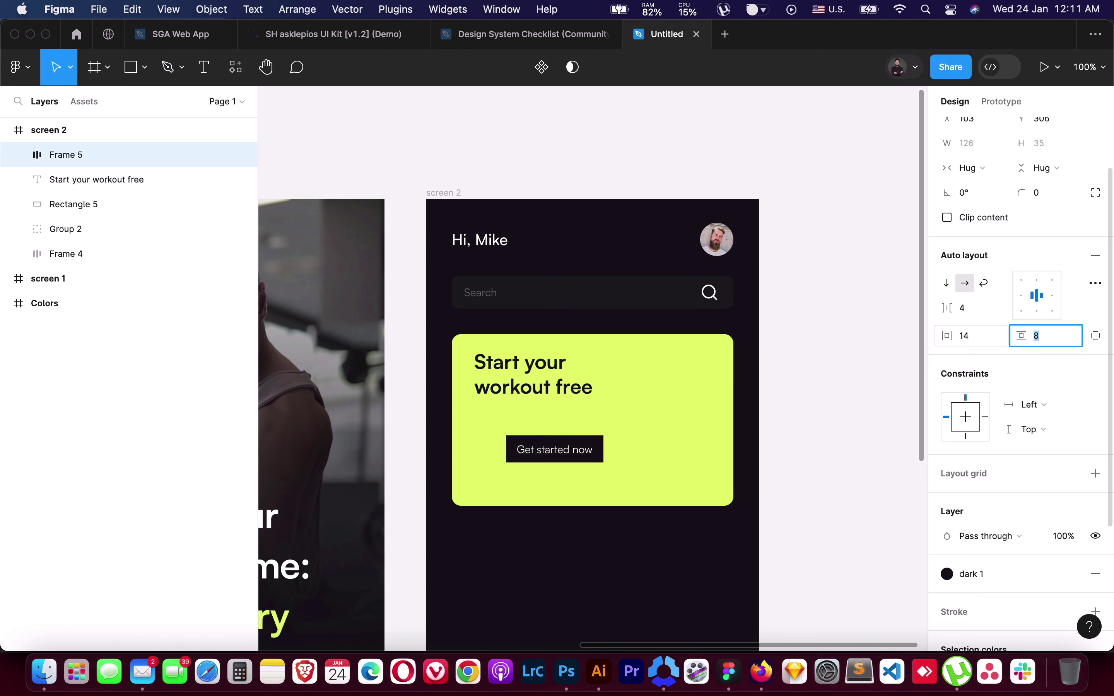
key("Up")
key("Up")
key("Up")
key("Up")
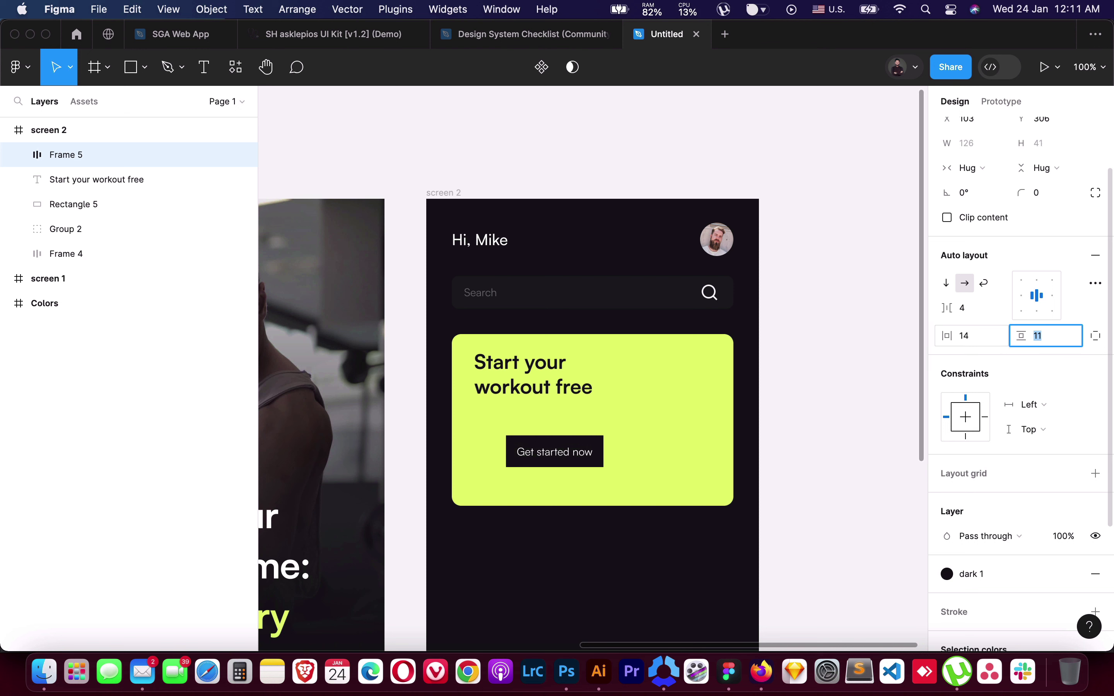
left_click(1057, 201)
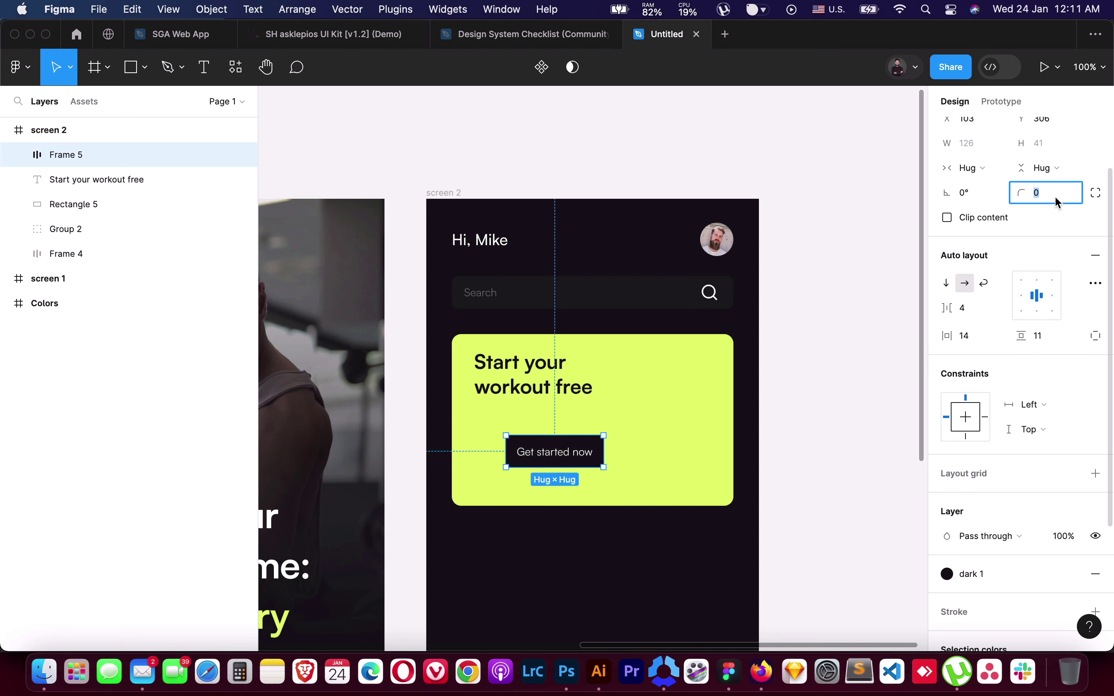
type("6")
key("Return")
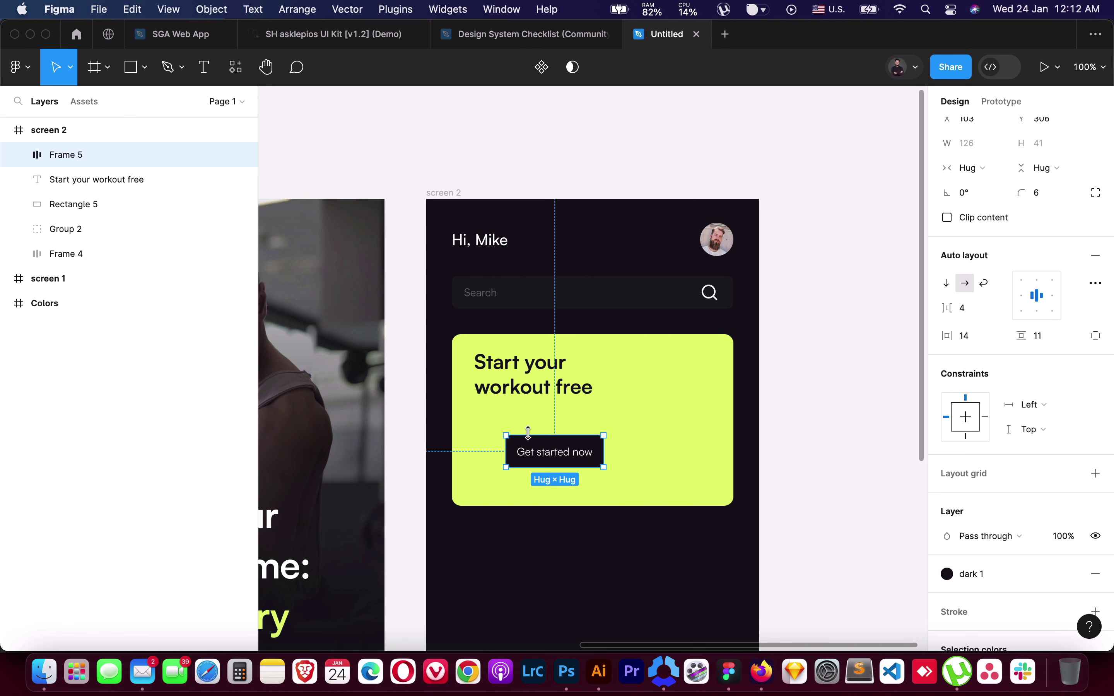
left_click_drag(538, 456, 507, 439)
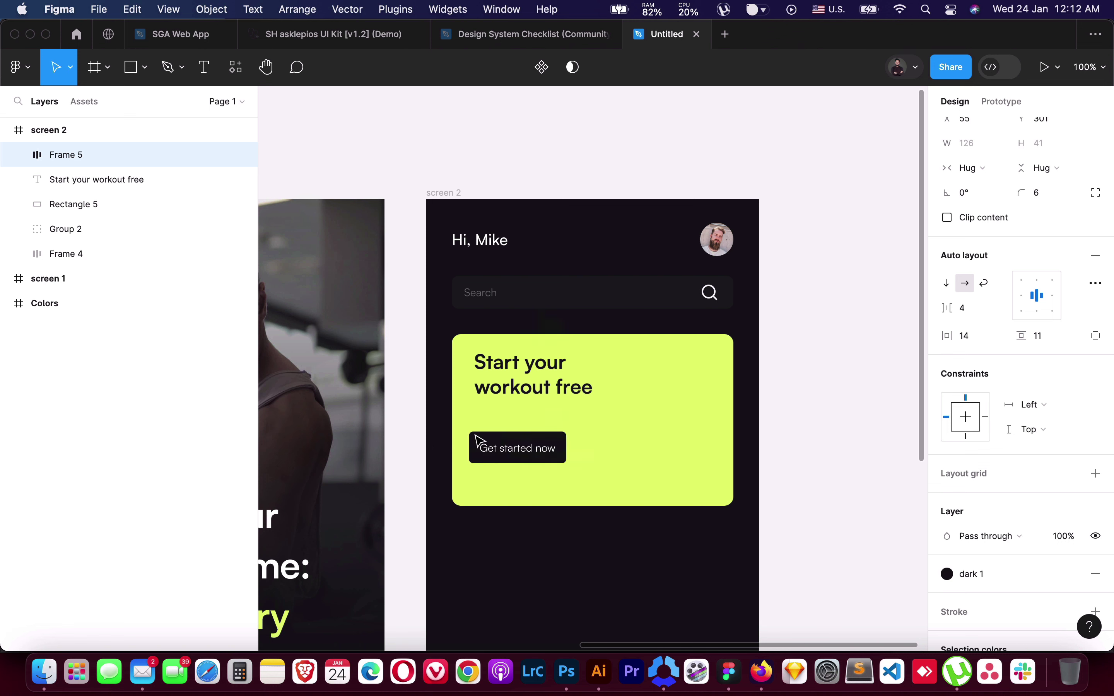
Group headline and button in vertical auto layout Frame 6 with 15 spacing
left_click(513, 381, "shift")
key("shift+a")
left_click(985, 315)
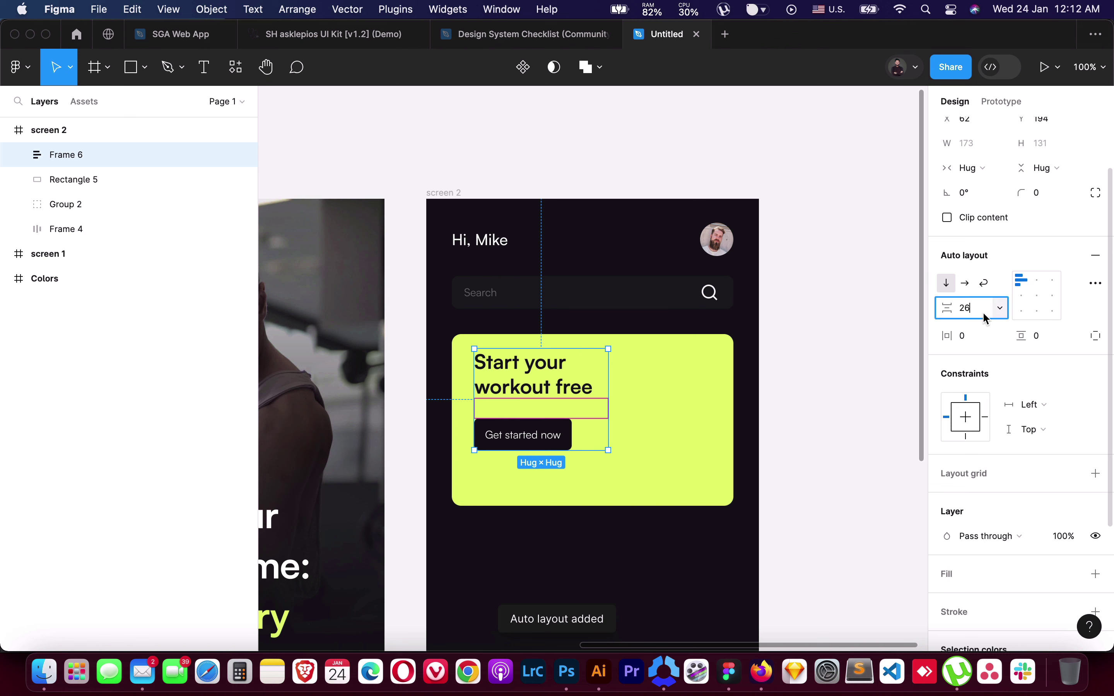
type("12")
key("Return")
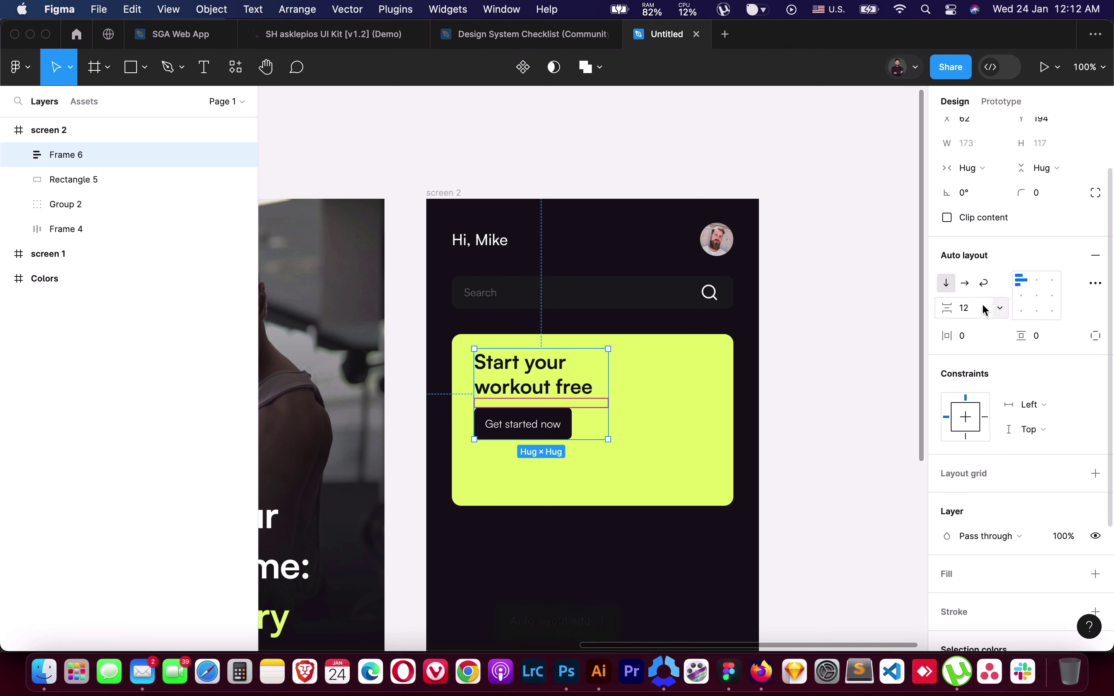
left_click(986, 312)
type("15")
key("Return")
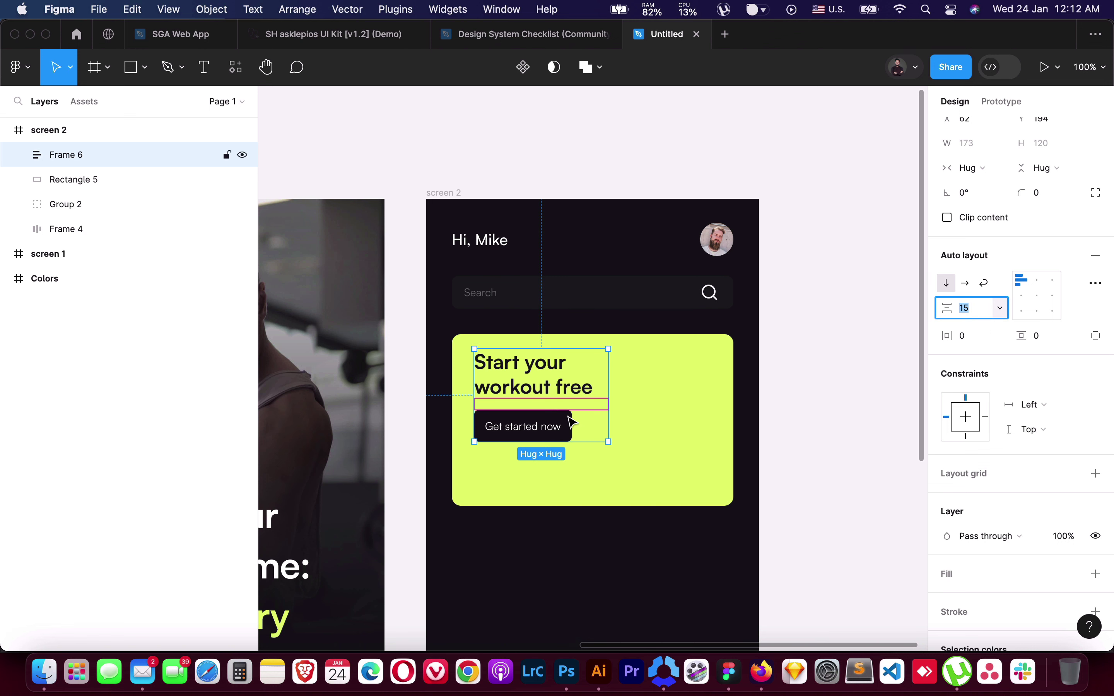
key("Escape")
left_click(548, 392)
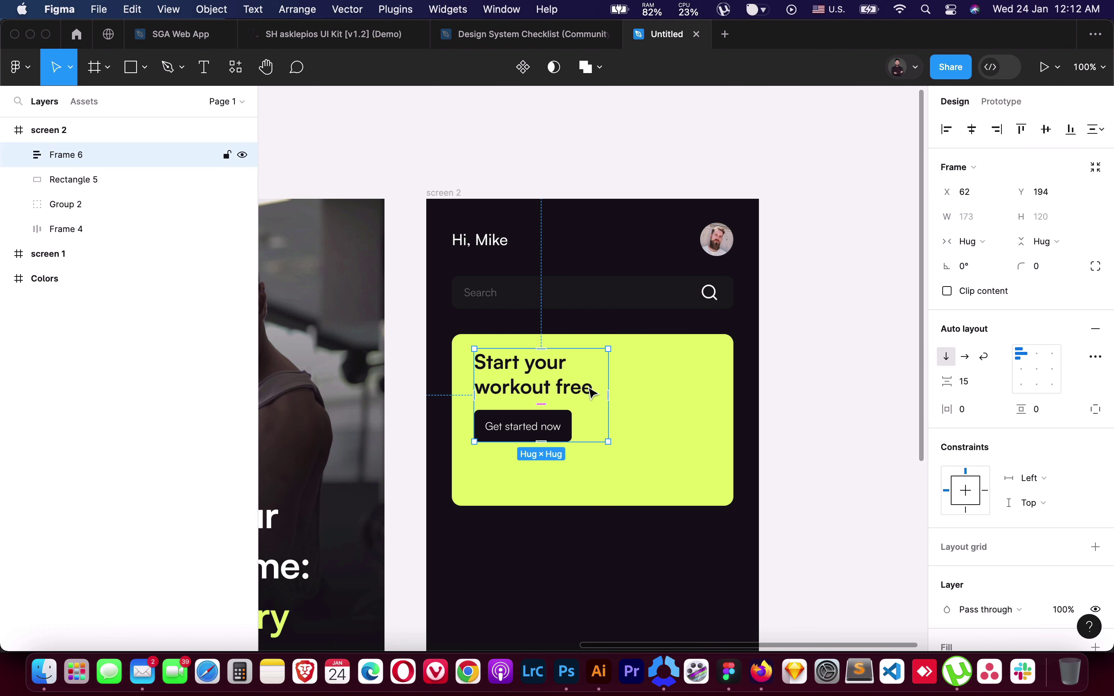
left_click_drag(549, 391, 546, 392)
Set the headline to Fill container and widen Frame 6 to 194
double_click(530, 384)
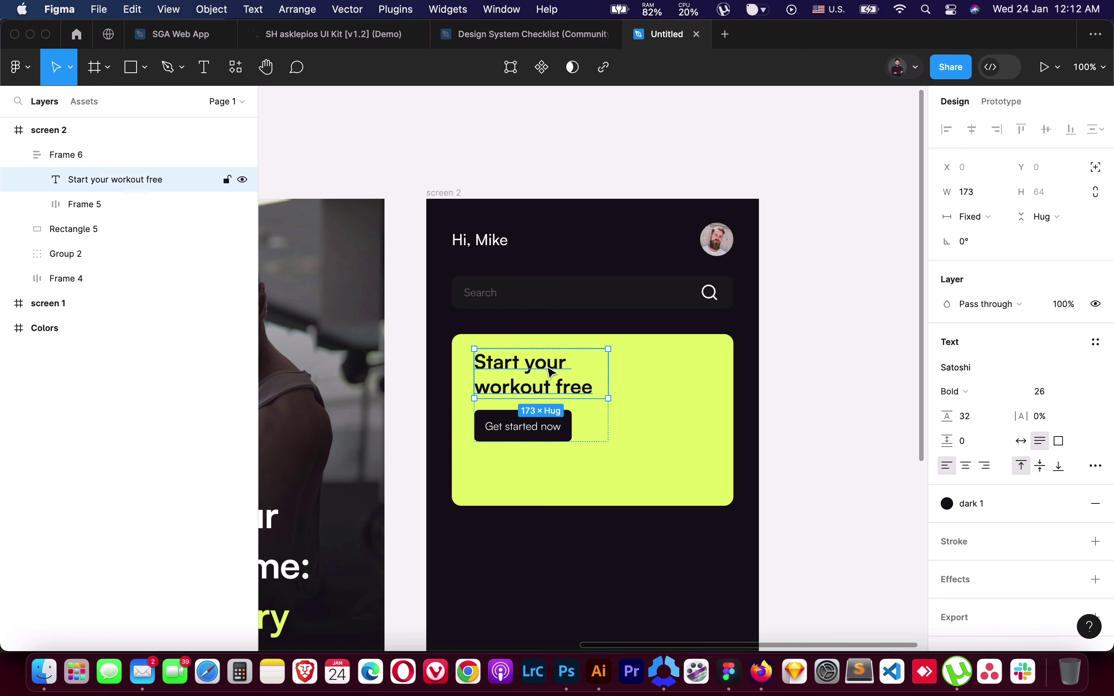
left_click(971, 217)
left_click(1003, 255)
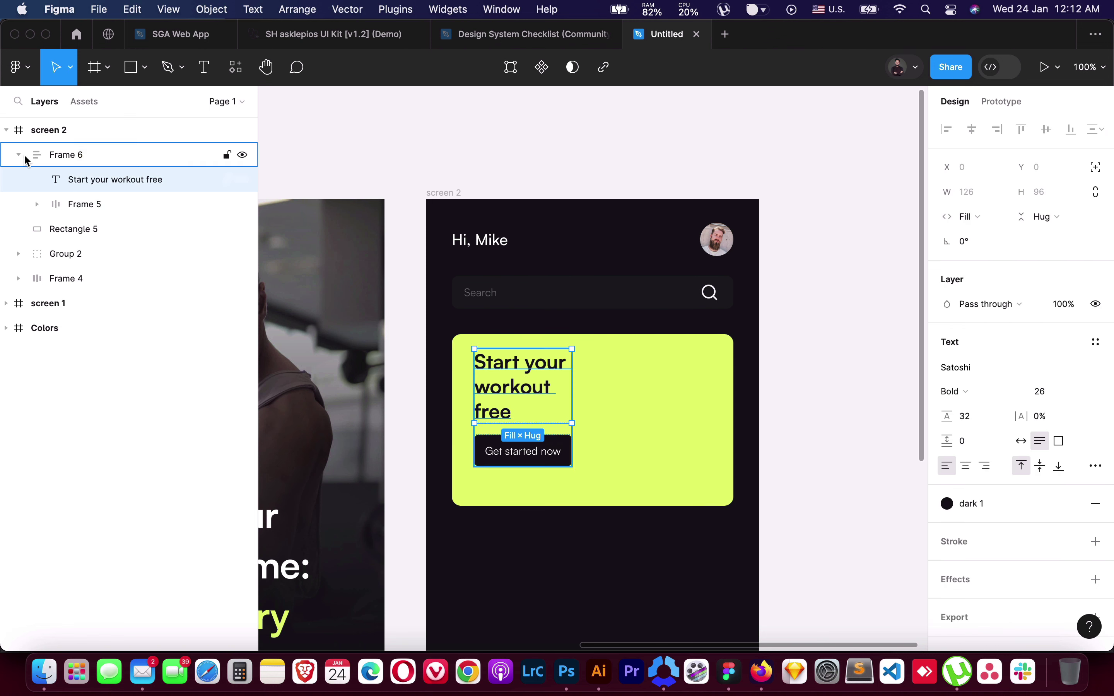
left_click(68, 162)
left_click_drag(572, 392, 625, 392)
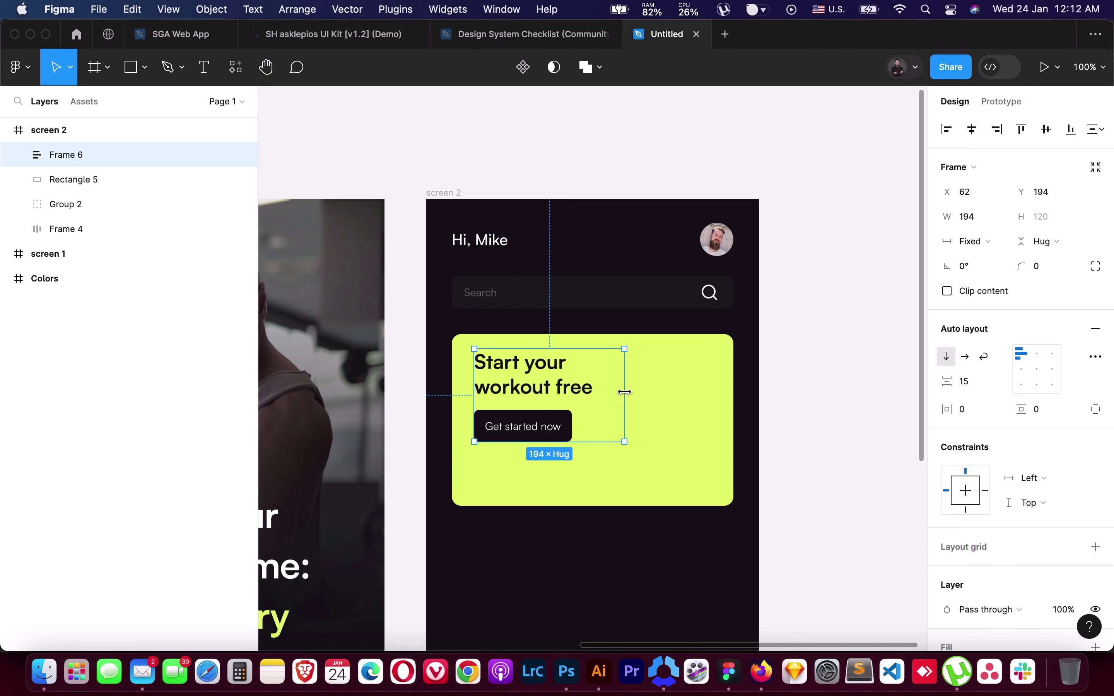
left_click(18, 155)
left_click(115, 179)
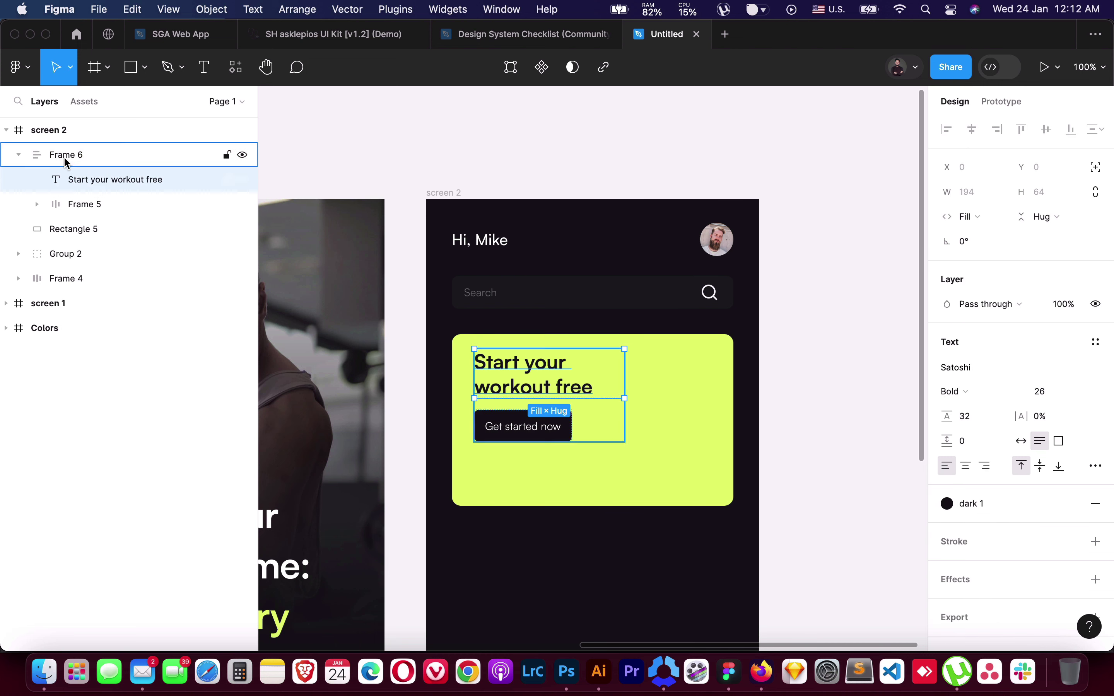
Duplicate the headline as a subtitle and make it Regular weight
key("super+d")
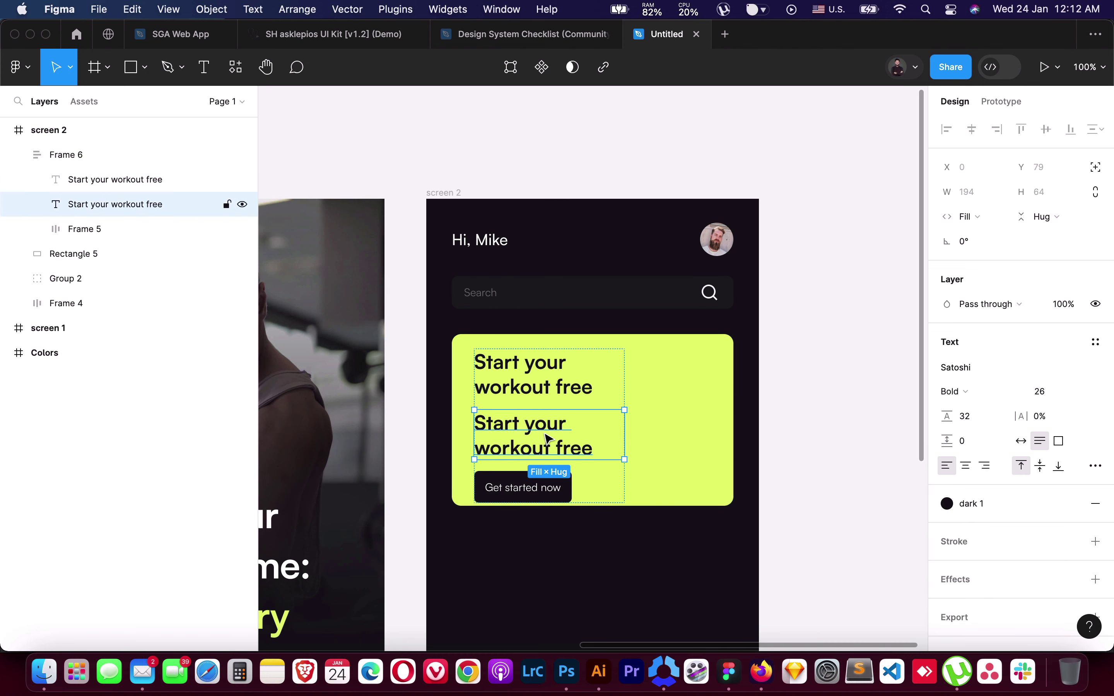
left_click(985, 391)
left_click(992, 357)
left_click(1049, 397)
type("1")
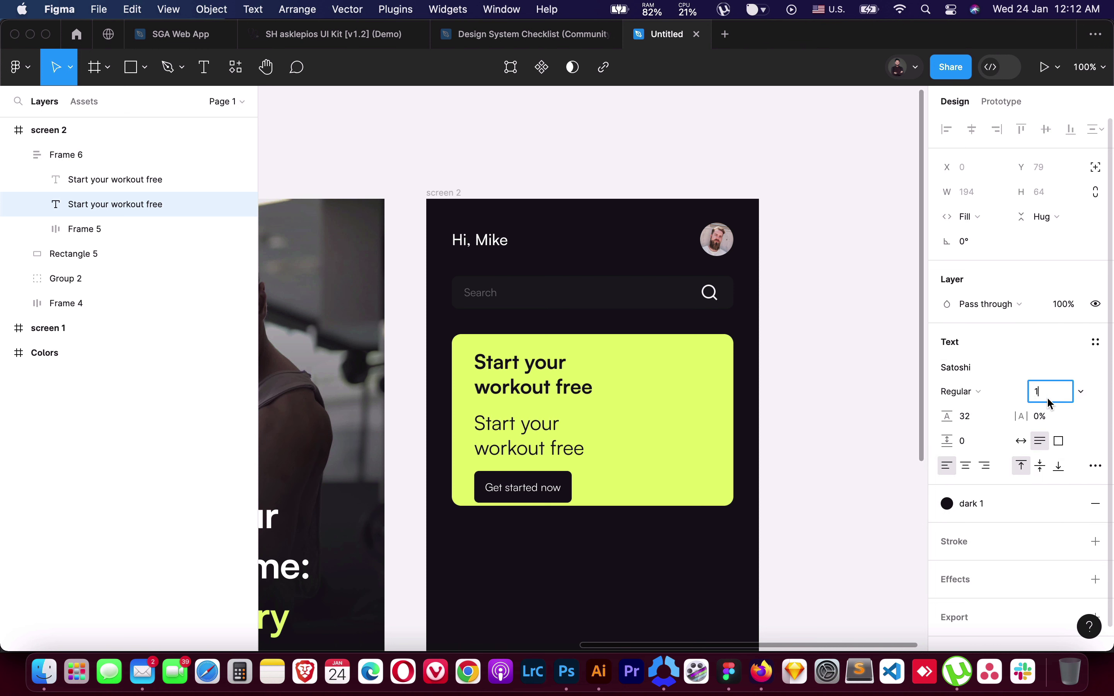
type("3")
key("Return")
Set the subtitle to font size 14 with line height 20
left_click(1045, 392)
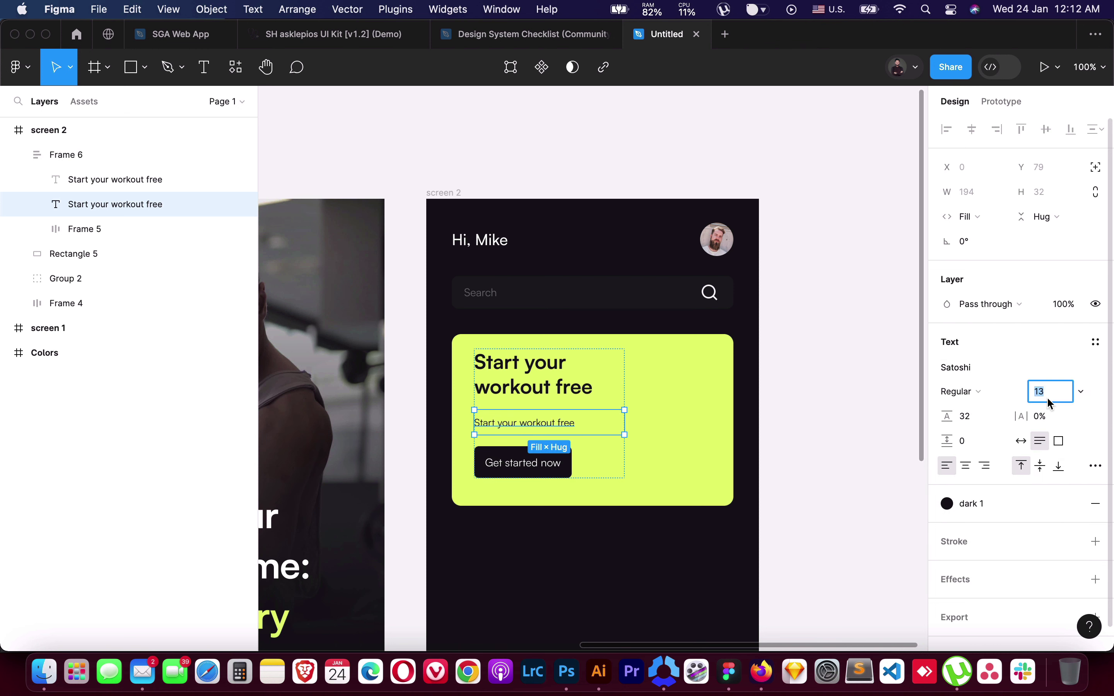
type("4")
left_click(965, 420)
type("20")
key("Return")
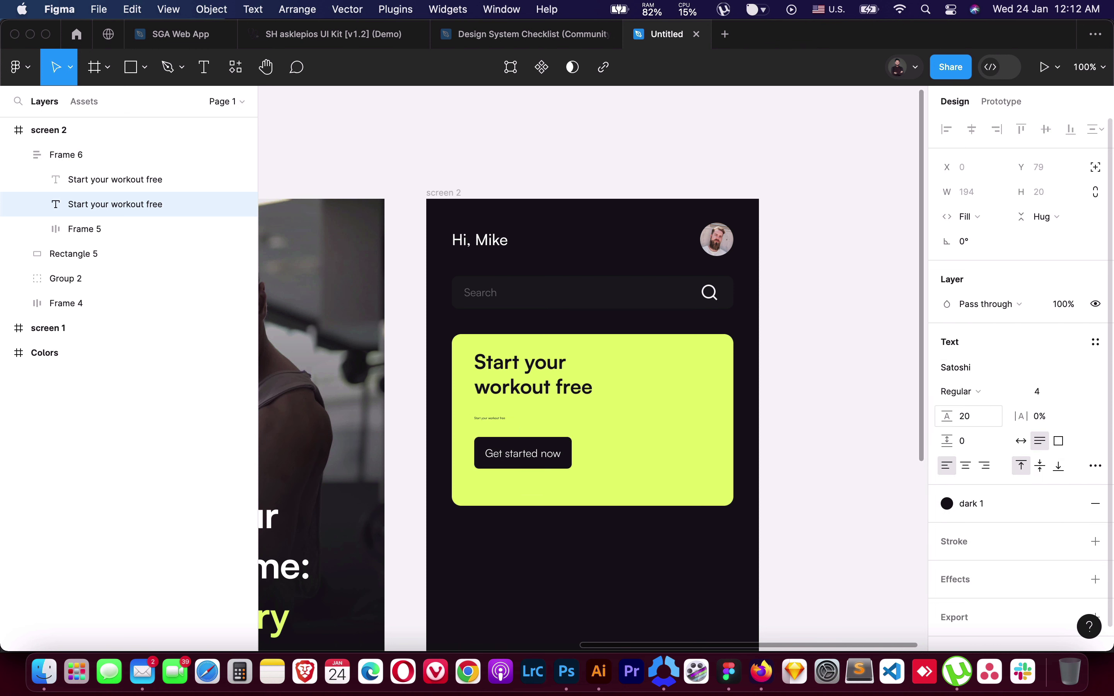
left_click(1045, 391)
type("13")
key("Return")
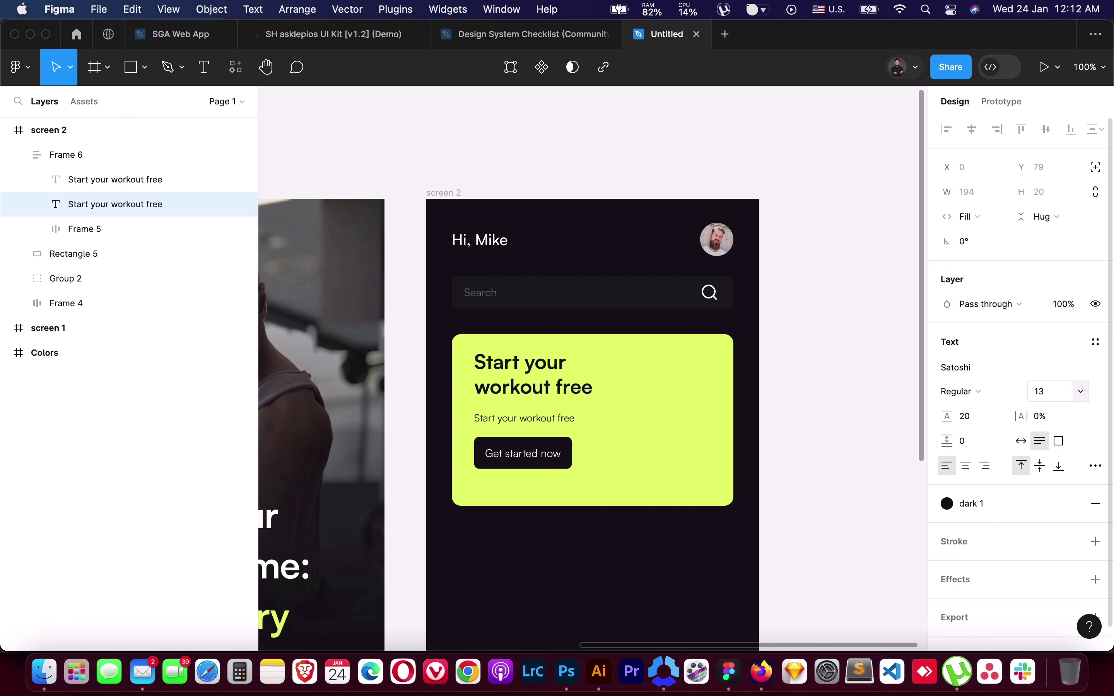
left_click(1043, 391)
type("14")
key("Return")
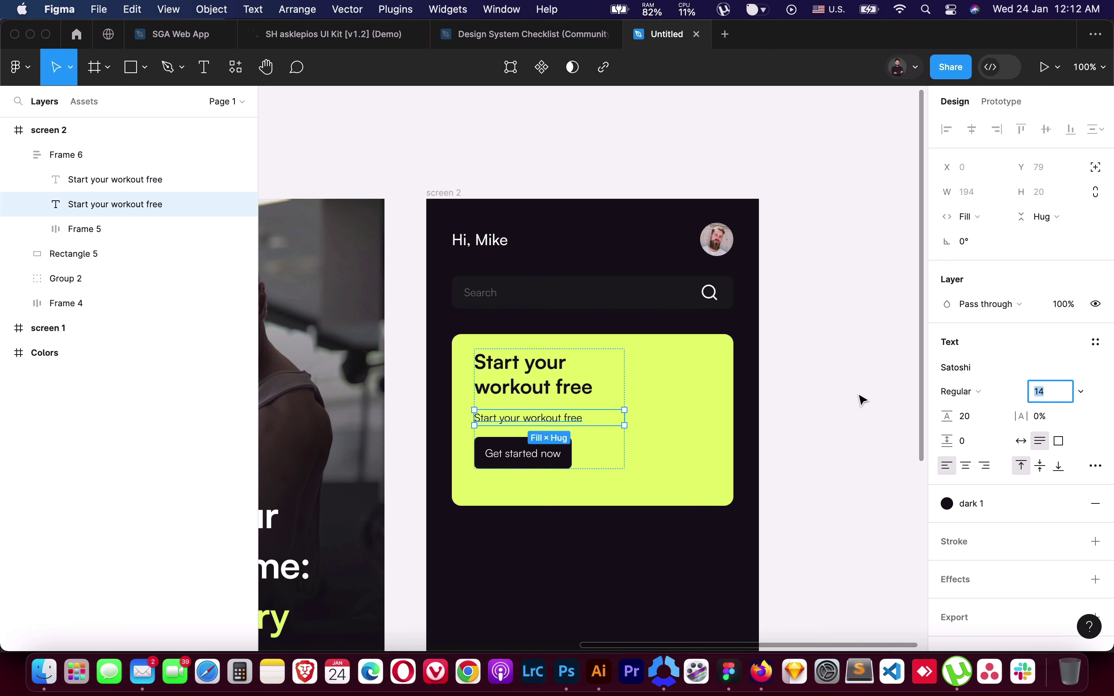
Clear the subtitle's copied wording and begin typing new text
left_click(859, 399)
double_click(543, 421)
key("Return")
type("S")
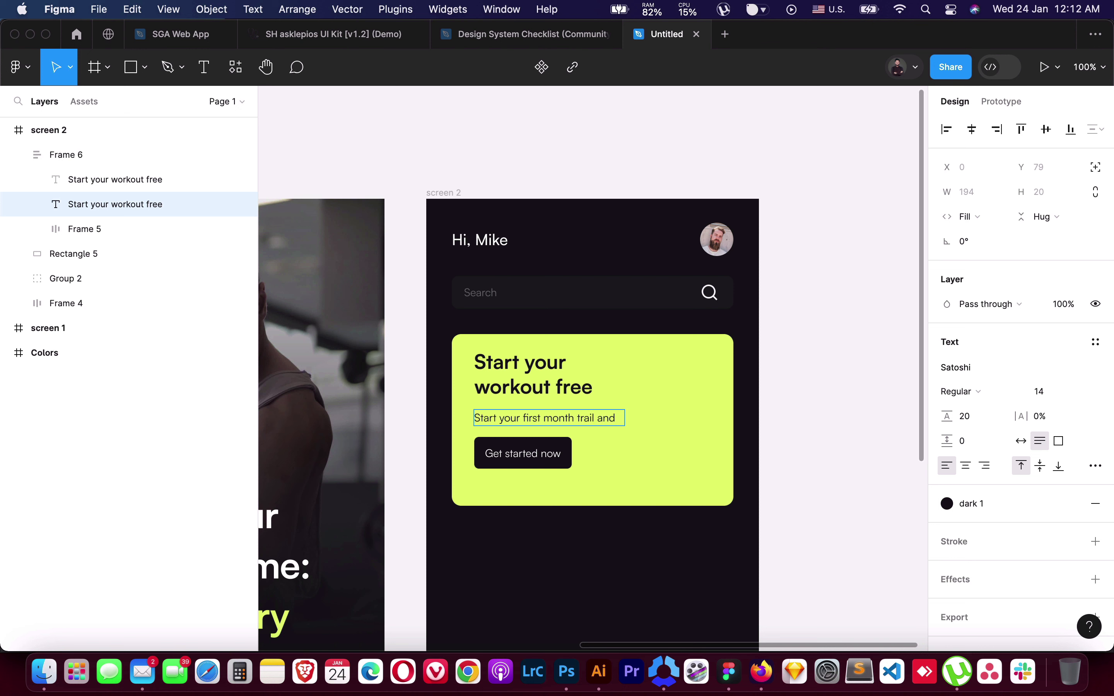
Change the promo subtitle to 'Start your first month trail then $9.99 per month'
type("then")
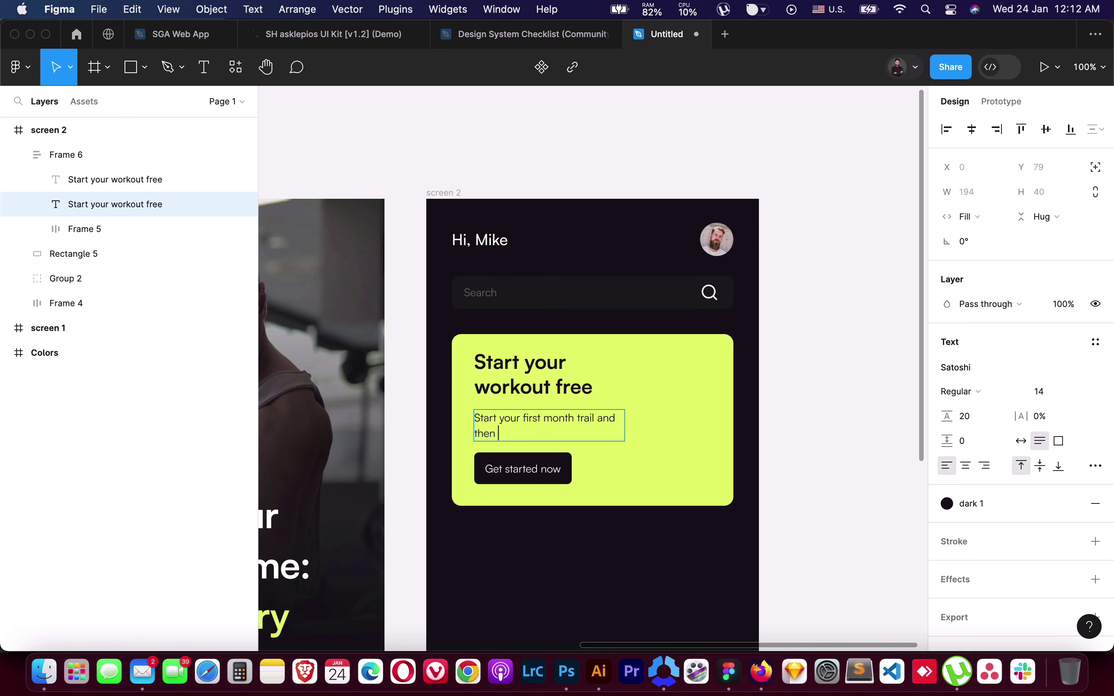
key("BackSpace")
key("BackSpace")
key("BackSpace")
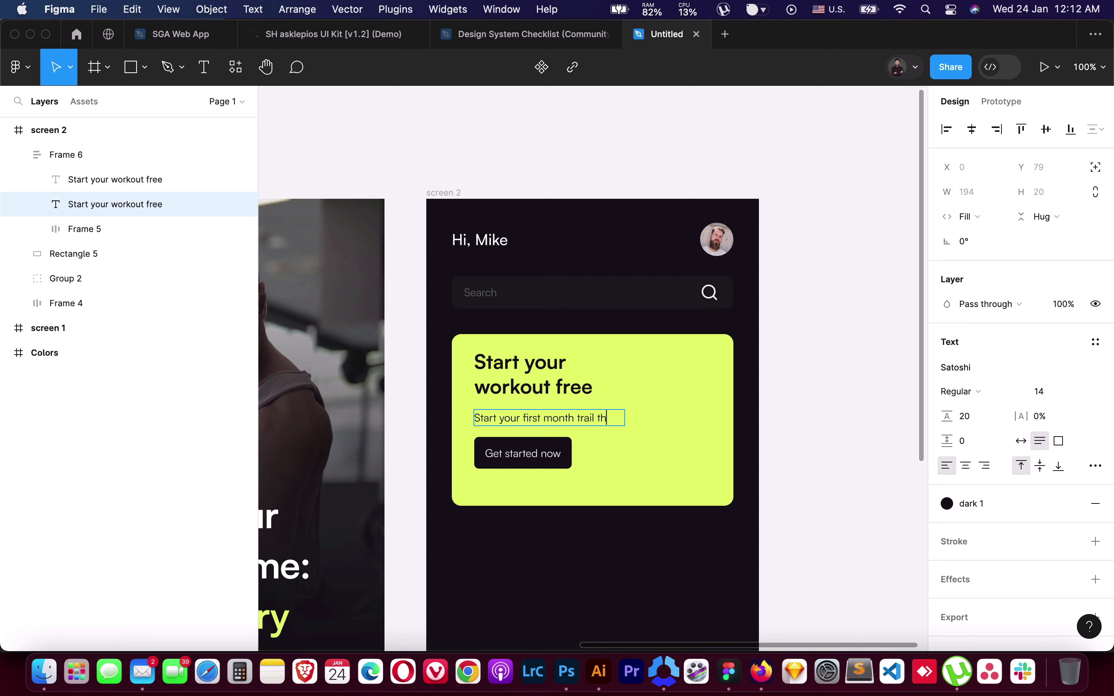
type("en $9,99 per month")
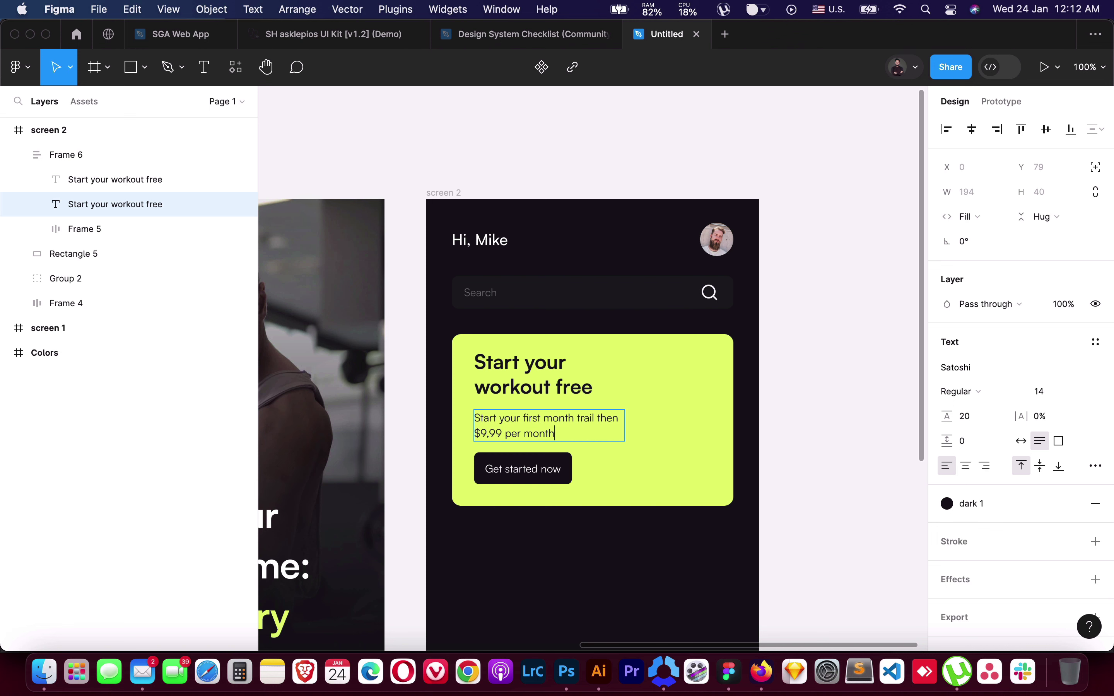
key("Escape")
Group the card text Frame 6 with the green background Rectangle 5
left_click(24, 155)
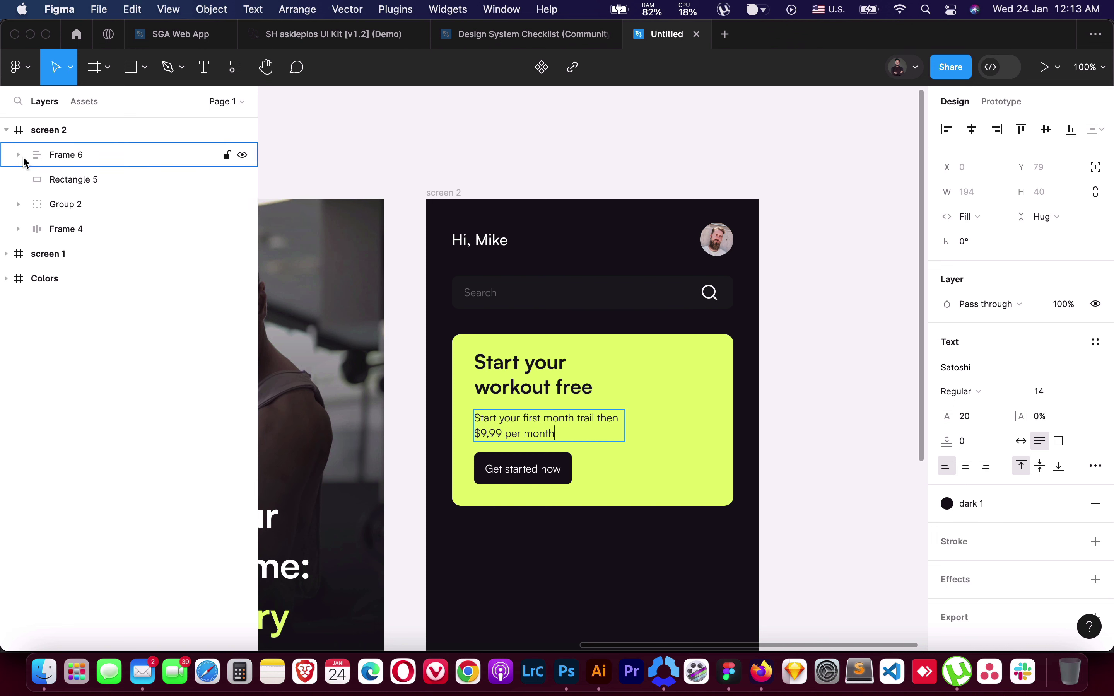
key("Escape")
scroll(504, 343, "down", 3)
left_click(671, 340)
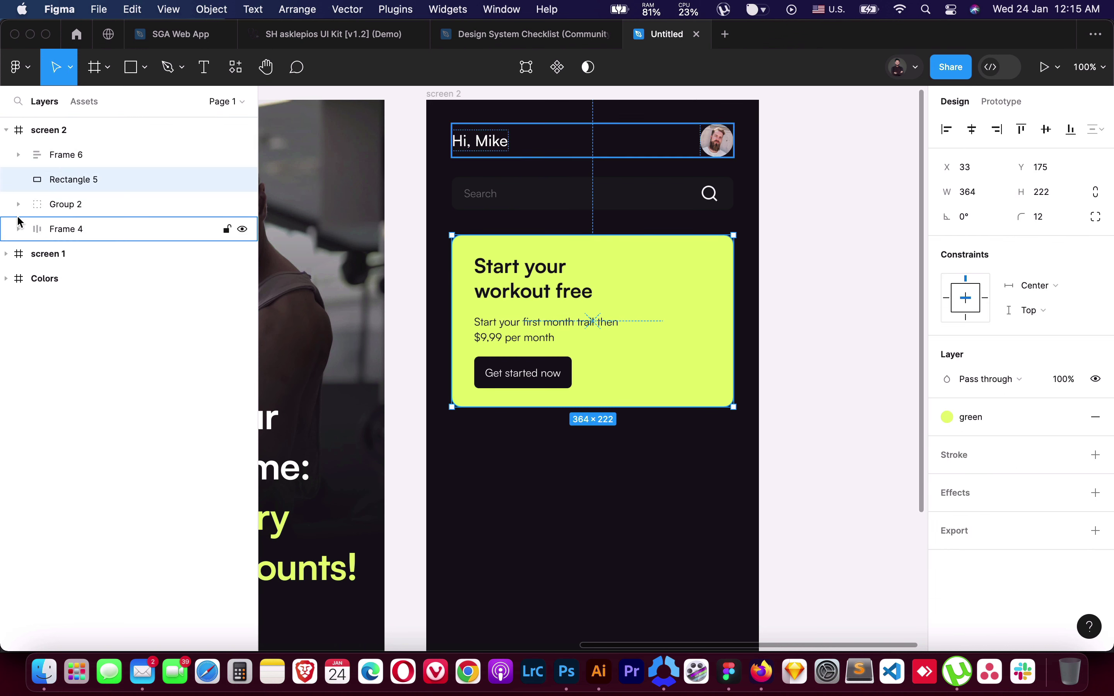
left_click(49, 131)
left_click(51, 154)
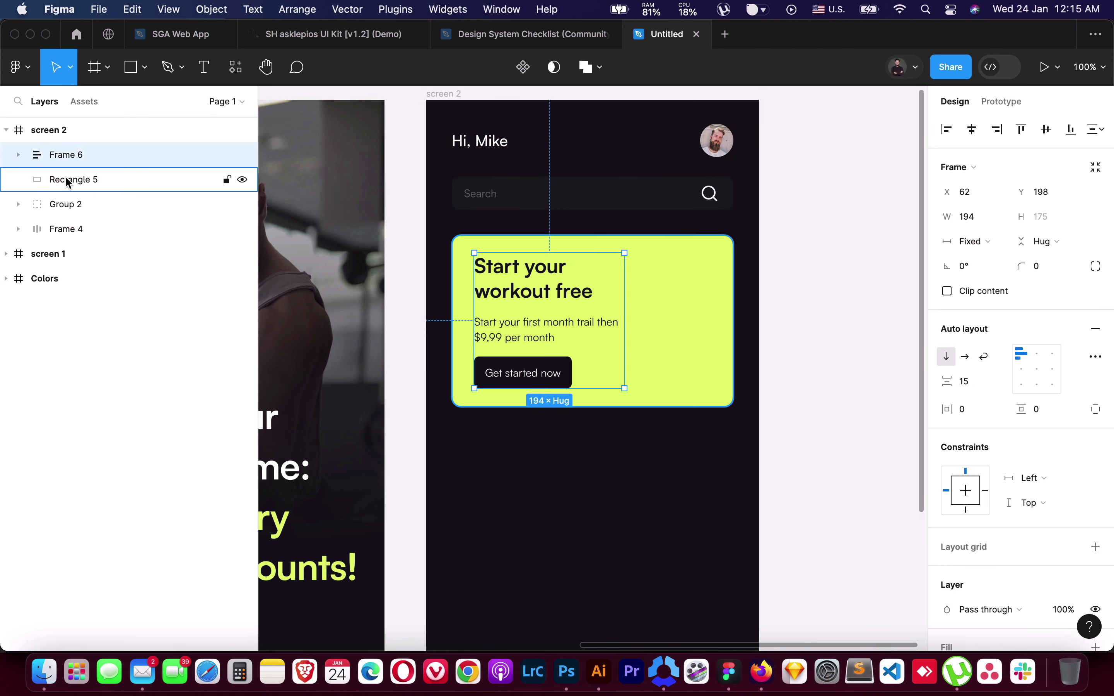
left_click(65, 176, "shift")
key("super+g")
Paste the woman-with-dumbbell photo, scale it to about 193×341, and place it on the card's right
key("super+v")
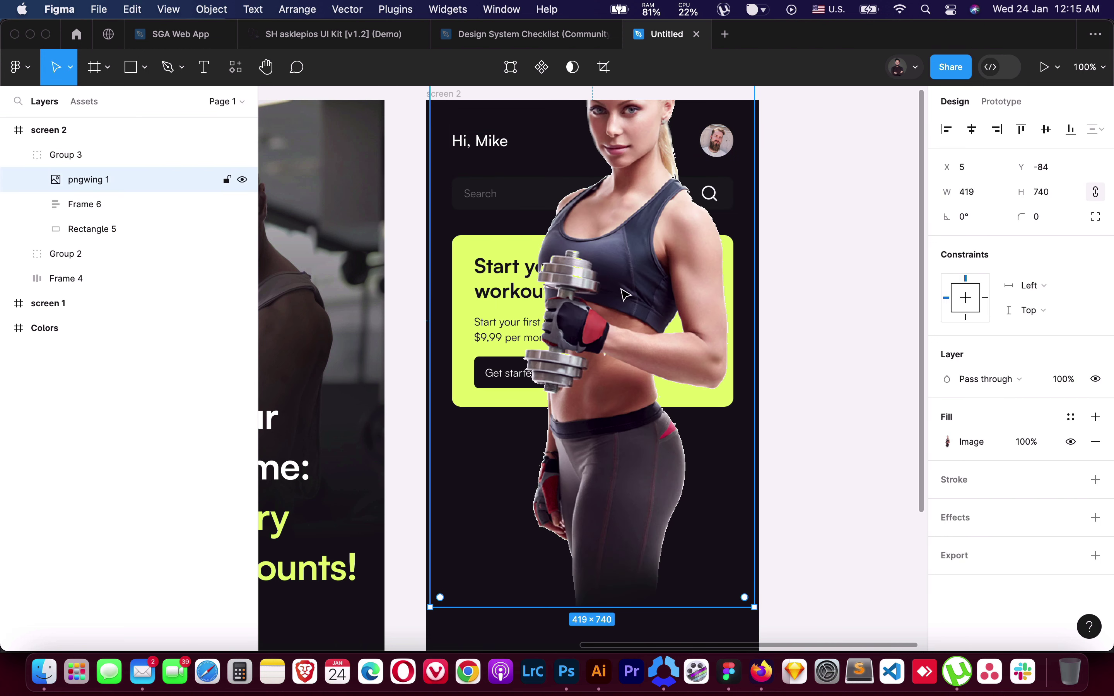
mouse_move(642, 271)
left_mouse_down()
mouse_move(658, 297)
mouse_move(656, 323)
left_mouse_up()
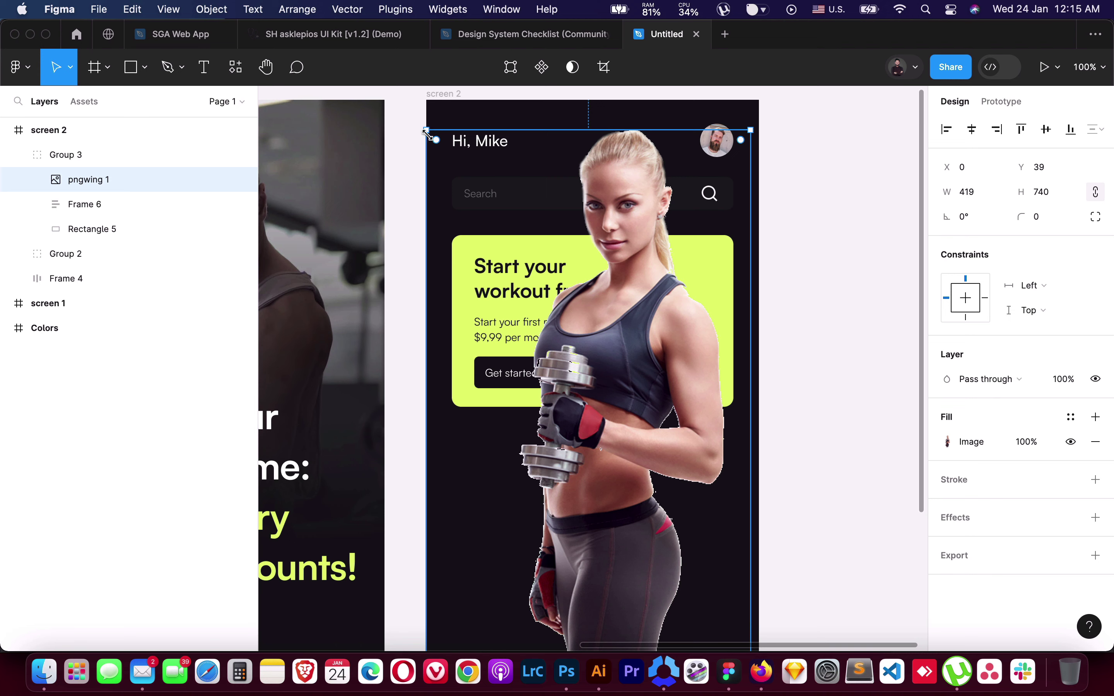
left_click_drag(426, 133, 607, 440)
left_click_drag(686, 521, 668, 341)
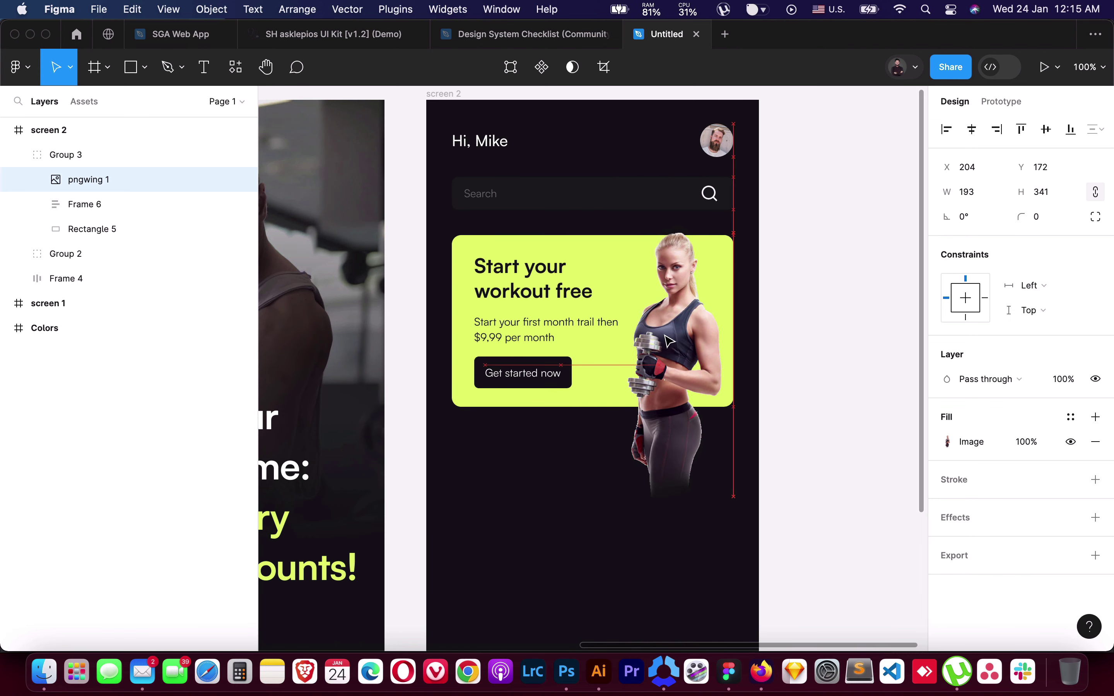
Duplicate Rectangle 5 as Rectangle 6 and use it to mask the photo
left_click(84, 226)
key("super+d")
left_click_drag(99, 184, 99, 221)
left_click(99, 229, "shift")
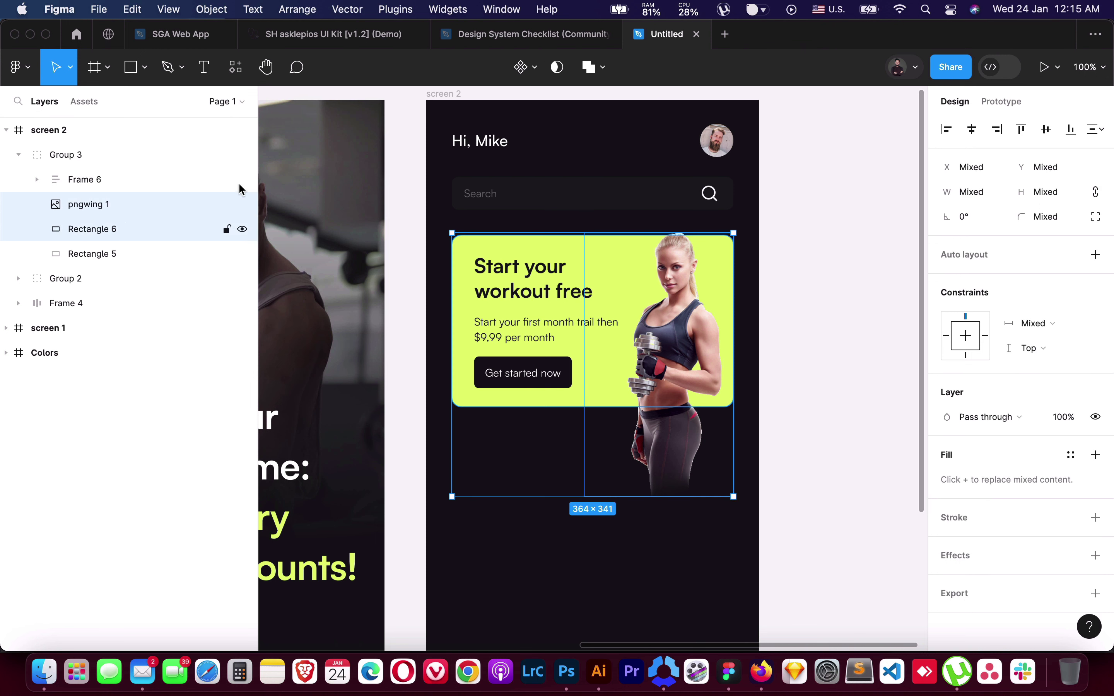
left_click(557, 67)
left_click(890, 353)
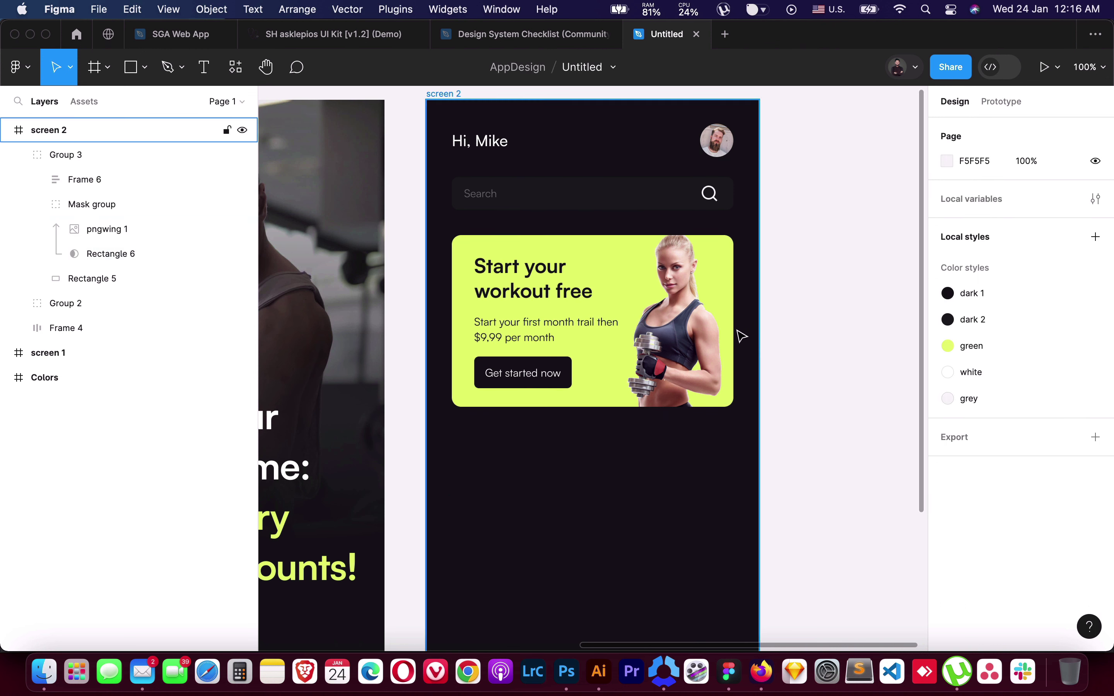
Resize the masked photo to 194 × 344 and position it on the card's right side
left_click(621, 260, "super")
mouse_move(589, 230)
left_mouse_down()
mouse_move(591, 243)
mouse_move(658, 269)
left_mouse_up()
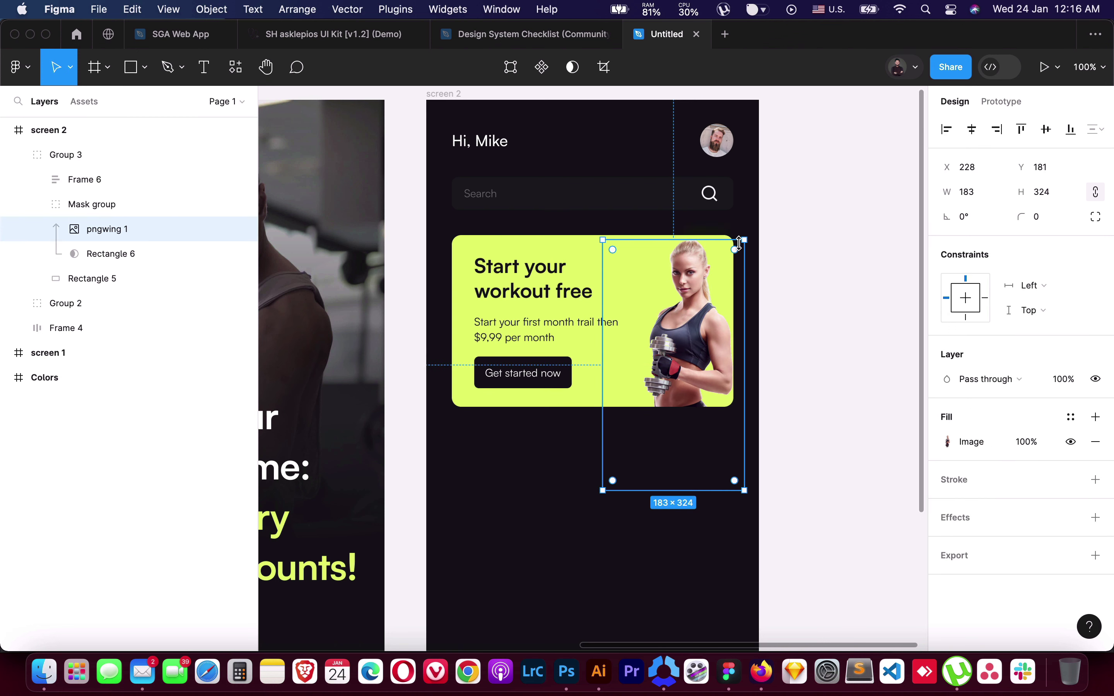
left_click_drag(738, 242, 759, 214)
left_click_drag(692, 318, 667, 343)
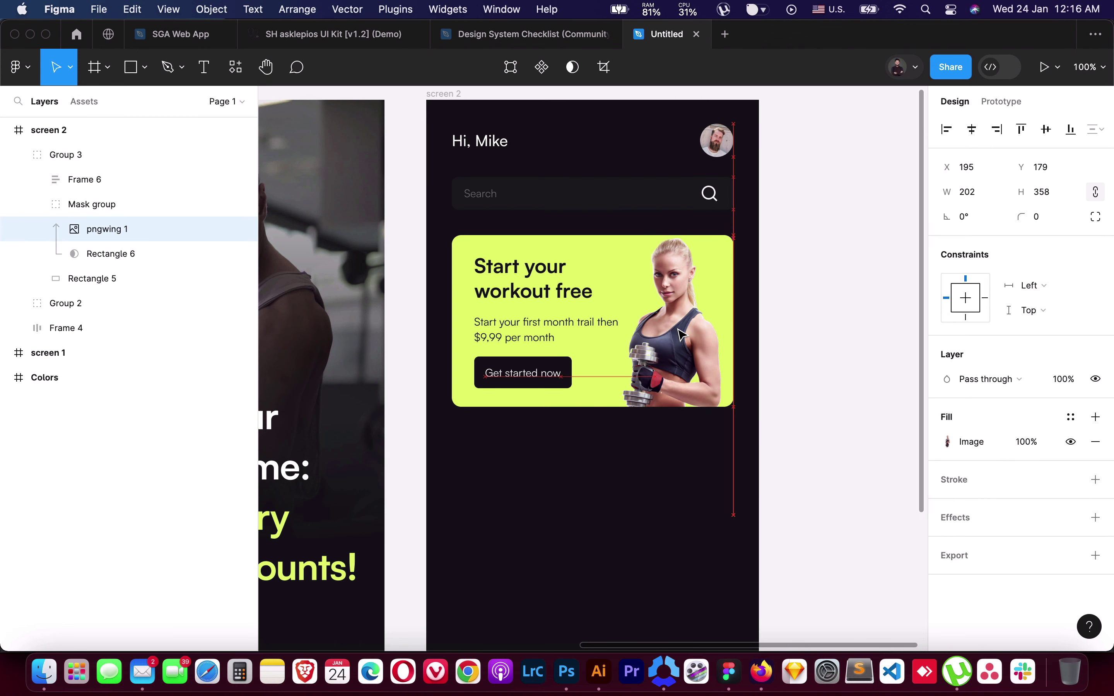
left_click_drag(738, 242, 727, 255)
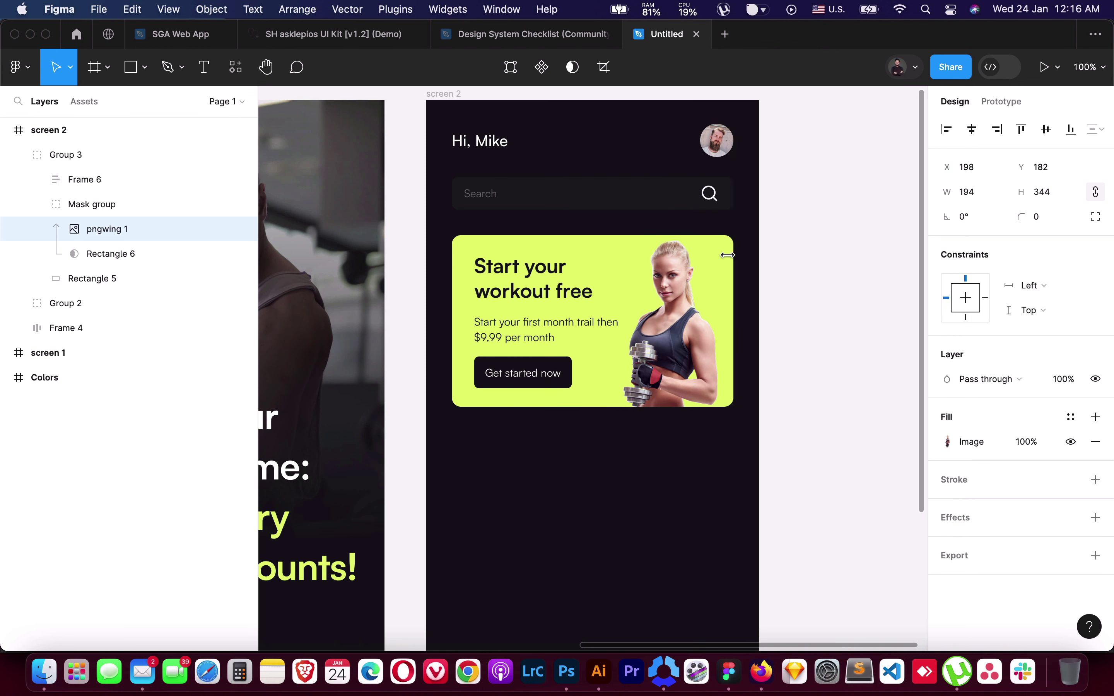
left_click(29, 155)
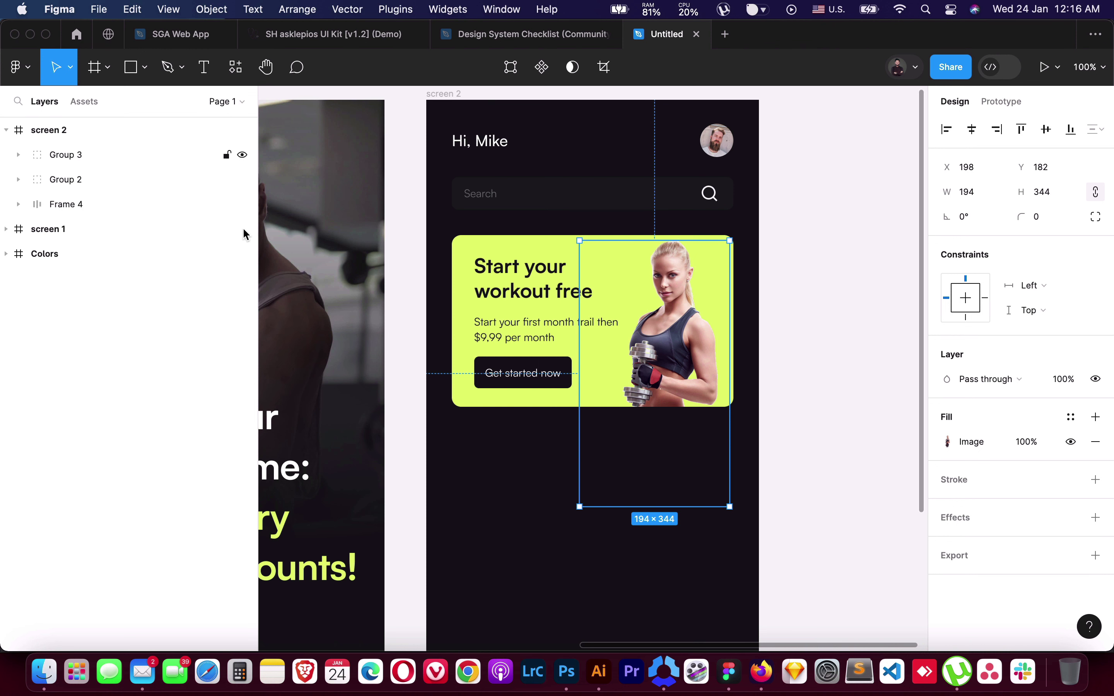
left_click(797, 391)
scroll(577, 517, "down", 3)
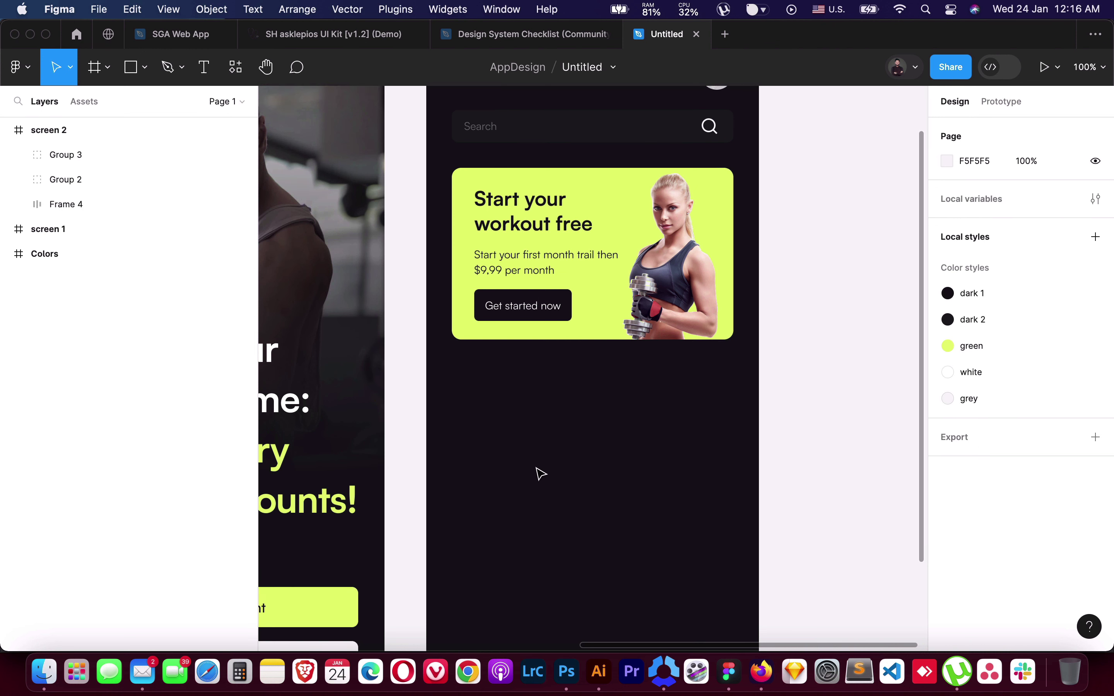
Add a 'Category' heading below the promo card, aligned with the card's left edge at X 33
scroll(584, 530, "up", 3)
key("t")
left_click(519, 491)
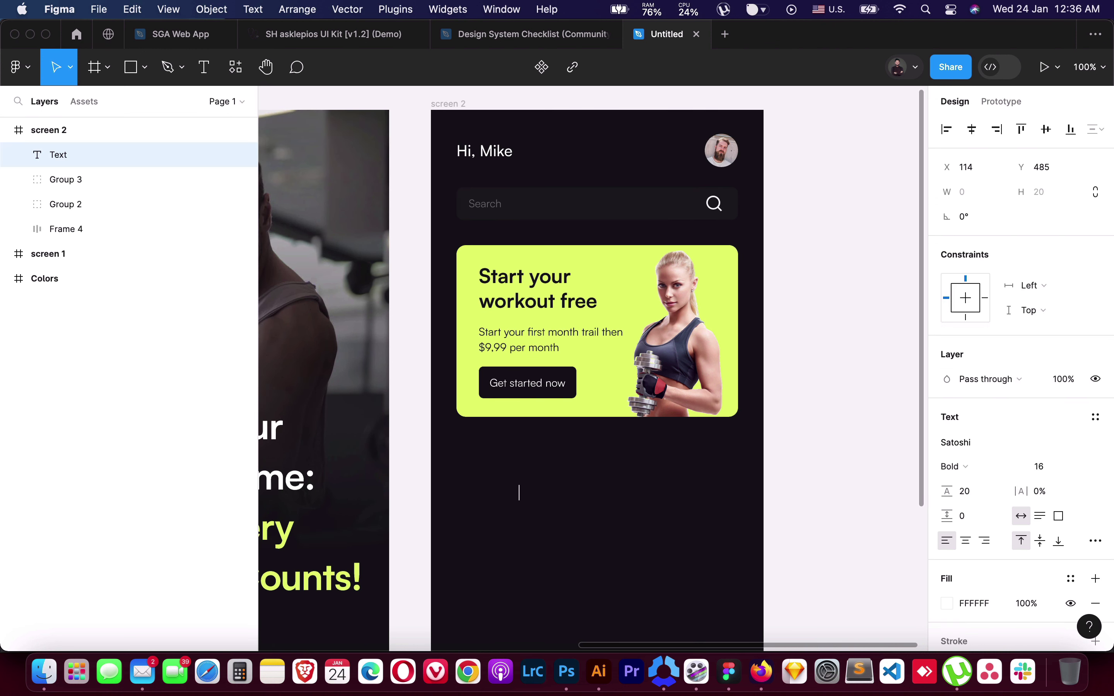
type("Category")
key("Escape")
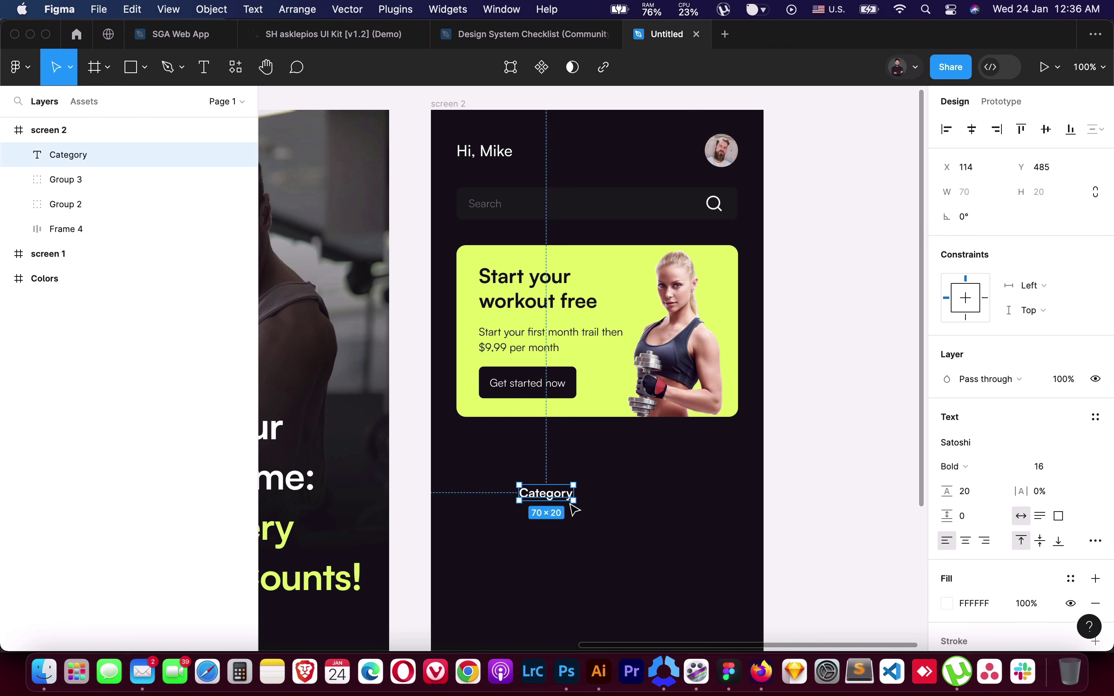
left_click_drag(536, 496, 470, 453)
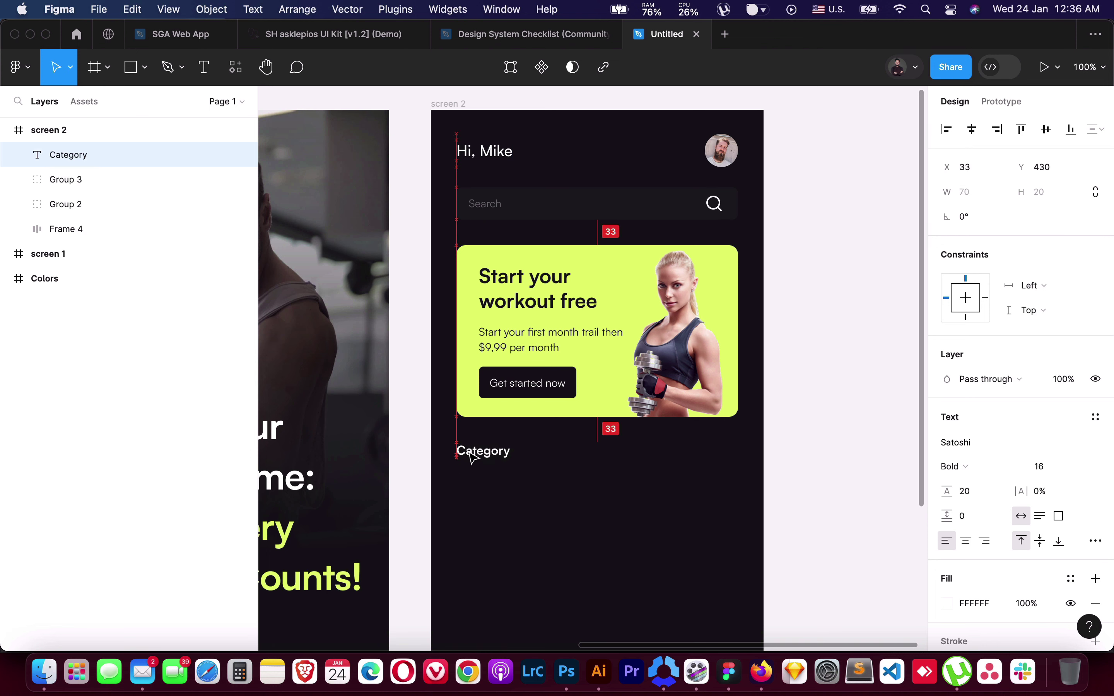
left_click(493, 465)
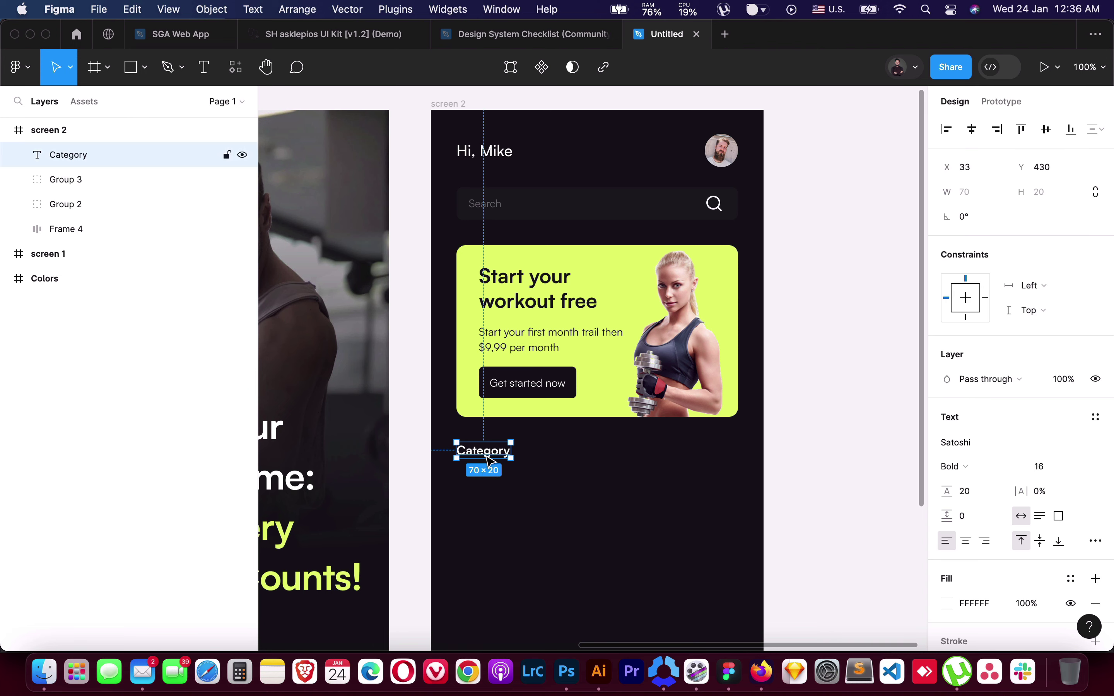
scroll(468, 451, "down", 2)
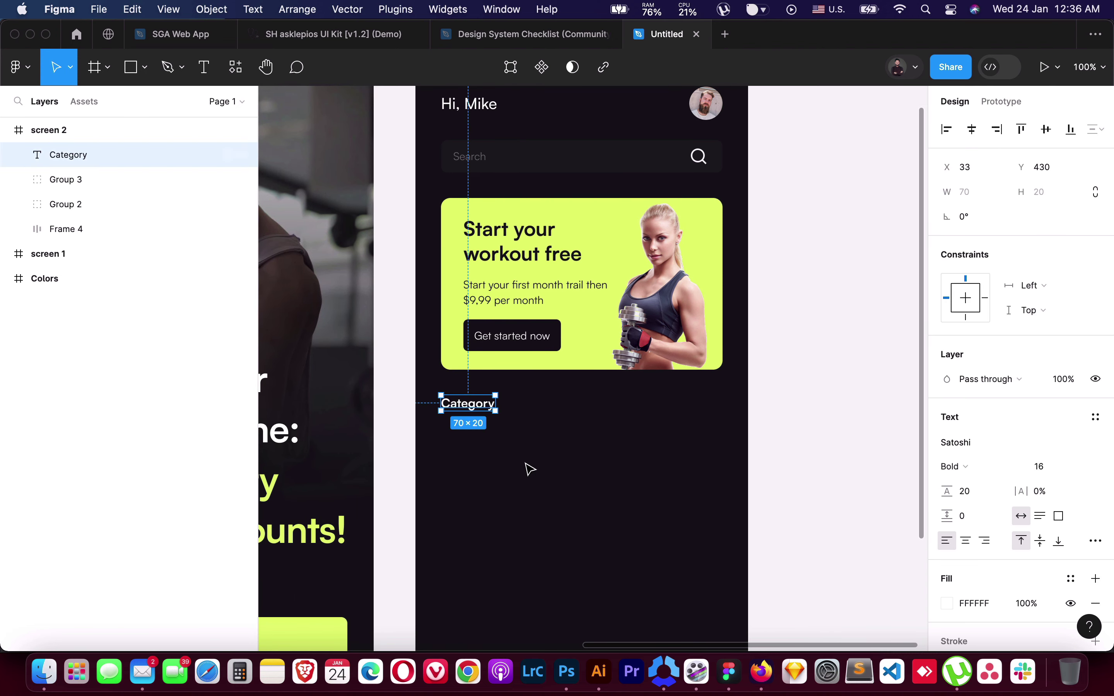
left_click(510, 493)
Add a 'Cardio' label beneath Category in Regular weight, size 14
key("t")
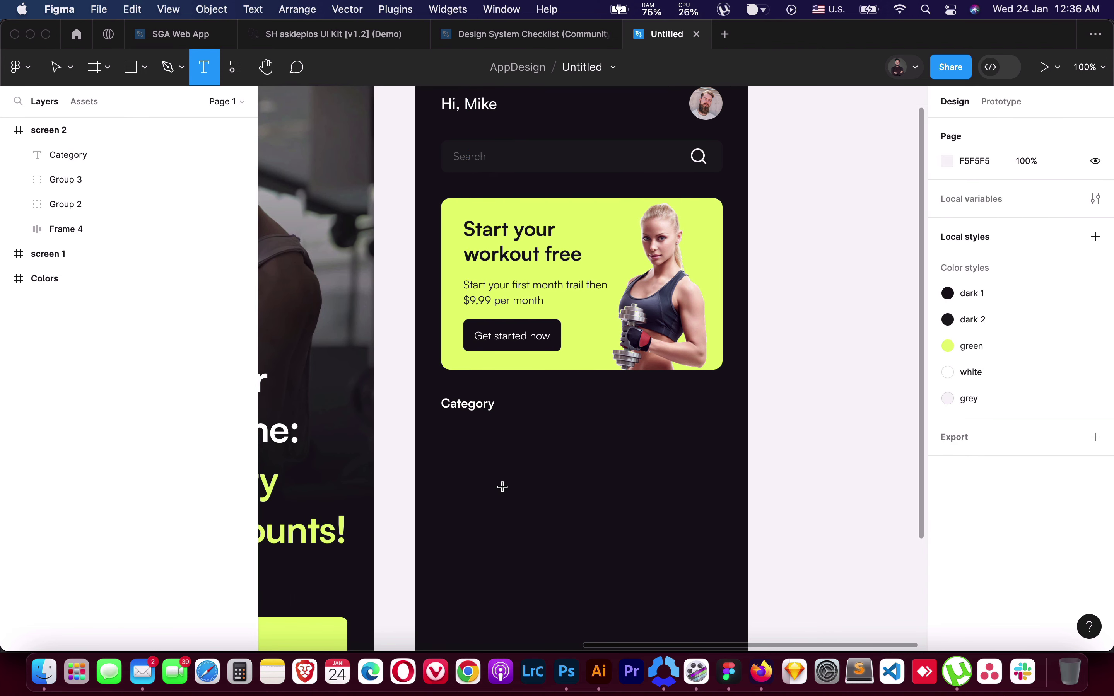
left_click(503, 491)
type("Cardio")
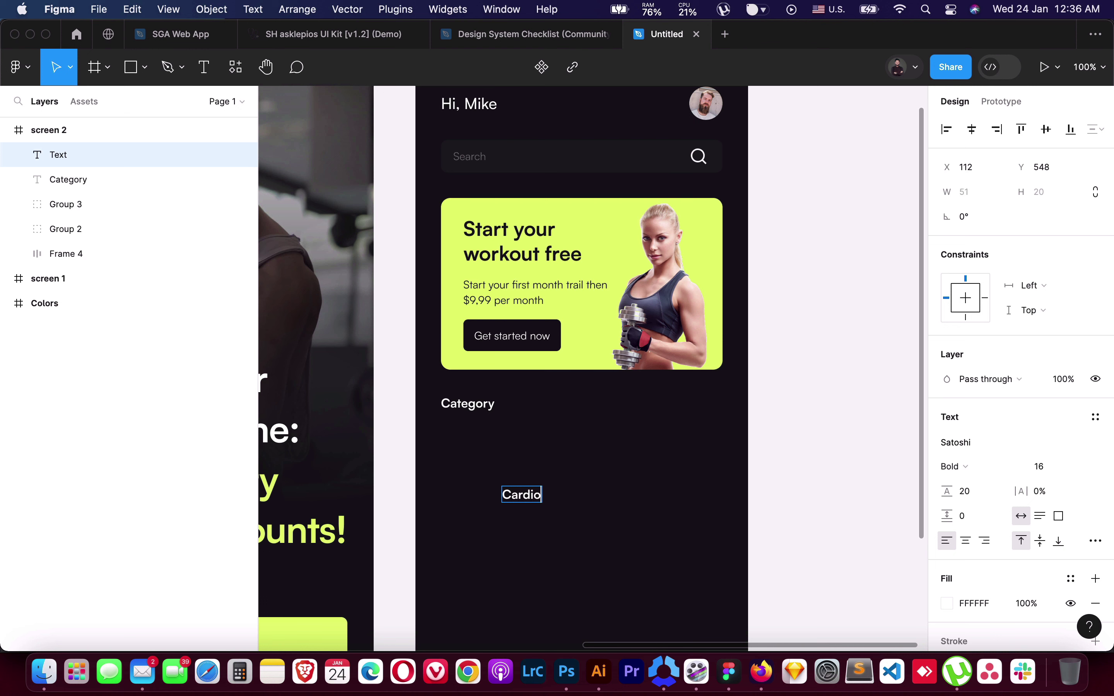
left_click(955, 466)
left_click(1041, 464)
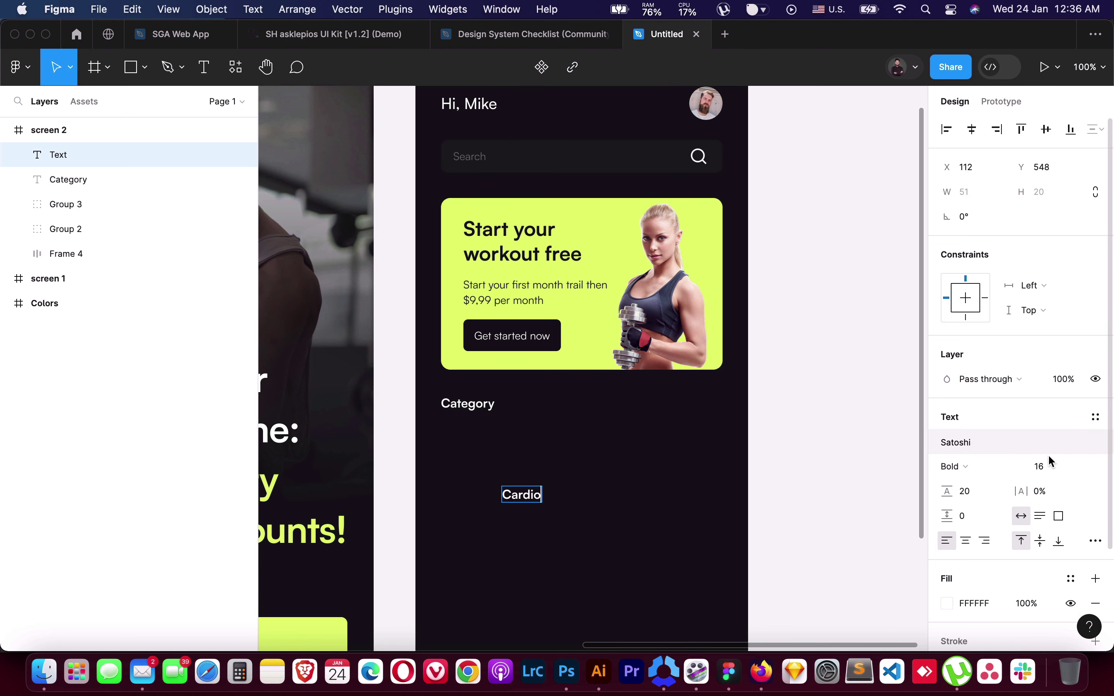
type("14")
key("Escape")
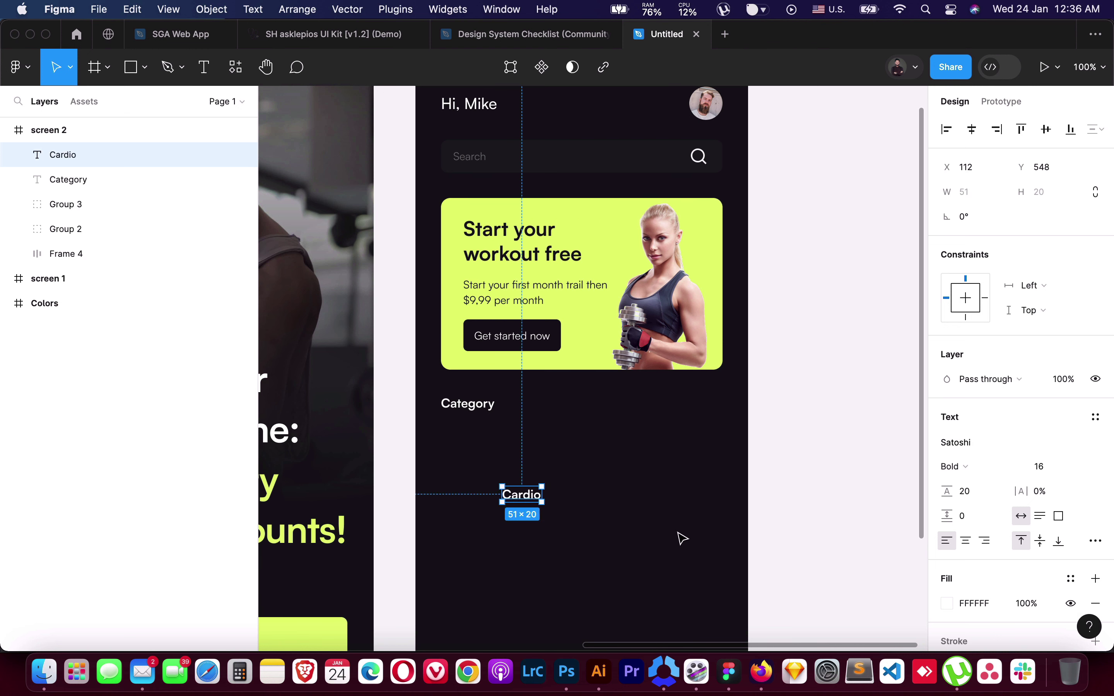
left_click(955, 466)
left_click(964, 430)
left_click(1036, 465)
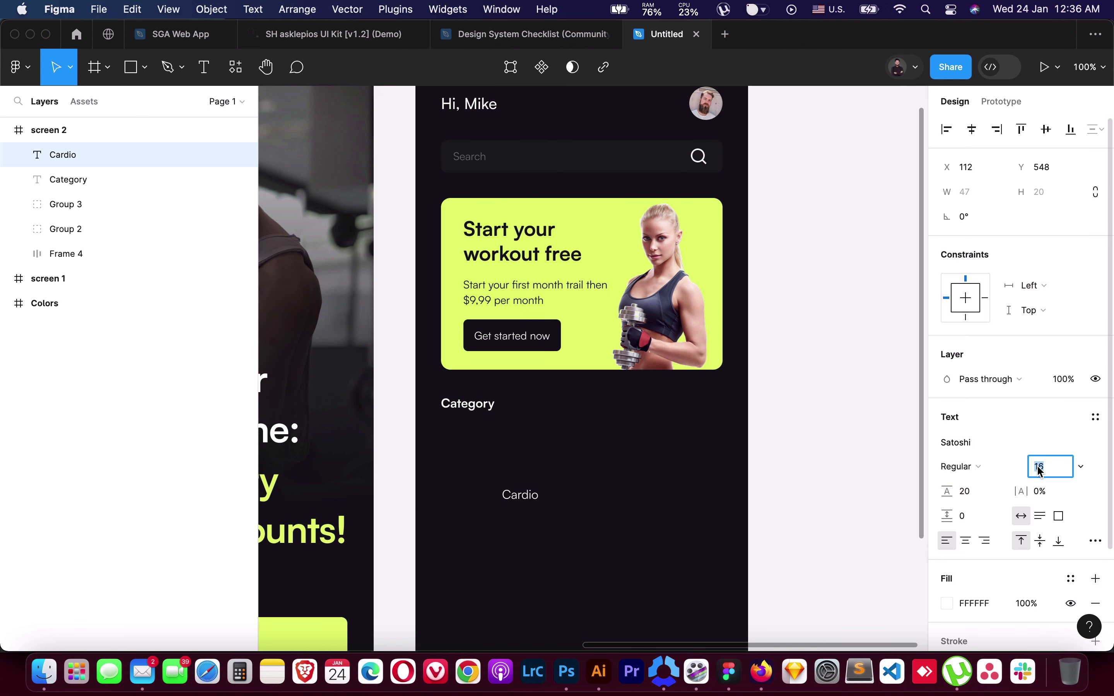
type("14")
key("Return")
Wrap the Cardio label in an auto-layout frame
left_click(527, 520)
left_click(518, 495)
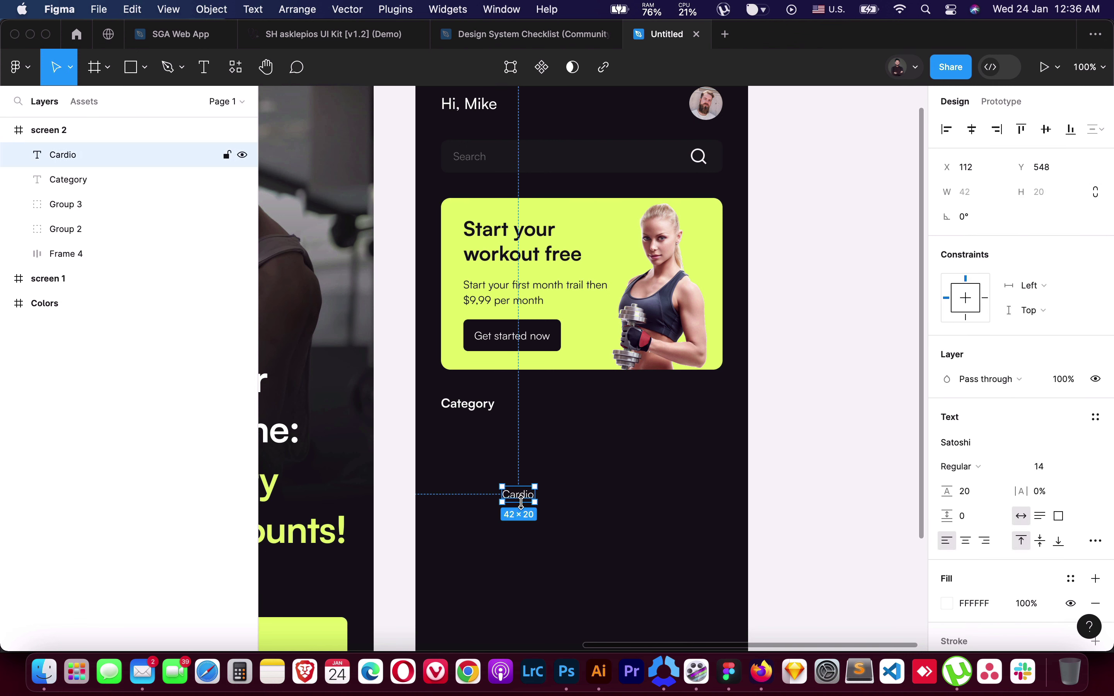
key("shift+a")
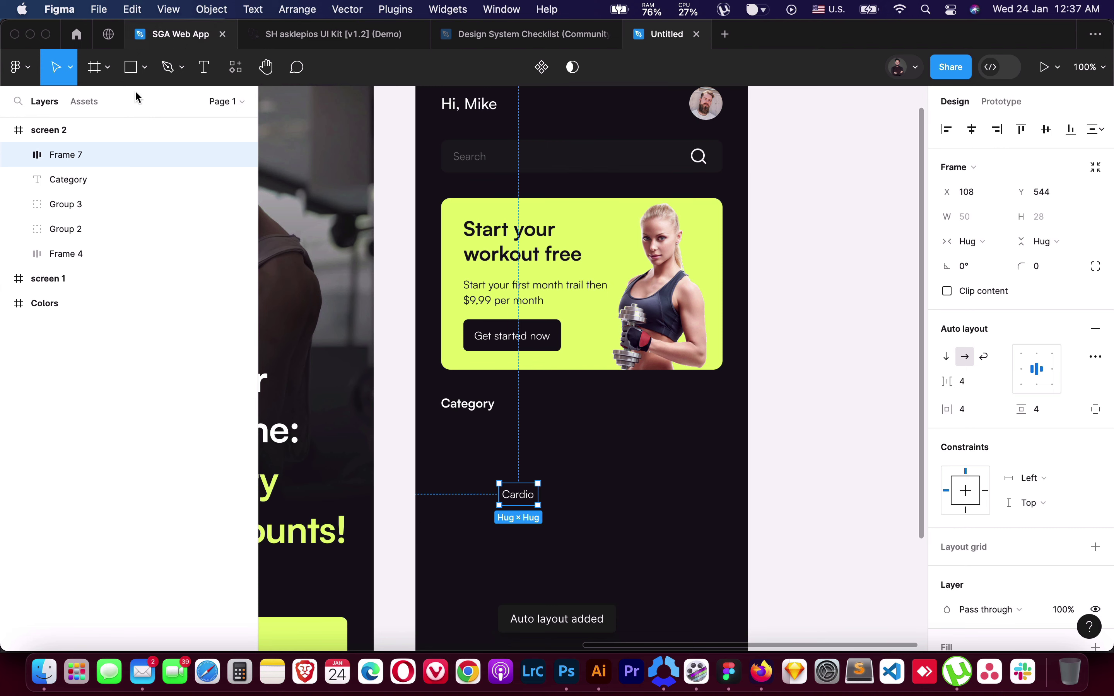
Import the Material Symbols cardiology-outline icon via Iconify into Frame 7, then close the plugin
left_click(391, 9)
left_click(392, 32)
type("cardio")
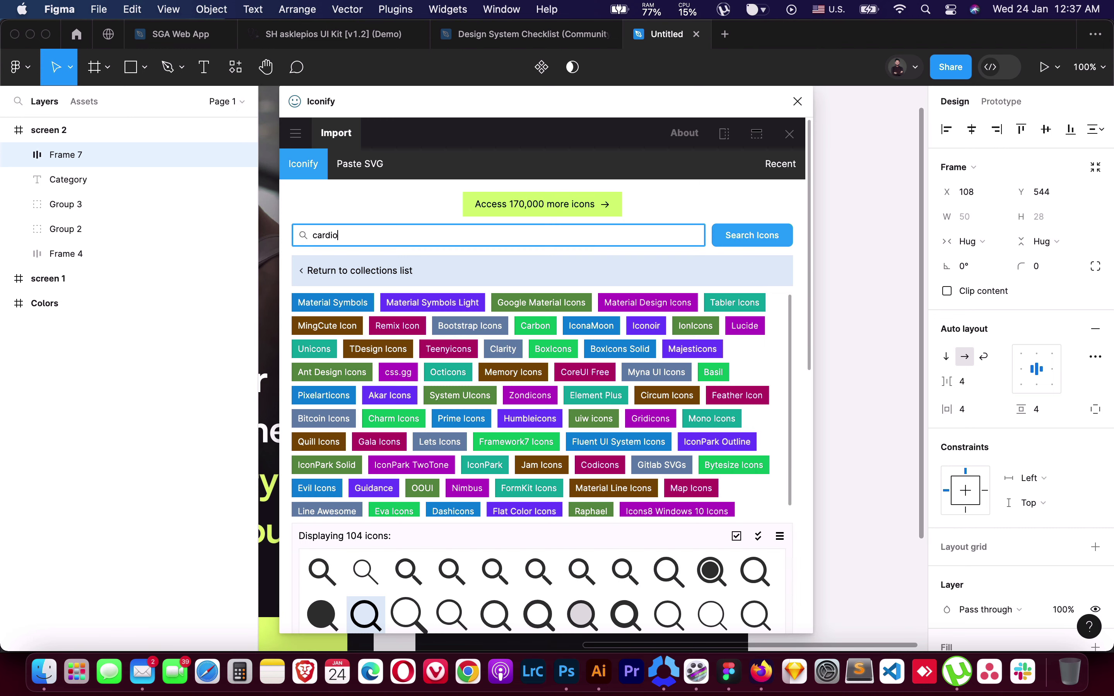
key("Return")
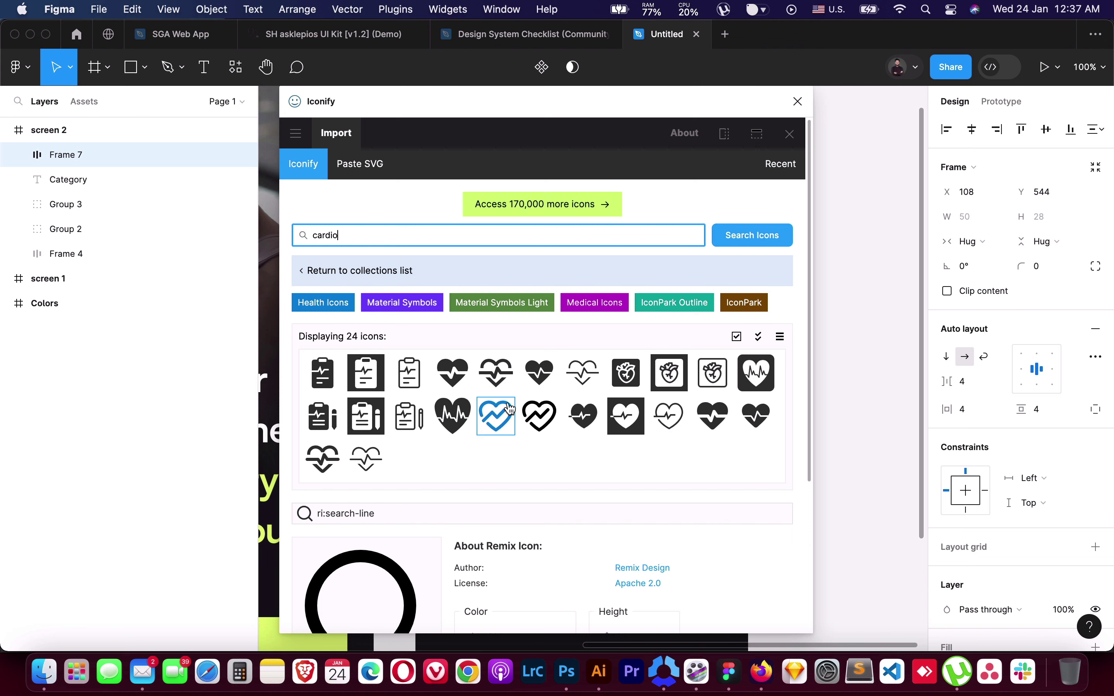
left_click(496, 373)
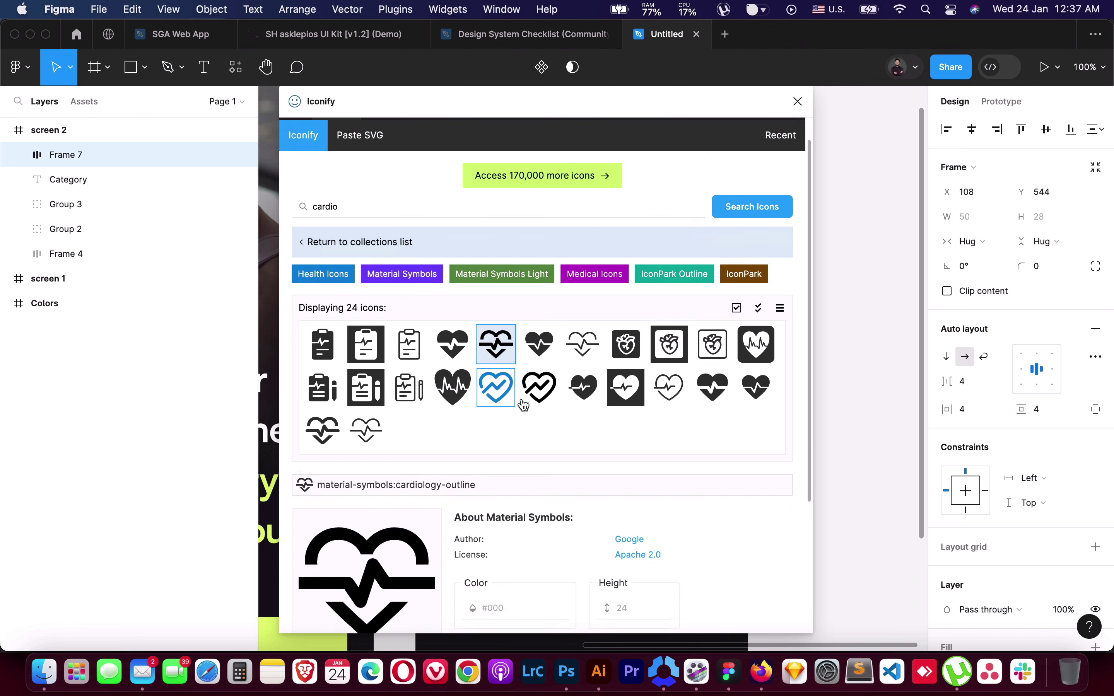
scroll(530, 460, "down", 5)
left_click(558, 608)
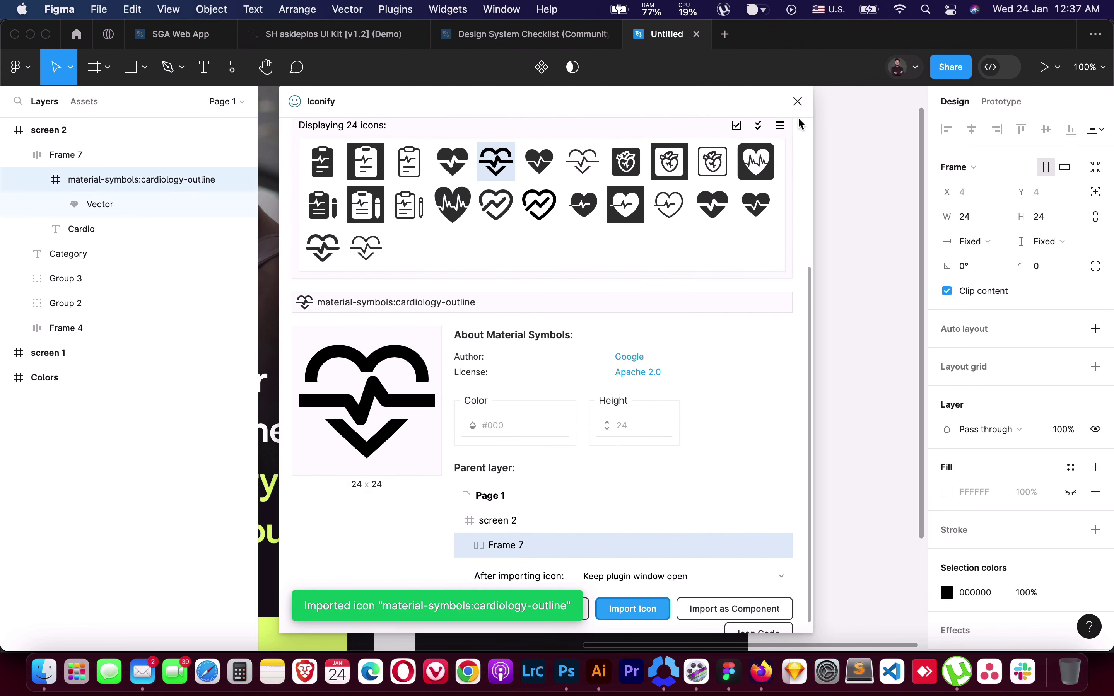
left_click(798, 102)
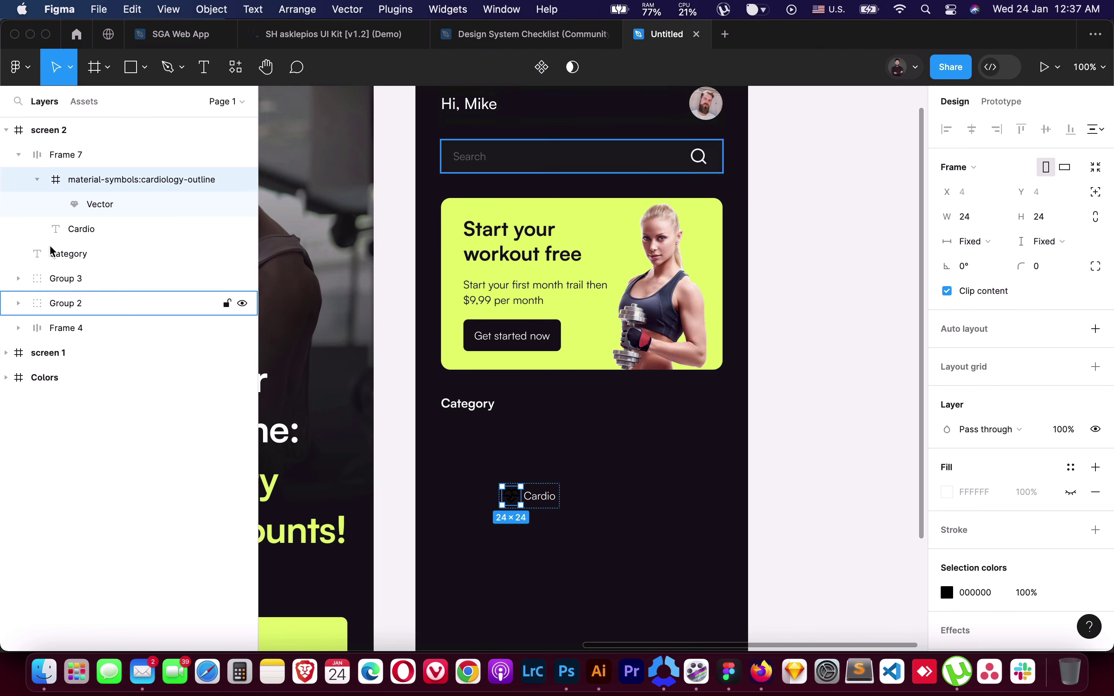
Make Frame 7 stack vertically and color the heart icon with the green style
left_click(37, 179)
left_click(73, 159)
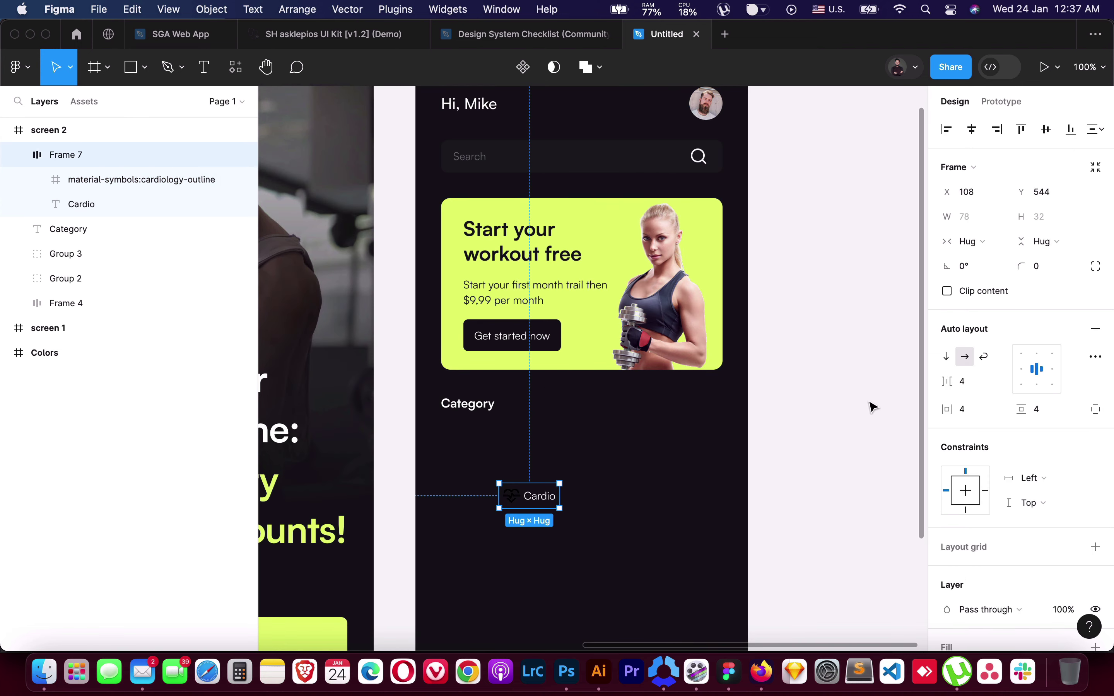
left_click(946, 356)
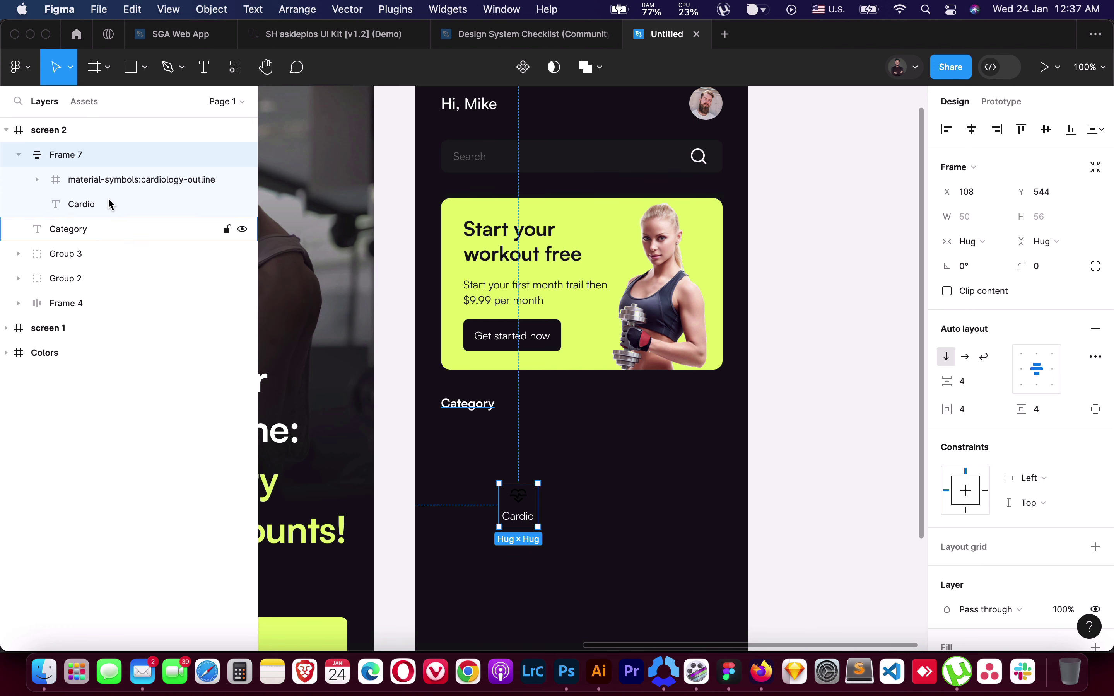
left_click(116, 179)
left_click(1071, 594)
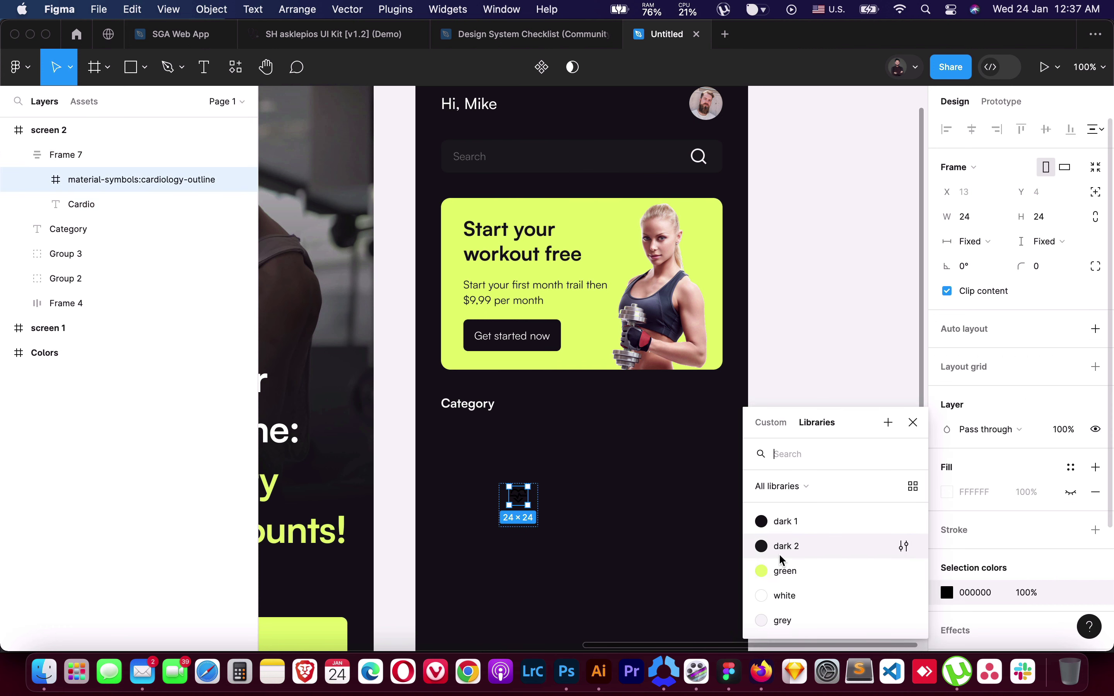
left_click(785, 573)
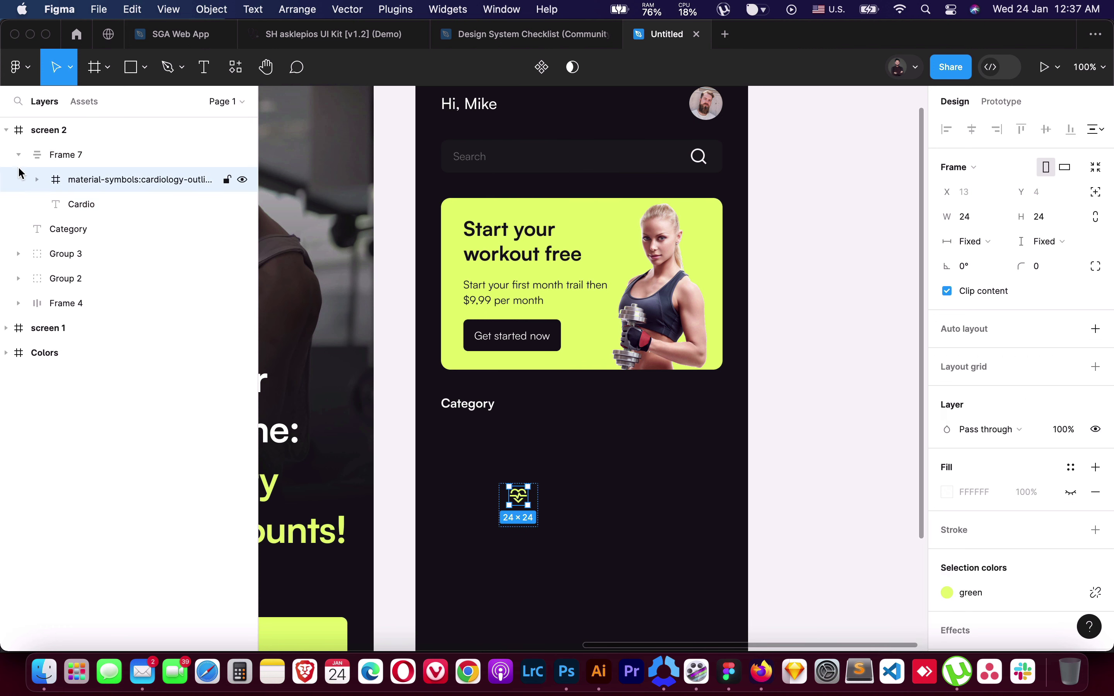
Give Frame 7 a dark 2 background fill and a corner radius of 8
left_click(63, 157)
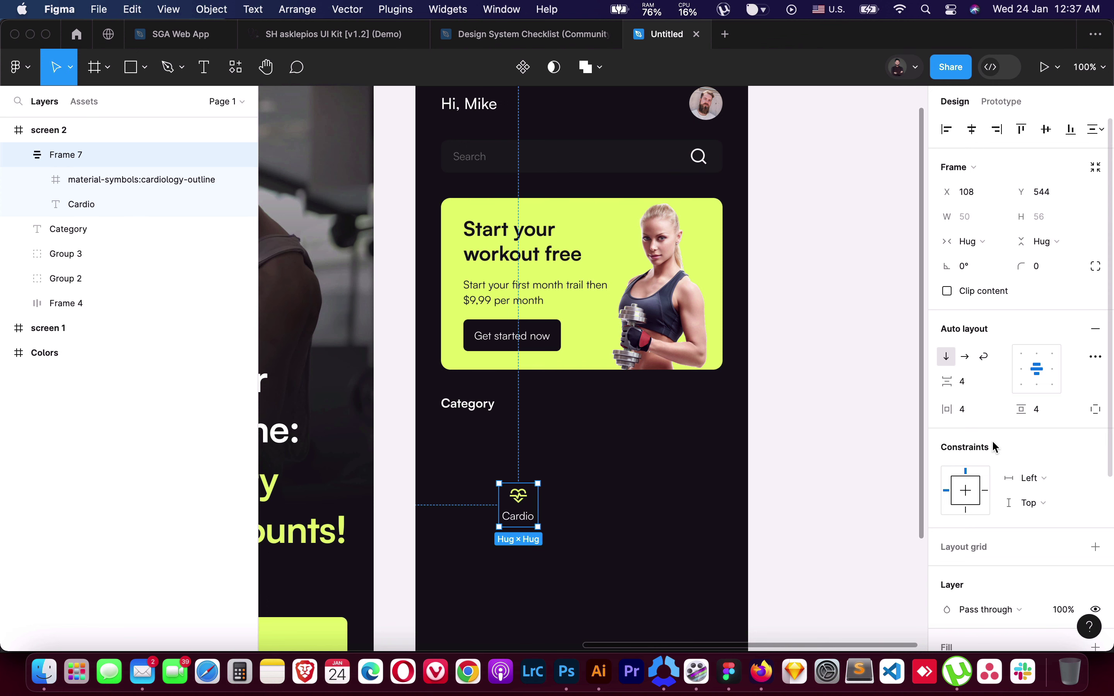
scroll(1012, 455, "down", 3)
scroll(1015, 468, "down", 2)
left_click(1096, 464)
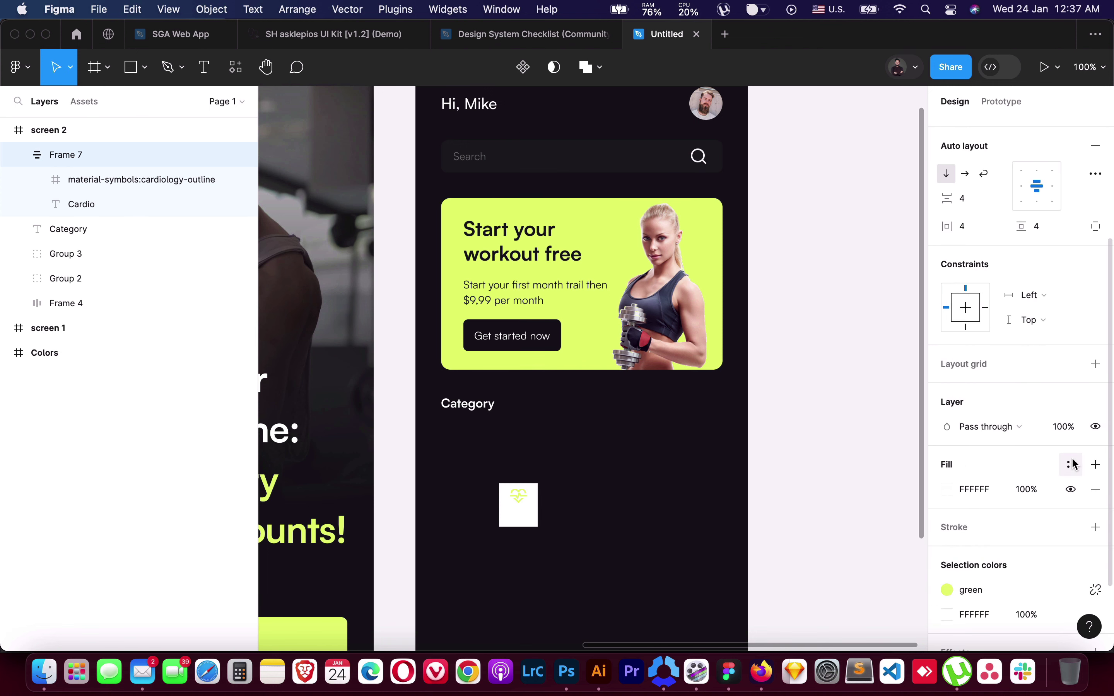
left_click(808, 543)
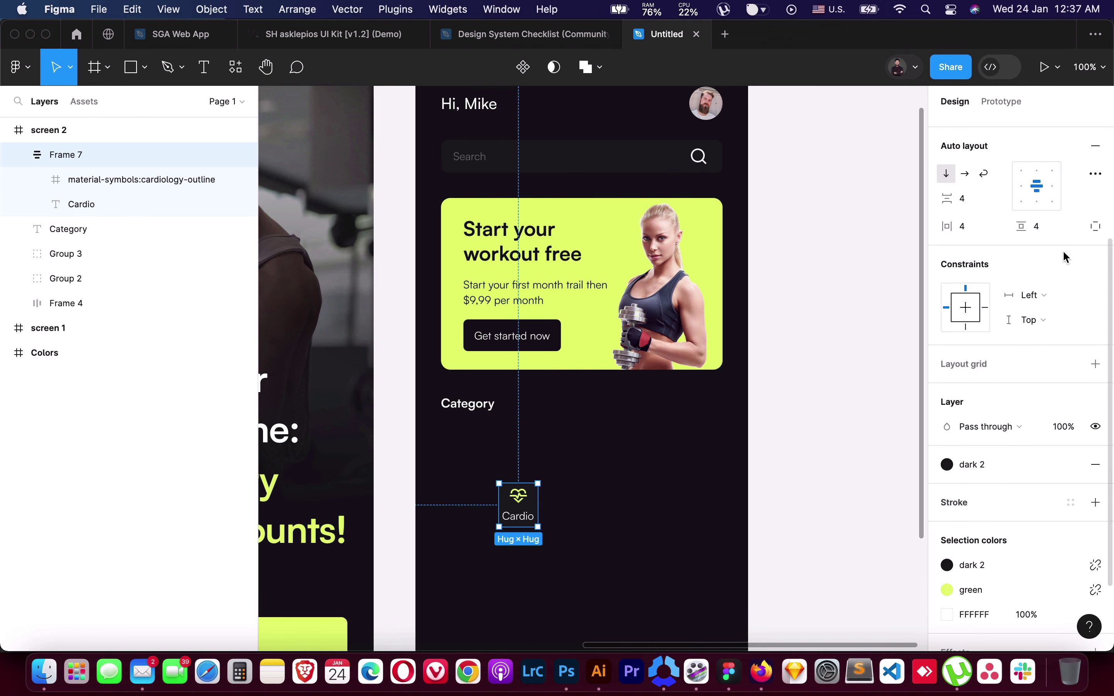
scroll(1061, 216, "down", 2)
scroll(1054, 276, "up", 5)
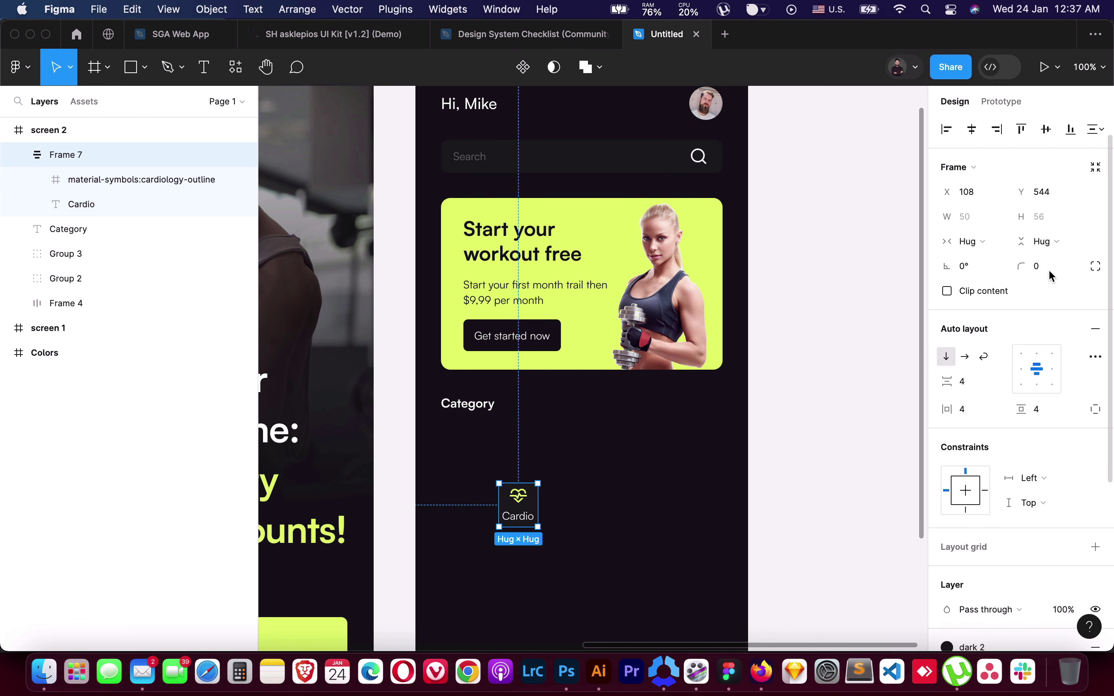
left_click(1054, 276)
type("2")
key("Return")
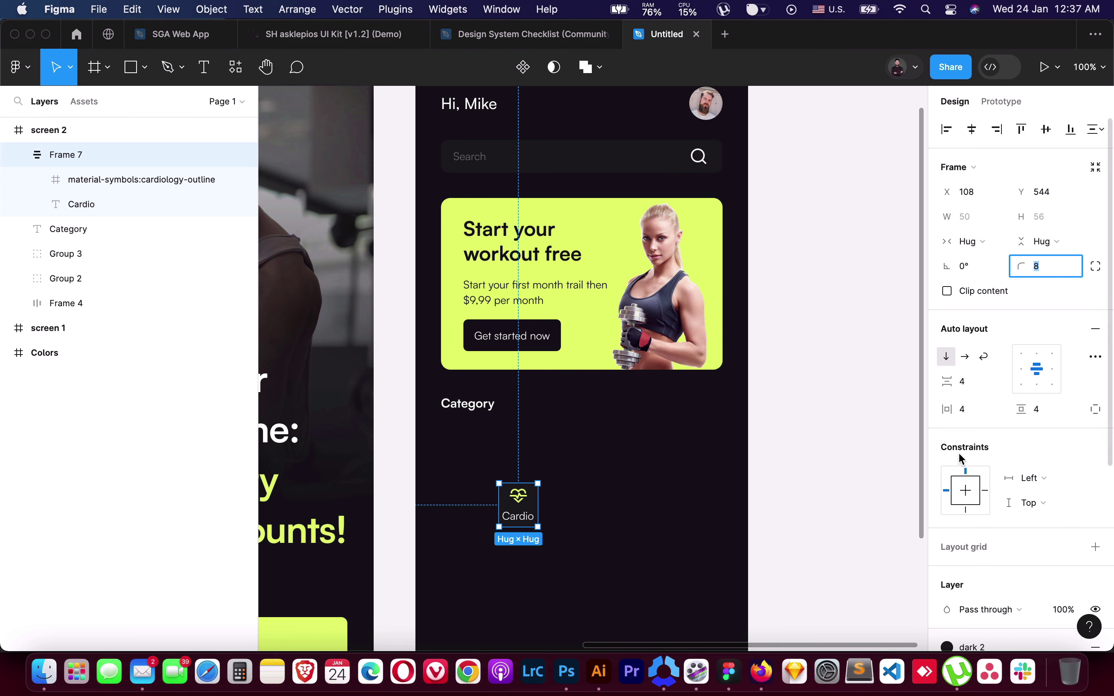
Set the card padding to 12 horizontal and 10 vertical, then move it below Category
left_click(971, 410)
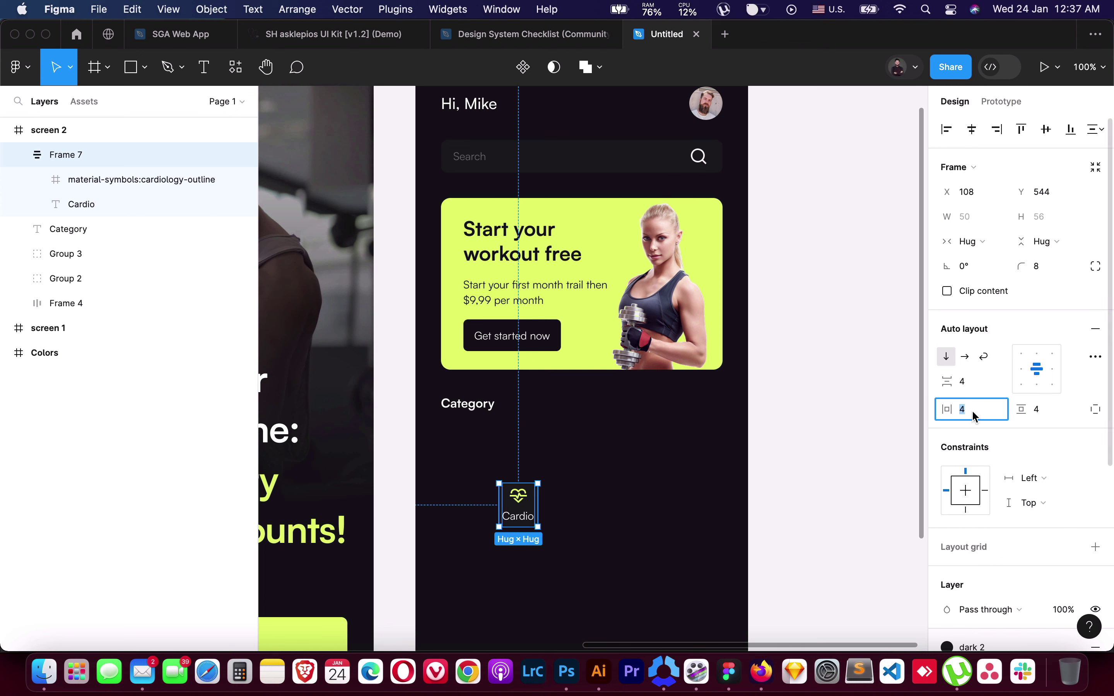
key("Up")
key("Up")
key("Up")
key("Up")
key("Up")
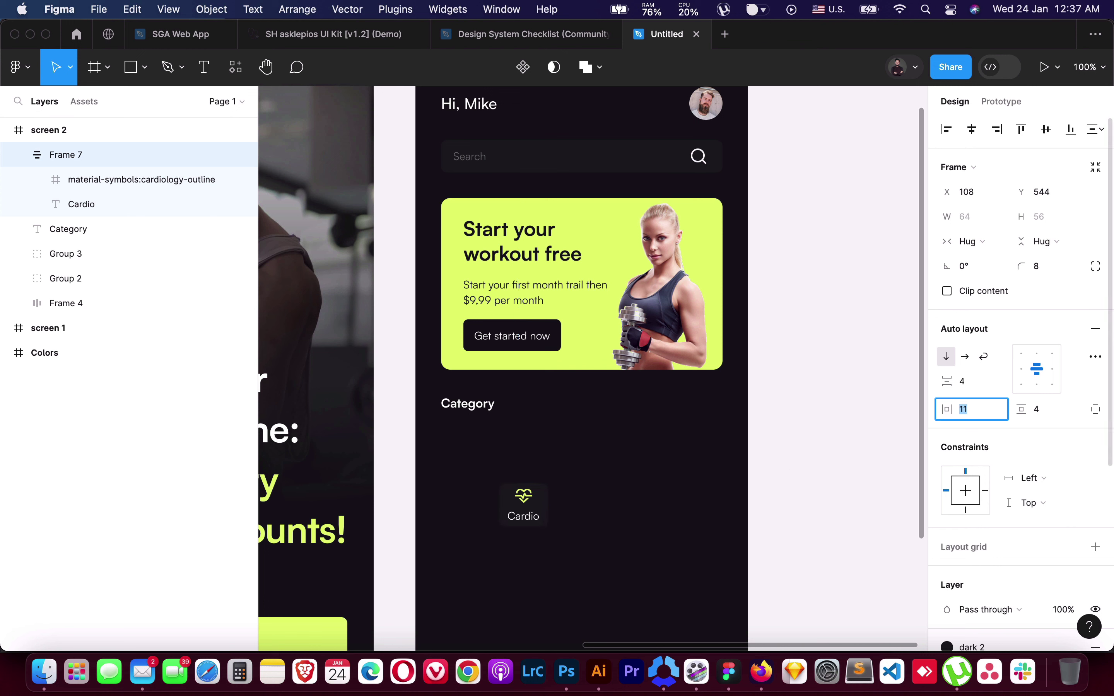
key("Up")
key("Tab")
key("Up")
key("Up")
key("Up")
key("Up")
key("Up")
key("Up")
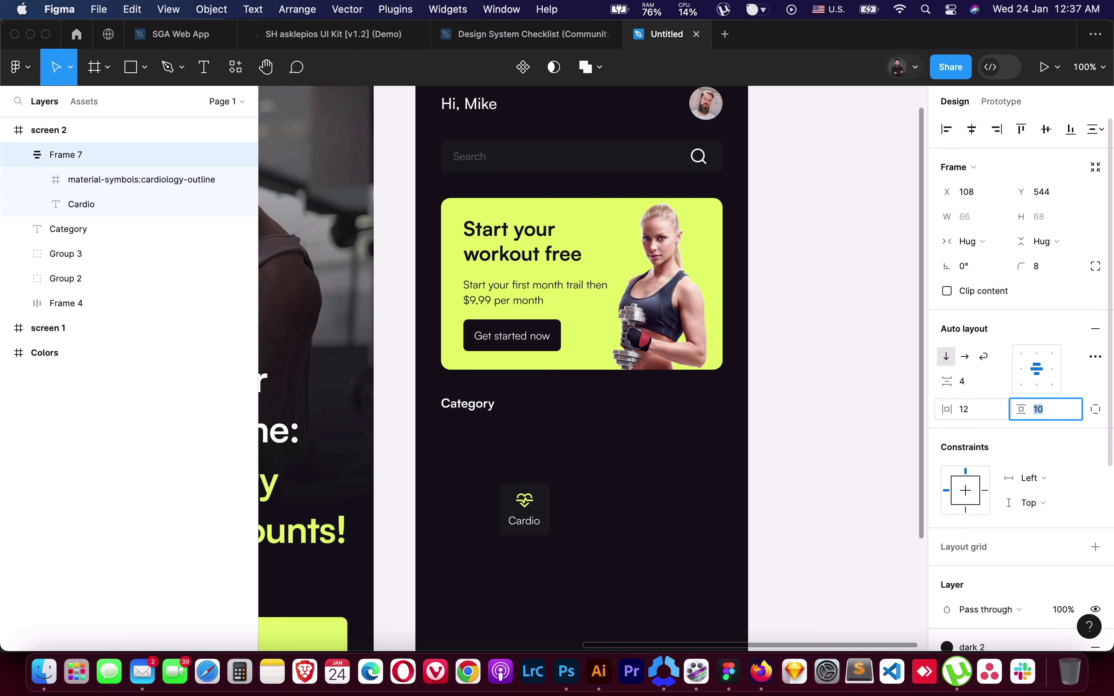
key("Up")
key("Down")
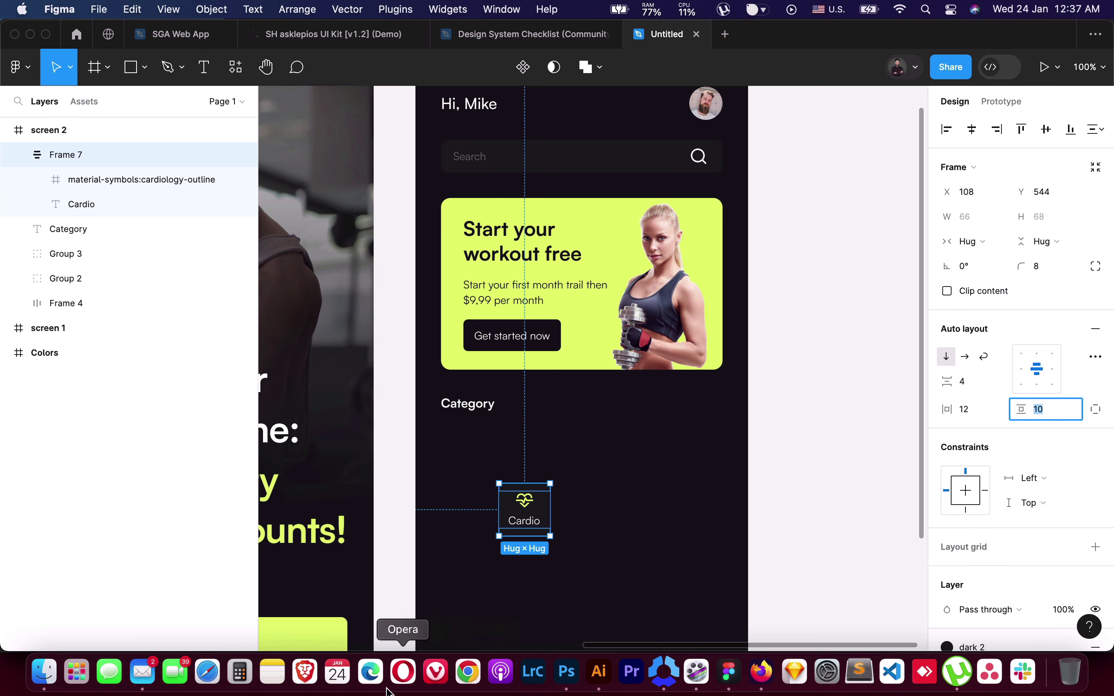
left_click_drag(528, 522, 467, 467)
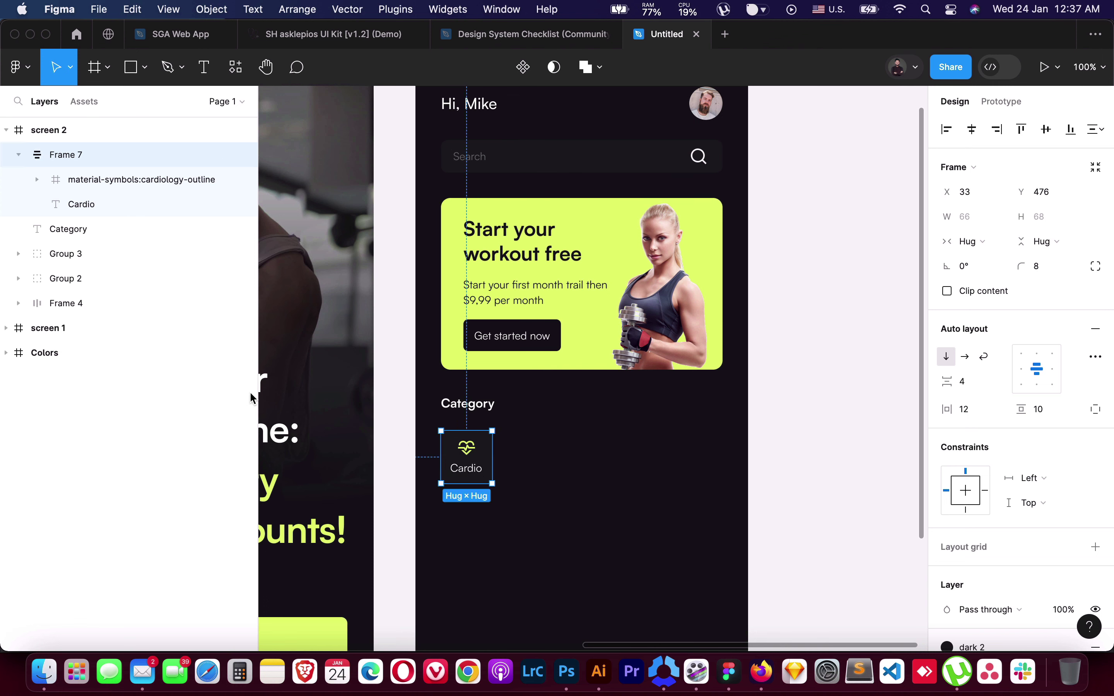
Wrap the Cardio card in a horizontal auto-layout Frame 8 and duplicate it into four cards
left_click(18, 155)
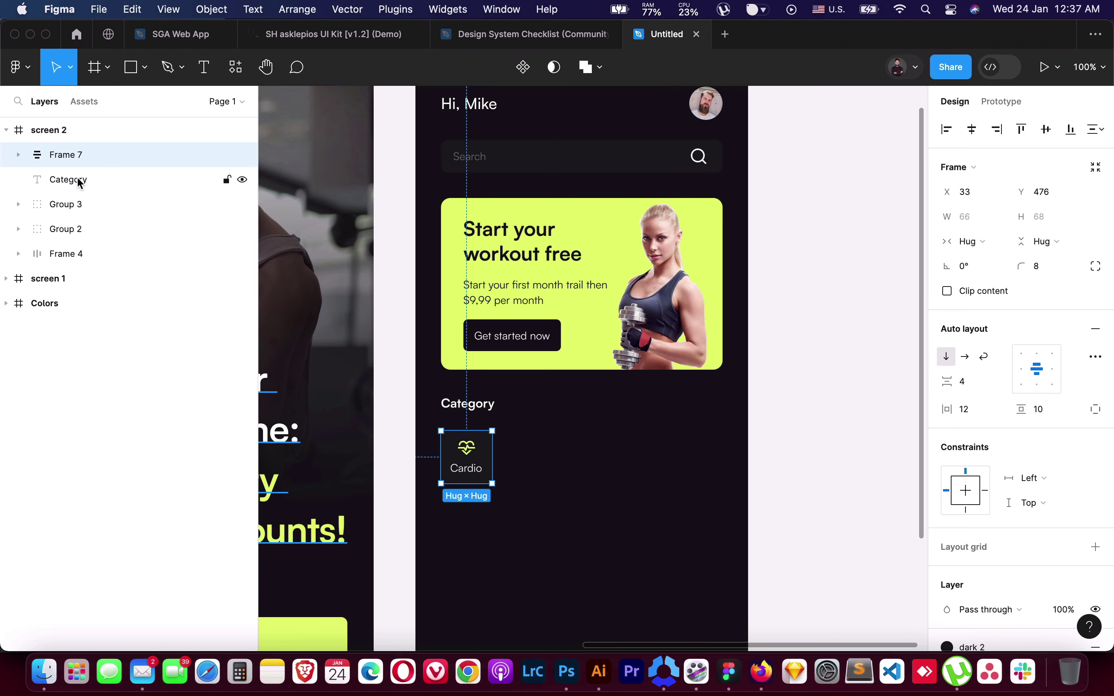
scroll(604, 278, "up", 5, "ctrl")
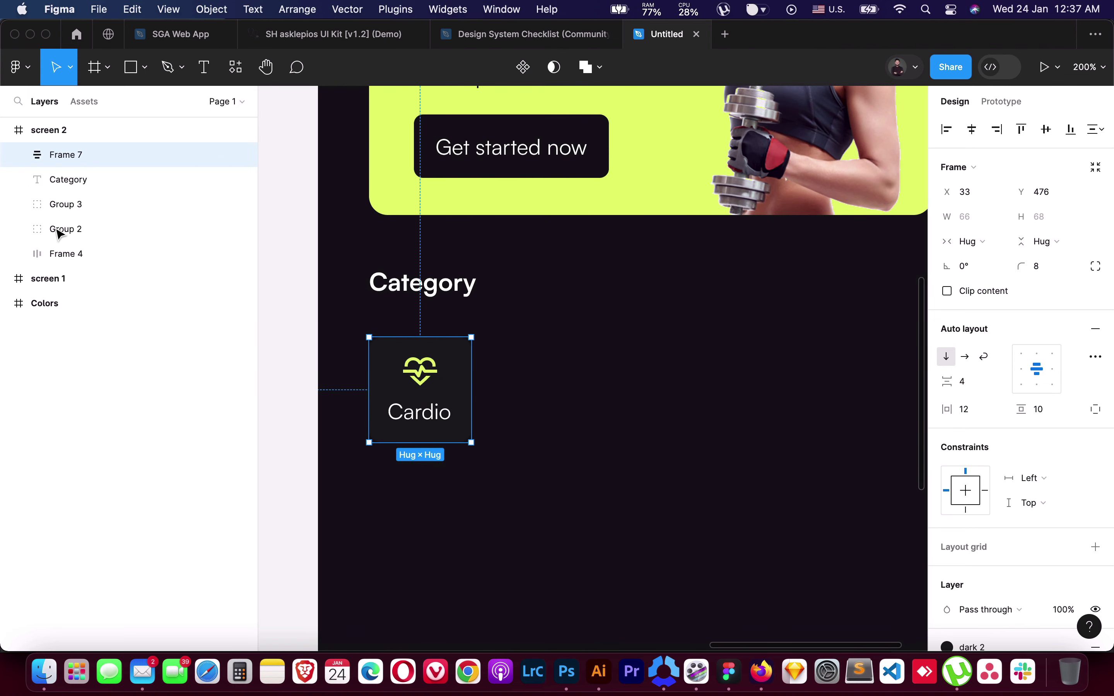
key("shift+a")
left_click(70, 179)
key("super+d")
key("super+d")
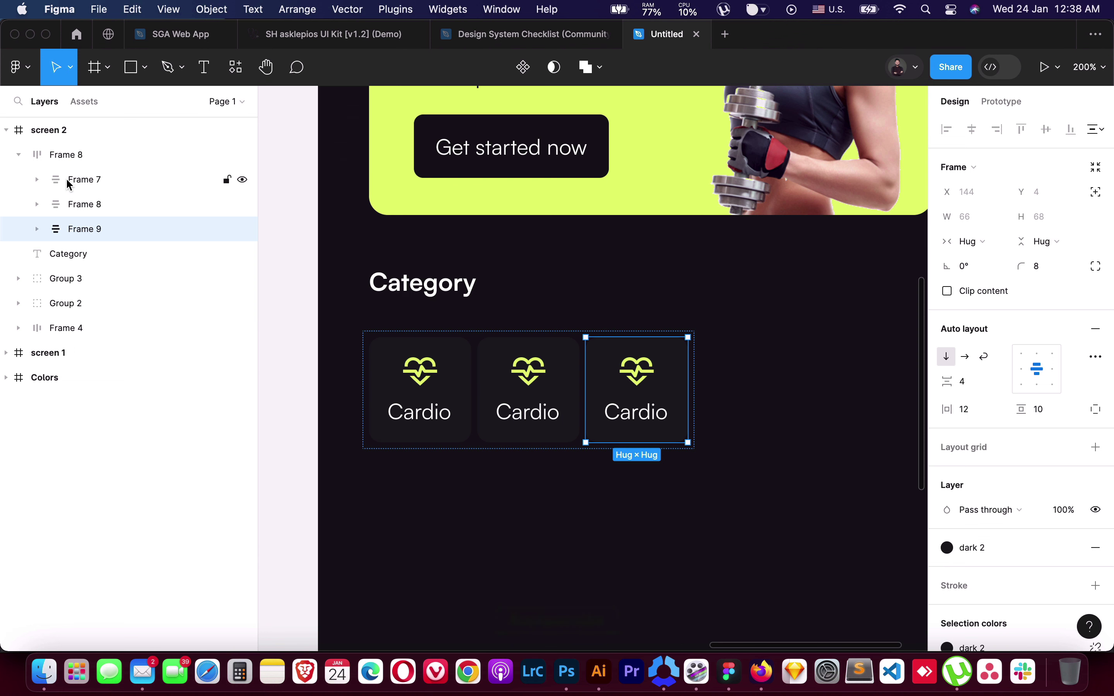
key("shift+0")
key("super+d")
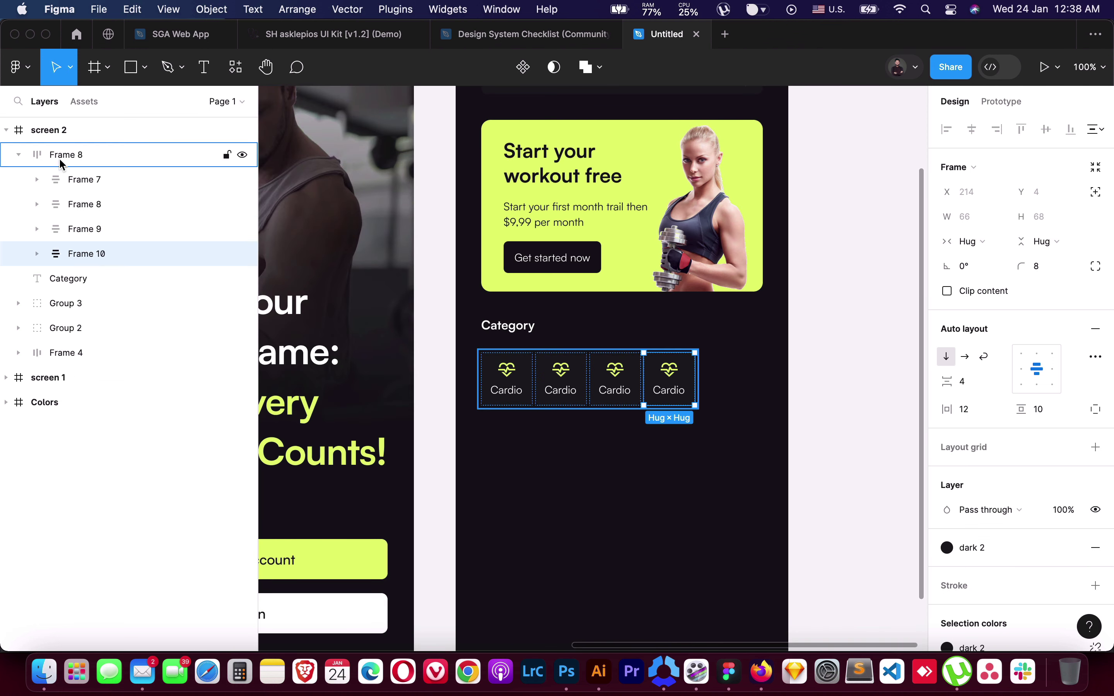
Give the card row 16 spacing between cards and zero padding
left_click(60, 157)
left_click(973, 380)
type("16")
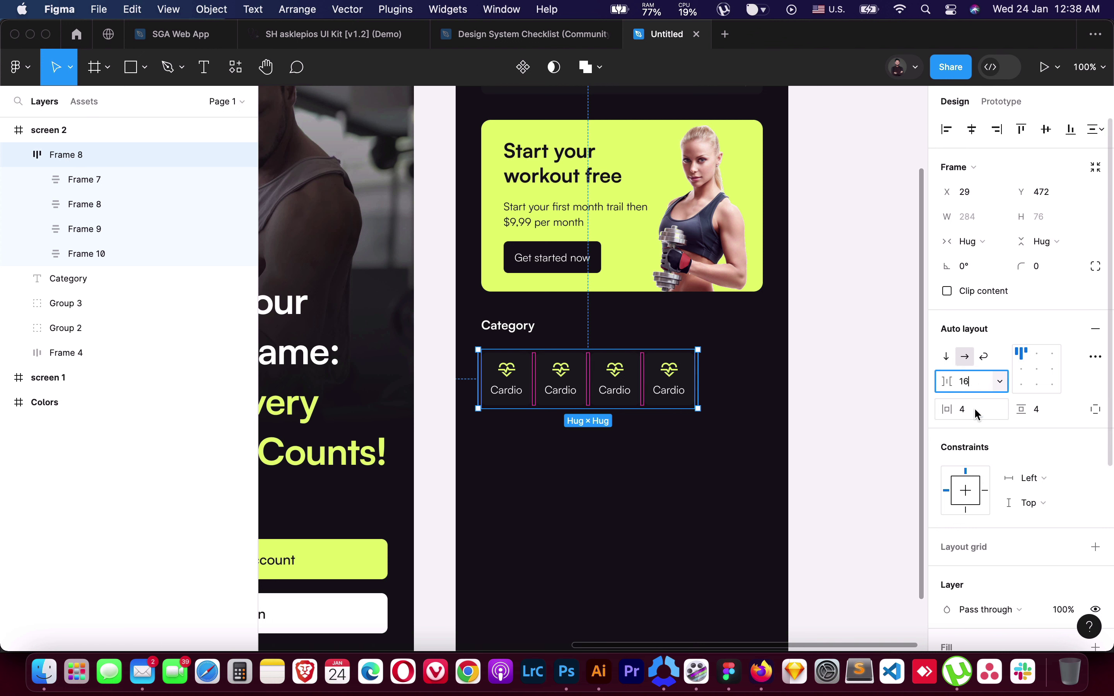
left_click(974, 409)
type("0")
key("Tab")
type("0")
key("Return")
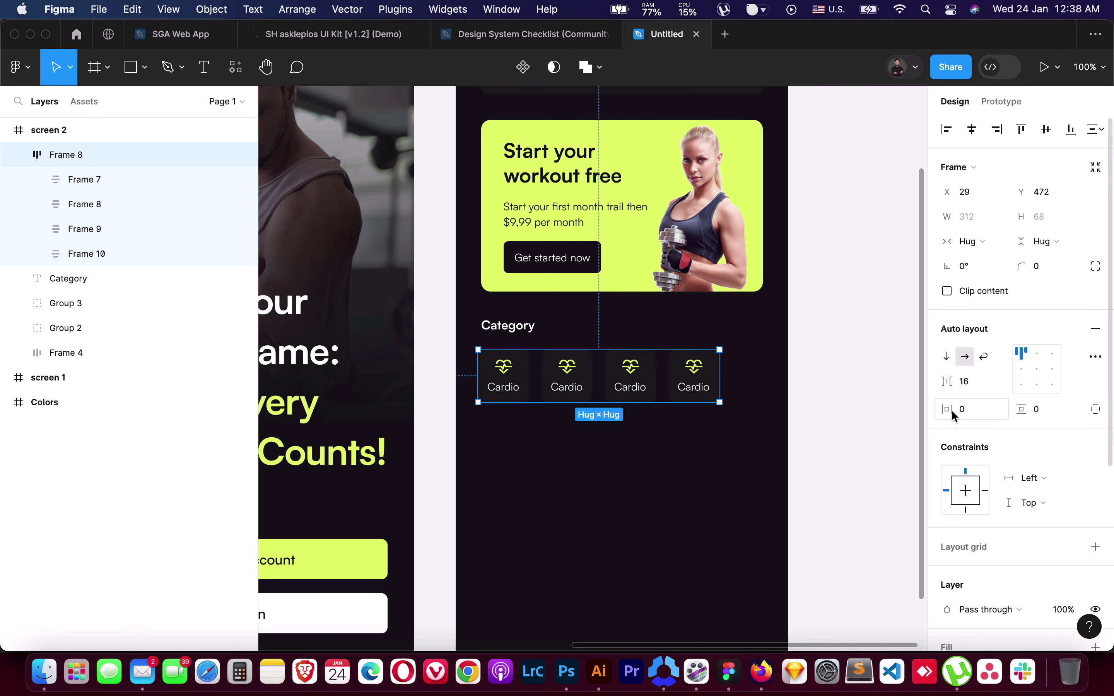
Set all four cards' padding to 18 horizontal and 14 vertical
left_click(82, 179)
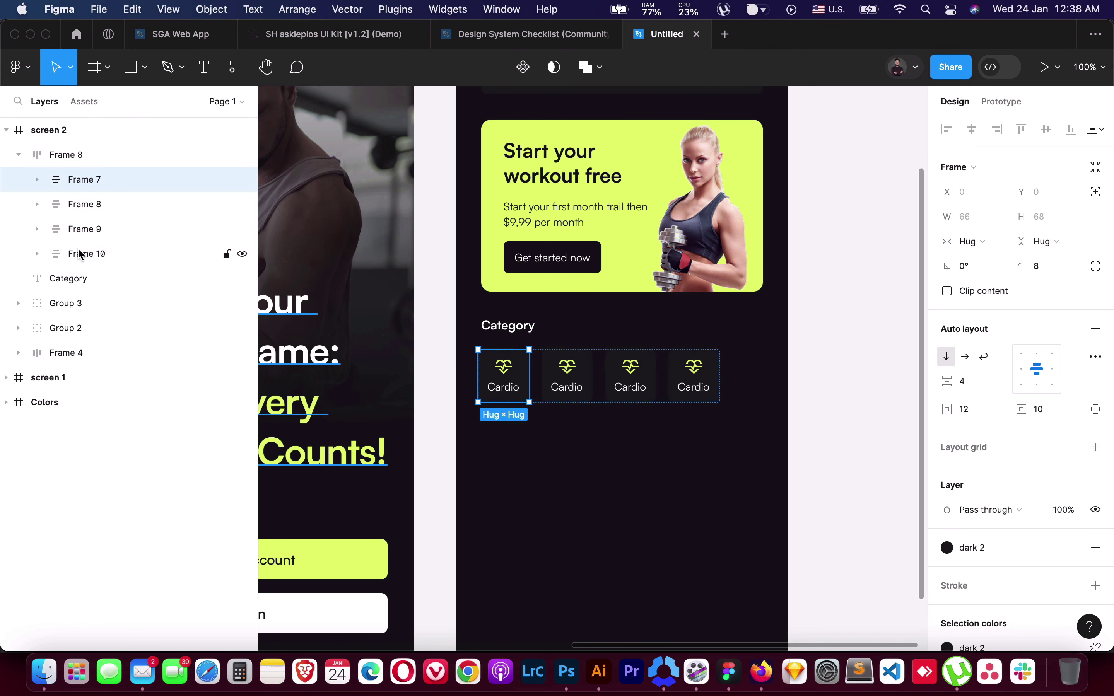
left_click(79, 253, "shift")
left_click(973, 409)
key("Up")
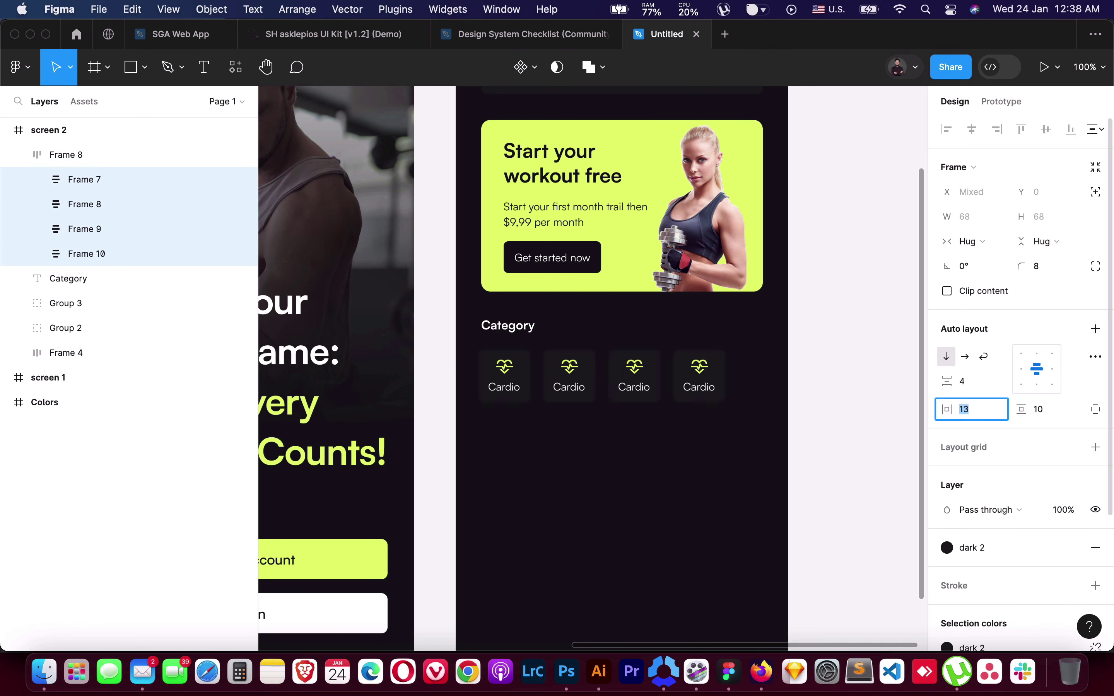
key("Up")
key("Up")
key("Up")
key("Up")
key("Up")
key("Up")
key("Up")
key("Tab")
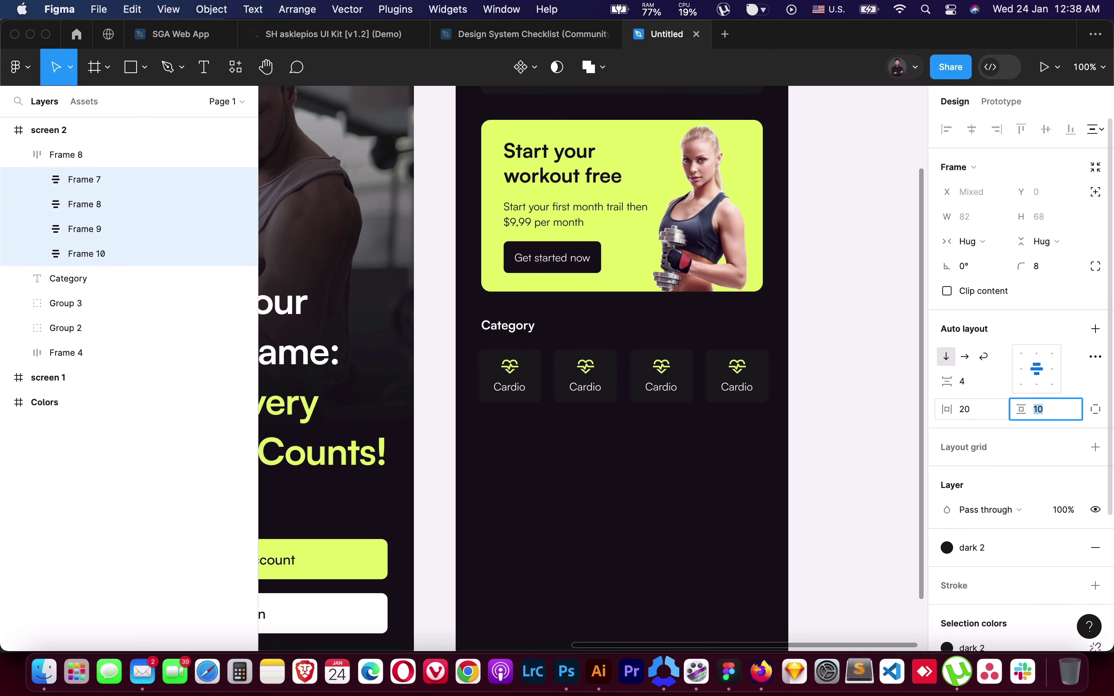
key("Up")
key("Up")
key("Up")
key("Up")
key("Up")
key("Up")
key("Up")
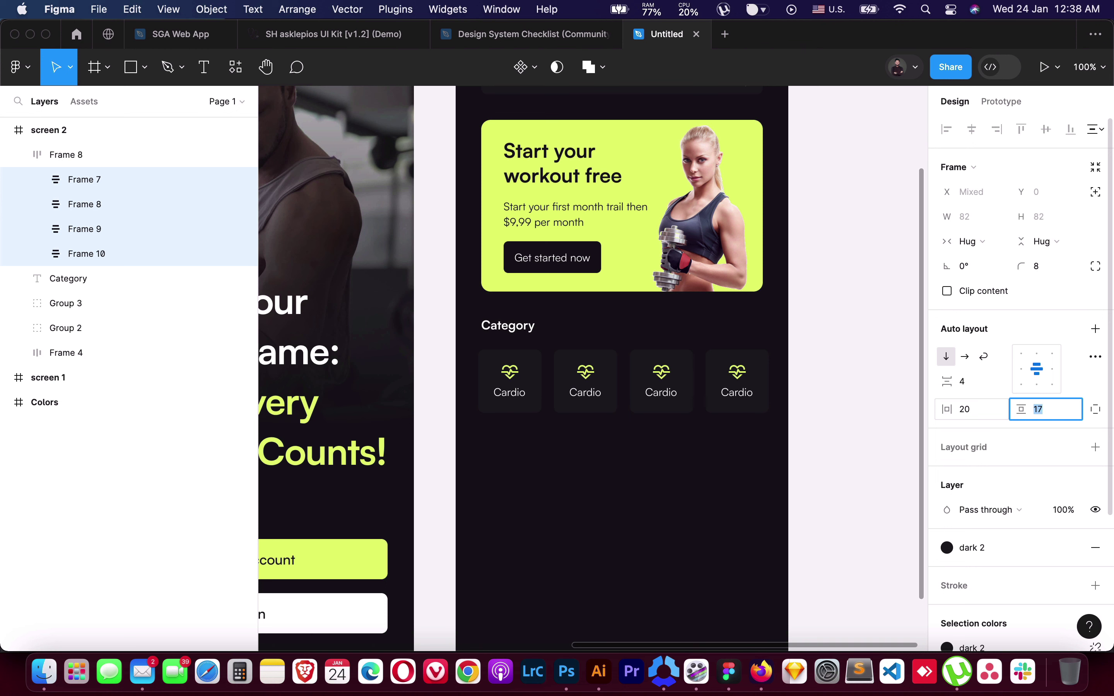
key("Down")
key("Down")
key("Up")
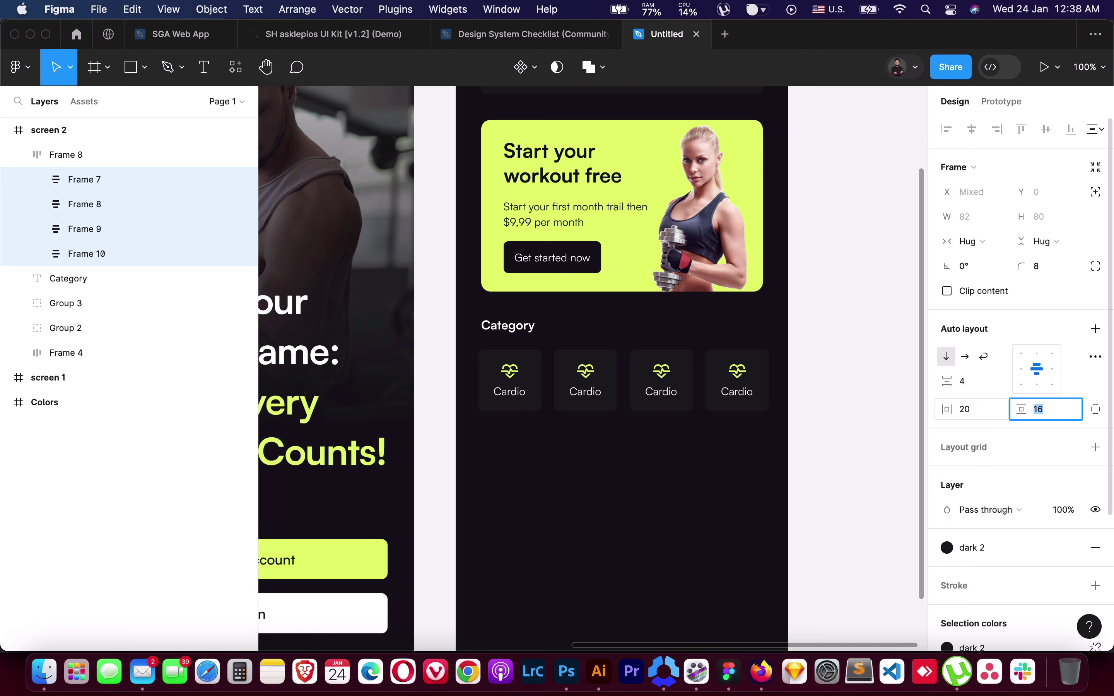
key("Down")
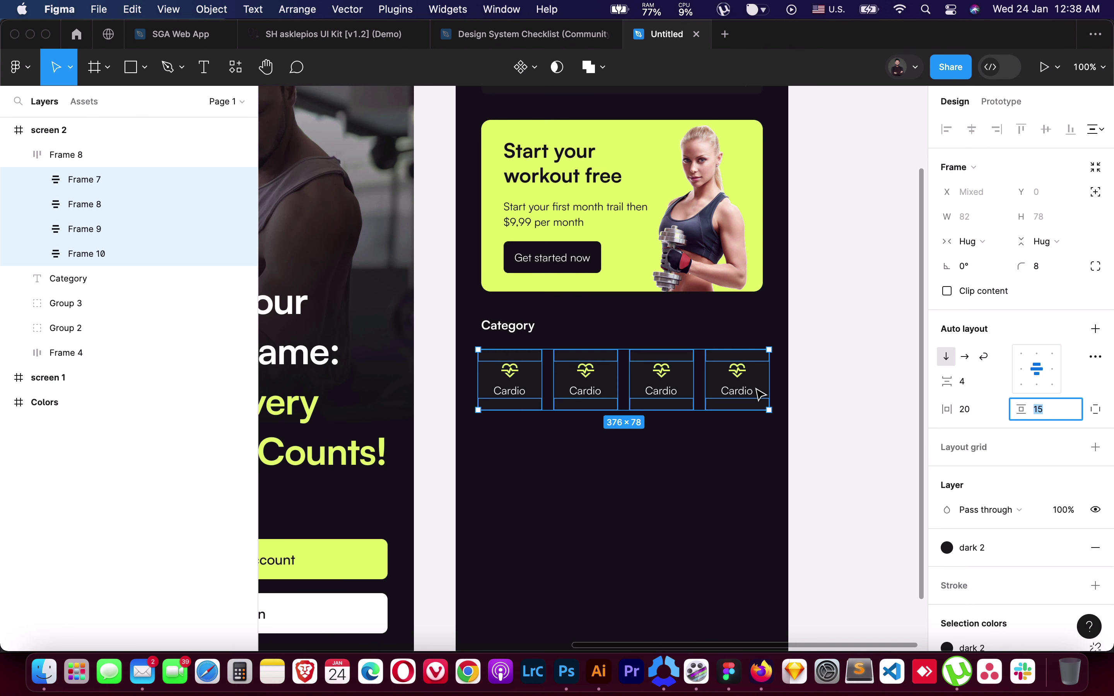
left_click(974, 411)
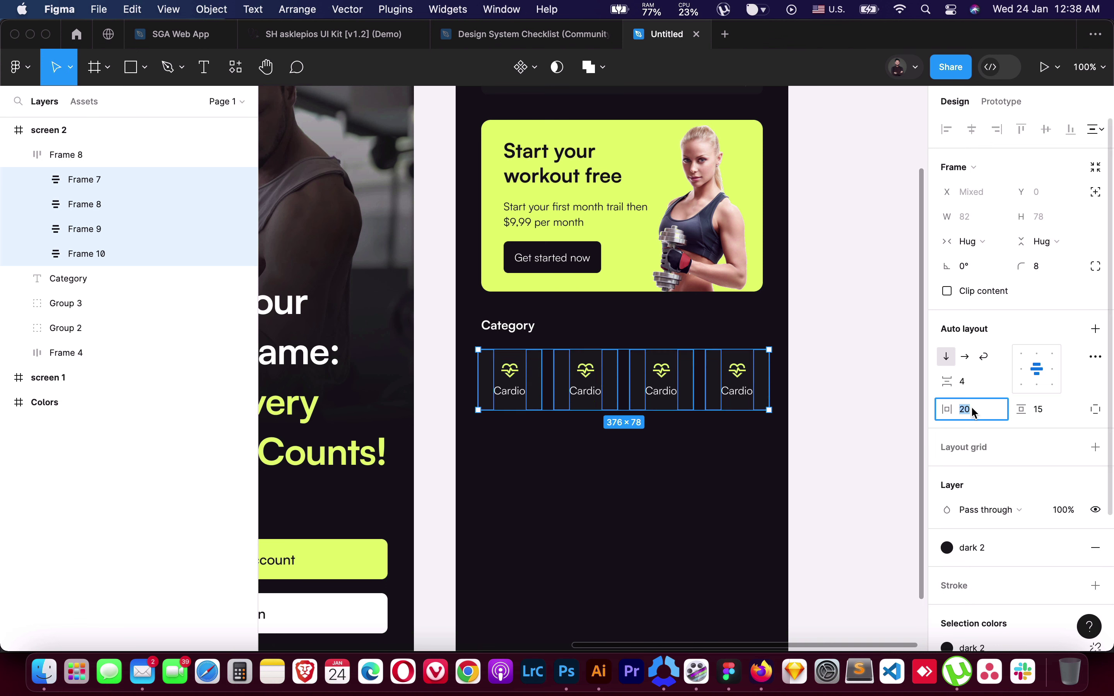
key("Down")
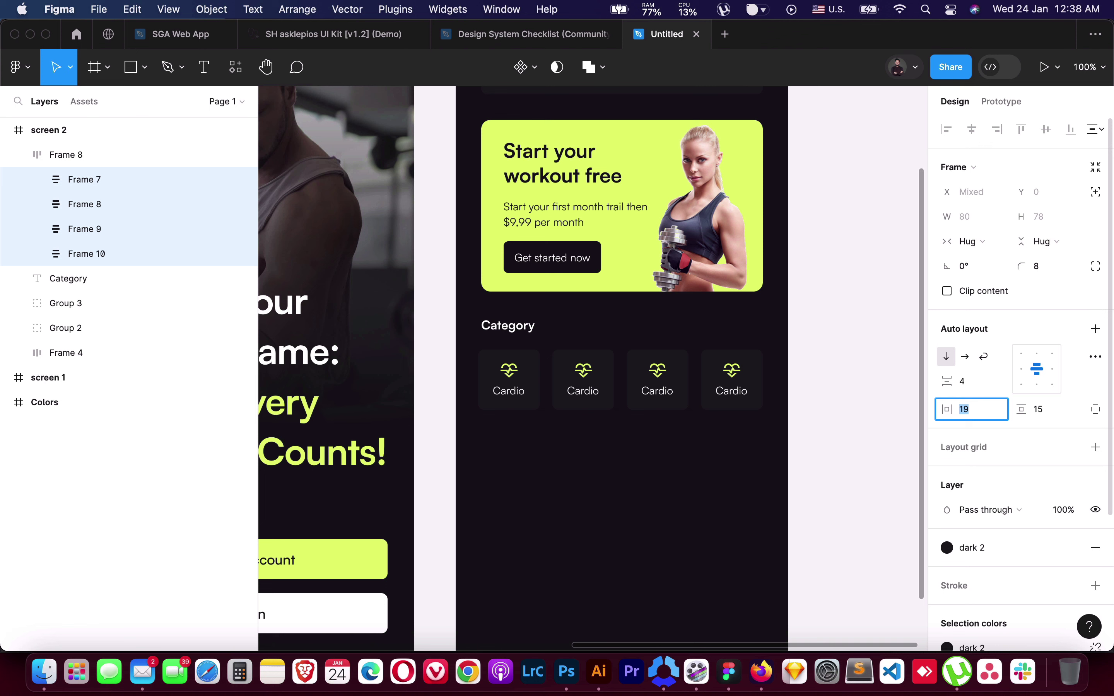
key("Up")
key("Down")
key("Down")
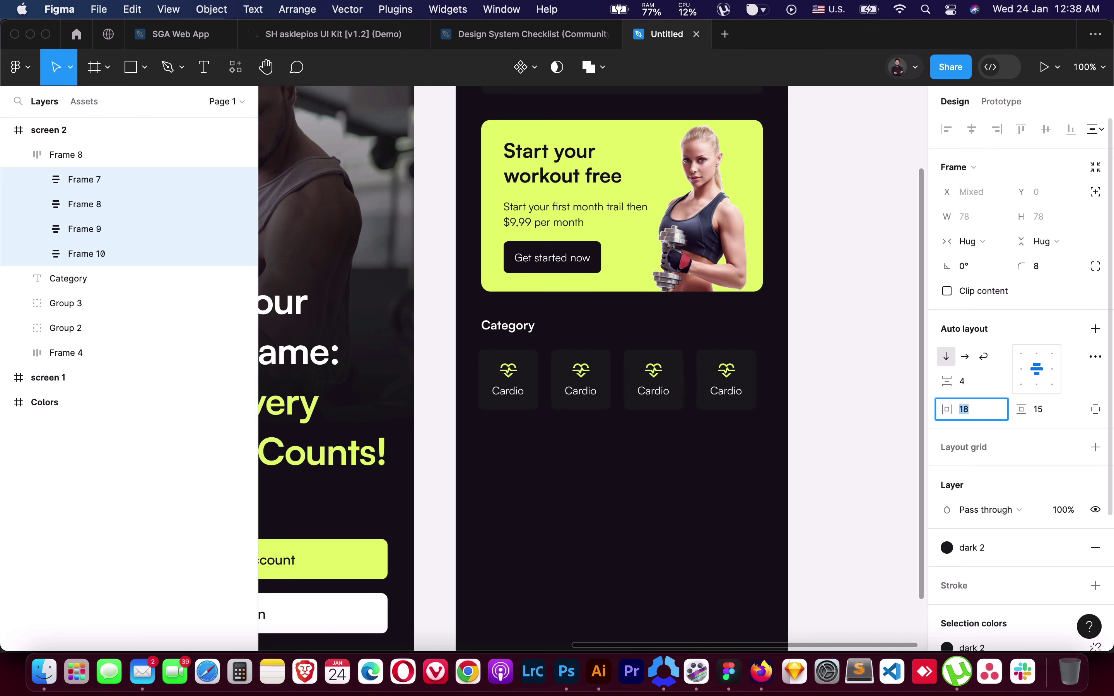
key("Tab")
key("Down")
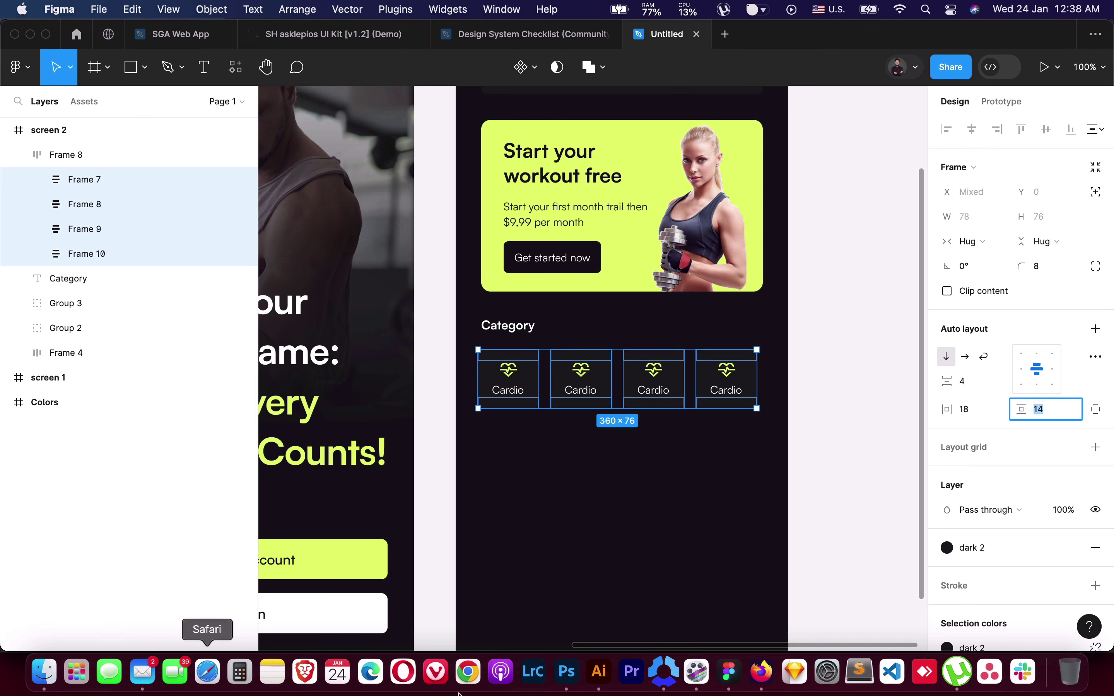
Try relabelling the second card 'Yoga', then undo the change
double_click(583, 392)
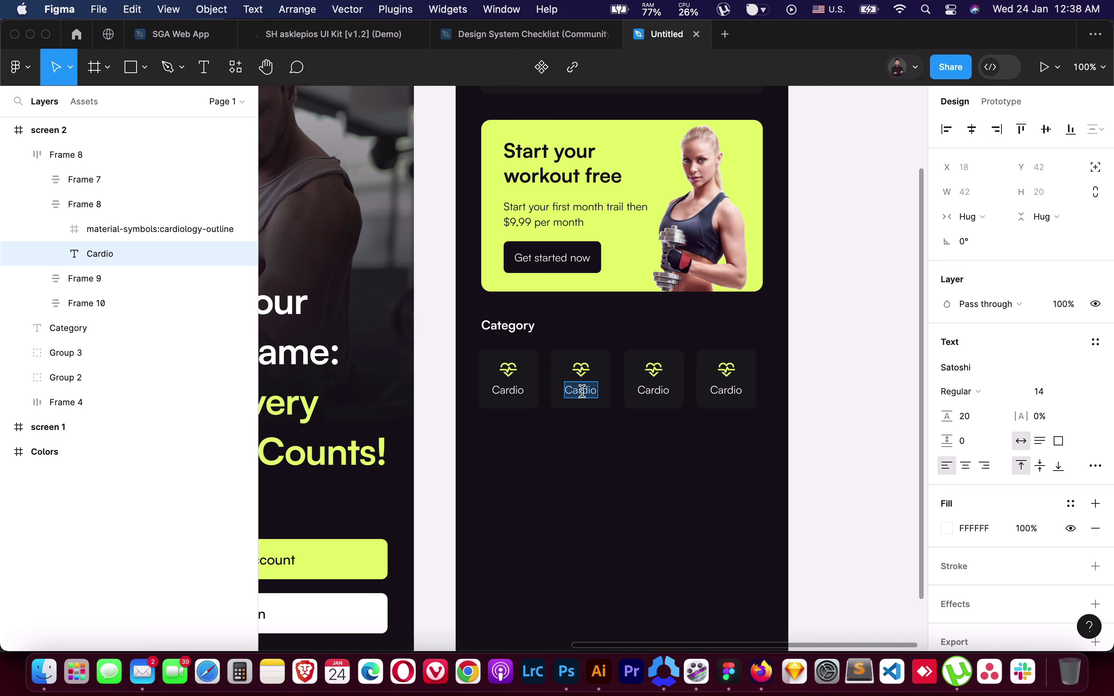
type("Yoga")
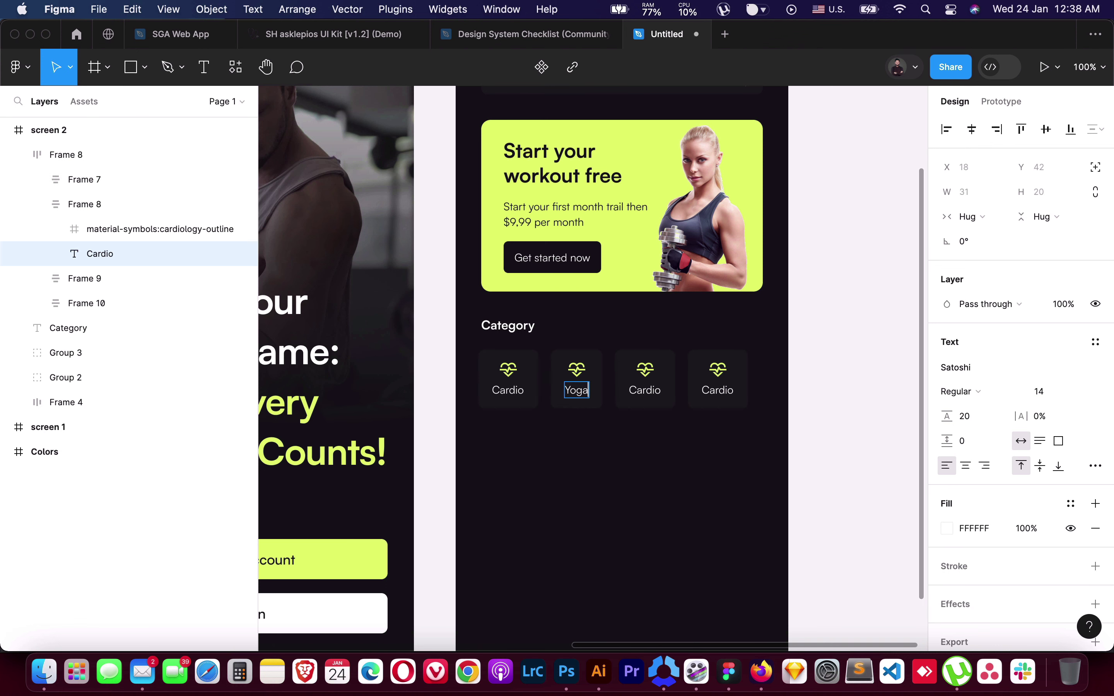
left_click(650, 389)
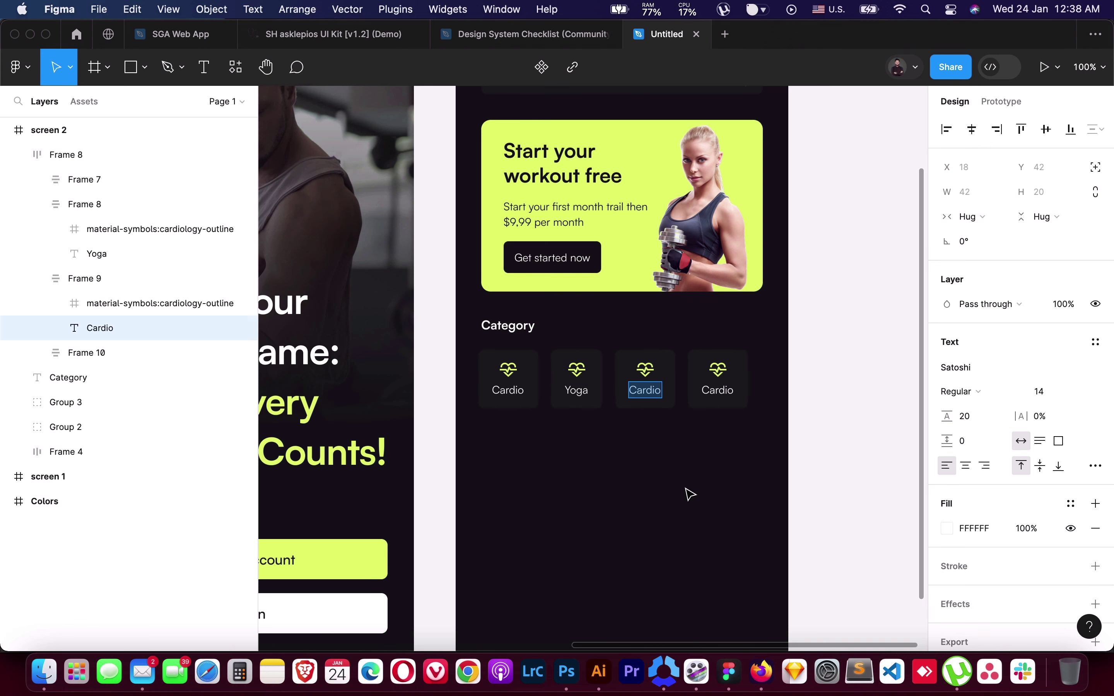
key("ctrl+z")
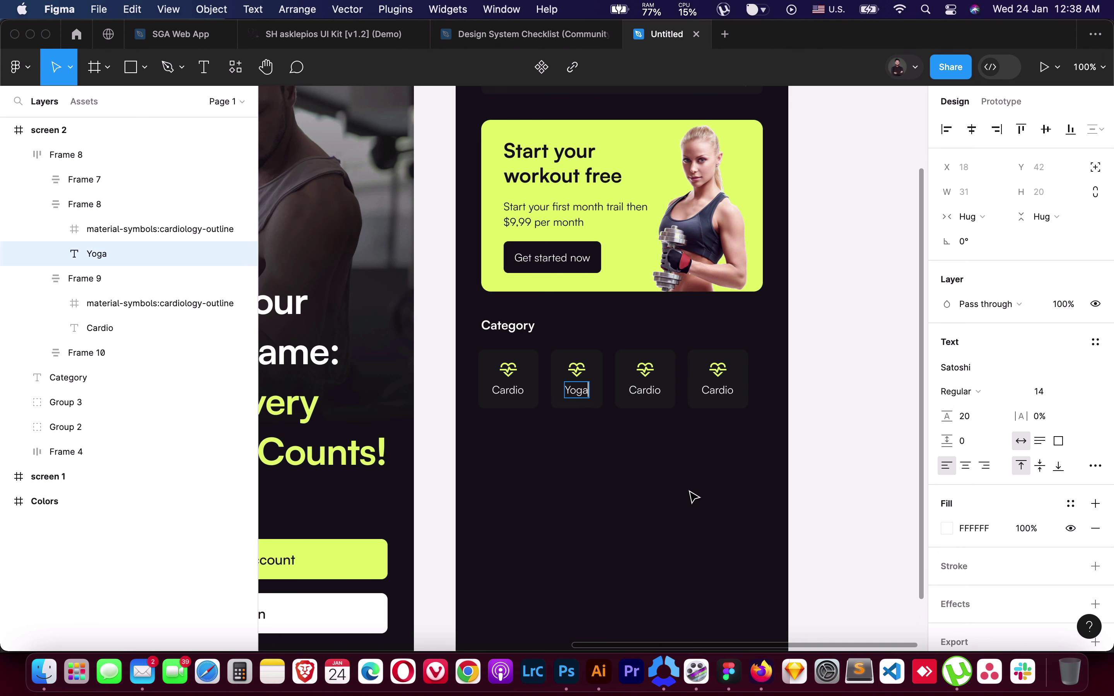
key("ctrl+z")
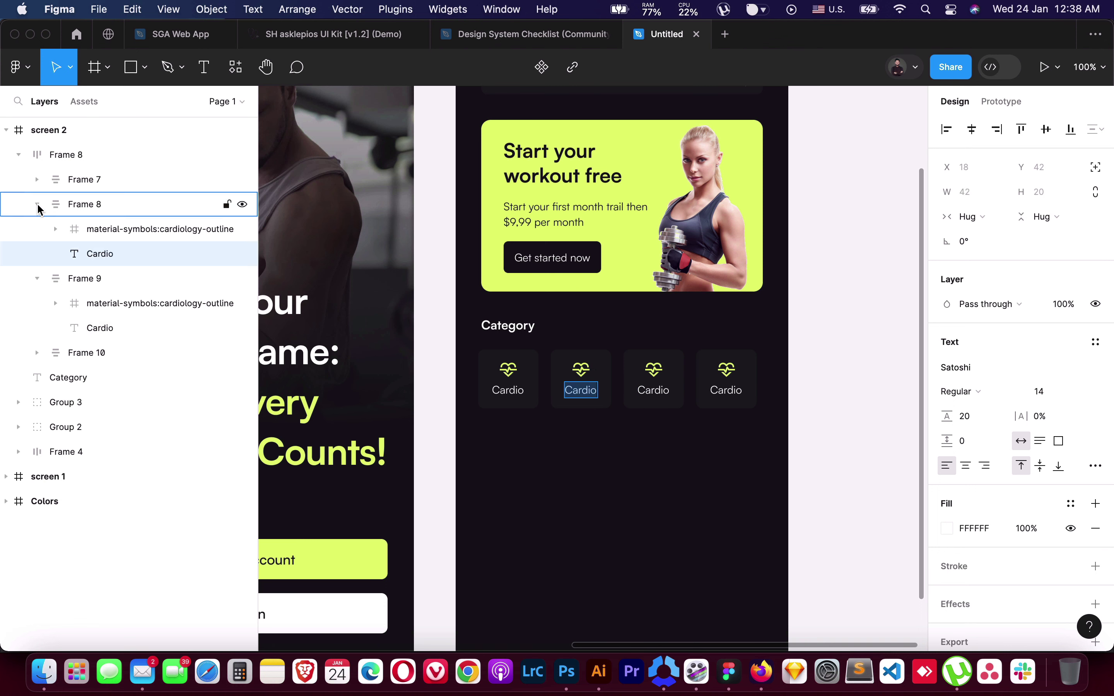
Set all four card frames, Frame 7 to 10, to fixed width and fixed height
left_click(37, 204)
left_click(37, 229)
left_click(69, 258)
left_click(83, 180, "shift")
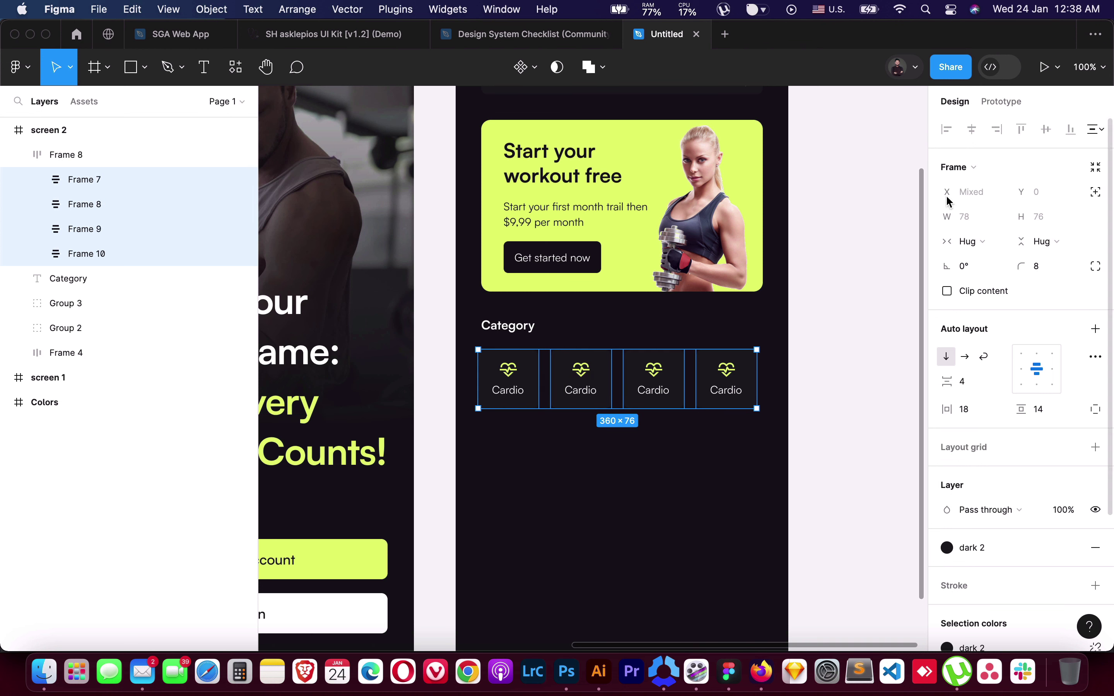
left_click(978, 241)
left_click(996, 223)
left_click(1042, 241)
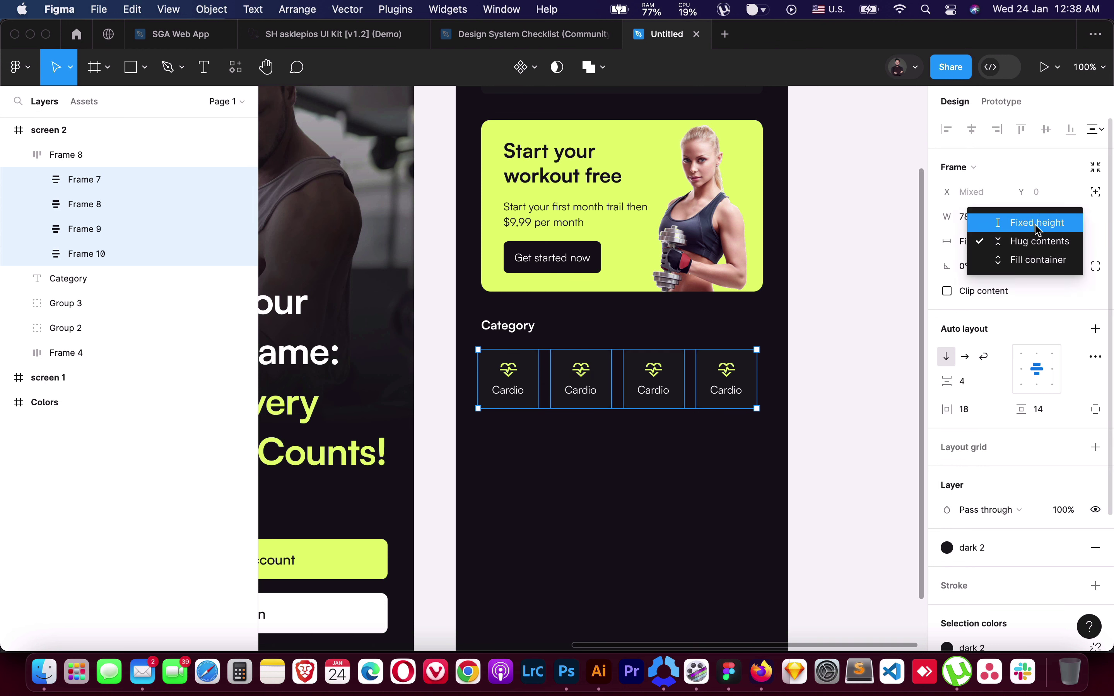
Rename the second, third and fourth card labels to Yoga, Stretch and Gym
double_click(590, 394)
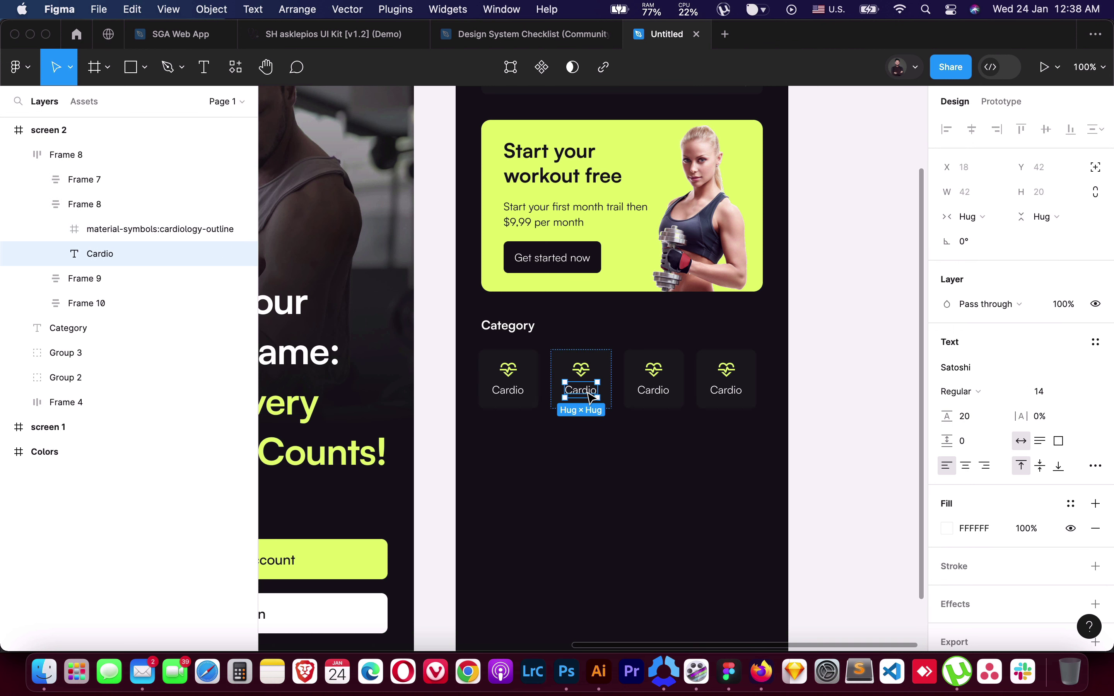
double_click(588, 396)
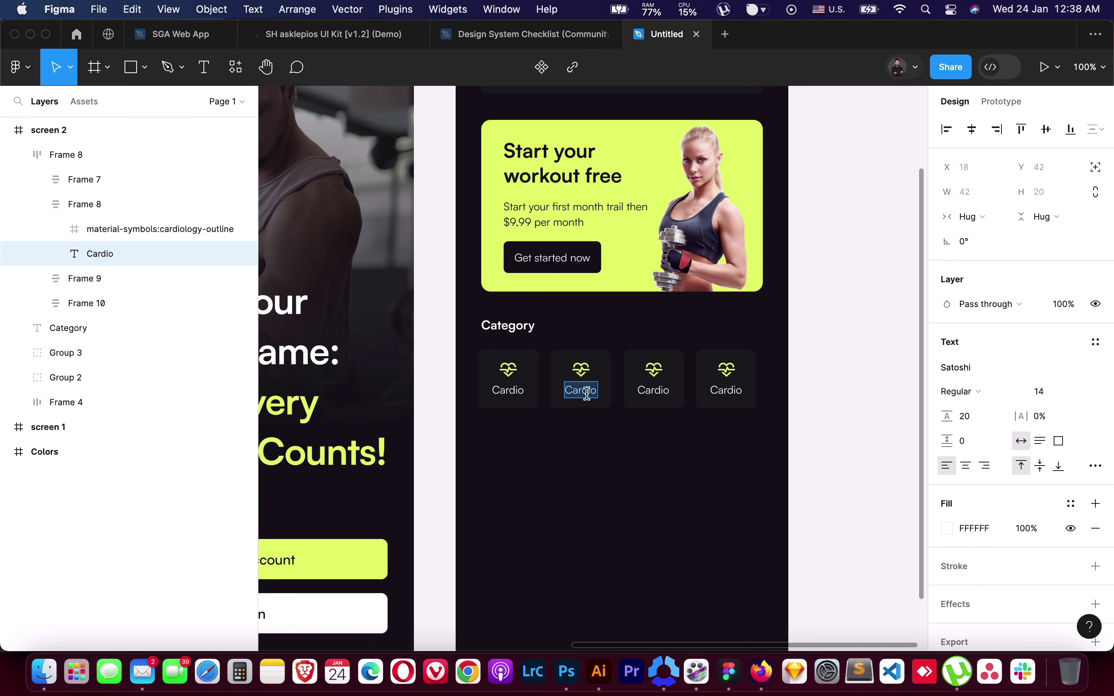
type("Yoga")
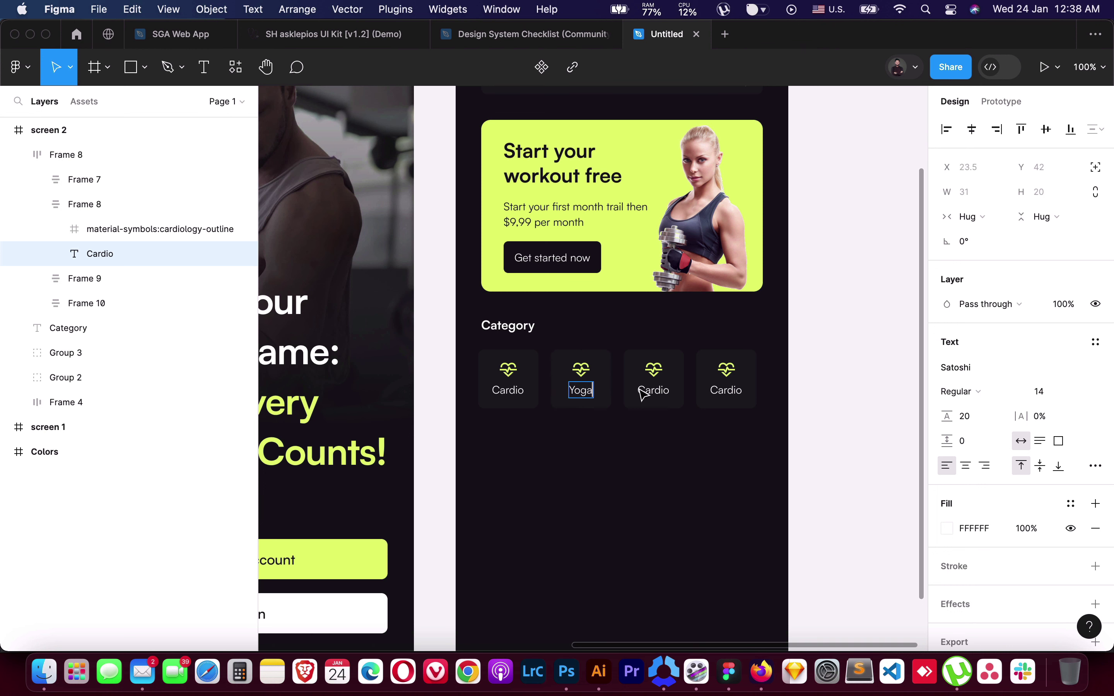
double_click(662, 392)
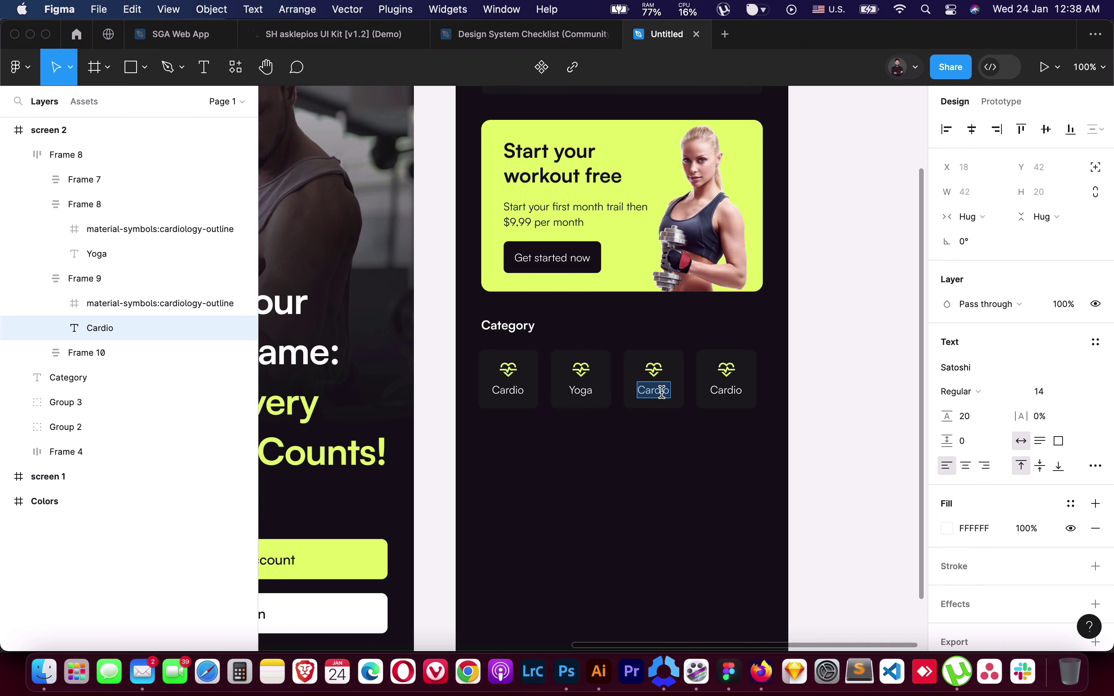
type("Stretch")
left_click(718, 387)
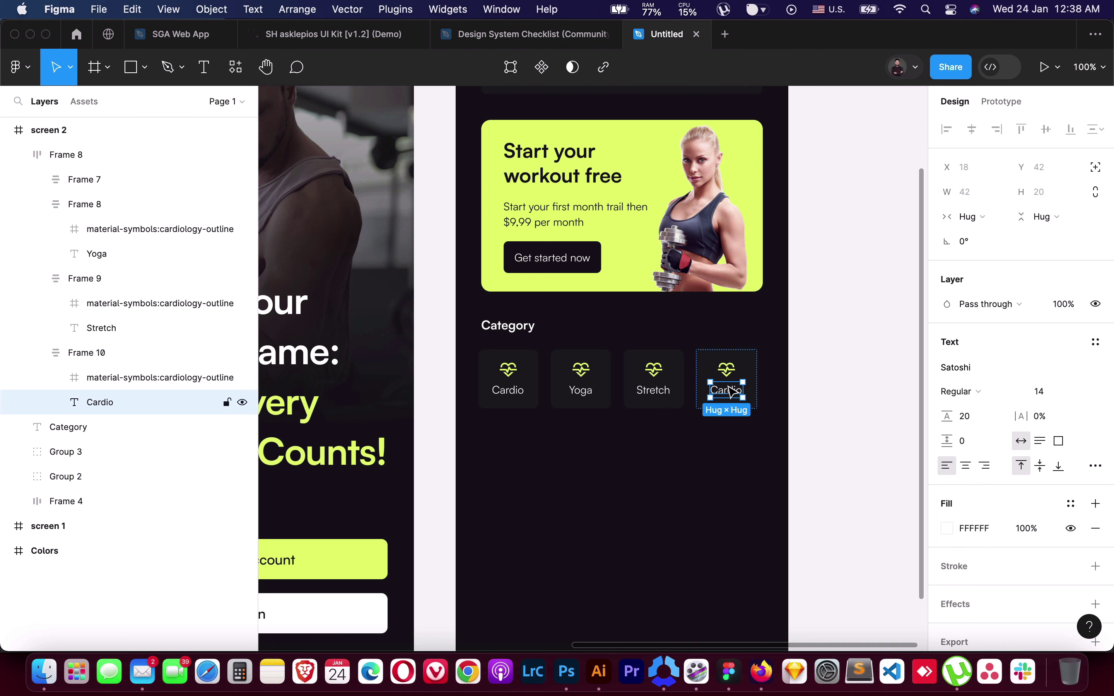
double_click(731, 390)
type("Gym")
key("Escape")
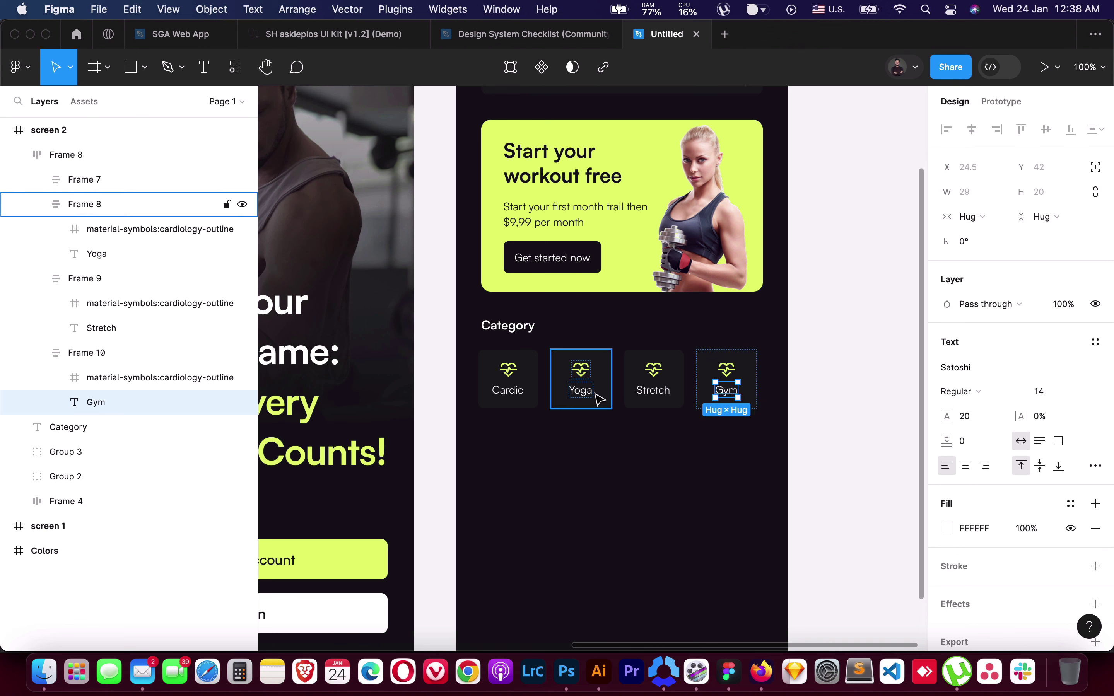
left_click(579, 367)
Replace the Yoga card's heart icon with the iconoir yoga icon in the green style
scroll(988, 548, "down", 3)
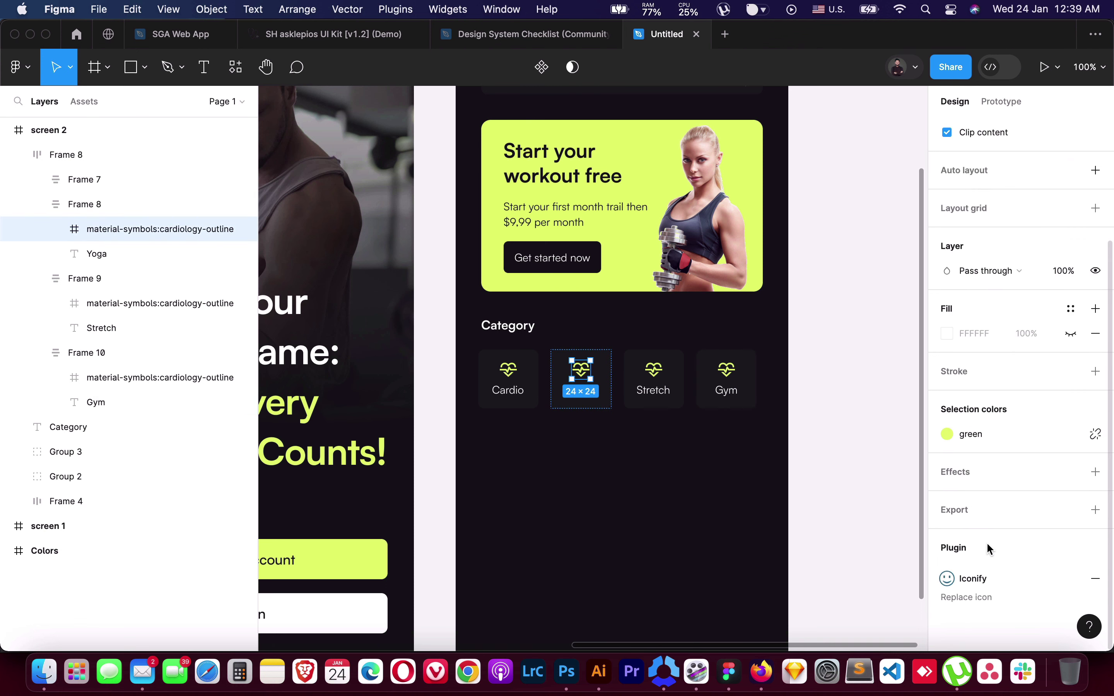
left_click(975, 579)
type("yoga")
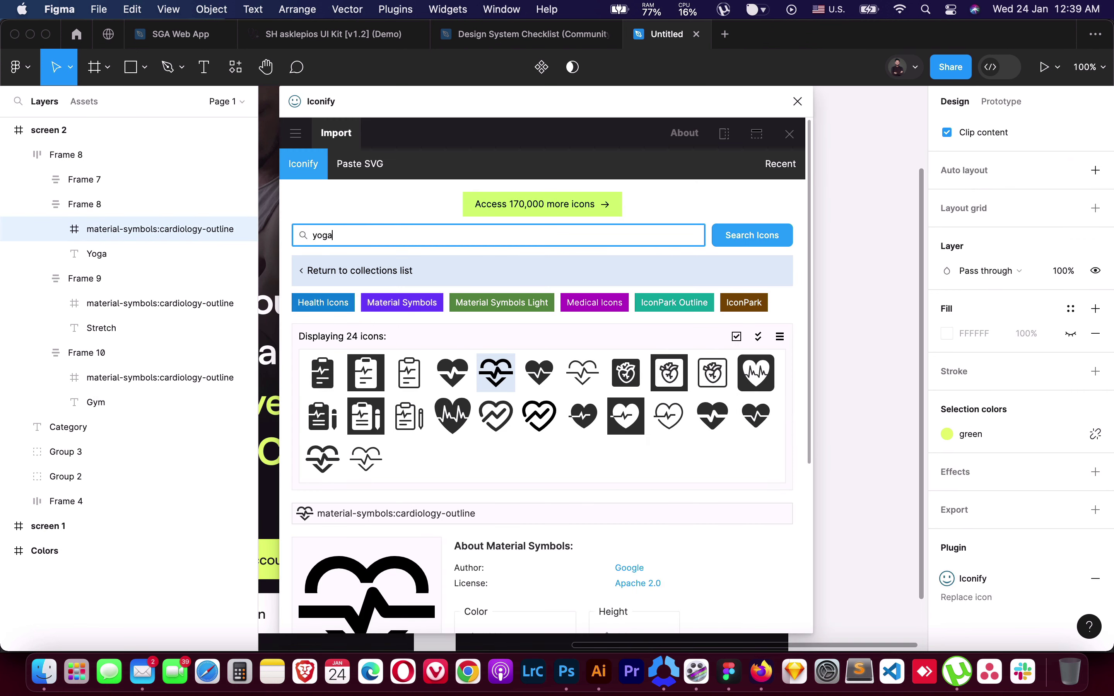
key("Return")
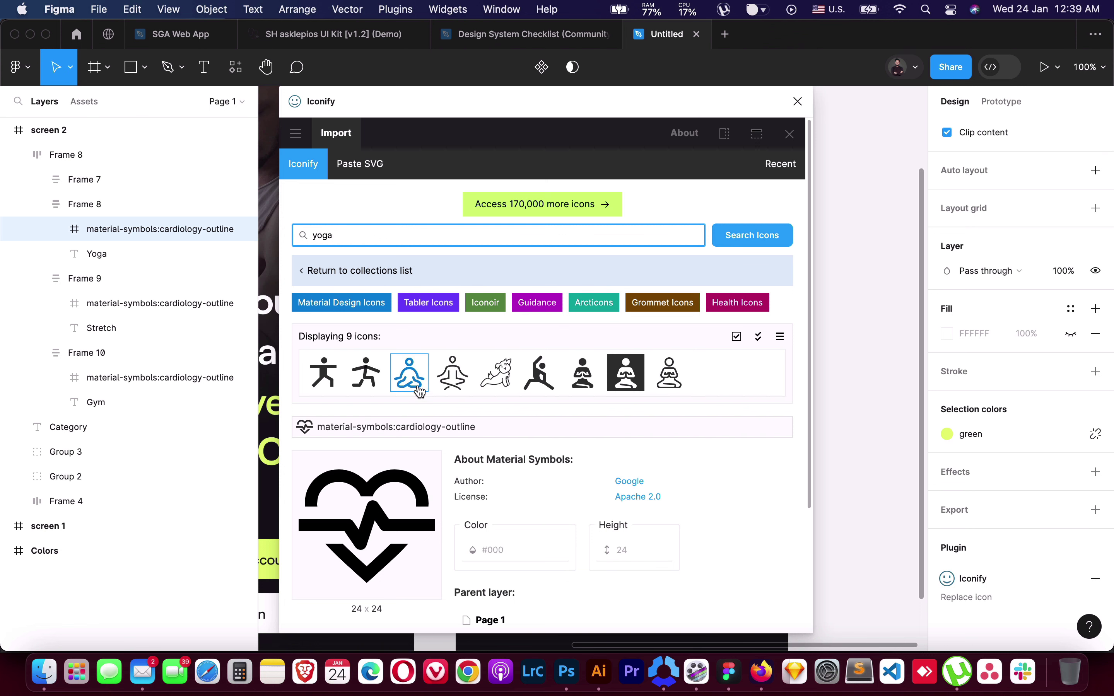
left_click(409, 373)
scroll(461, 461, "down", 5)
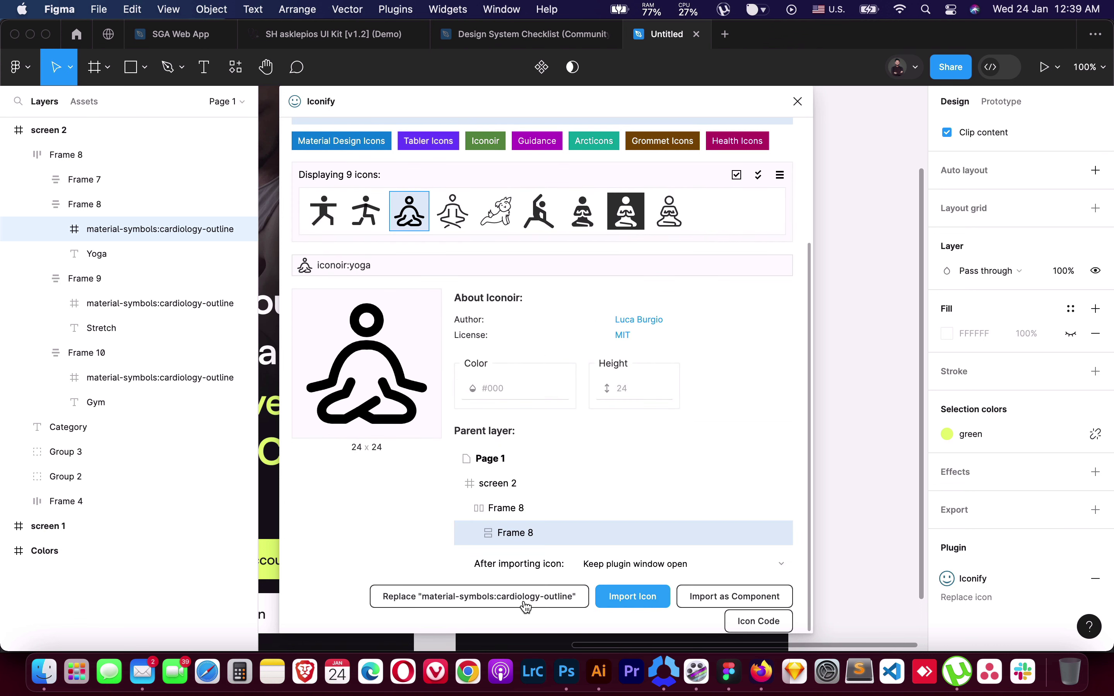
left_click(527, 603)
left_click(798, 101)
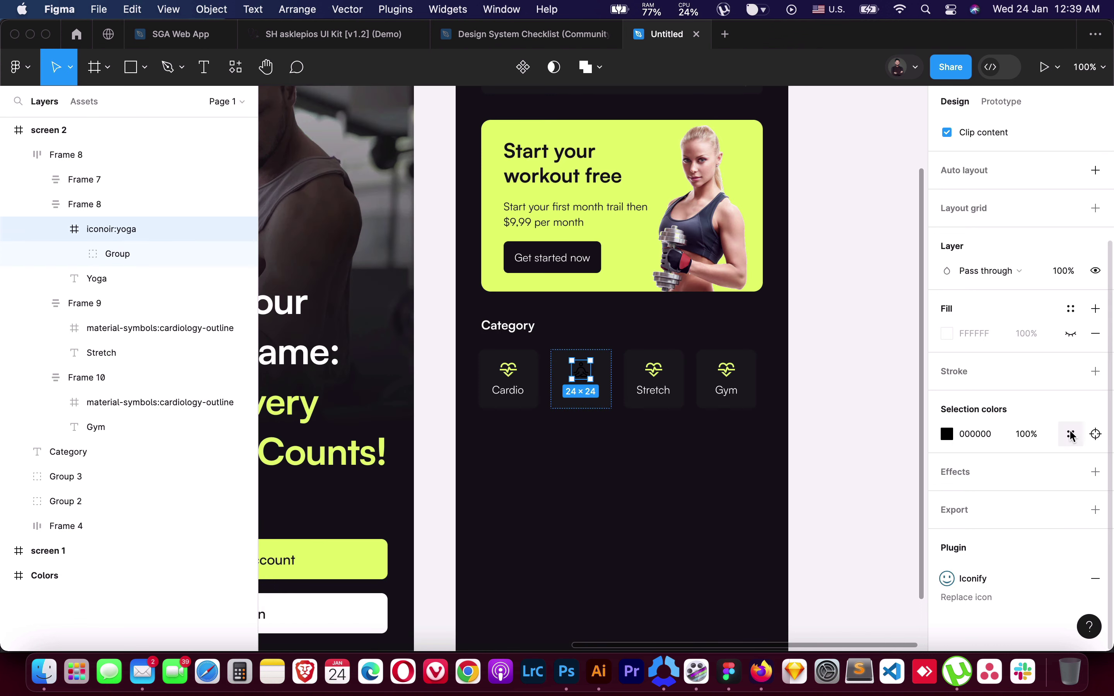
left_click(1071, 435)
left_click(800, 575)
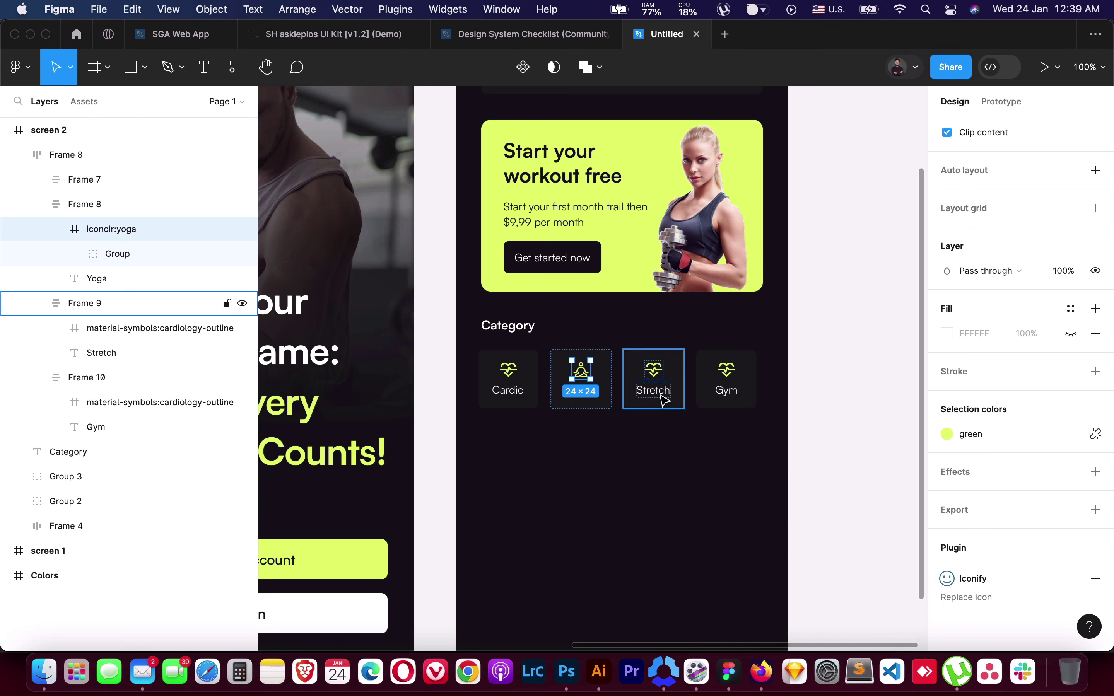
Swap the Stretch card's heart icon for a green walking-figure icon from an 'exercise' search
left_click(654, 370)
left_click(966, 597)
key("super+a")
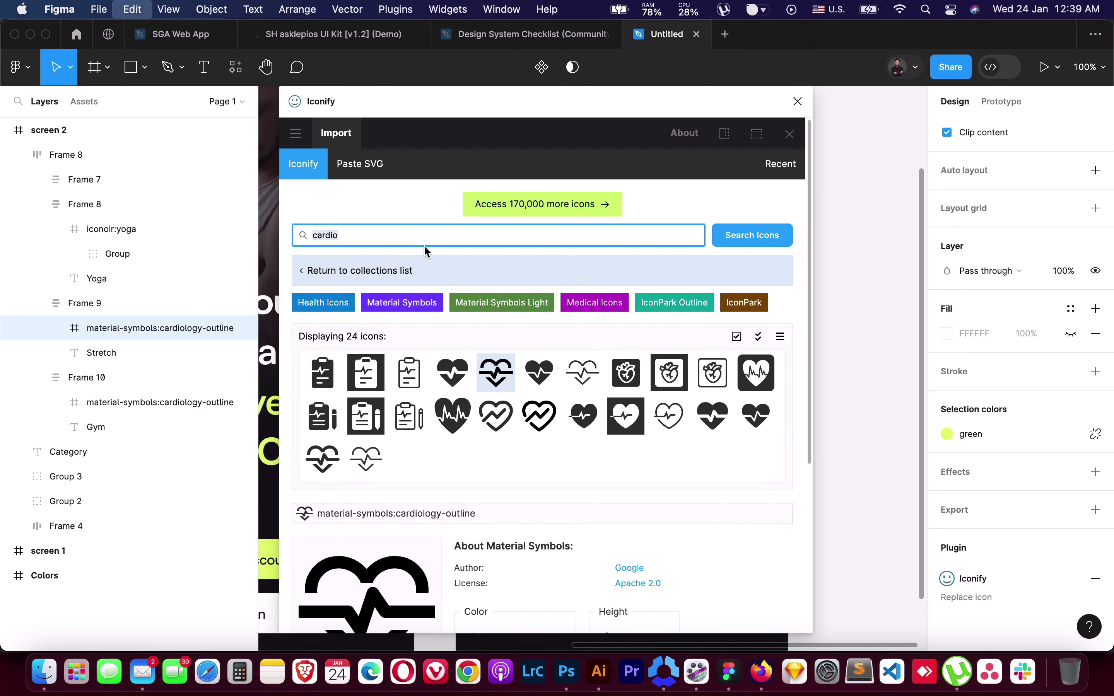
type("exercise")
left_click(763, 242)
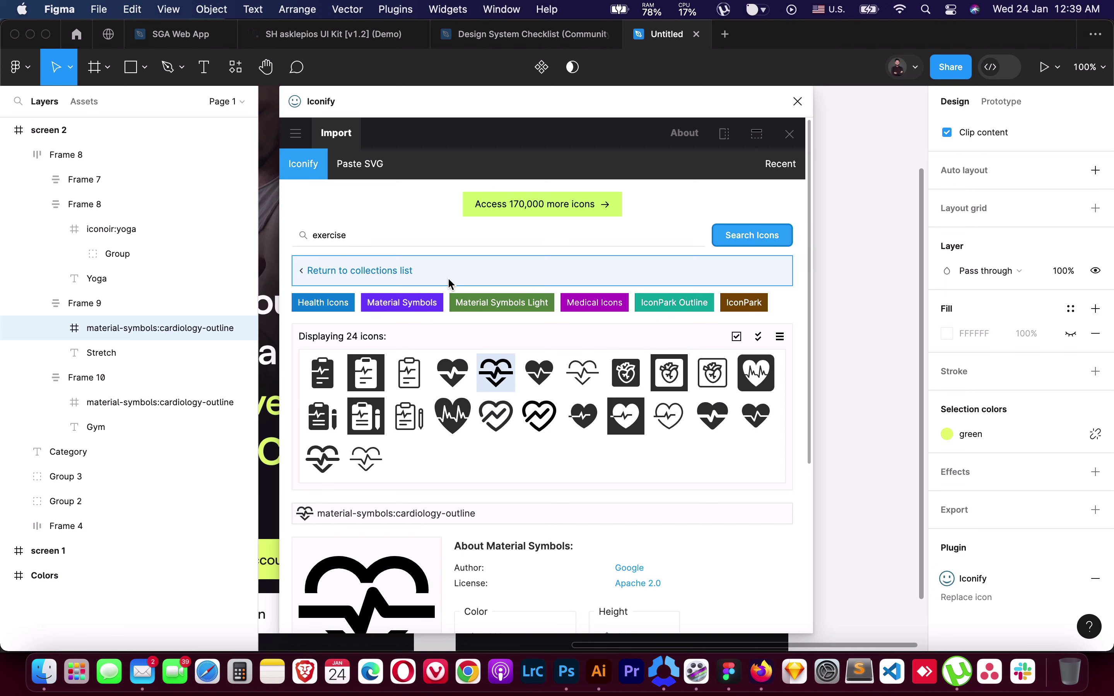
scroll(530, 441, "down", 1)
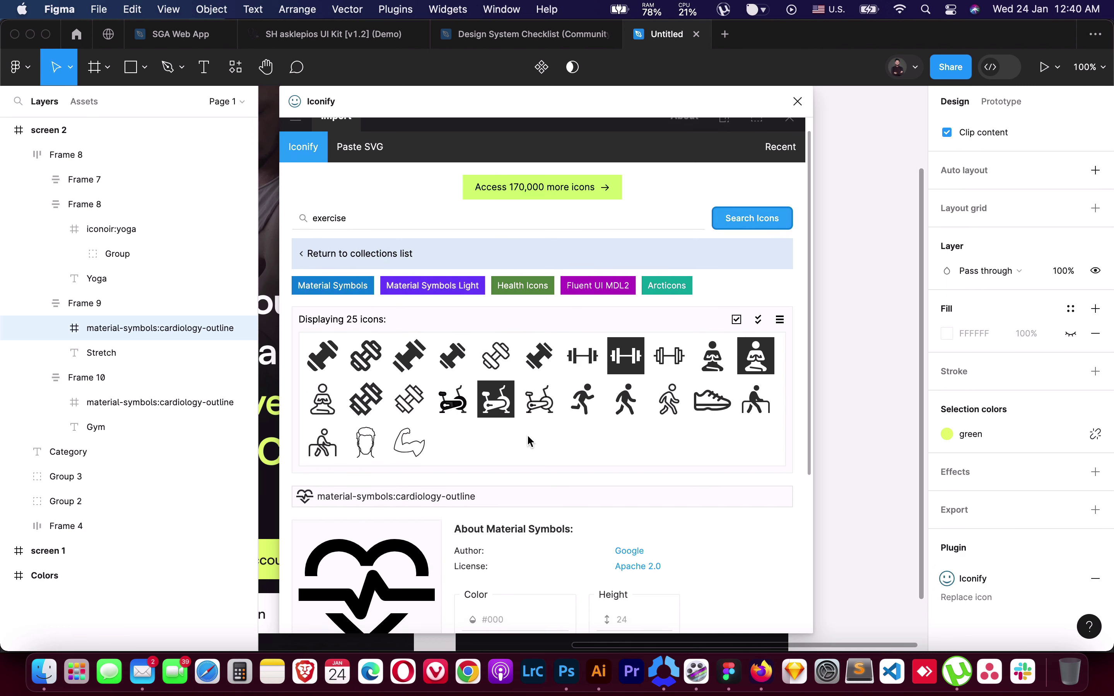
left_click(665, 399)
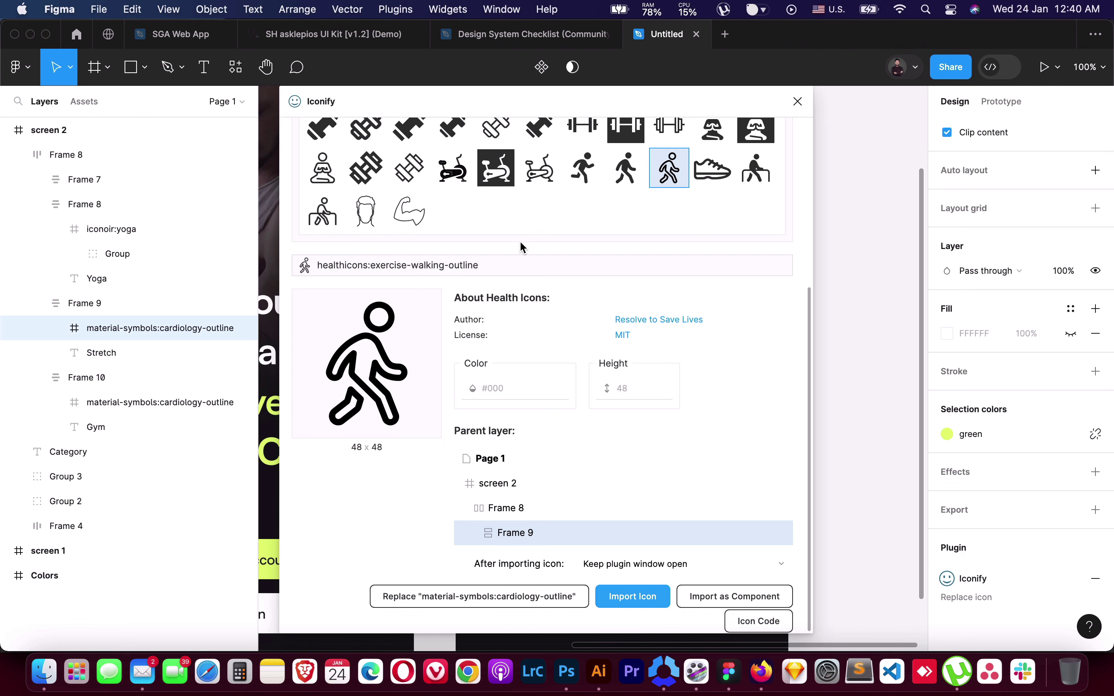
left_click(460, 596)
left_click(798, 101)
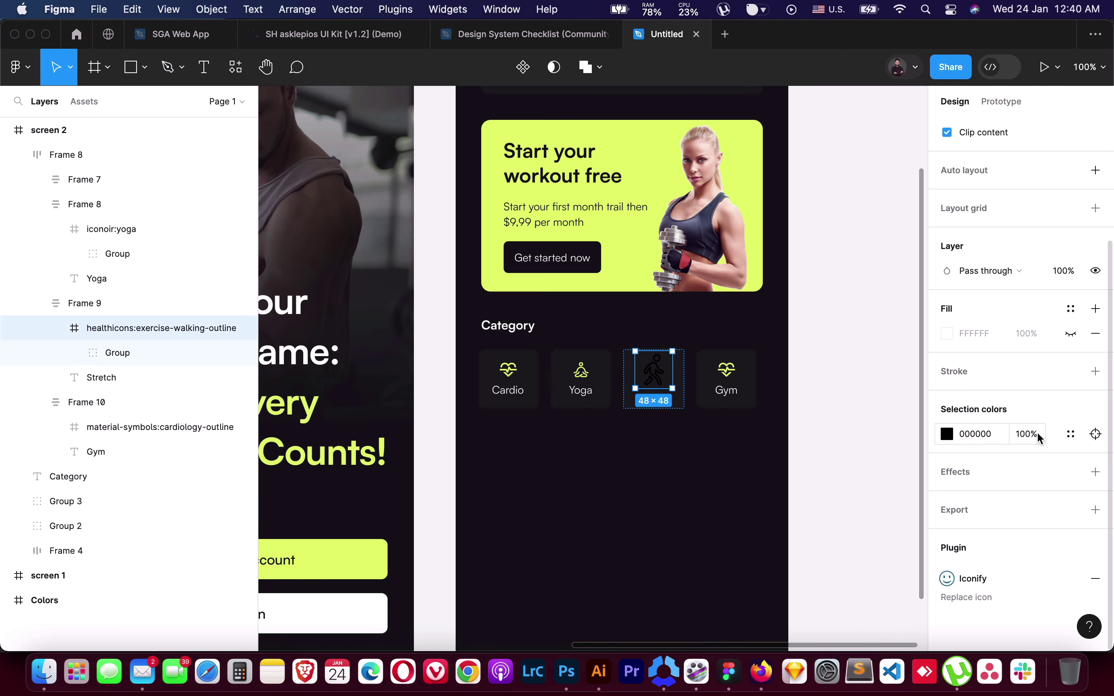
left_click(1066, 435)
left_click(765, 570)
Set the walking icon's height to 24
scroll(1055, 243, "up", 3)
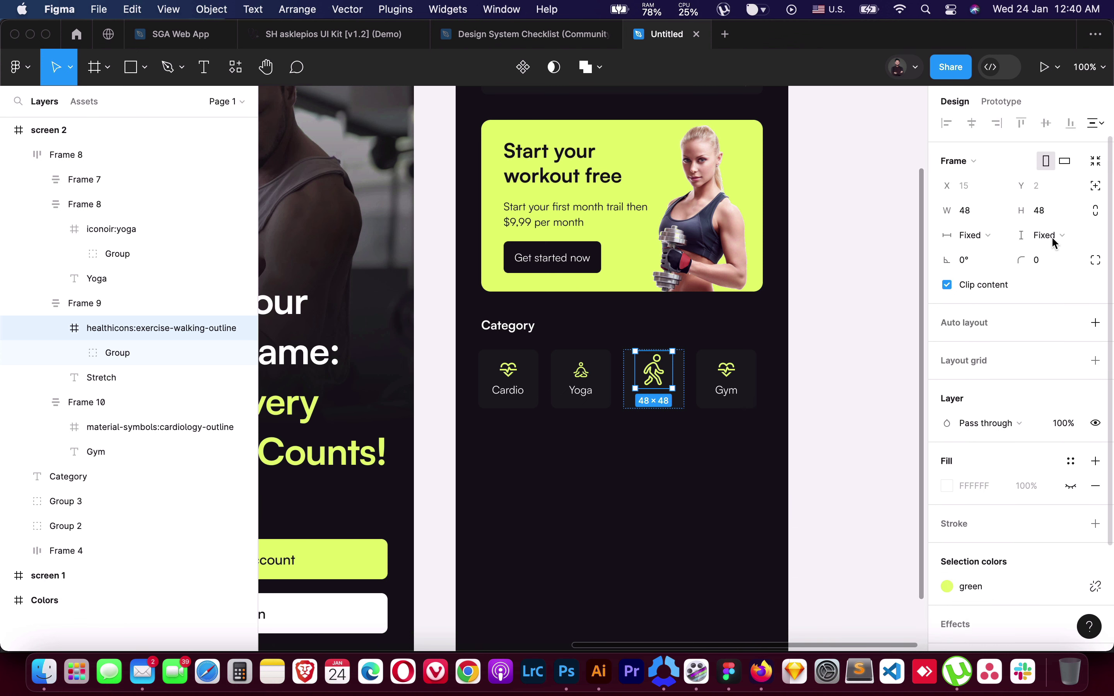
left_click(1042, 213)
type("24")
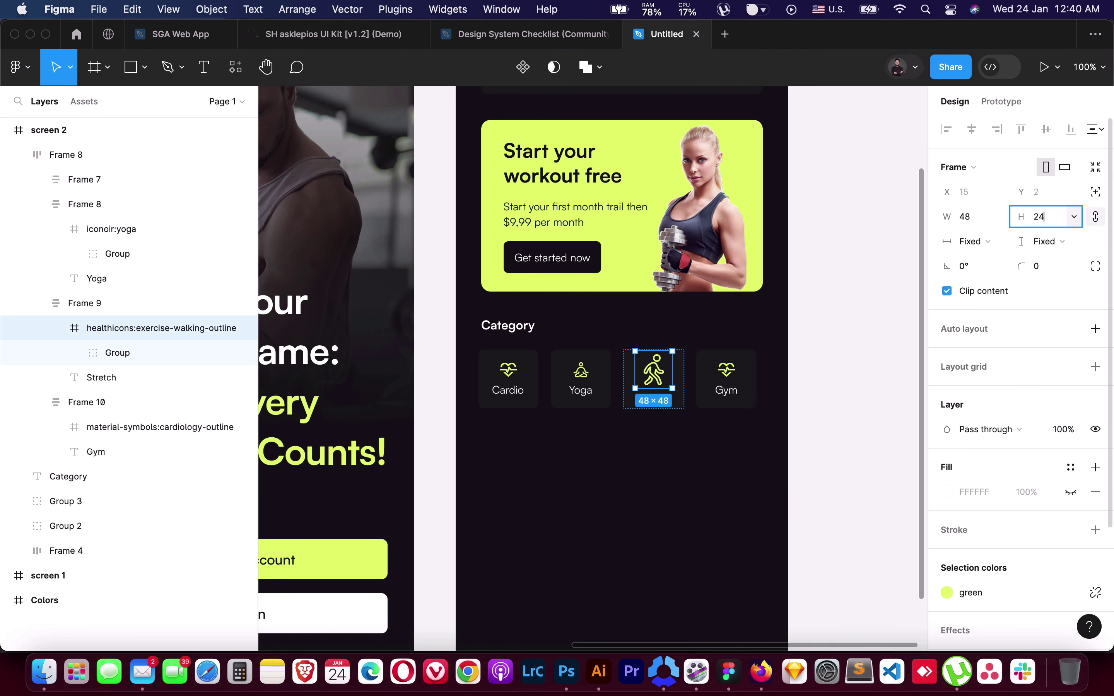
key("Return")
Replace the Gym card's icon with the green iconoir gym dumbbell, then deselect
left_click(731, 395)
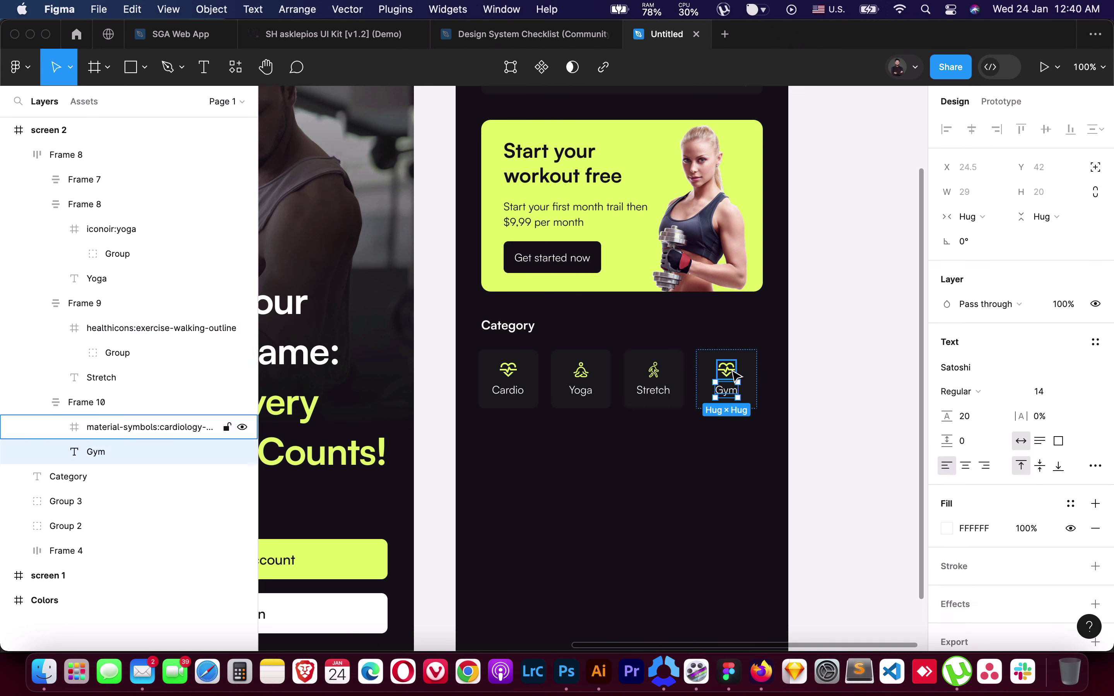
scroll(983, 543, "down", 3)
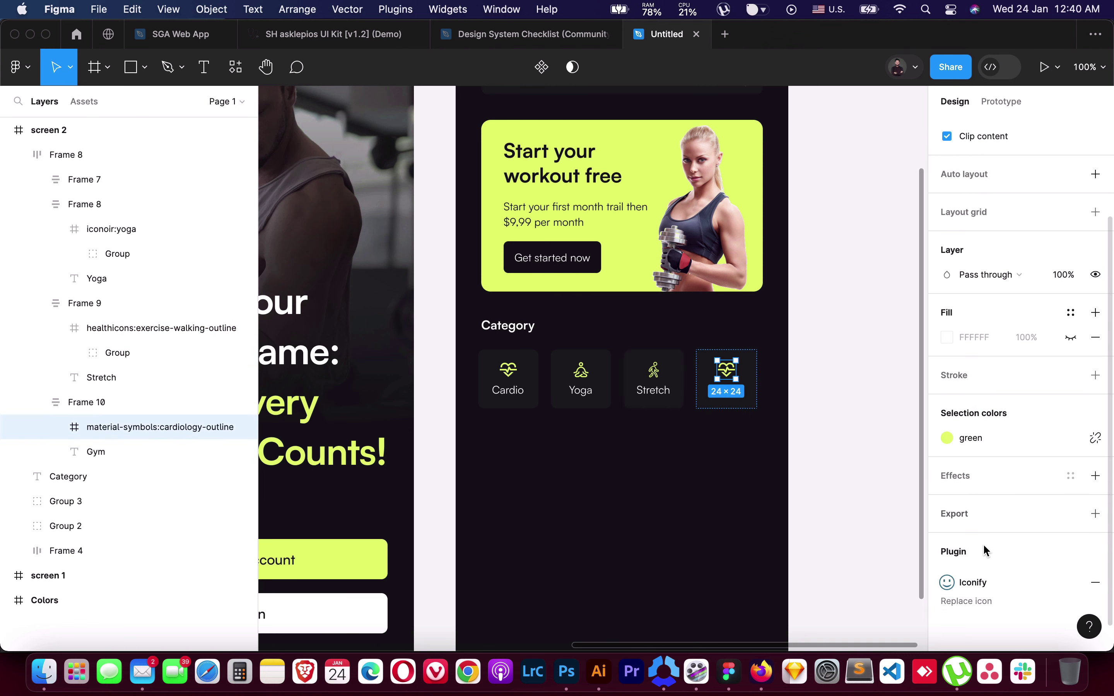
left_click(953, 583)
type("gym")
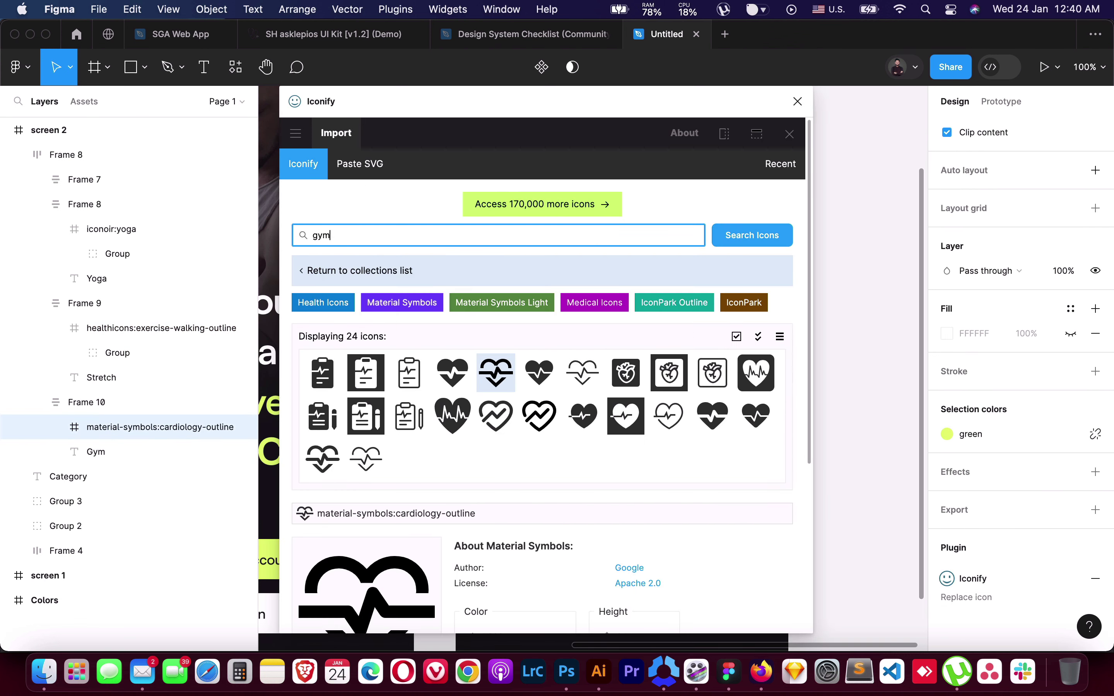
key("Return")
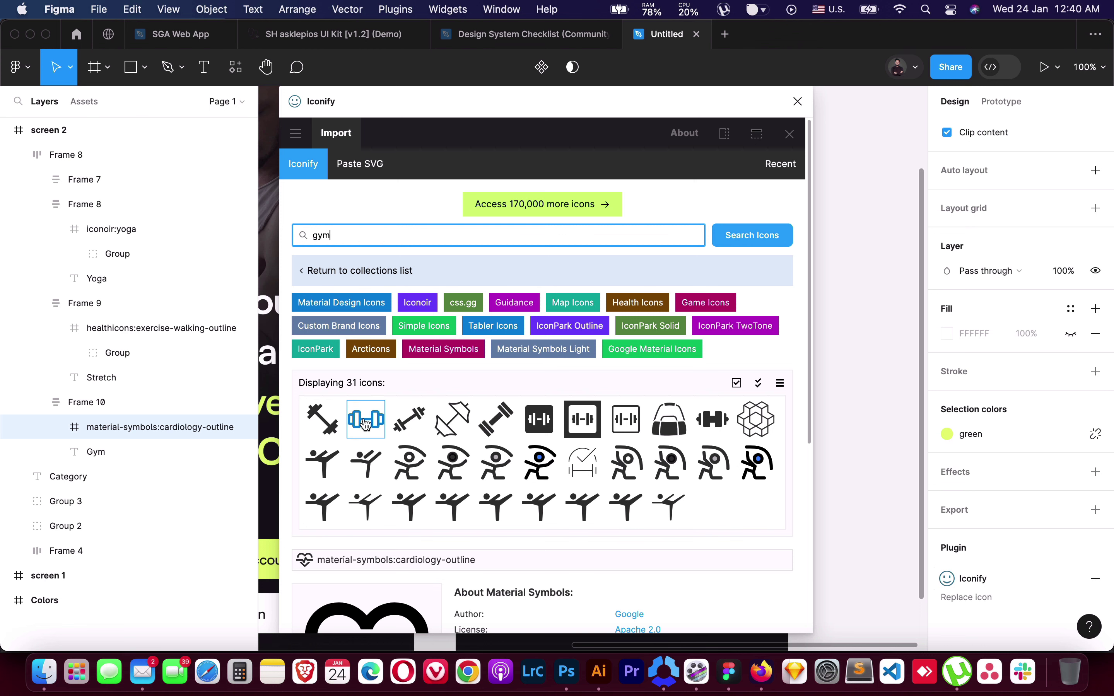
left_click(366, 424)
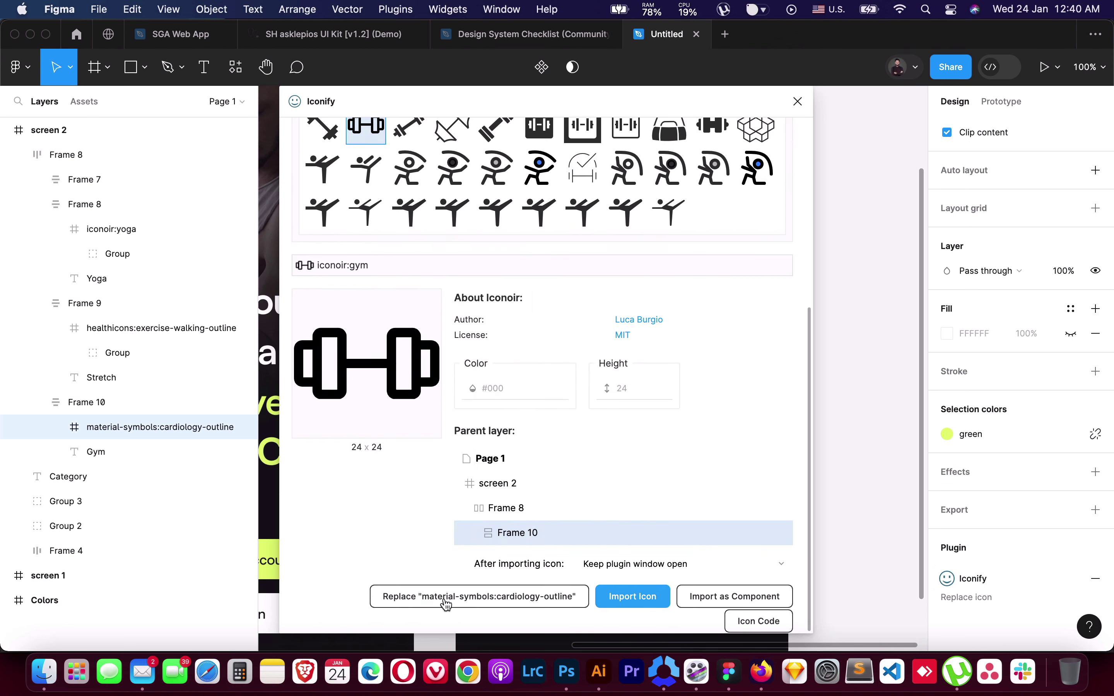
left_click(446, 597)
left_click(797, 102)
left_click(1073, 435)
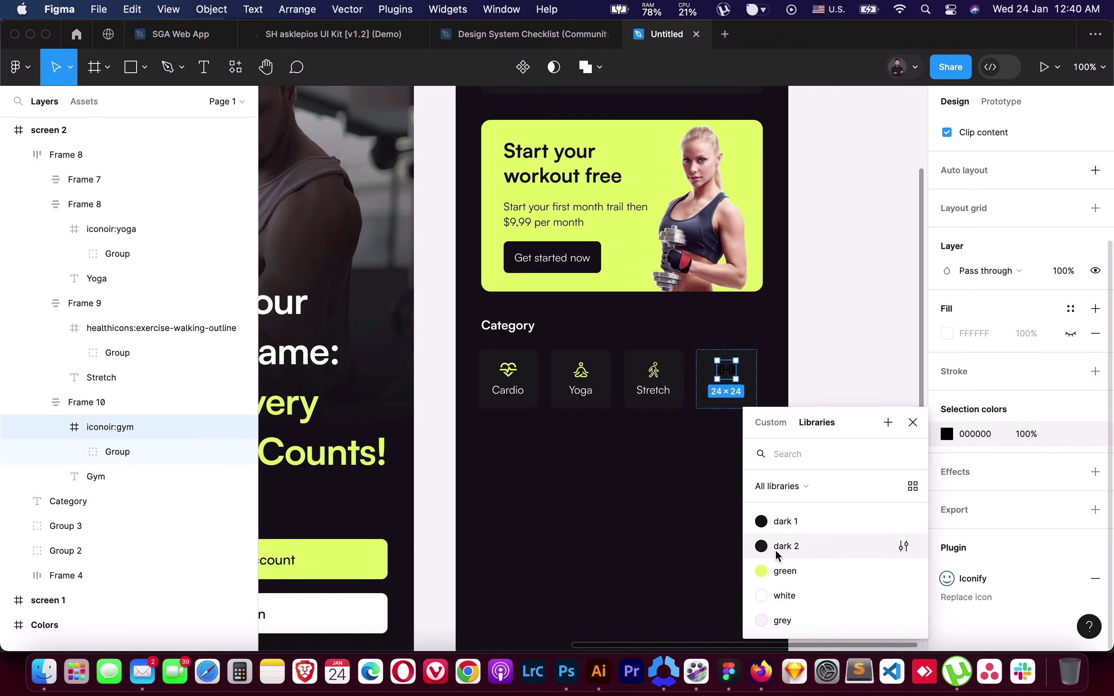
left_click(783, 571)
left_click(703, 559)
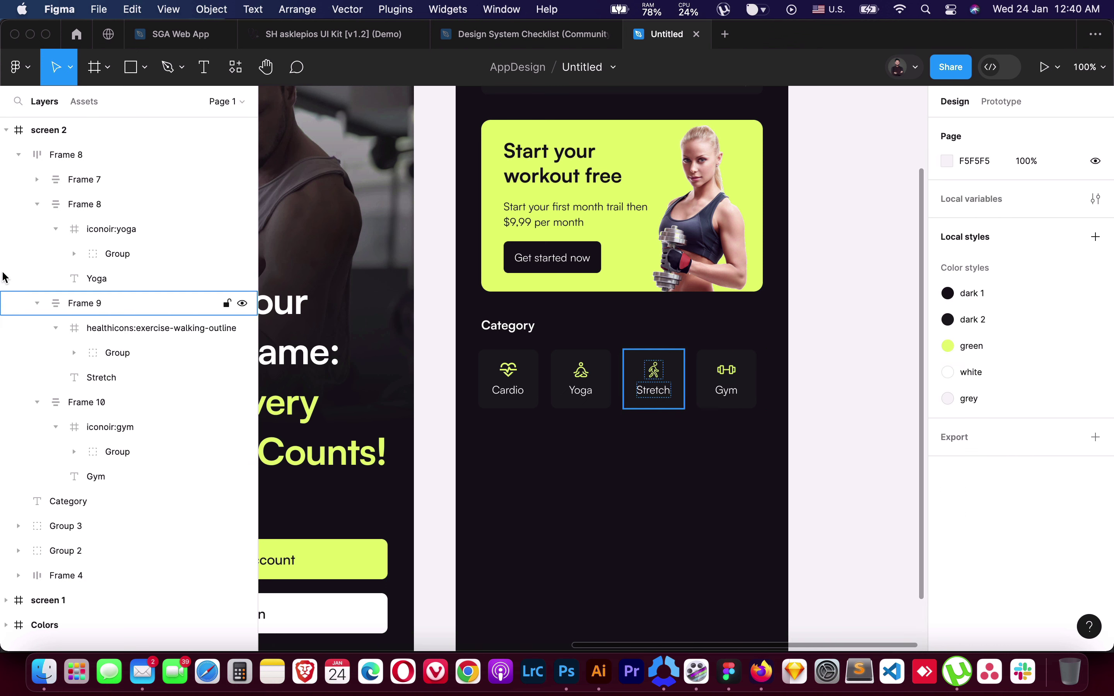
Left-align the Category heading with the chip row at X 33 and group them as Group 4
left_click(18, 155)
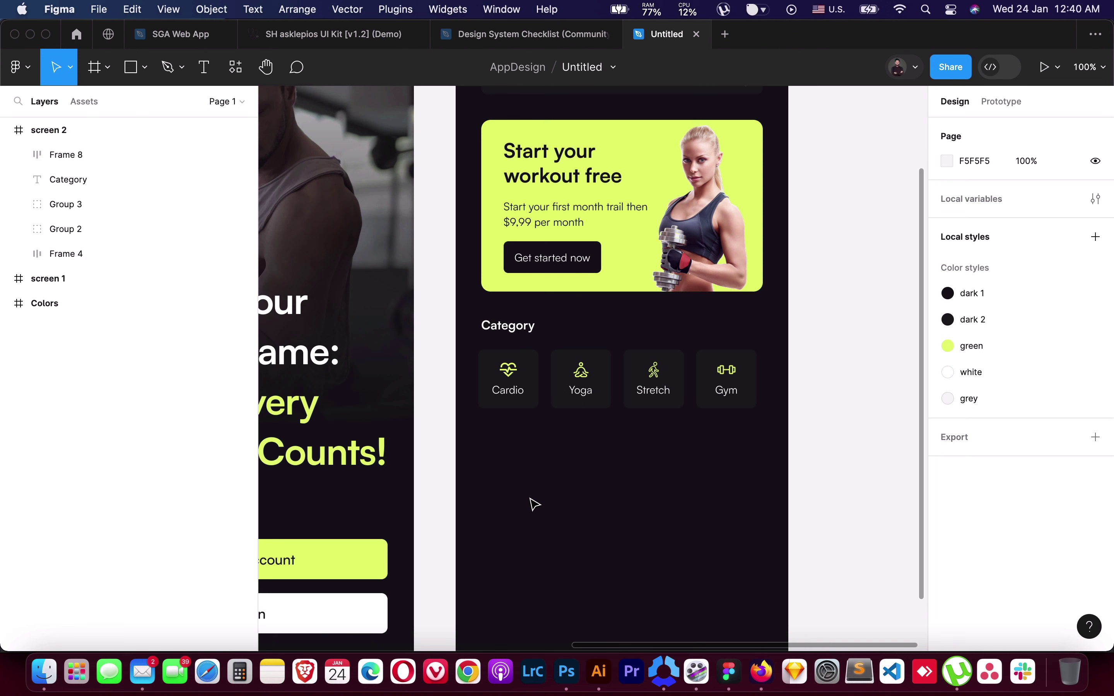
key("t")
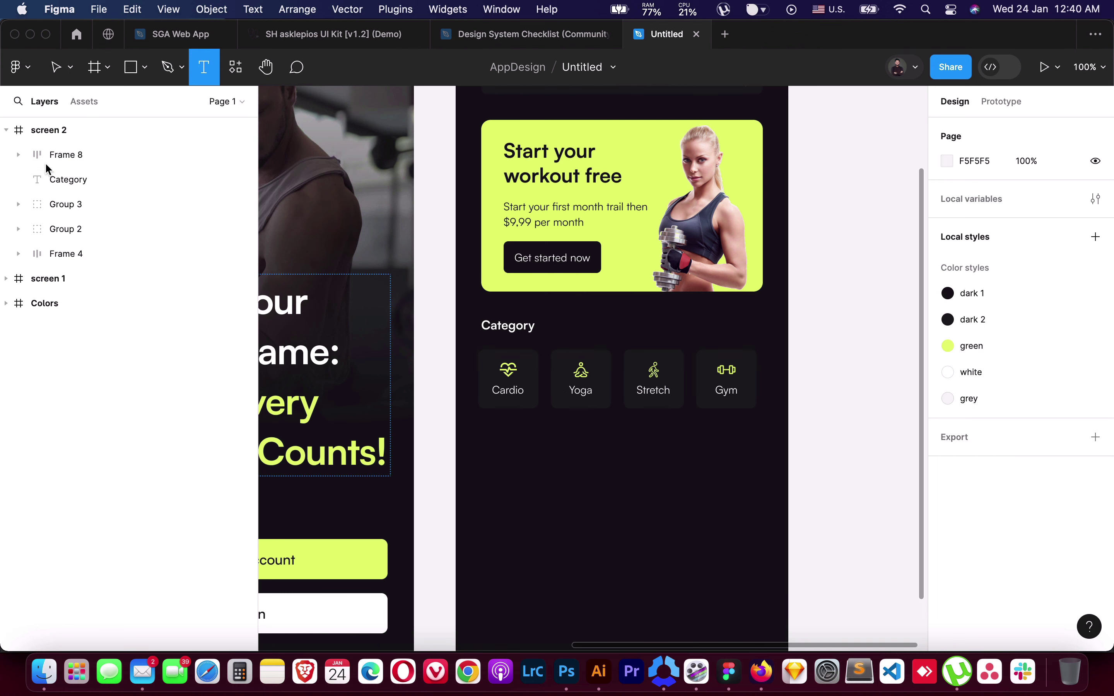
left_click(67, 156)
left_click(516, 326)
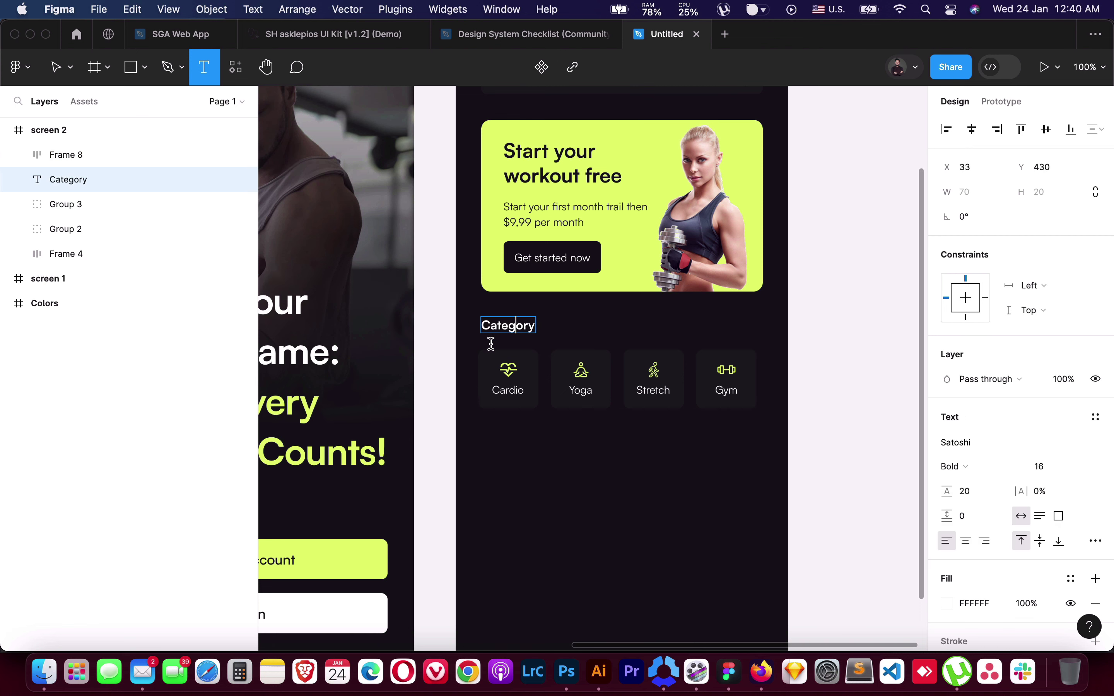
left_click(67, 155)
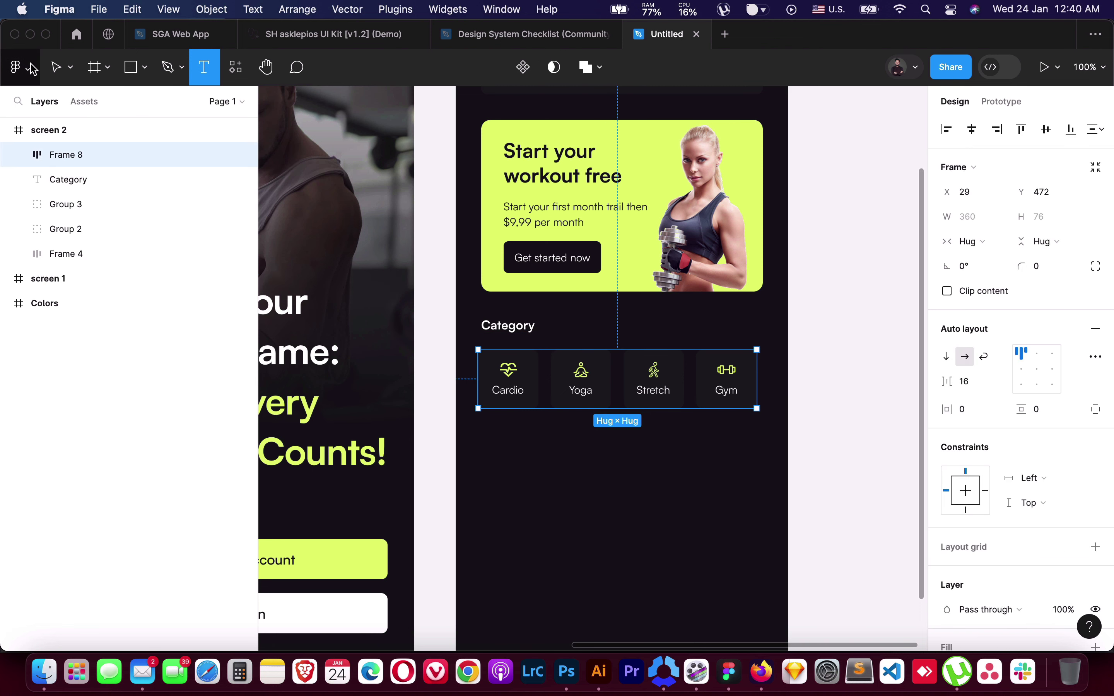
key("v")
left_click(501, 331, "shift")
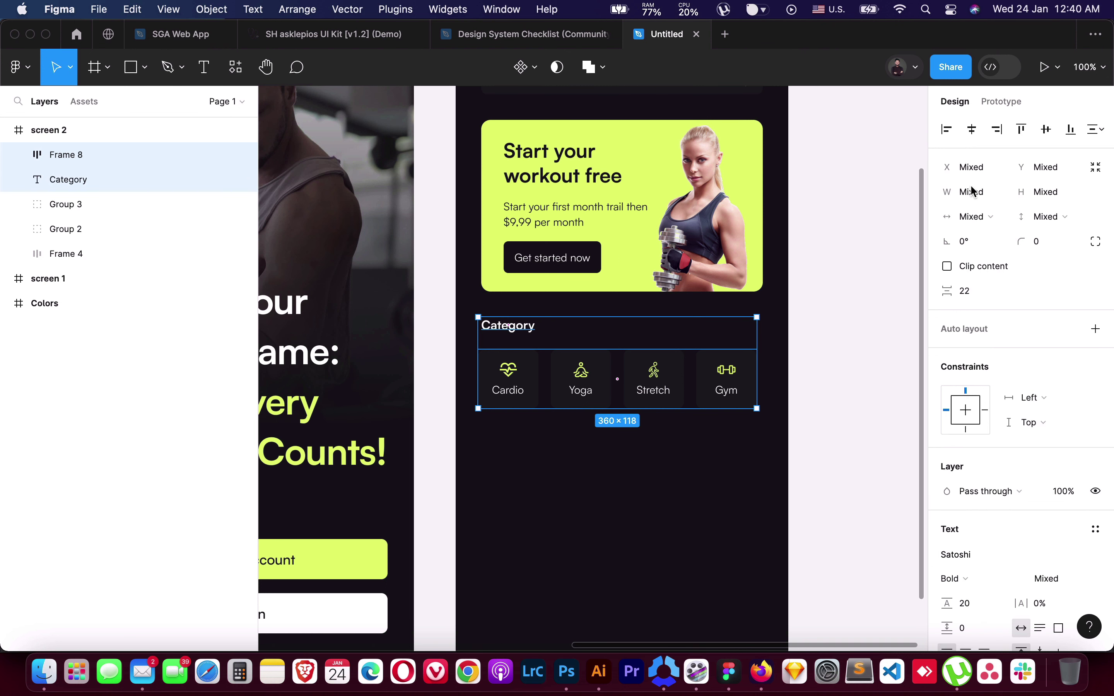
left_click(947, 130)
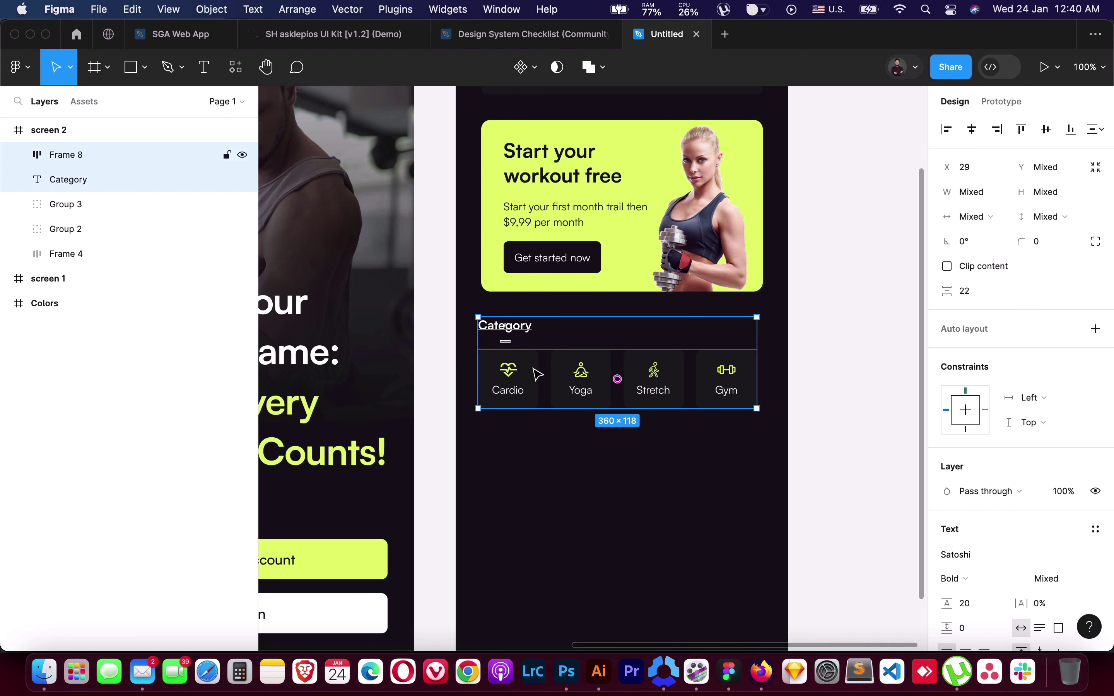
left_click_drag(538, 374, 541, 374)
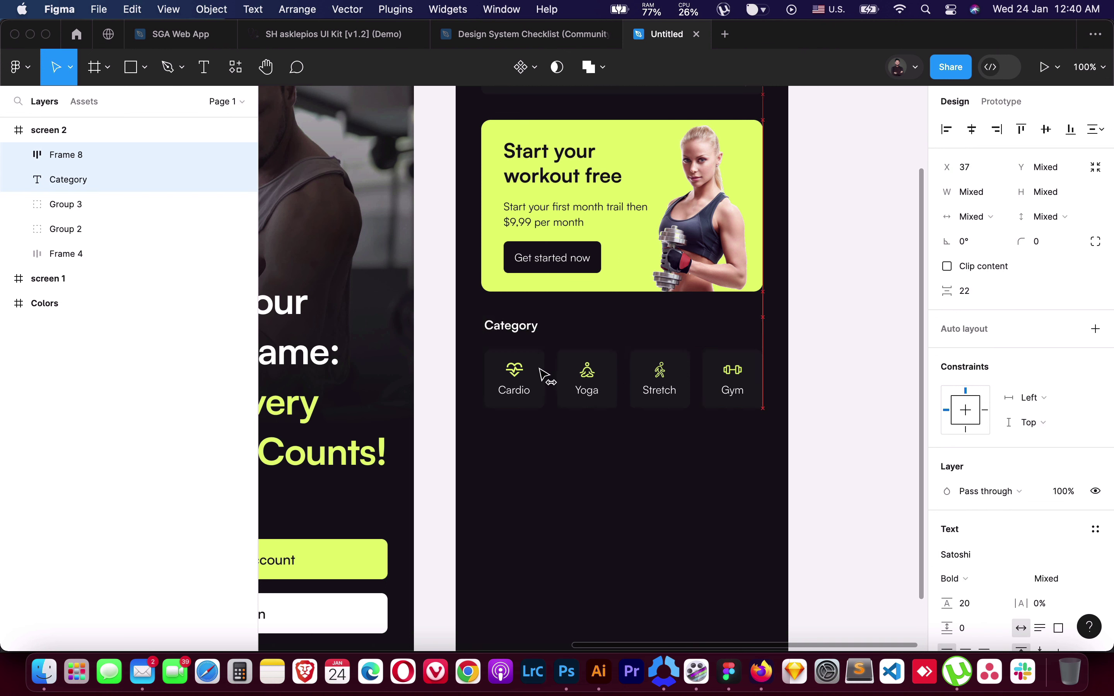
left_click(528, 333)
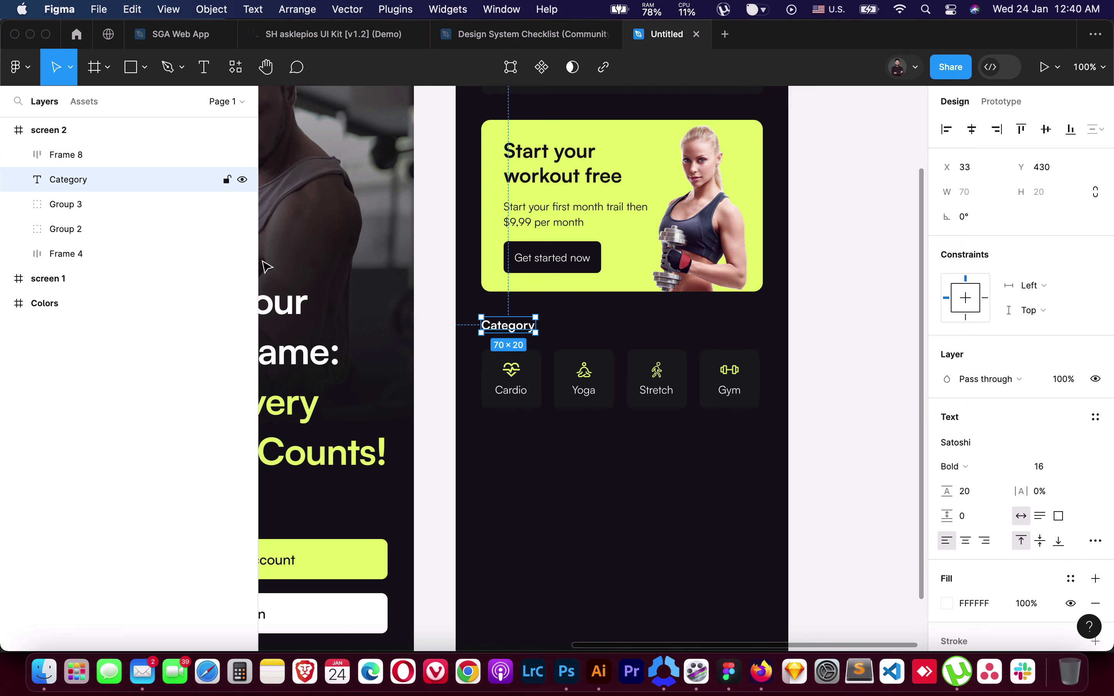
left_click(74, 157, "shift")
key("super+g")
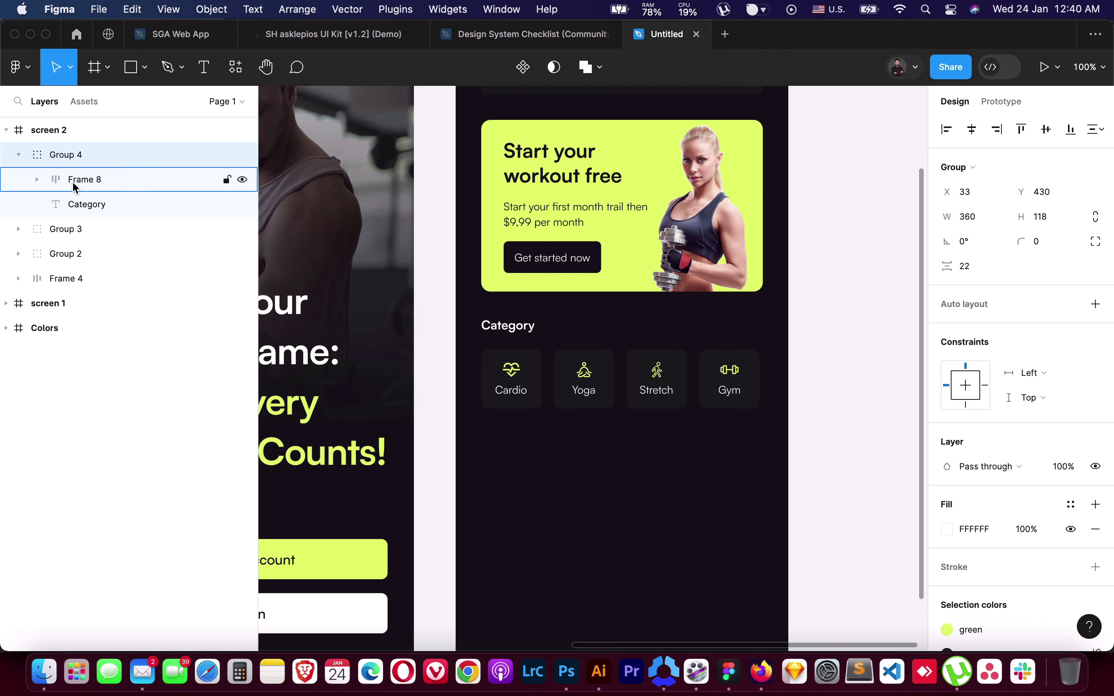
Copy the Category heading and paste it into screen 2
left_click(74, 182)
left_click(77, 204)
left_click(19, 155)
left_click(49, 130)
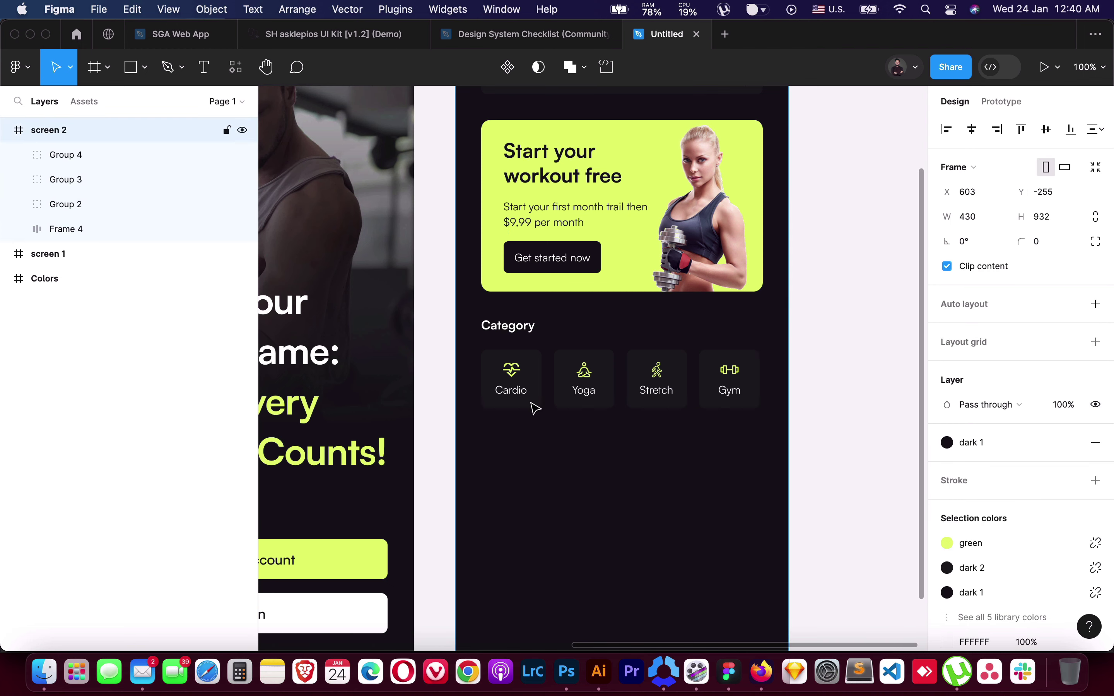
key("super+v")
Move the pasted heading below the category chips and retype it as 'Popular Workouts'
left_click_drag(477, 134, 499, 576)
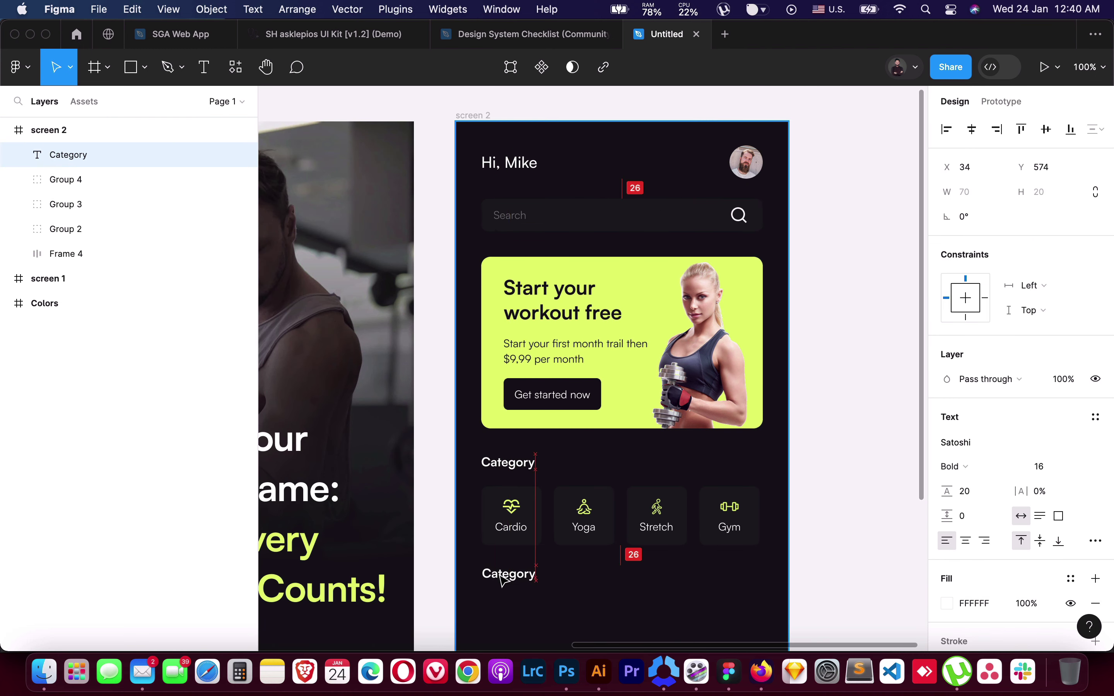
scroll(487, 392, "down", 2)
scroll(535, 378, "down", 2)
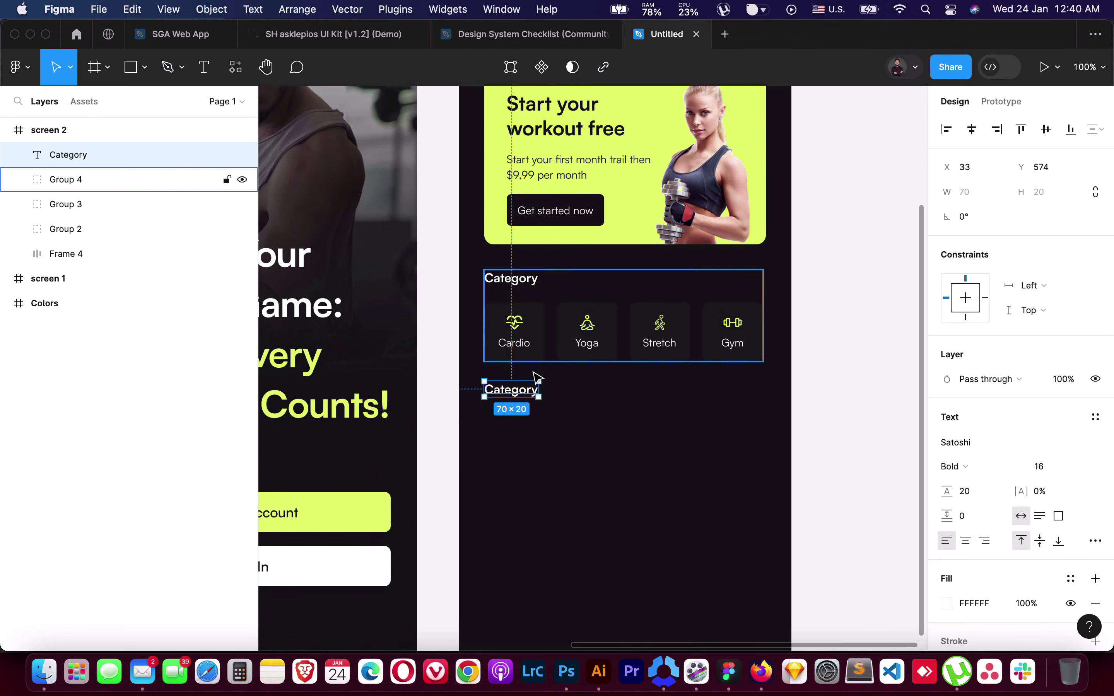
scroll(541, 422, "down", 4)
double_click(509, 228)
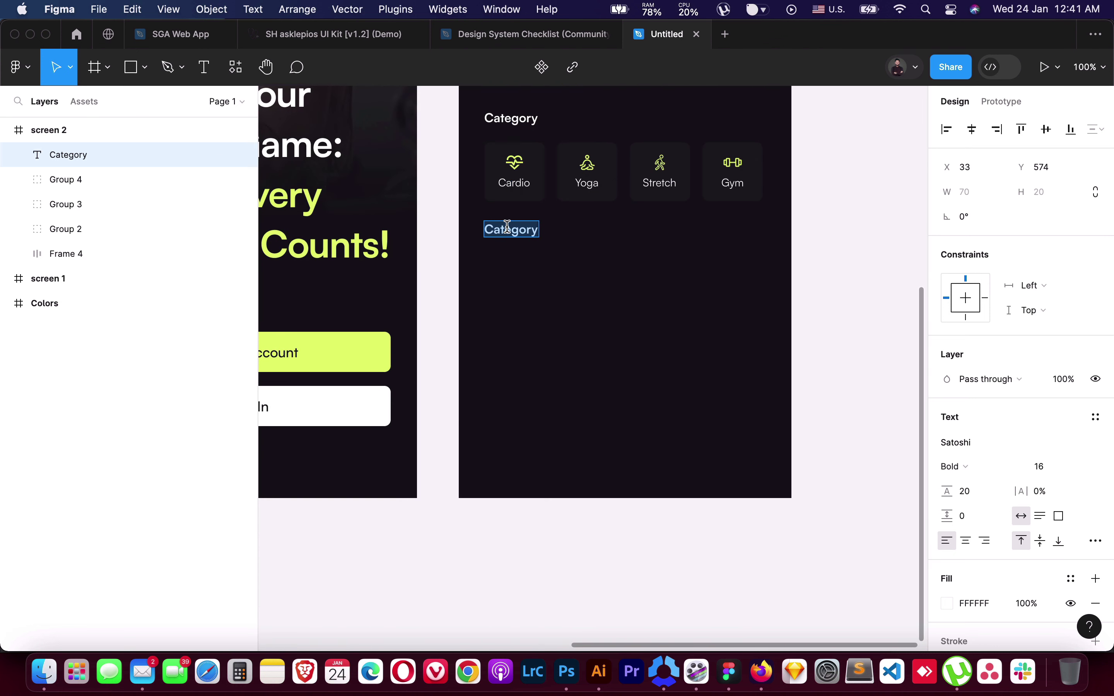
type("Popluar")
type(" work")
key("super+a")
type("Popular")
type(" Wo")
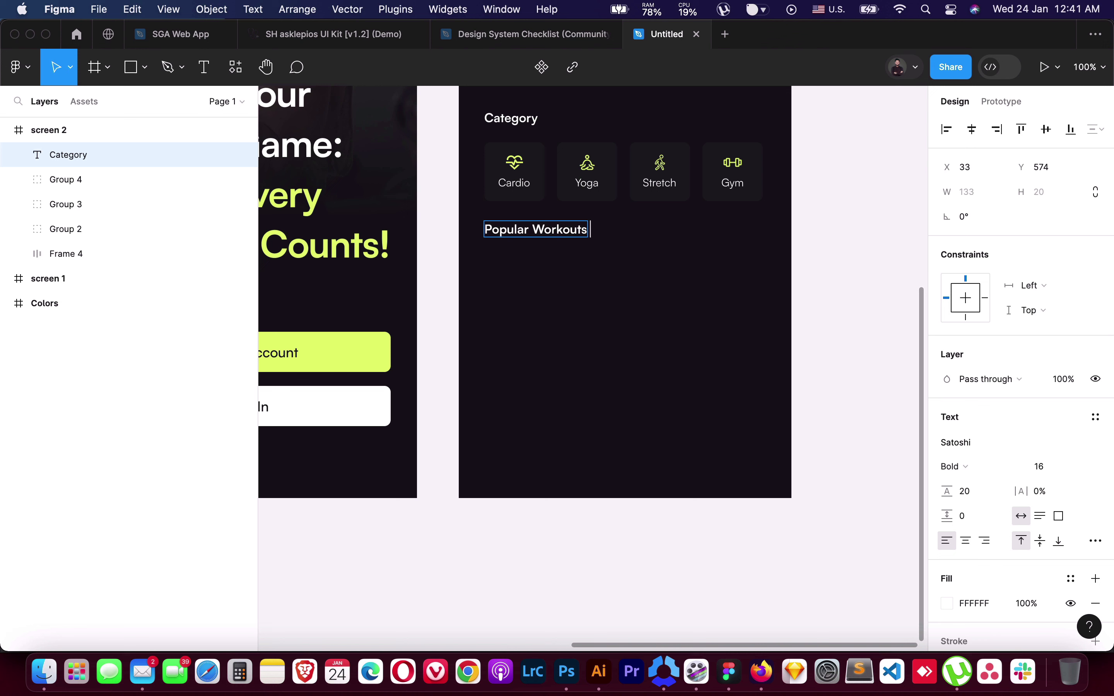
Wrap the heading in auto layout, duplicate the text, and spread the row 364 wide with space-between
key("shift+a")
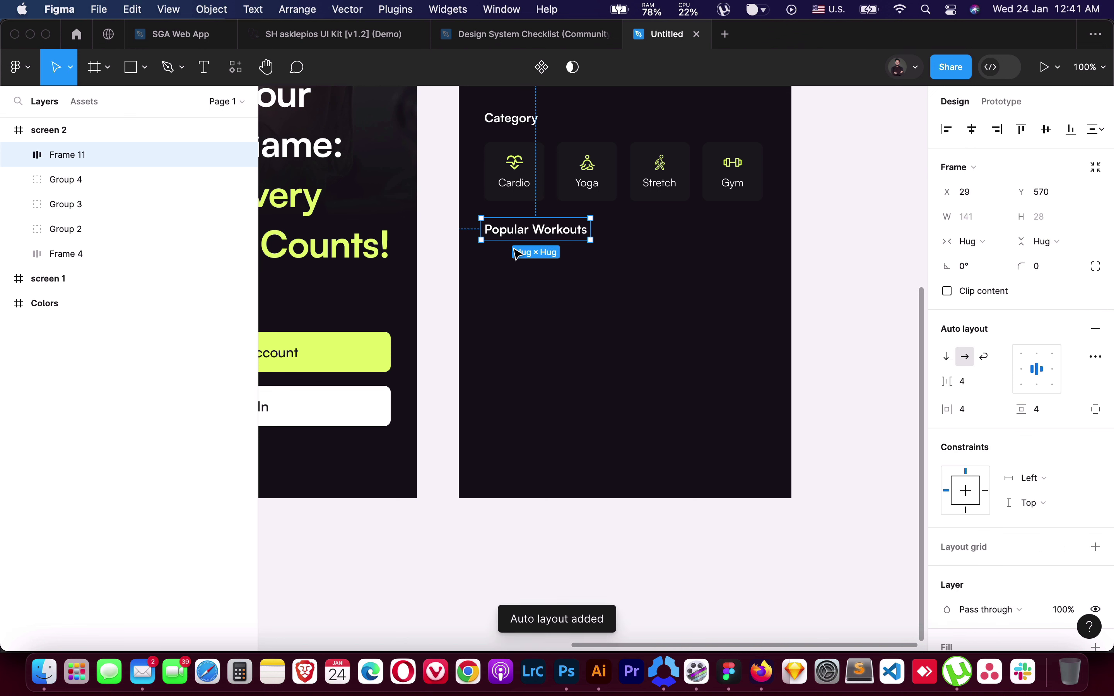
left_click(19, 155)
left_click(113, 179)
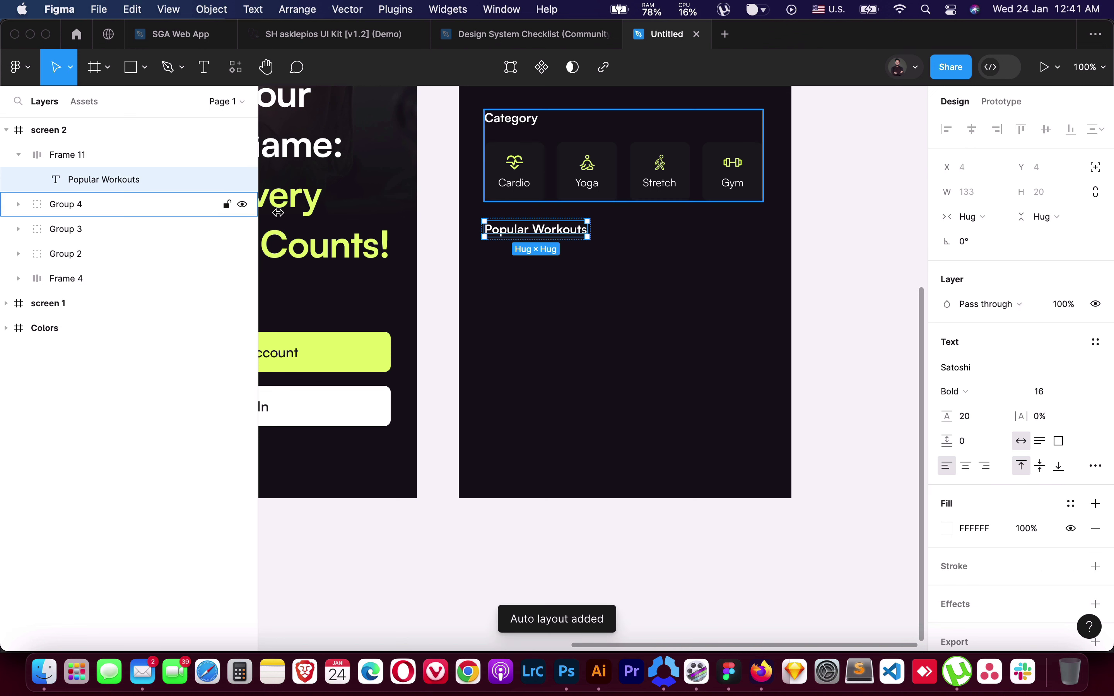
key("super+d")
left_click(69, 155)
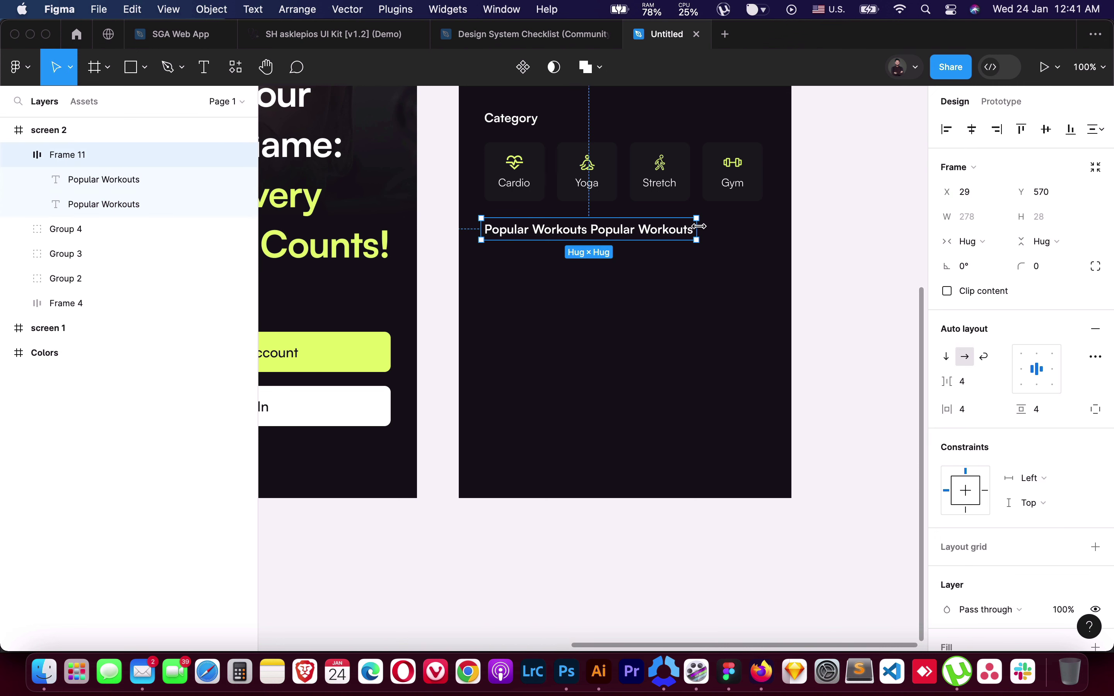
left_click_drag(694, 229, 766, 231)
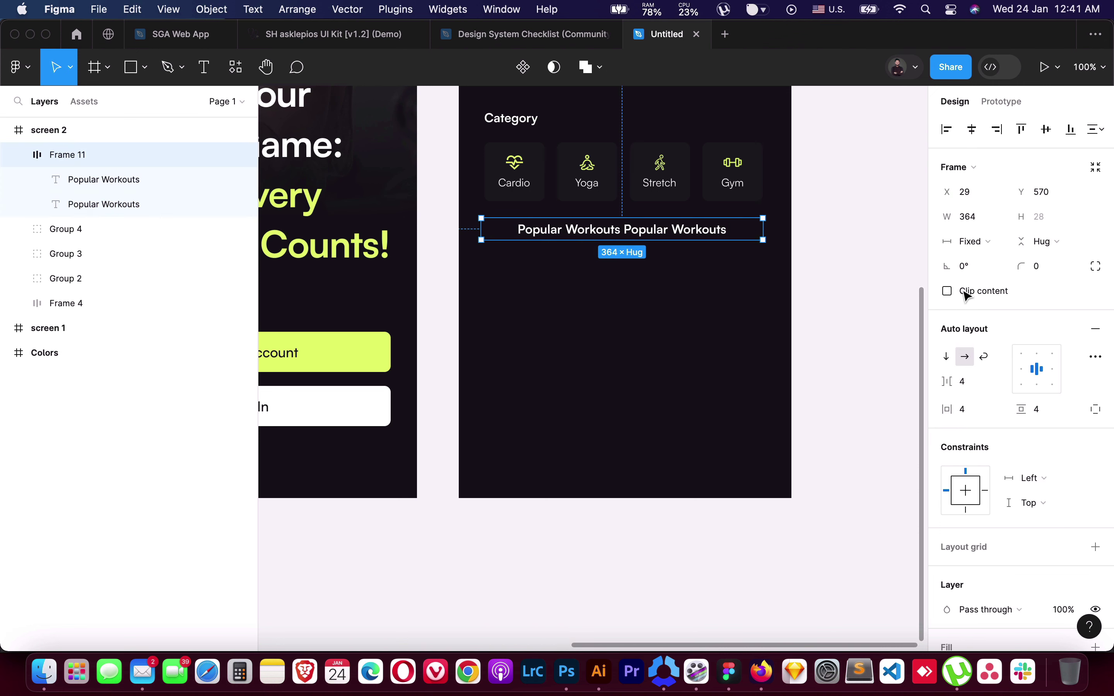
left_click(1018, 369)
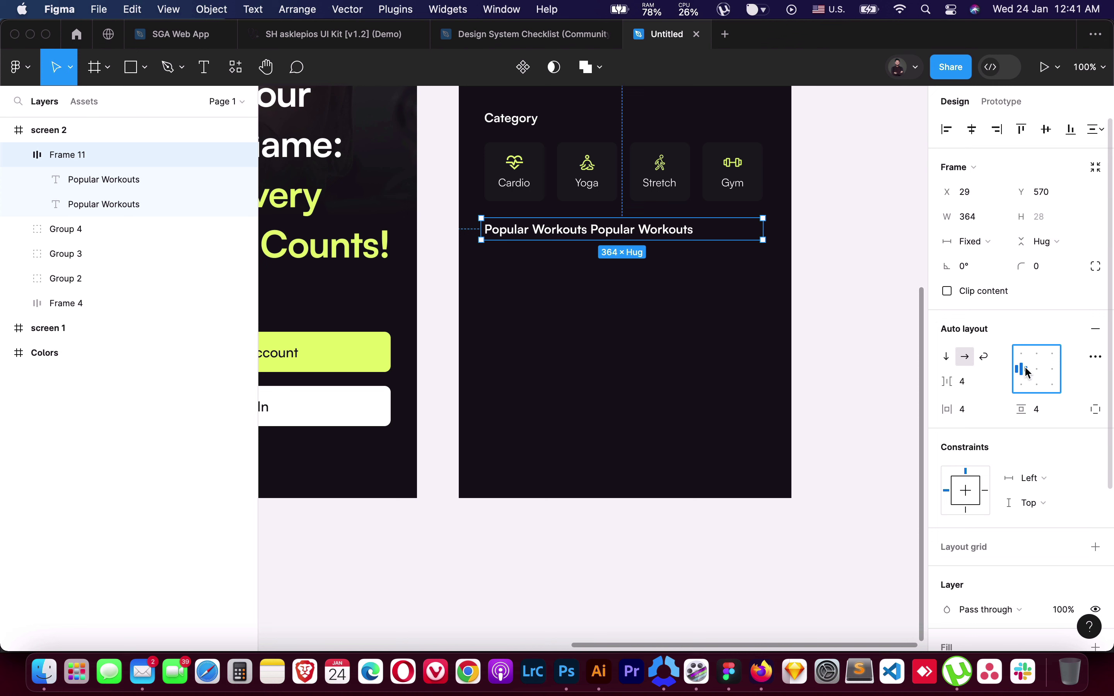
double_click(1027, 372)
Restyle the right-hand text to Regular weight, 12 px
left_click(713, 231)
left_click(972, 392)
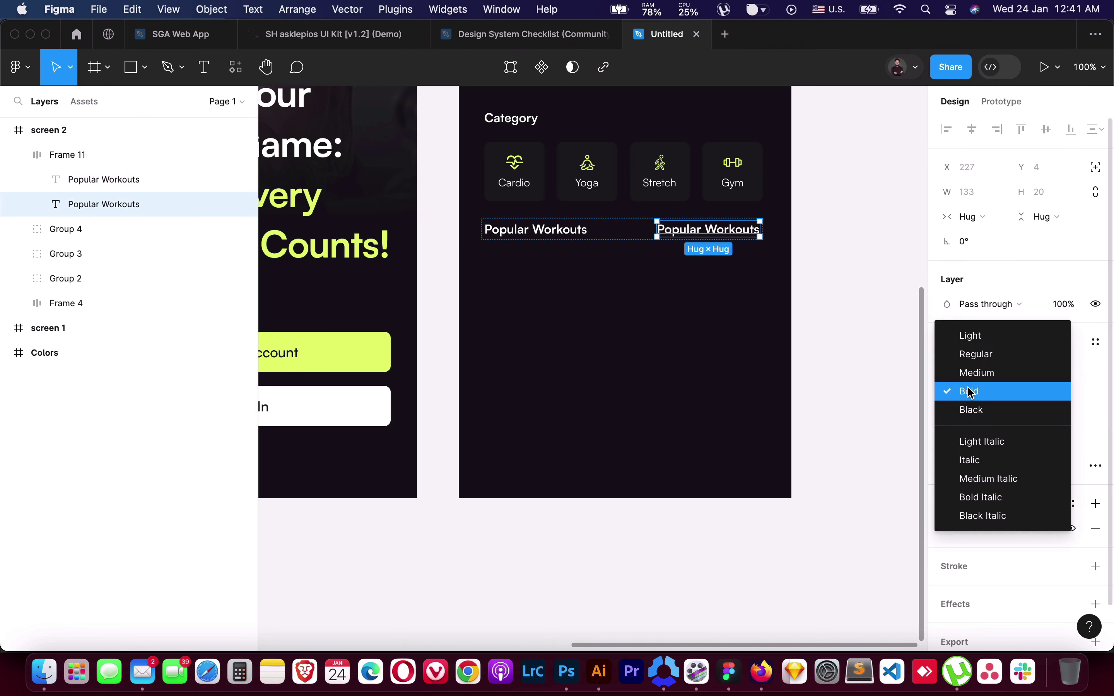
left_click(976, 355)
left_click(1042, 392)
type("13")
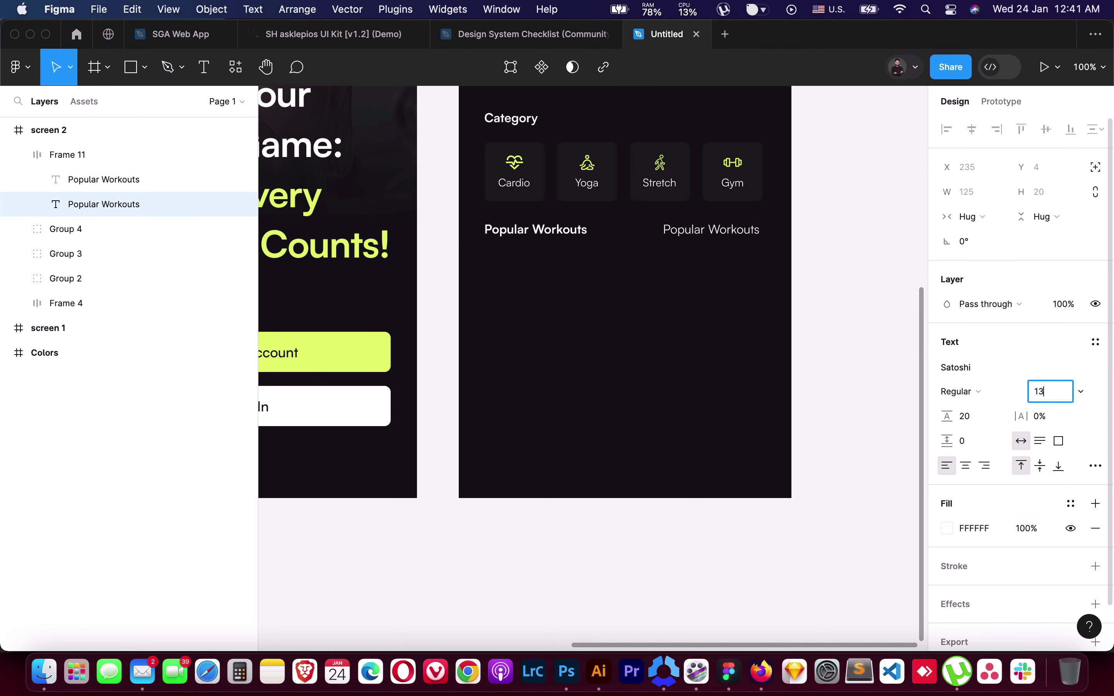
key("BackSpace")
type("2")
key("Return")
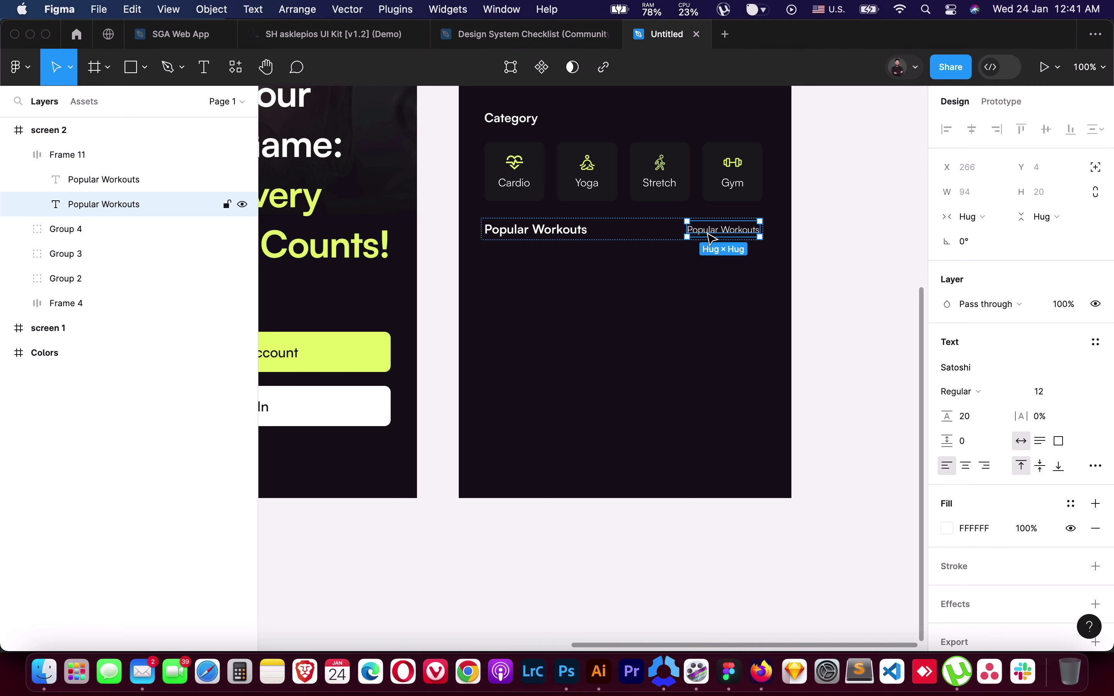
Rename the right-hand text to 'View All' and deselect
key("Return")
type("View All")
key("Escape")
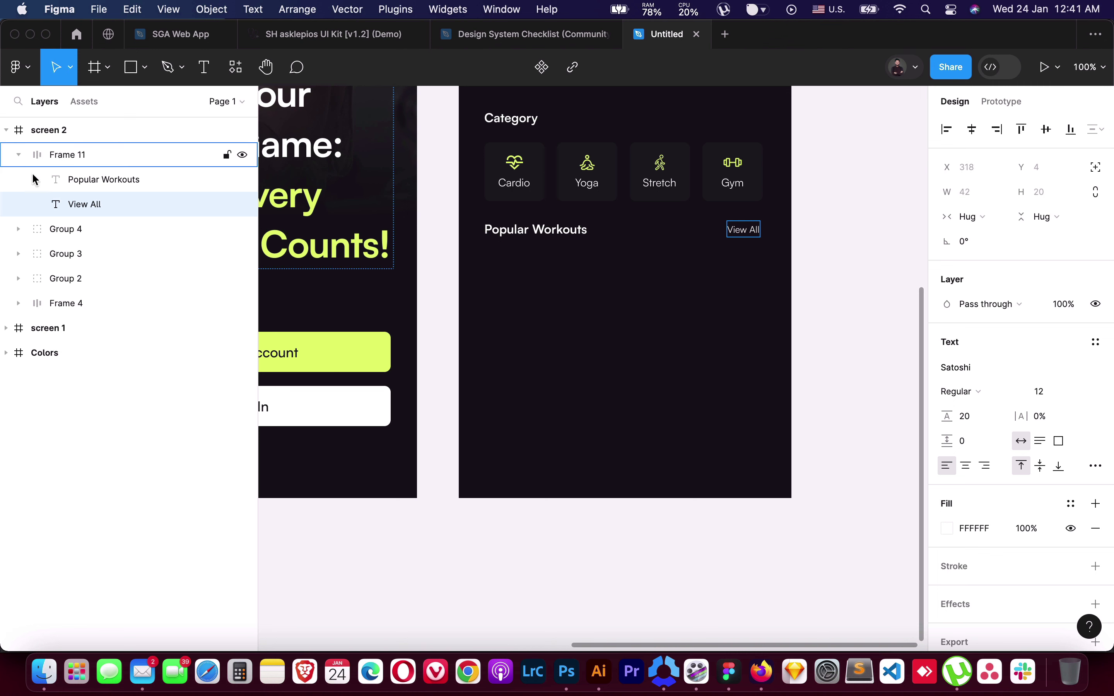
left_click(17, 157)
left_click(701, 454)
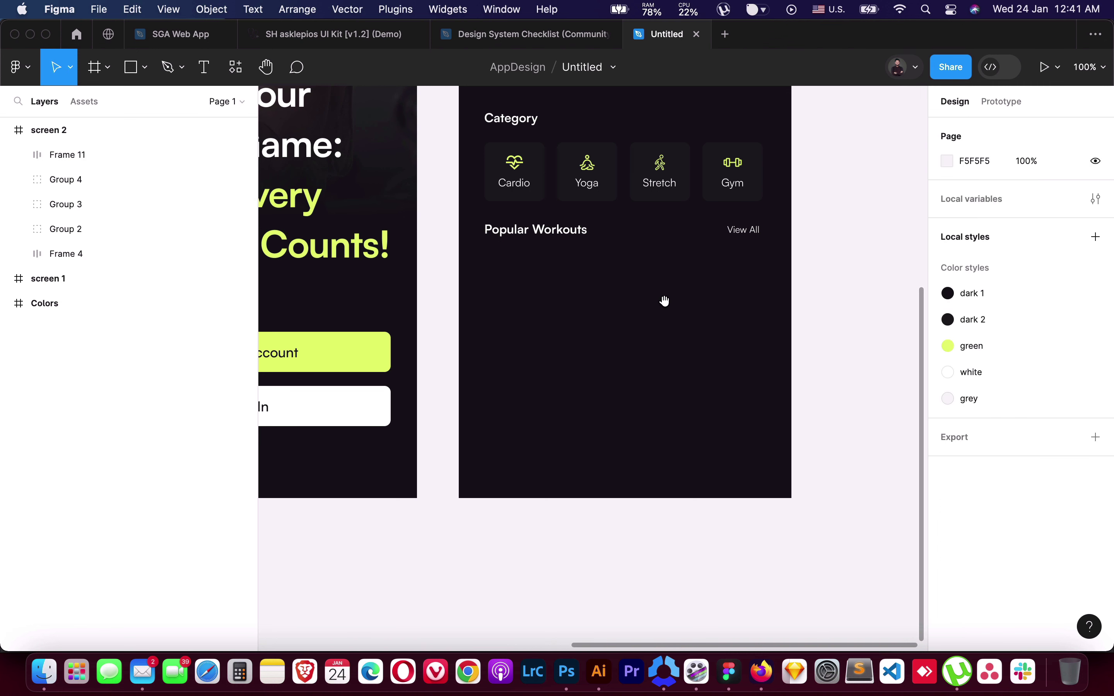
left_click_drag(664, 301, 656, 435)
Move Frame 11 down to Y 581, 33 px below the category group
left_click_drag(567, 361, 575, 371)
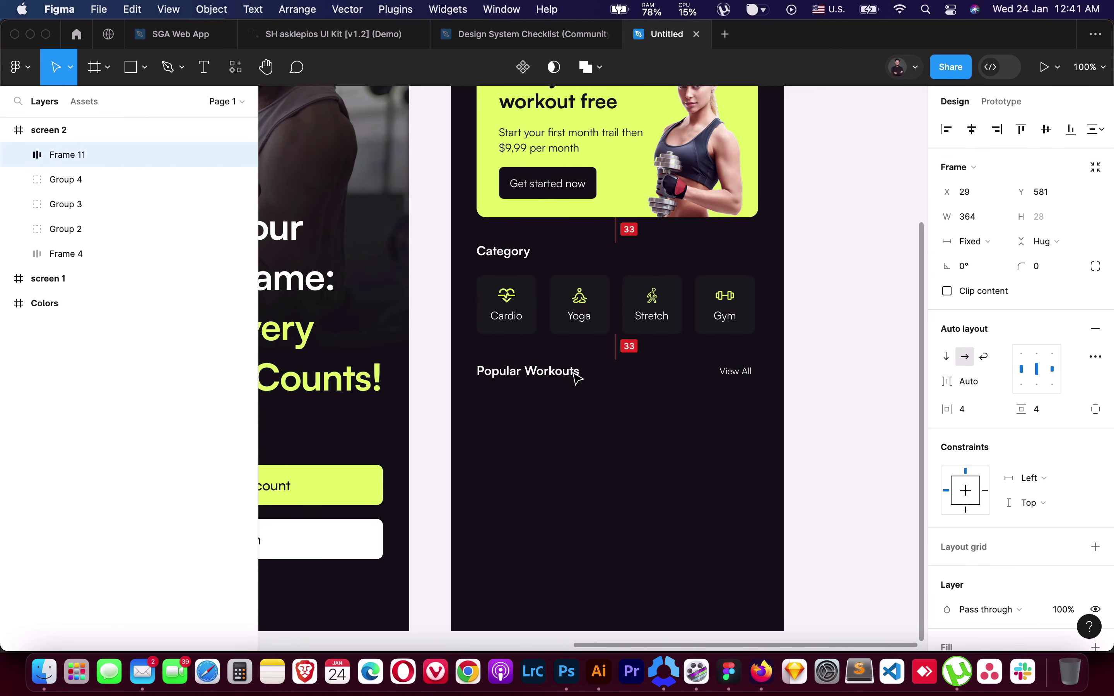
scroll(600, 341, "down", 4)
scroll(600, 341, "down", 1)
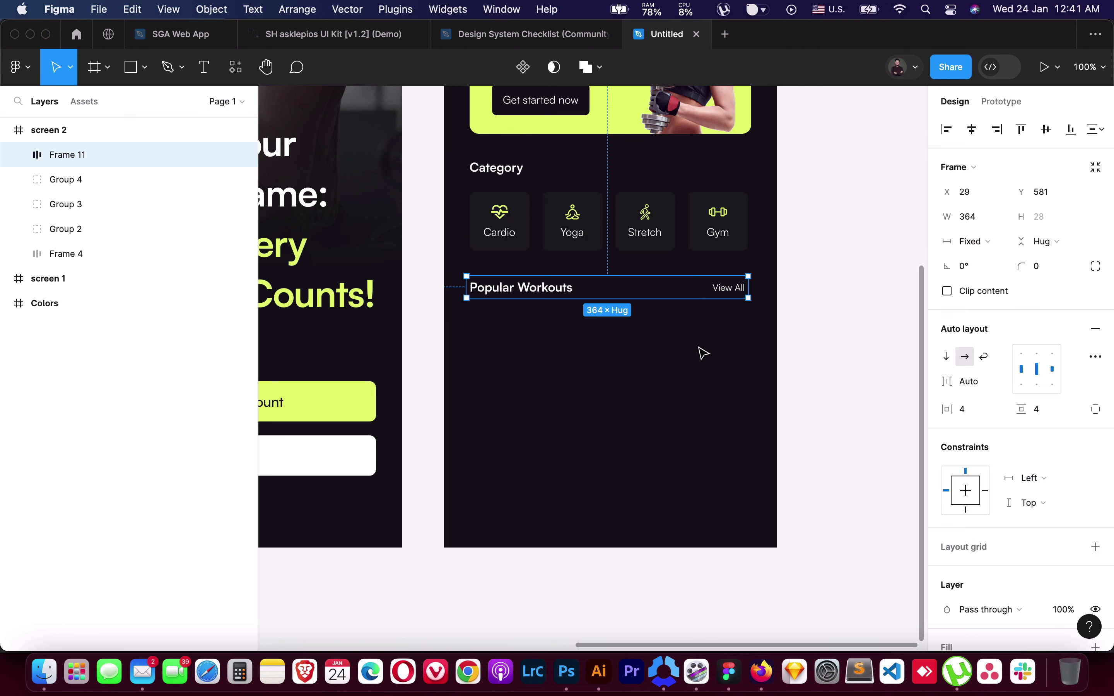
scroll(579, 367, "down", 1)
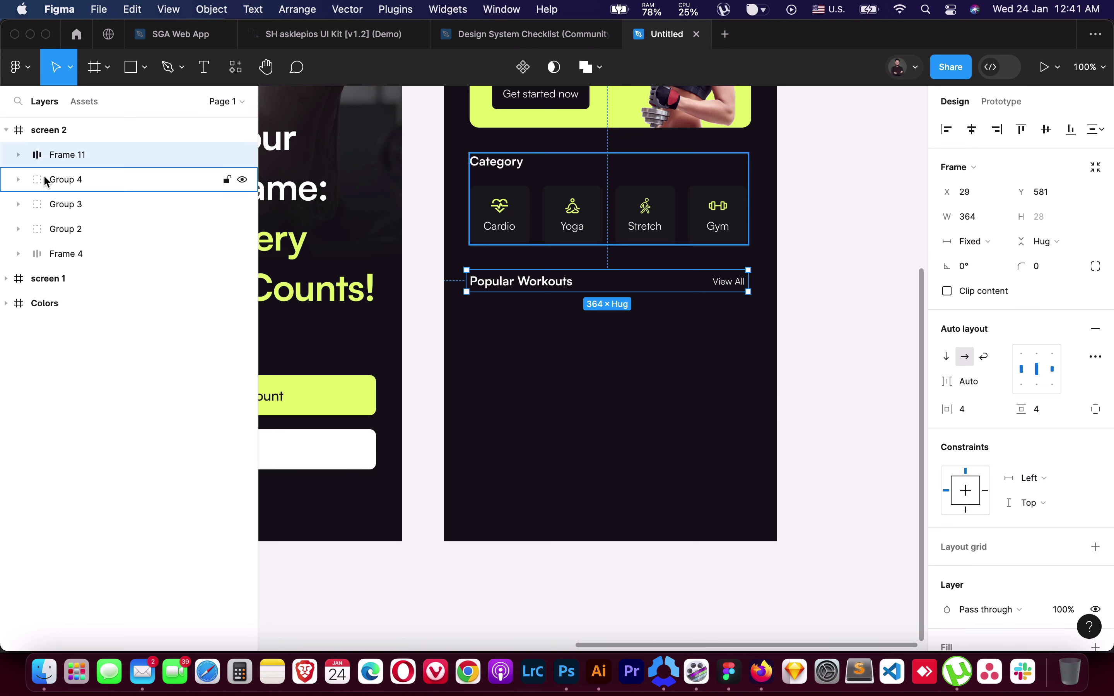
Draw a rectangle under Popular Workouts and size it to 197 × 193
left_click(144, 69)
left_click(124, 105)
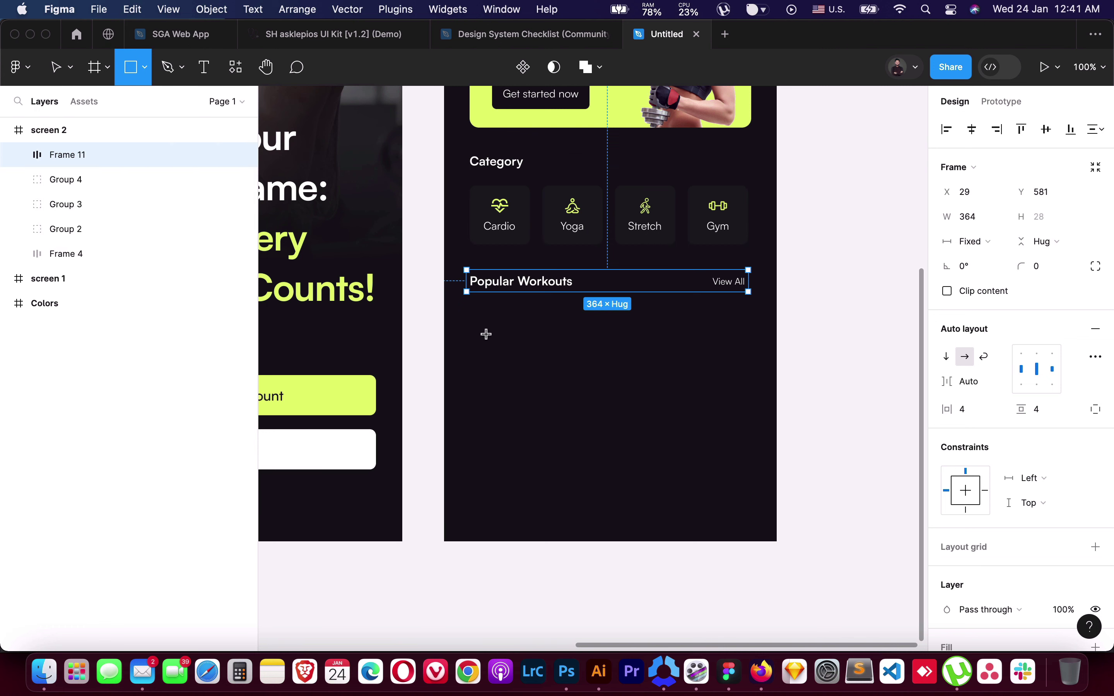
left_click(456, 321)
left_click_drag(463, 330, 507, 364)
left_click_drag(509, 406, 509, 486)
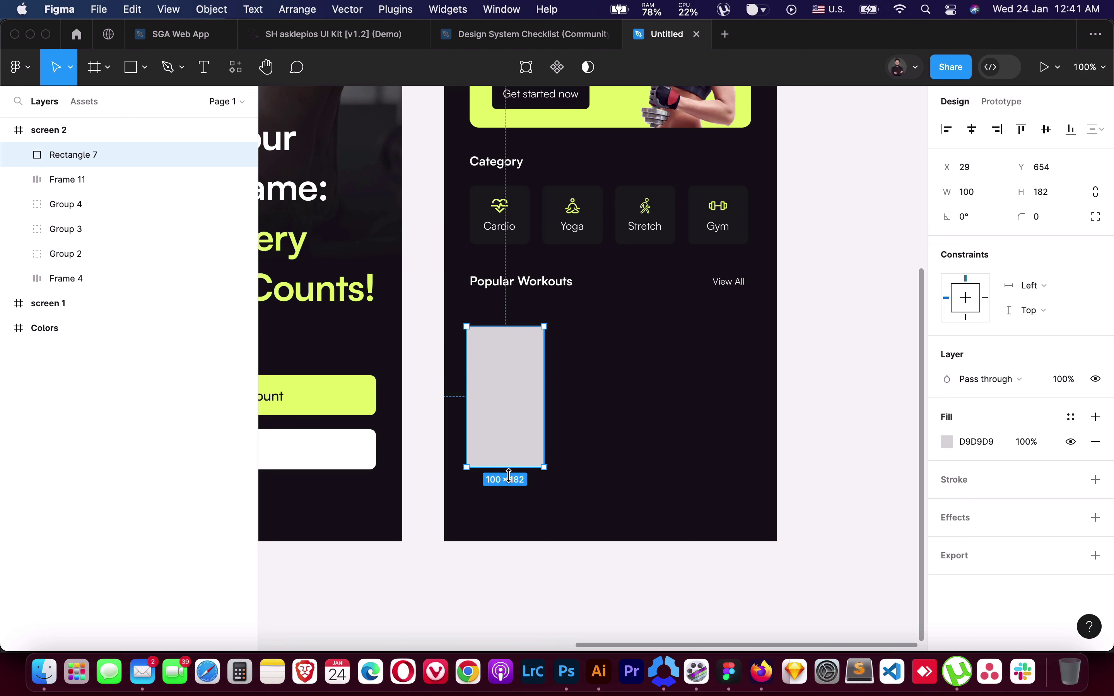
left_click_drag(545, 420, 629, 418)
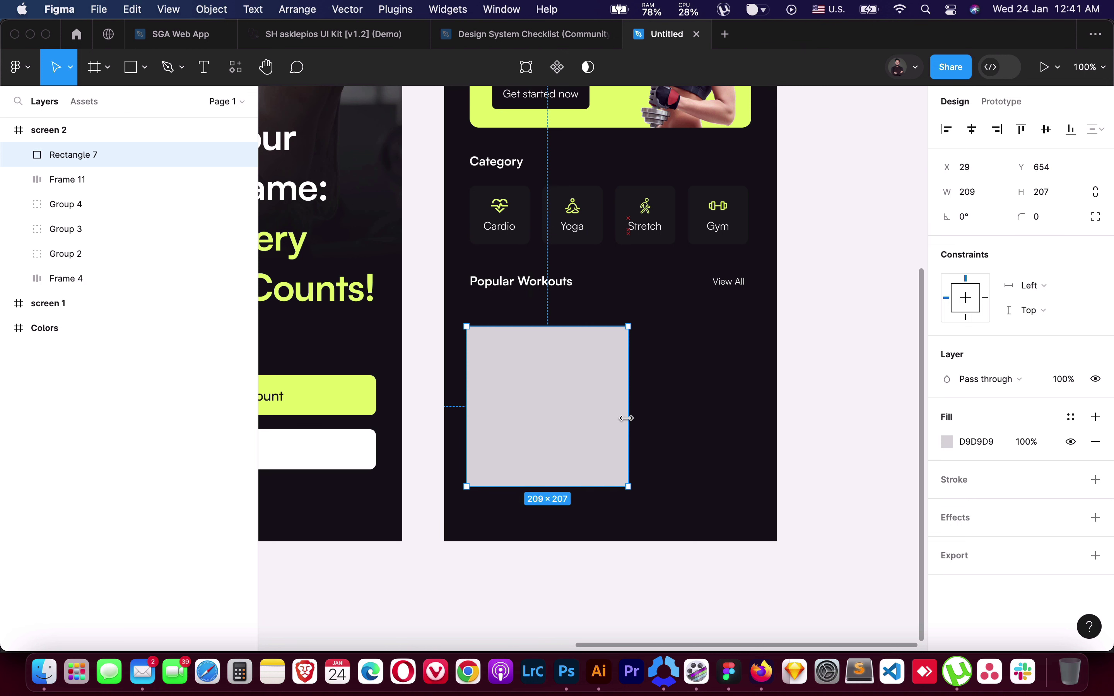
left_click_drag(576, 486, 569, 479)
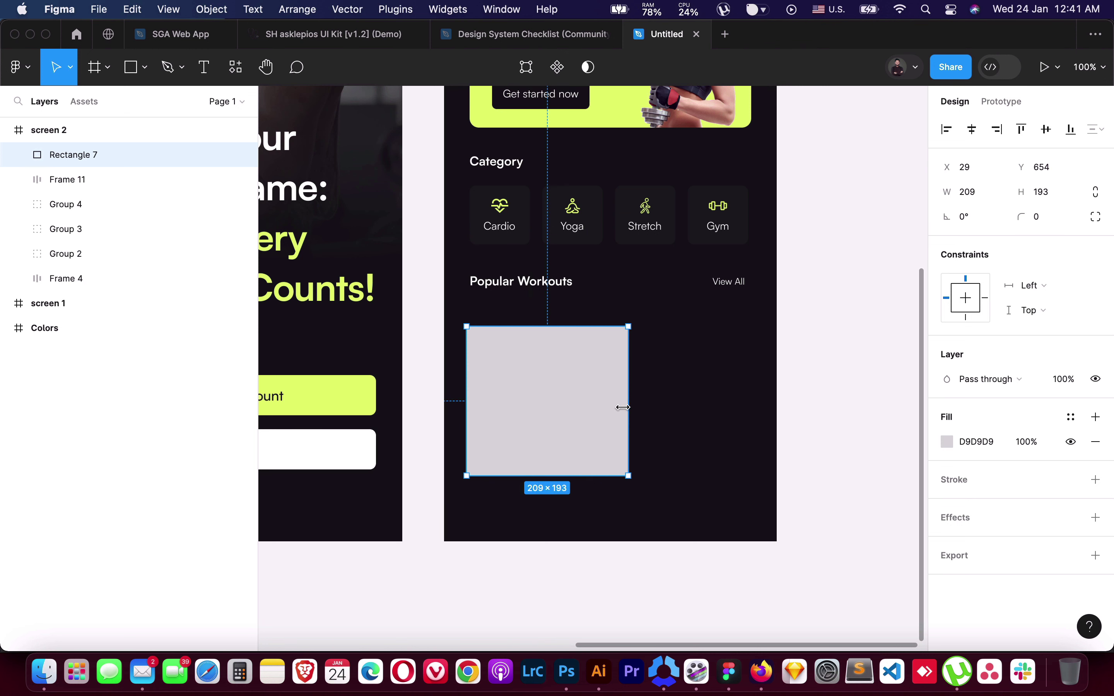
left_click_drag(629, 408, 620, 407)
Give the card a 16 corner radius and move it up closer to the heading
left_click(1042, 217)
type("1")
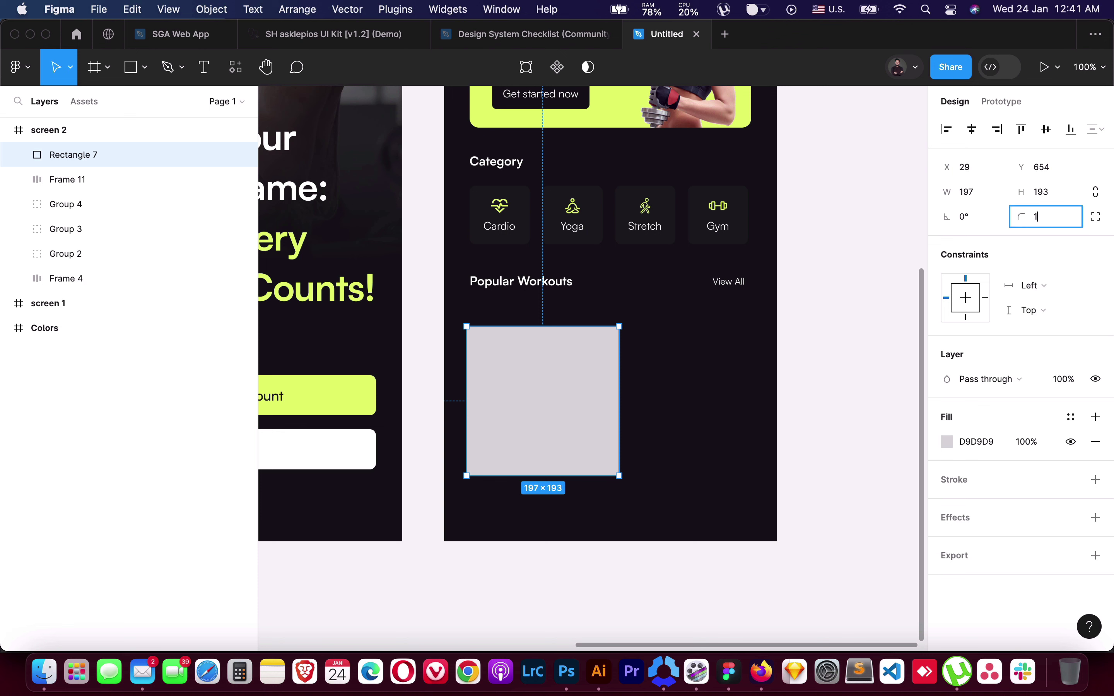
type("6")
key("Return")
left_click(856, 353)
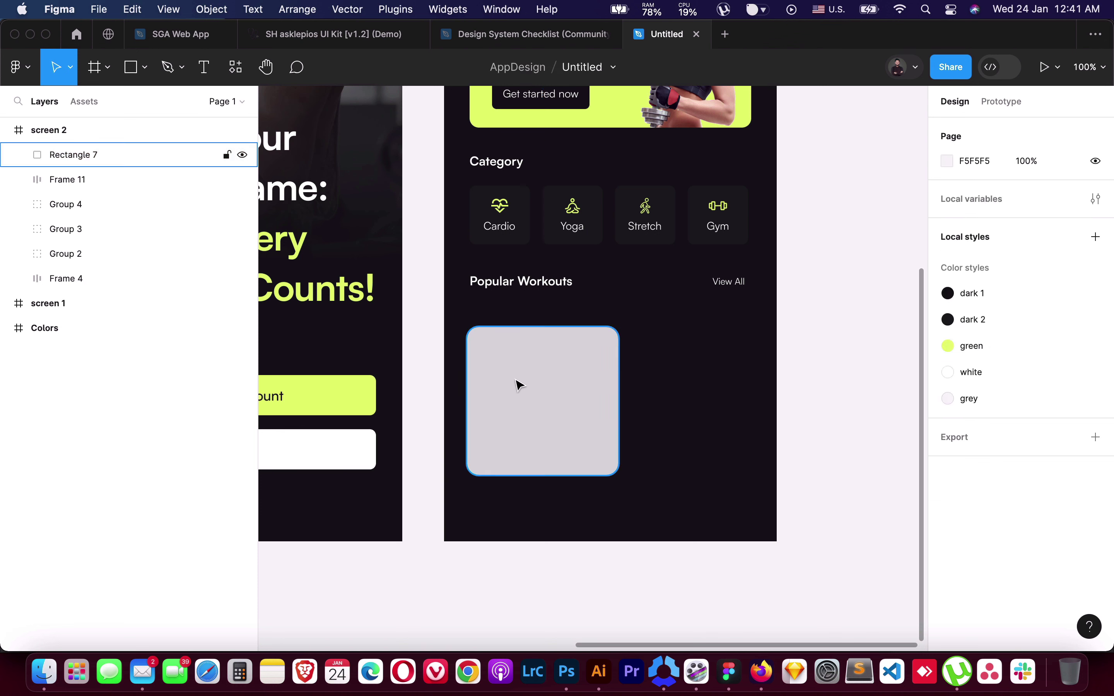
left_click_drag(518, 385, 518, 362)
Check the card's spacing against the Category and Popular Workouts rows by selecting and zooming
double_click(508, 210)
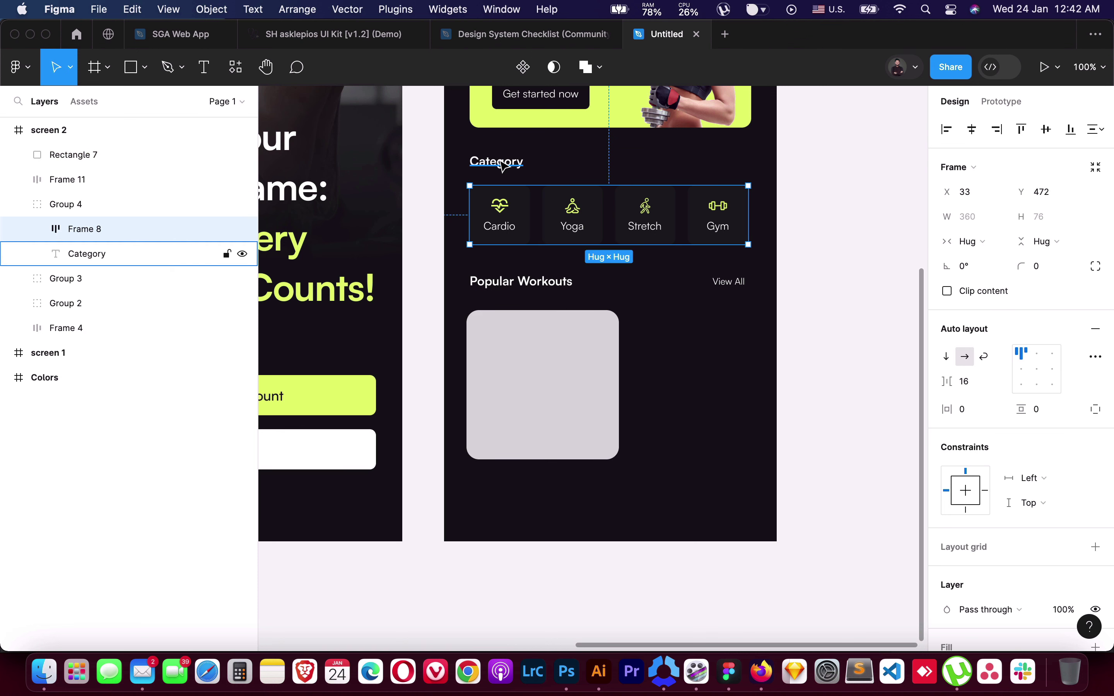
left_click(504, 166, "shift")
left_click(525, 317)
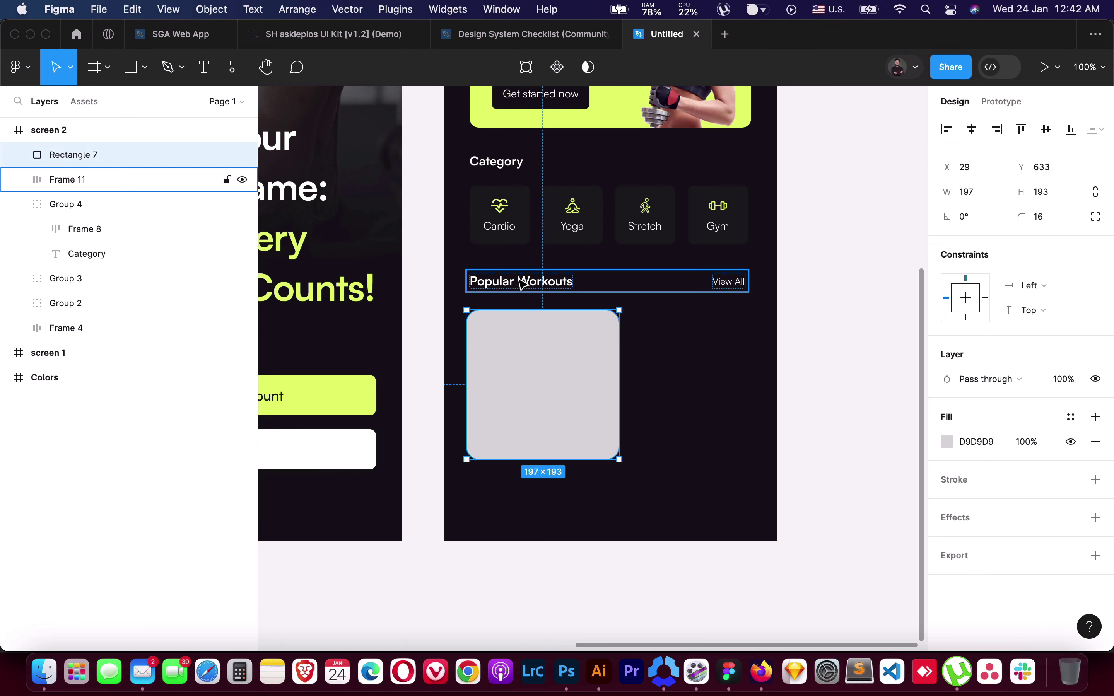
left_click(523, 283, "shift")
left_click(518, 373)
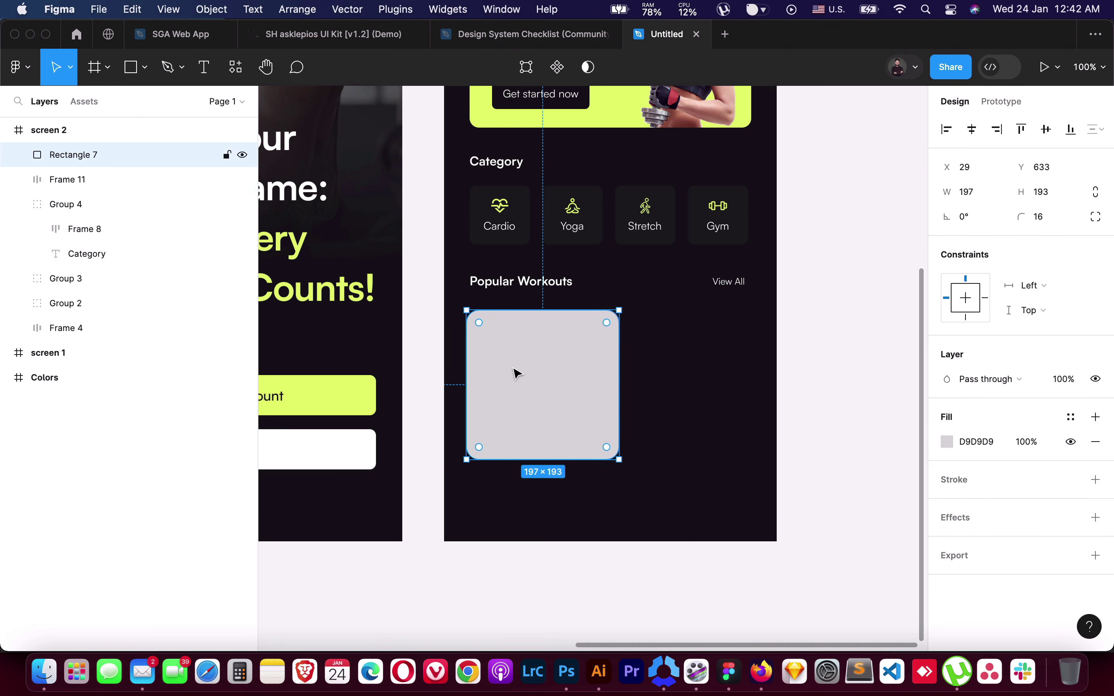
key("super+equal")
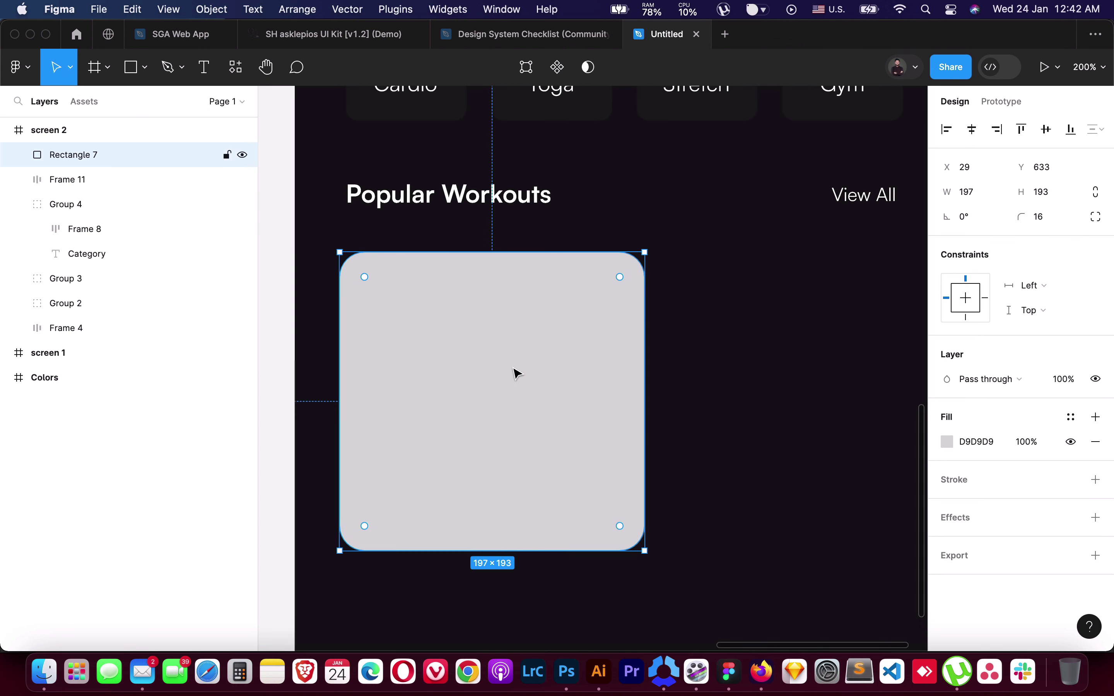
key("super+minus")
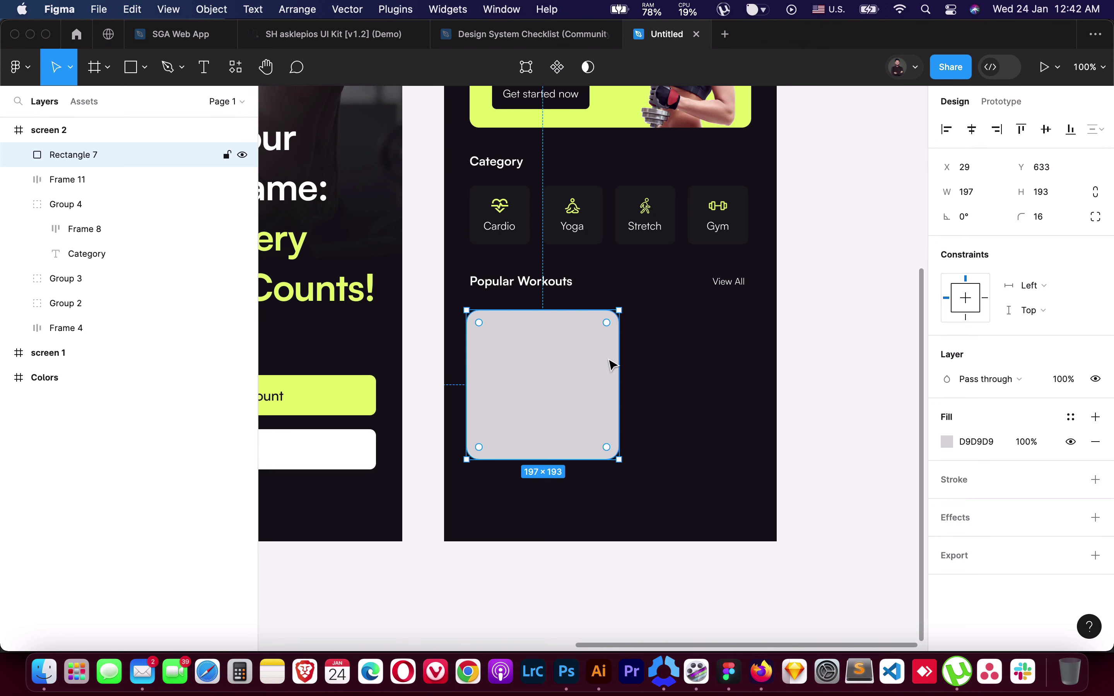
left_click(20, 205)
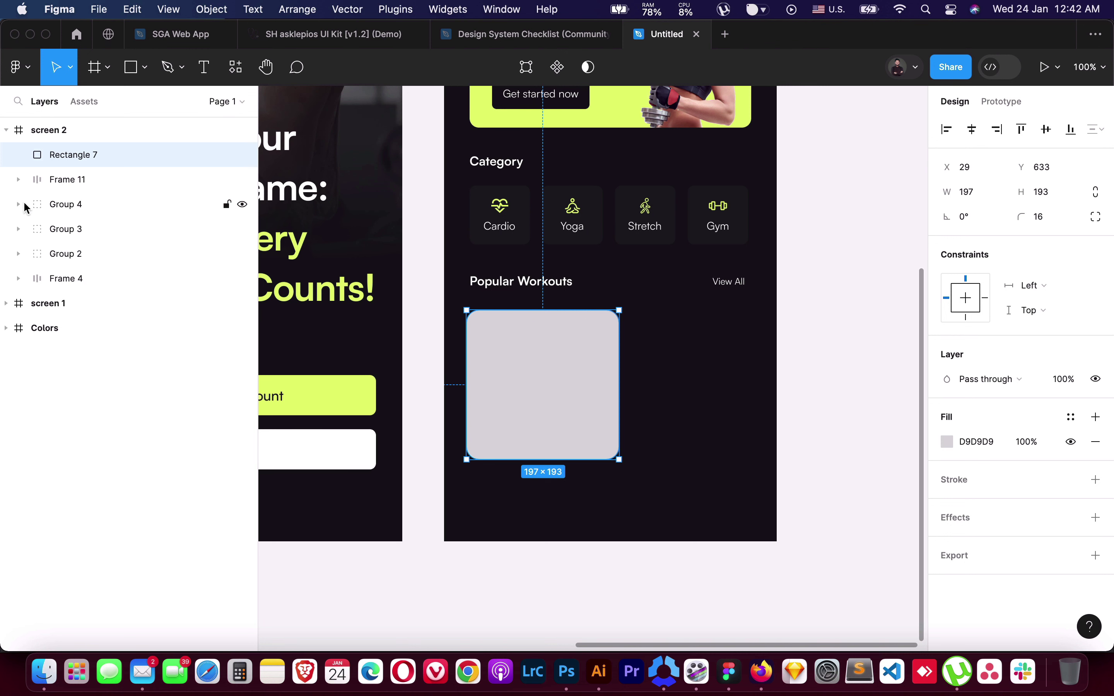
Add the text 'Full Body Stretching' inside the card near its bottom-left
key("t")
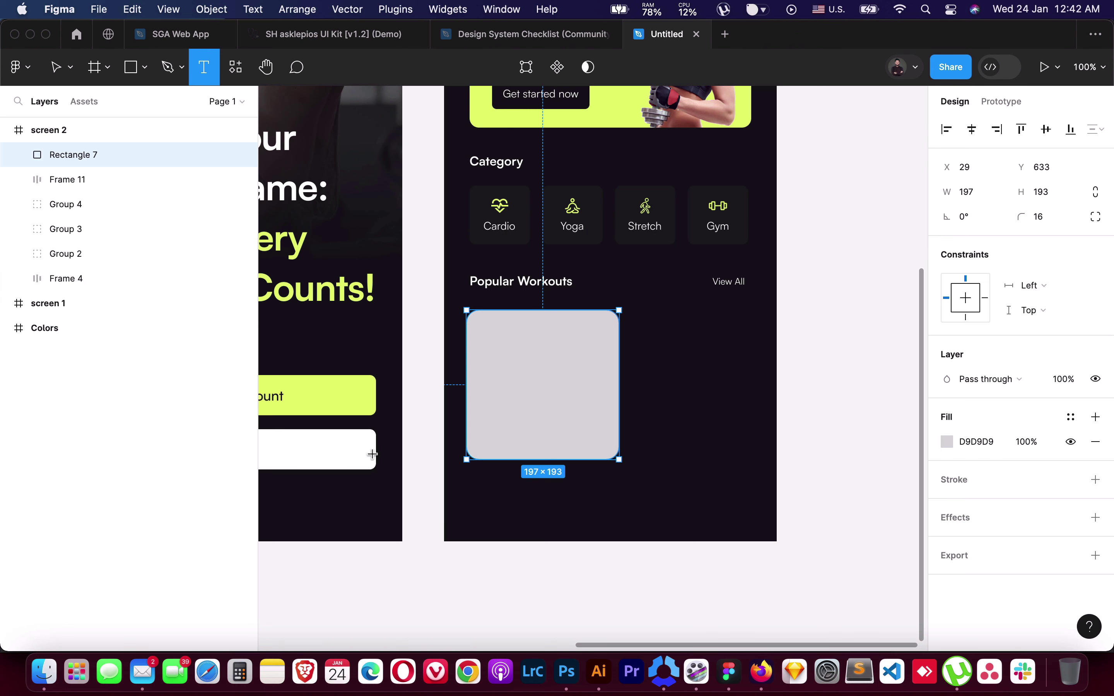
left_click(543, 398)
type("Full")
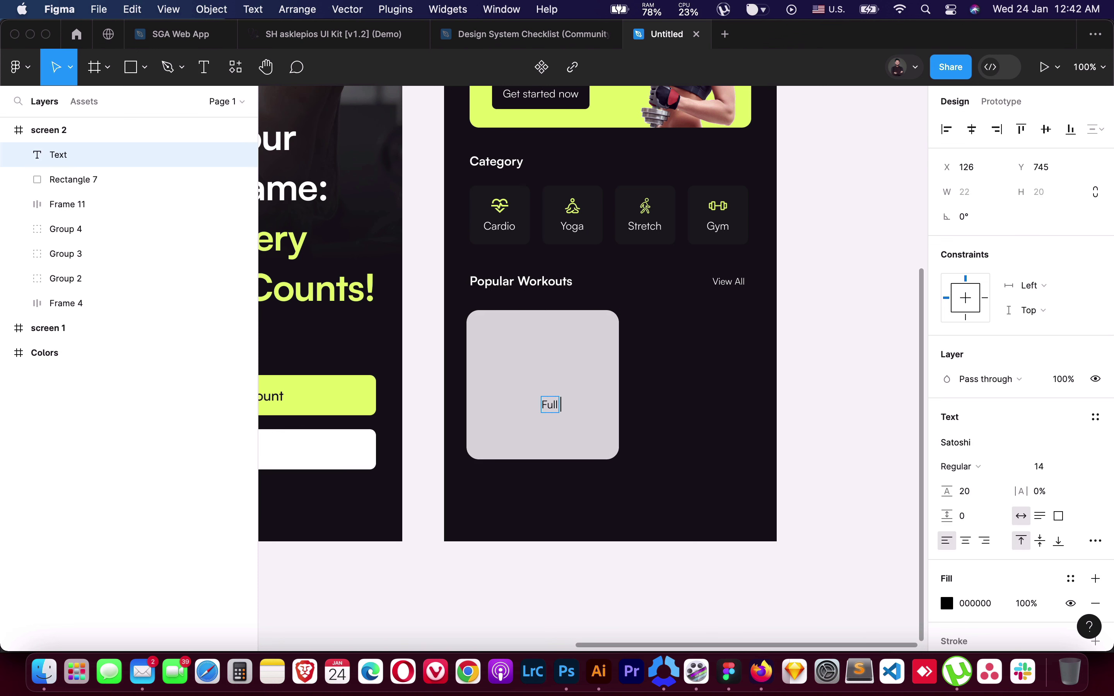
type(" Body Str")
type("etching")
key("Escape")
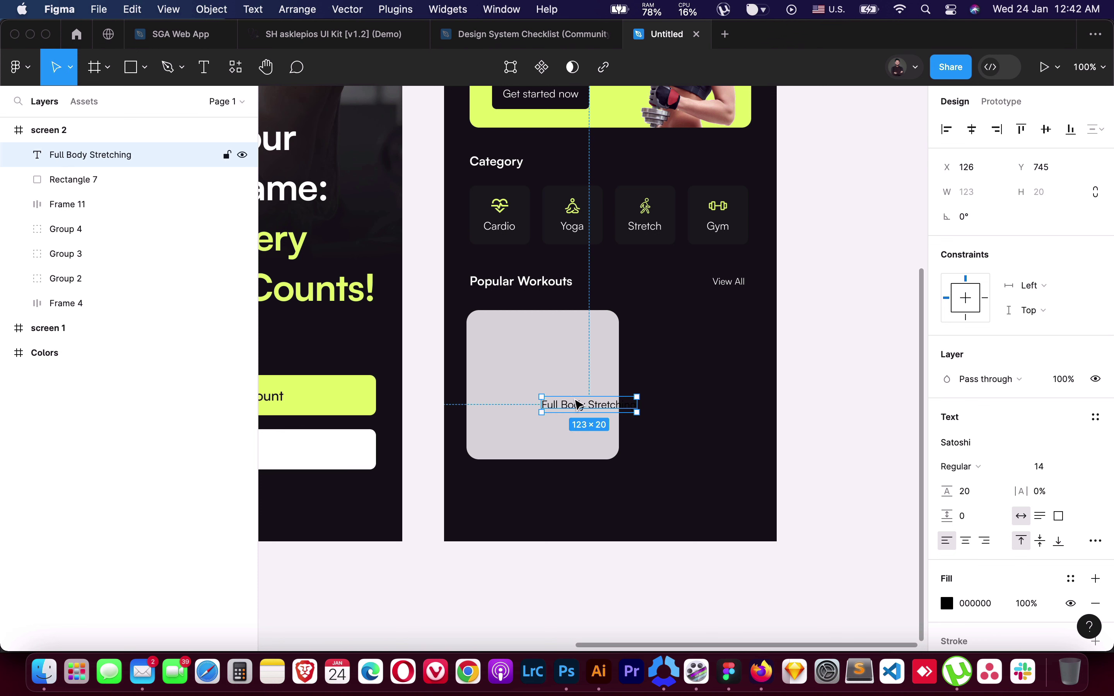
left_click_drag(581, 412, 524, 429)
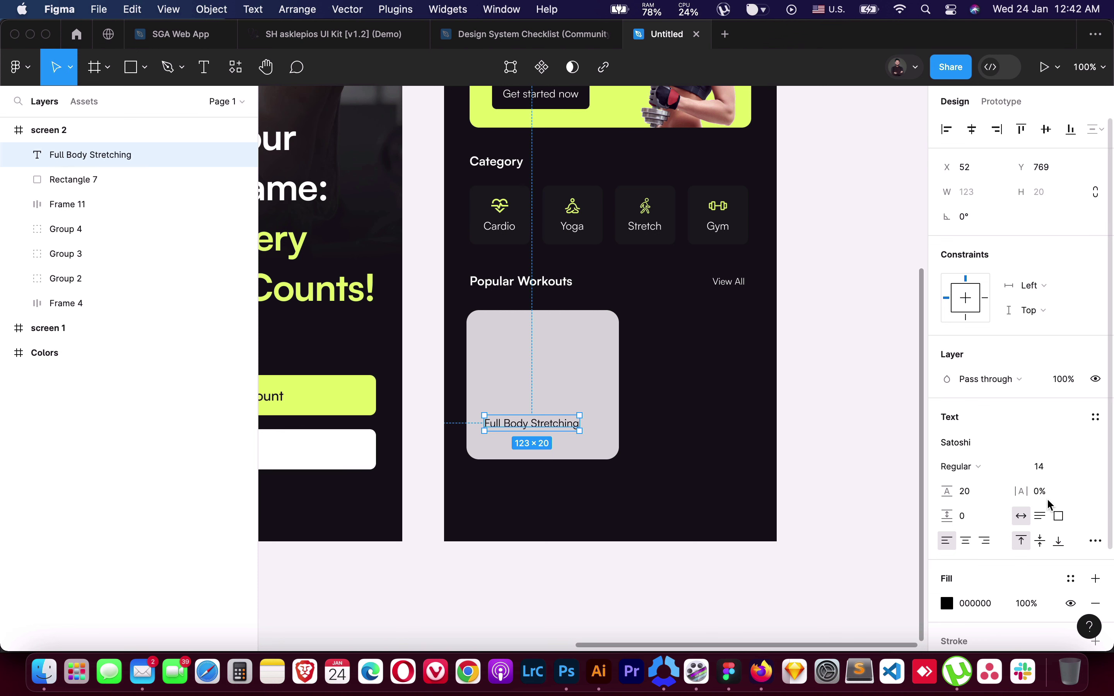
Style the title Auto line height, 20 px Bold, and narrow it to 155 wide over two lines
left_click(980, 491)
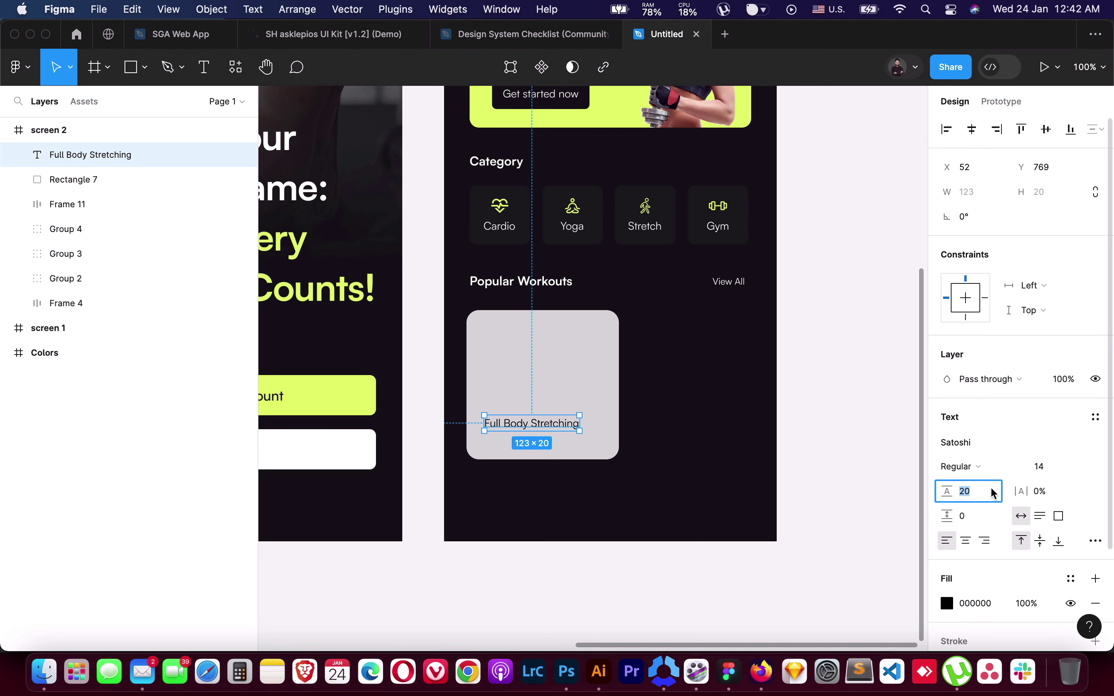
type("au")
key("Return")
left_click(1058, 465)
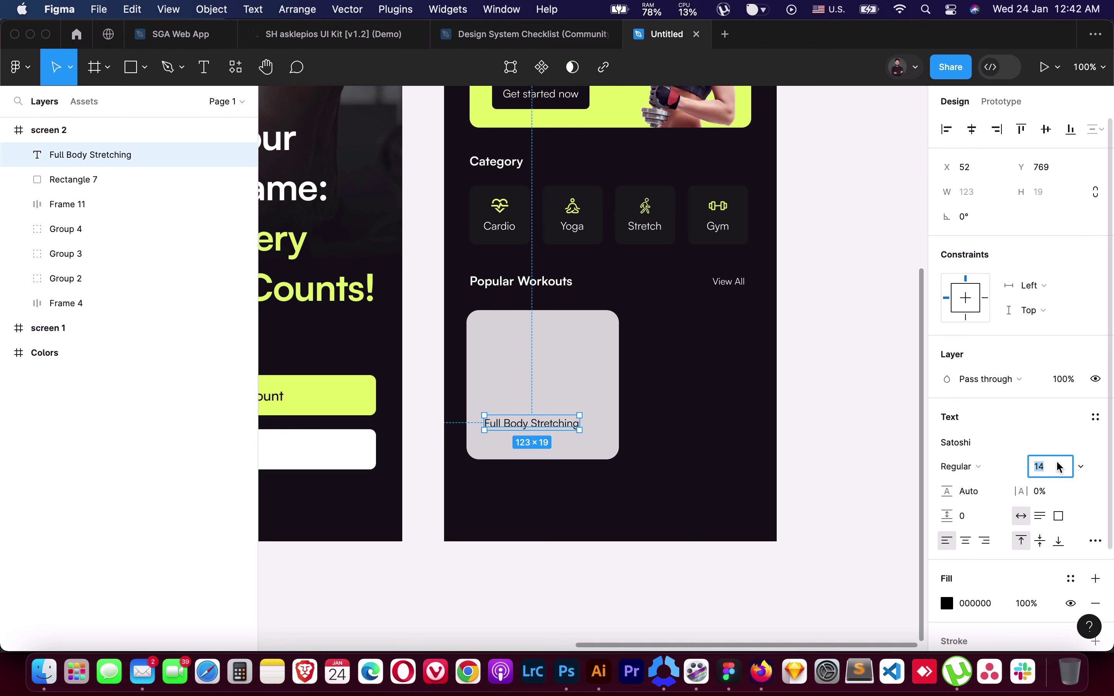
type("16")
key("Return")
key("Up")
key("Up")
key("Up")
key("Up")
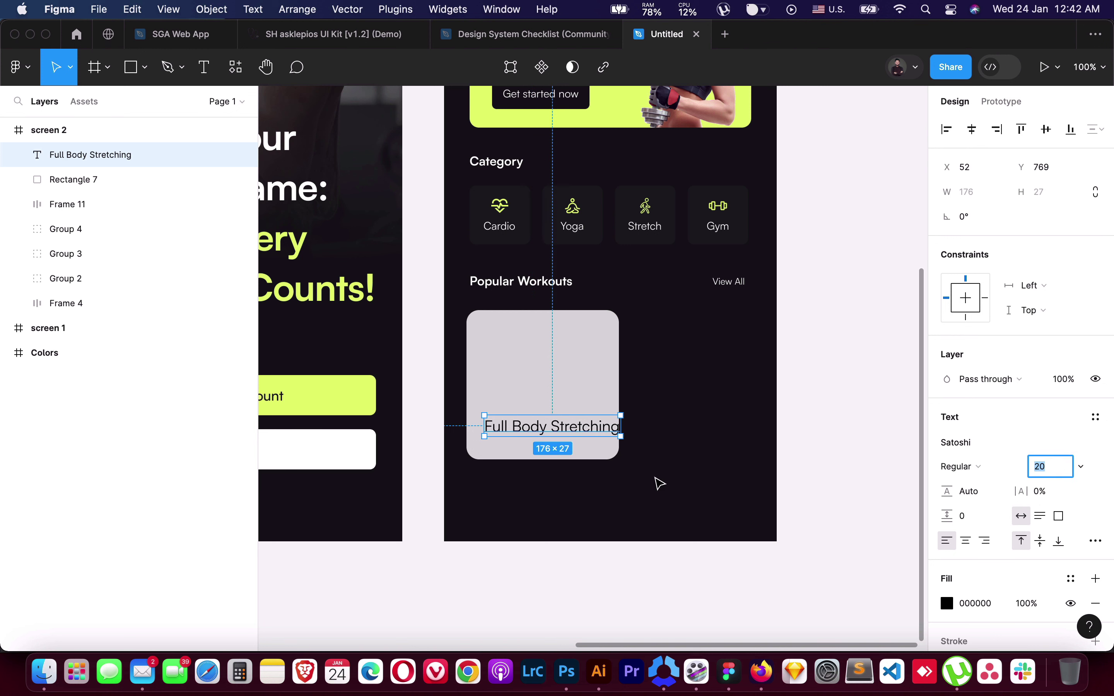
left_click_drag(534, 431, 532, 414)
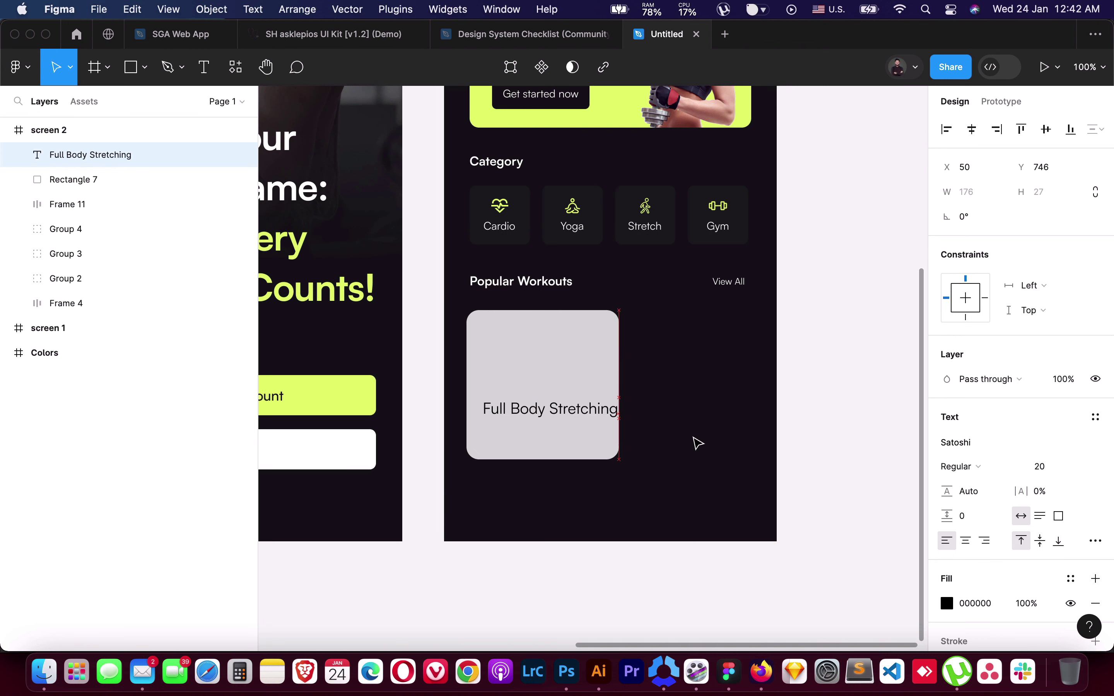
left_click_drag(619, 408, 608, 409)
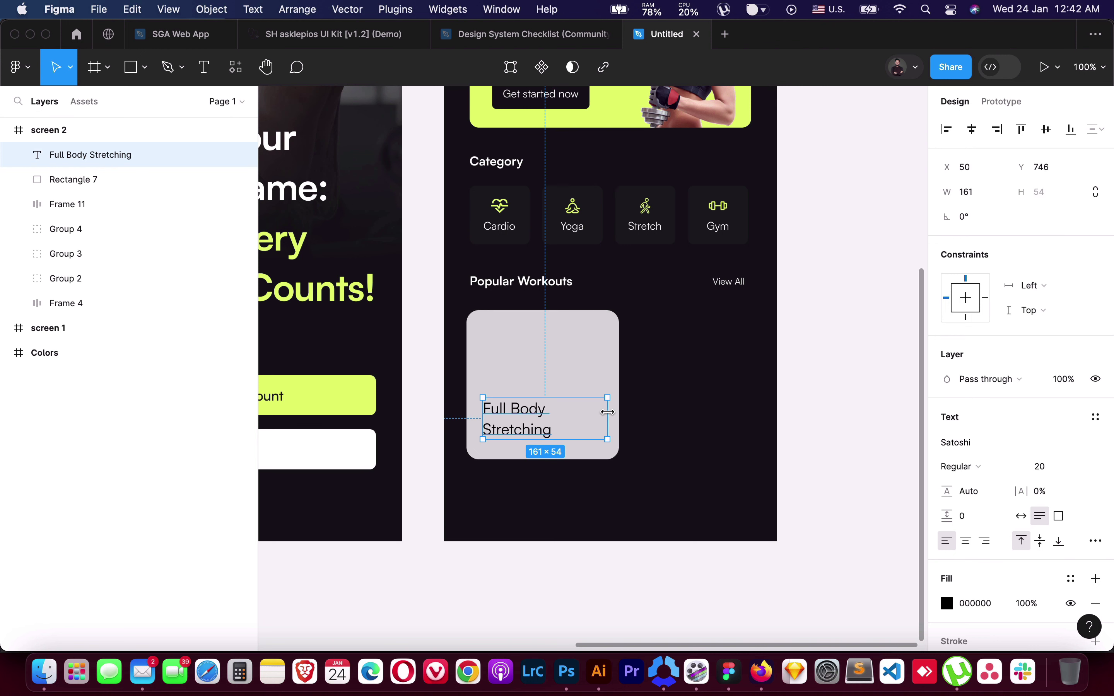
left_click(959, 467)
left_click(967, 502)
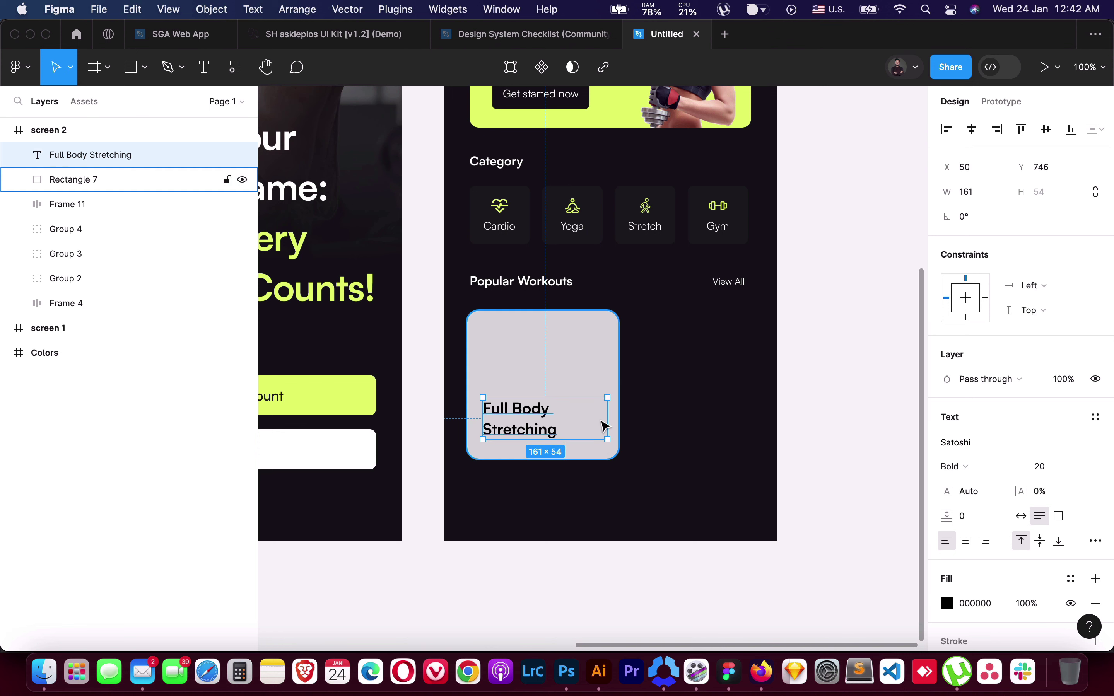
left_click_drag(607, 417, 602, 417)
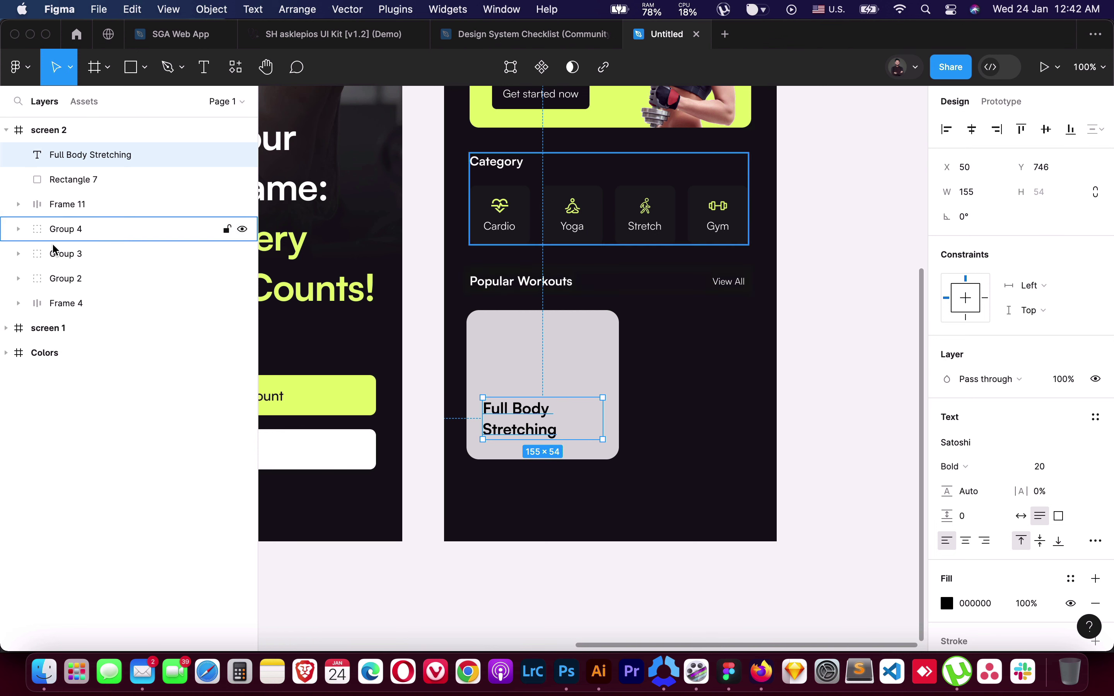
Group the yoga-photo card with its title as 'single' and duplicate the rectangle as Rectangle 8
left_click(73, 179, "shift")
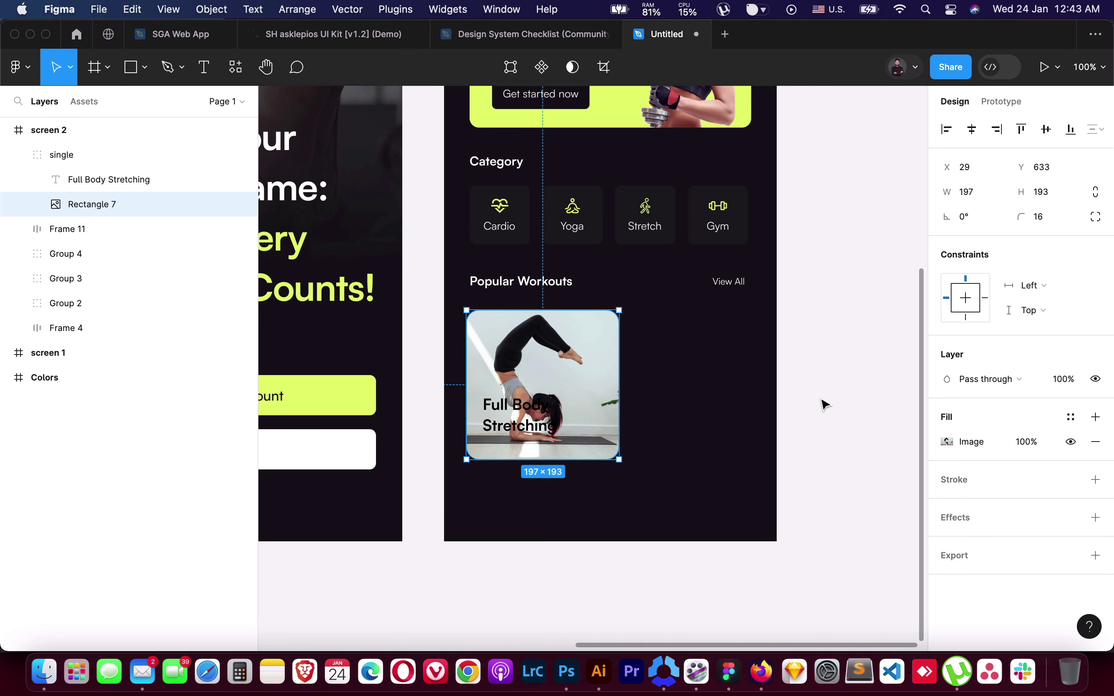
left_click(798, 401)
left_click(612, 368)
key("super+d")
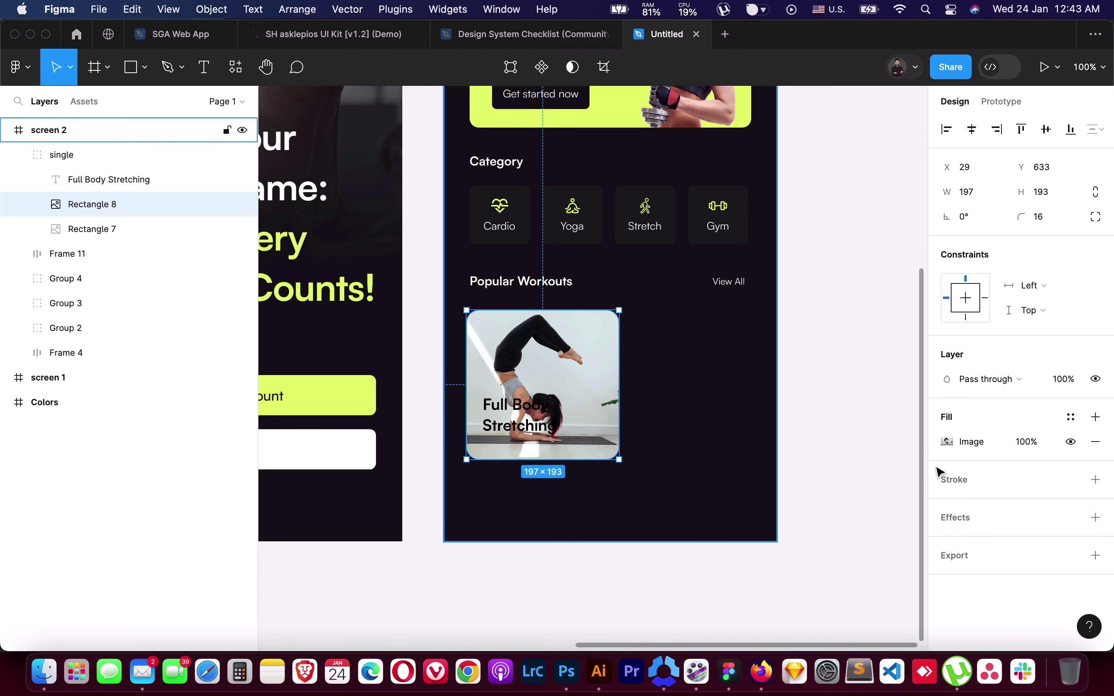
Fill the card's overlay rectangle with the dark 1 colour style at full opacity
left_click(1096, 442)
left_click(1096, 417)
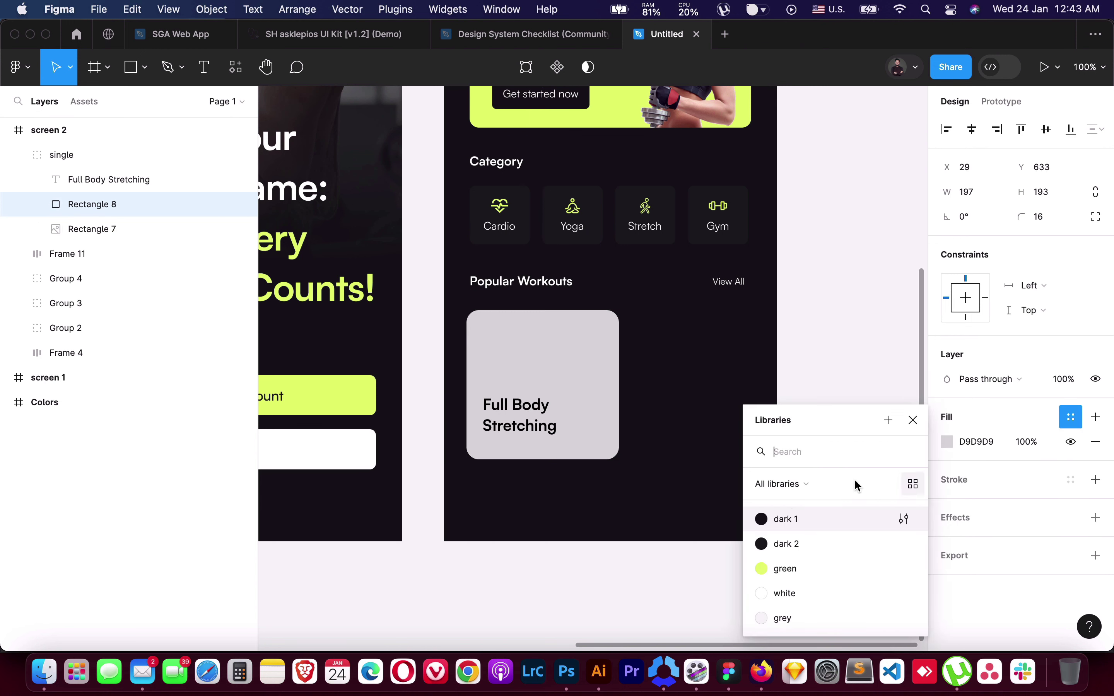
left_click(788, 519)
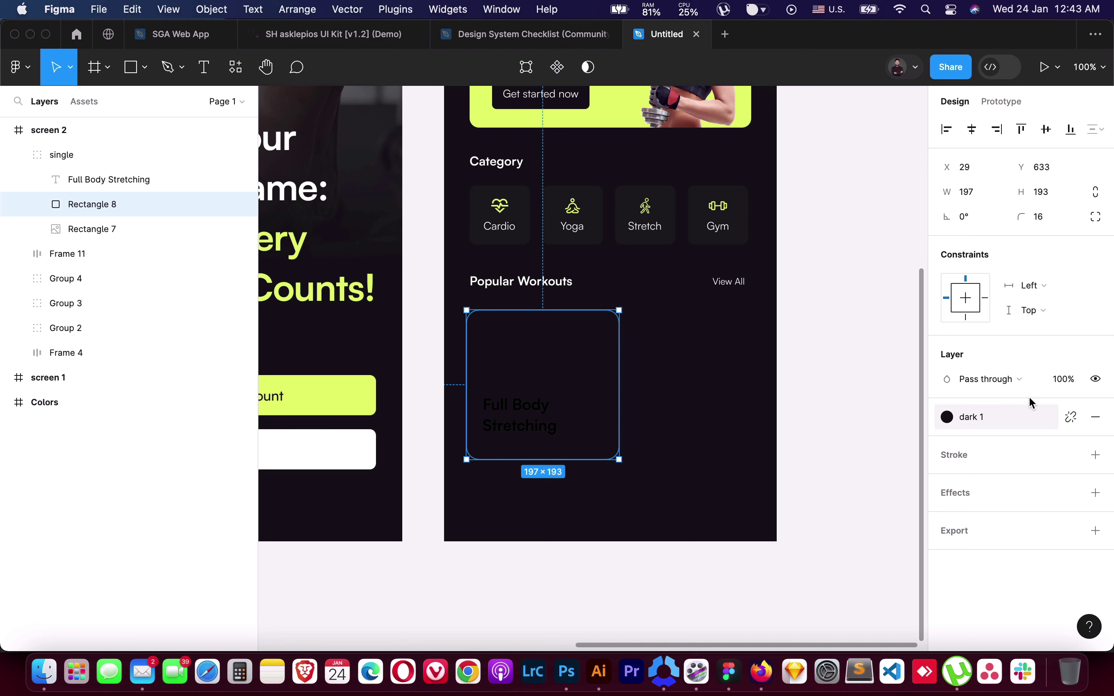
left_click(1061, 381)
type("60")
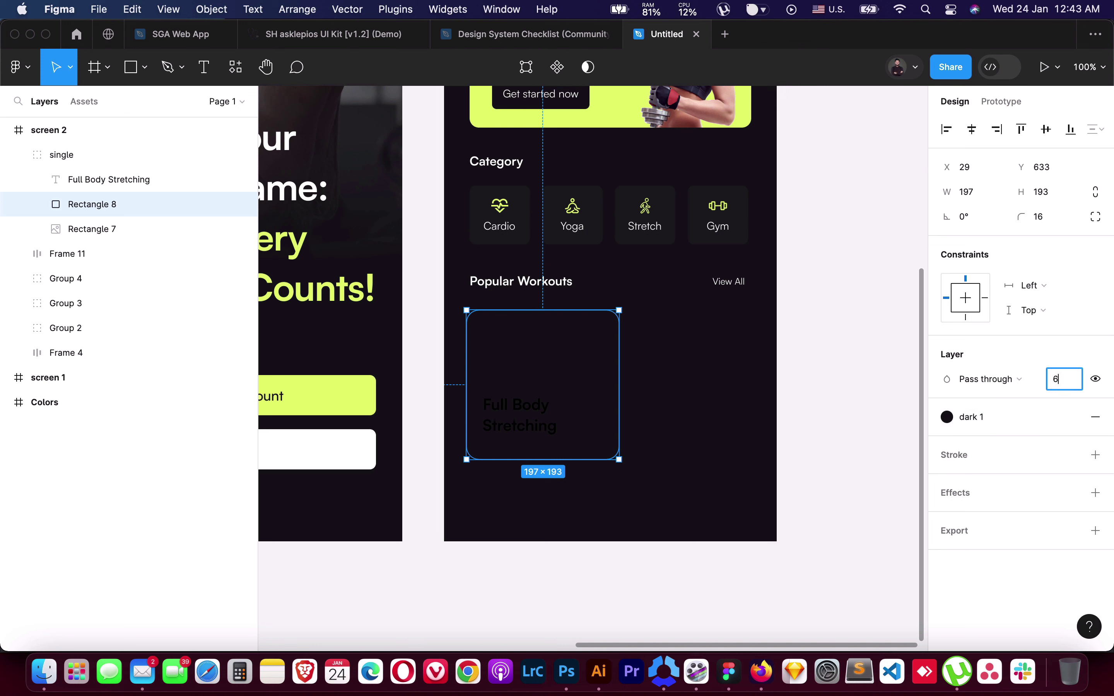
key("Return")
key("ctrl+z")
Make the overlay a vertical linear gradient from 141416 that reaches higher up the photo
left_click(1067, 417)
left_click(947, 442)
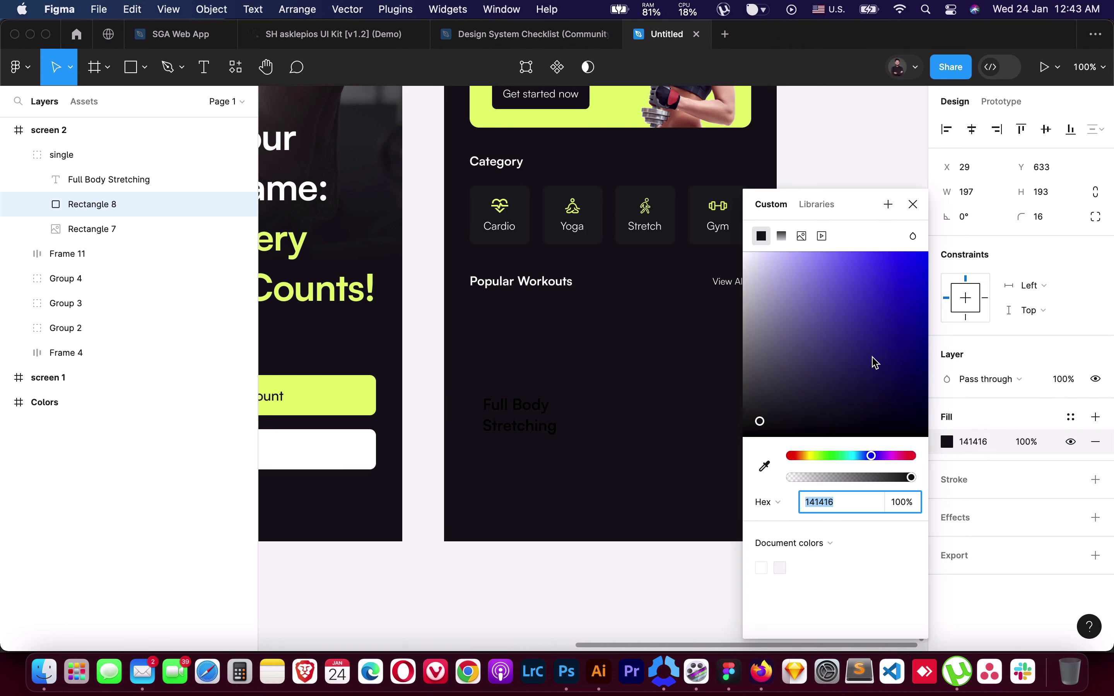
left_click(785, 233)
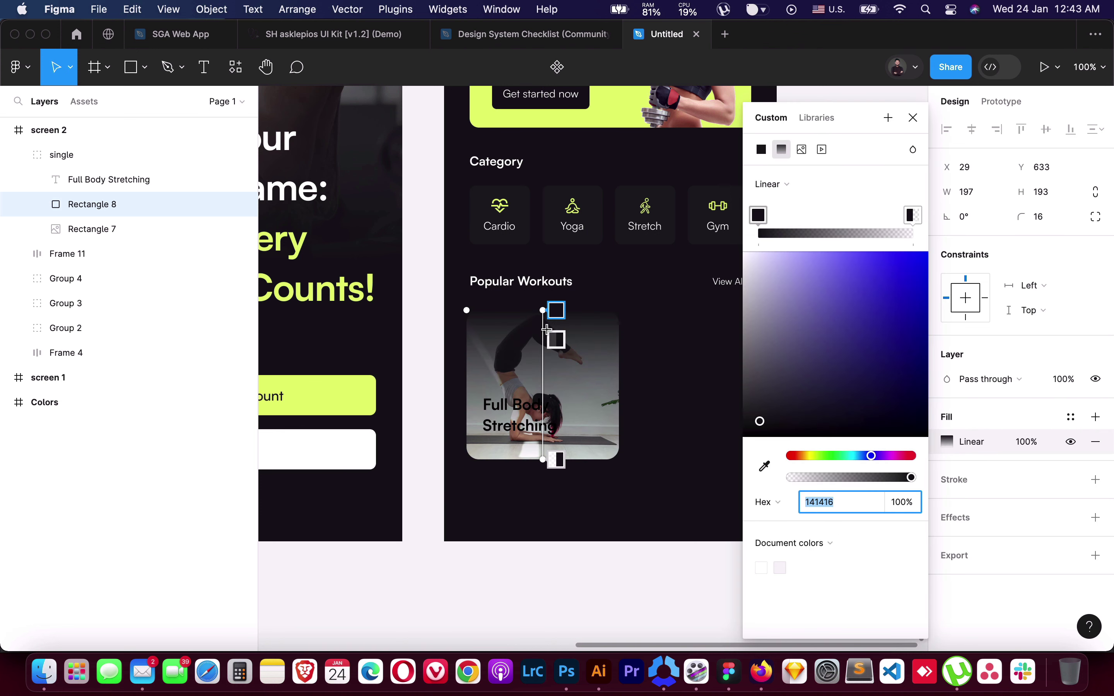
mouse_move(543, 310)
left_mouse_down()
mouse_move(564, 498)
mouse_move(536, 321)
left_mouse_up()
left_click_drag(561, 508, 534, 468)
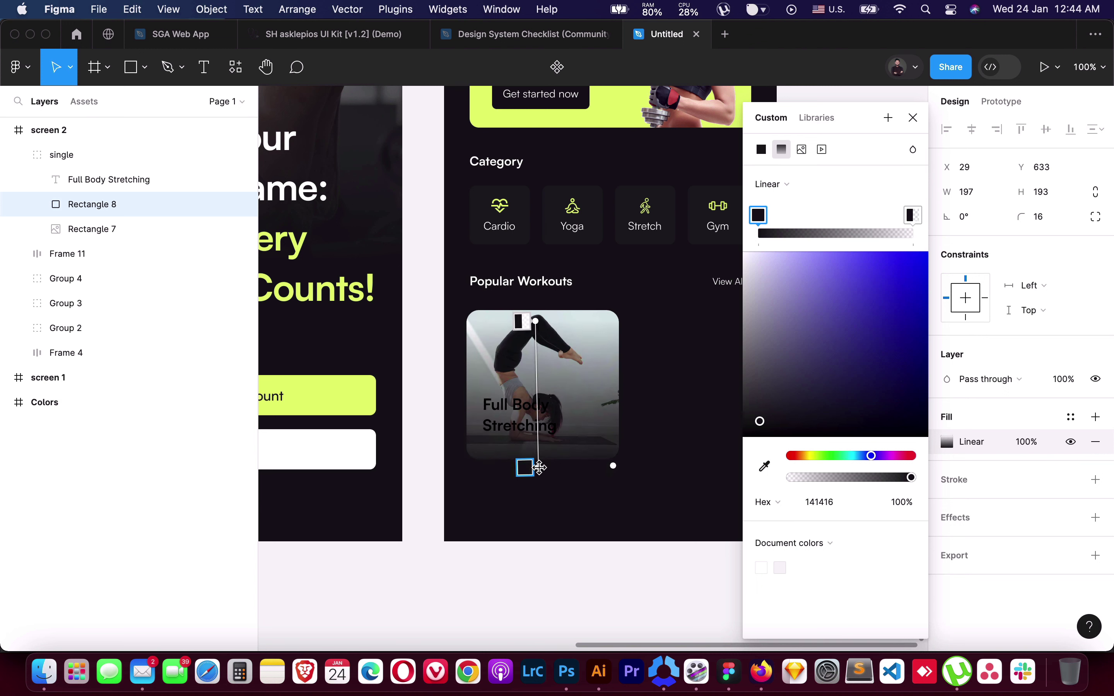
left_click_drag(536, 321, 538, 290)
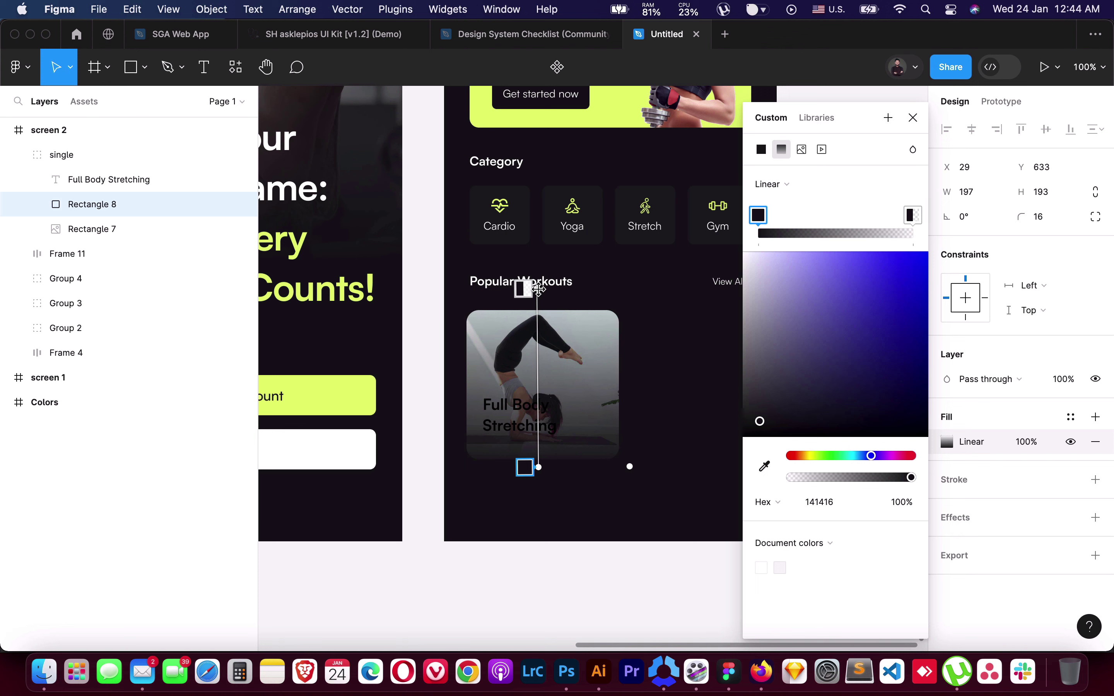
left_click(913, 118)
Apply the grey colour style to the Full Body Stretching title
left_click(534, 594)
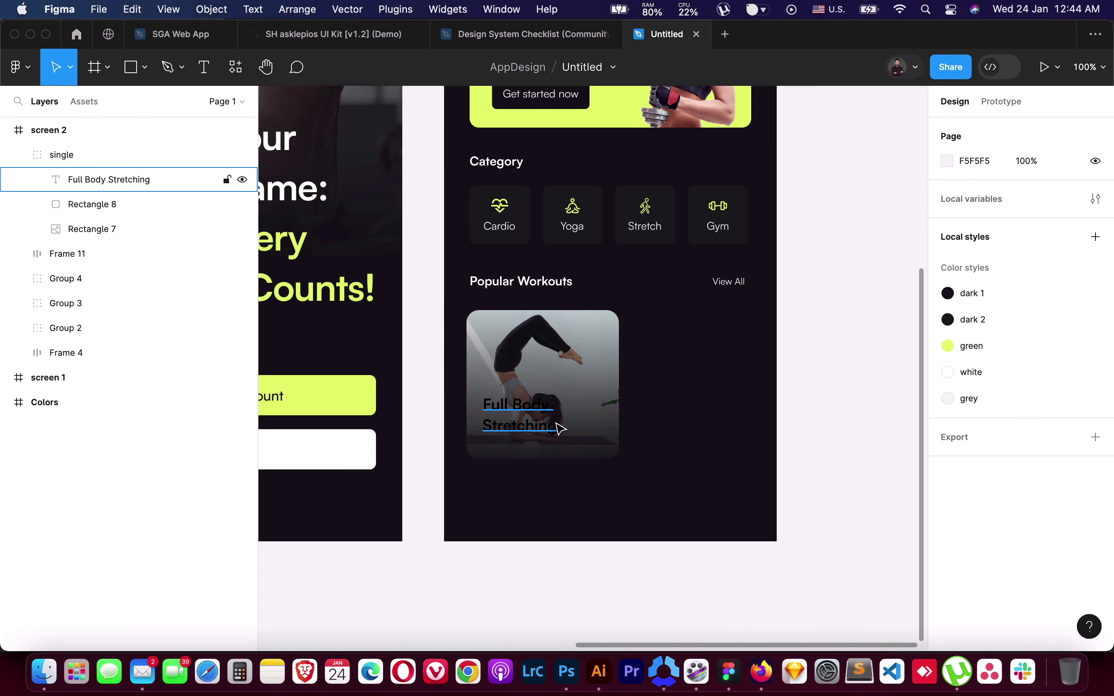
double_click(560, 424)
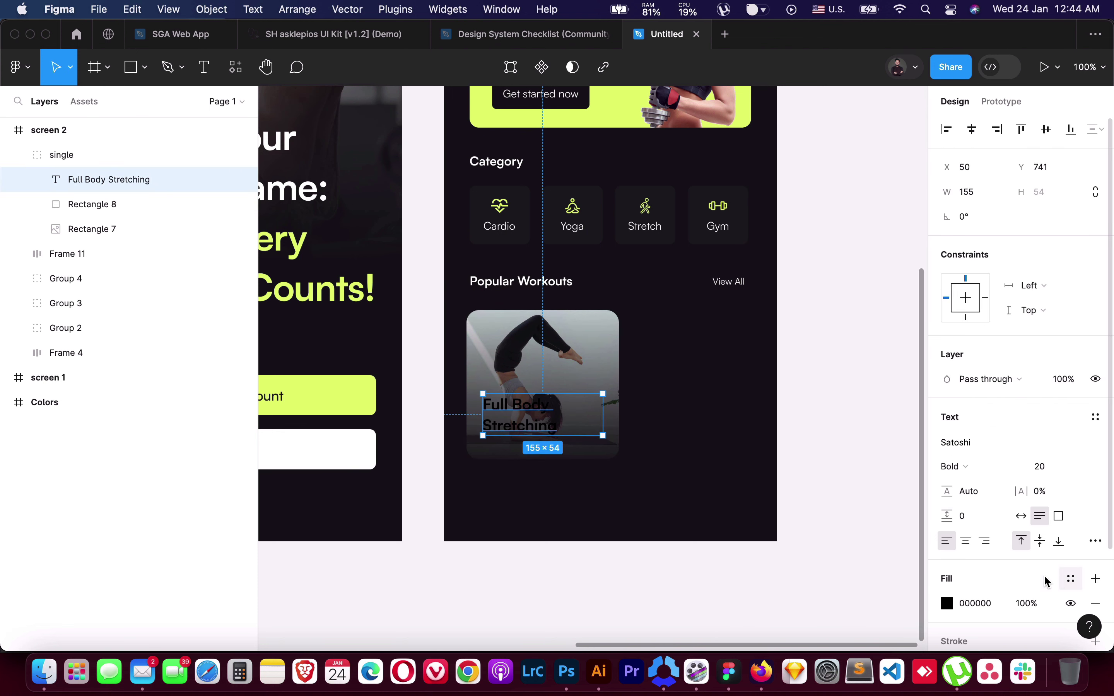
left_click(1071, 579)
left_click(791, 617)
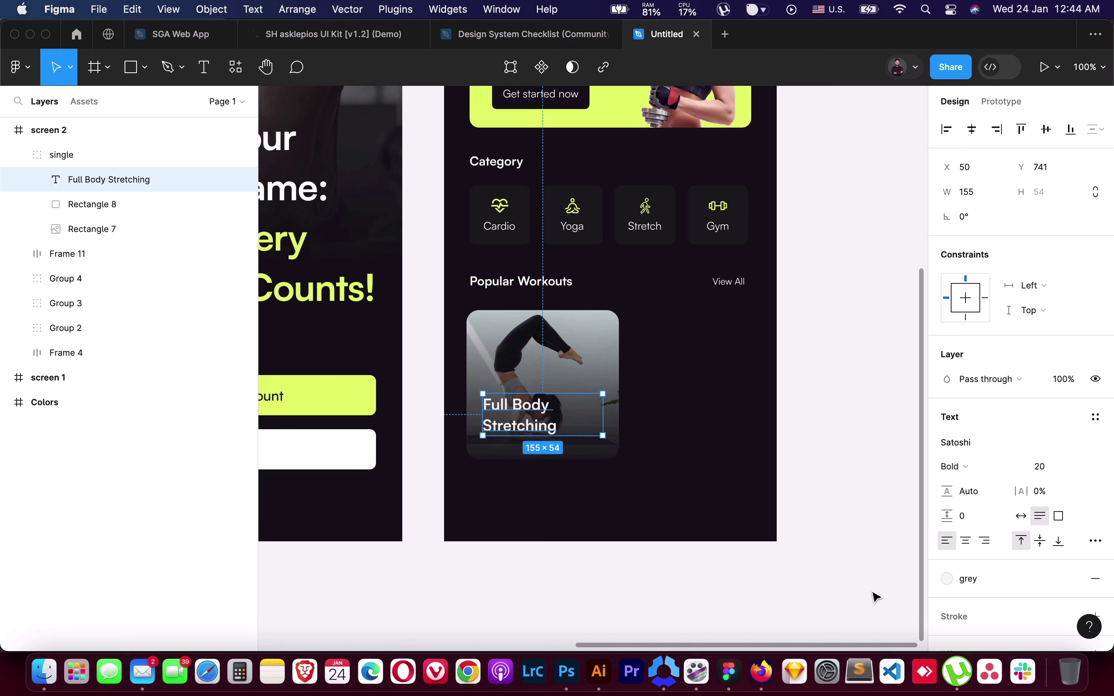
left_click(969, 579)
Duplicate the whole Full Body Stretching card group with Cmd+D
left_click(714, 589)
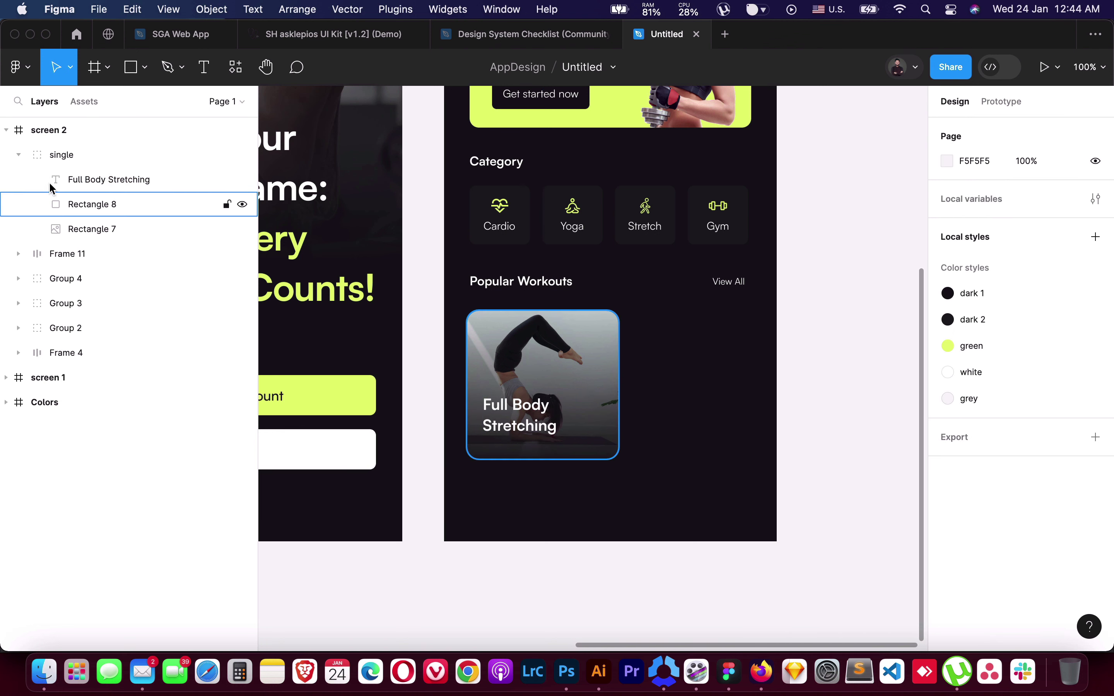
left_click(29, 155)
key("super+d")
Move the copy beside the original and retitle it 'Pull Up Training', wrapping onto two lines
left_click_drag(509, 355, 682, 360)
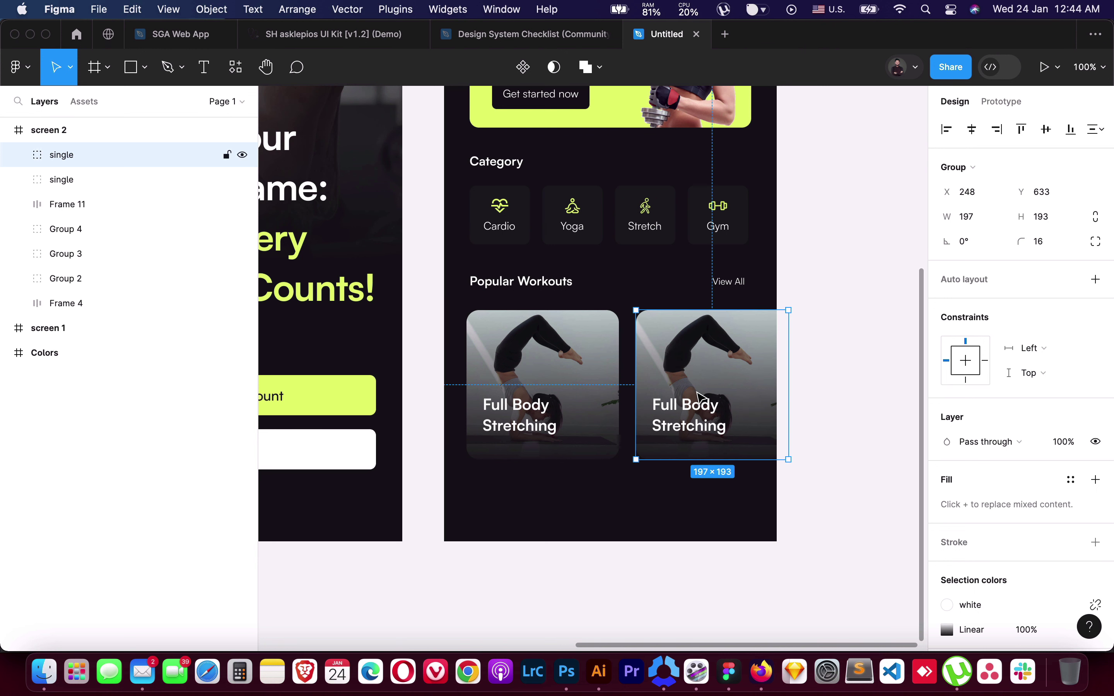
scroll(622, 367, "right", 3)
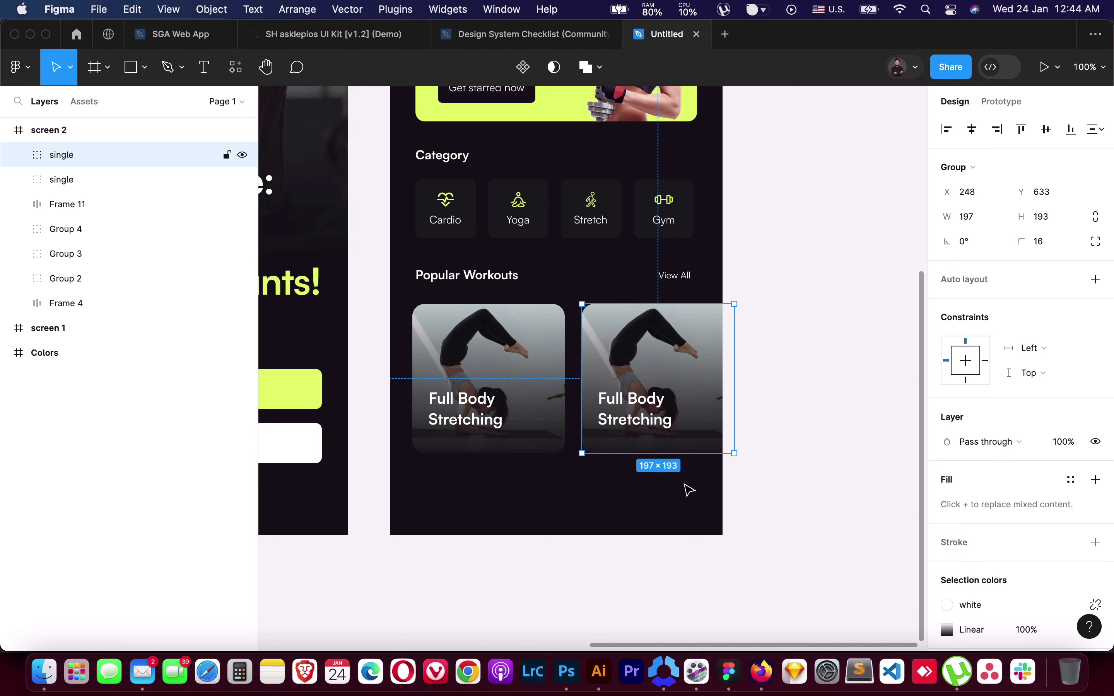
double_click(630, 405)
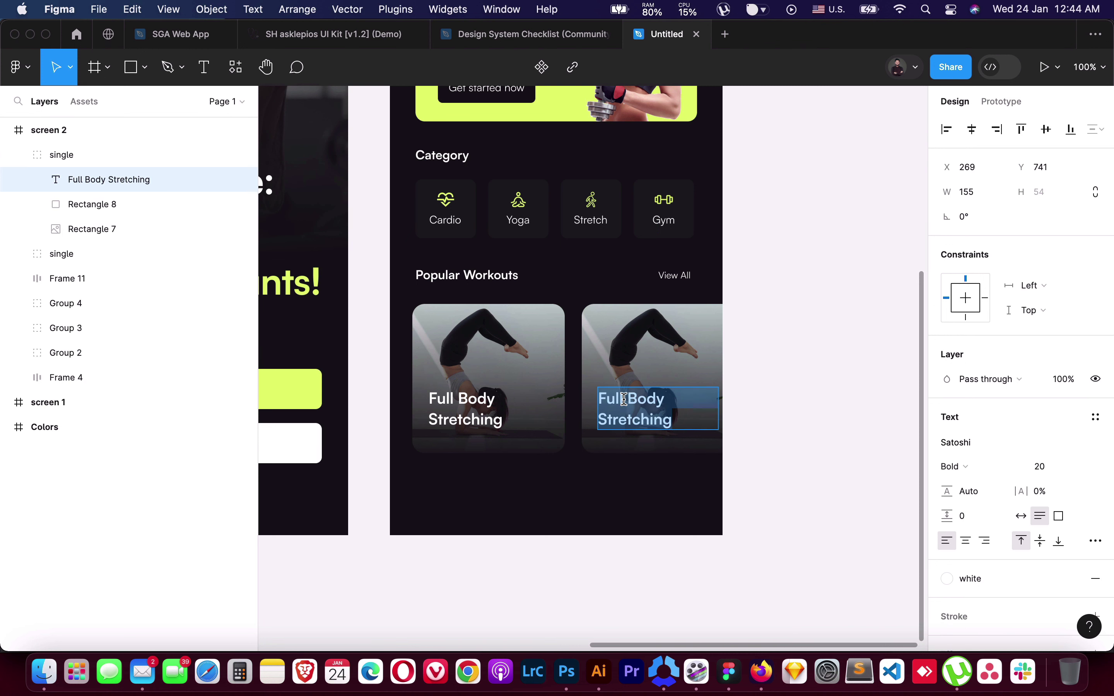
type("Pu")
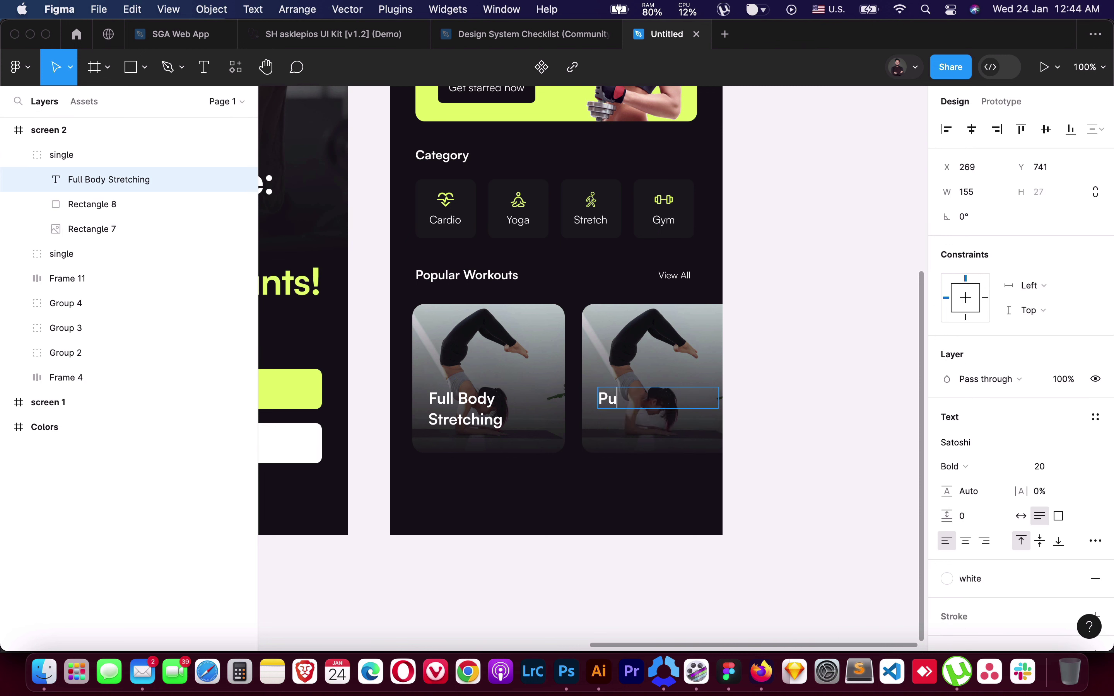
type("ll")
type(" Up Tra")
type("ining")
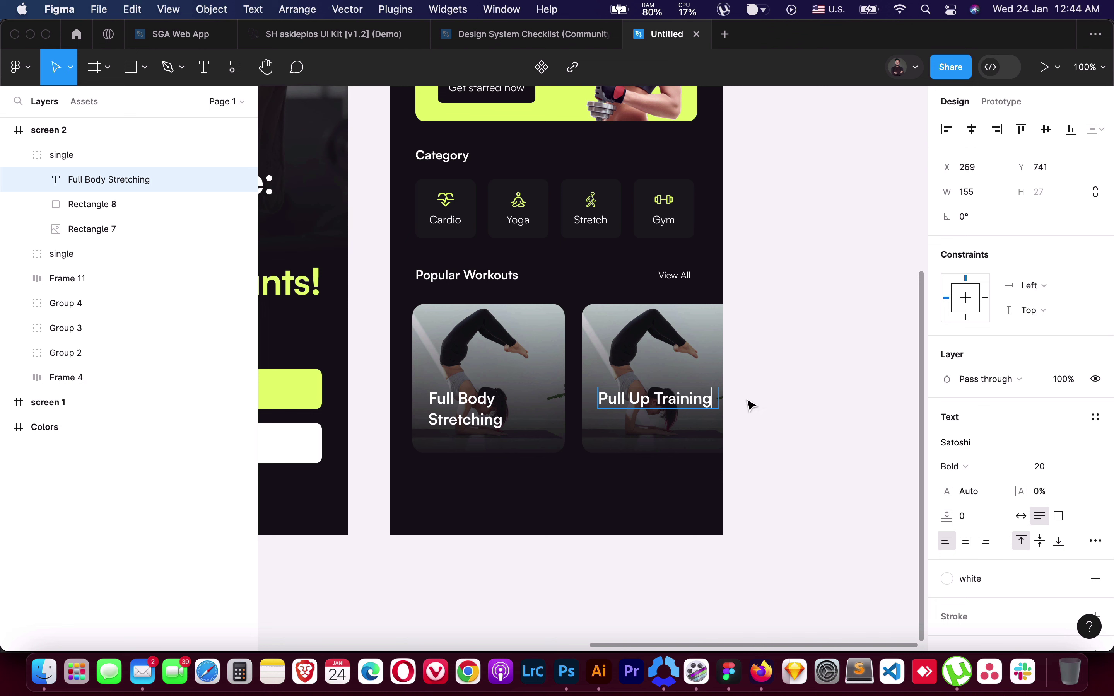
left_click(828, 475)
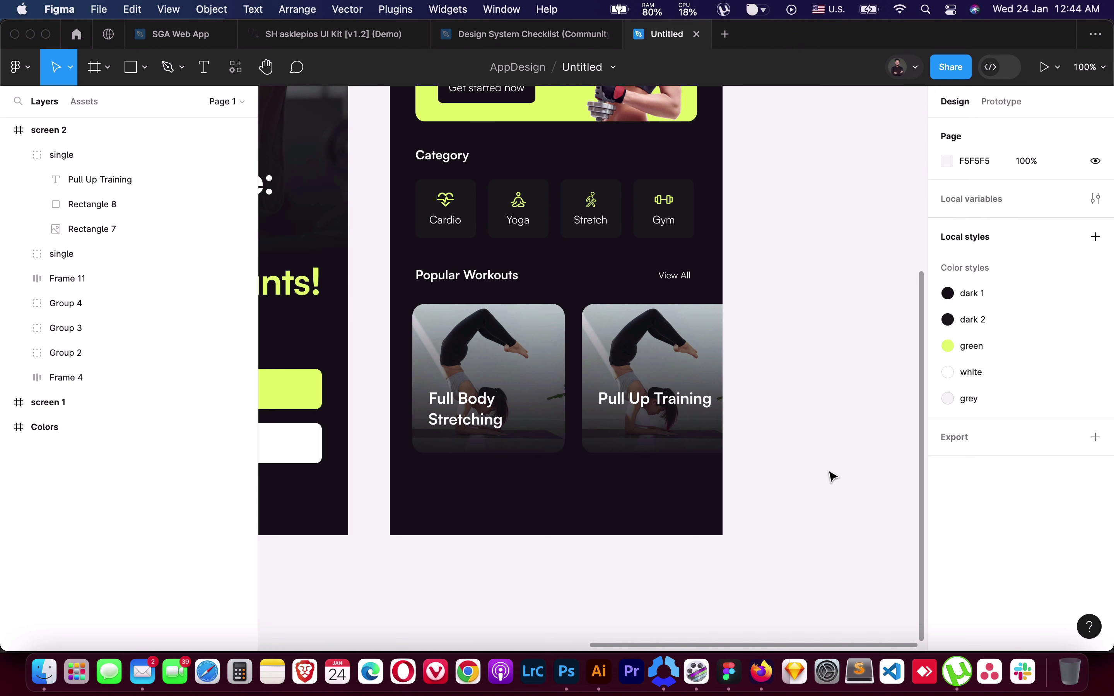
double_click(648, 404)
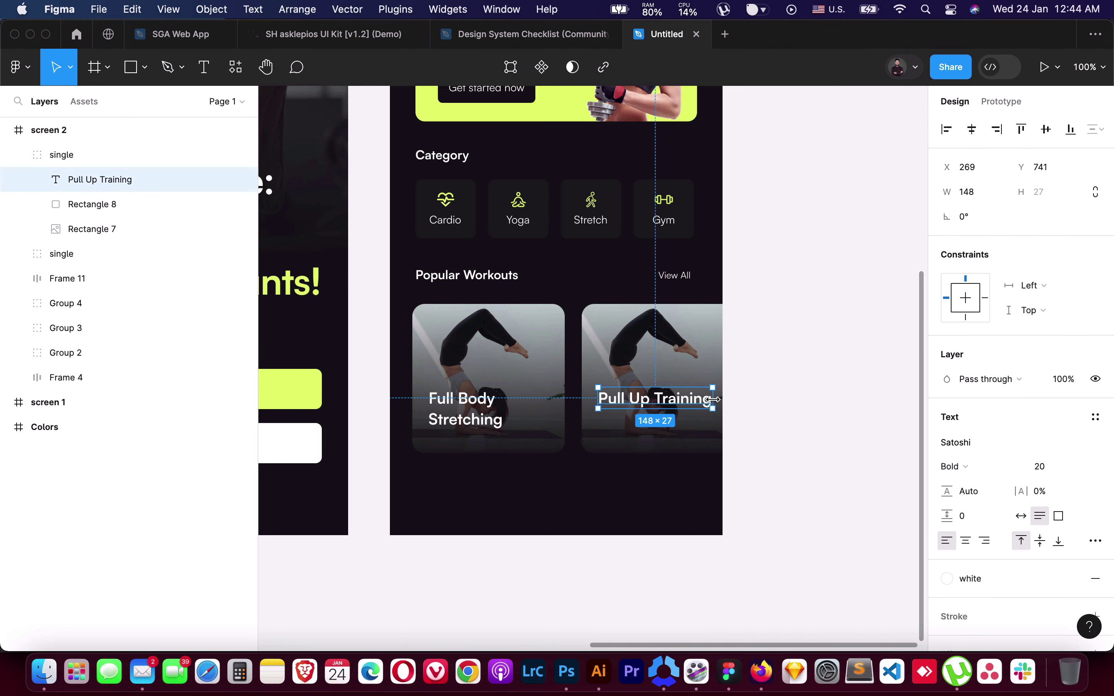
left_click_drag(719, 399, 706, 399)
left_click(784, 439)
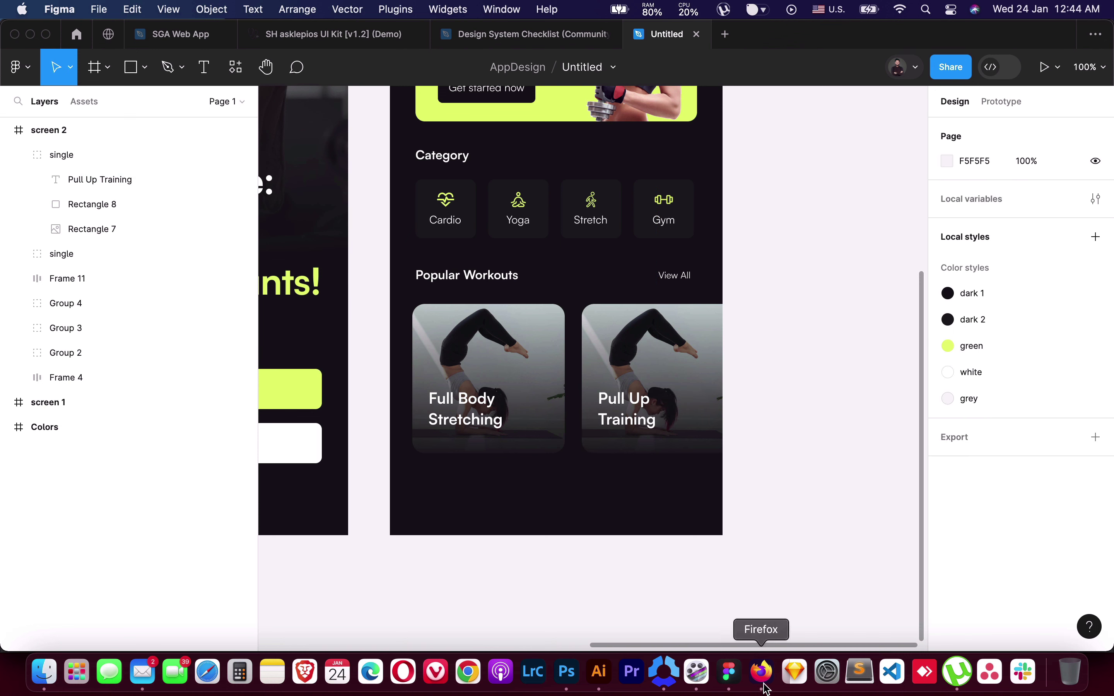
Paste a pull-up photo as the second card's image fill
left_click(656, 350)
key("super+v")
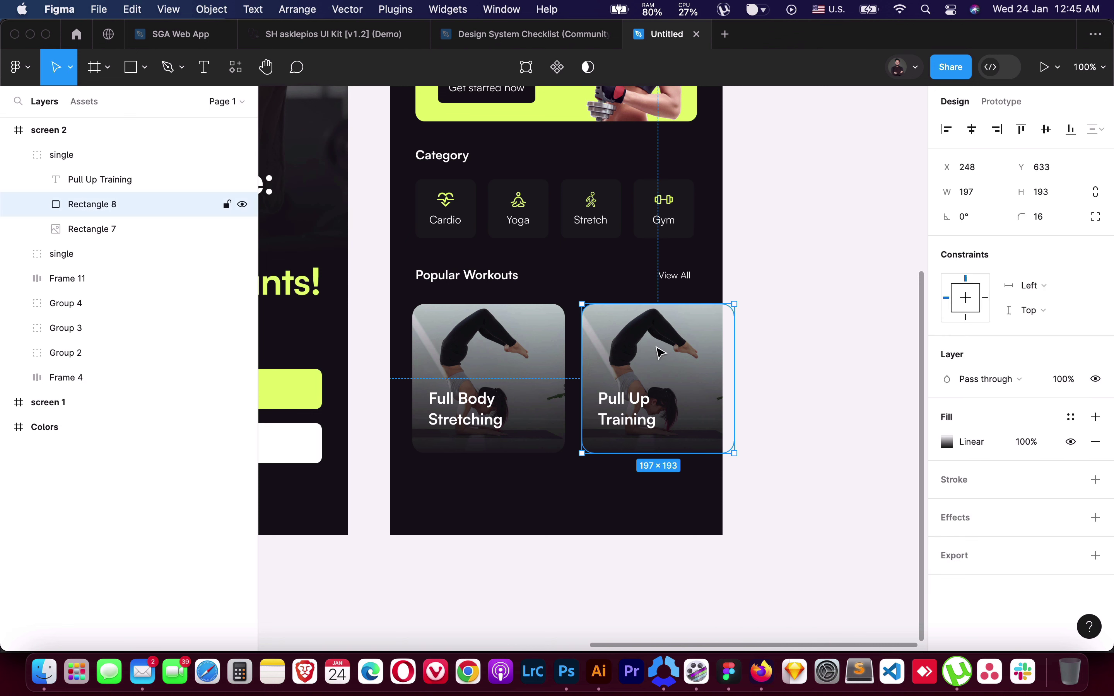
left_click(816, 383)
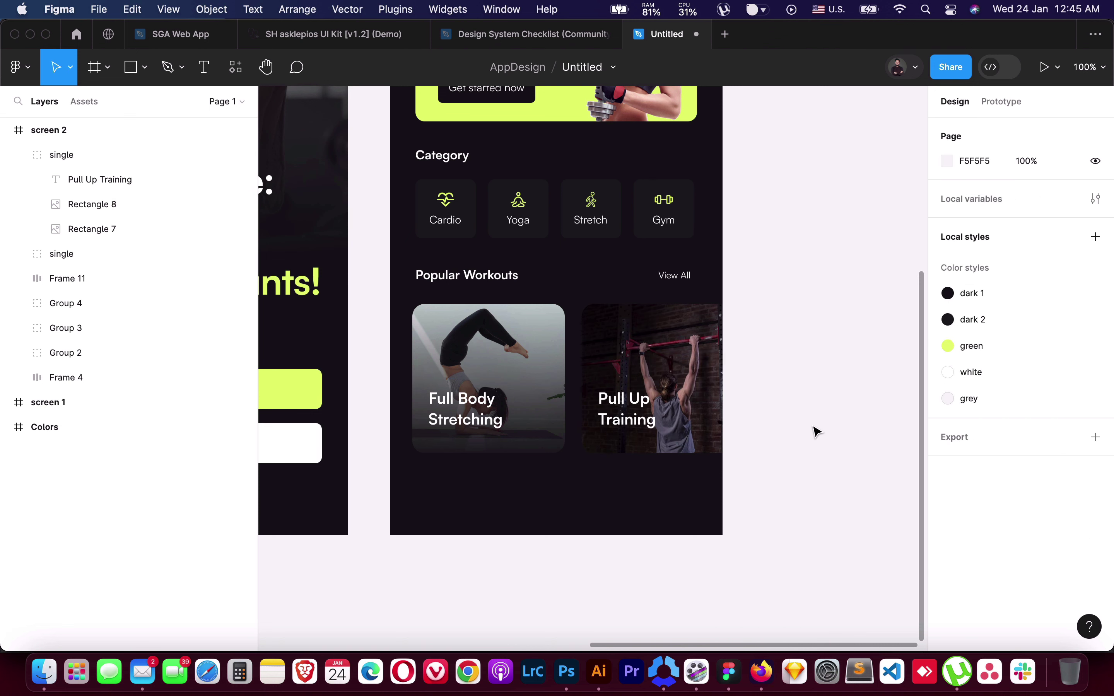
Group both workout cards and the header frame into Group 5
left_click(13, 156)
left_click(60, 204, "shift")
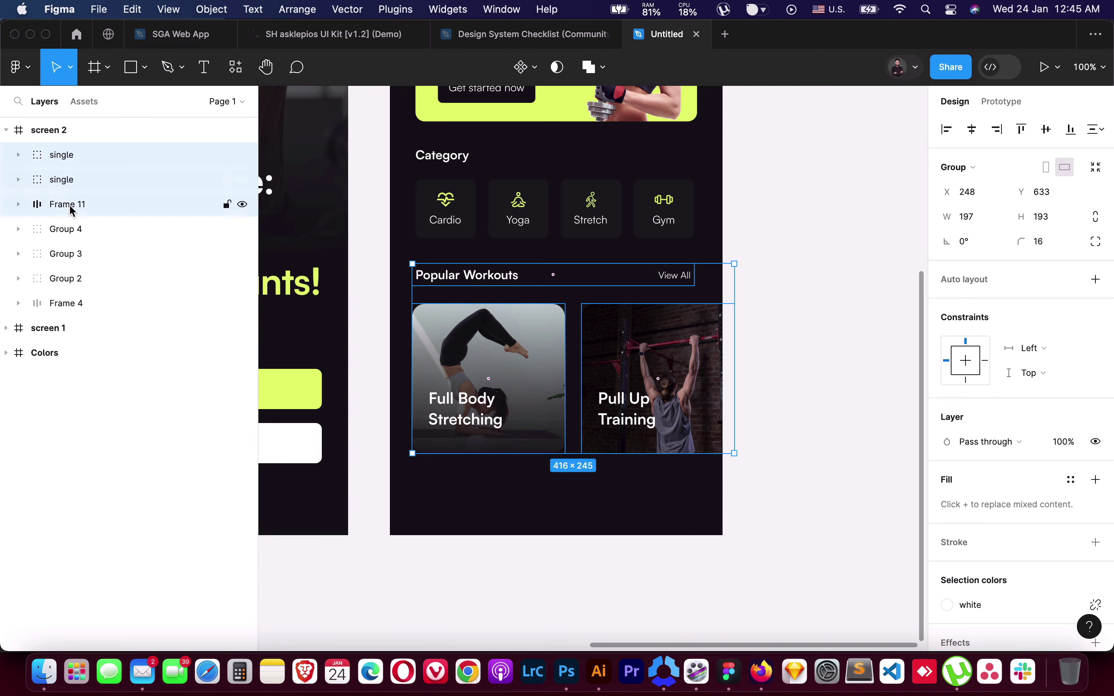
key("super+g")
left_click(727, 338)
scroll(727, 338, "down", 5)
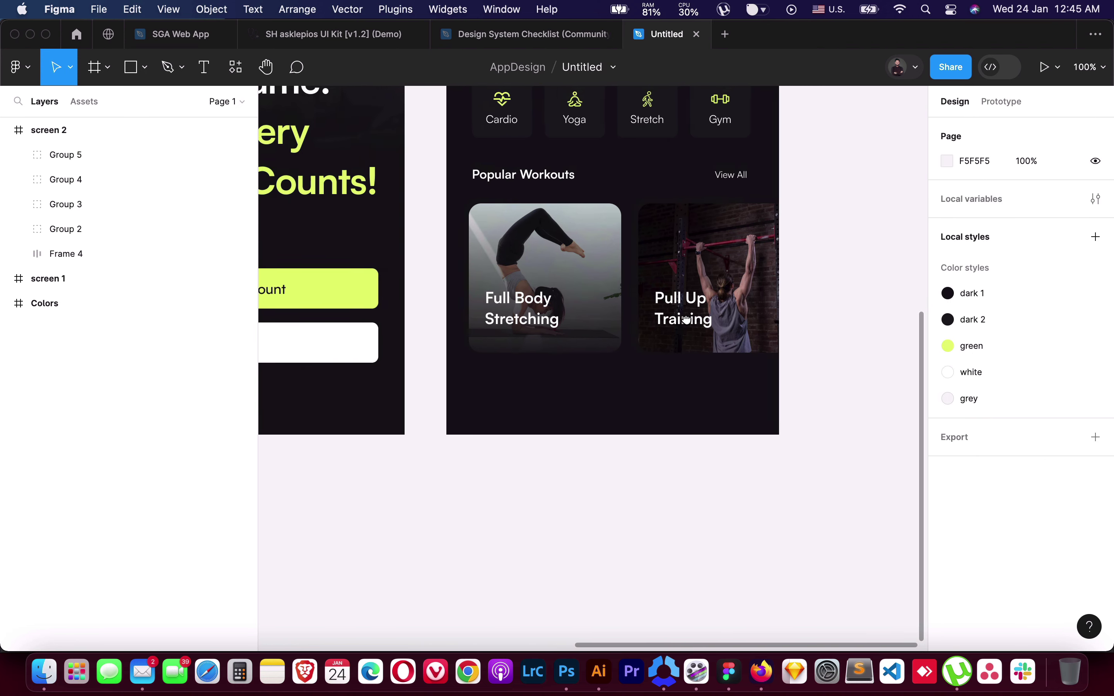
scroll(645, 515, "up", 5)
left_click_drag(645, 515, 629, 338)
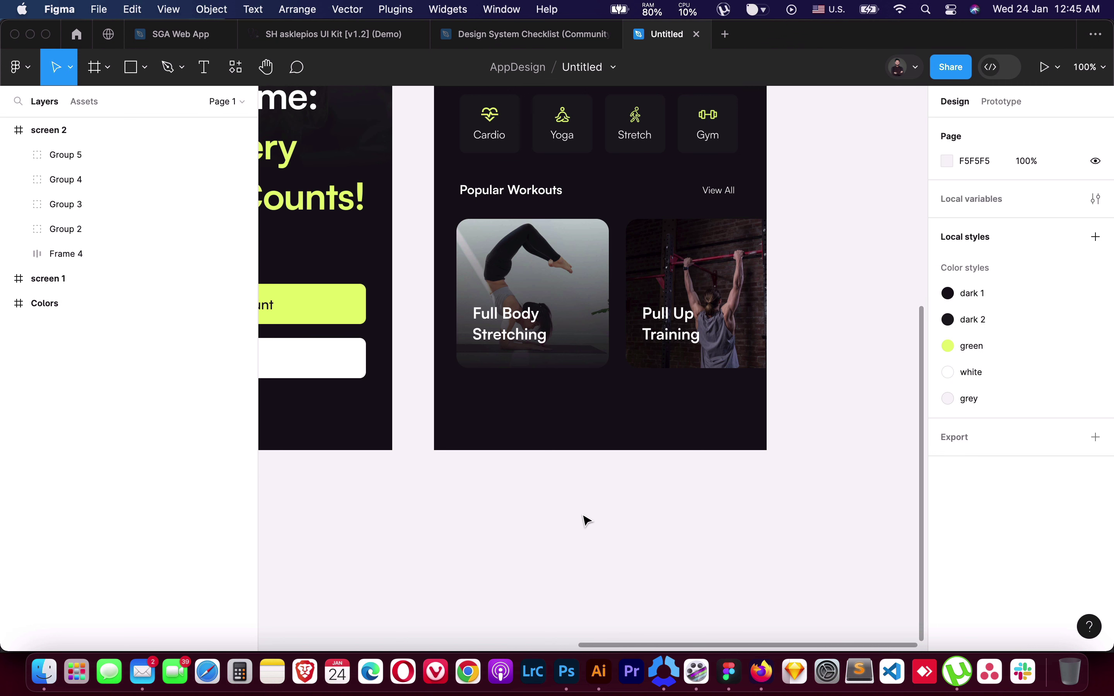
scroll(585, 520, "right", 5)
Add a 'Home' text label near the bottom of screen 2
scroll(506, 424, "left", 2)
left_click(448, 428)
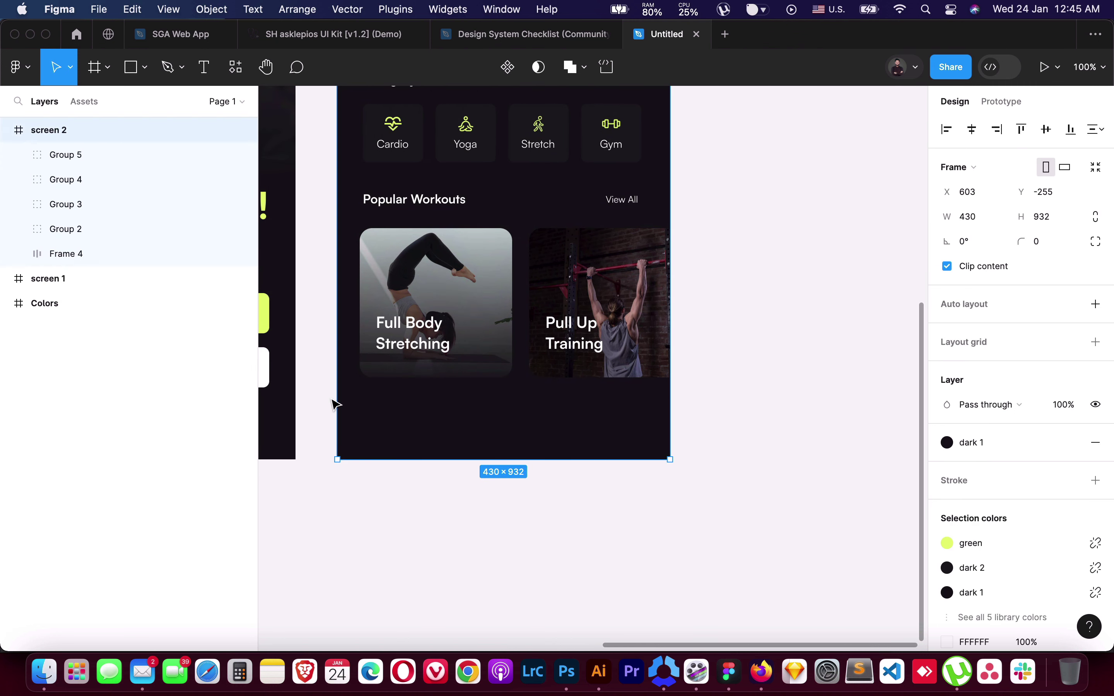
key("t")
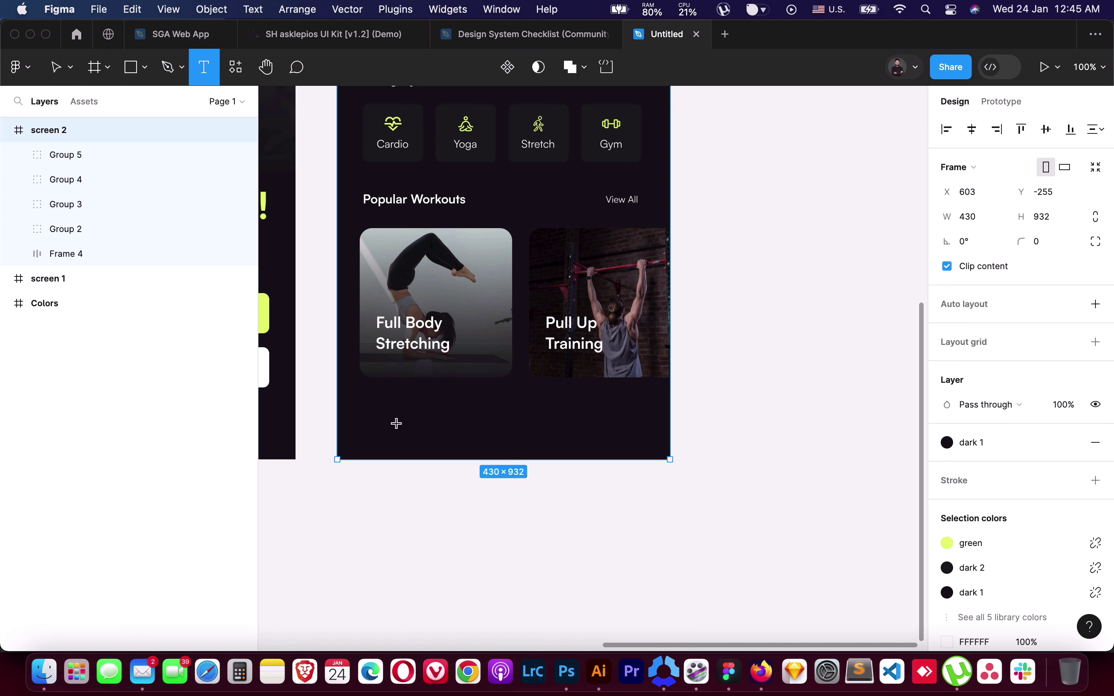
left_click(396, 423)
type("Home")
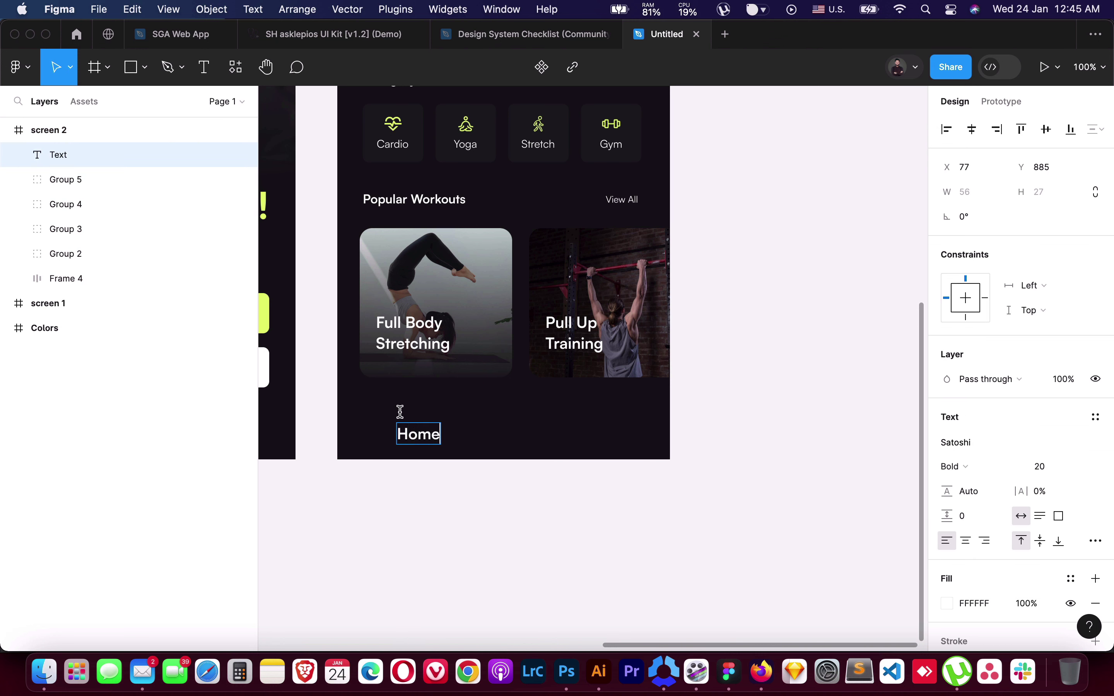
key("Escape")
Set the Home label to Regular weight, size 12
left_click(985, 466)
left_click(985, 431)
left_click(1041, 466)
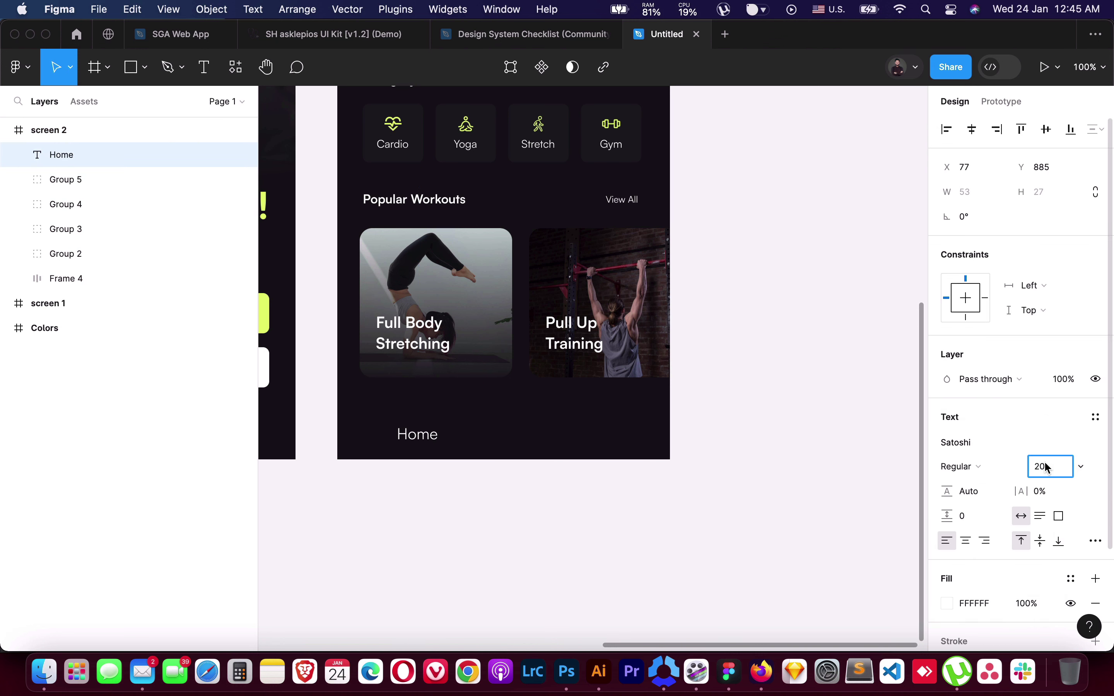
type("12")
key("Return")
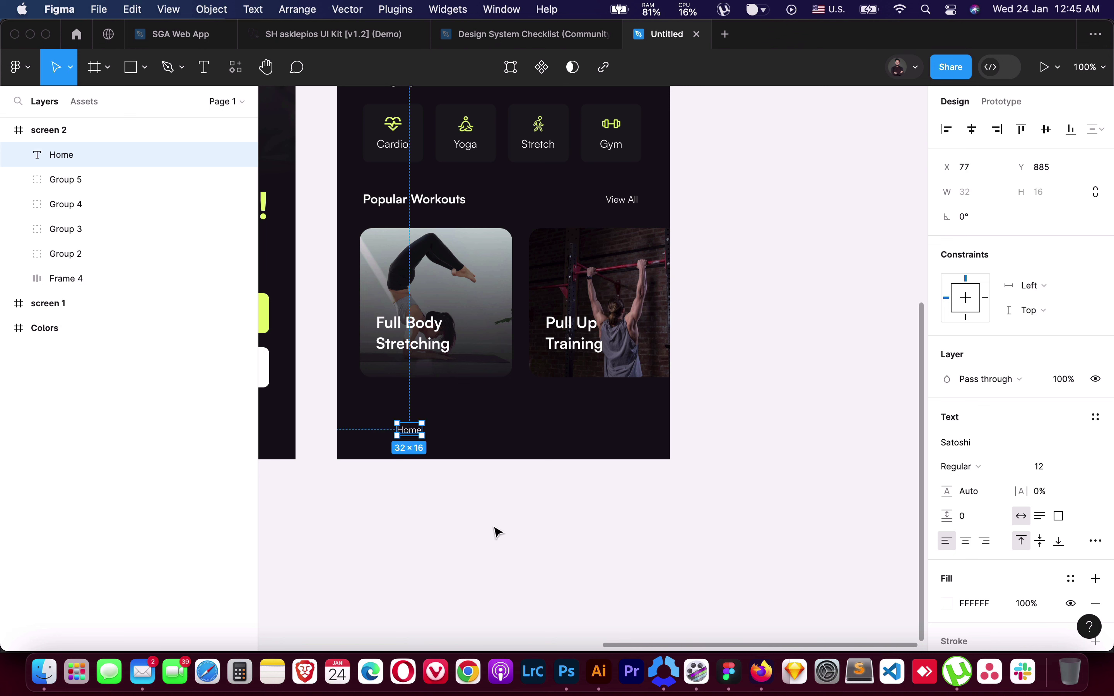
Wrap the Home label in a vertical auto-layout frame
left_click(497, 530)
left_click(410, 437)
key("shift+a")
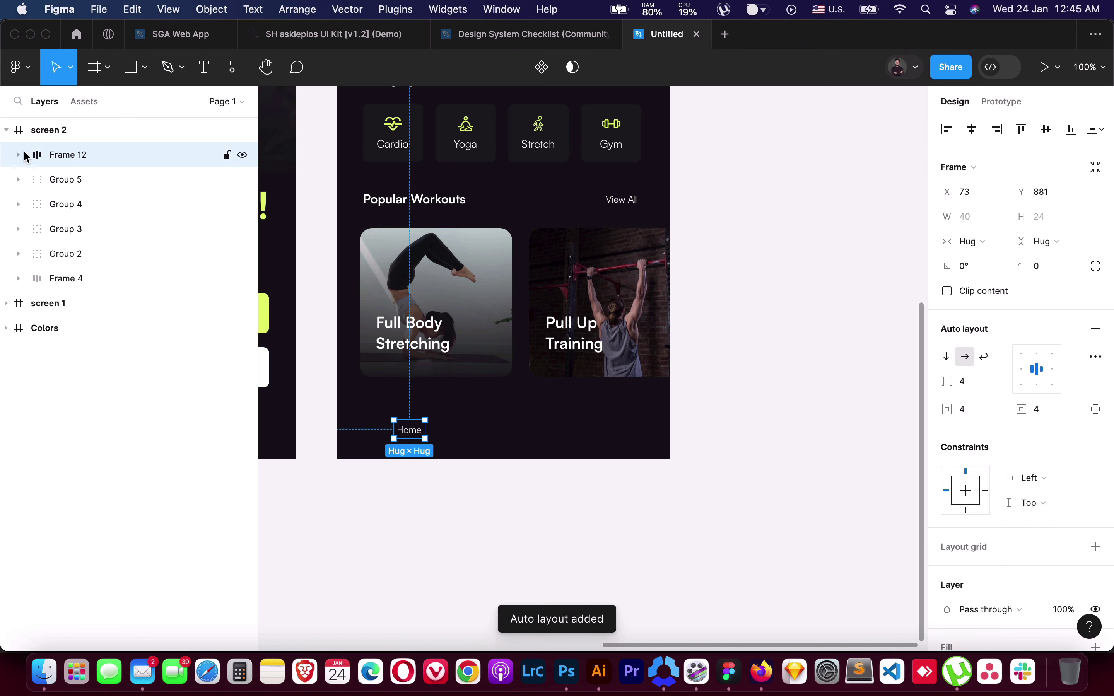
left_click(952, 358)
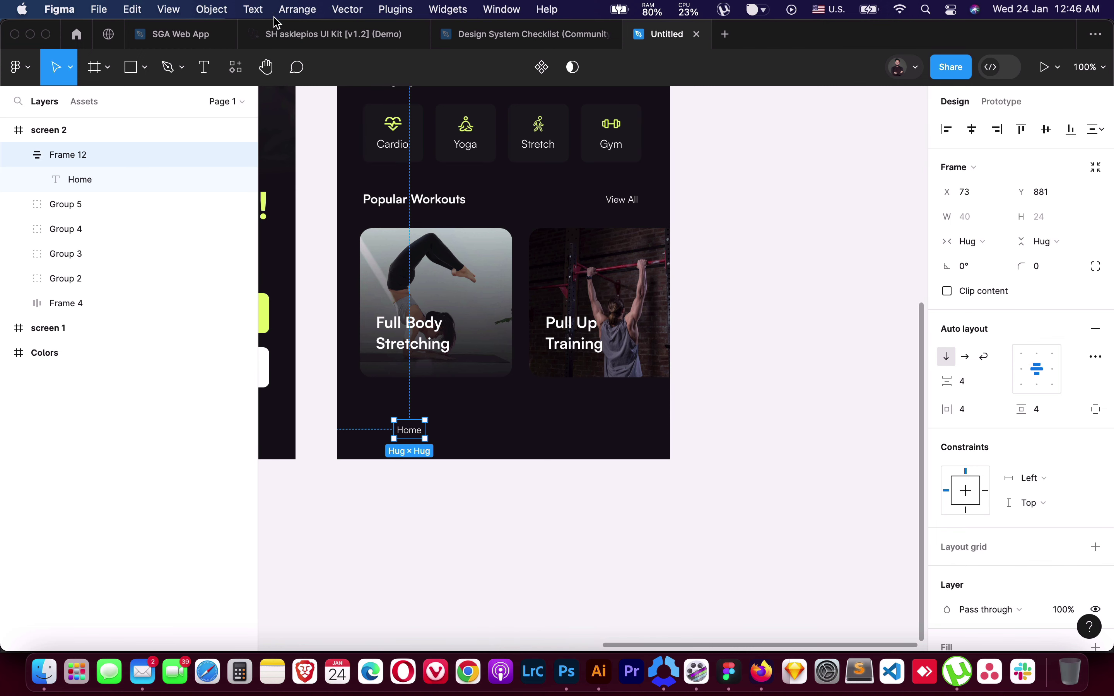
Insert a 24 × 24 baseline home icon from Iconify into the Home frame
left_click(389, 16)
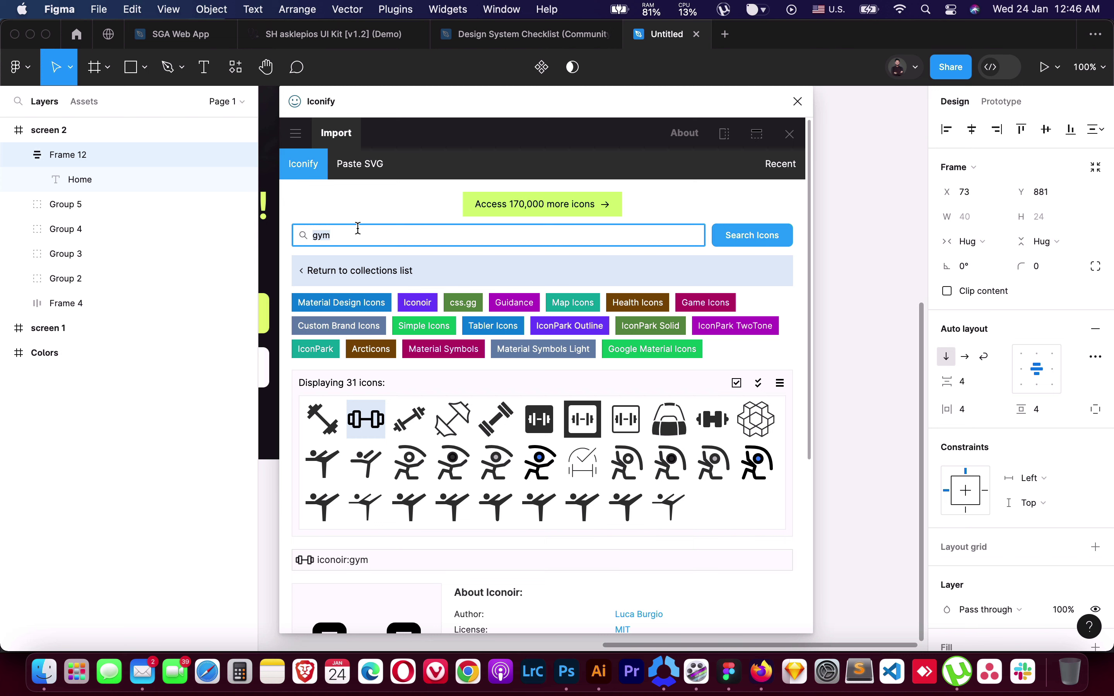
type("home")
key("Return")
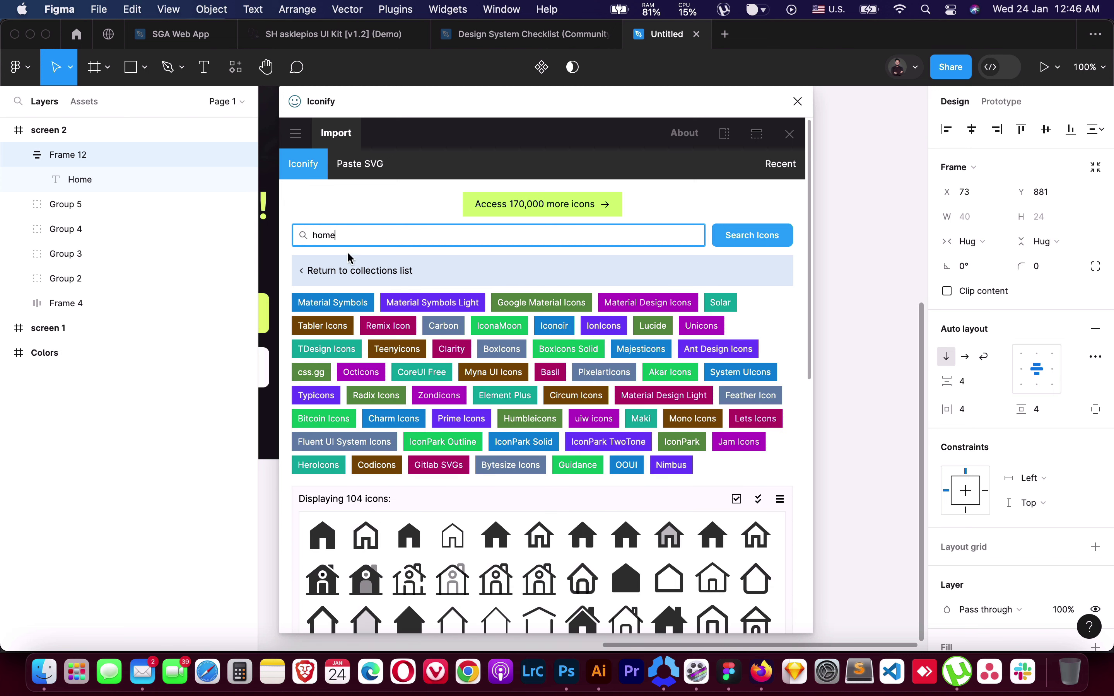
scroll(336, 345, "down", 3)
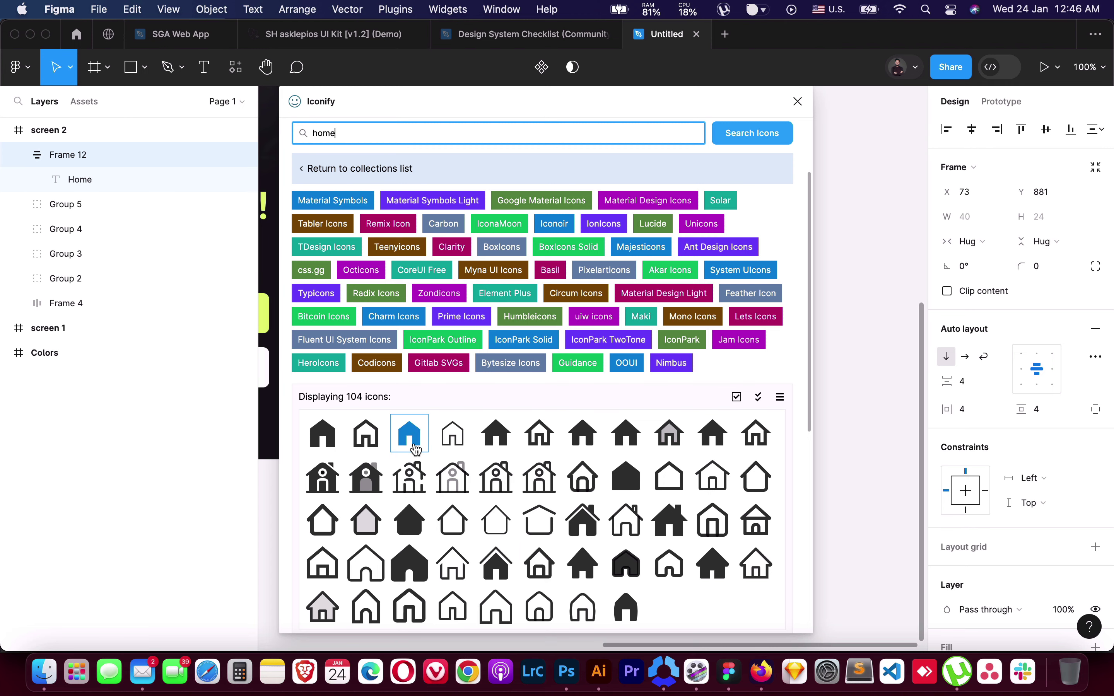
left_click(503, 437)
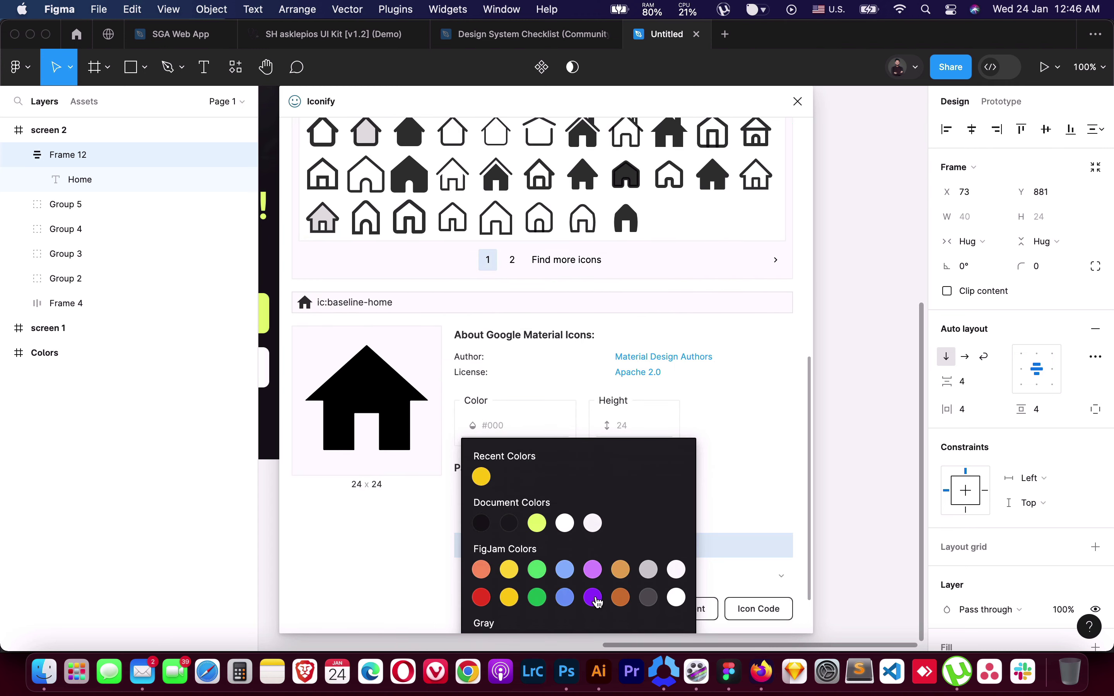
left_click(742, 630)
left_click(593, 614)
left_click(798, 101)
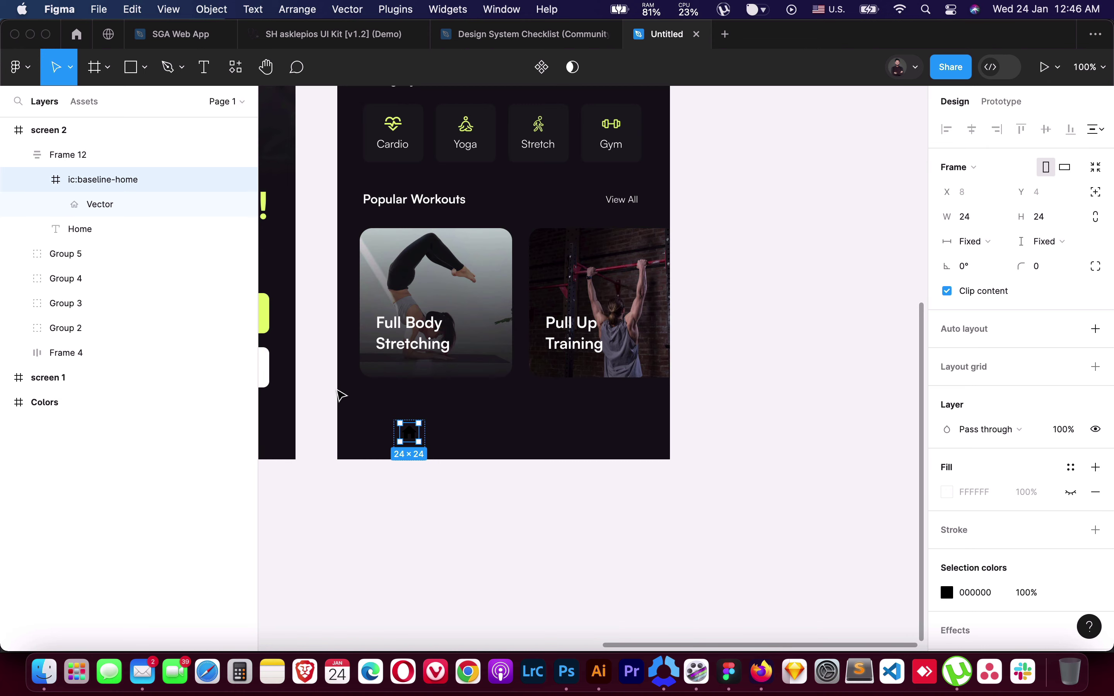
Colour the home icon white and select the icon-and-label Home item
left_click(1069, 593)
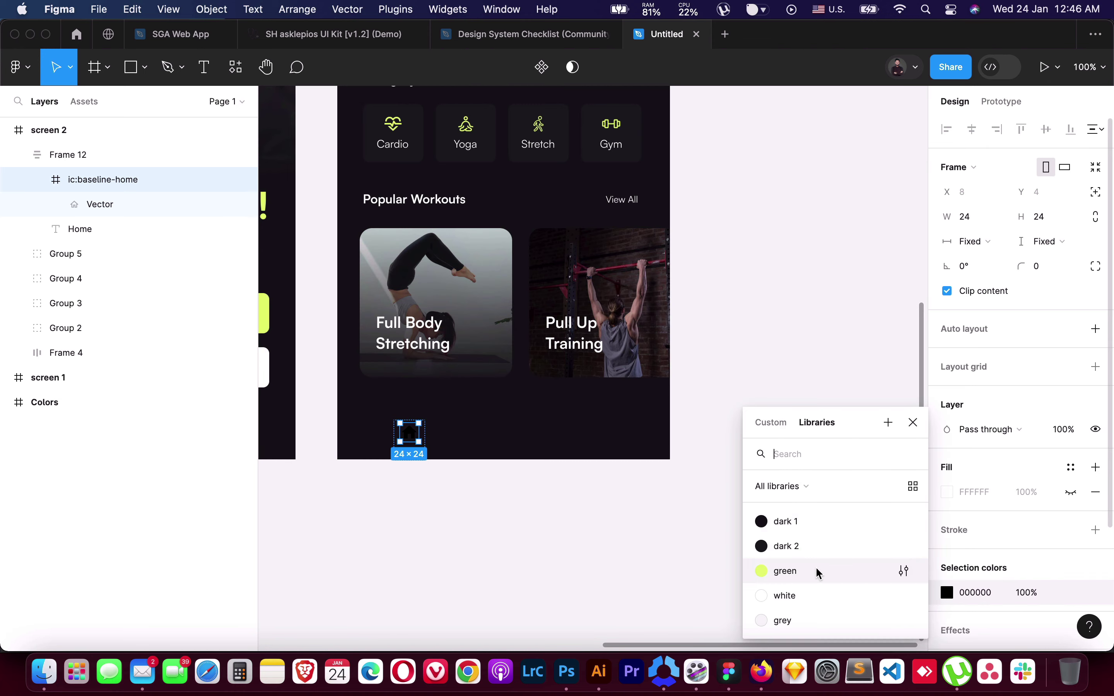
left_click(818, 595)
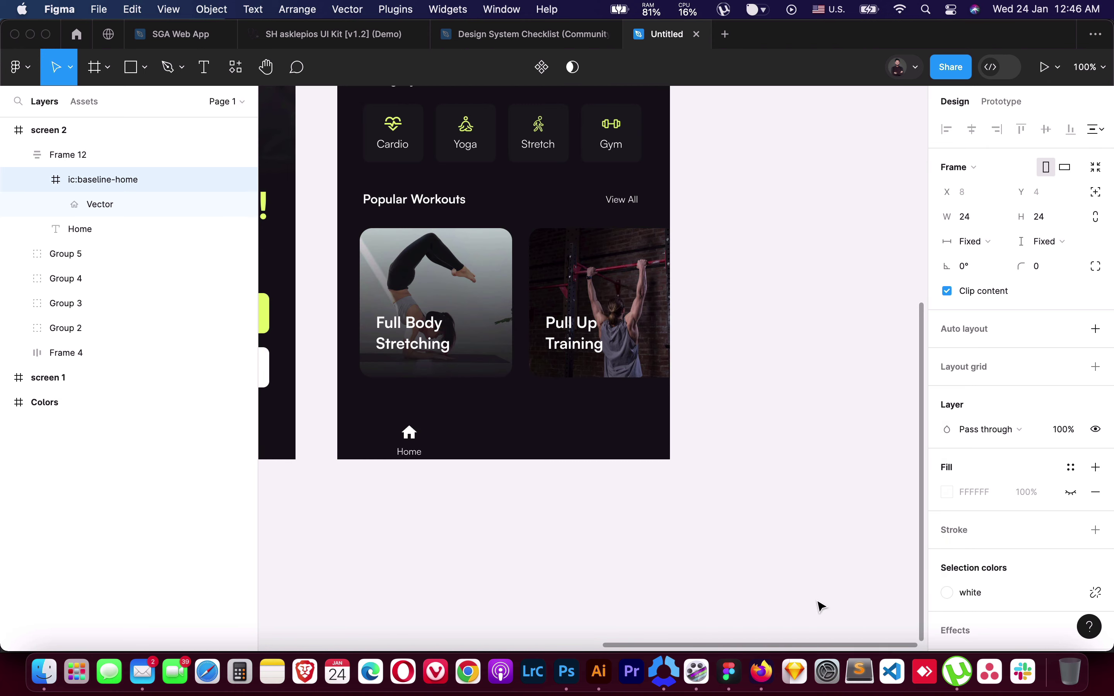
left_click(37, 179)
left_click(18, 155)
left_click(60, 157)
Give the Home item a fixed 52 × 52 size and align it under Cardio
left_click_drag(410, 435, 390, 417)
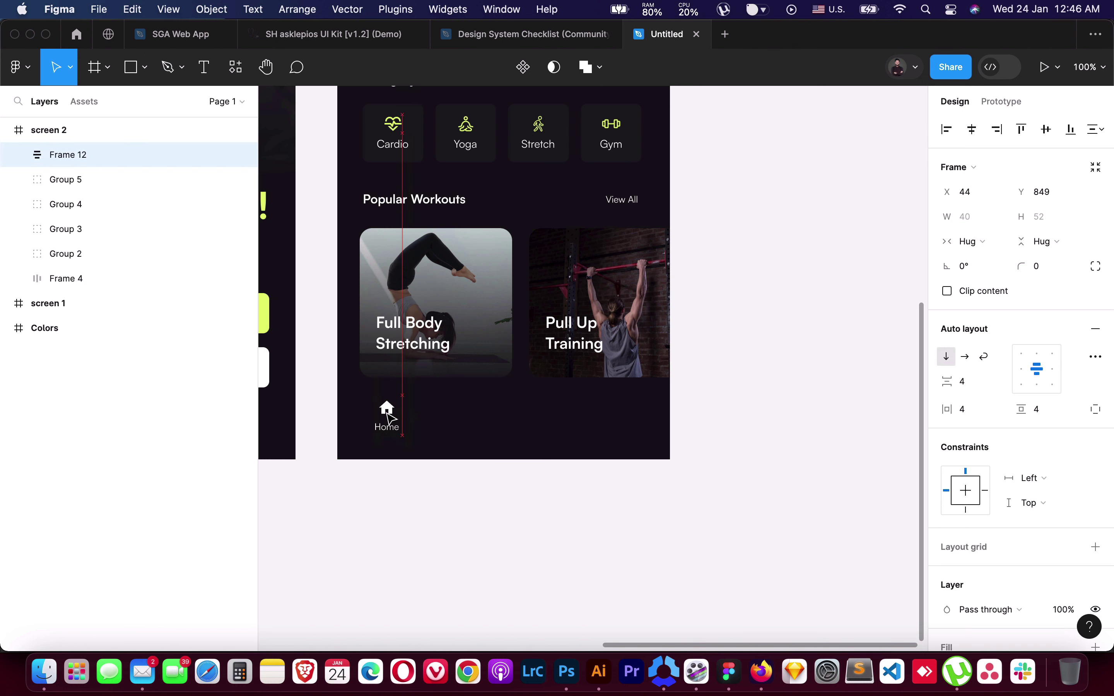
left_click(972, 242)
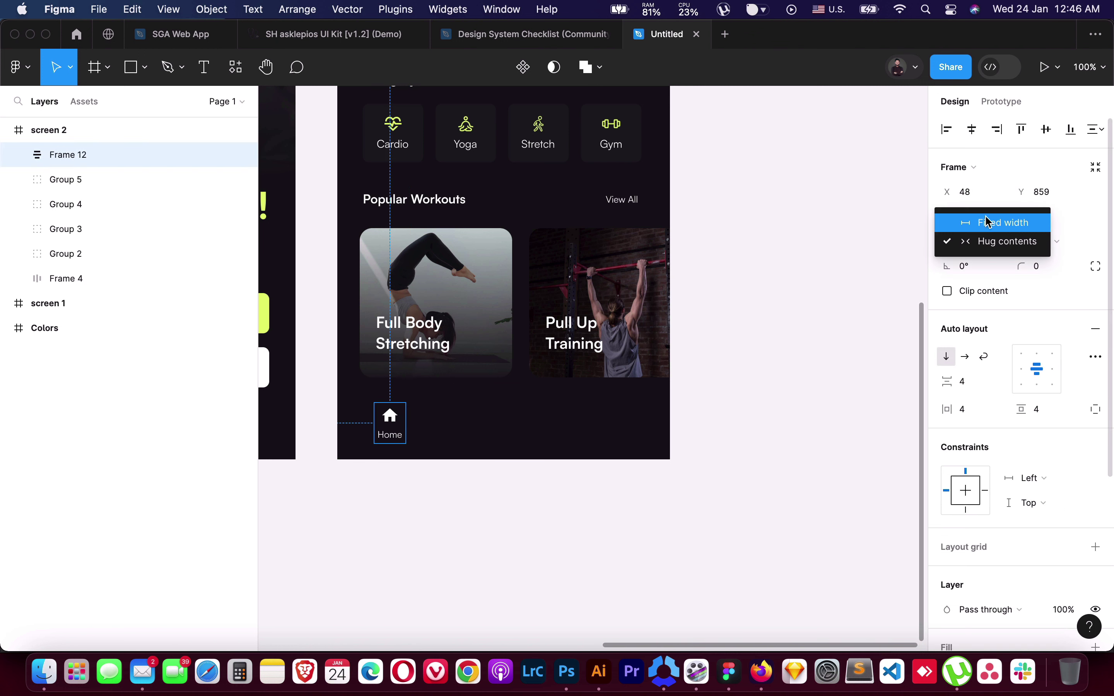
left_click(1045, 242)
left_click(1036, 223)
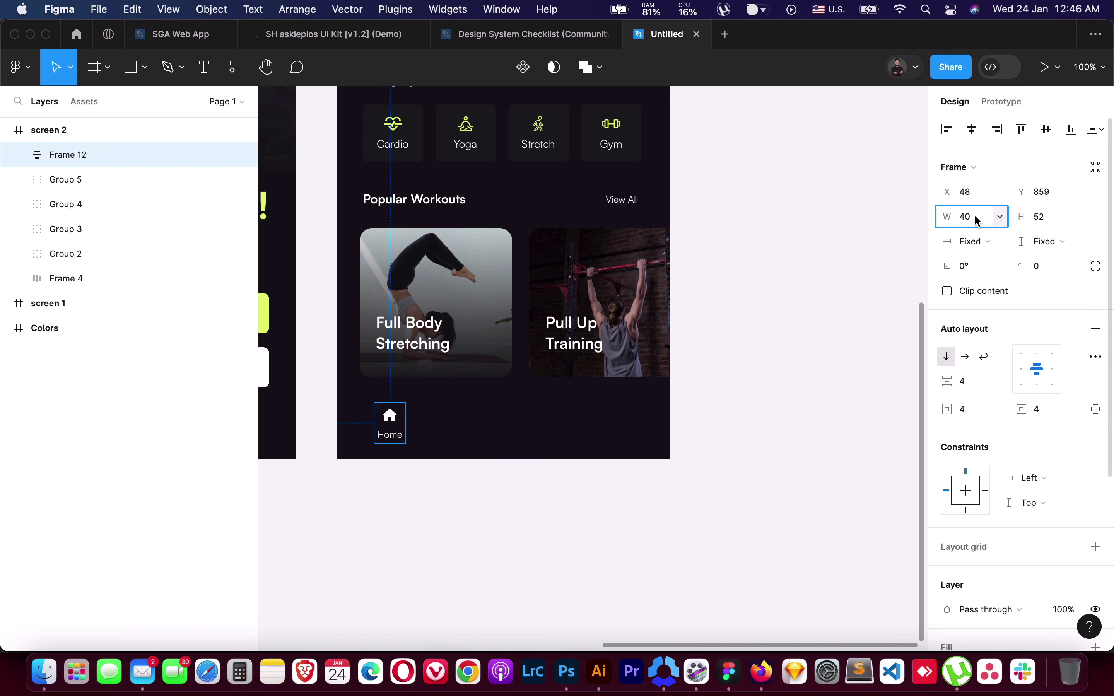
left_click(979, 220)
key("Tab")
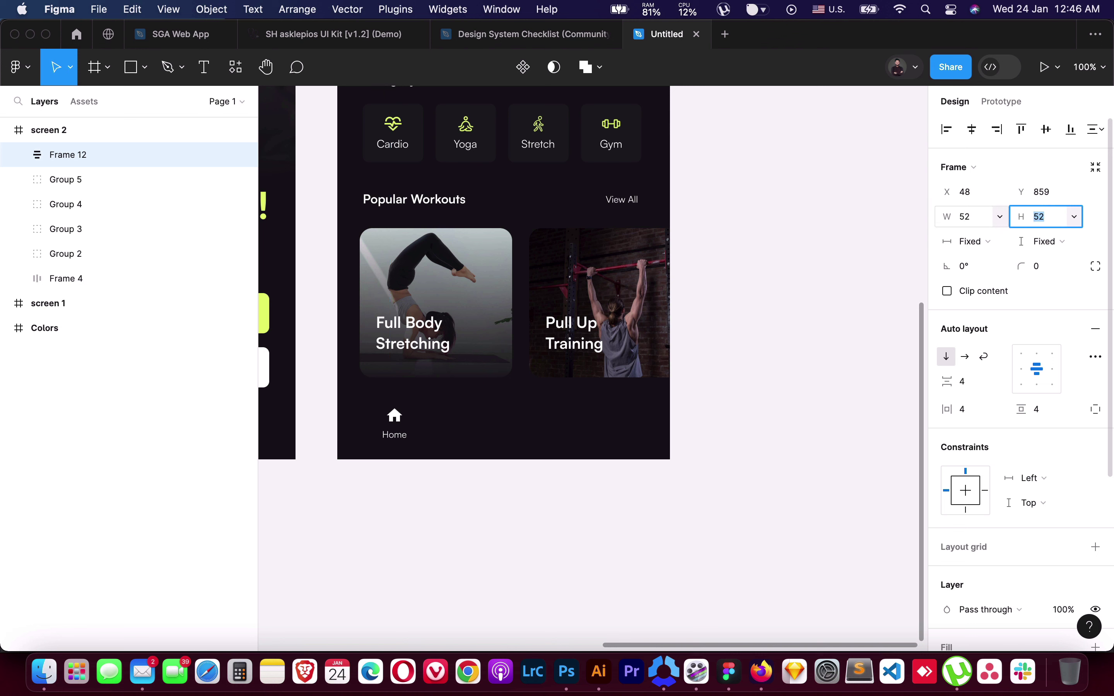
left_click(440, 522)
left_click_drag(398, 428, 415, 428)
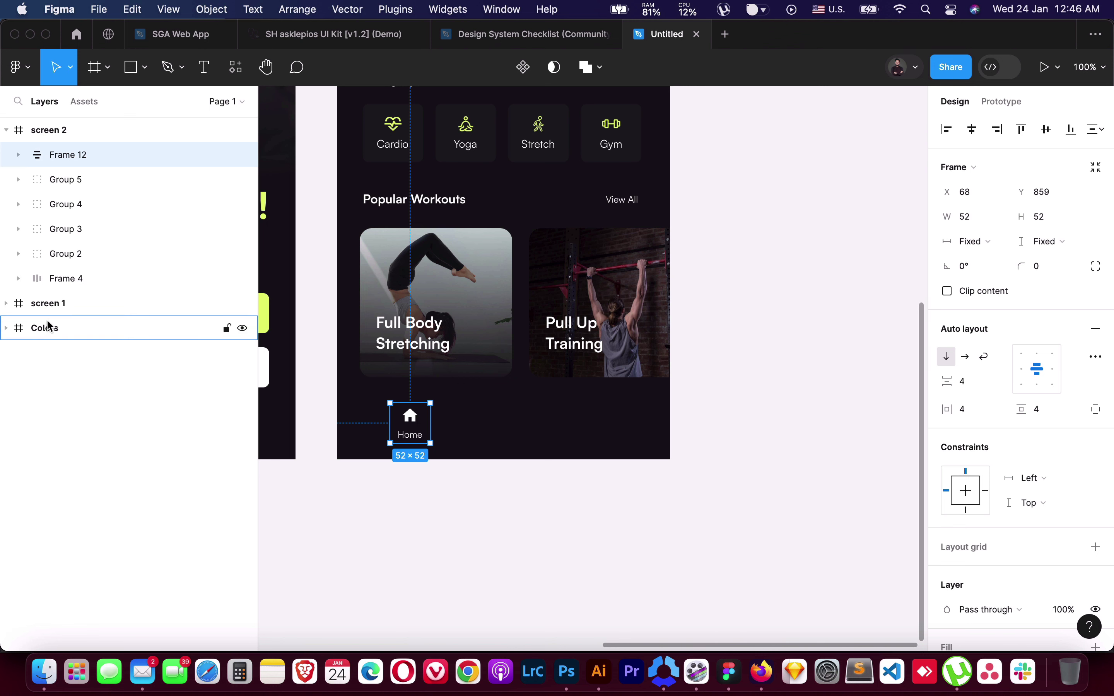
mouse_move(76, 287)
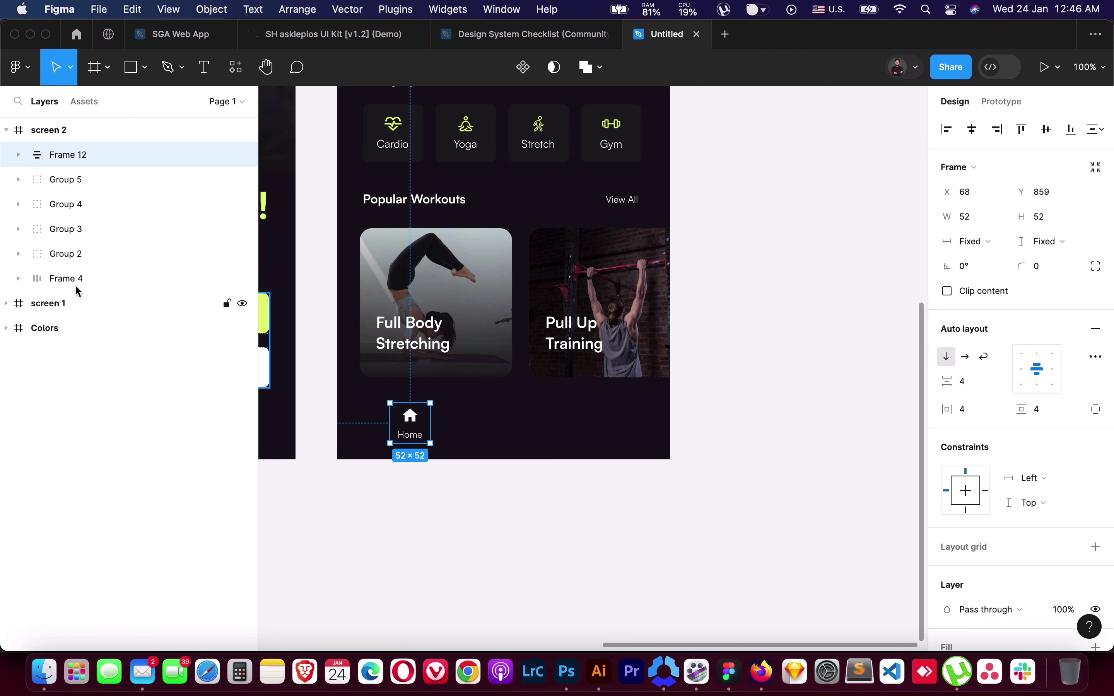
Wrap the Home item in auto layout and duplicate it into a row of four
key("shift+a")
left_click(96, 181)
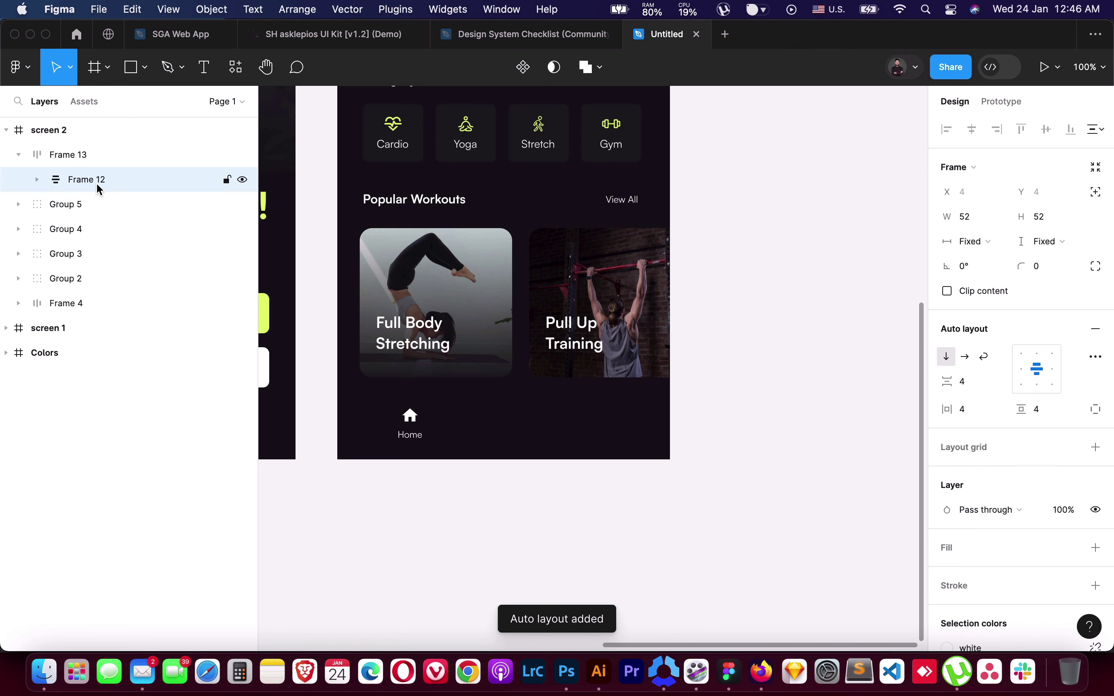
key("super+d")
key("super+d")
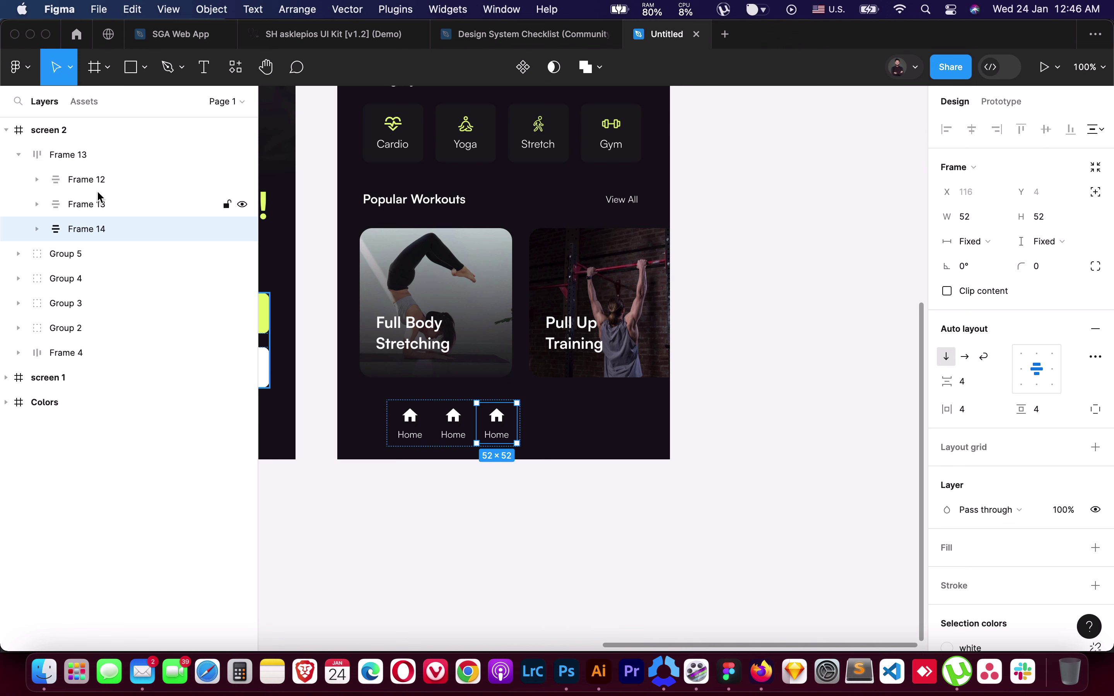
key("super+d")
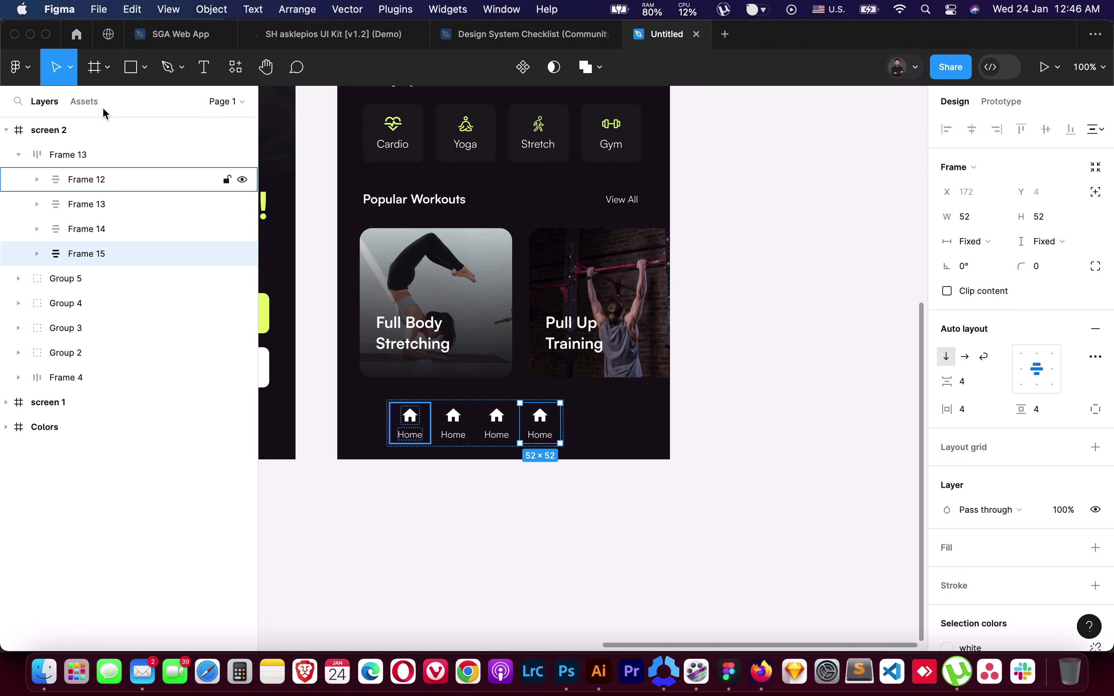
left_click(46, 154)
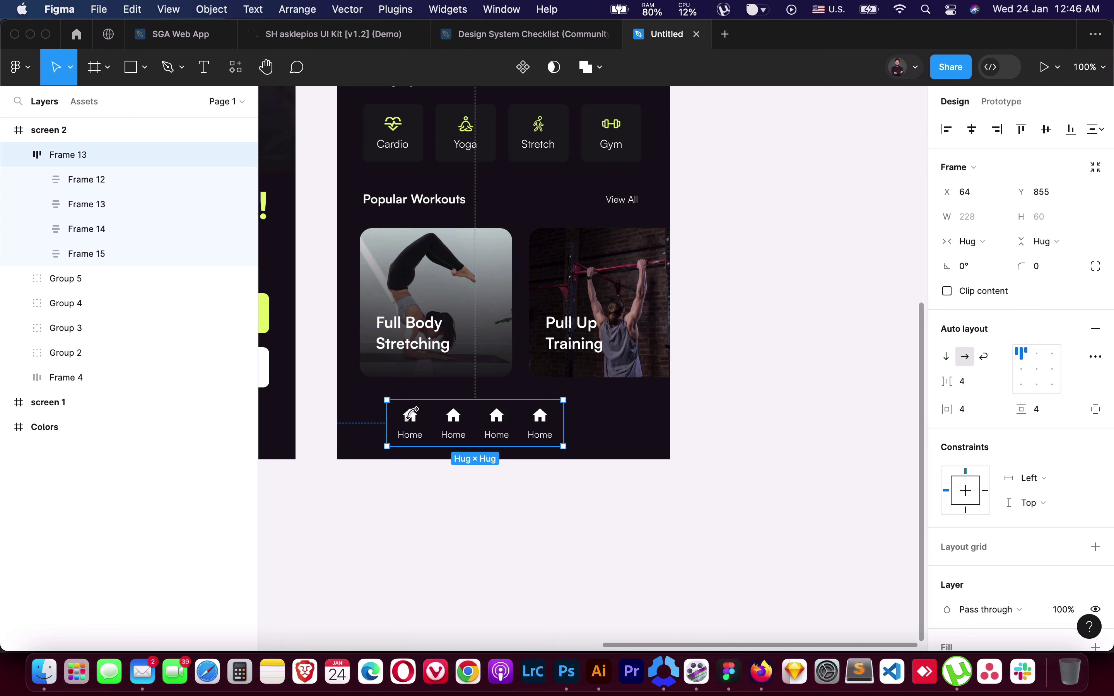
Rename the second, third and fourth nav labels to Insights, Activity and Profile
left_click(453, 424)
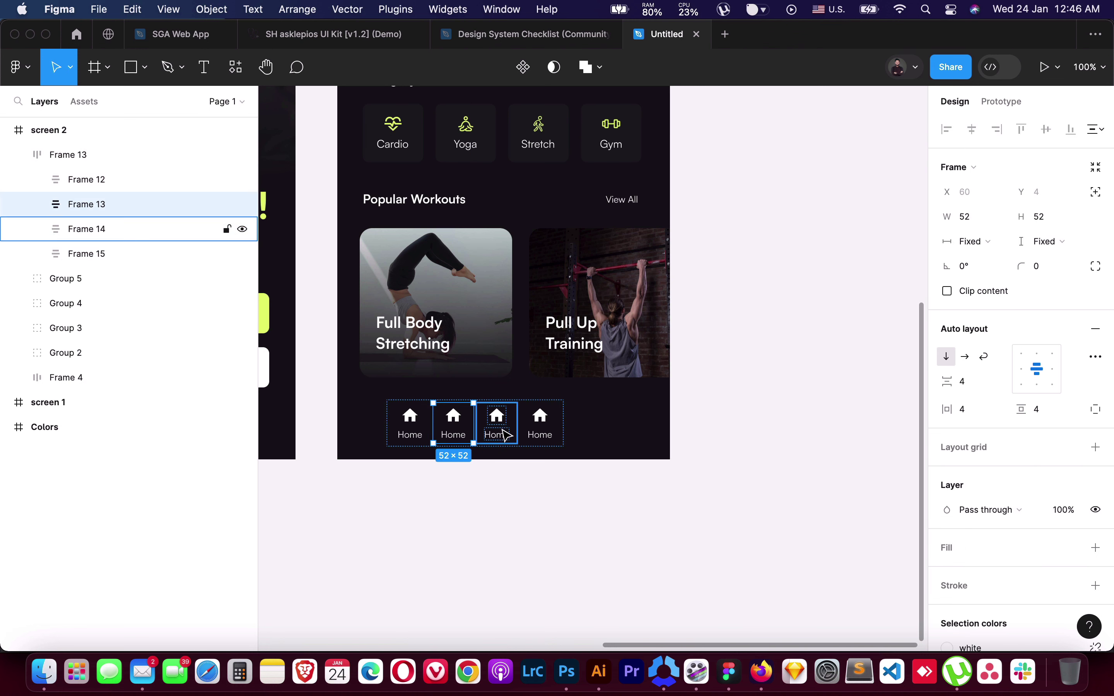
double_click(451, 435)
type("Insights")
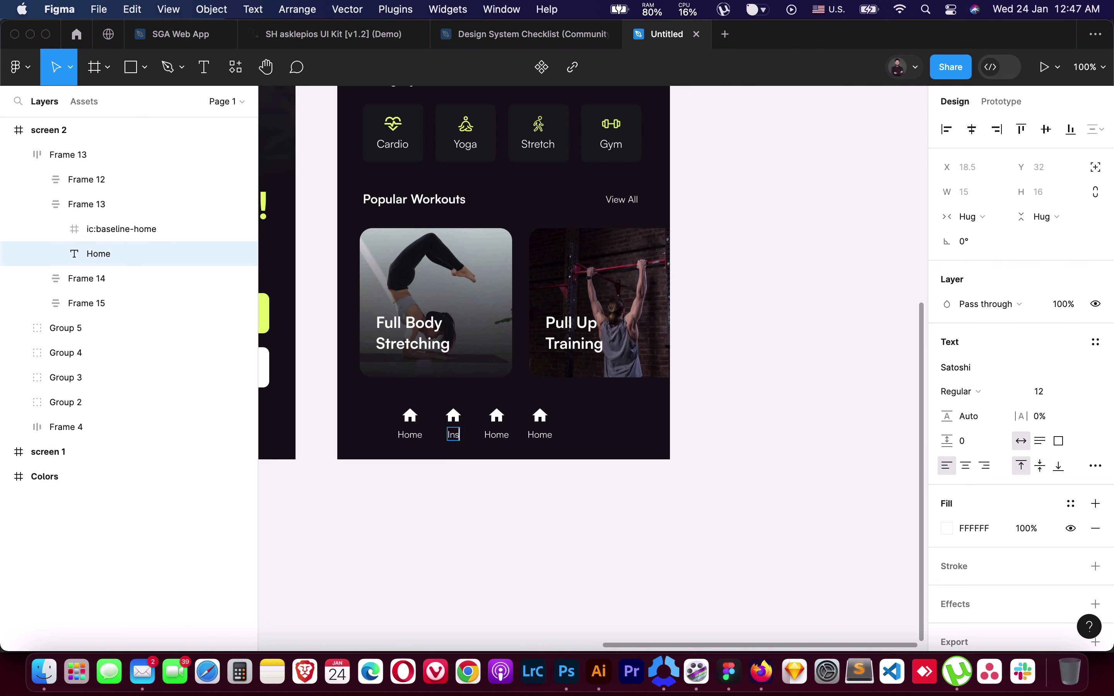
double_click(499, 438)
type("Acti")
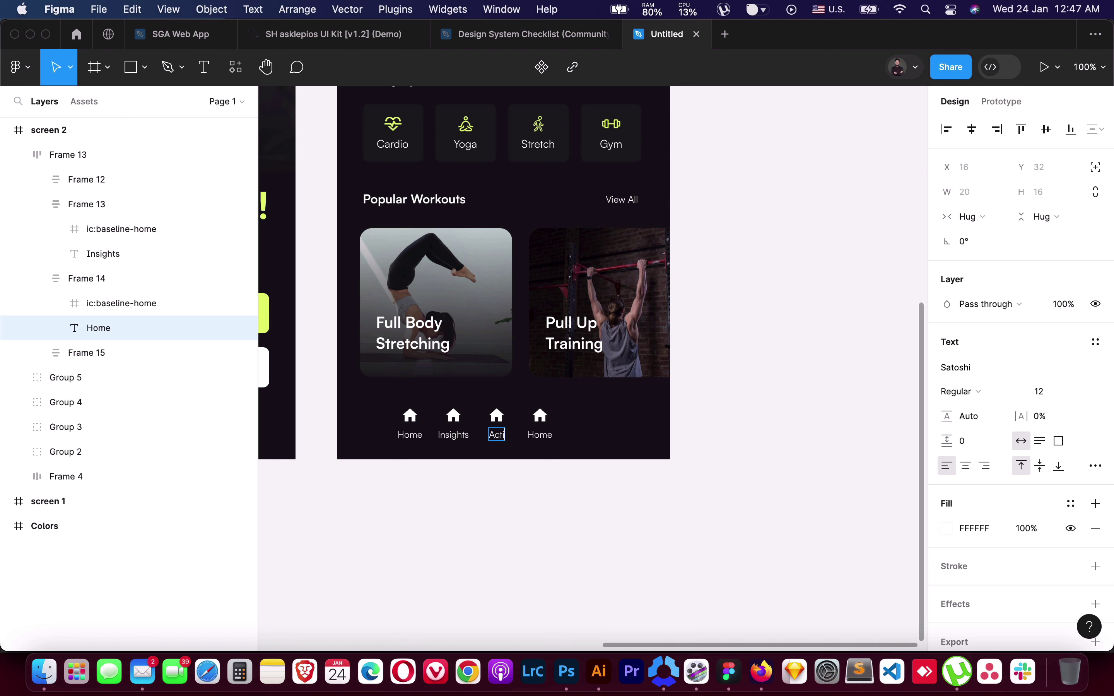
type("vity")
double_click(548, 437)
type("Profil")
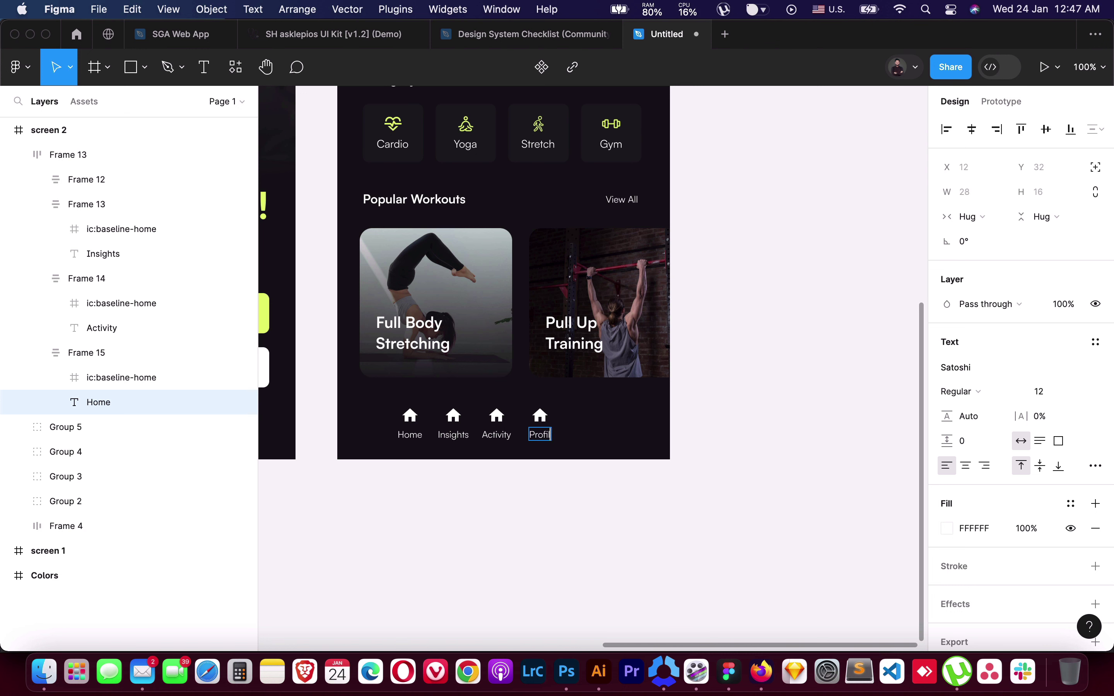
type("e")
key("Escape")
Set all four nav items' width to Fill container
left_click(46, 204)
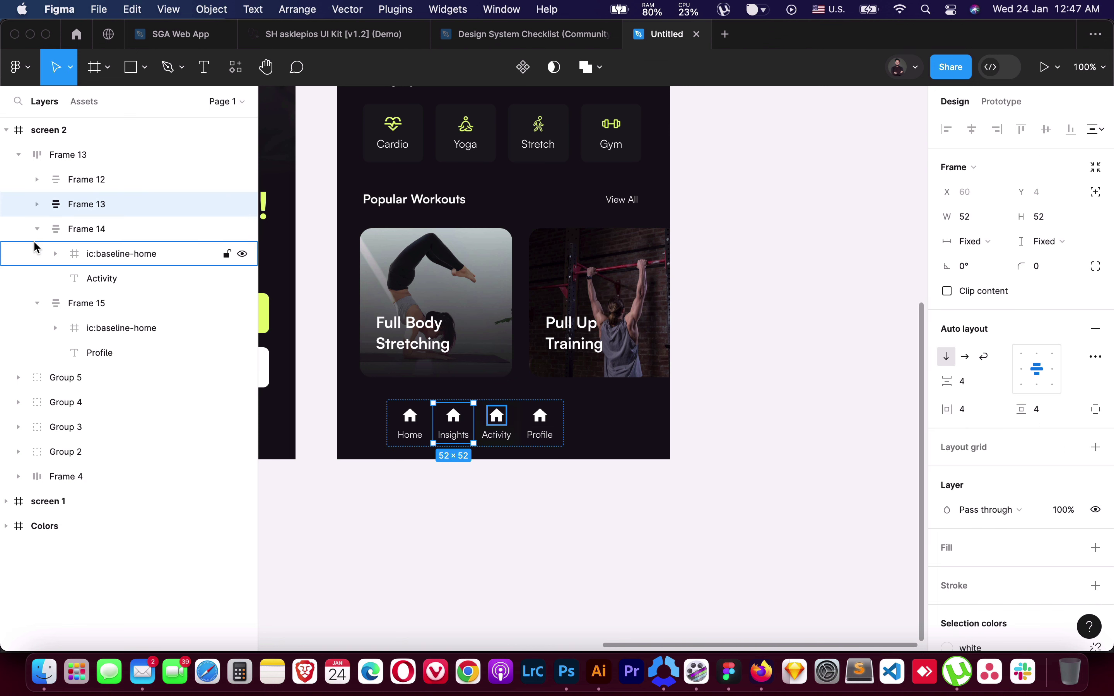
left_click(37, 229)
left_click(69, 254)
left_click(88, 179, "shift")
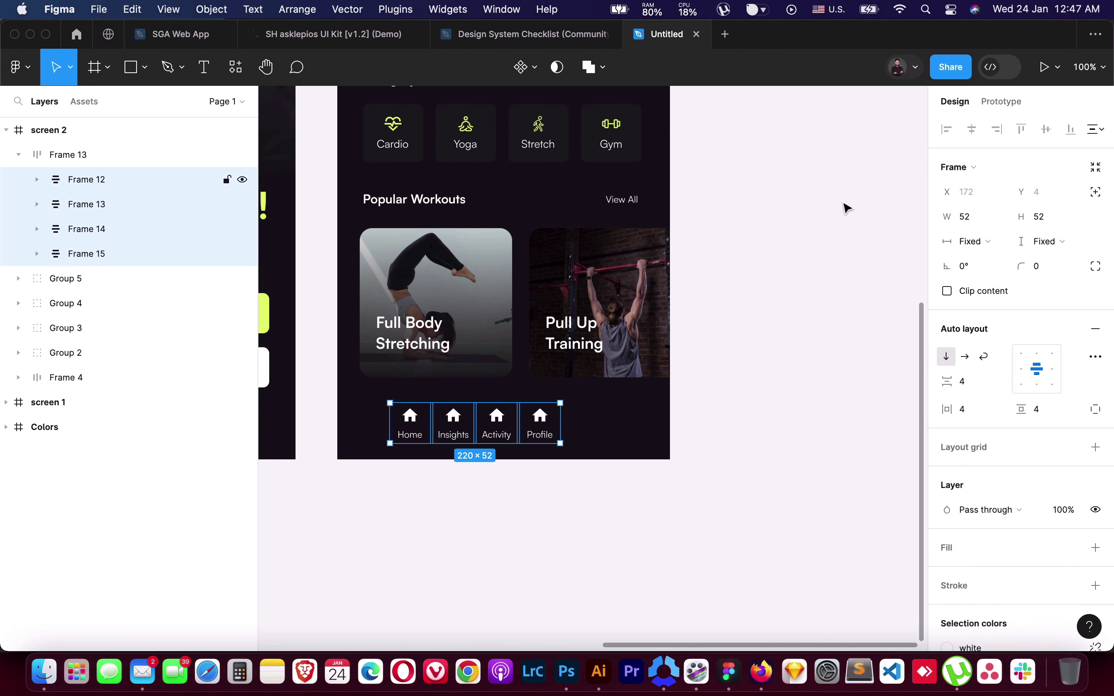
left_click(990, 242)
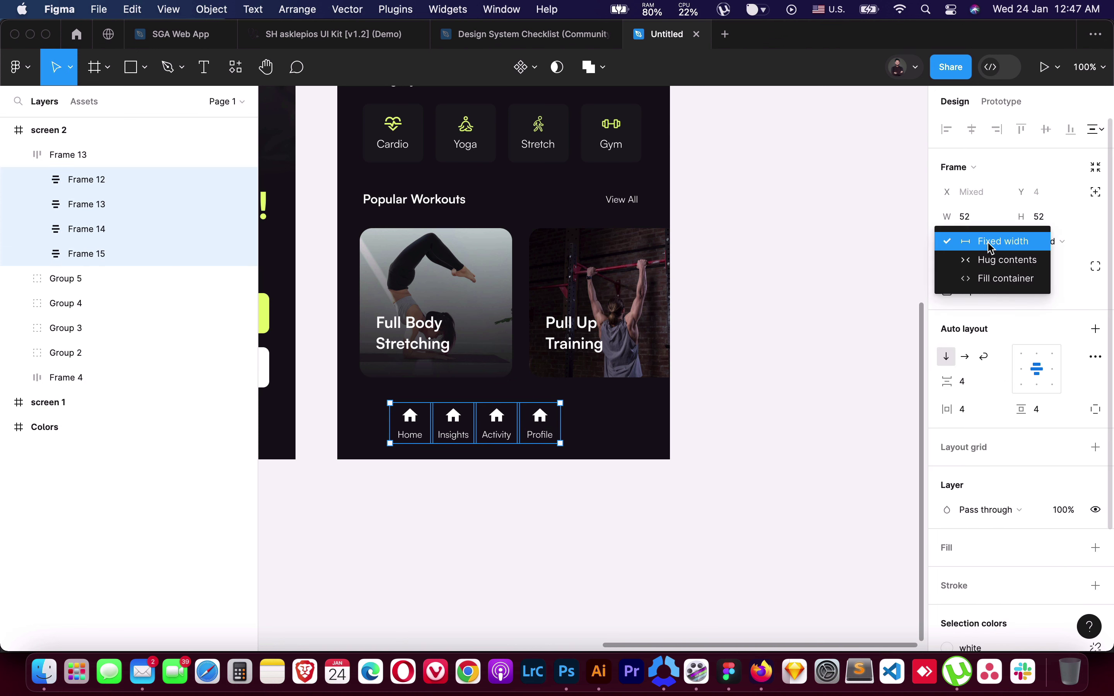
left_click(998, 259)
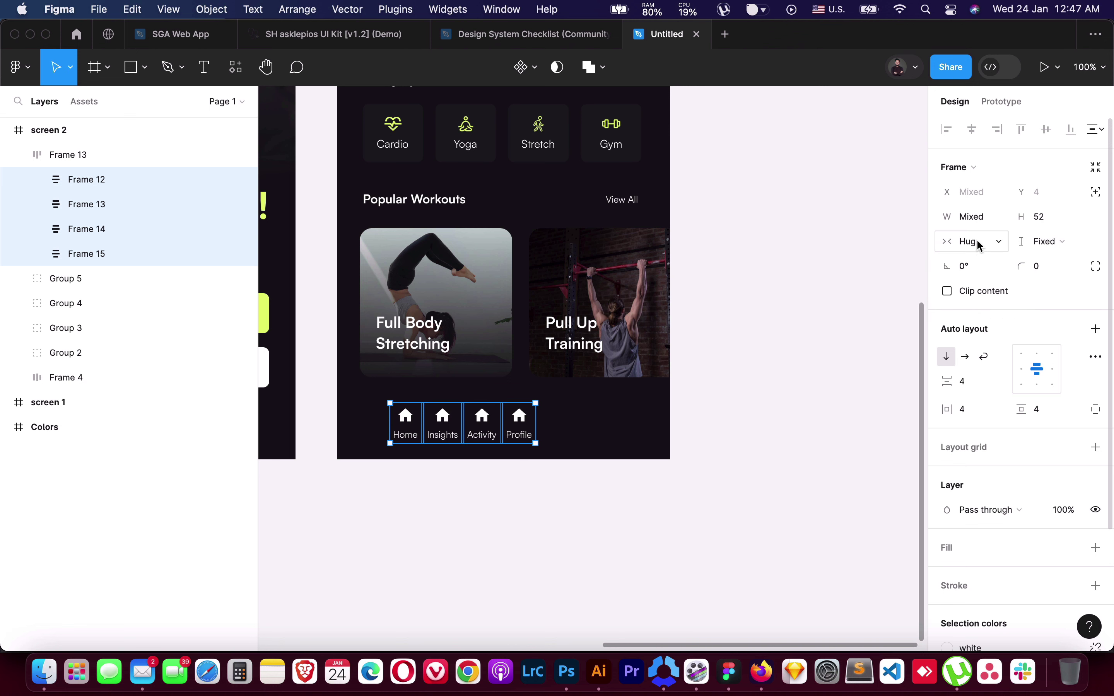
left_click(981, 245)
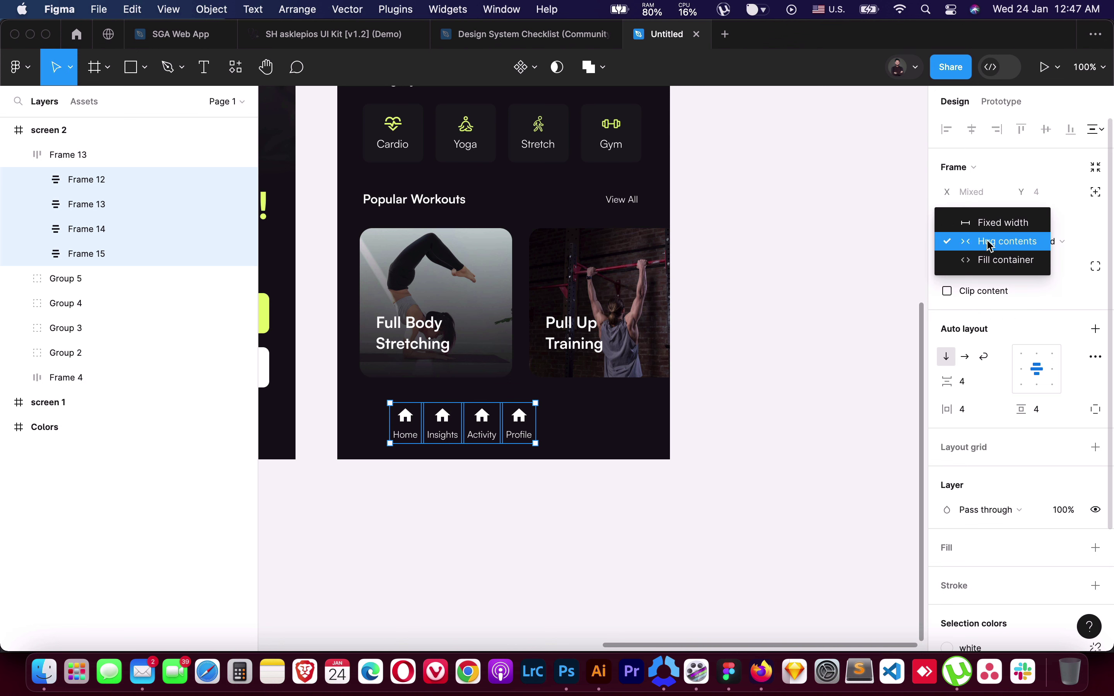
left_click(1003, 259)
Give the nav bar a dark 2 fill, X 0, full 430 width and a Bottom constraint
left_click(50, 155)
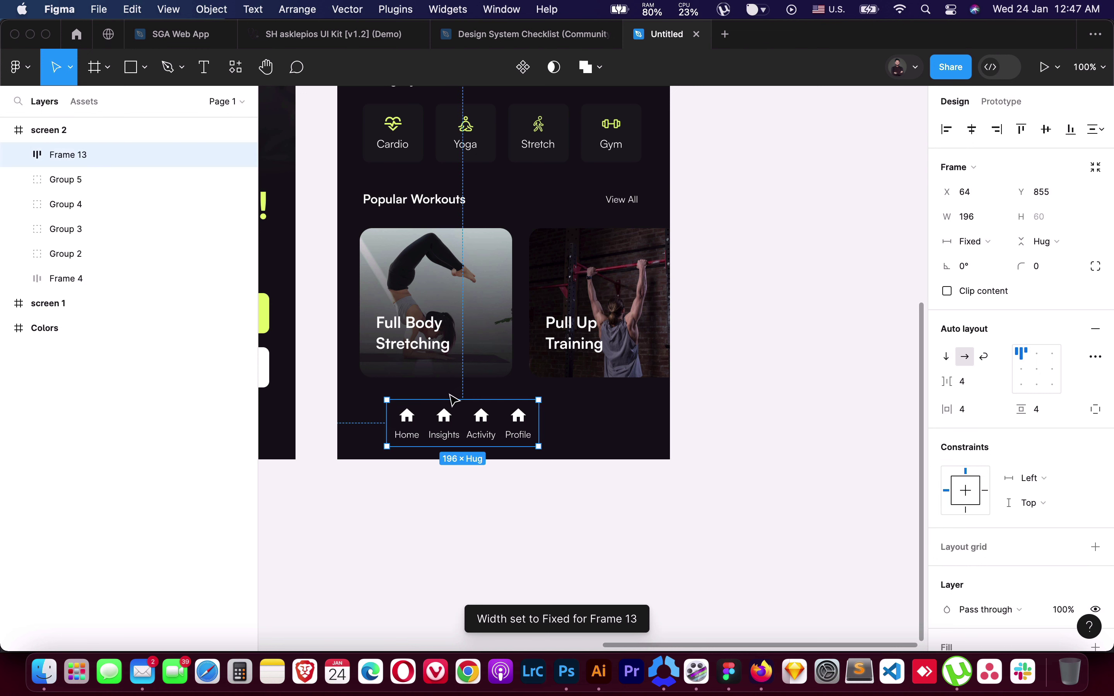
left_click(947, 129)
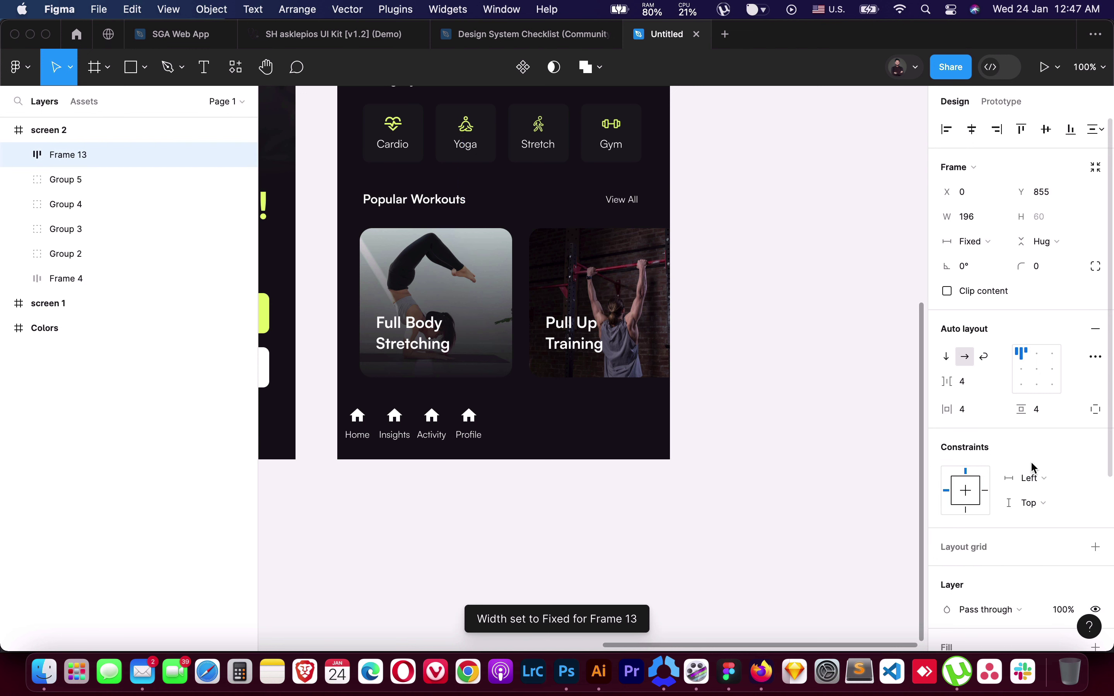
scroll(1061, 527, "down", 5)
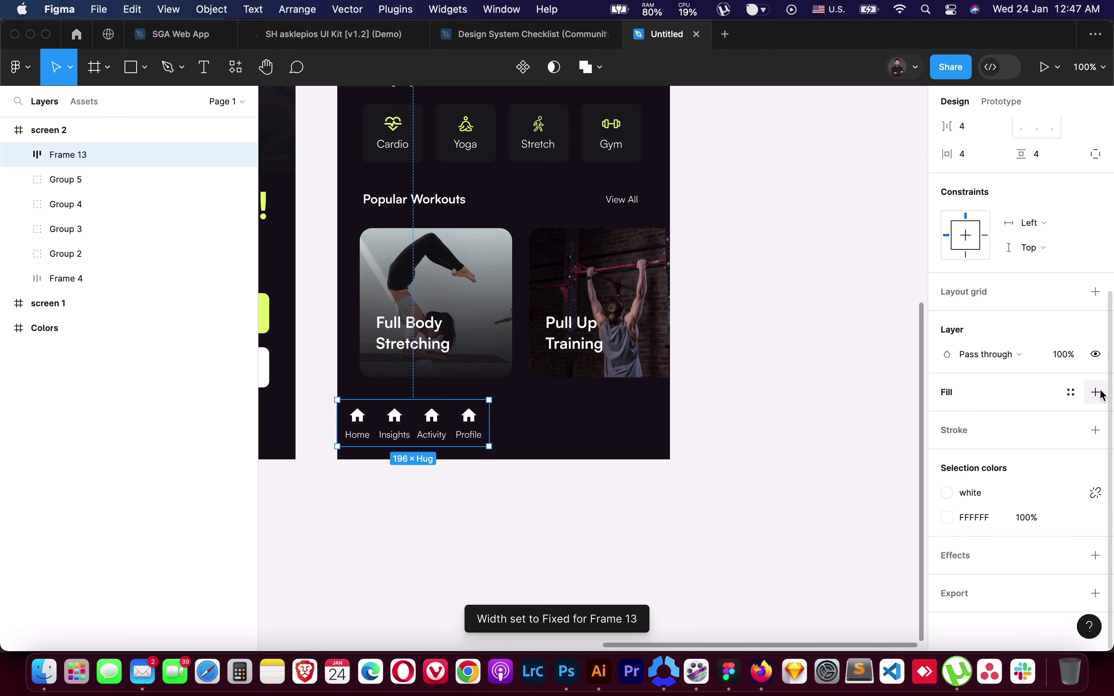
left_click(1097, 393)
left_click(784, 520)
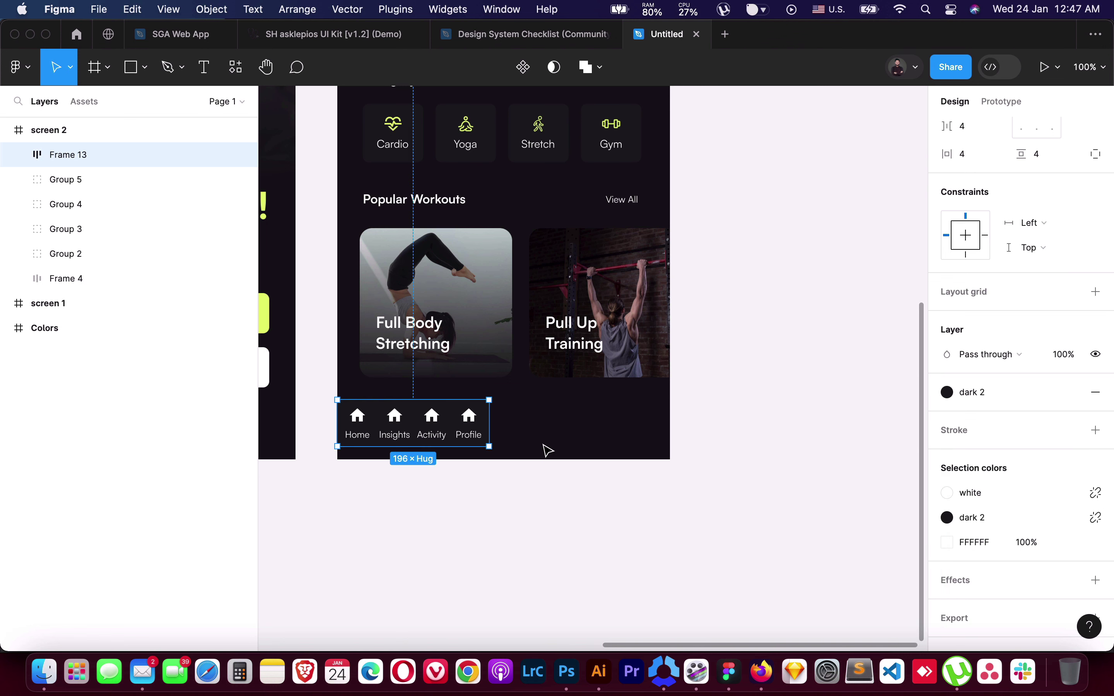
left_click_drag(483, 419, 671, 423)
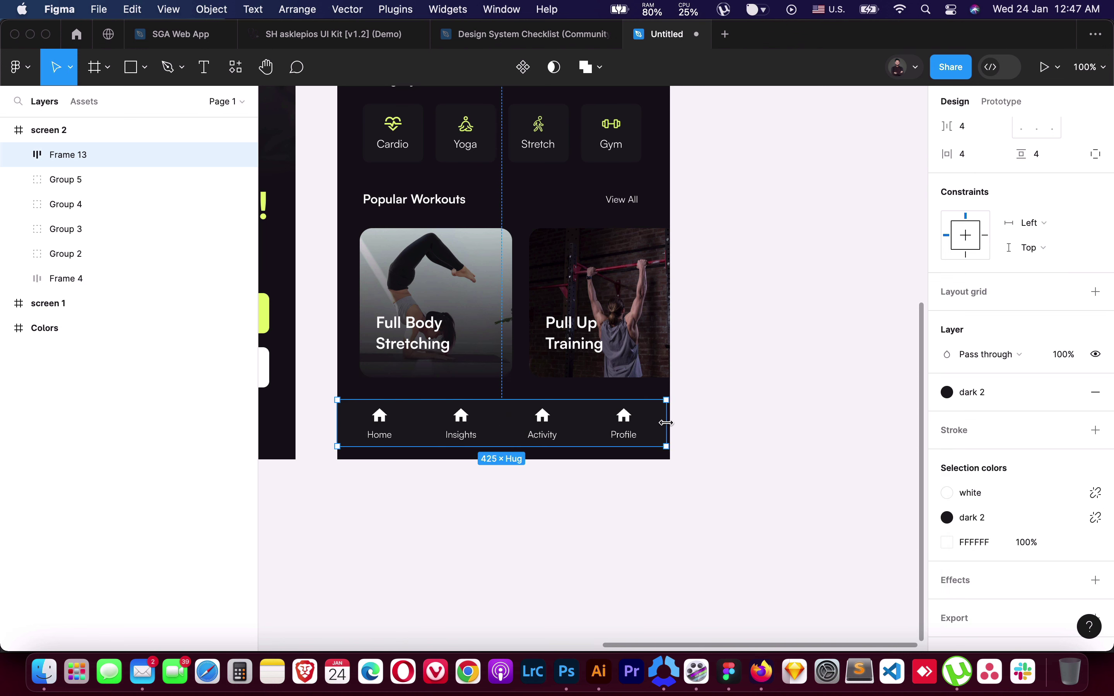
scroll(1036, 174, "up", 5)
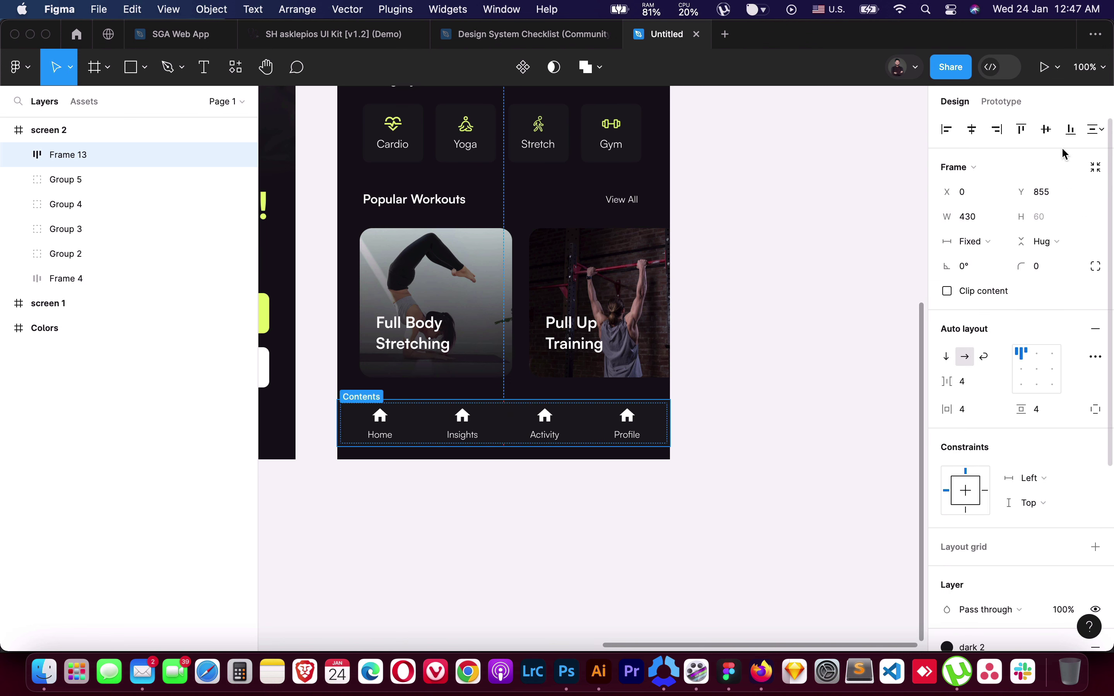
left_click(1070, 131)
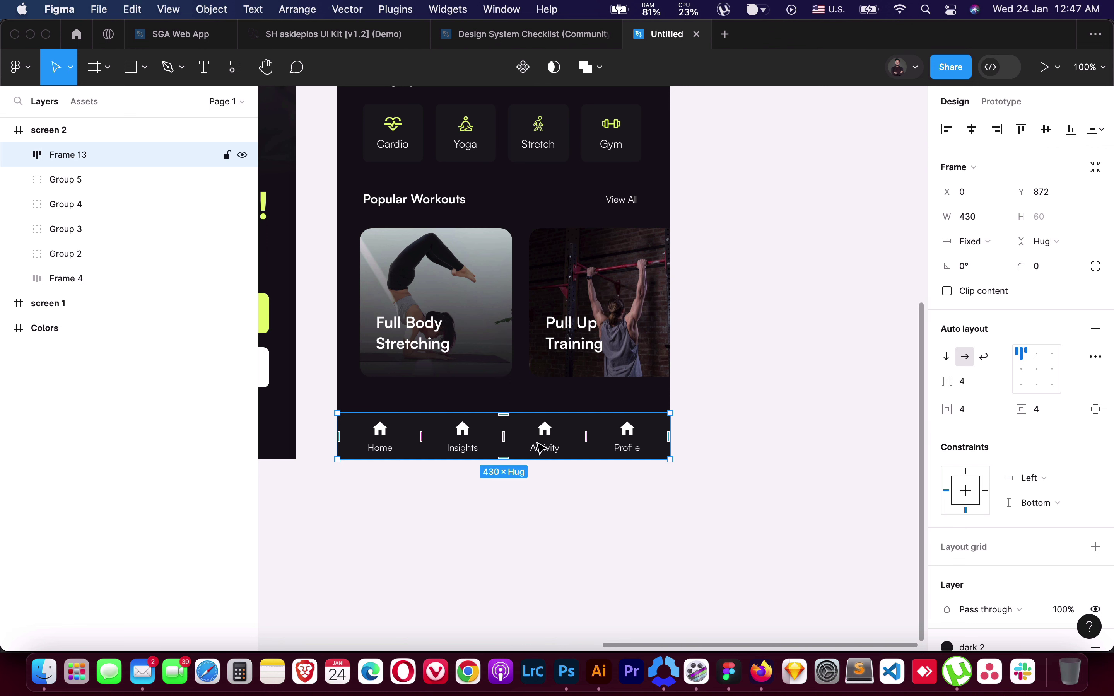
left_click(683, 388)
Set the nav bar padding to 0 horizontal and 12 vertical
scroll(684, 398, "up", 3)
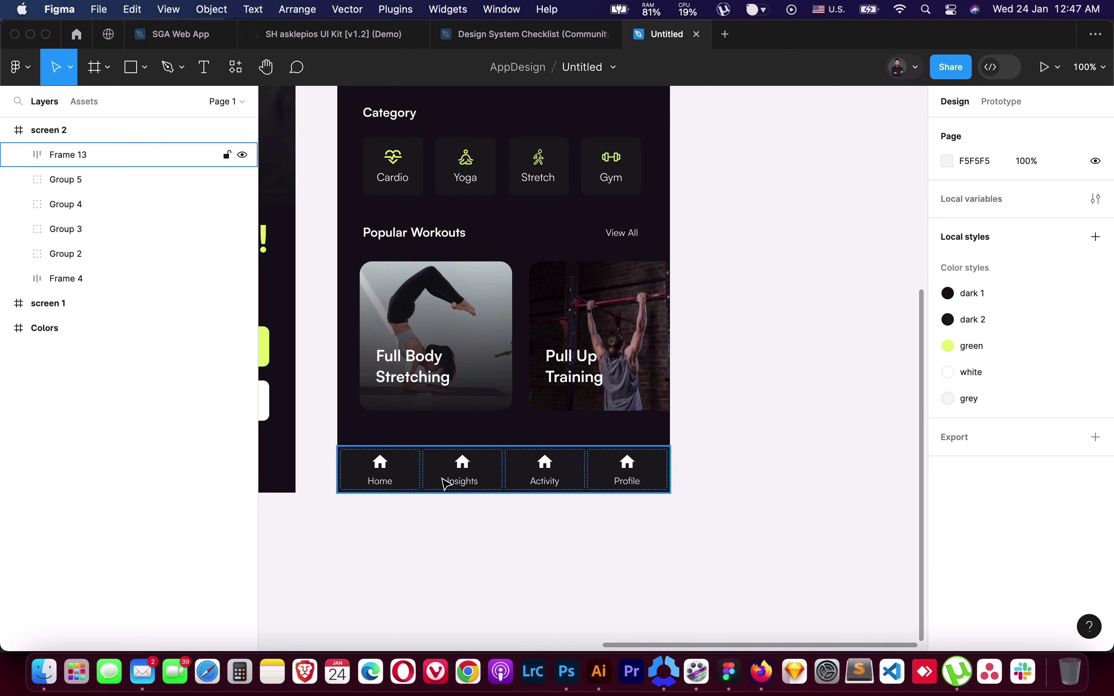
left_click(488, 474)
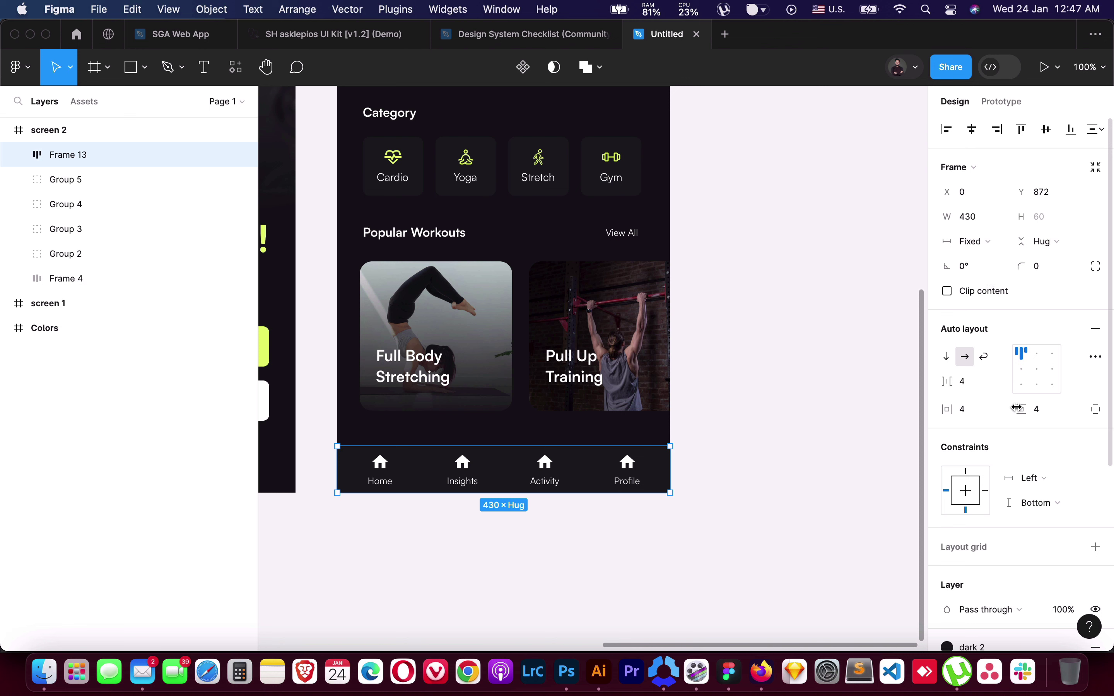
scroll(1000, 479, "down", 3)
left_click(969, 336)
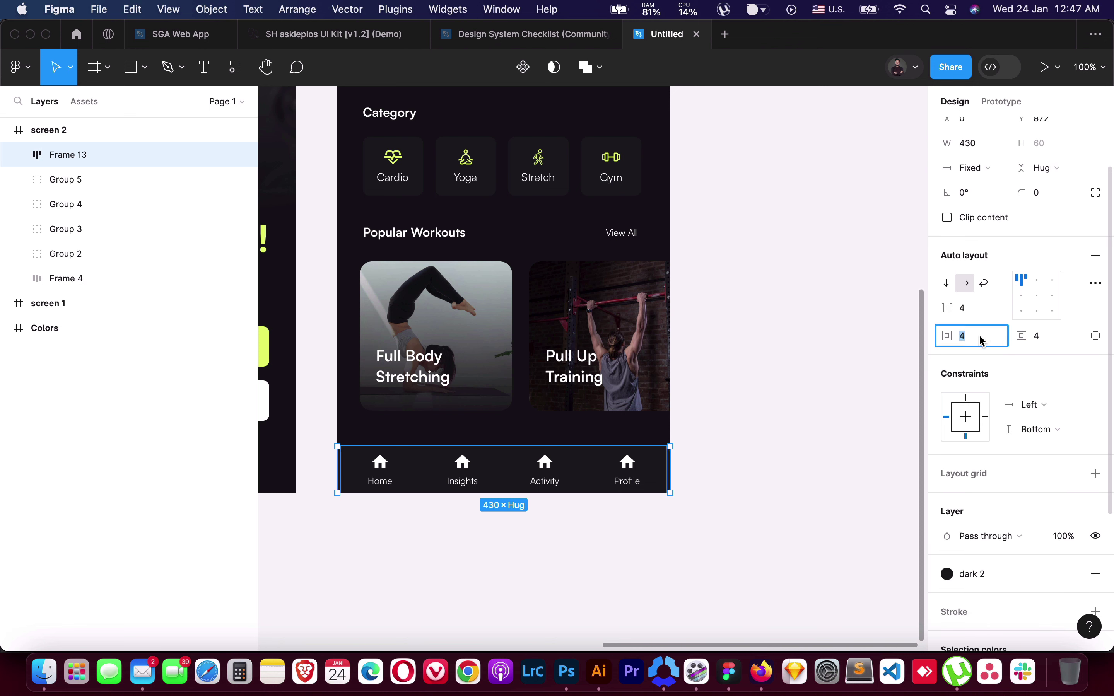
type("0")
key("Tab")
key("Up")
key("Up")
key("Up")
key("Up")
key("Up")
key("Up")
key("Up")
key("Up")
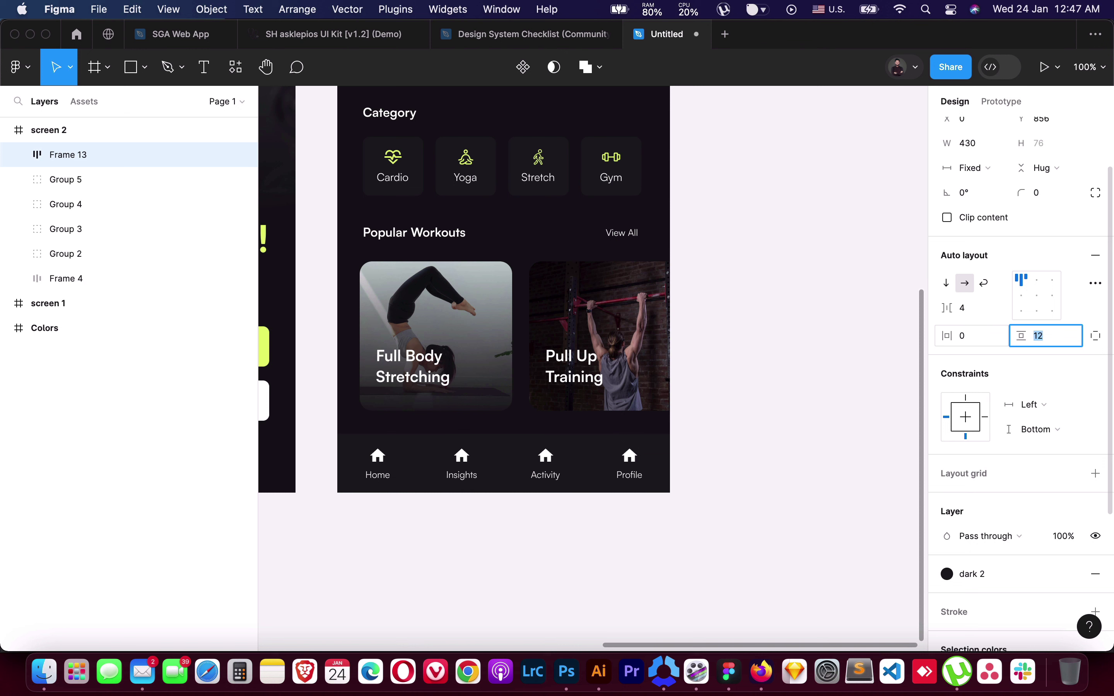
key("Up")
key("Down")
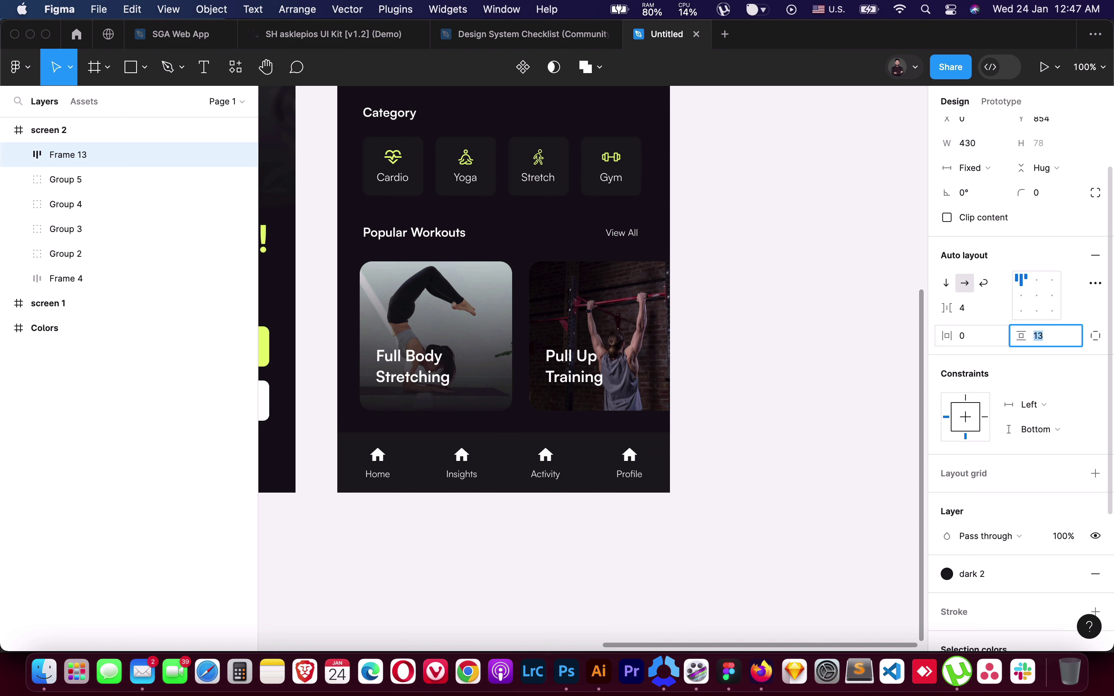
double_click(386, 460)
Colour the Home tab's icon and label with the green style
scroll(686, 465, "down", 5)
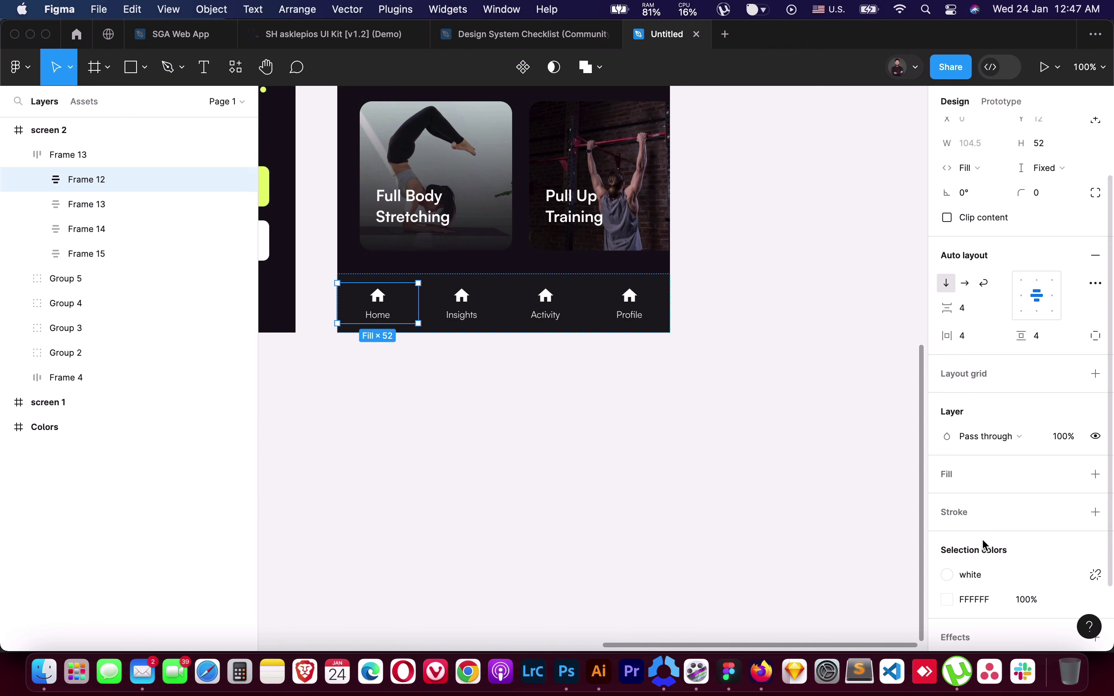
left_click(1014, 576)
left_click(783, 571)
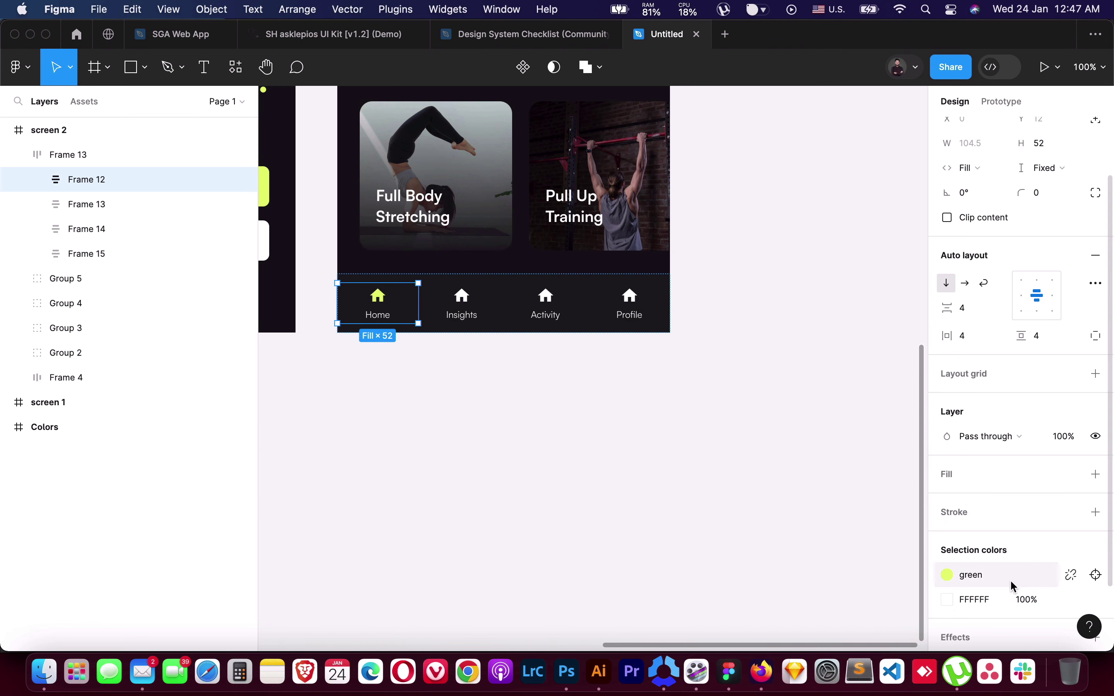
left_click(1068, 599)
left_click(829, 576)
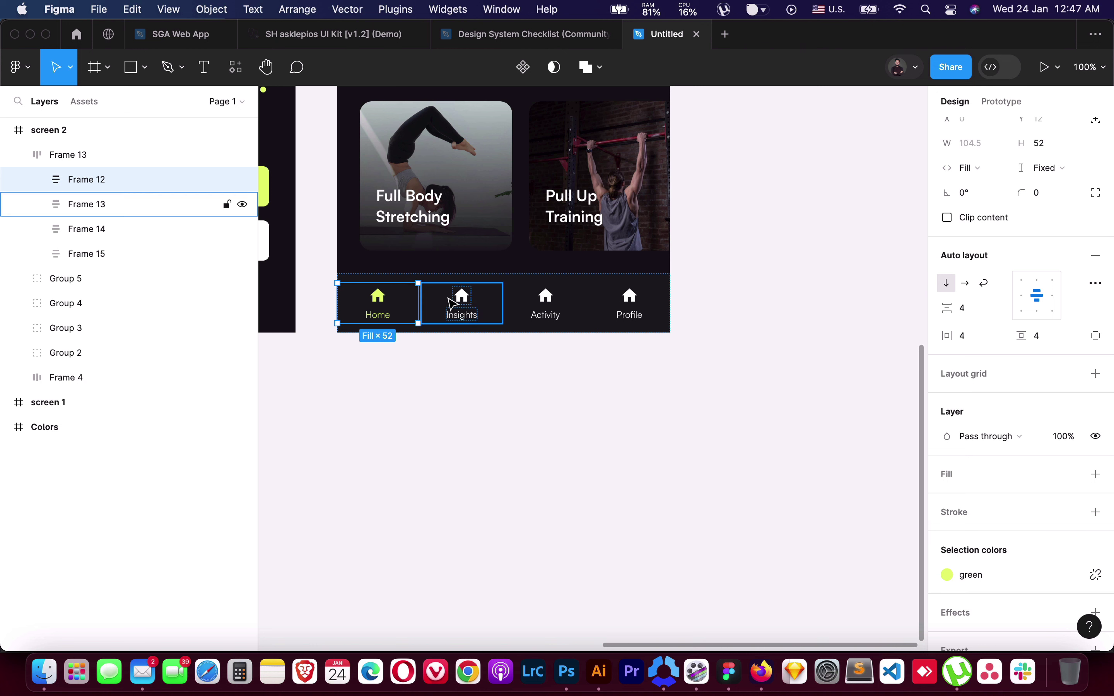
Apply the grey style to the Insights, Activity and Profile tabs' icons and labels
left_click(458, 304)
left_click(543, 310, "shift")
left_click(622, 319, "shift")
scroll(948, 516, "down", 3)
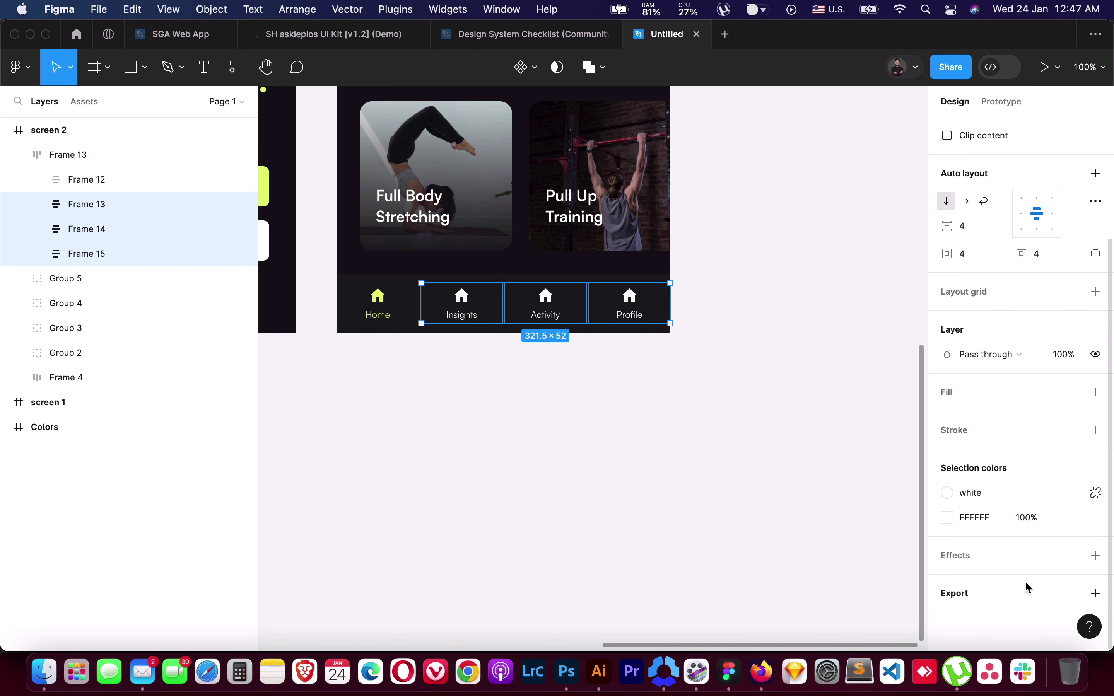
left_click(1029, 491)
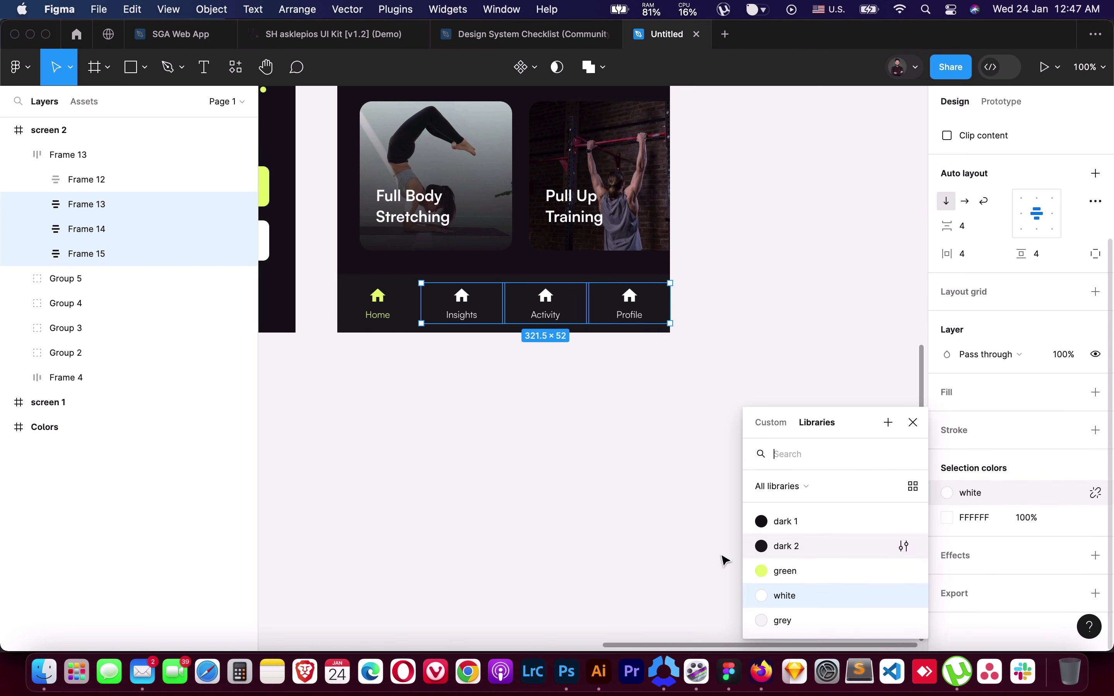
left_click(803, 627)
left_click(1071, 518)
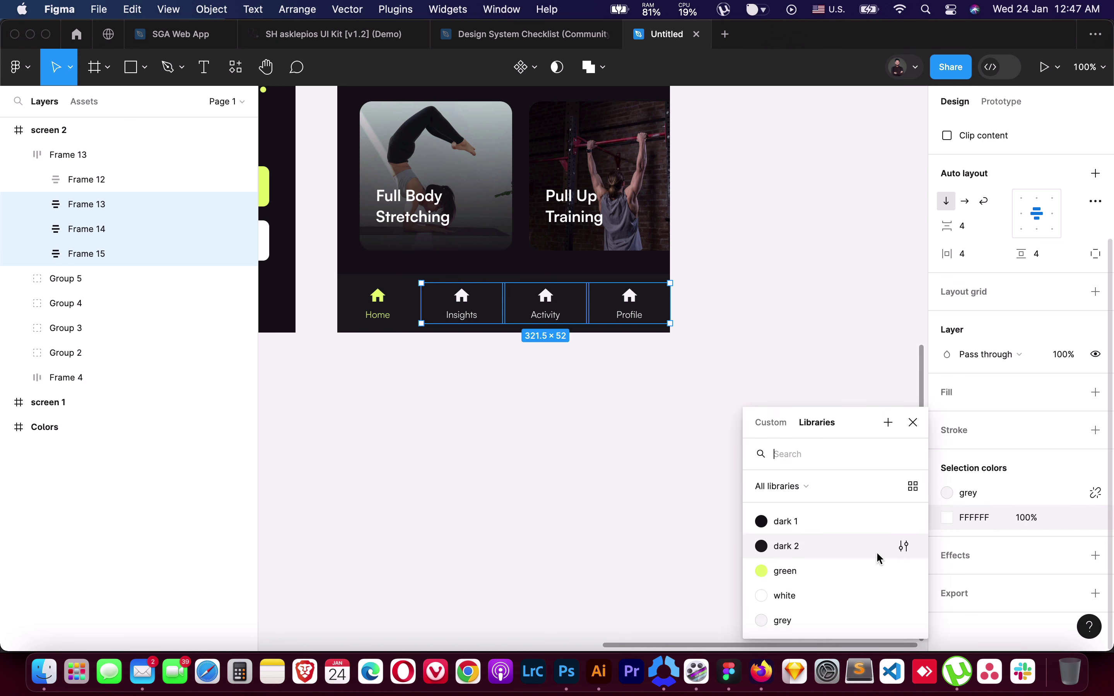
left_click(808, 624)
Detach the grey style on those tabs and darken it to 636363
left_click(1096, 492)
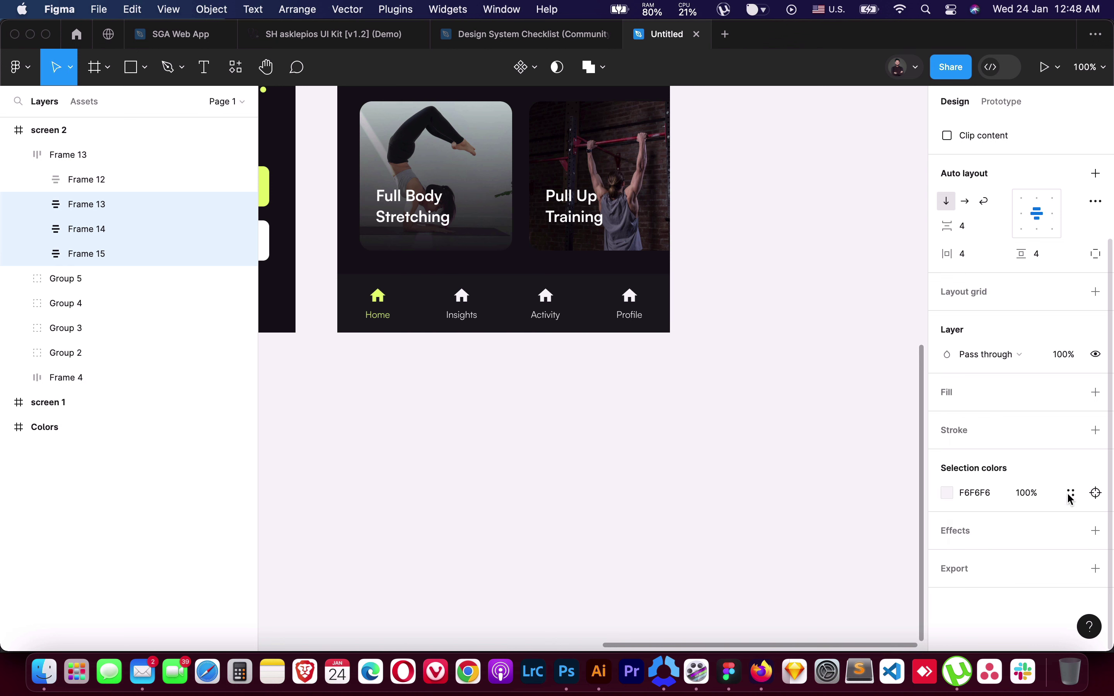
left_click(947, 493)
left_click_drag(787, 304, 643, 375)
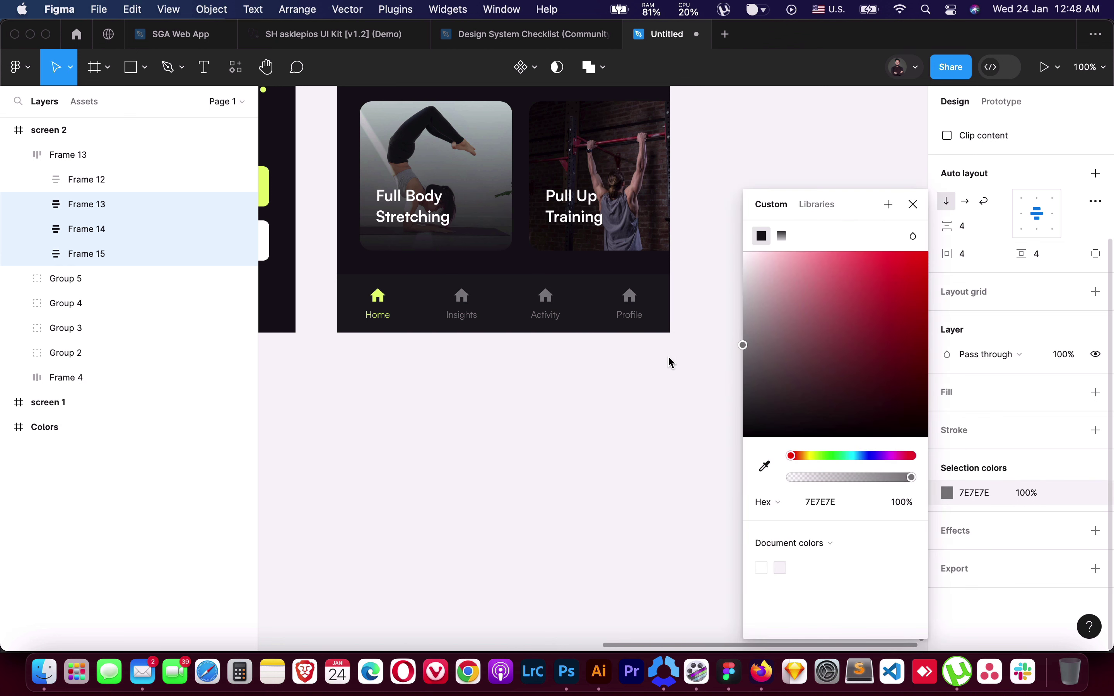
left_click(552, 413)
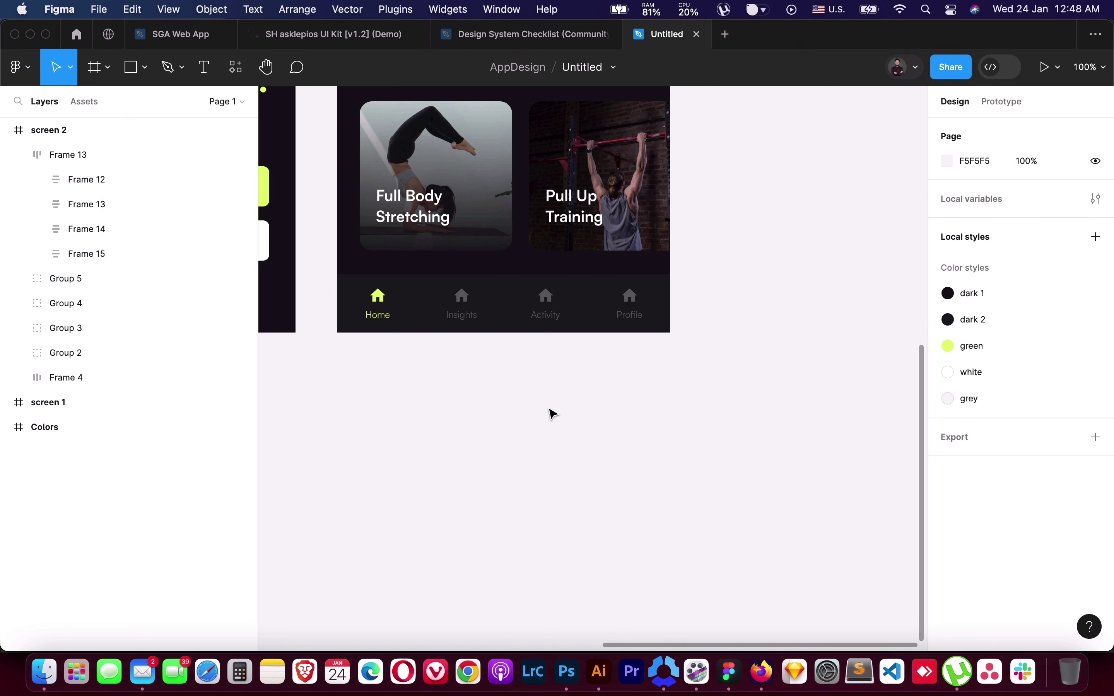
scroll(460, 387, "down", 3)
scroll(519, 393, "up", 5)
Replace the Insights tab's house icon with an Iconify insights chart icon
scroll(530, 401, "up", 3)
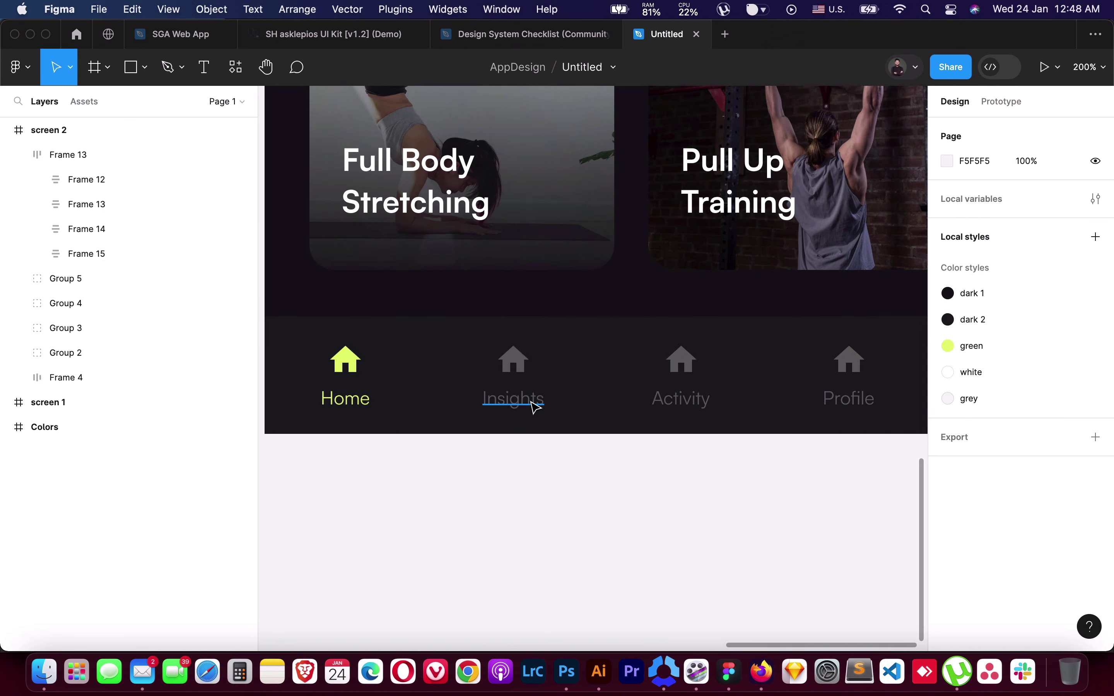
left_click(512, 356, "super")
scroll(1013, 460, "down", 4)
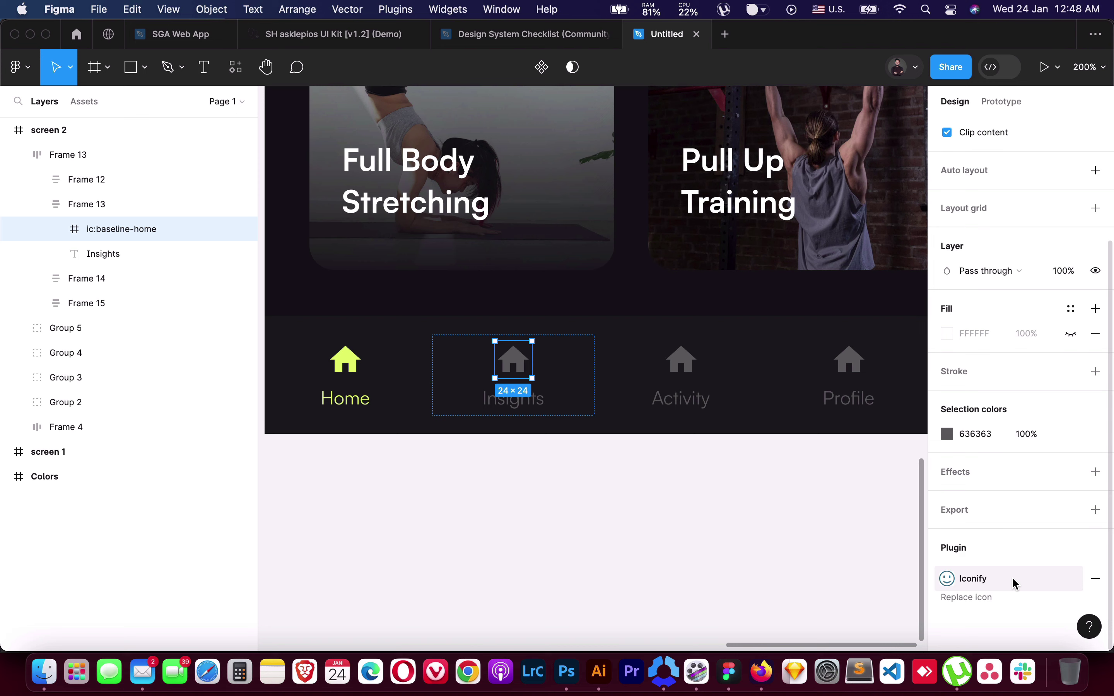
left_click(971, 576)
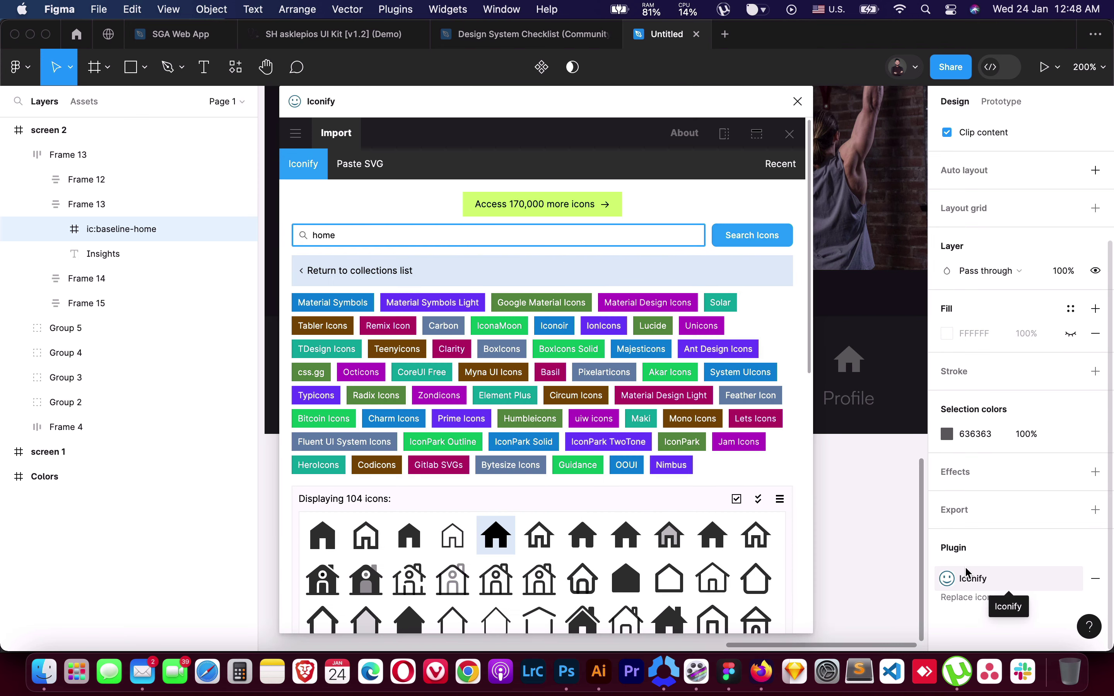
key("super+a")
key("Return")
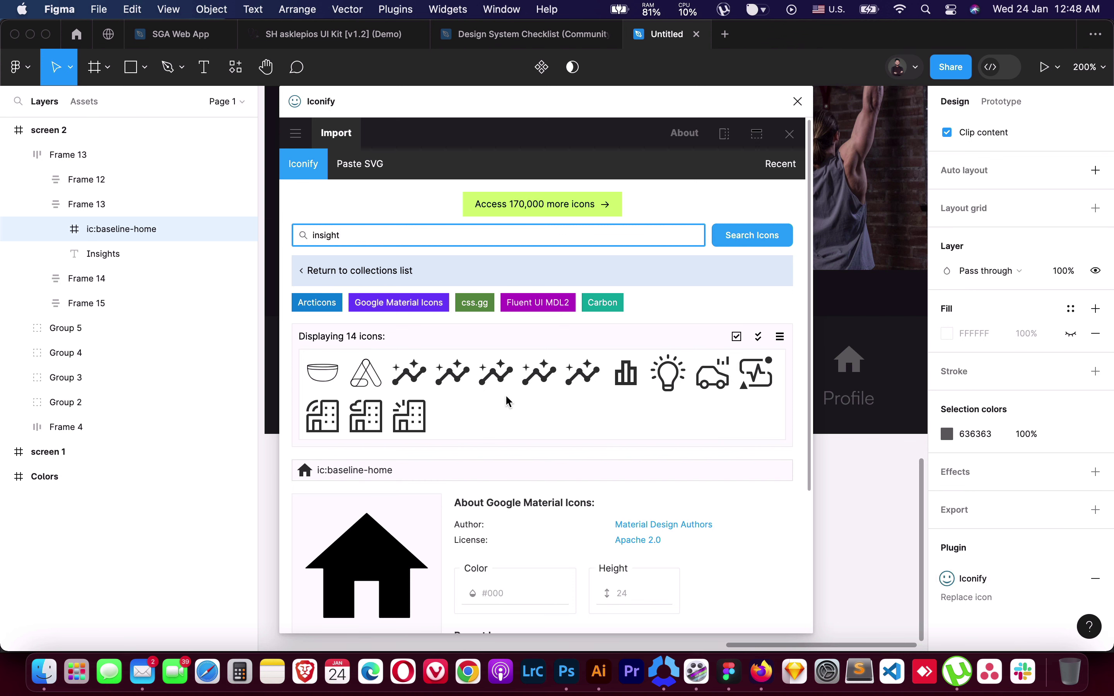
left_click(409, 373)
scroll(461, 461, "down", 2)
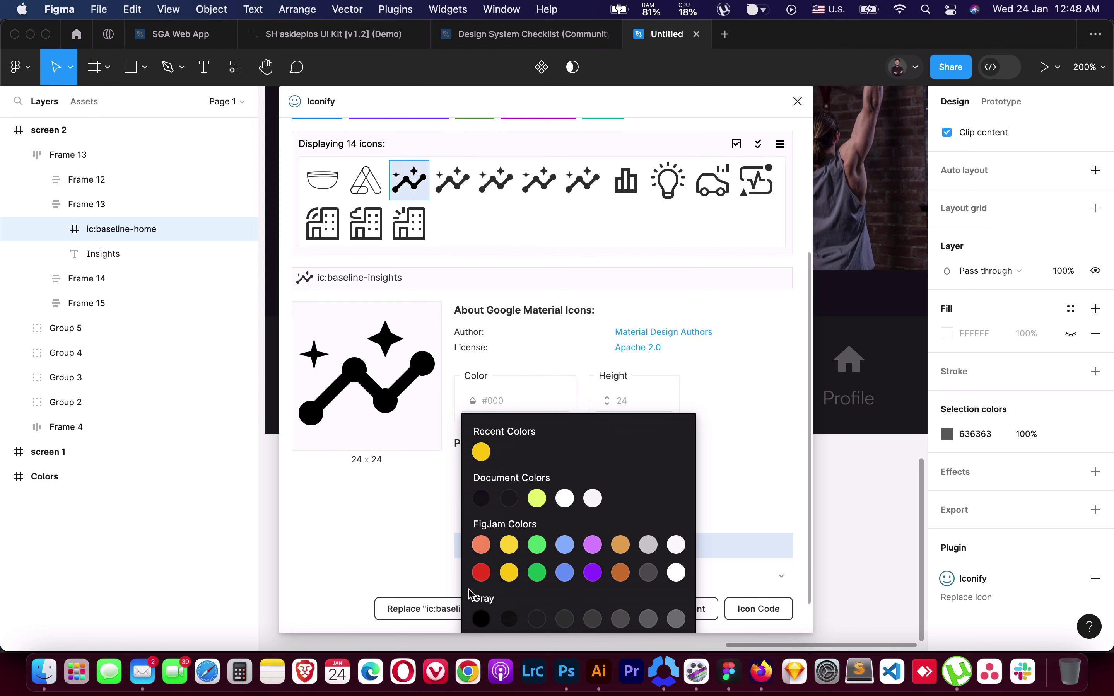
left_click(417, 609)
left_click(797, 102)
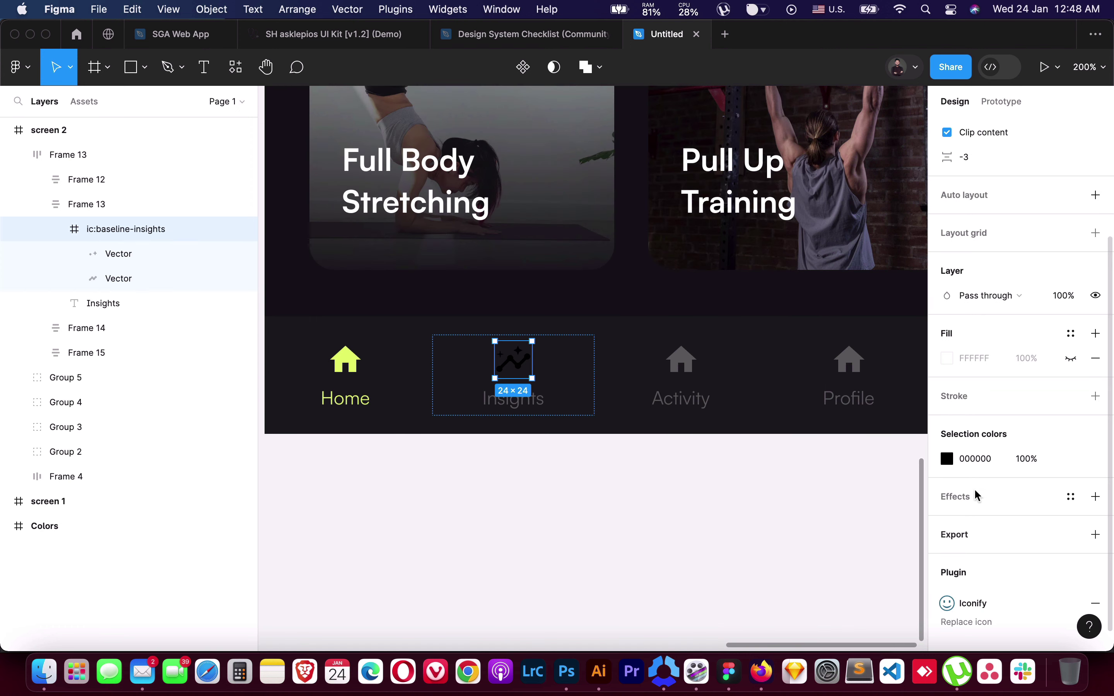
Colour the new Insights icon grey 636363 to match its label
left_click(534, 404)
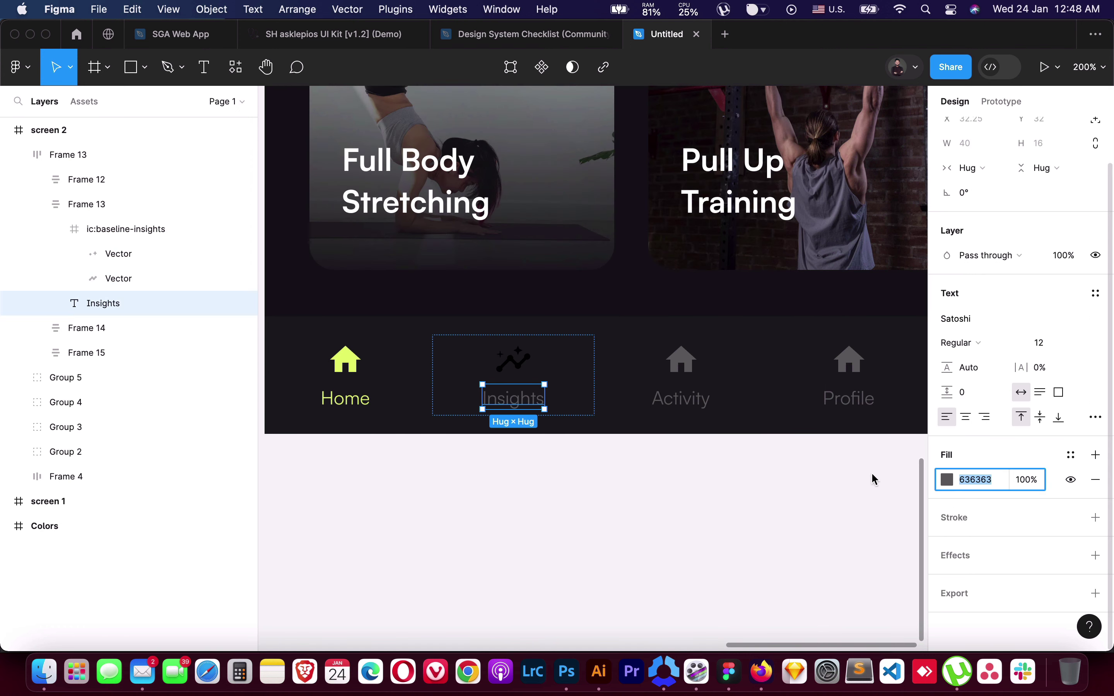
left_click(513, 360)
key("super+v")
left_click(683, 470)
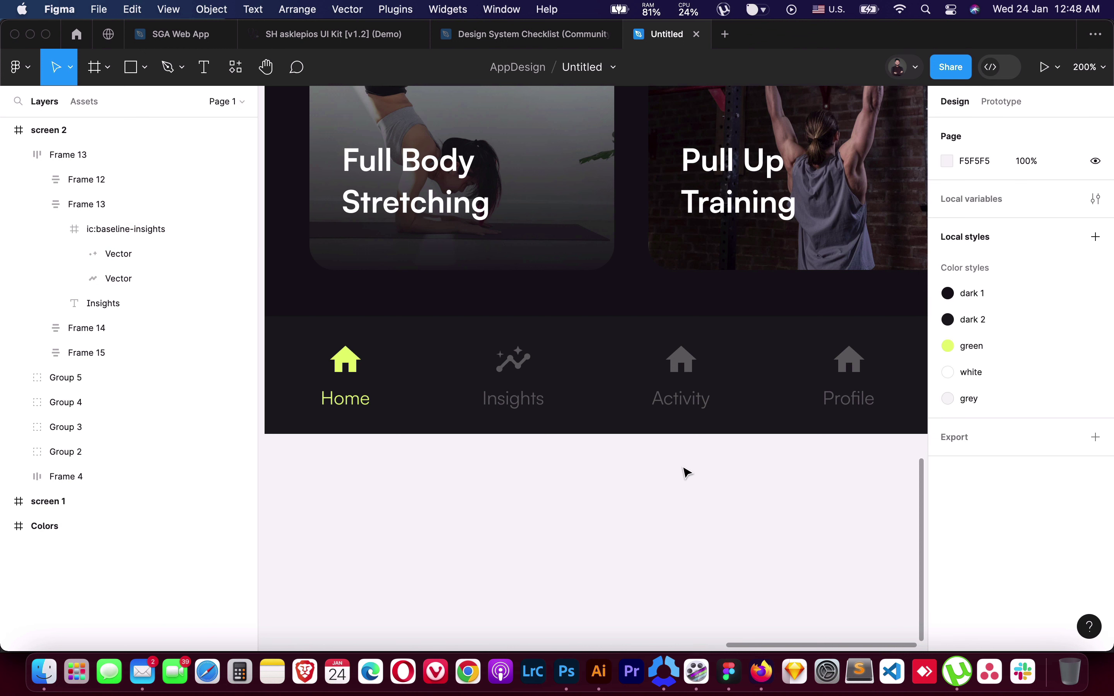
Swap the Activity tab's house icon for a pulse icon coloured grey 636363
left_click(682, 360)
scroll(960, 498, "down", 3)
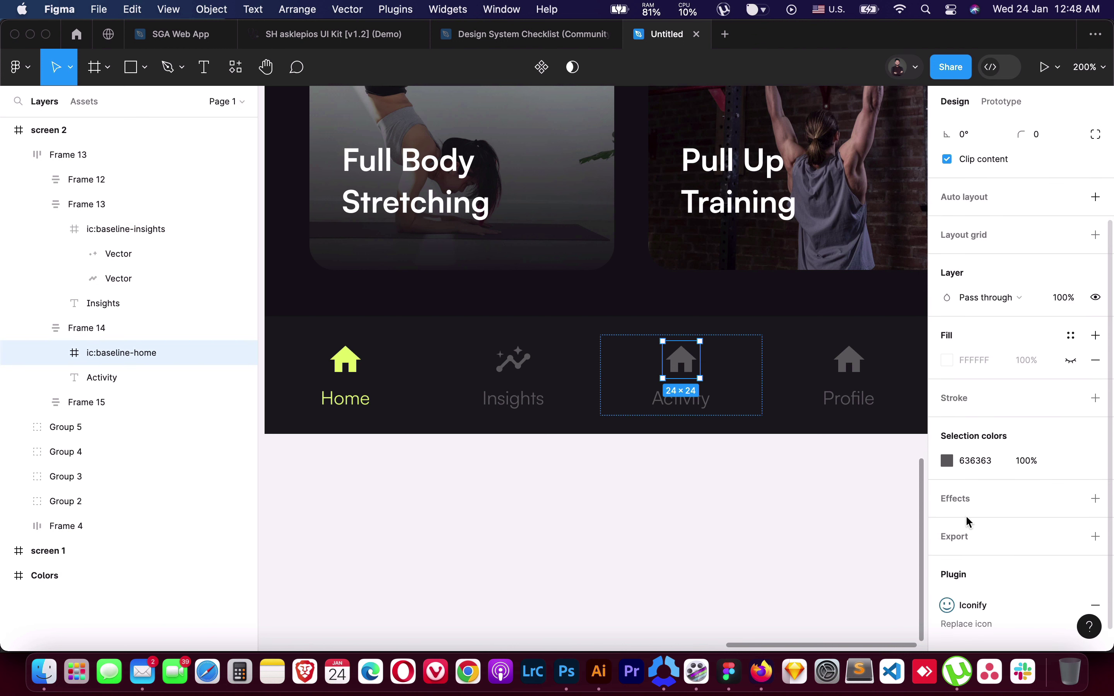
left_click(971, 607)
key("super+a")
type("a")
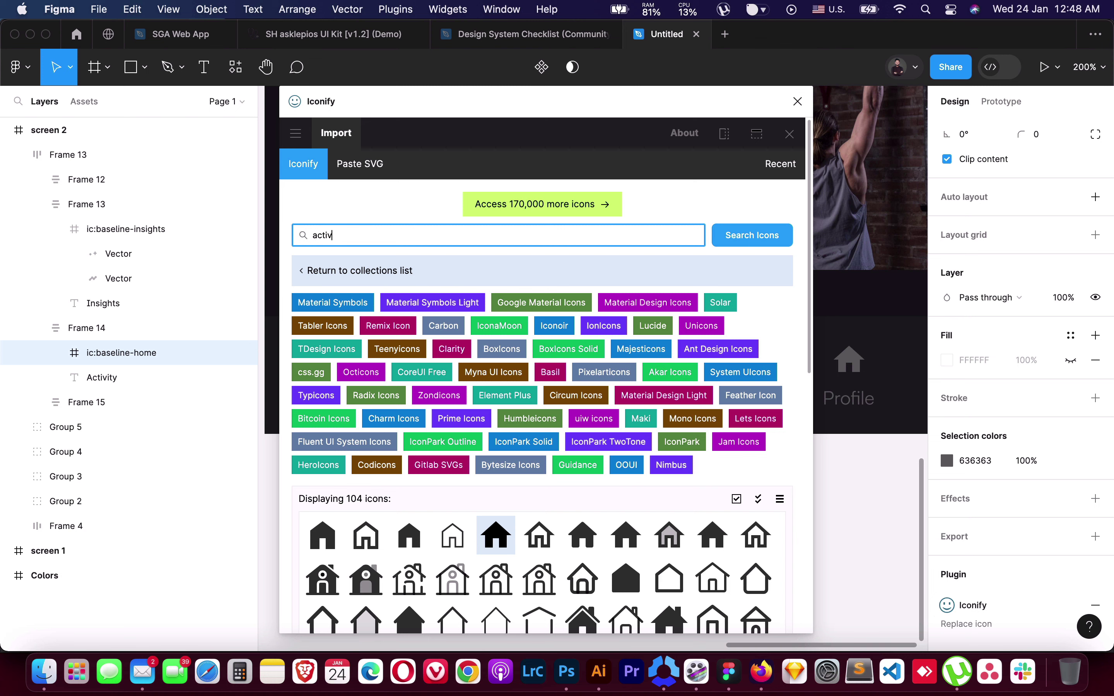
key("Return")
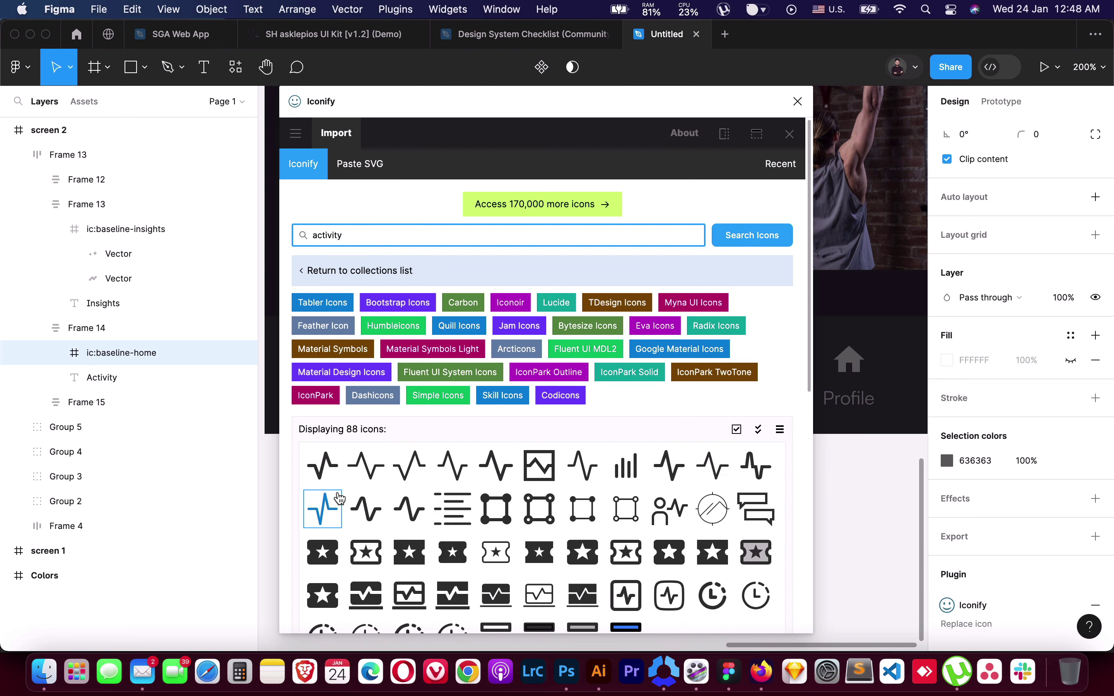
left_click(318, 463)
left_click(424, 617)
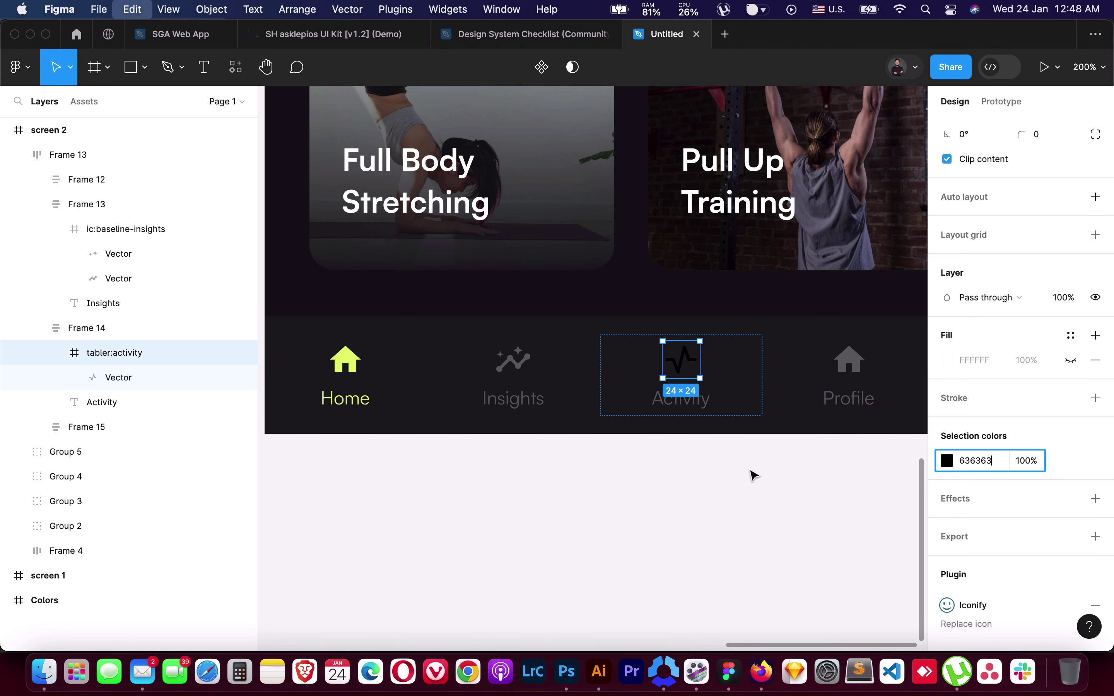
left_click(751, 473)
Replace the Profile tab's house icon with the outlined uil:user icon
double_click(849, 396)
left_click(850, 362)
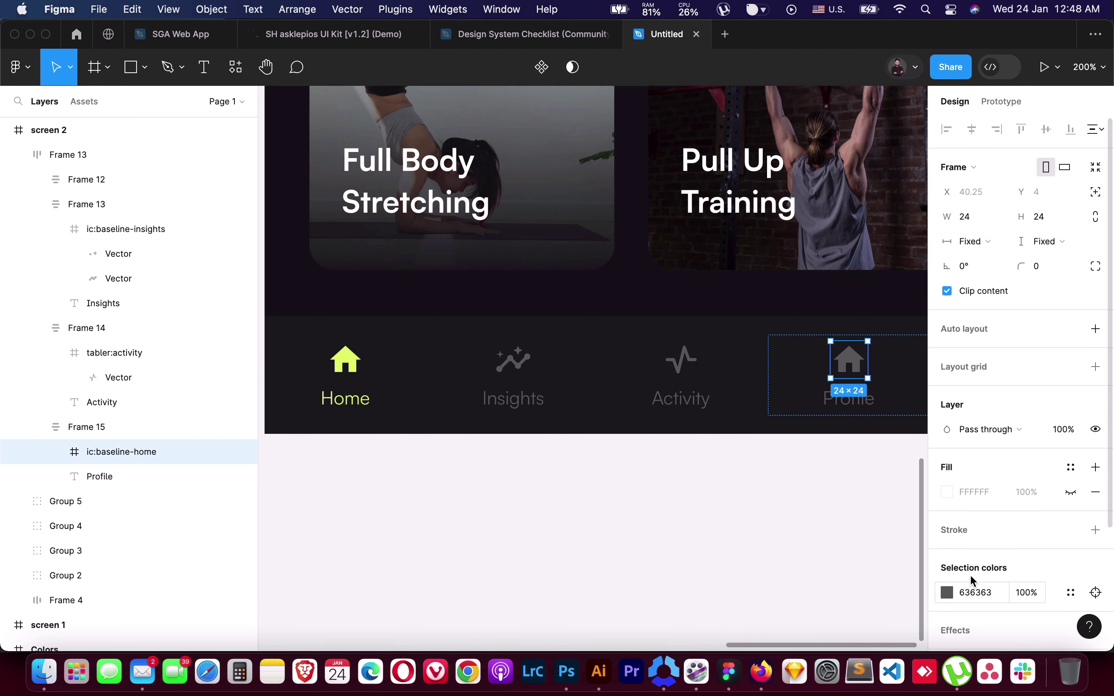
scroll(980, 460, "down", 5)
left_click(949, 571)
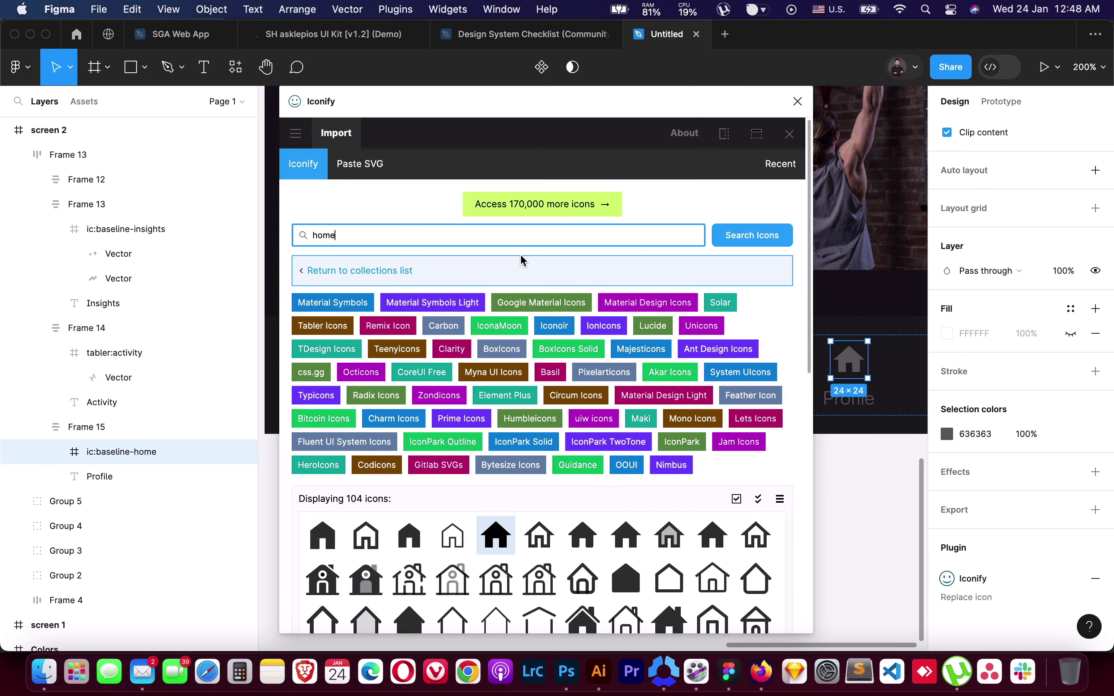
type("user")
key("Return")
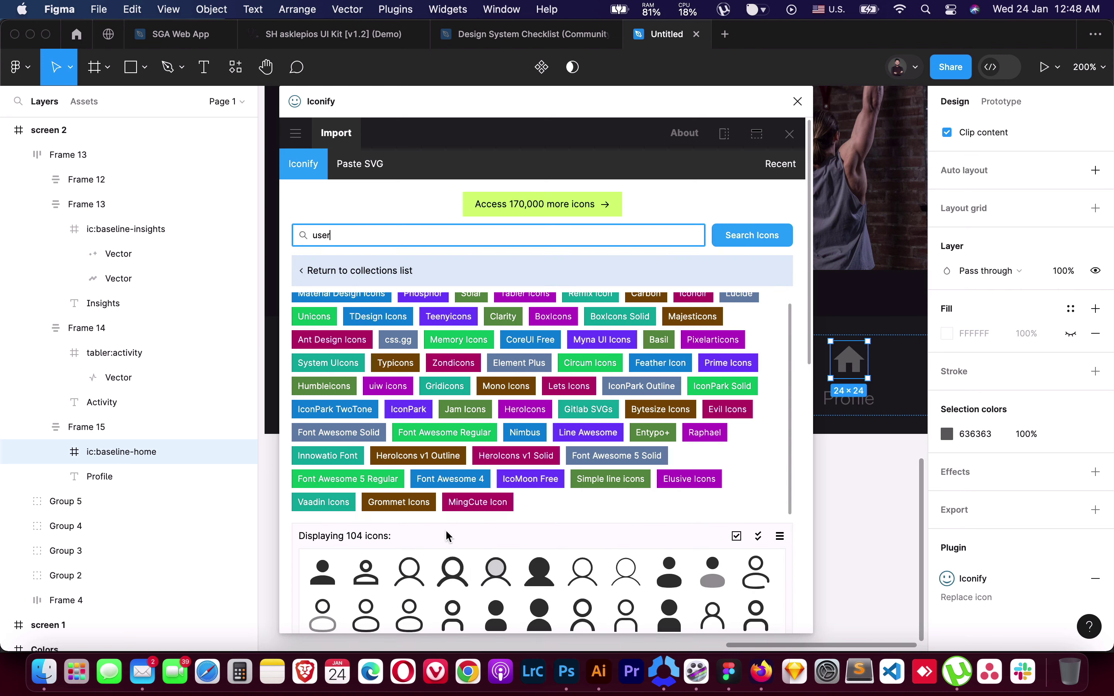
scroll(446, 530, "down", 3)
left_click(451, 490)
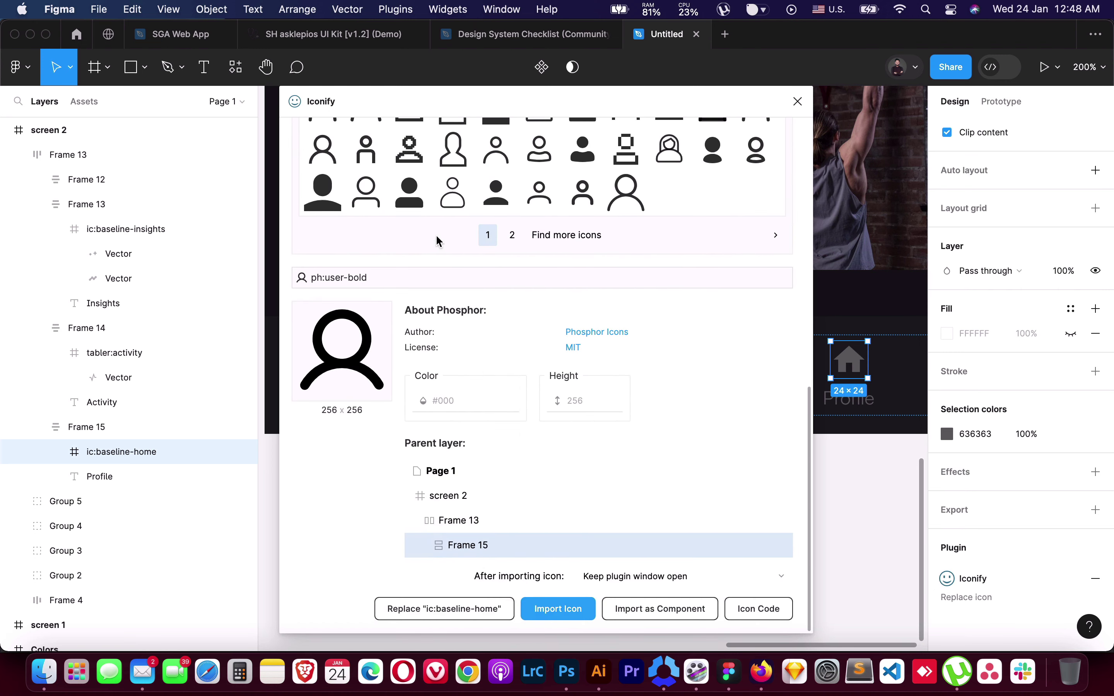
scroll(438, 241, "up", 5)
left_click(410, 168)
scroll(507, 322, "down", 3)
left_click(511, 401)
scroll(417, 506, "down", 1)
left_click(421, 607)
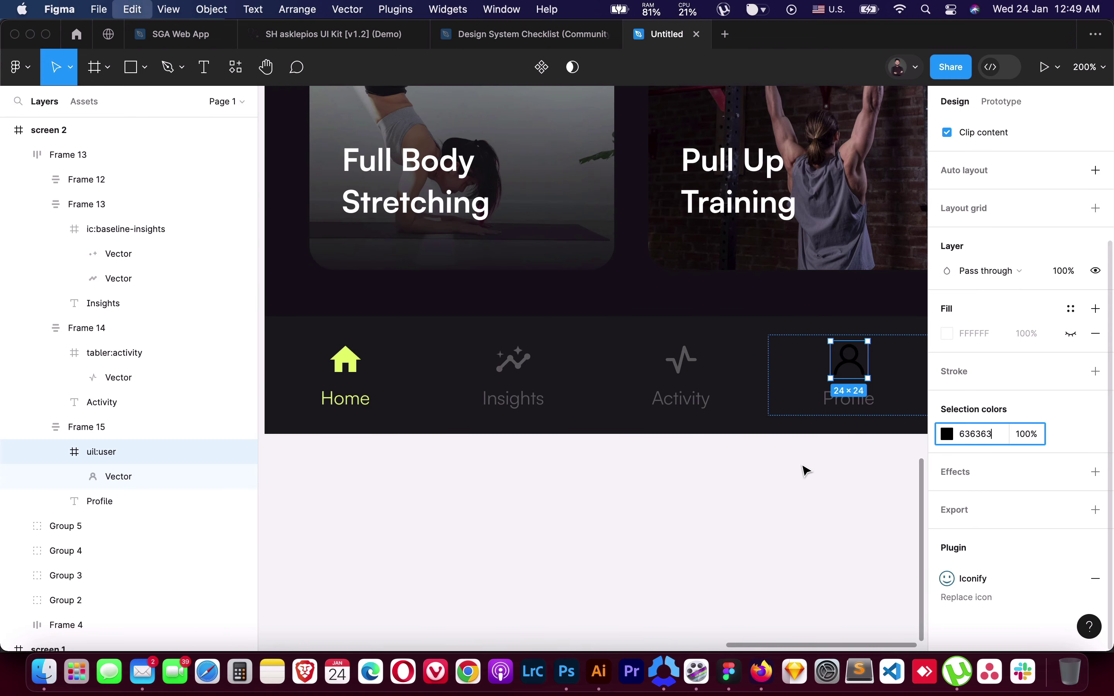
left_click(763, 476)
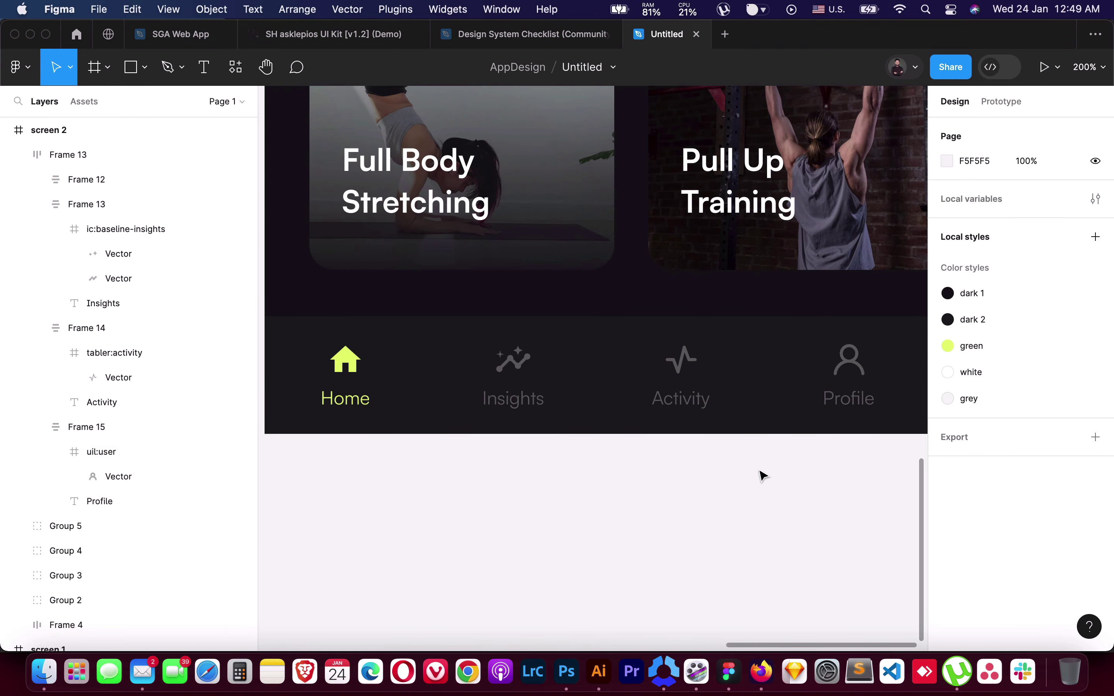
key("shift+0")
scroll(755, 461, "up", 2)
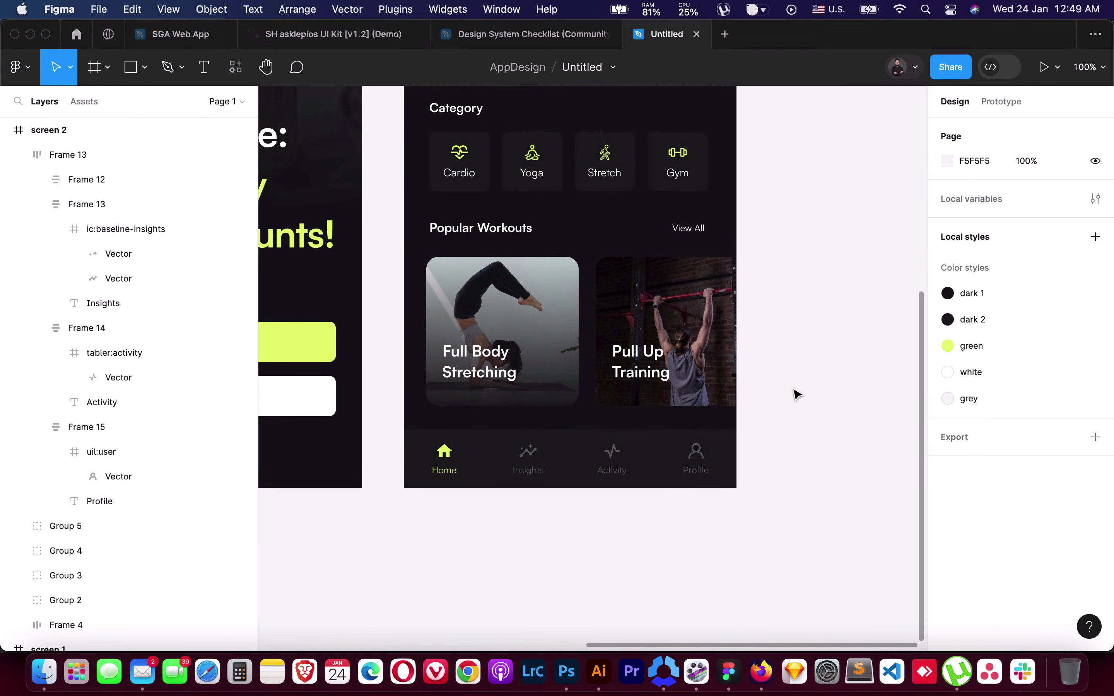
key("minus")
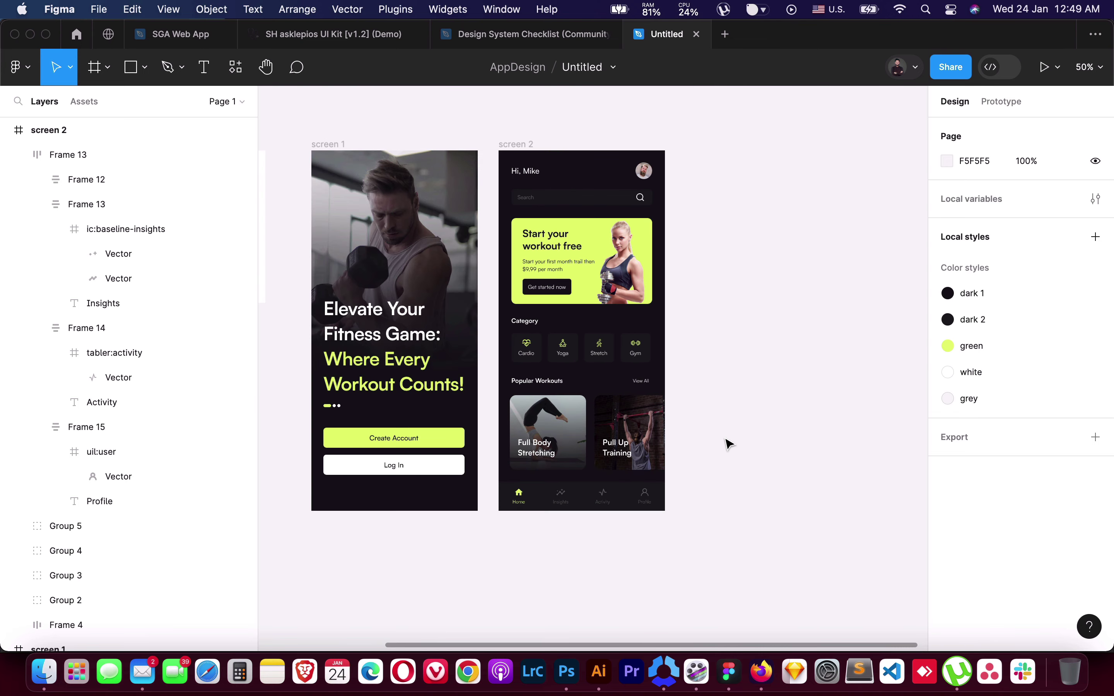
key("shift+0")
scroll(731, 405, "up", 3)
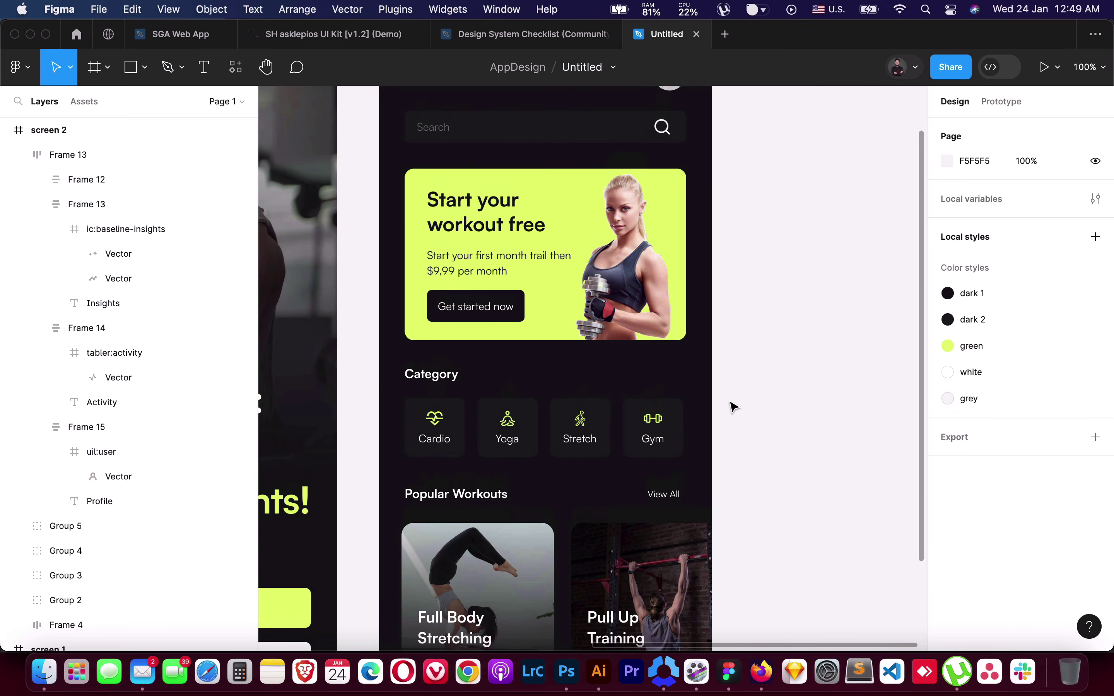
key("minus")
scroll(719, 396, "left", 3)
scroll(709, 389, "up", 2)
scroll(709, 387, "right", 1)
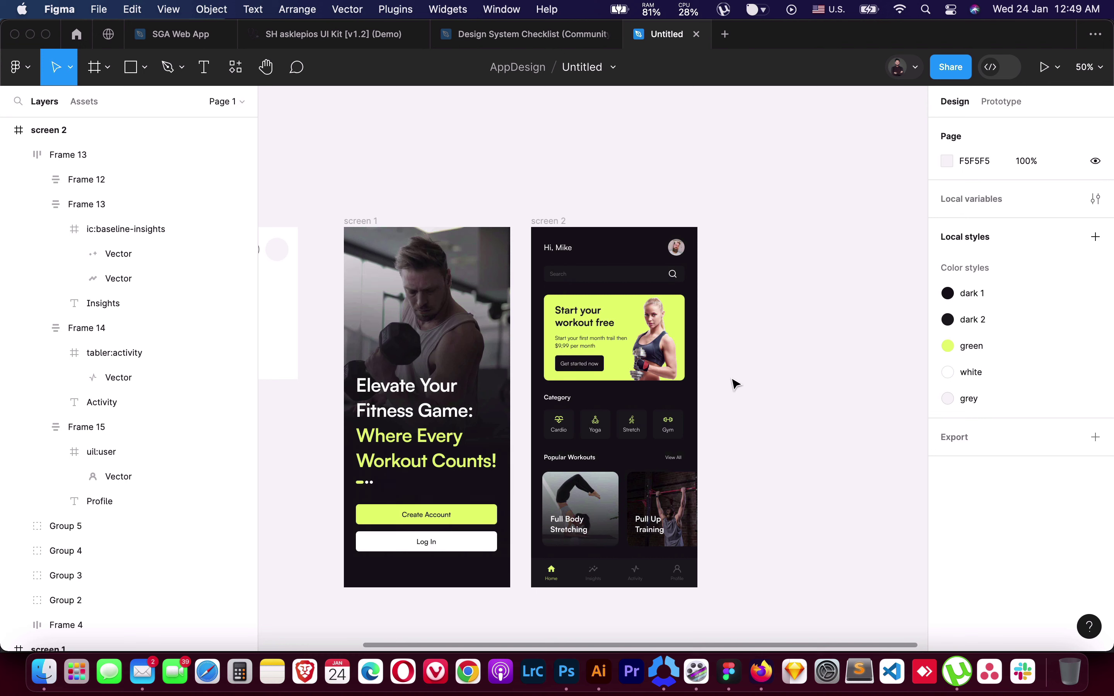